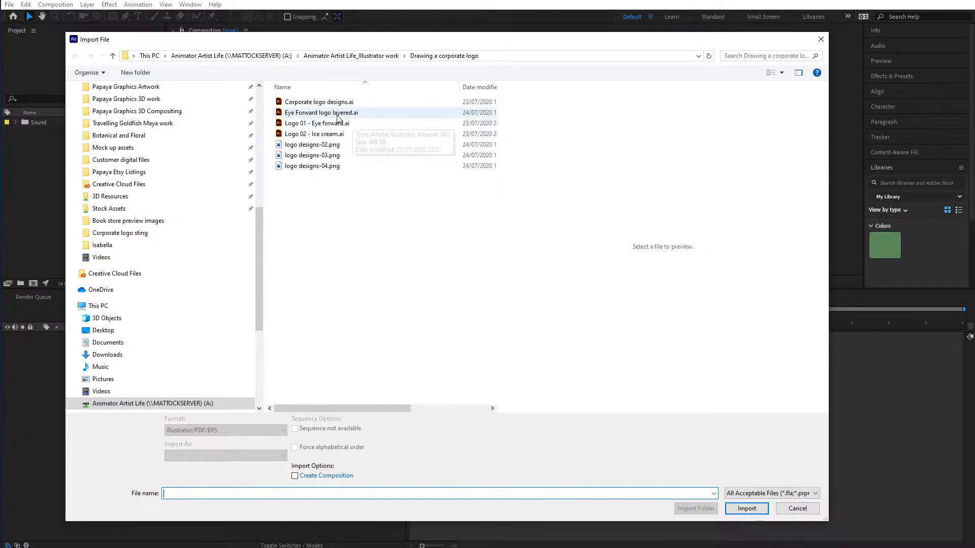
# Import the Illustrator file Eye Forward logo layered.ai as Composition - Retain Layer Sizes.
pyautogui.click(342, 113)
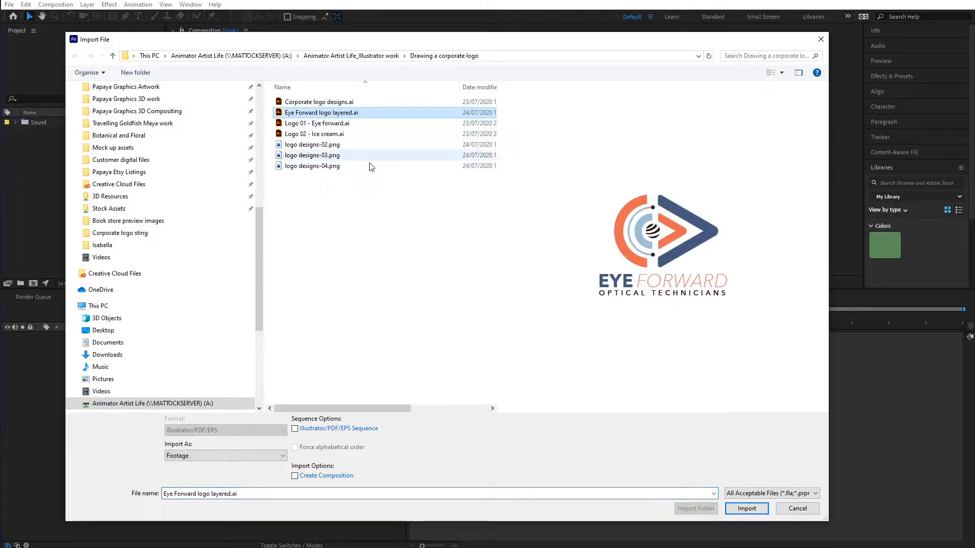
pyautogui.click(208, 457)
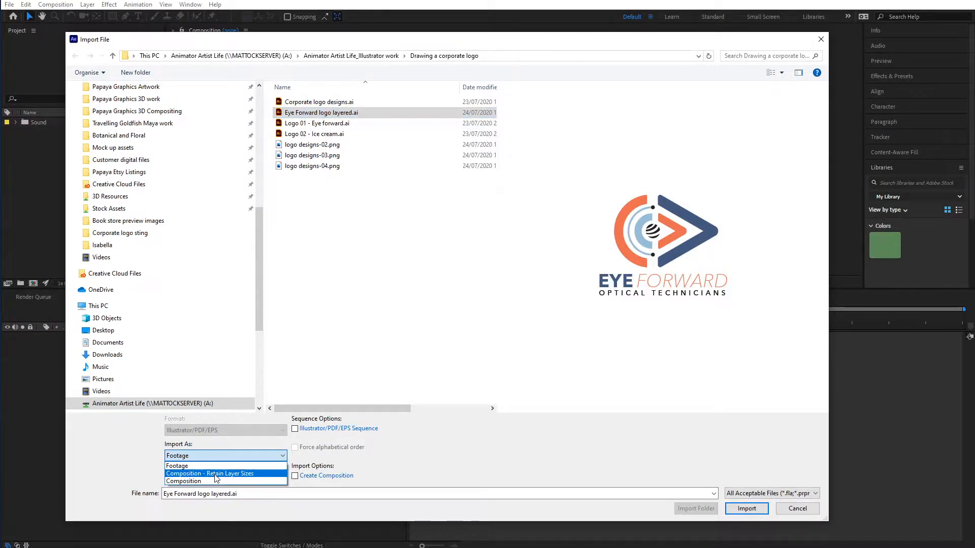
pyautogui.click(217, 474)
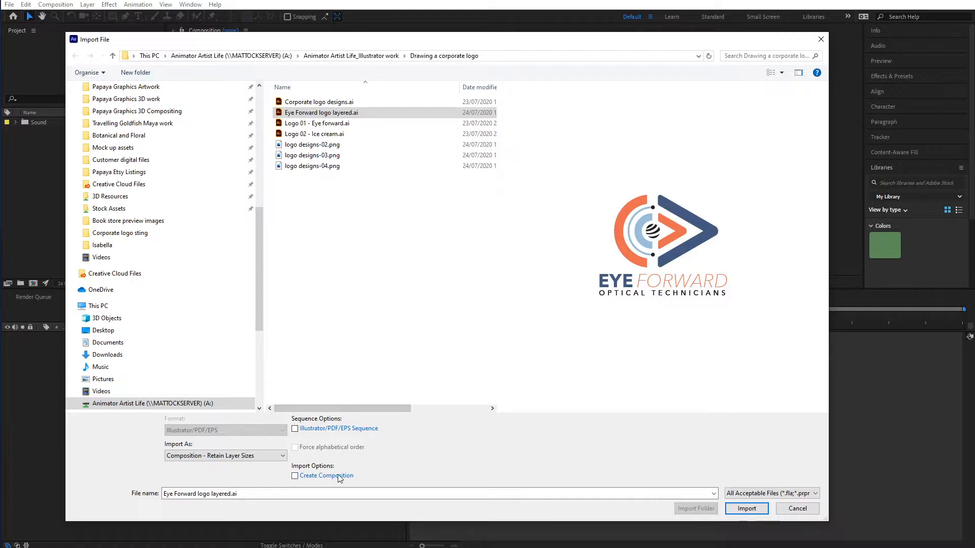
pyautogui.click(746, 508)
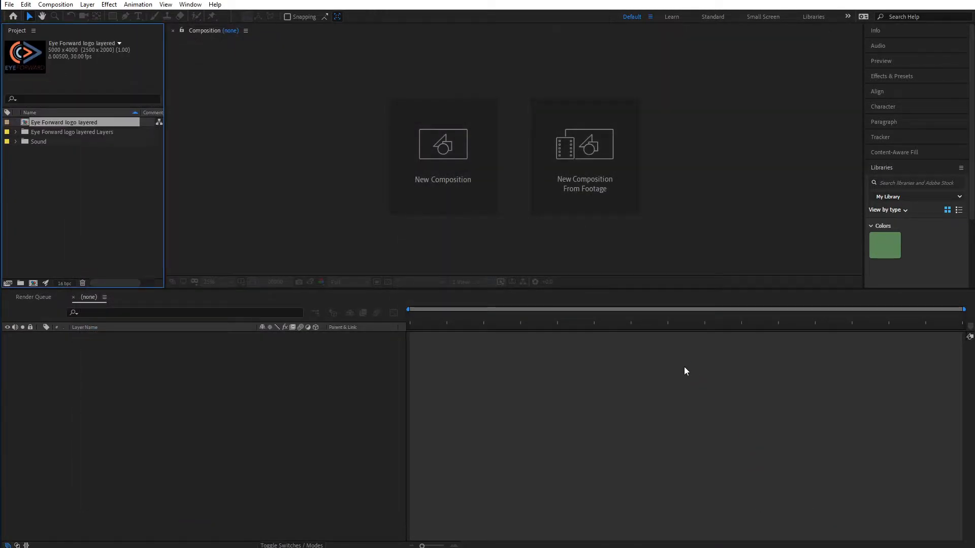
# Check the contents of the imported logo layers folder and open the Eye Forward logo layered composition.
pyautogui.click(16, 132)
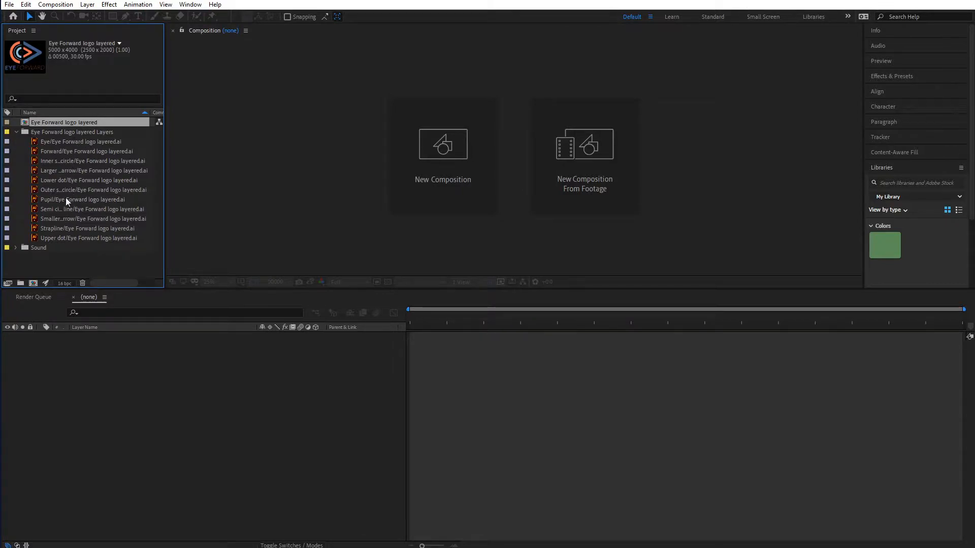
pyautogui.click(16, 132)
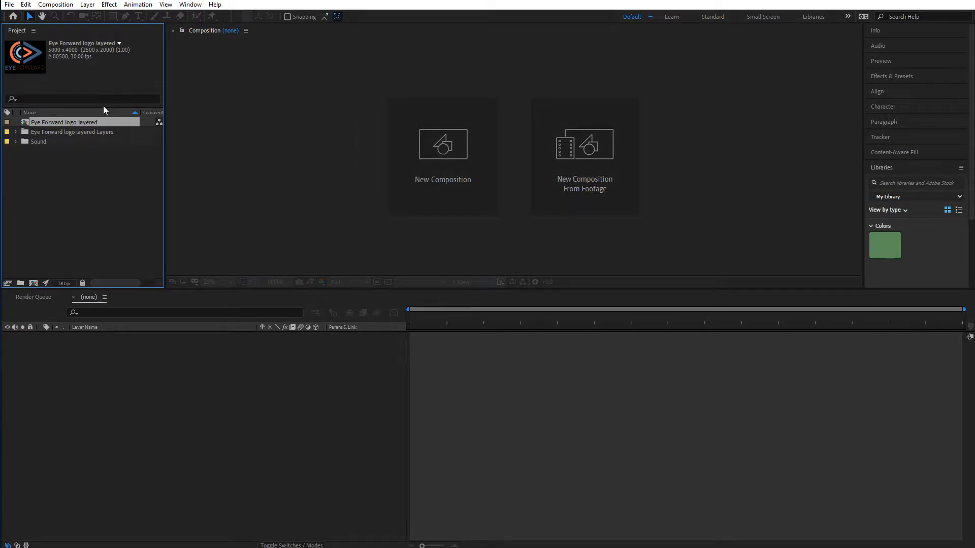
pyautogui.doubleClick(74, 123)
pyautogui.click(711, 178)
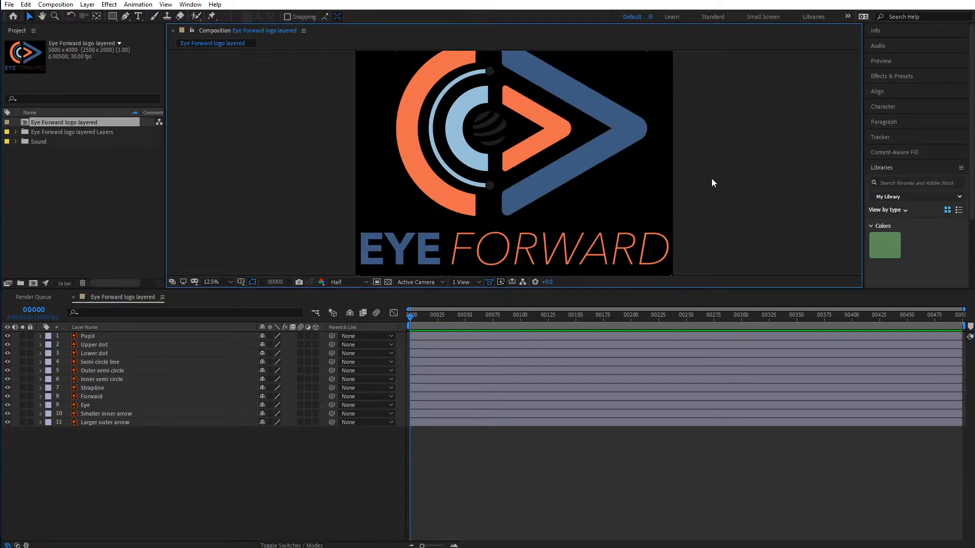
# Enlarge the composition viewer and examine the logo artwork up close and as a whole.
pyautogui.moveTo(622, 160); pyautogui.dragTo(574, 162)
pyautogui.click(619, 248)
pyautogui.click(550, 153)
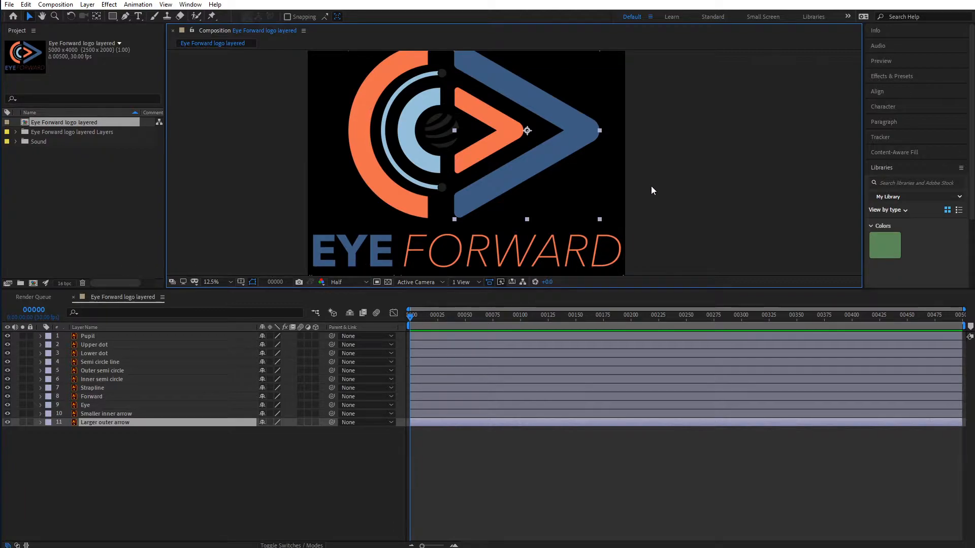
pyautogui.moveTo(648, 293); pyautogui.dragTo(642, 315)
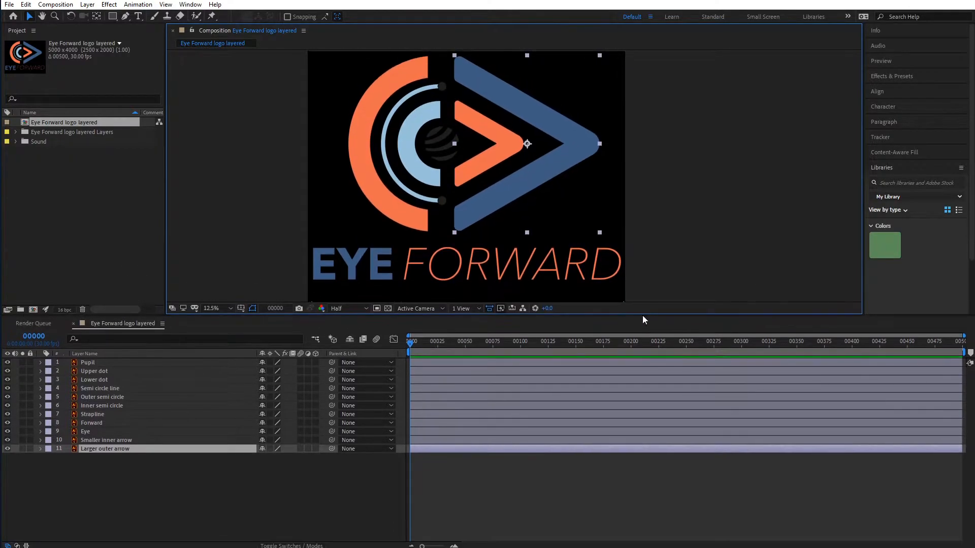
pyautogui.click(711, 176)
pyautogui.press('.')
pyautogui.press('.')
pyautogui.press('.')
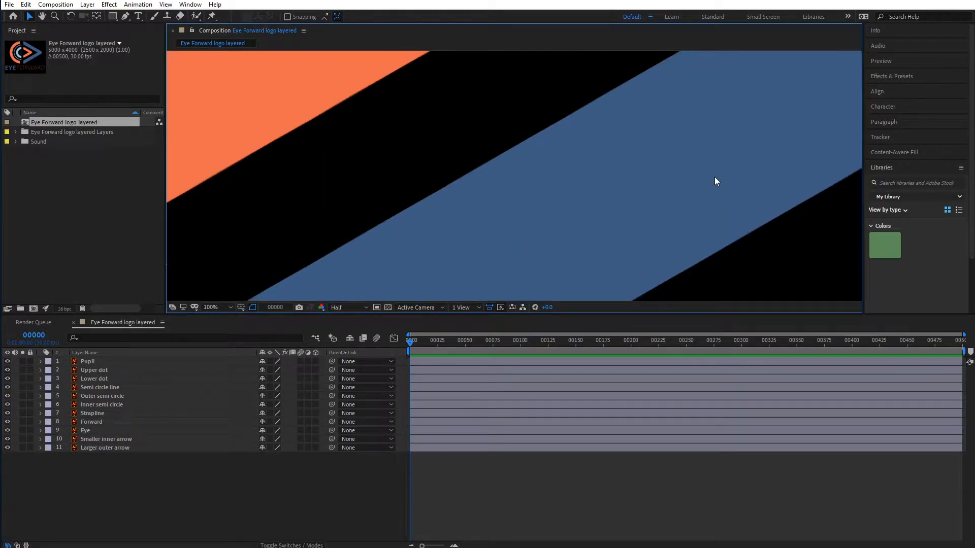
pyautogui.press(',')
pyautogui.press(',')
pyautogui.press(',')
pyautogui.press(',')
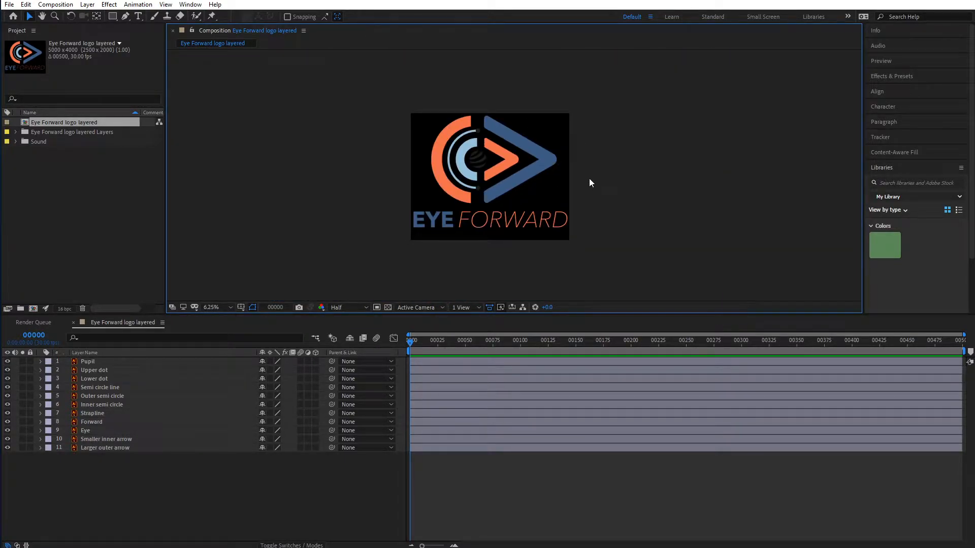
pyautogui.press('.')
pyautogui.press('.')
pyautogui.press(',')
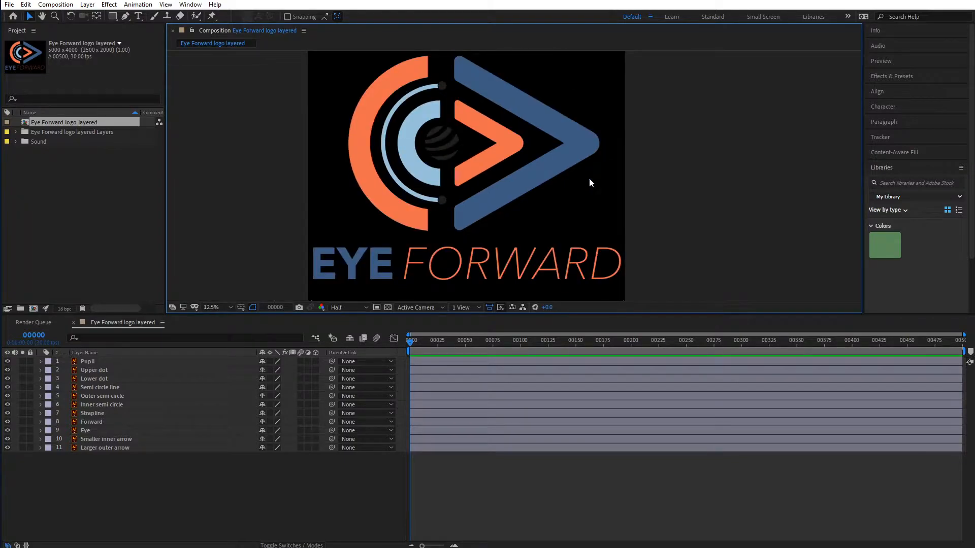
# Duplicate the Eye Forward logo layered composition and rename the copy Main anim.
pyautogui.click(57, 126)
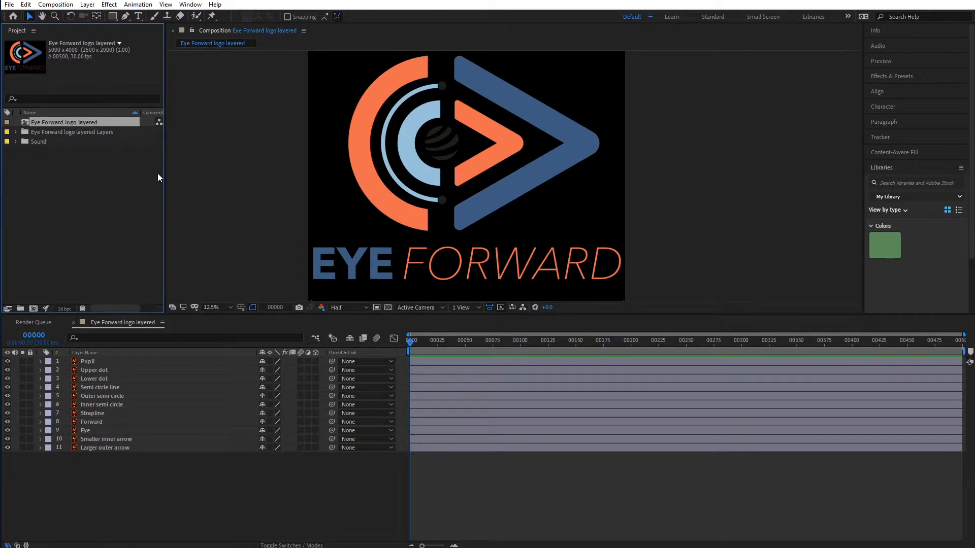
pyautogui.hotkey('ctrl', 'd')
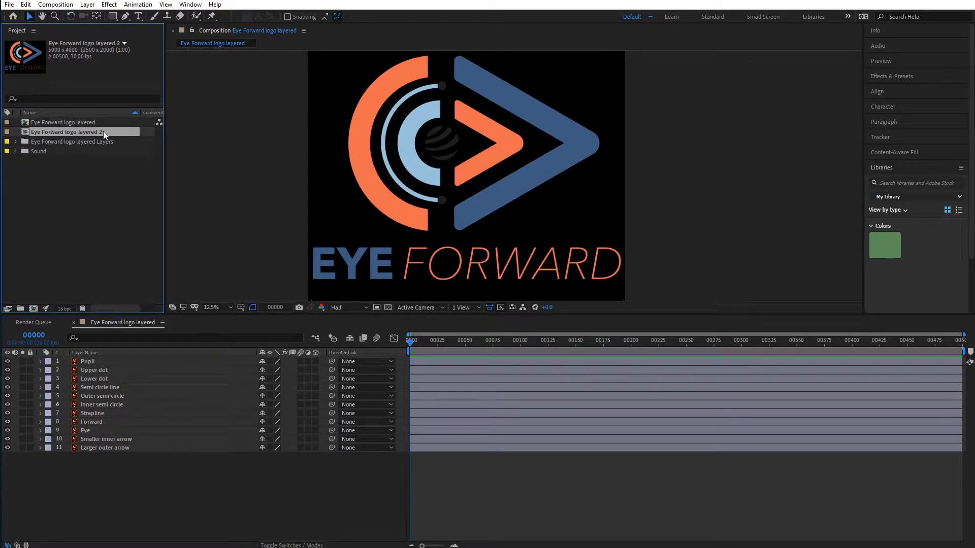
pyautogui.press('Return')
pyautogui.write('Main anim')
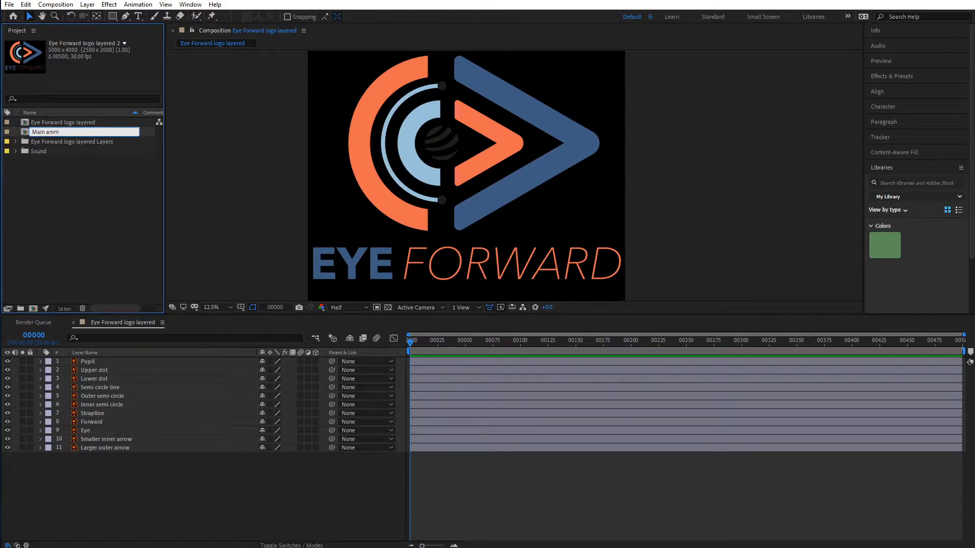
pyautogui.press('Return')
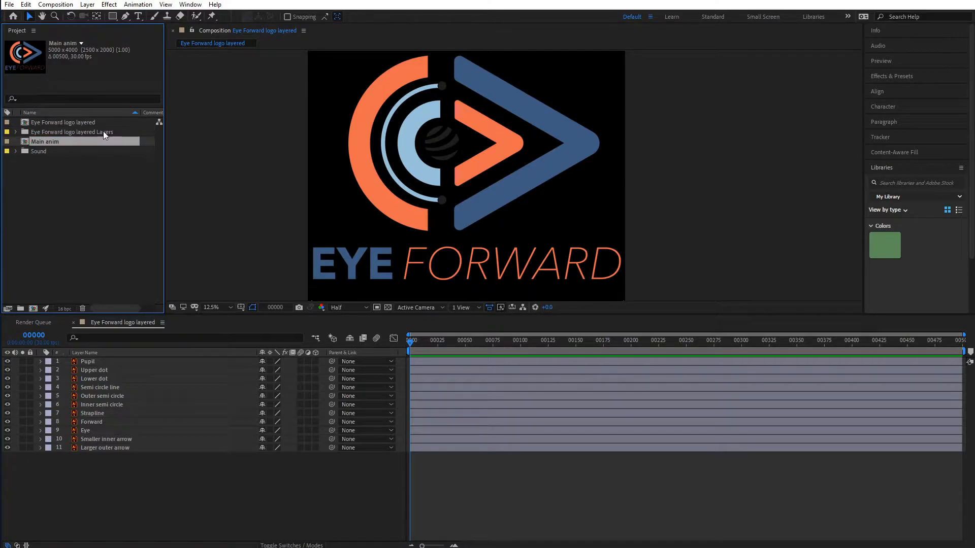
# Open the Main anim composition and close the original logo composition.
pyautogui.doubleClick(47, 143)
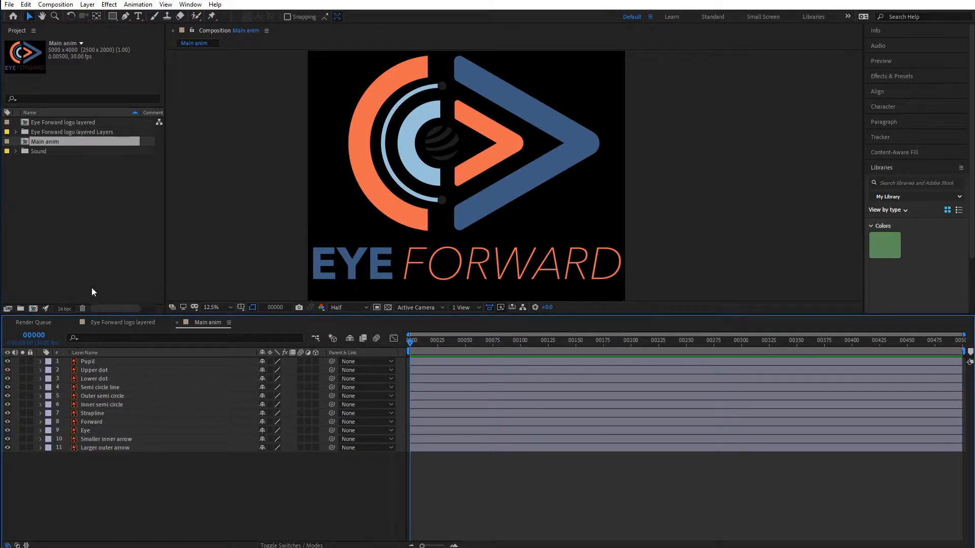
pyautogui.click(107, 325)
pyautogui.click(72, 323)
# Change the background colour of the Main anim composition to white (FFFFFF).
pyautogui.rightClick(675, 208)
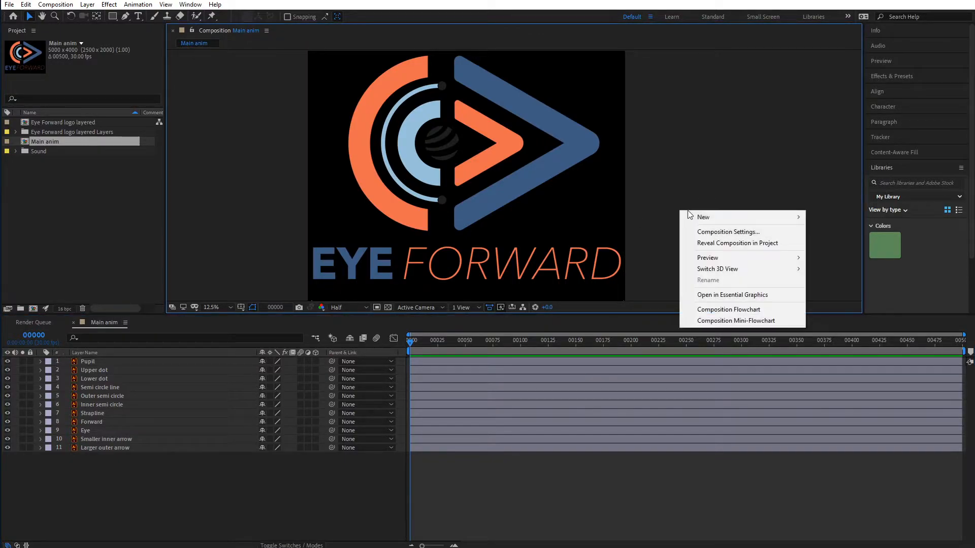
pyautogui.click(692, 230)
pyautogui.click(318, 418)
pyautogui.moveTo(325, 409); pyautogui.dragTo(274, 321)
pyautogui.moveTo(488, 331); pyautogui.dragTo(741, 308)
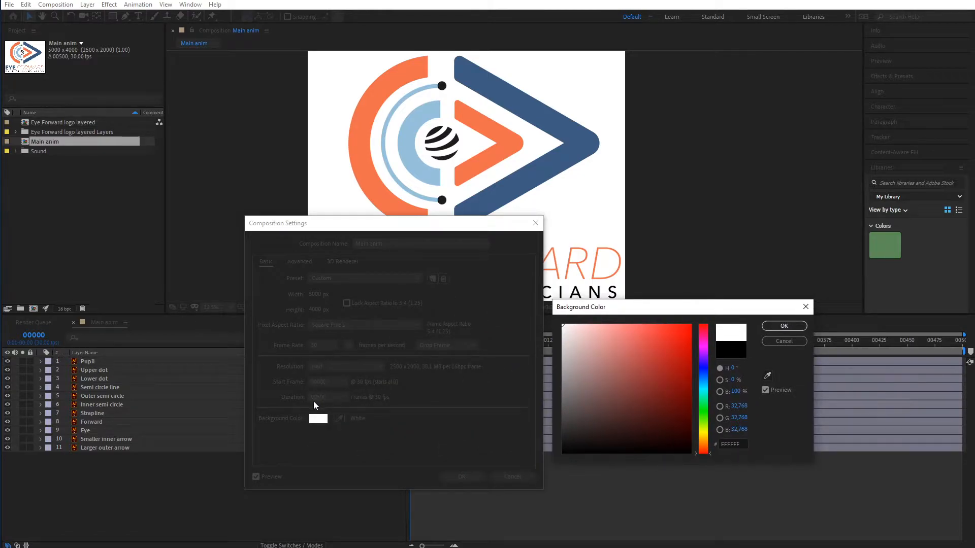
pyautogui.click(784, 326)
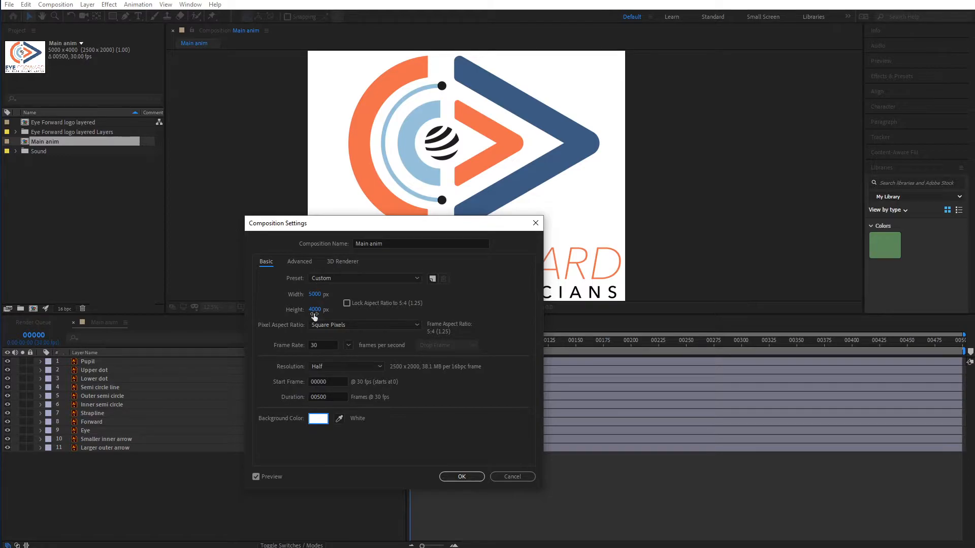
pyautogui.click(476, 476)
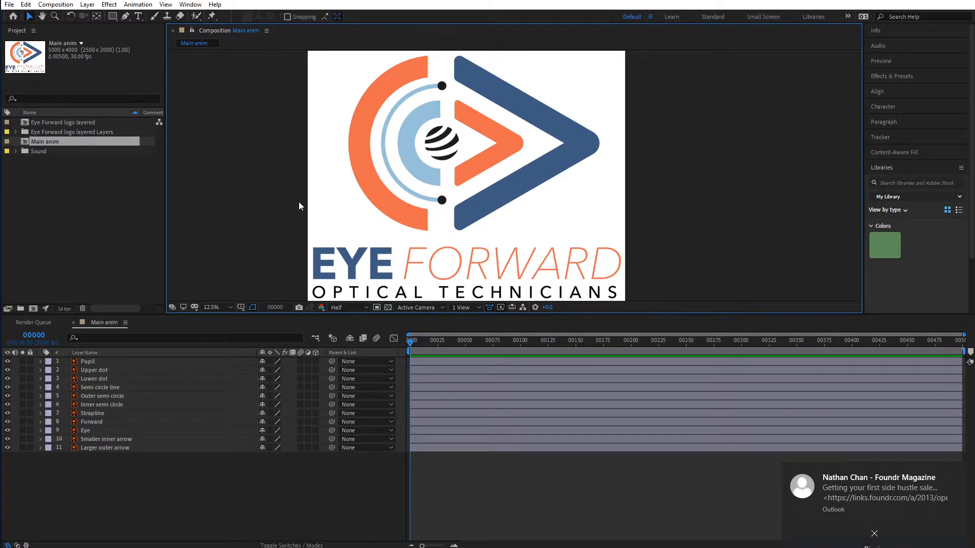
# Try to resize the Main anim composition to 1920 by 1080 and undo the size change.
pyautogui.rightClick(691, 207)
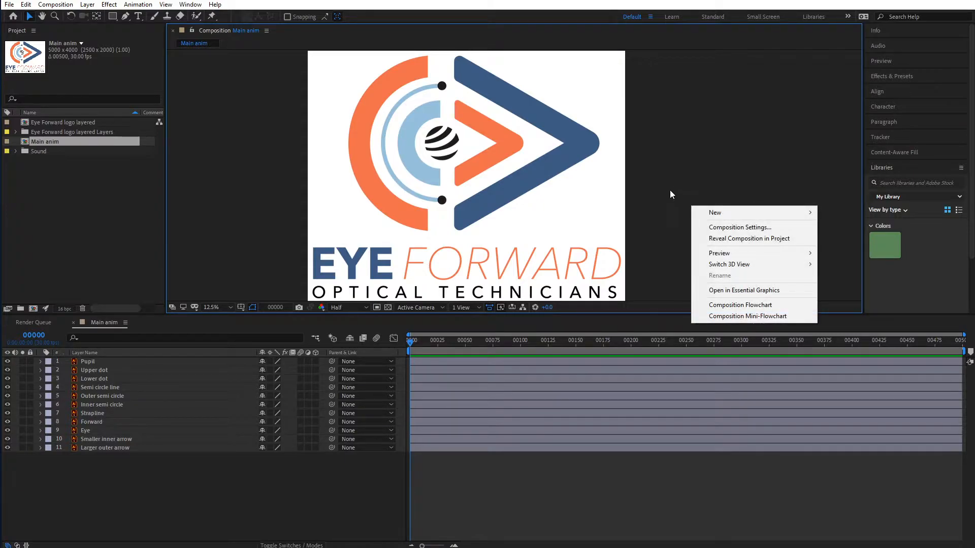
pyautogui.click(726, 228)
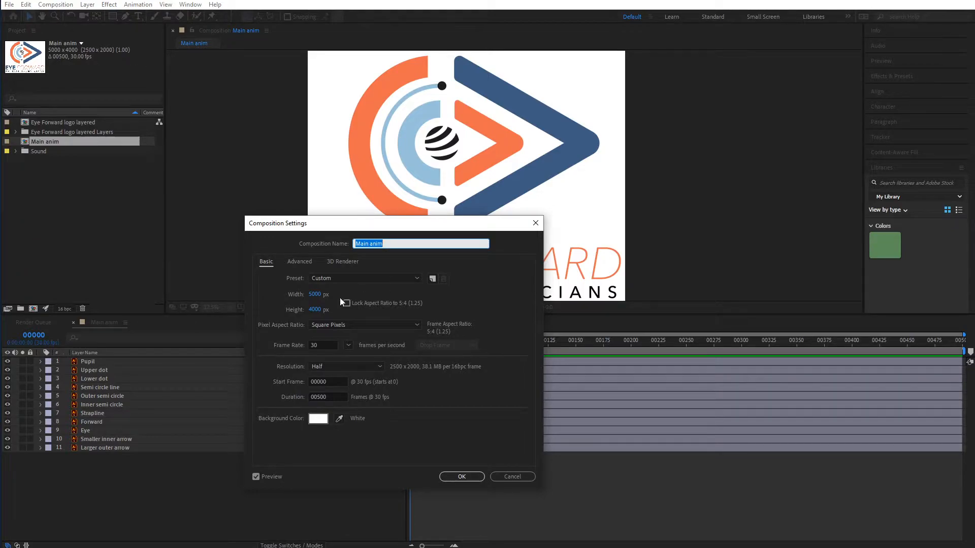
pyautogui.click(315, 294)
pyautogui.write('1920')
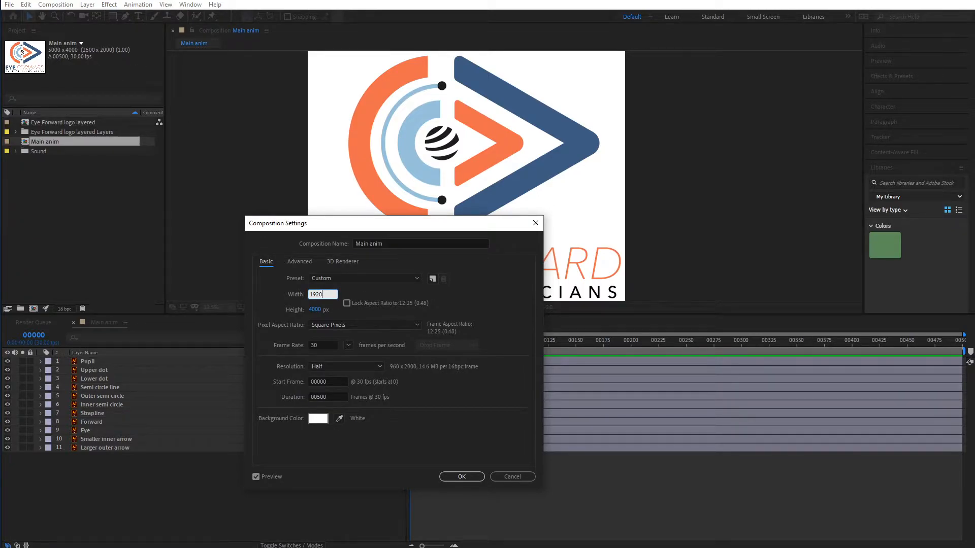
pyautogui.write('1080')
pyautogui.press('Return')
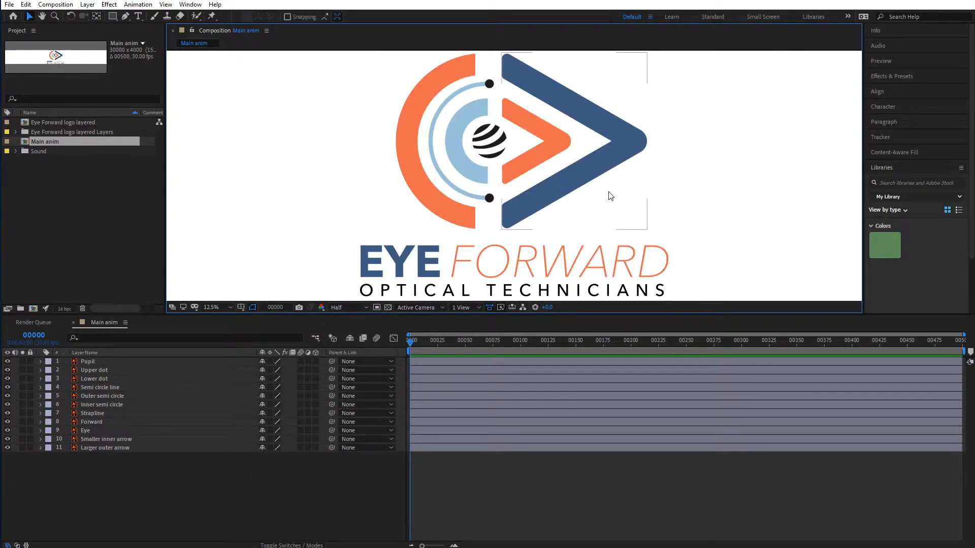
pyautogui.press(',')
pyautogui.press(',')
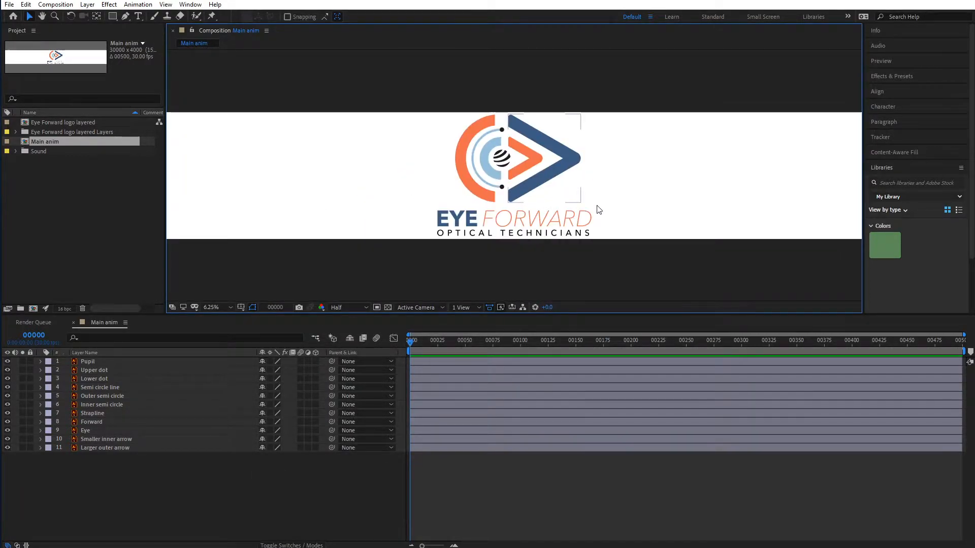
pyautogui.hotkey('ctrl', 'z')
# Set the Main anim composition's width to 1920 px and height to 1080 px.
pyautogui.rightClick(578, 253)
pyautogui.click(642, 275)
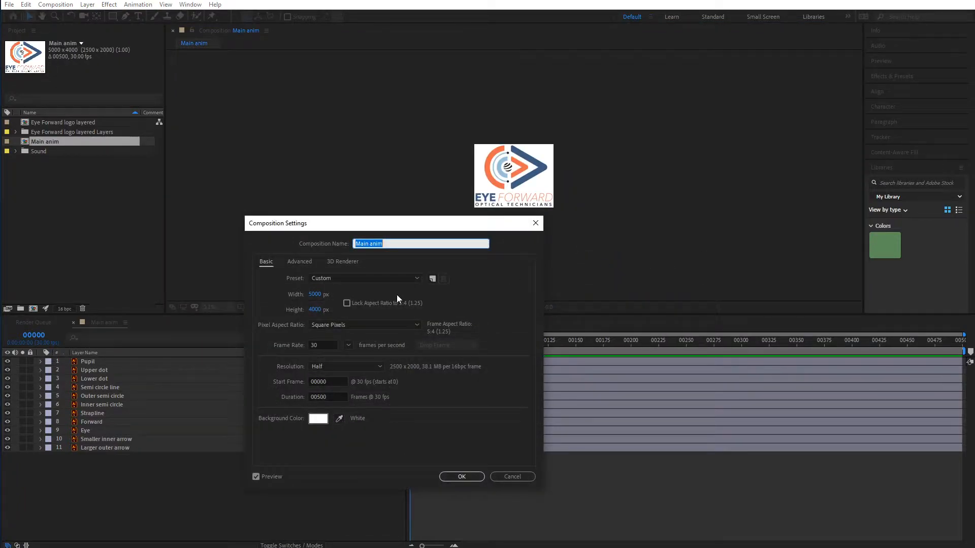
pyautogui.moveTo(382, 220); pyautogui.dragTo(540, 210)
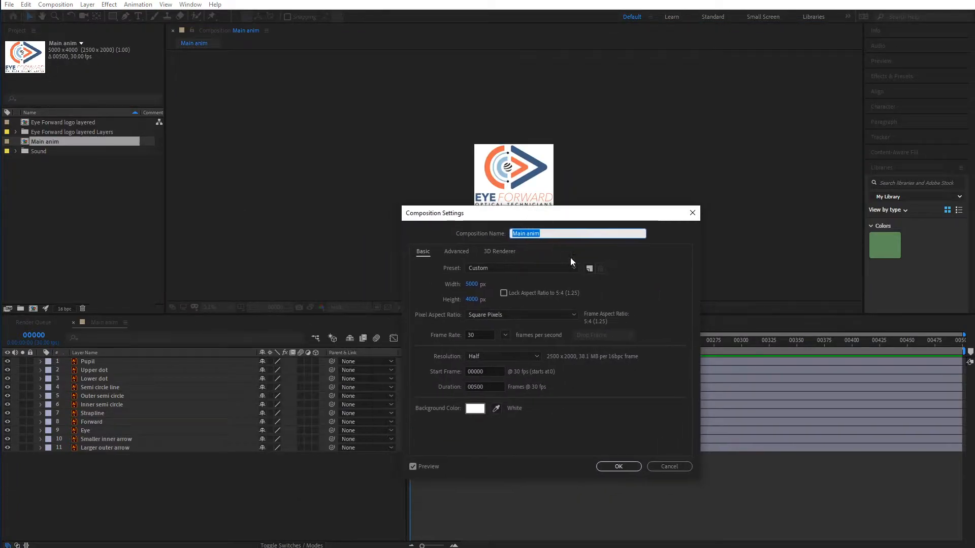
pyautogui.click(472, 285)
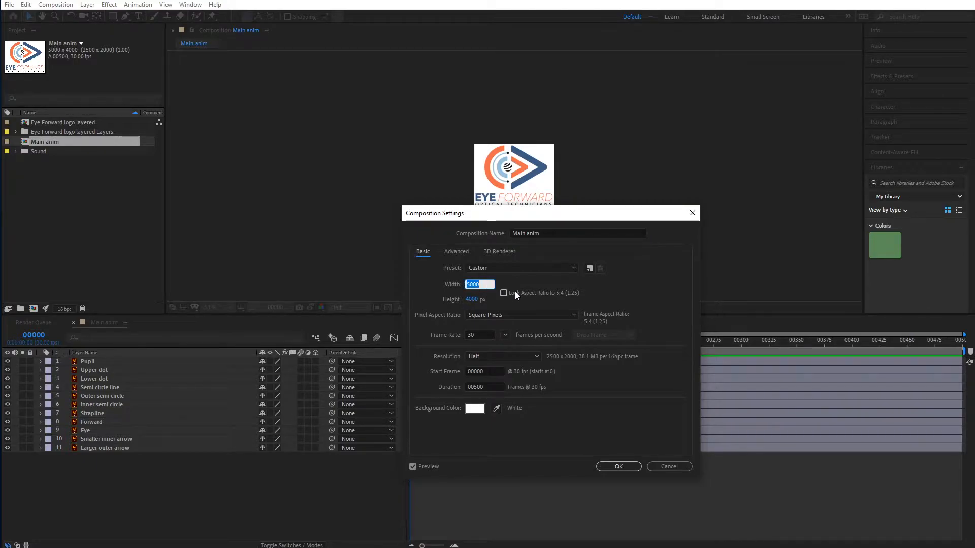
pyautogui.write('1920')
pyautogui.press('Tab')
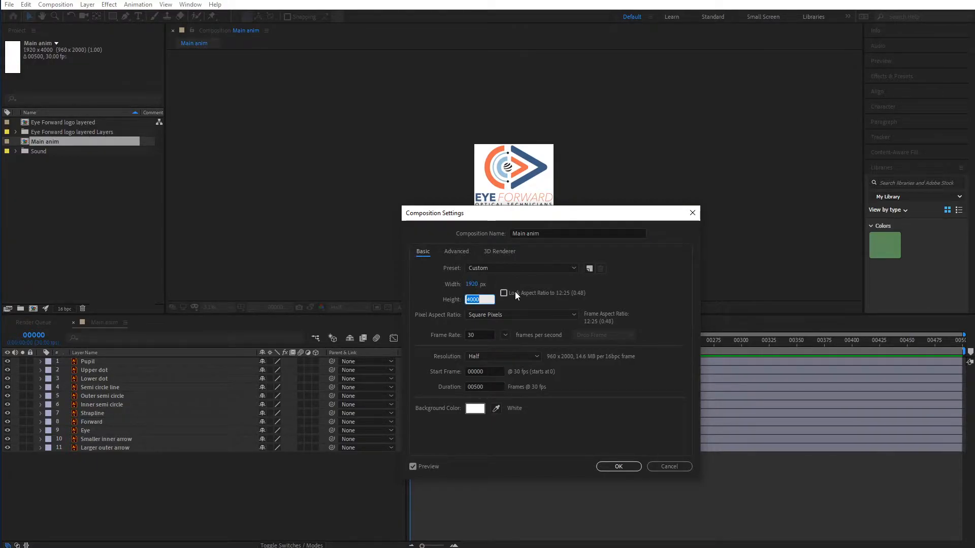
pyautogui.write('1080')
pyautogui.press('Tab')
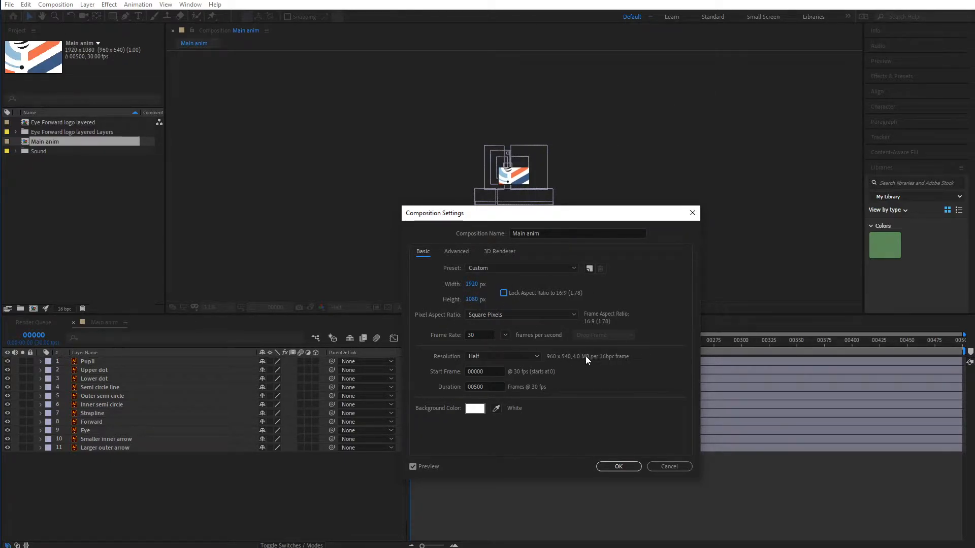
pyautogui.click(618, 466)
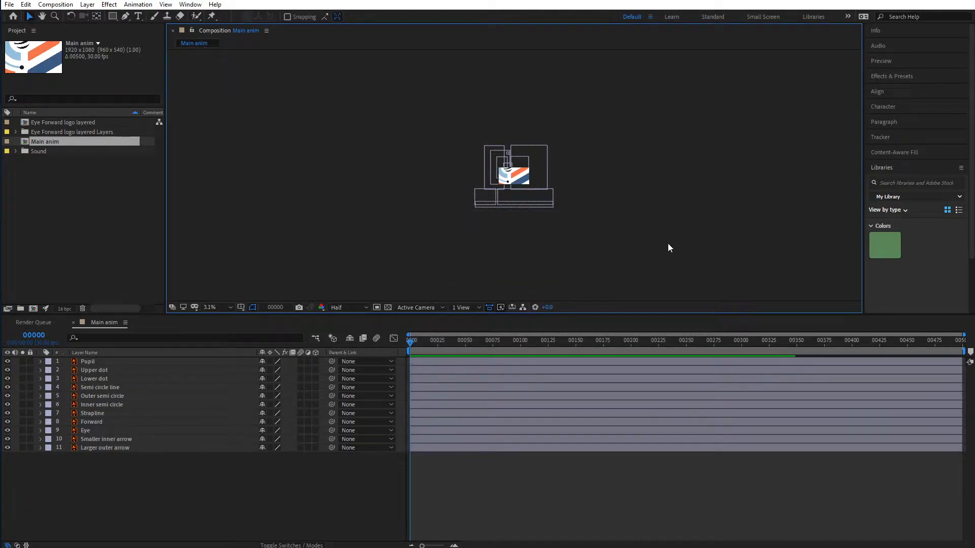
# Display the Scale, Rotation and Position properties of all the logo layers from Pupil to Larger outer arrow in turn.
pyautogui.press('.')
pyautogui.press('.')
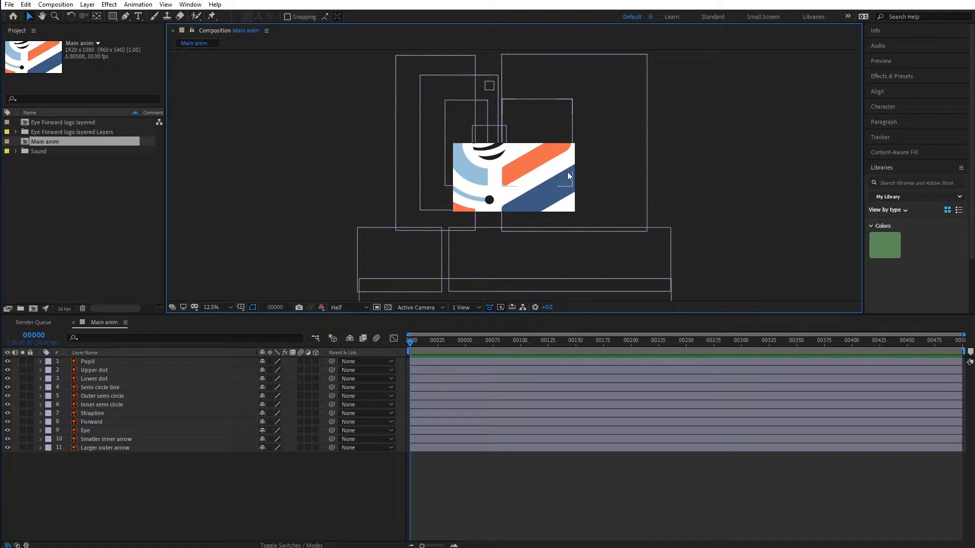
pyautogui.click(114, 364)
pyautogui.keyDown('shift'); pyautogui.click(115, 446); pyautogui.keyUp('shift')
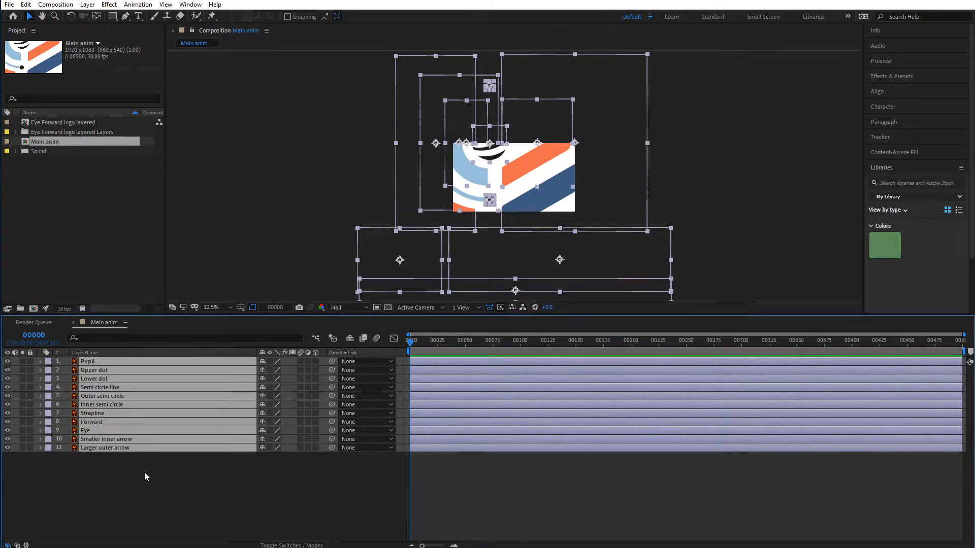
pyautogui.press('s')
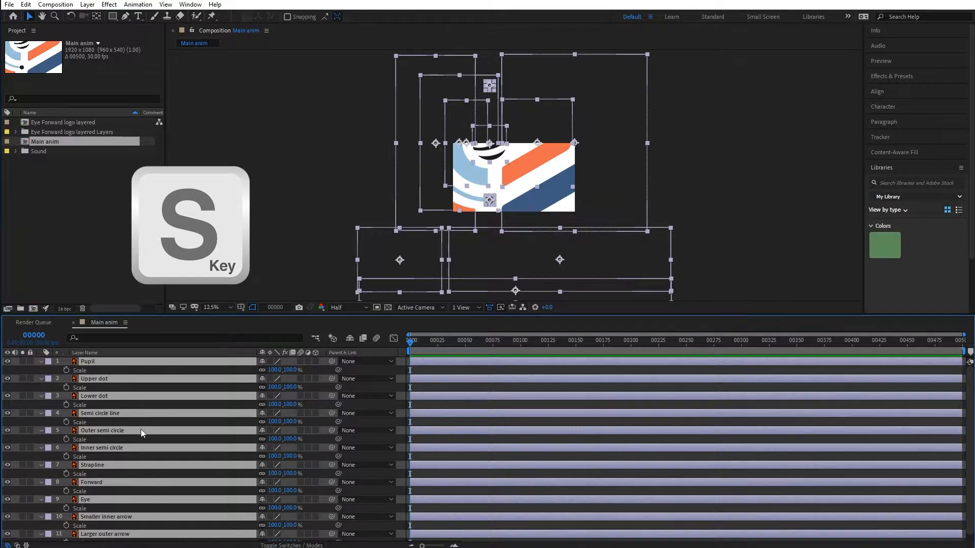
pyautogui.press('r')
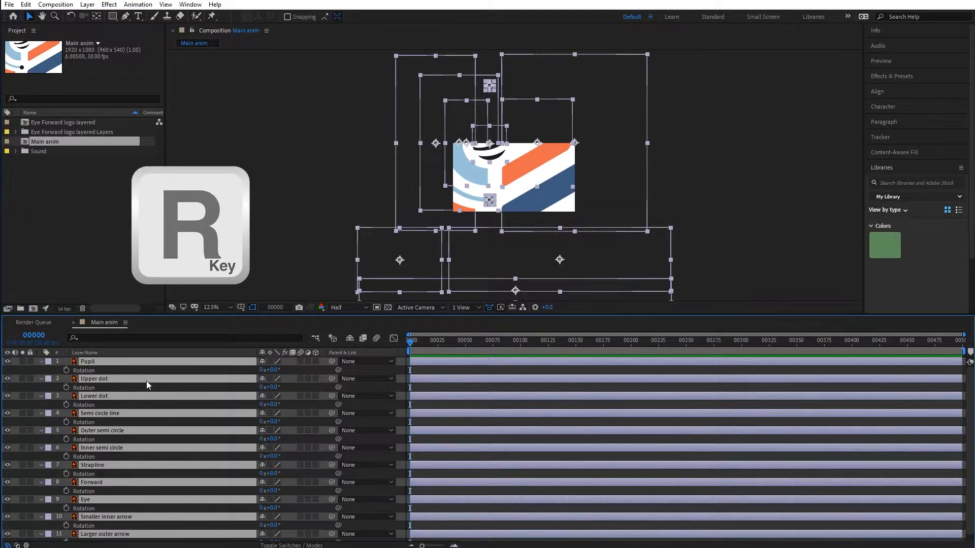
pyautogui.press('w')
pyautogui.press('p')
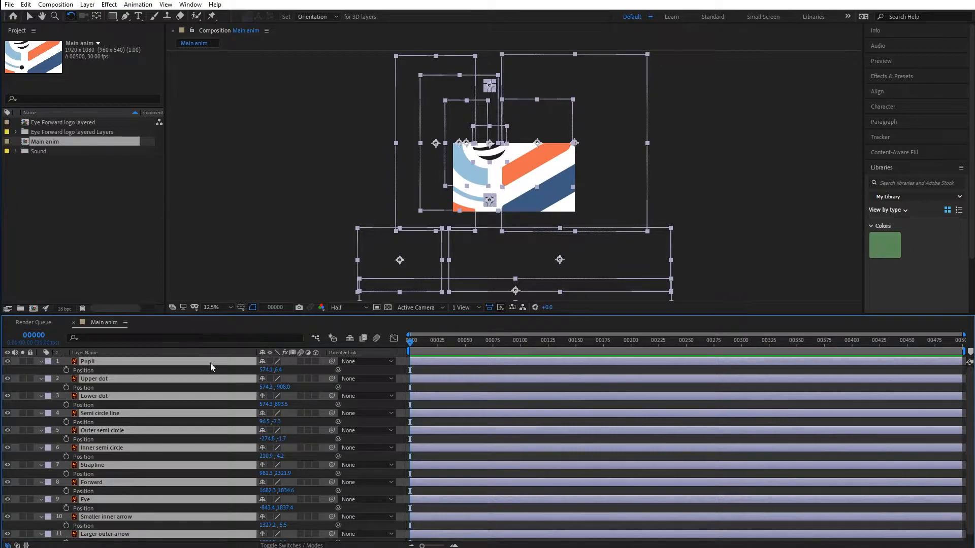
# Try to scale all the selected logo layers down together to about 54% and undo the scaling.
pyautogui.press('s')
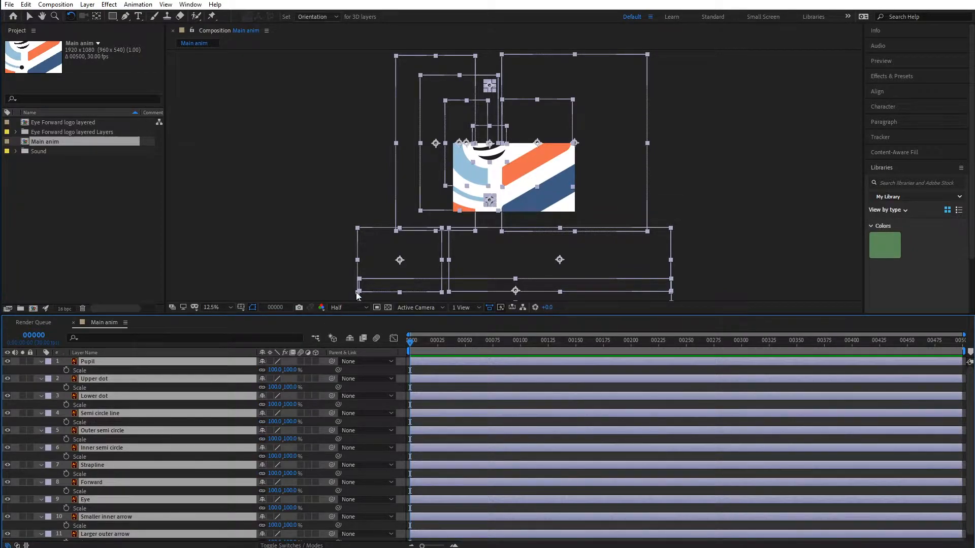
pyautogui.moveTo(287, 371); pyautogui.dragTo(351, 341)
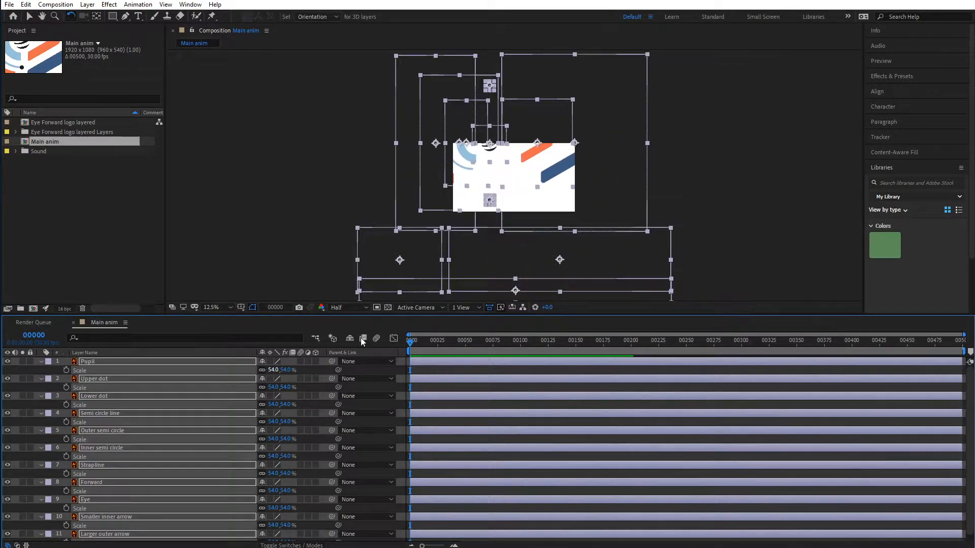
pyautogui.hotkey('ctrl', 'z')
pyautogui.click(29, 16)
pyautogui.click(678, 148)
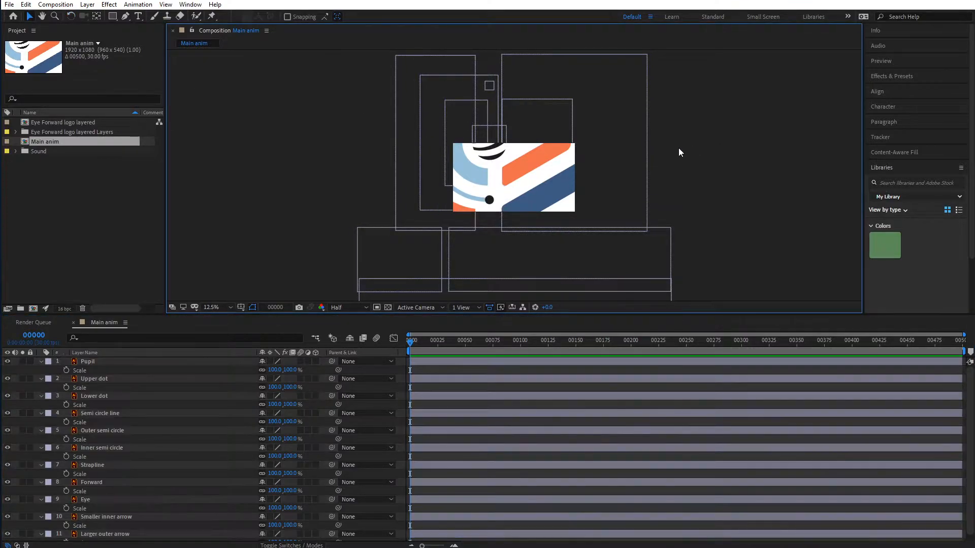
# Collapse the revealed Scale properties of all layers in the Main anim timeline and deselect the layers.
pyautogui.click(105, 364)
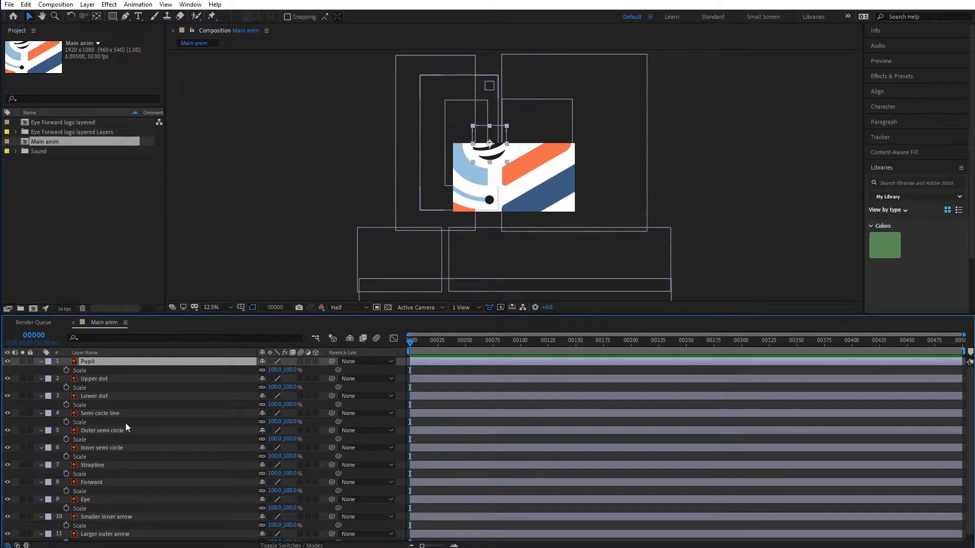
pyautogui.hotkey('ctrl', 'a')
pyautogui.press('u')
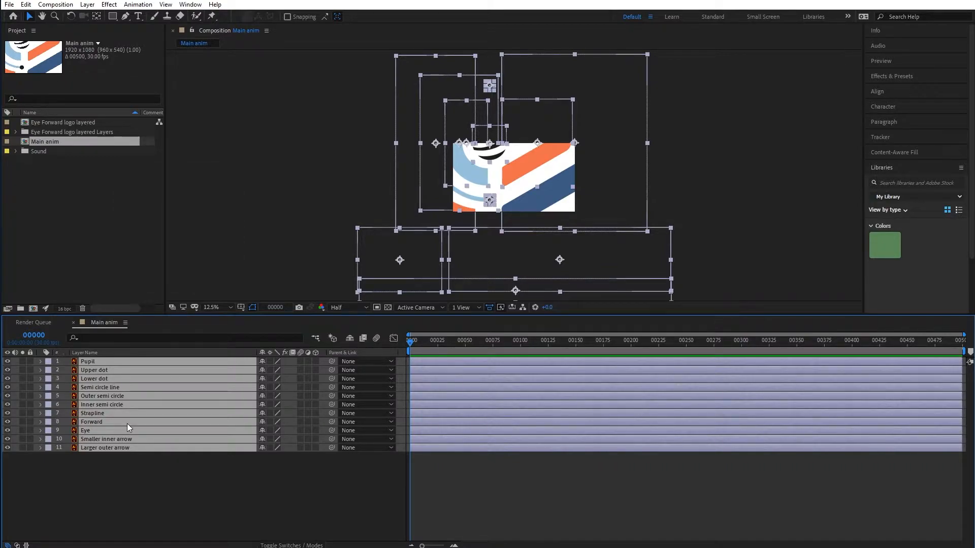
pyautogui.press('u')
pyautogui.click(253, 486)
# Add a null object layer to the Main anim composition and rename it Transform.
pyautogui.click(88, 5)
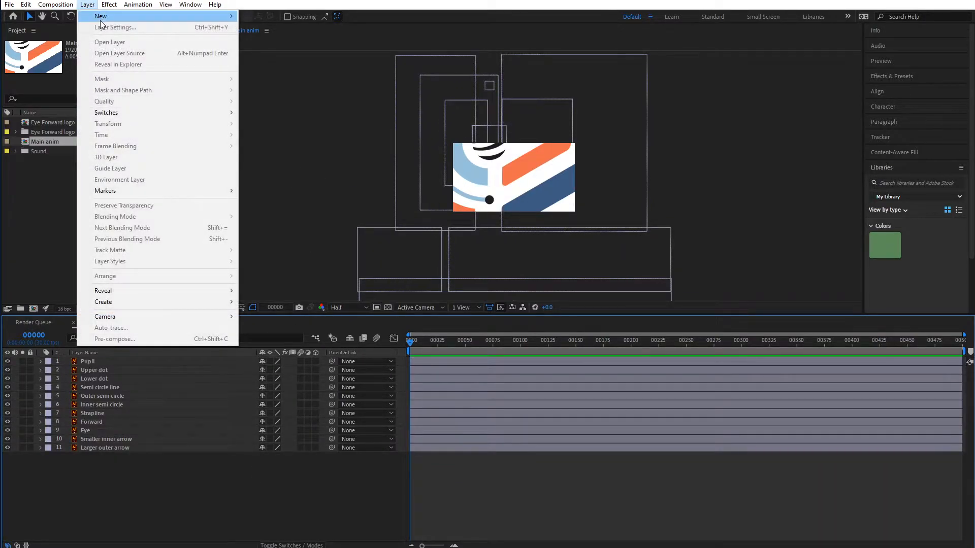
pyautogui.click(215, 5)
pyautogui.click(87, 6)
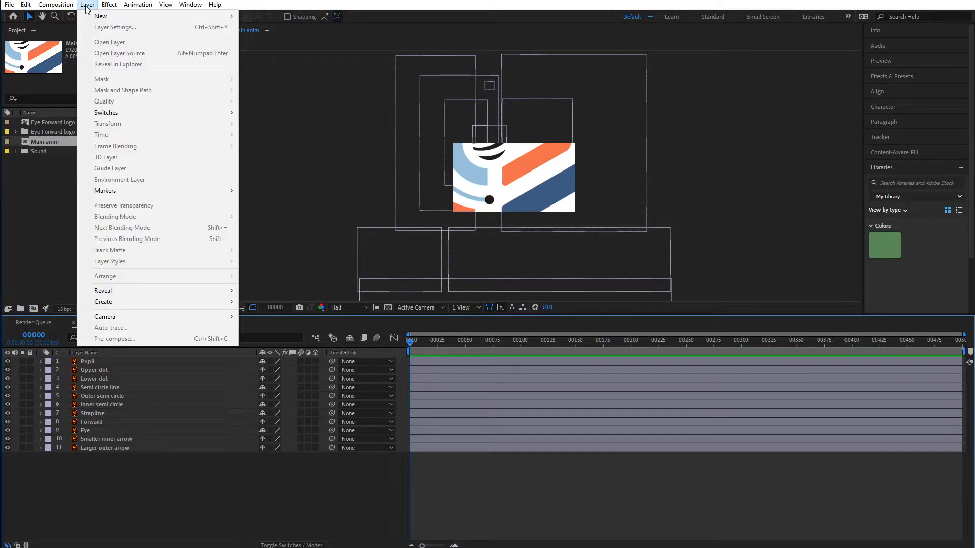
pyautogui.moveTo(106, 15)
pyautogui.click(277, 62)
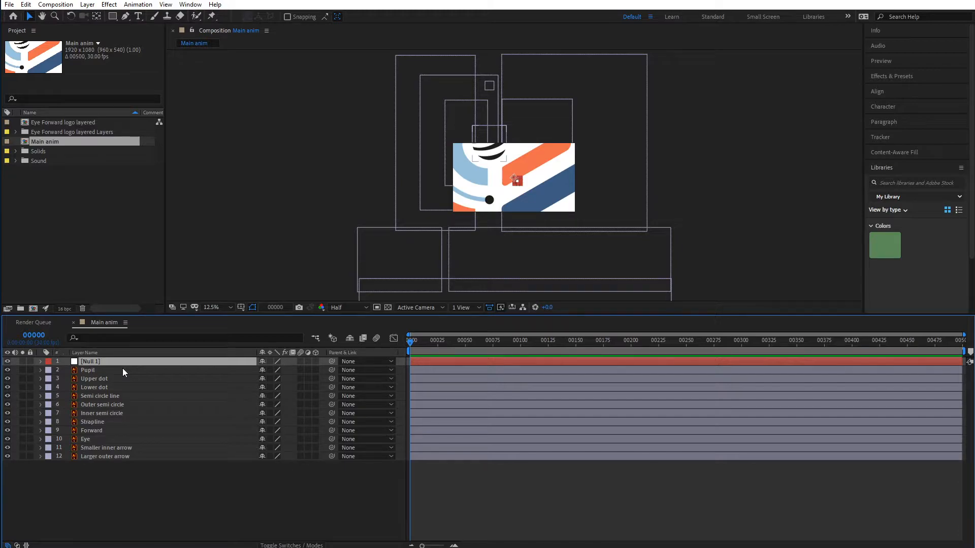
pyautogui.press('Return')
pyautogui.write('Transform')
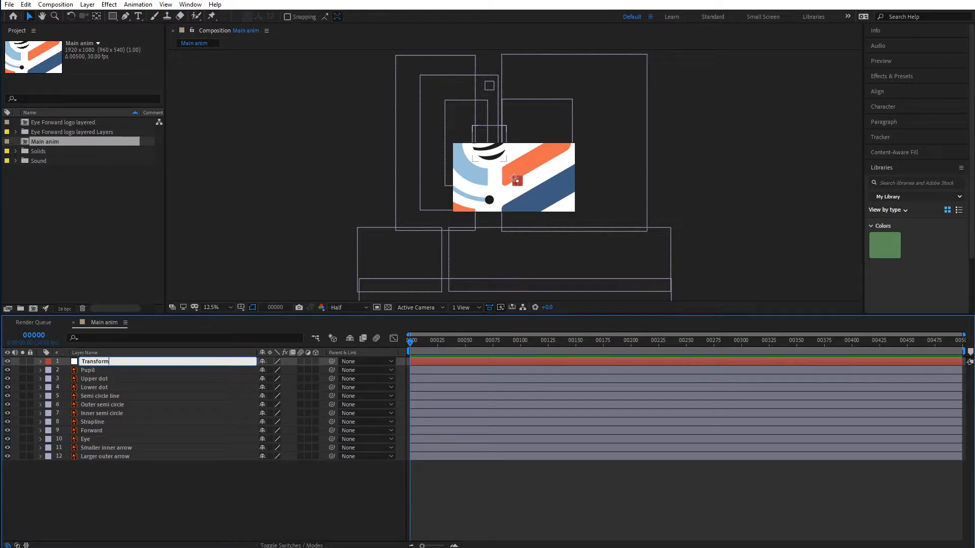
pyautogui.press('Return')
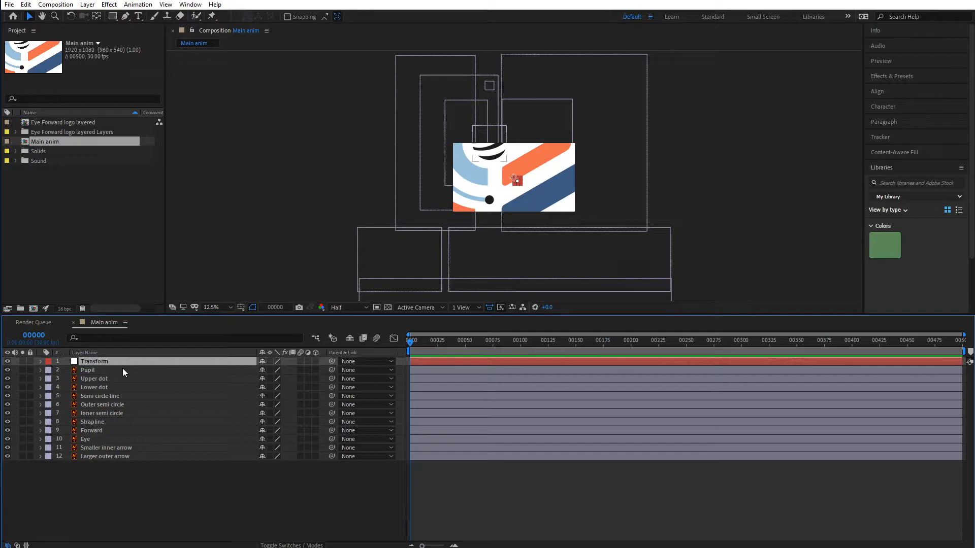
# Examine the Transform null's outline and anchor point up close in the composition view.
pyautogui.click(690, 188)
pyautogui.press('.')
pyautogui.press('.')
pyautogui.press('.')
pyautogui.press('.')
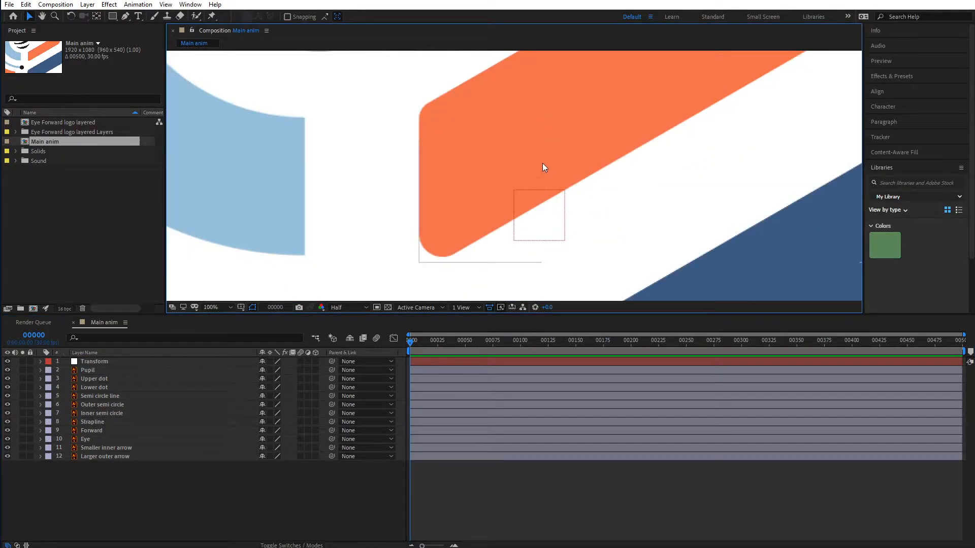
pyautogui.click(546, 191)
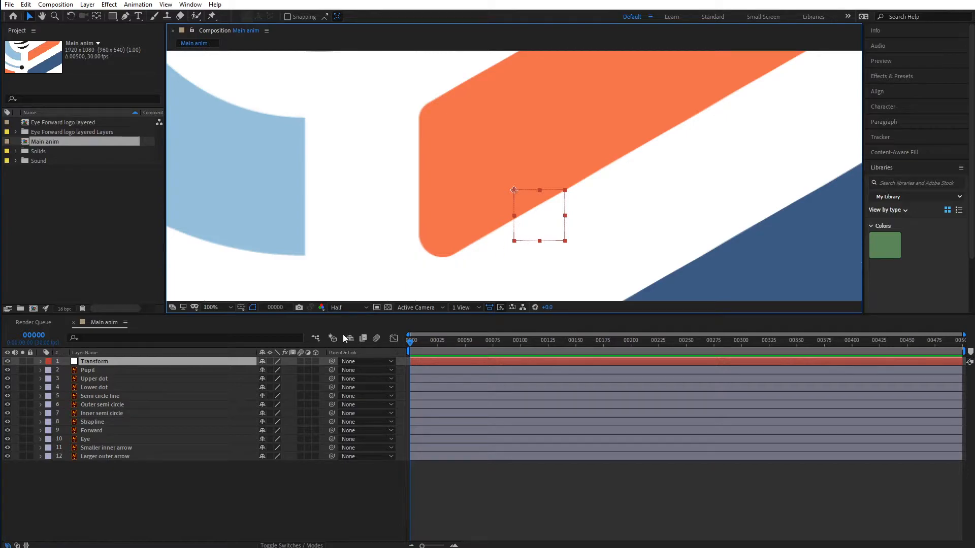
pyautogui.press(',')
pyautogui.press(',')
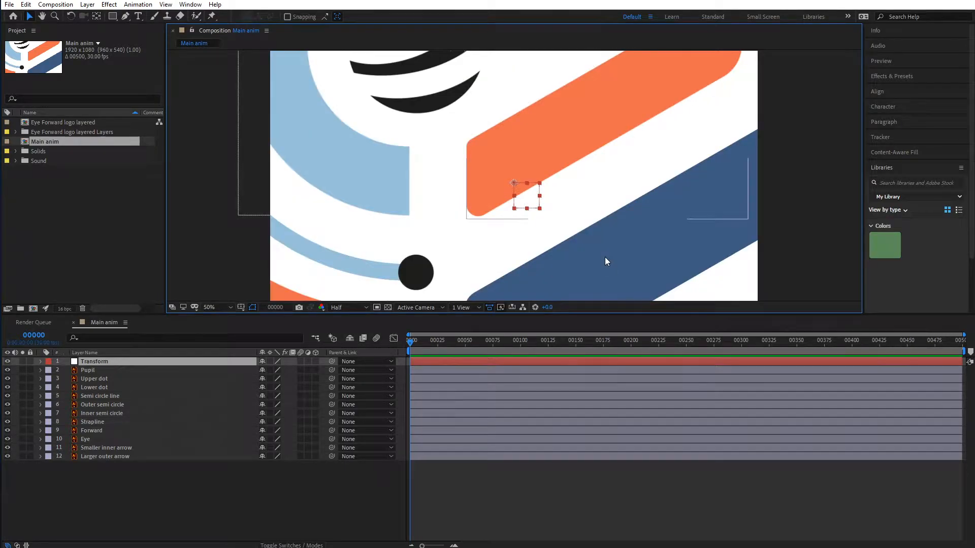
# Parent all logo layers from Pupil to Larger outer arrow to the Transform null.
pyautogui.click(107, 371)
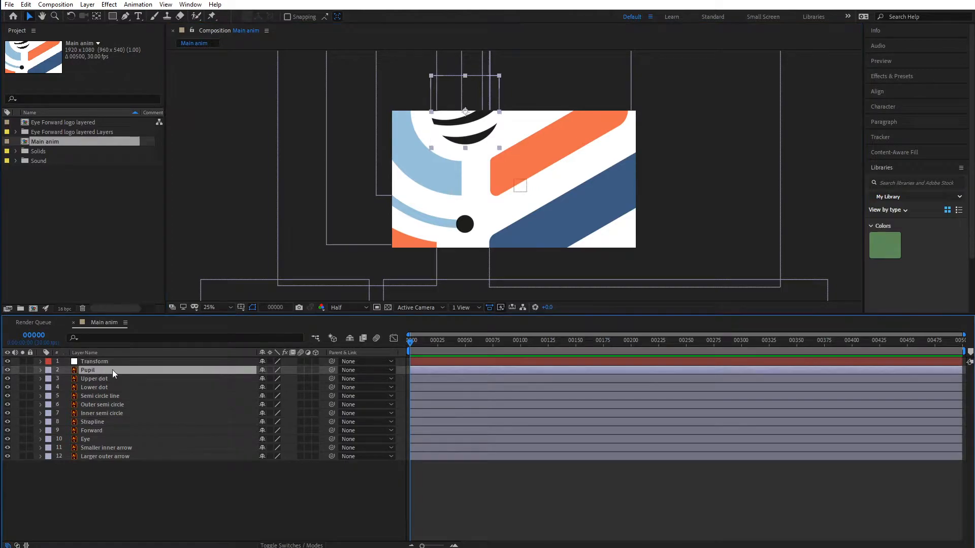
pyautogui.keyDown('shift'); pyautogui.click(118, 456); pyautogui.keyUp('shift')
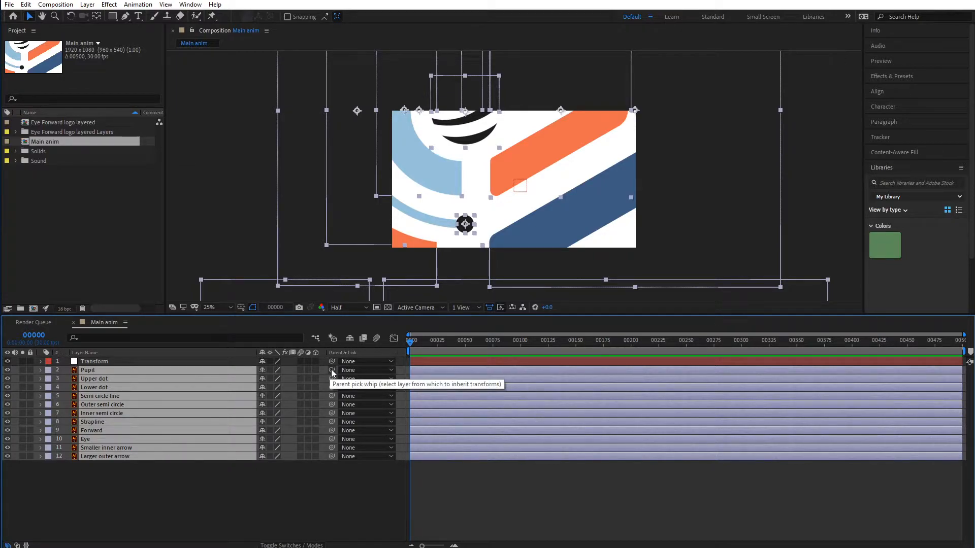
pyautogui.moveTo(331, 373); pyautogui.dragTo(163, 363)
# Set the Transform null's scale to 20% so the whole logo is scaled down with it.
pyautogui.click(165, 363)
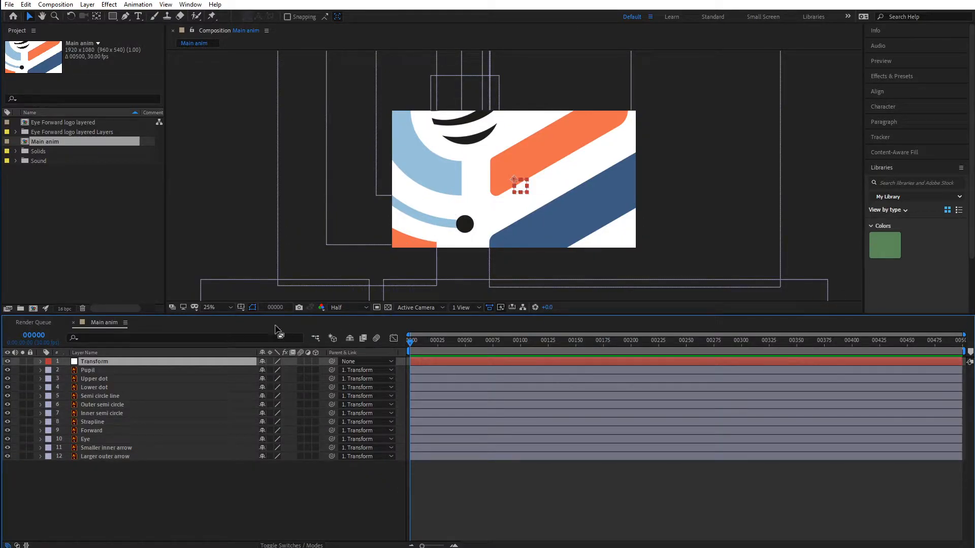
pyautogui.press('s')
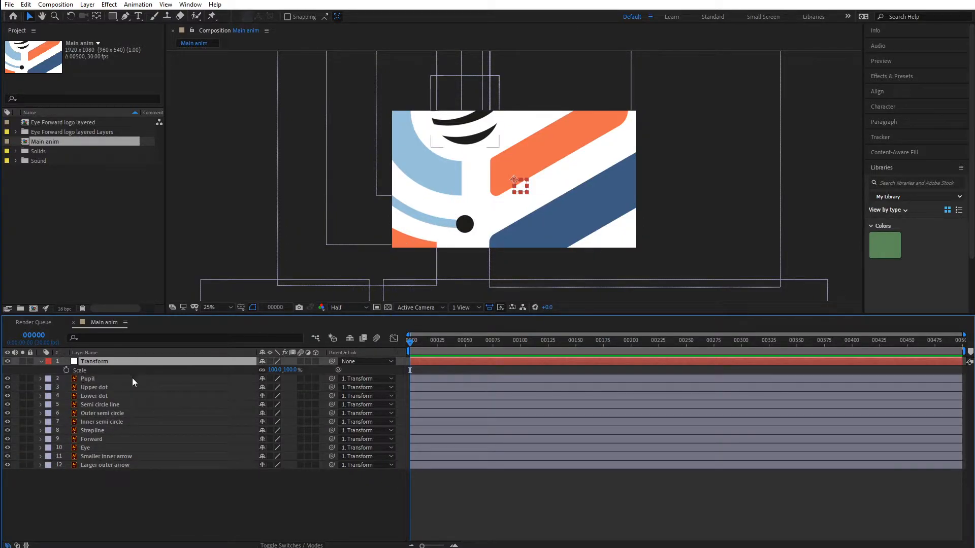
pyautogui.moveTo(289, 372); pyautogui.dragTo(247, 371)
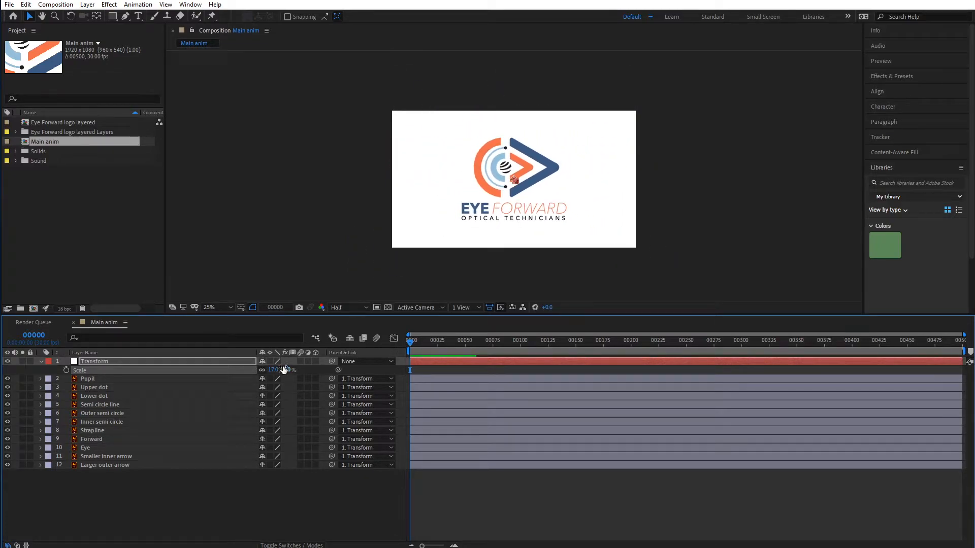
pyautogui.click(273, 371)
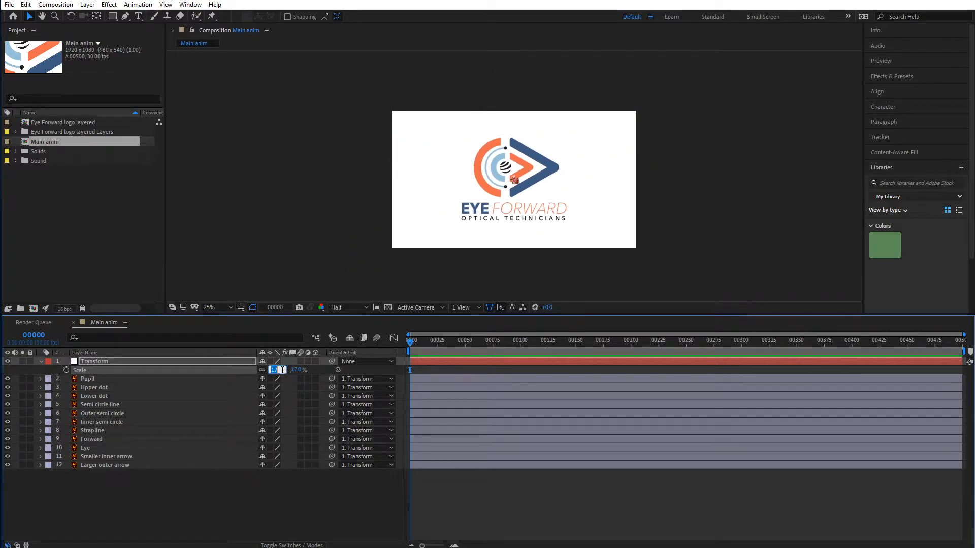
pyautogui.write('20')
pyautogui.press('Return')
pyautogui.click(708, 204)
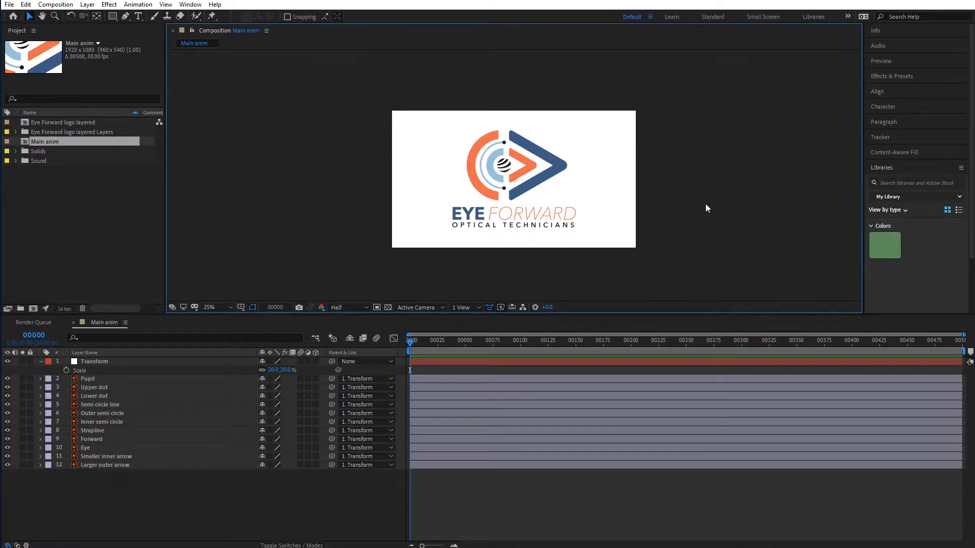
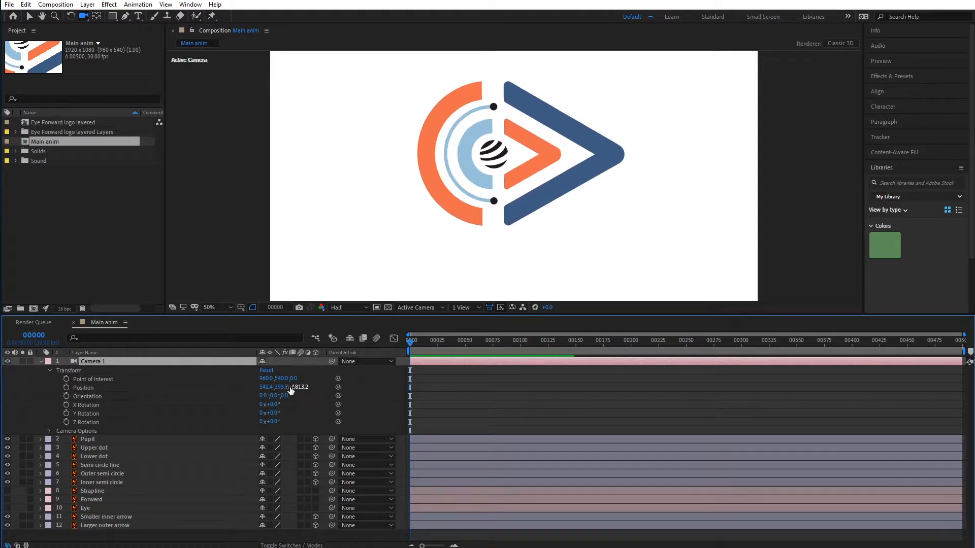
# Try changing Camera 1's position, Y rotation and point of interest, undoing each change.
pyautogui.moveTo(286, 387); pyautogui.dragTo(0, 366)
pyautogui.hotkey('ctrl', 'z')
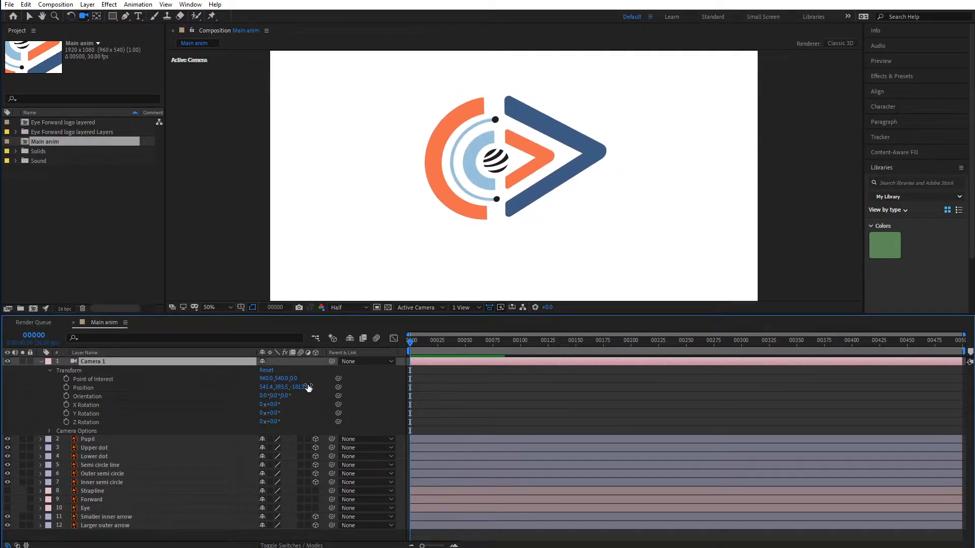
pyautogui.moveTo(304, 388); pyautogui.dragTo(274, 413)
pyautogui.hotkey('ctrl', 'z')
pyautogui.hotkey('ctrl', 'z')
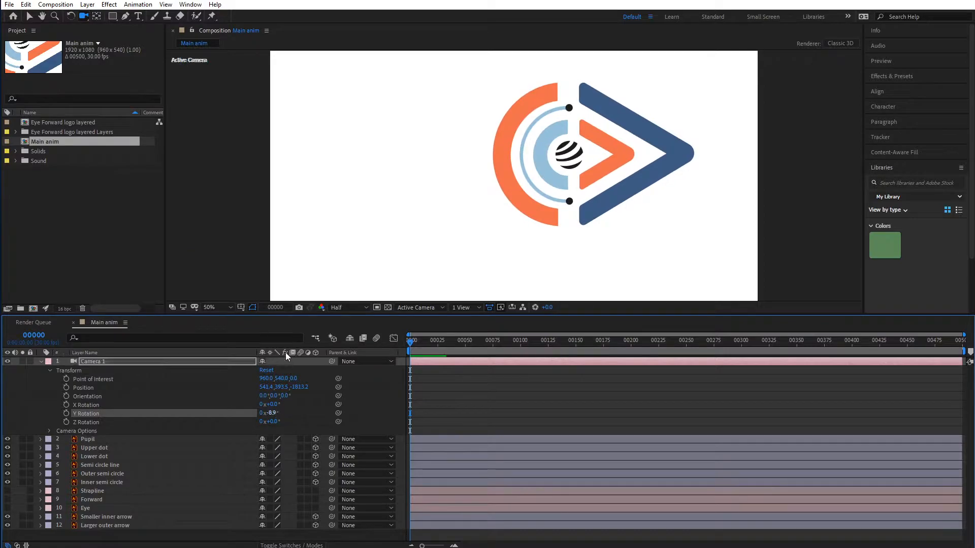
pyautogui.hotkey('ctrl', 'z')
pyautogui.moveTo(283, 379); pyautogui.dragTo(303, 386)
pyautogui.hotkey('ctrl', 'z')
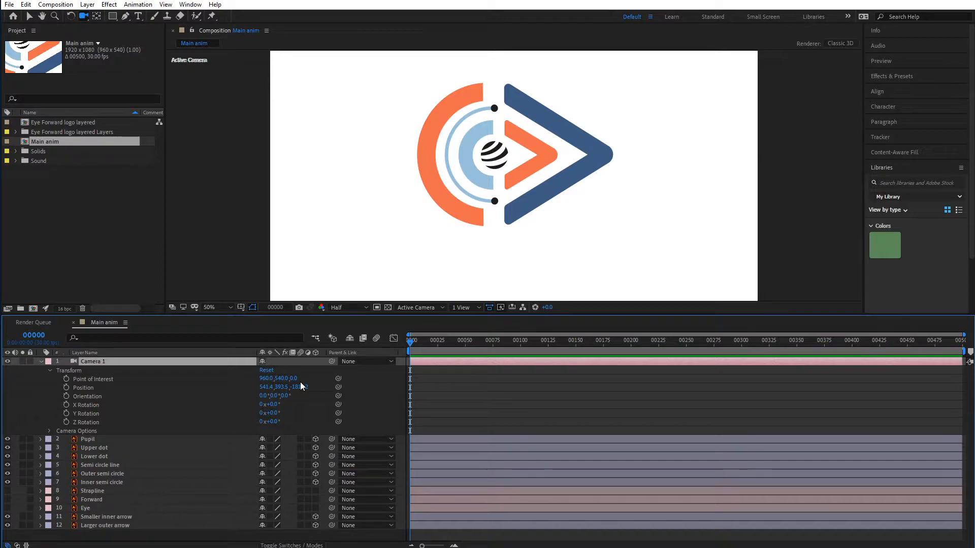
# Change Camera 1's type to One-Node Camera in its camera settings.
pyautogui.doubleClick(72, 361)
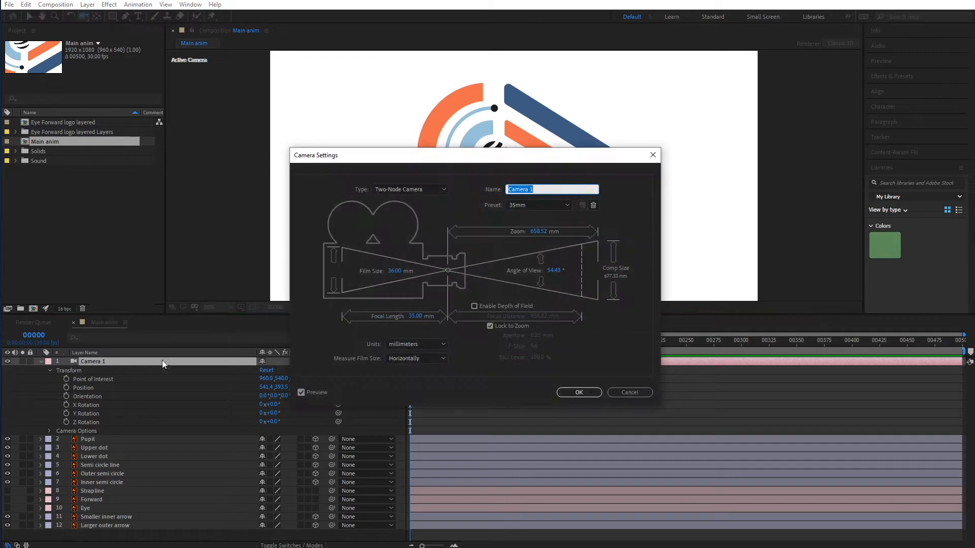
pyautogui.click(403, 189)
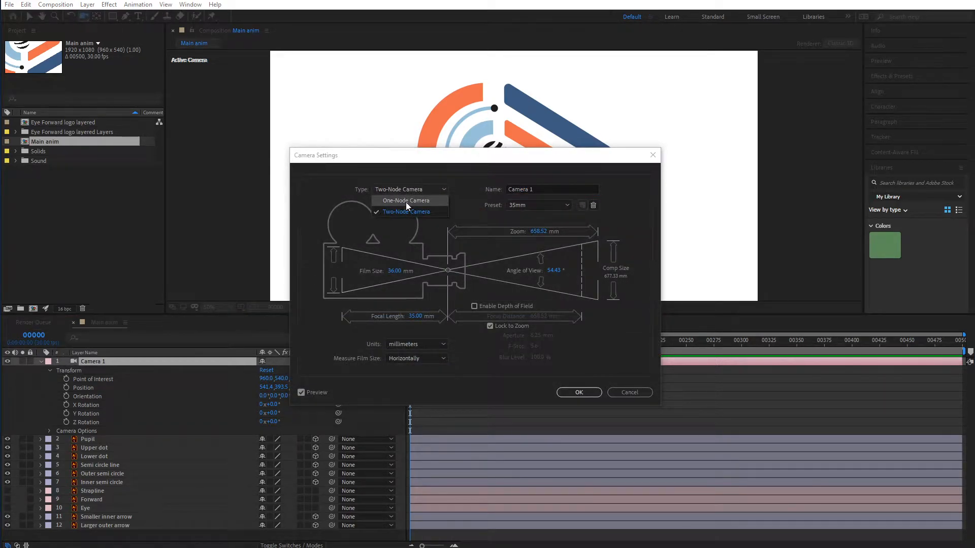
pyautogui.click(406, 201)
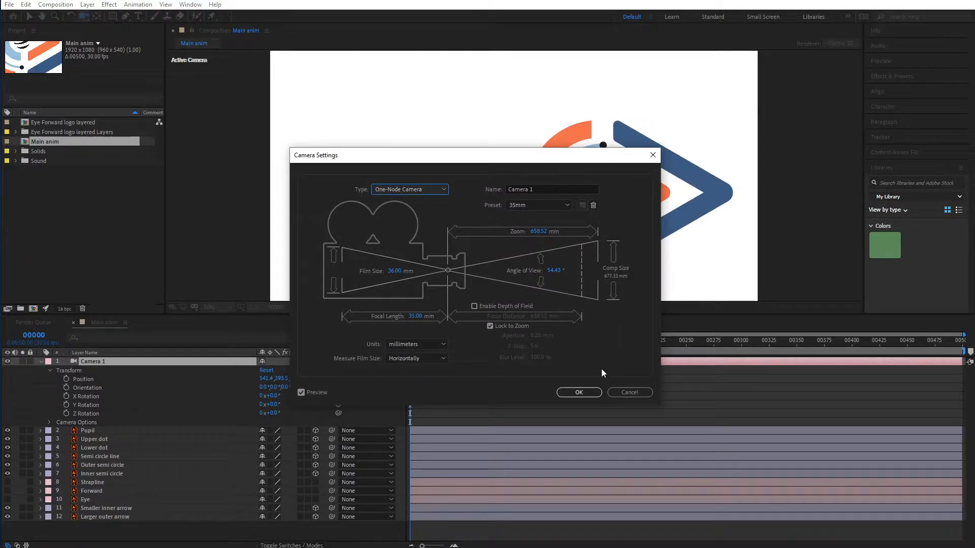
pyautogui.click(579, 392)
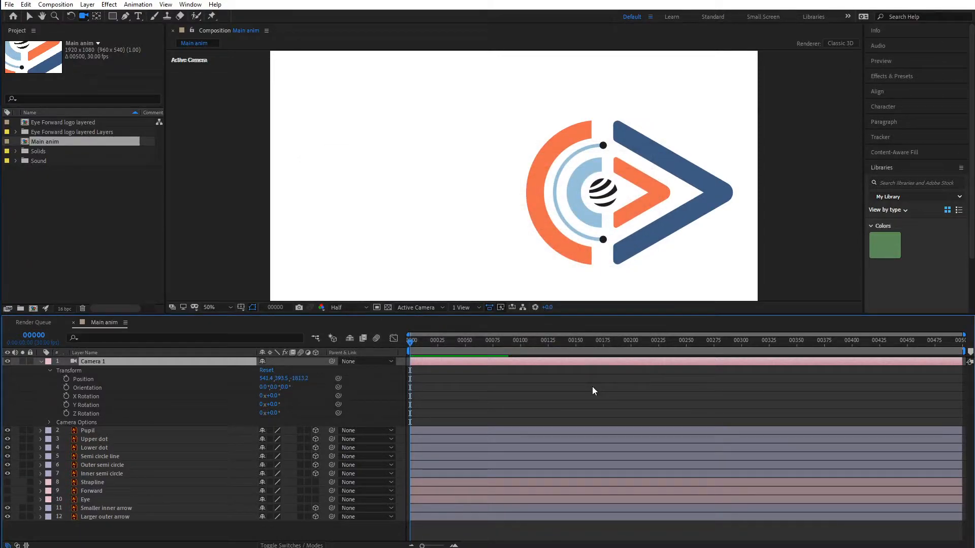
# Reset Camera 1's transform properties to their defaults.
pyautogui.click(265, 370)
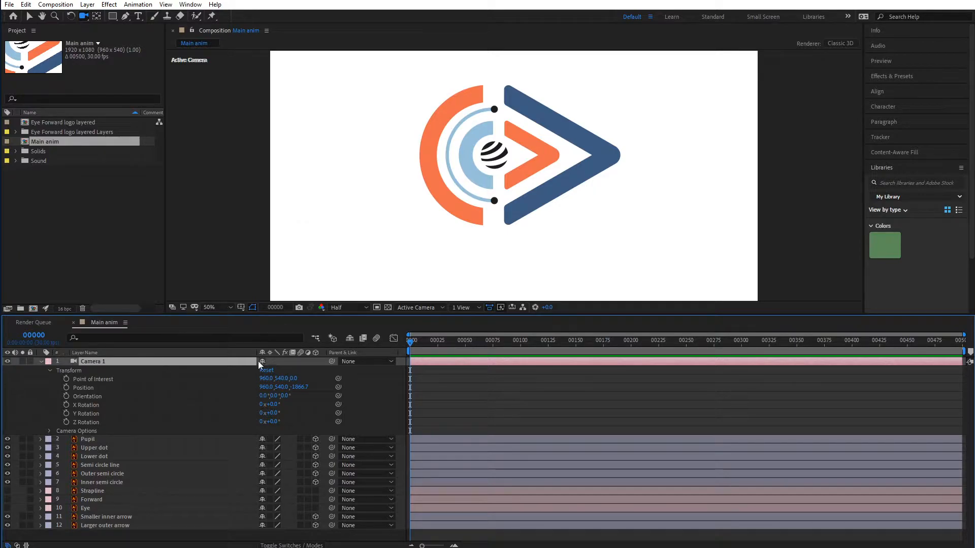
# Try rotating Camera 1 with its rotation values and moving it directly in the composition view, undoing the changes.
pyautogui.moveTo(272, 414)
pyautogui.mouseDown()
pyautogui.moveTo(265, 404)
pyautogui.moveTo(261, 422)
pyautogui.moveTo(284, 422)
pyautogui.moveTo(255, 424)
pyautogui.moveTo(277, 422)
pyautogui.mouseUp()
pyautogui.hotkey('ctrl', 'z')
pyautogui.hotkey('ctrl', 'z')
pyautogui.hotkey('ctrl', 'z')
pyautogui.moveTo(510, 176); pyautogui.dragTo(507, 193)
pyautogui.hotkey('ctrl', 'z')
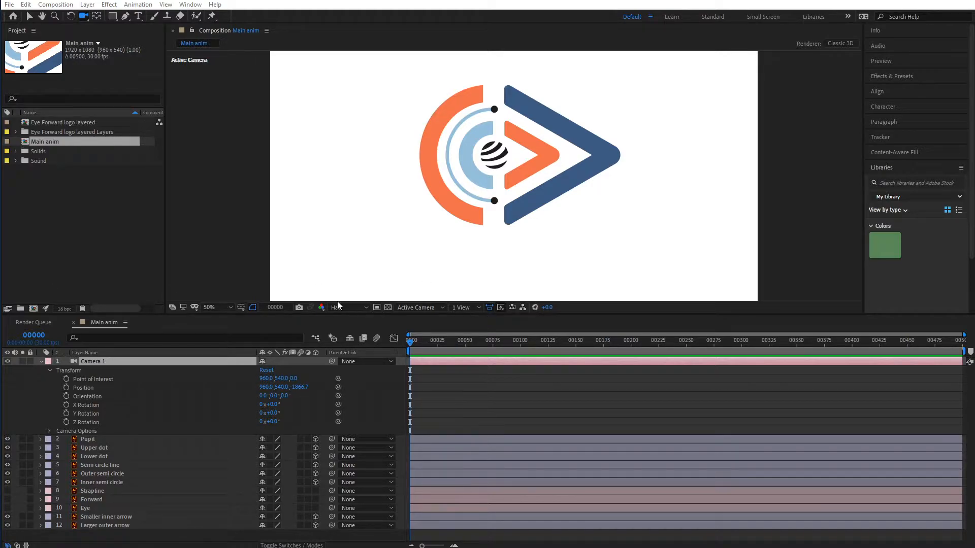
# Try keyframing Camera 1's position between frame 0 and frame 76 with a changed Z value, undoing the keyframes.
pyautogui.click(92, 361)
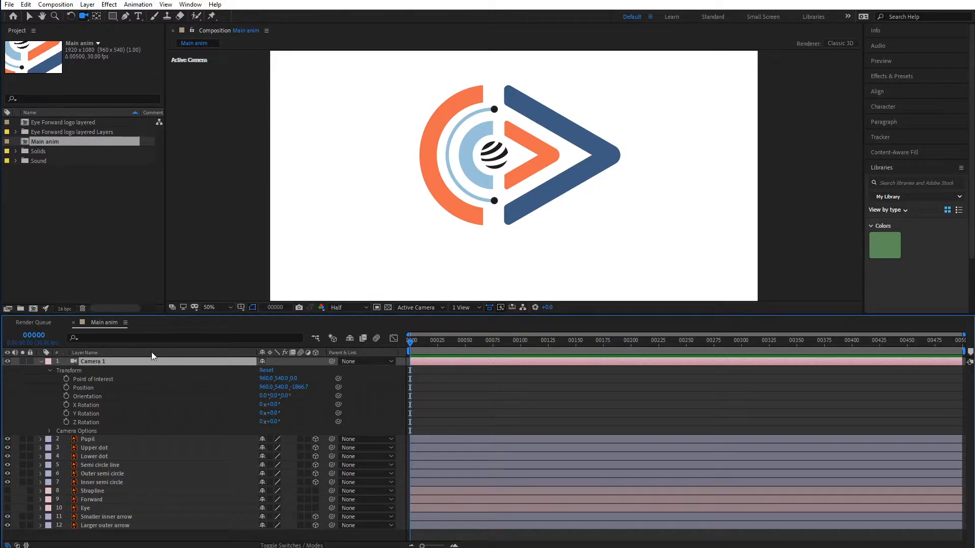
pyautogui.click(66, 387)
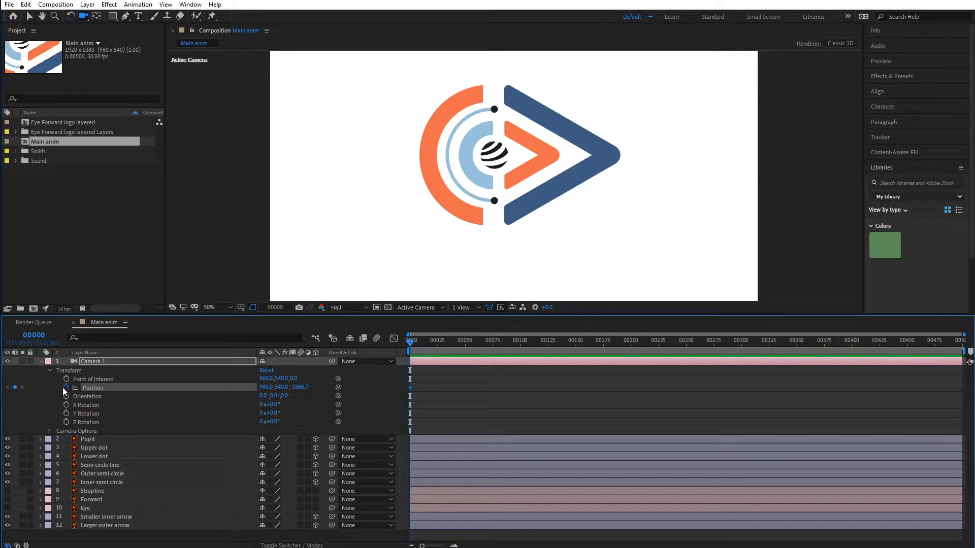
pyautogui.moveTo(440, 339); pyautogui.dragTo(493, 340)
pyautogui.moveTo(294, 388); pyautogui.dragTo(601, 380)
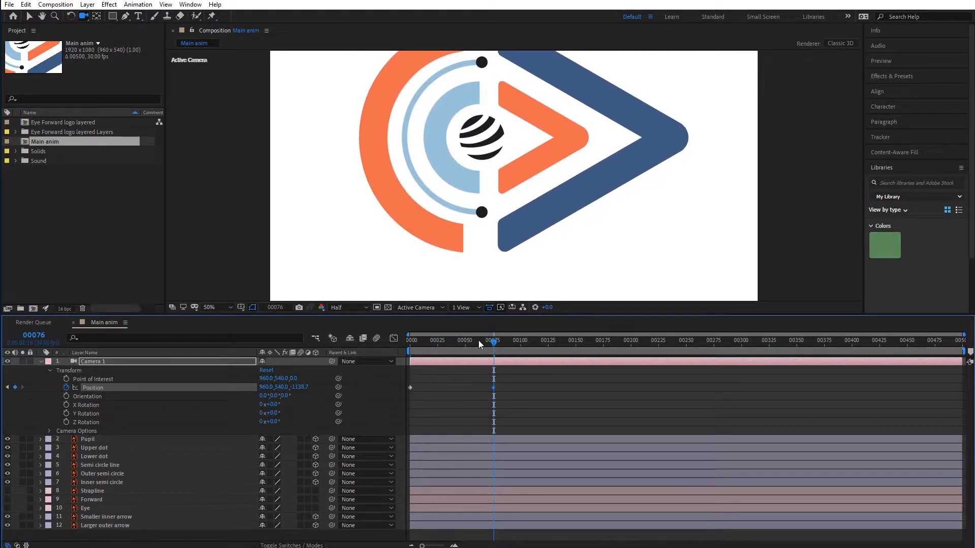
pyautogui.moveTo(478, 340)
pyautogui.mouseDown()
pyautogui.moveTo(403, 352)
pyautogui.moveTo(493, 349)
pyautogui.mouseUp()
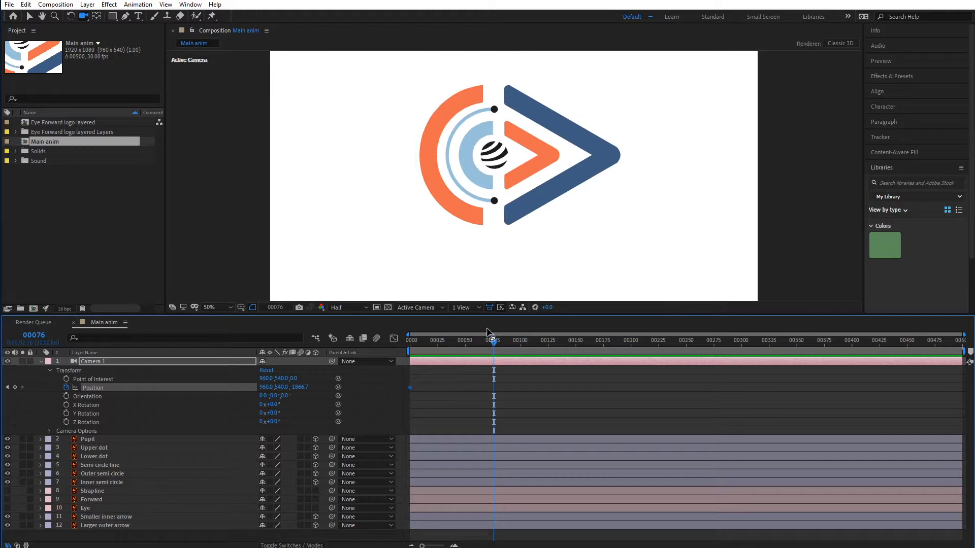
pyautogui.click(406, 340)
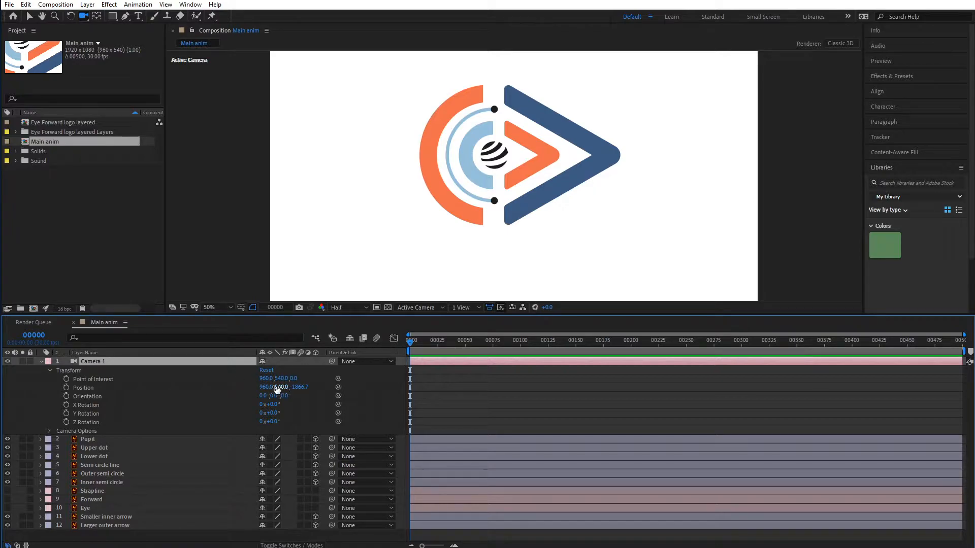
# Add a new null object to the composition and make it a 3D layer.
pyautogui.click(87, 5)
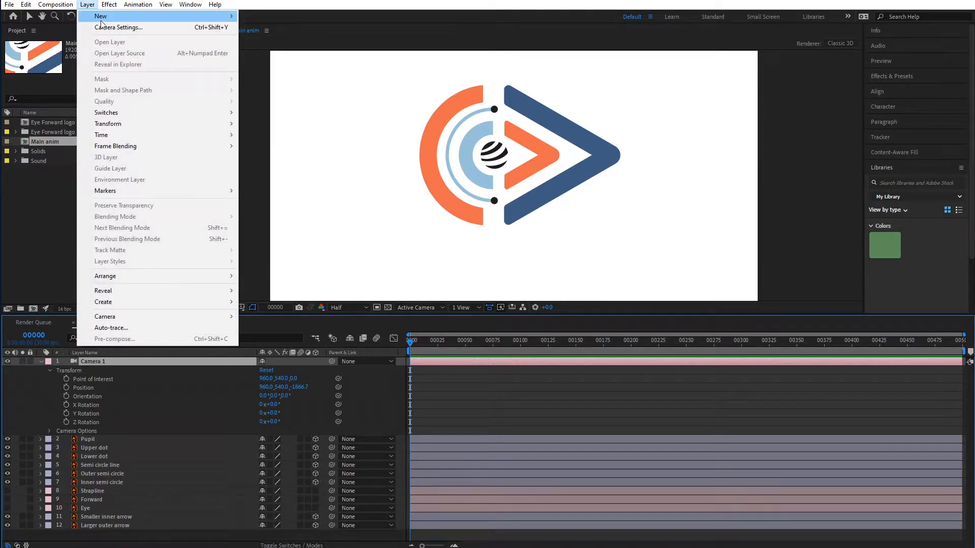
pyautogui.moveTo(101, 20)
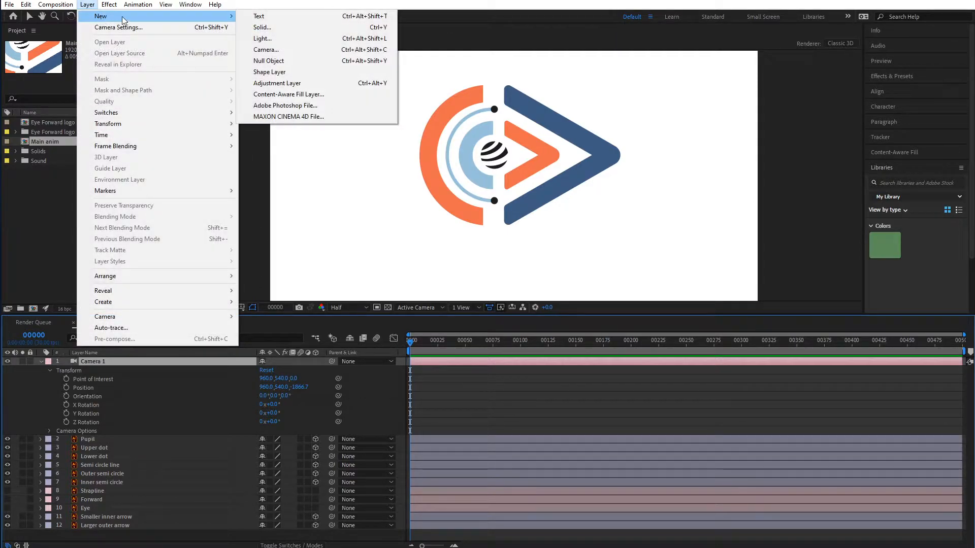
pyautogui.click(284, 61)
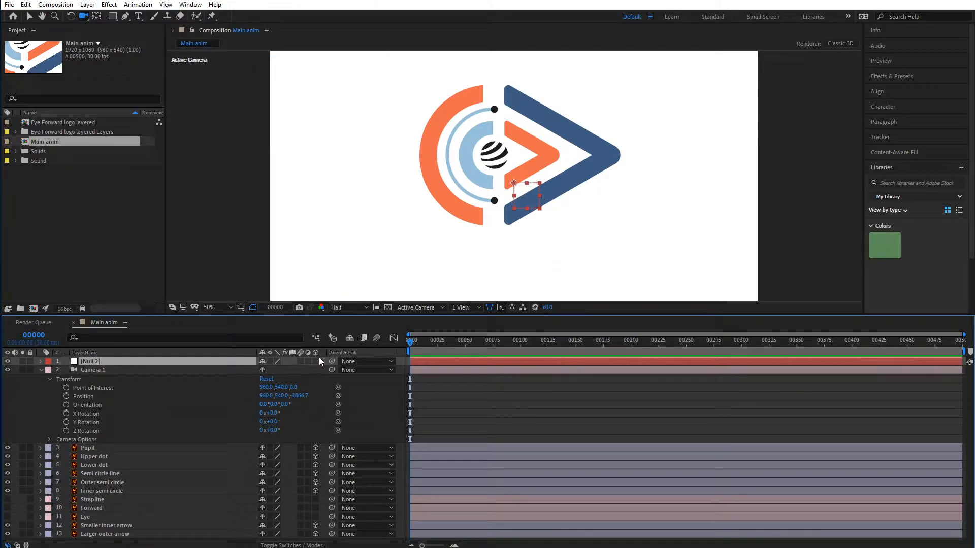
pyautogui.click(315, 361)
# Rename the new null layer as CAMERActrl.
pyautogui.press('Return')
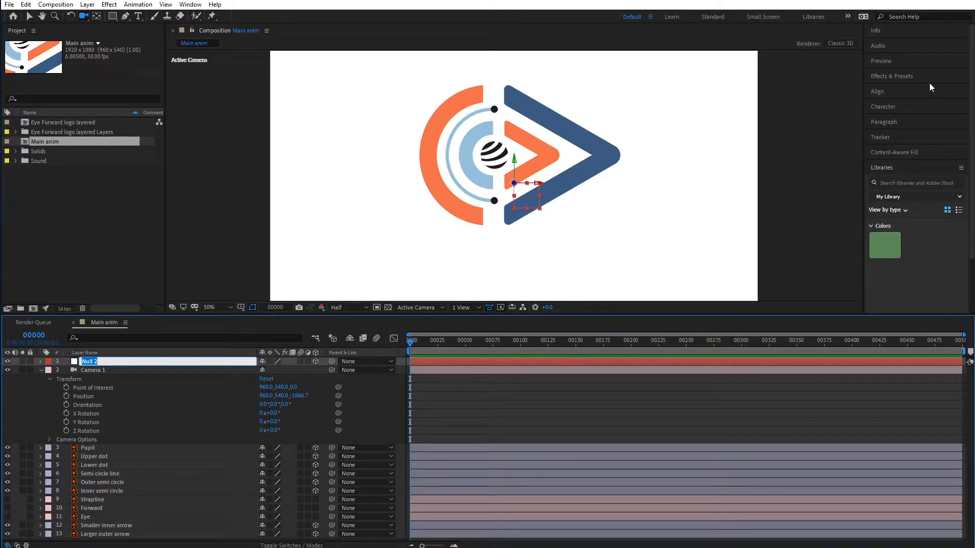
pyautogui.write('CM')
pyautogui.press('BackSpace')
pyautogui.write('AMERActrl')
pyautogui.press('Return')
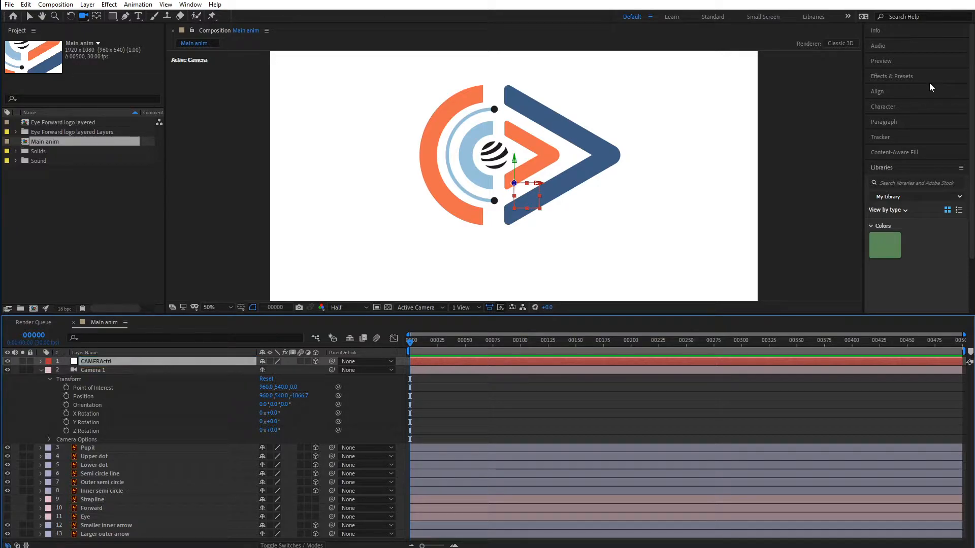
# Parent the Camera 1 layer to the CAMERActrl null.
pyautogui.click(101, 372)
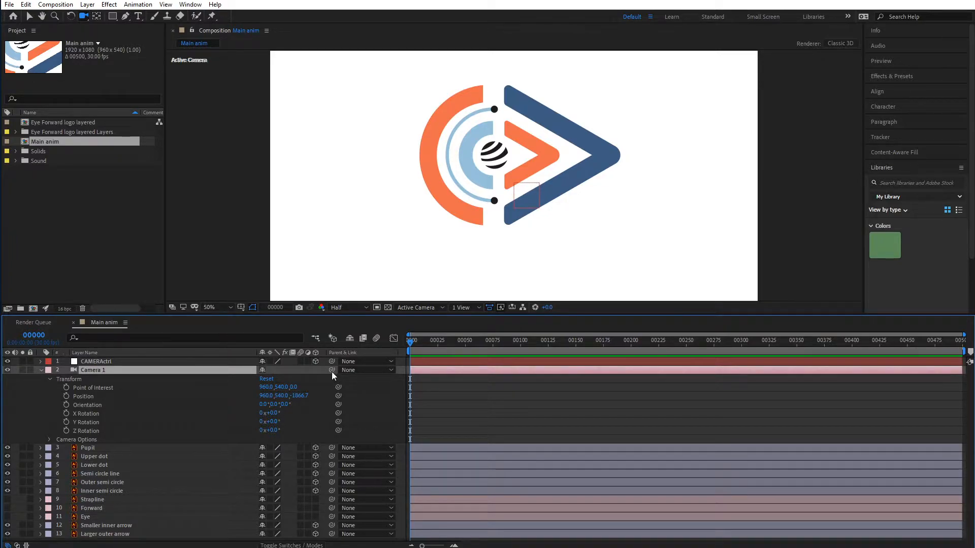
pyautogui.click(364, 371)
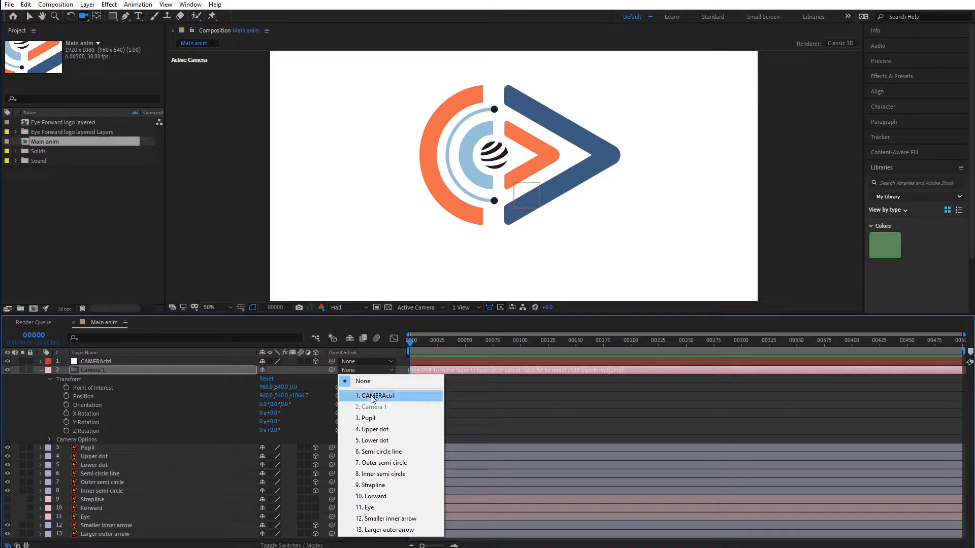
pyautogui.click(330, 368)
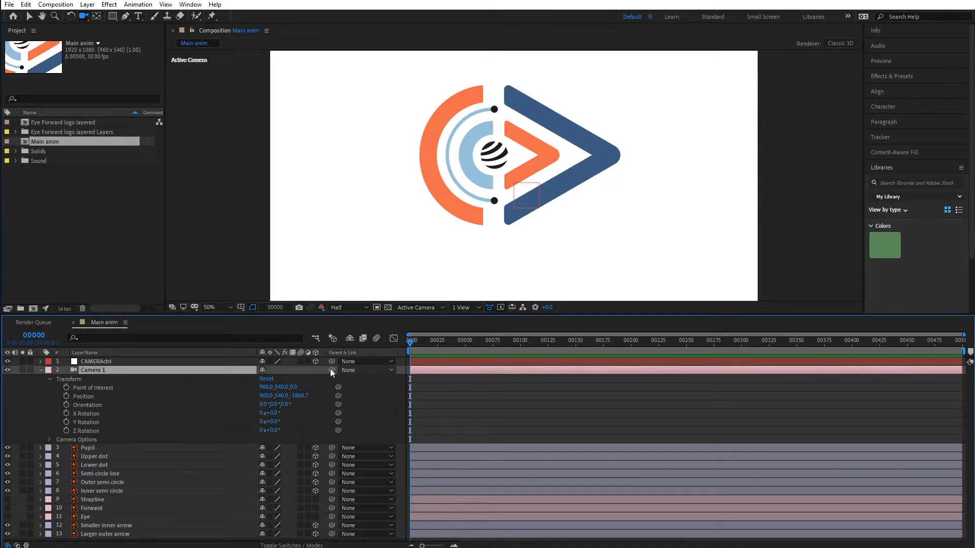
pyautogui.moveTo(332, 370); pyautogui.dragTo(105, 361)
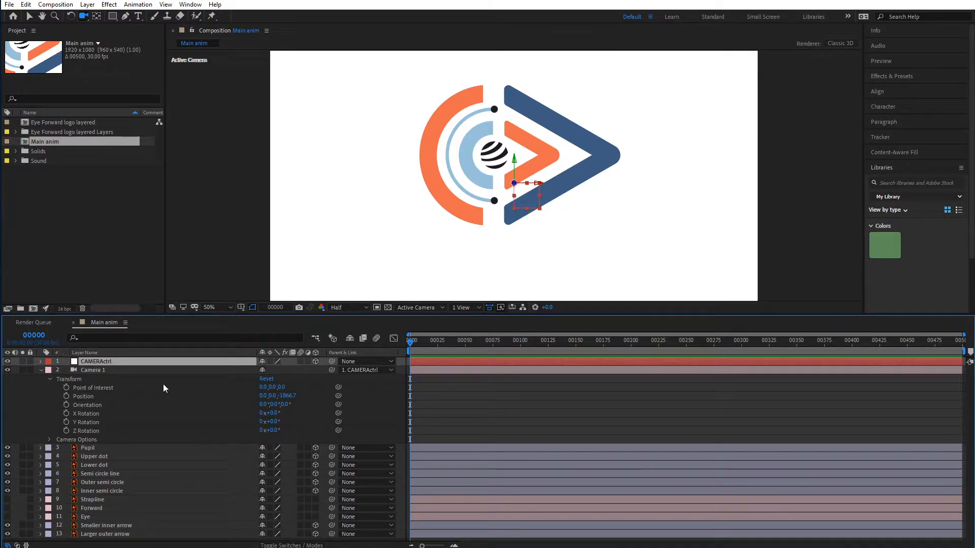
# Try changing CAMERActrl's rotation and Z position, undoing the changes and collapsing the properties of both camera layers.
pyautogui.press('p')
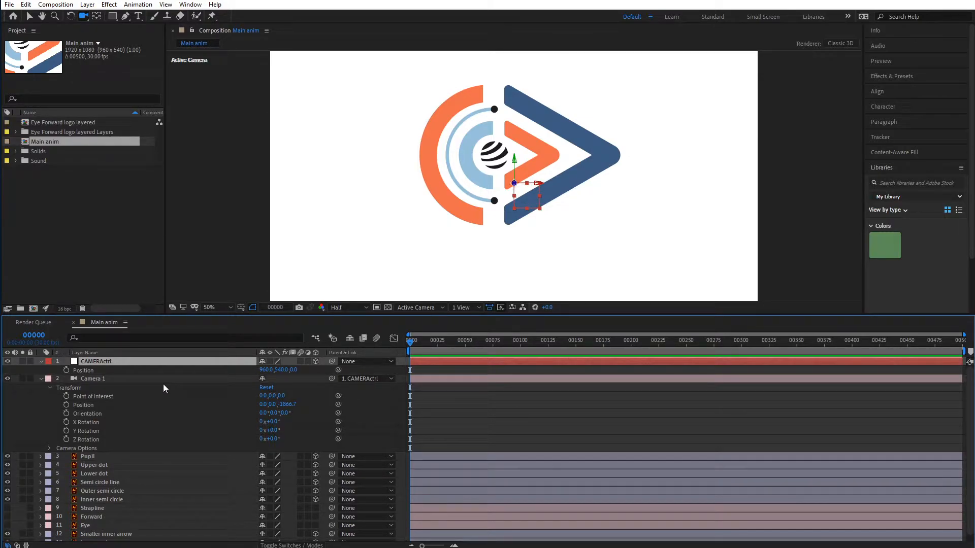
pyautogui.hotkey('shift', 'r')
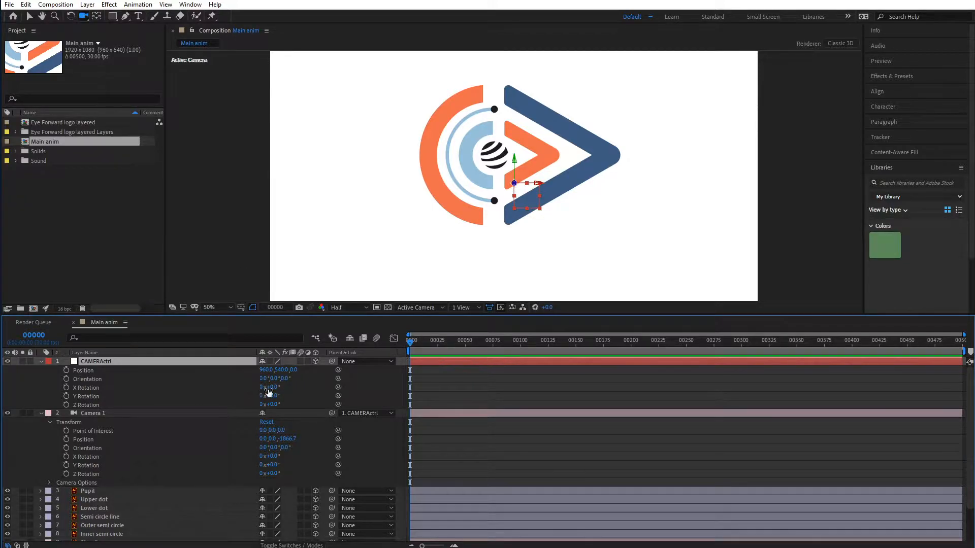
pyautogui.moveTo(277, 387); pyautogui.dragTo(286, 410)
pyautogui.hotkey('ctrl', 'z')
pyautogui.hotkey('ctrl', 'z')
pyautogui.hotkey('ctrl', 'z')
pyautogui.moveTo(294, 370); pyautogui.dragTo(373, 334)
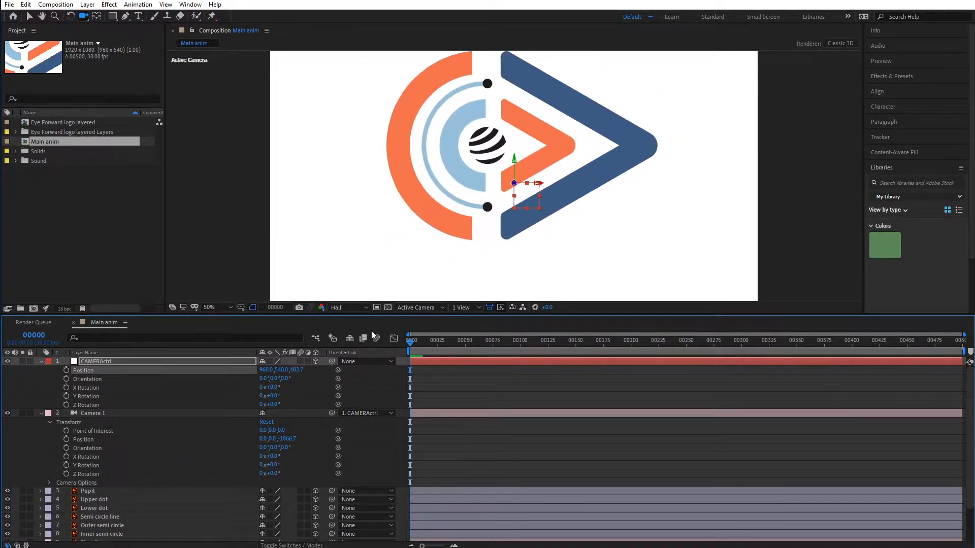
pyautogui.hotkey('ctrl', 'z')
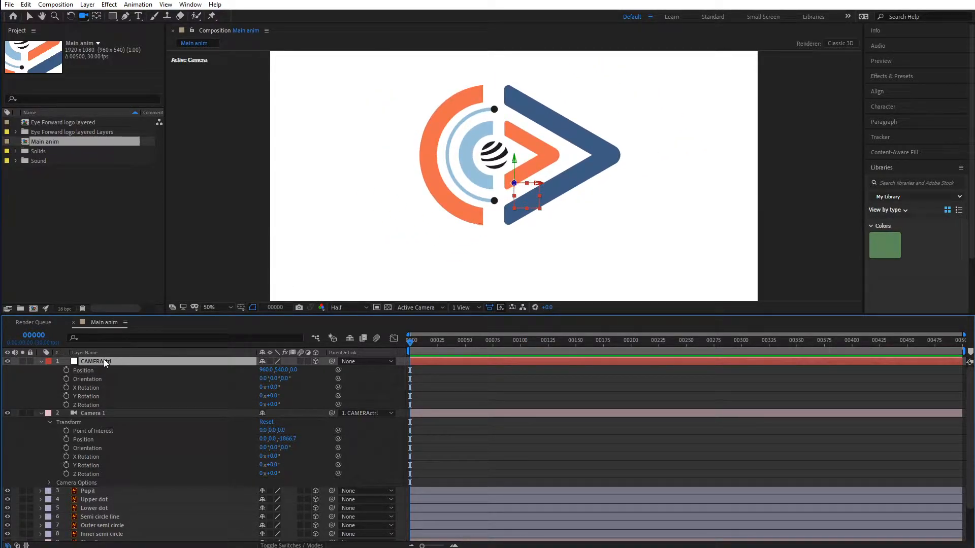
pyautogui.click(40, 361)
pyautogui.click(40, 371)
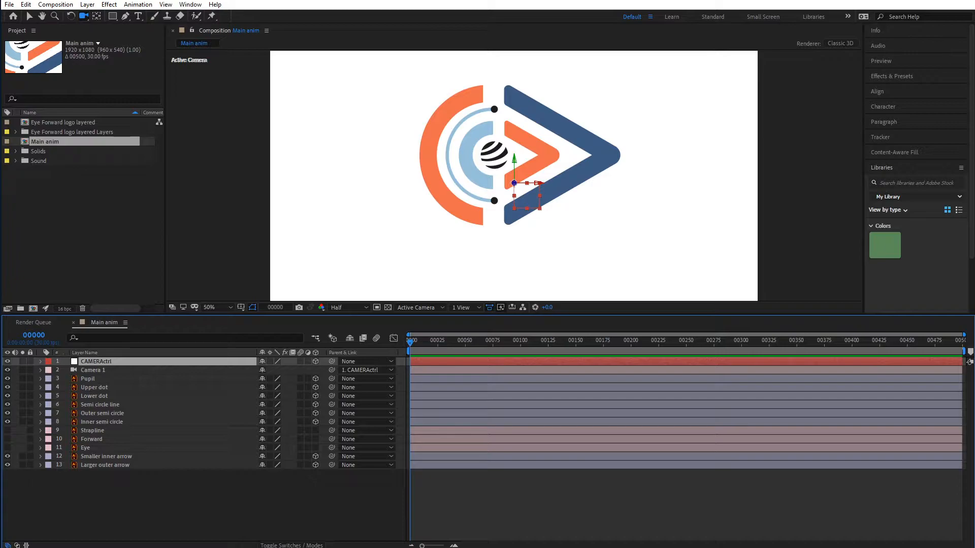
# Move to frame 125, reveal CAMERActrl's position and rotation, and separate its position into X, Y and Z dimensions.
pyautogui.moveTo(525, 343); pyautogui.dragTo(548, 345)
pyautogui.press('p')
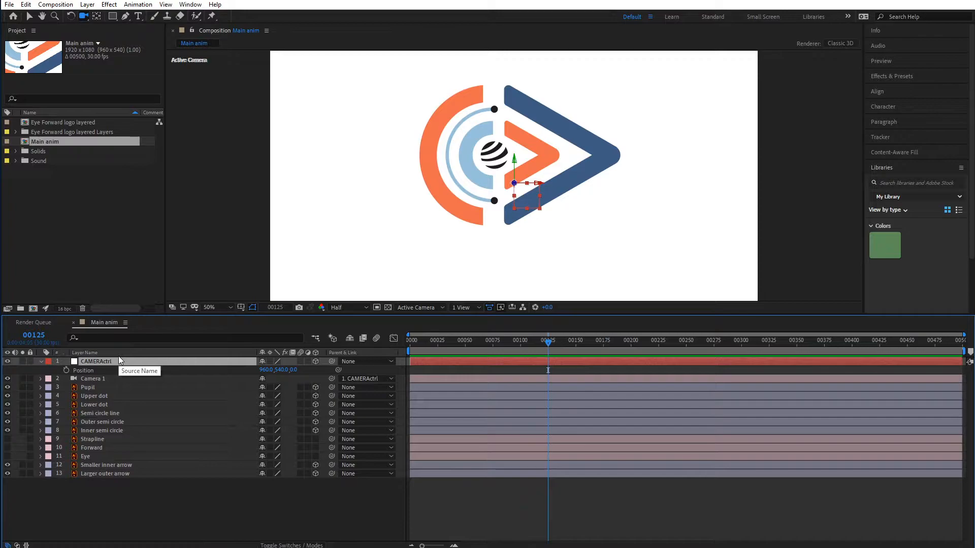
pyautogui.hotkey('shift', 'r')
pyautogui.click(100, 372)
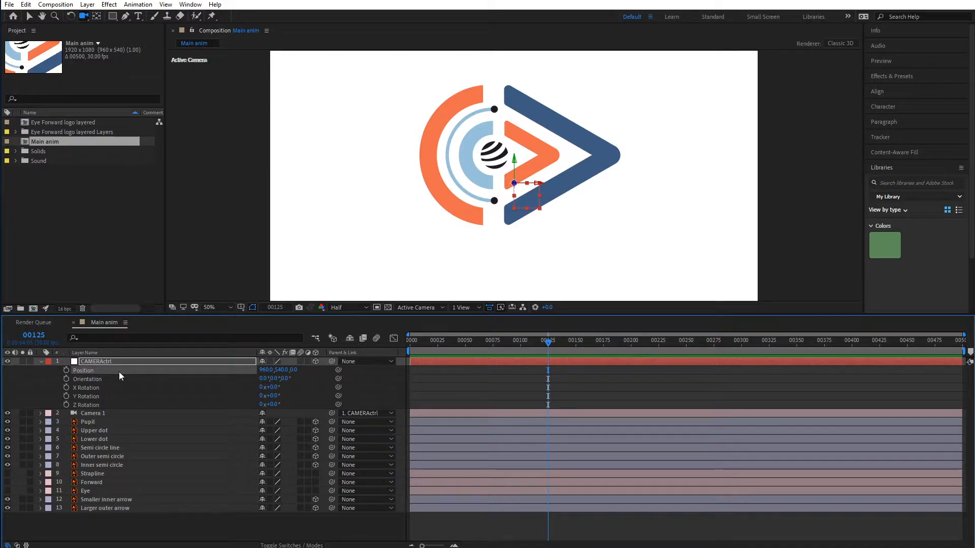
pyautogui.rightClick(109, 370)
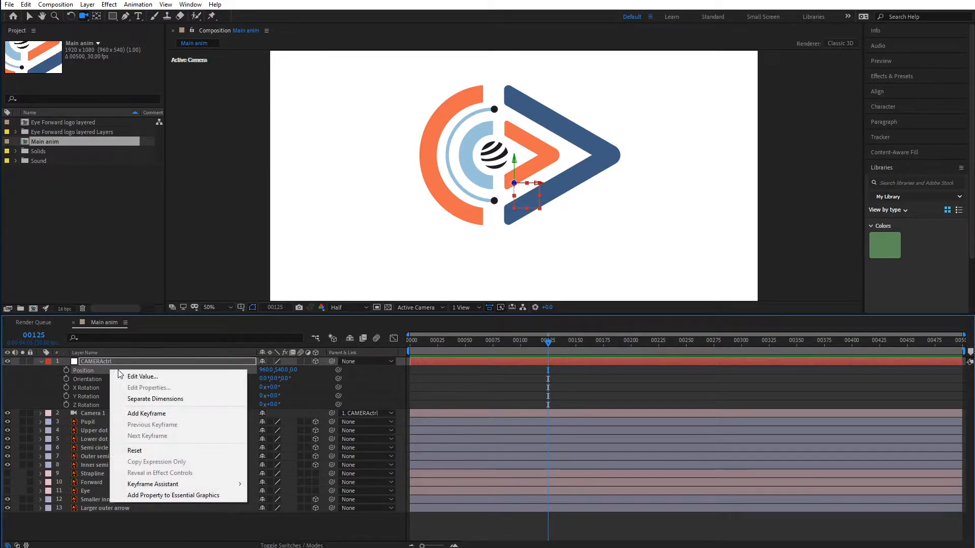
pyautogui.click(159, 400)
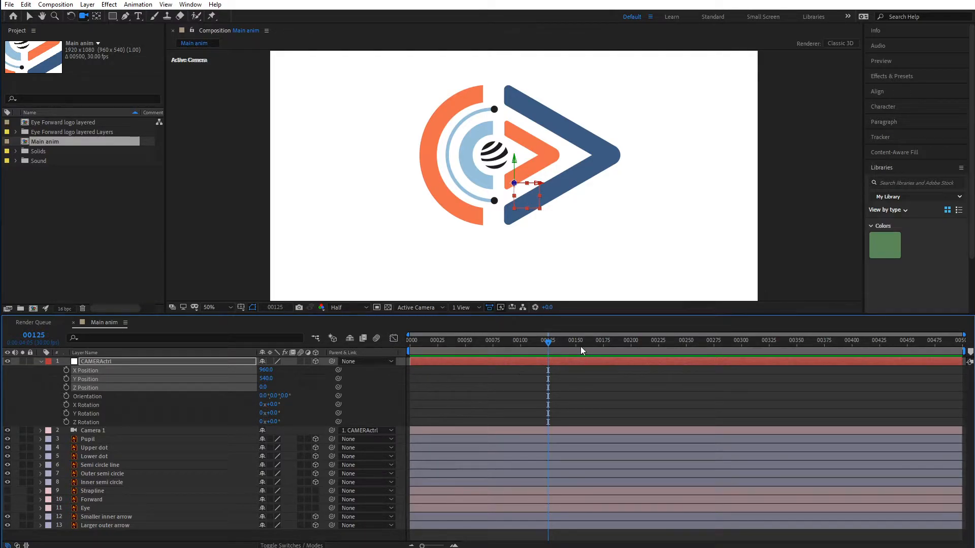
# Try increasing CAMERActrl's separate Z position value, undoing the change.
pyautogui.click(614, 376)
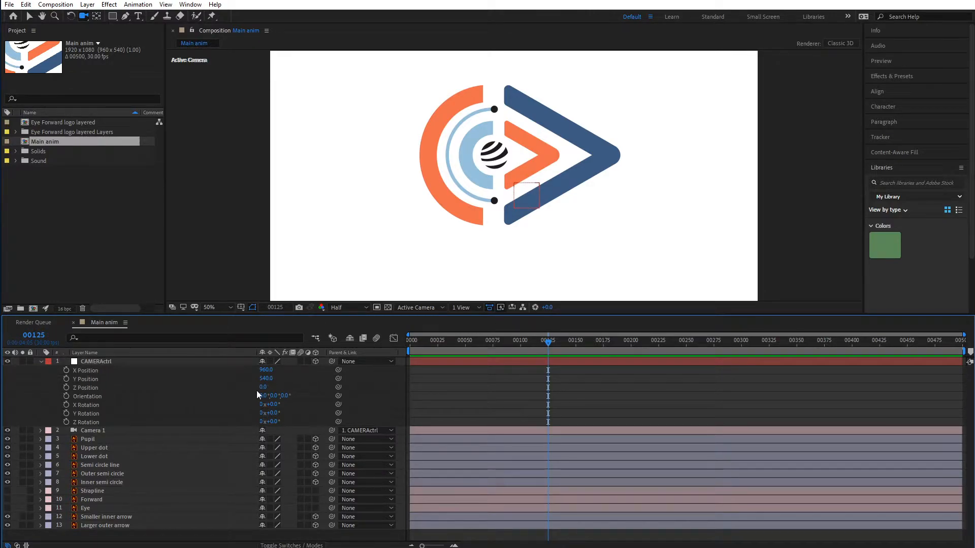
pyautogui.moveTo(266, 387); pyautogui.dragTo(337, 373)
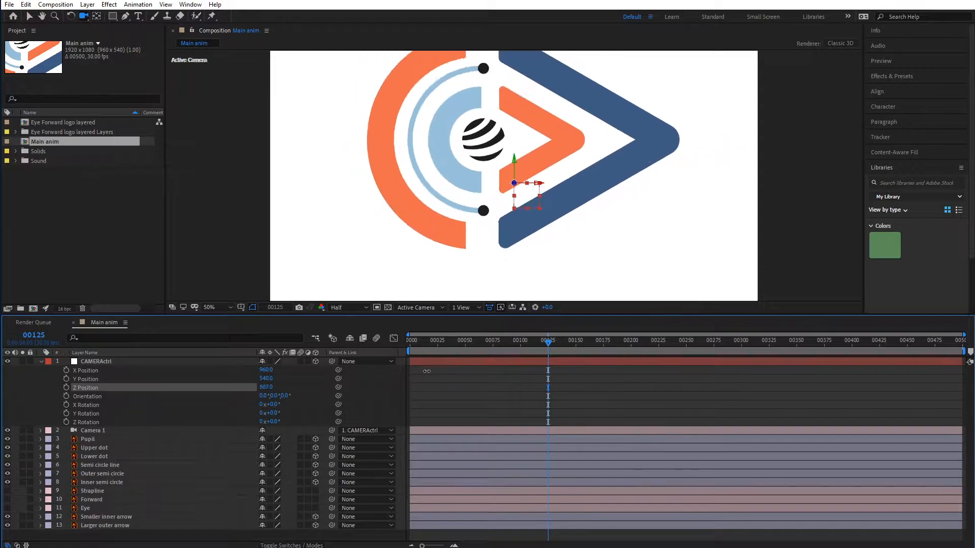
pyautogui.hotkey('ctrl', 'z')
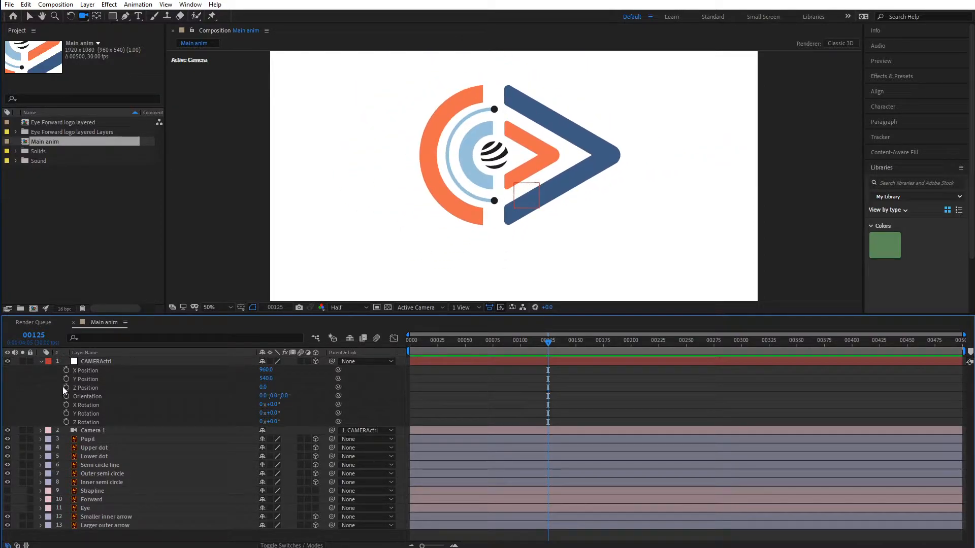
# Set keyframes at frame 125 for CAMERActrl's X, Y and Z position and X, Y and Z rotation.
pyautogui.click(66, 387)
pyautogui.click(66, 379)
pyautogui.click(66, 370)
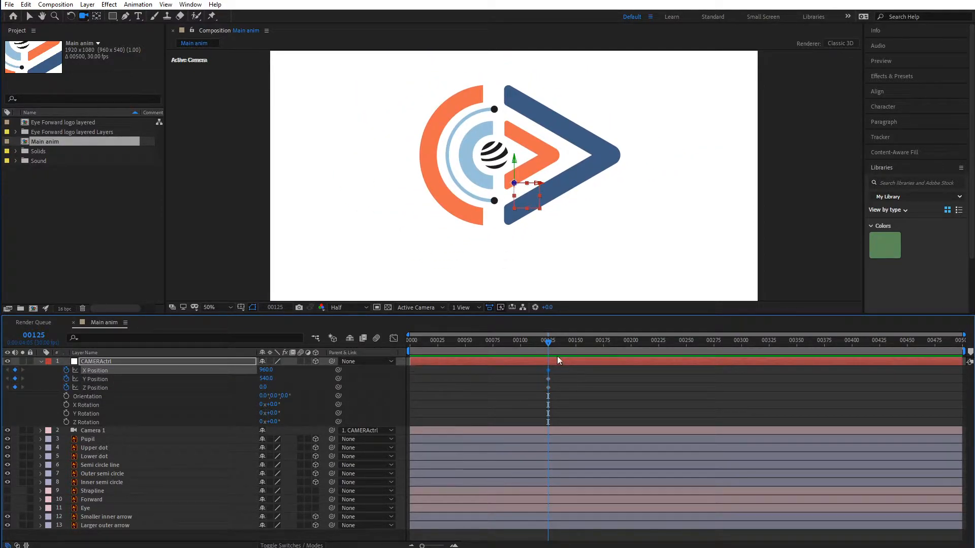
pyautogui.click(66, 404)
pyautogui.click(66, 414)
pyautogui.click(66, 422)
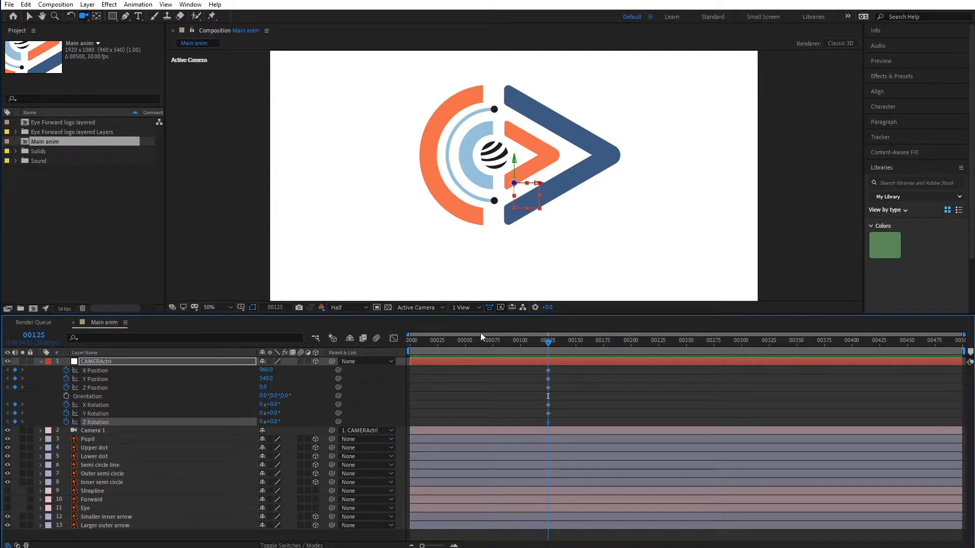
# At frame 0, set CAMERActrl's X position to 875, Y position to 423 and Z position to 1506, and preview the camera move.
pyautogui.moveTo(547, 341); pyautogui.dragTo(395, 348)
pyautogui.moveTo(262, 389); pyautogui.dragTo(894, 385)
pyautogui.moveTo(267, 390); pyautogui.dragTo(414, 395)
pyautogui.moveTo(414, 347)
pyautogui.mouseDown()
pyautogui.moveTo(517, 349)
pyautogui.moveTo(396, 352)
pyautogui.mouseUp()
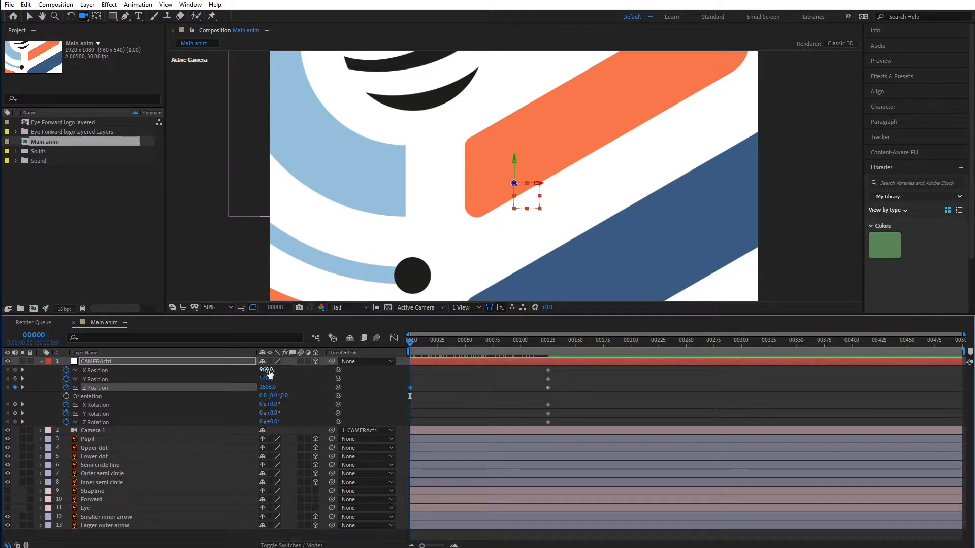
pyautogui.moveTo(269, 374); pyautogui.dragTo(213, 385)
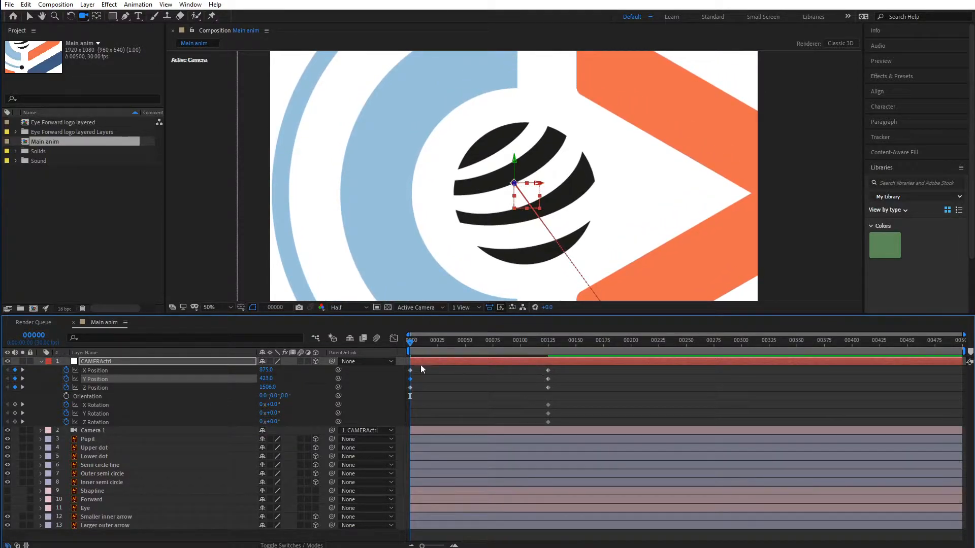
pyautogui.press('space')
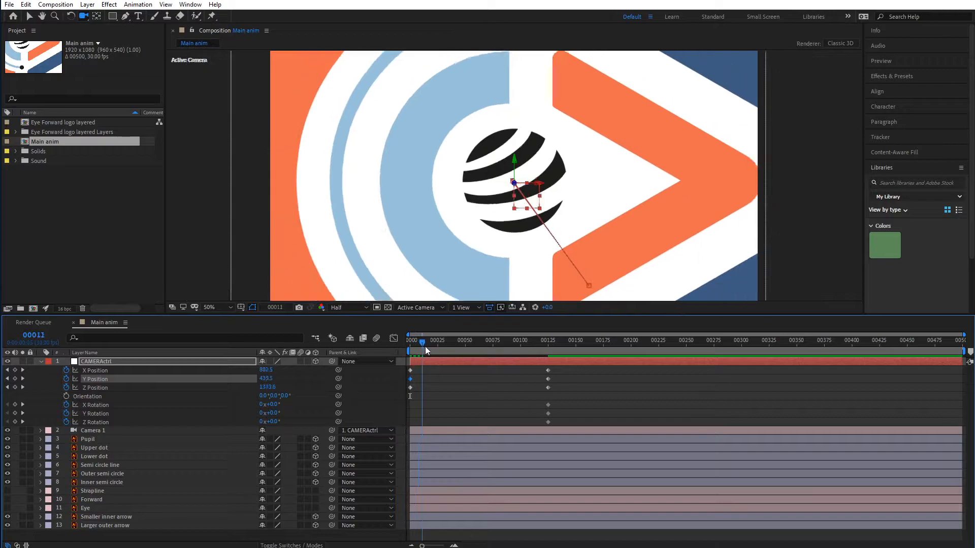
pyautogui.moveTo(490, 352); pyautogui.dragTo(403, 355)
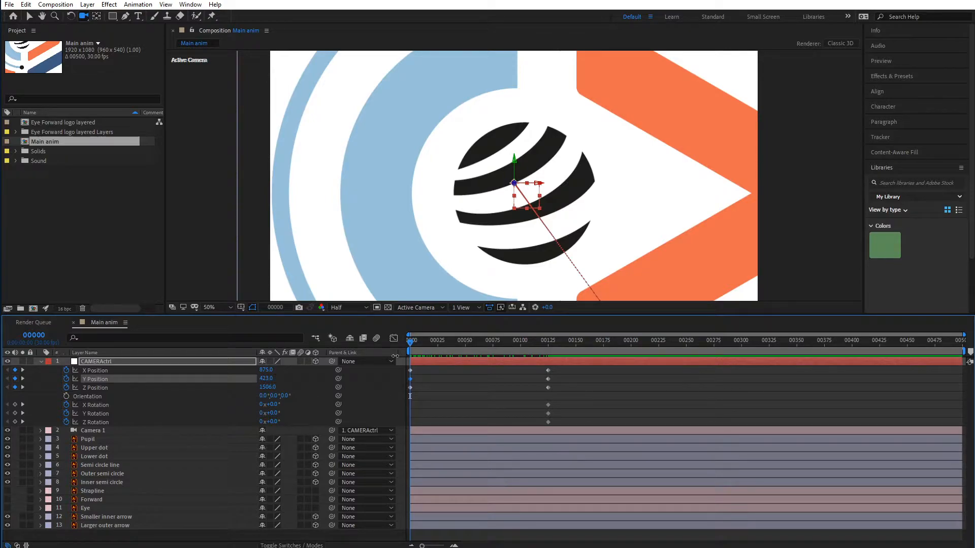
pyautogui.press('0')
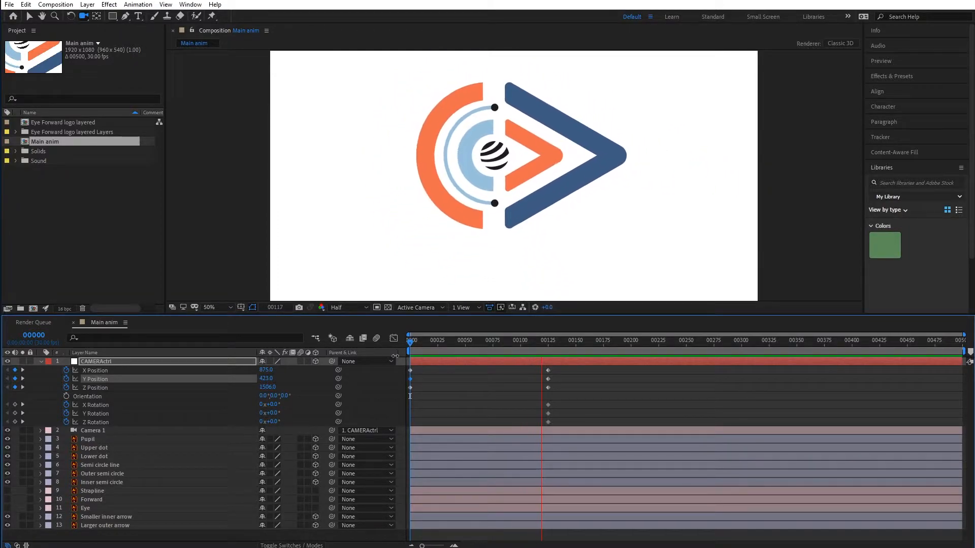
pyautogui.press('space')
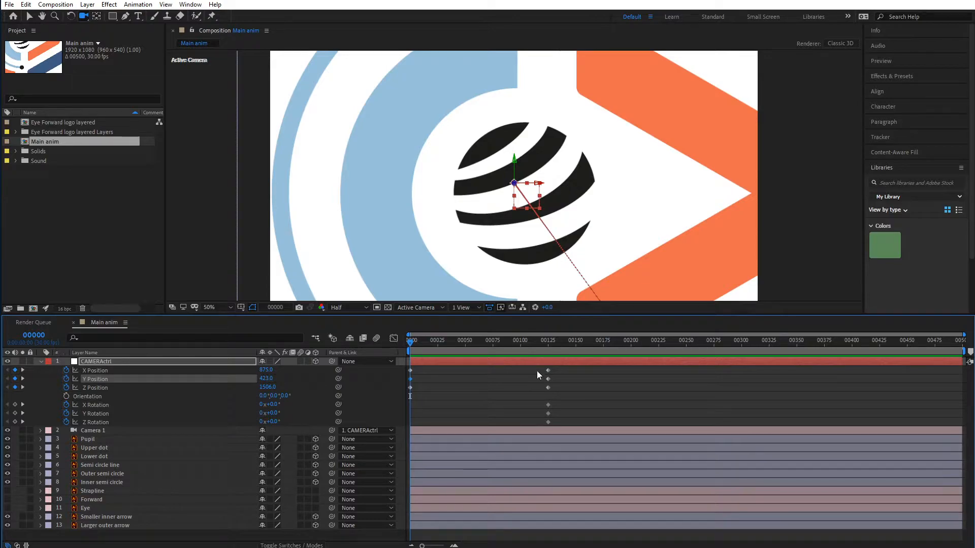
# Apply Easy Ease to all of CAMERActrl's position and rotation keyframes at frame 125.
pyautogui.moveTo(537, 370); pyautogui.dragTo(562, 425)
pyautogui.press('F9')
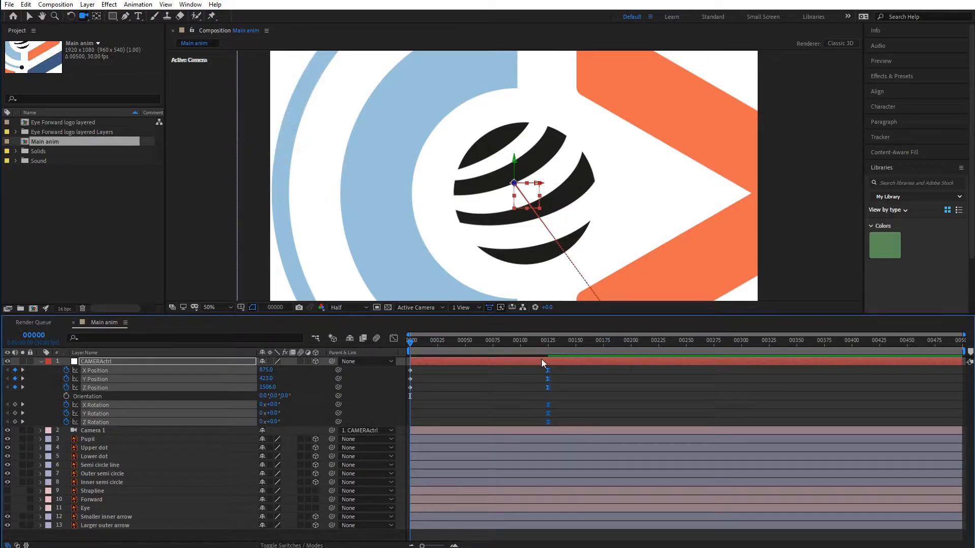
# Review the eased camera move, end the work area at frame 142, and play the preview.
pyautogui.moveTo(548, 373)
pyautogui.moveTo(421, 342); pyautogui.dragTo(399, 351)
pyautogui.moveTo(504, 350); pyautogui.dragTo(562, 344)
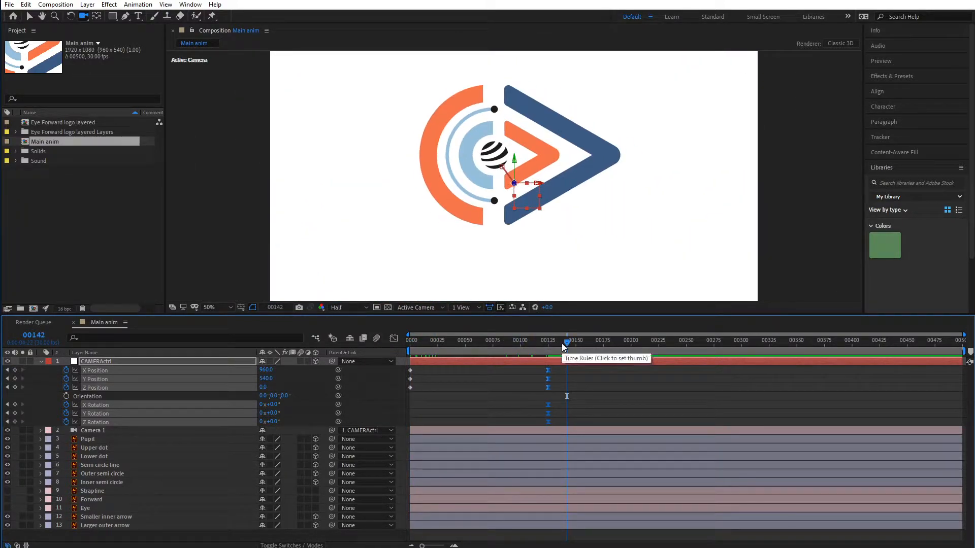
pyautogui.press('n')
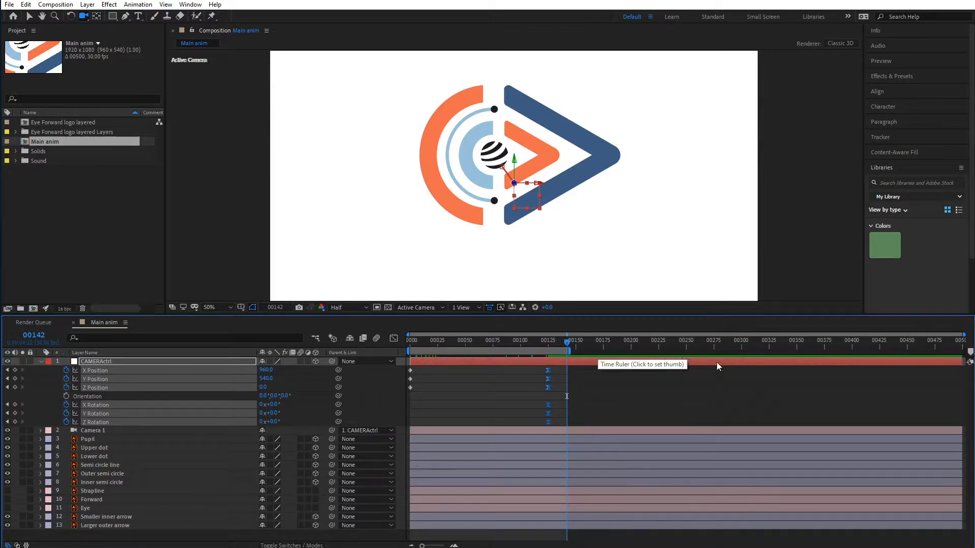
pyautogui.press('space')
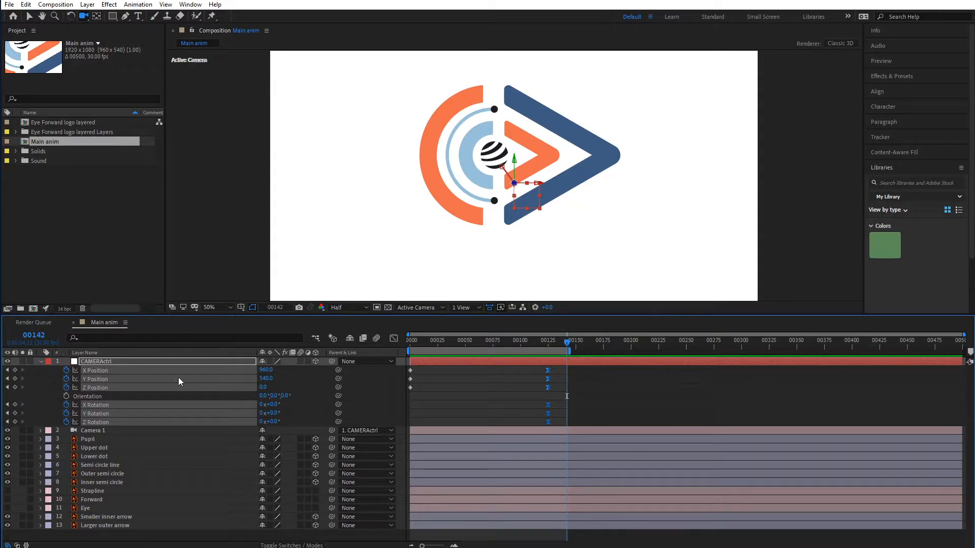
# Inspect CAMERActrl's Z position curve in the Graph Editor, fitted to view, and return to the layer bars.
pyautogui.click(110, 370)
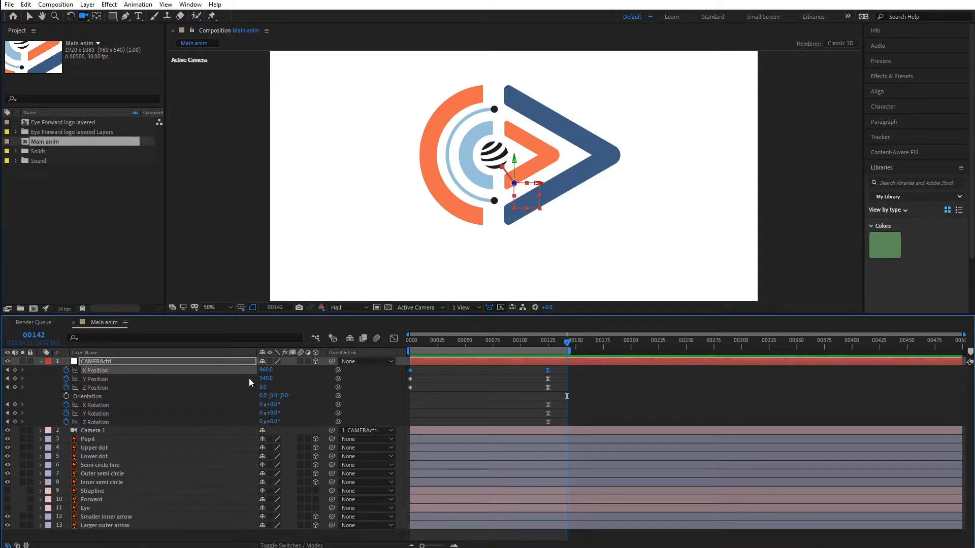
pyautogui.click(117, 388)
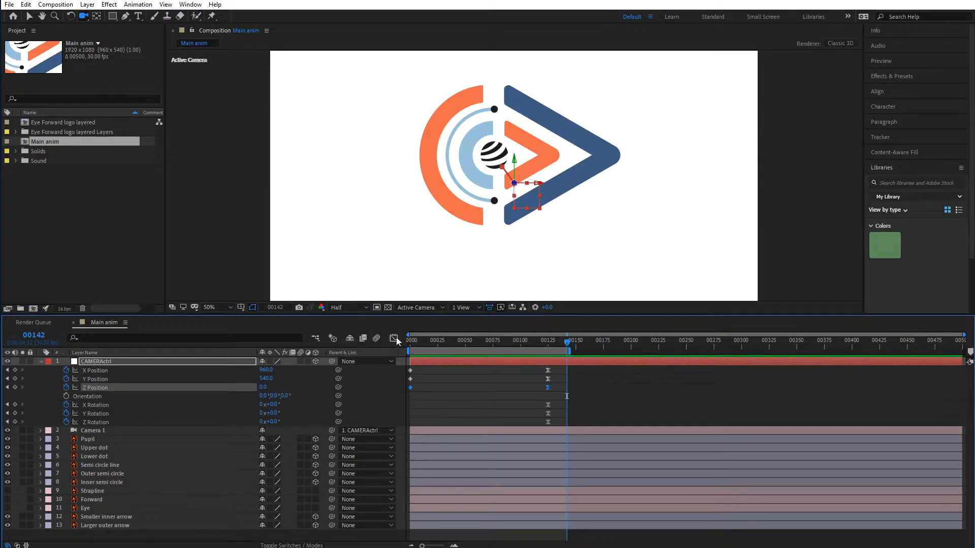
pyautogui.click(395, 339)
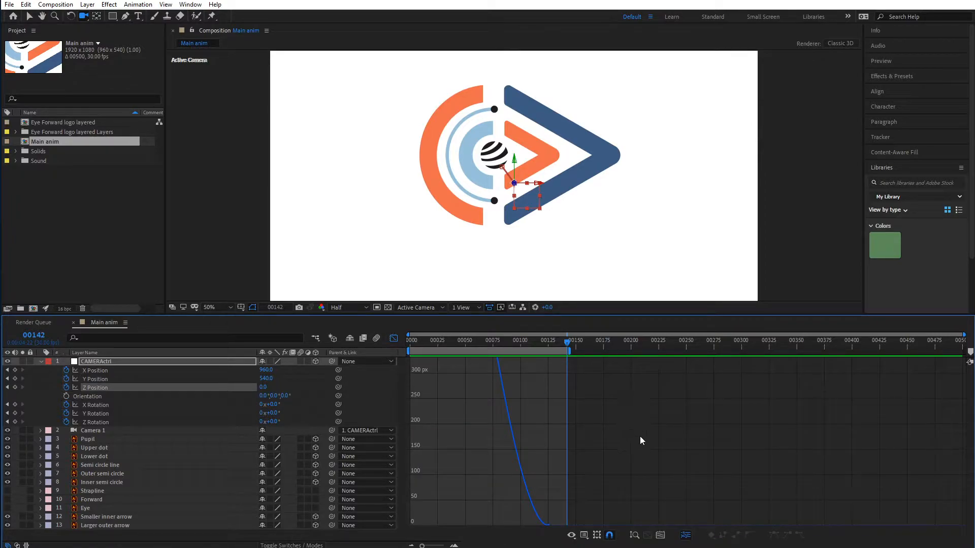
pyautogui.click(660, 535)
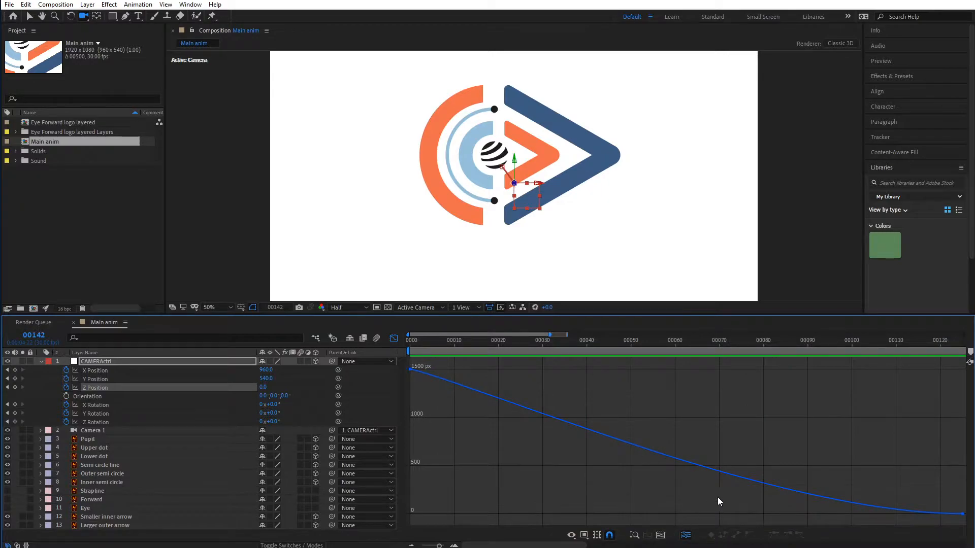
pyautogui.rightClick(731, 447)
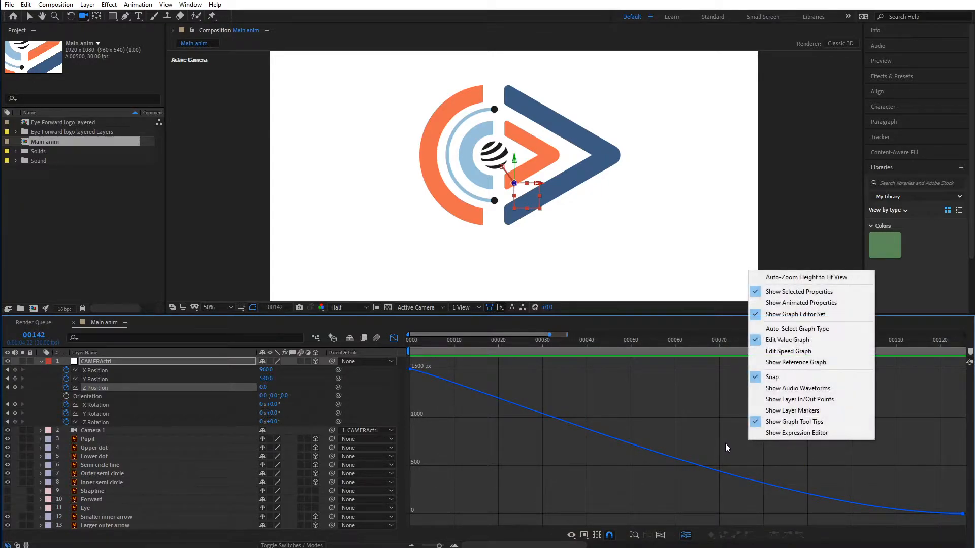
pyautogui.click(720, 449)
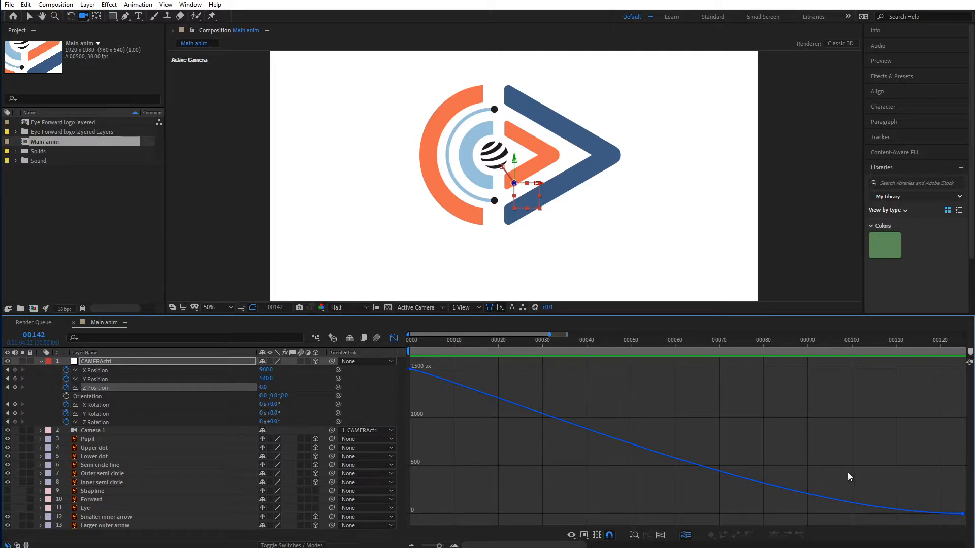
pyautogui.click(393, 338)
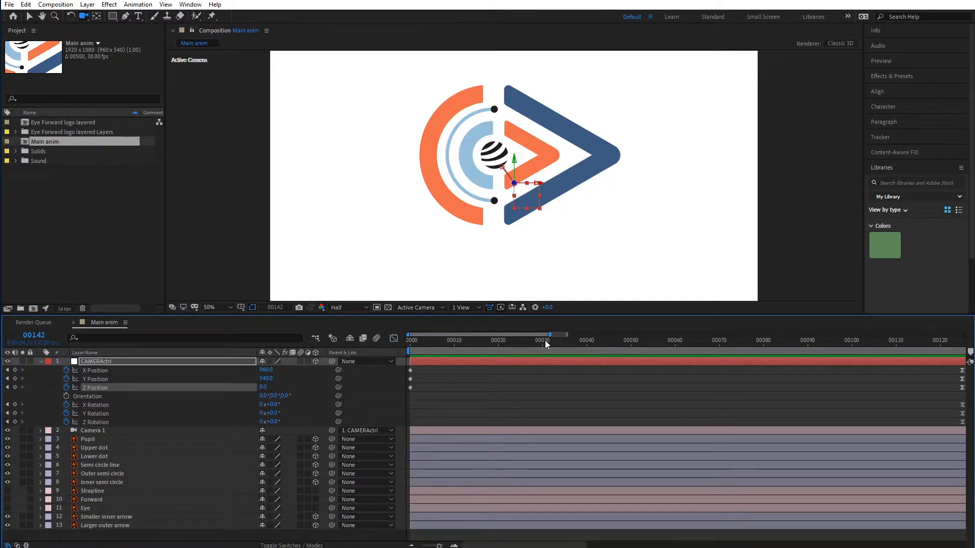
# Preview the zoom-out camera move within the work area, starting from frame 0.
pyautogui.moveTo(549, 335); pyautogui.dragTo(756, 335)
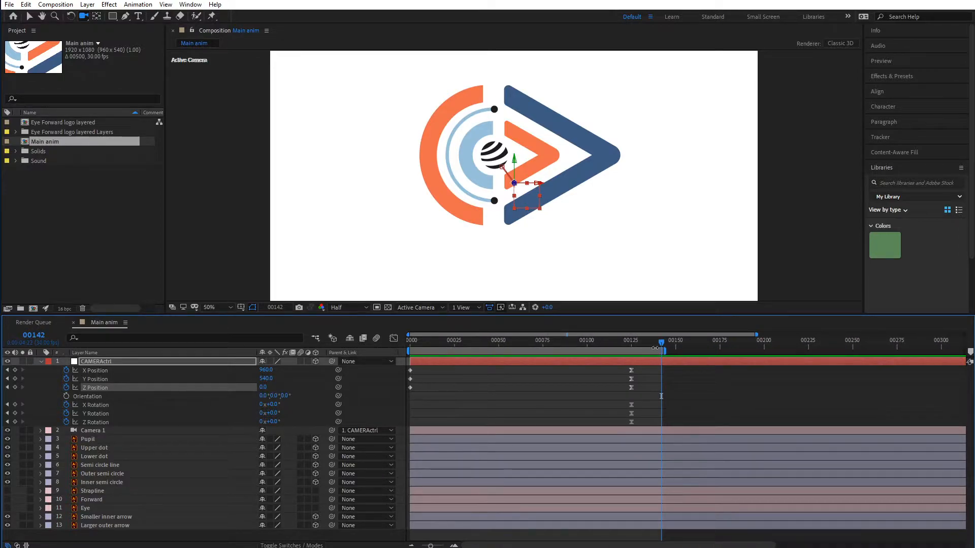
pyautogui.moveTo(413, 344); pyautogui.dragTo(626, 341)
pyautogui.press('Home')
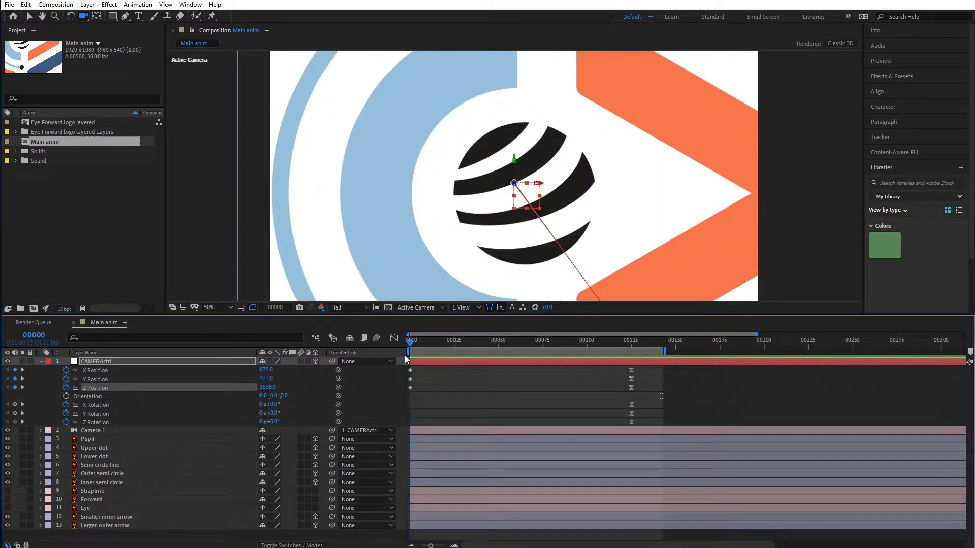
pyautogui.press('space')
pyautogui.press('space')
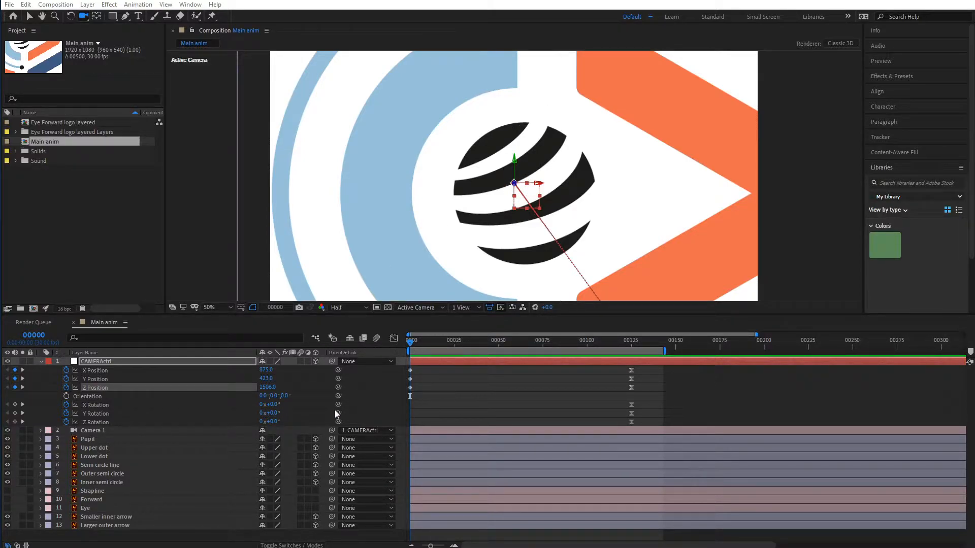
# At frame 0, set CAMERActrl's Z rotation to 22° and scrub through the opening frames.
pyautogui.moveTo(269, 422); pyautogui.dragTo(288, 426)
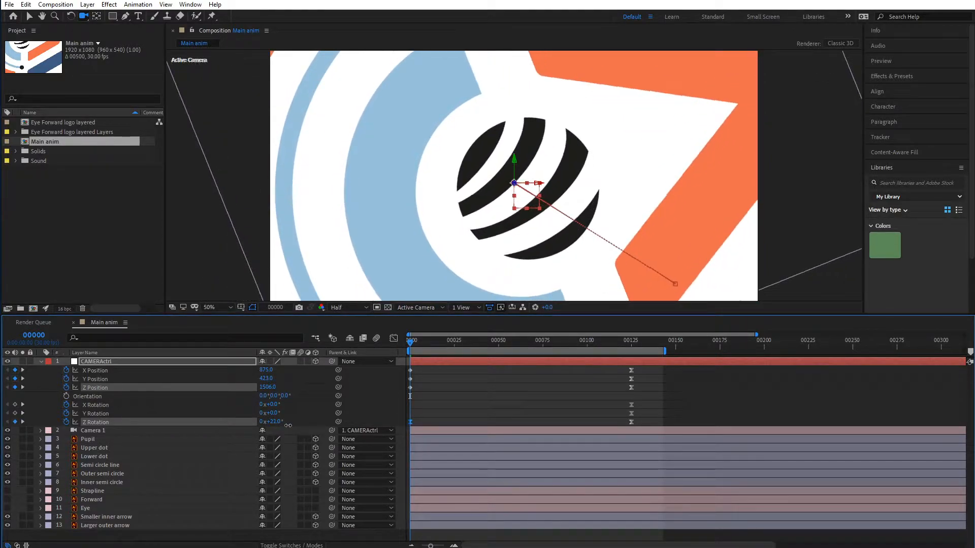
pyautogui.click(424, 347)
pyautogui.moveTo(434, 348); pyautogui.dragTo(400, 352)
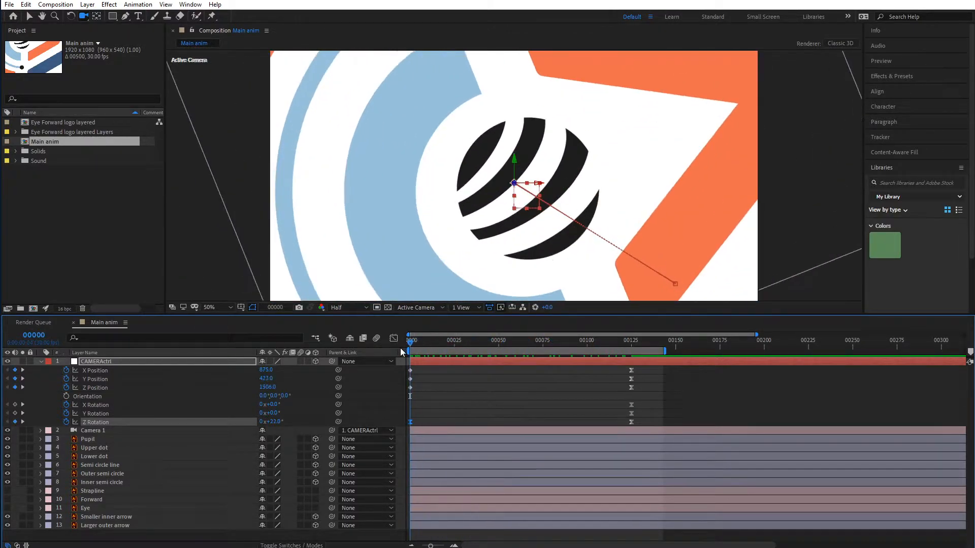
# Try a much larger Z rotation for CAMERActrl at frame 0, restore 22°, and preview the rotating zoom-out.
pyautogui.moveTo(271, 422); pyautogui.dragTo(475, 376)
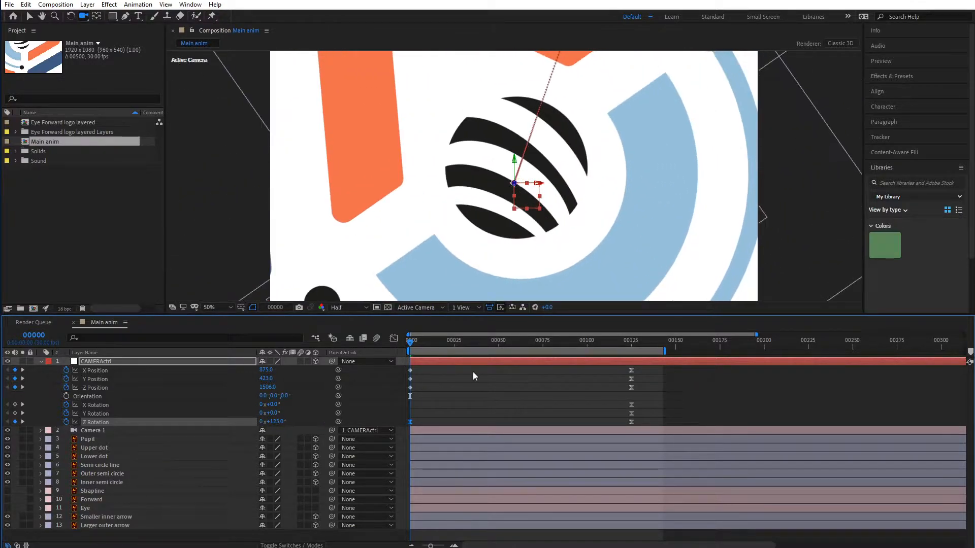
pyautogui.press('space')
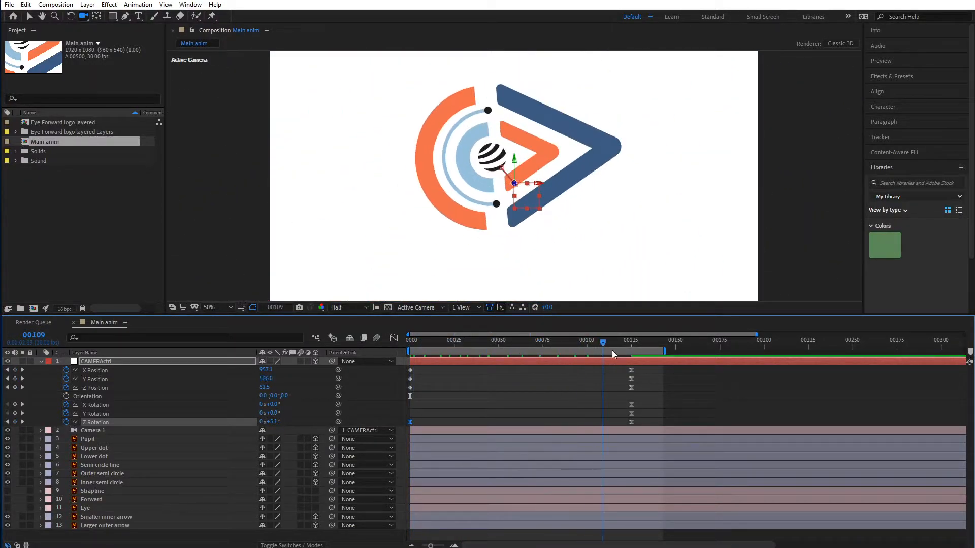
pyautogui.click(412, 348)
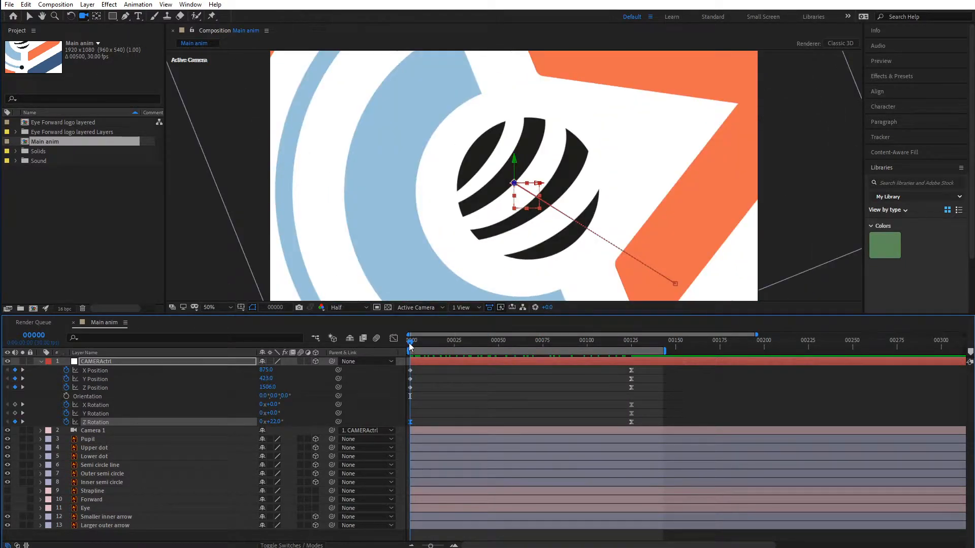
pyautogui.moveTo(409, 344)
pyautogui.mouseDown()
pyautogui.moveTo(510, 350)
pyautogui.moveTo(400, 348)
pyautogui.mouseUp()
pyautogui.press('space')
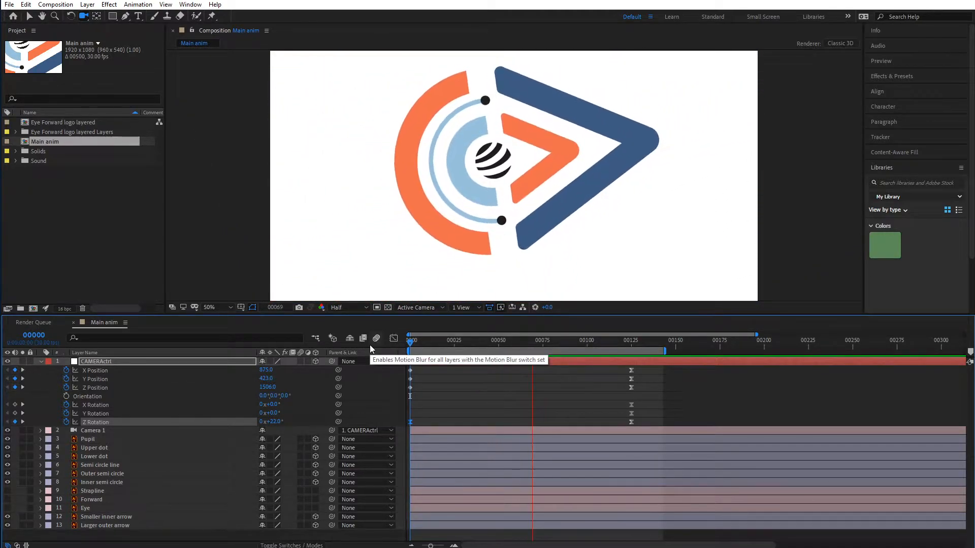
pyautogui.press('space')
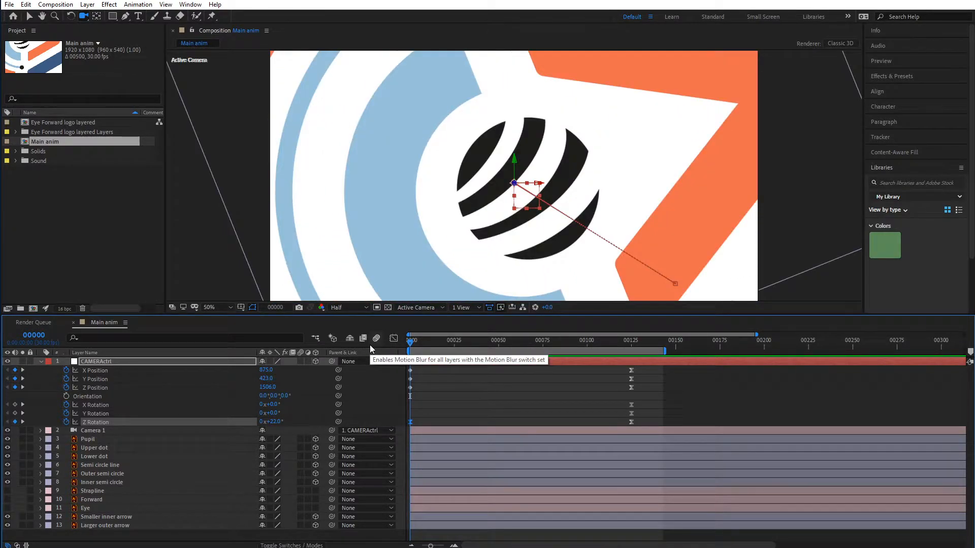
# At frame 125, shift the Larger outer arrow's anchor point slightly with the Pan Behind tool and bring in the RepositionAnchorPoint panel.
pyautogui.moveTo(412, 345); pyautogui.dragTo(631, 346)
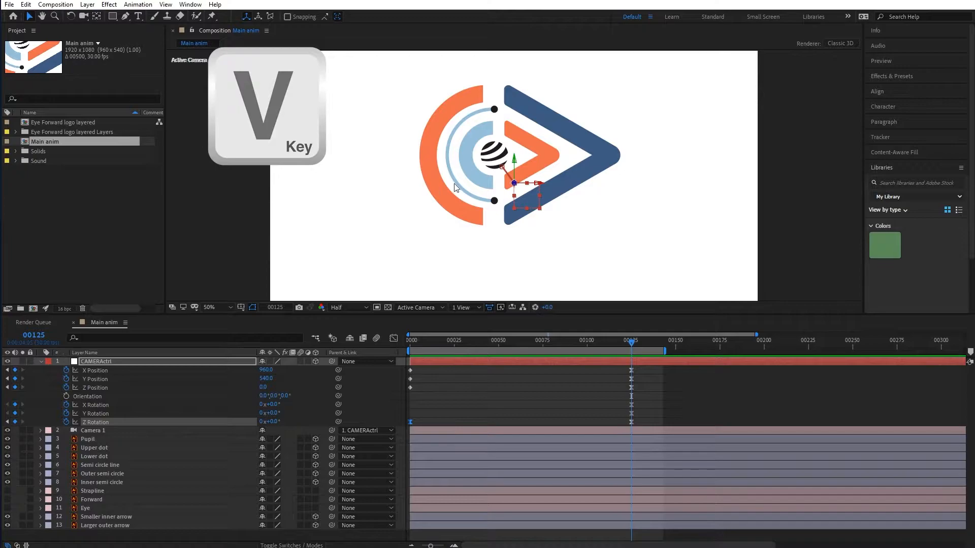
pyautogui.click(609, 150)
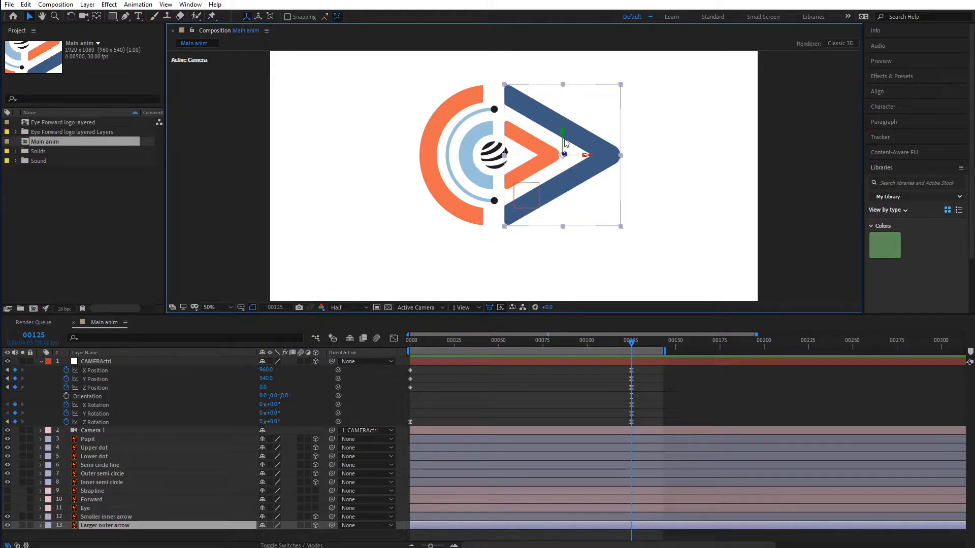
pyautogui.click(97, 16)
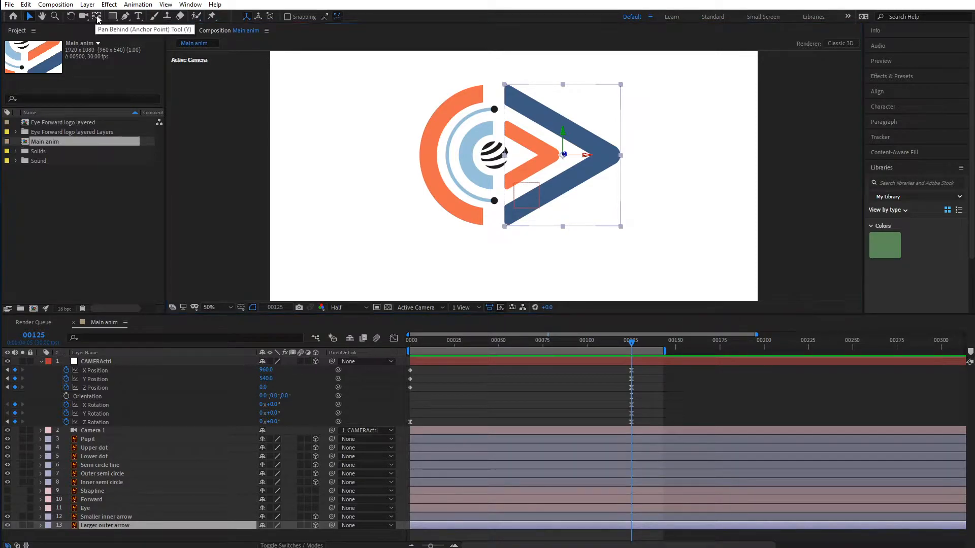
pyautogui.moveTo(571, 155); pyautogui.dragTo(565, 160)
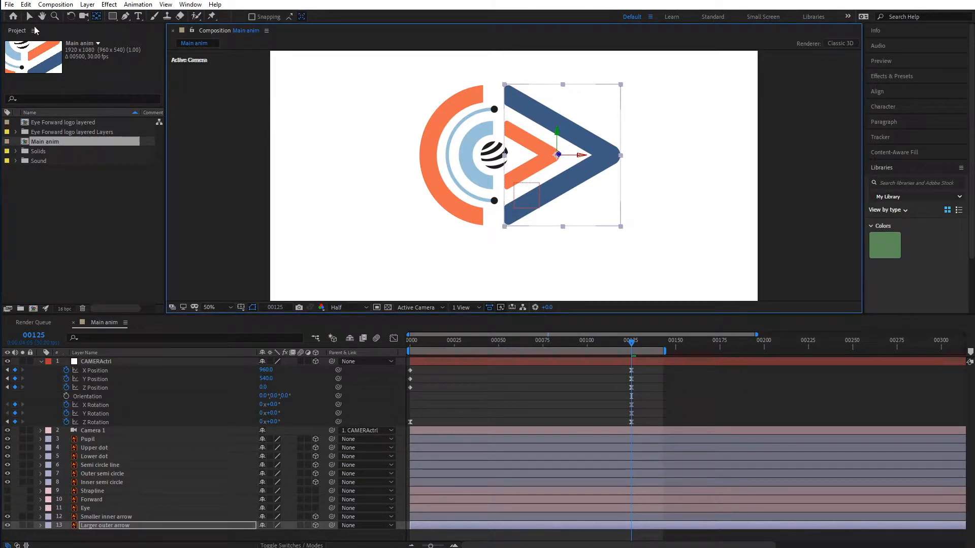
pyautogui.moveTo(0, 61); pyautogui.dragTo(167, 95)
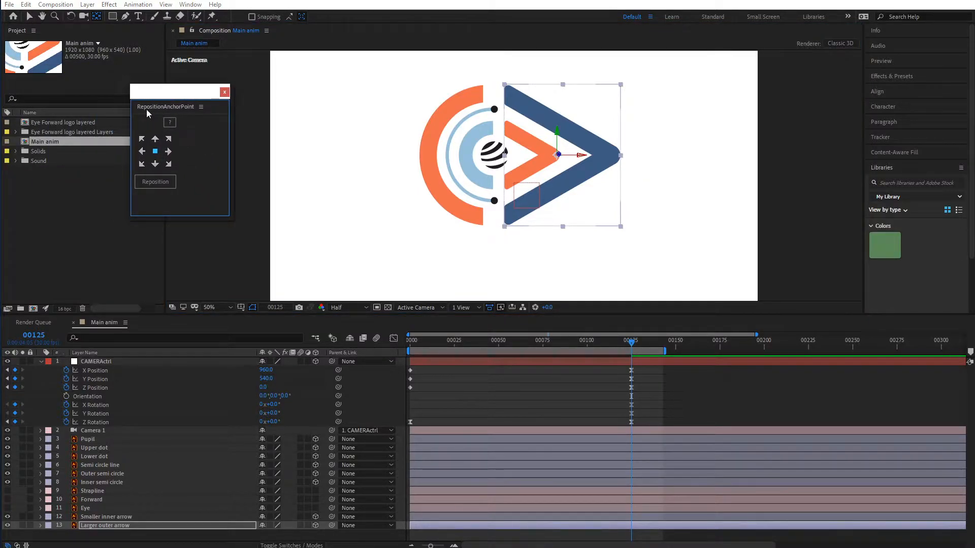
pyautogui.moveTo(191, 100); pyautogui.dragTo(186, 126)
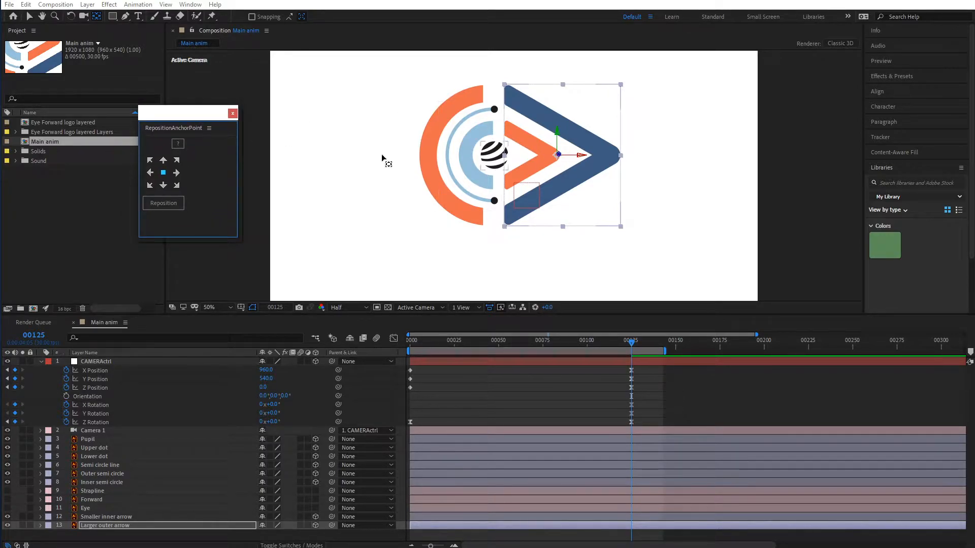
# Try repositioning the Larger outer arrow's anchor point to the layer's centre and to its upper-right corner.
pyautogui.click(167, 203)
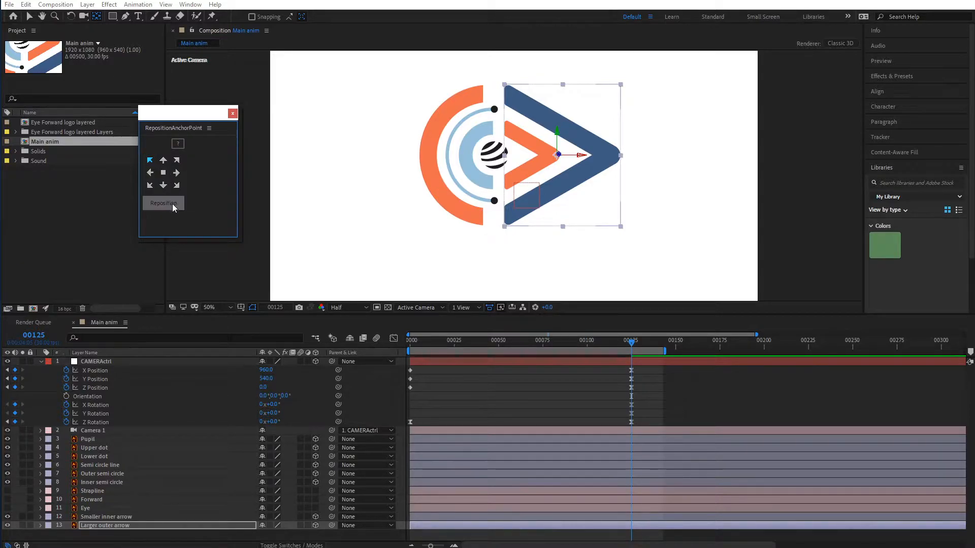
pyautogui.click(163, 173)
pyautogui.click(173, 200)
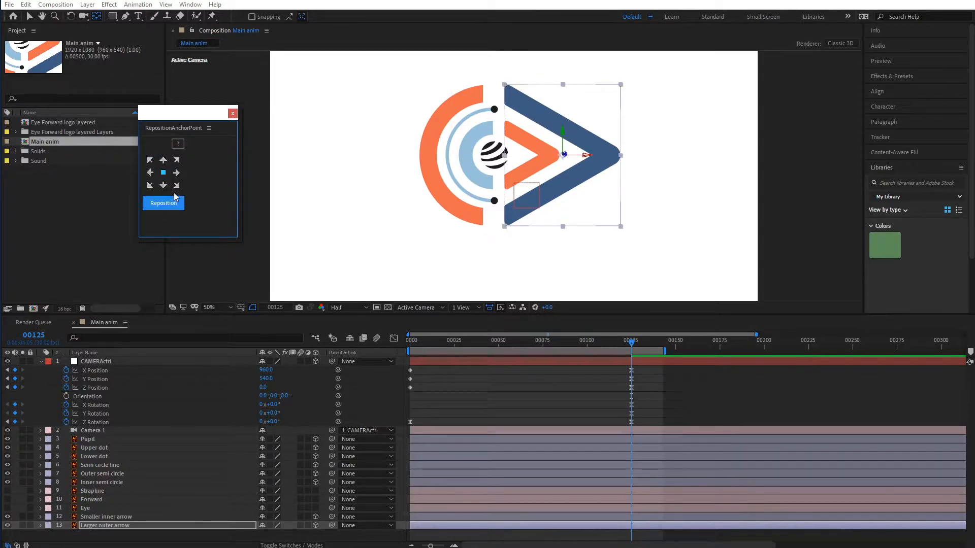
pyautogui.click(177, 160)
pyautogui.click(164, 203)
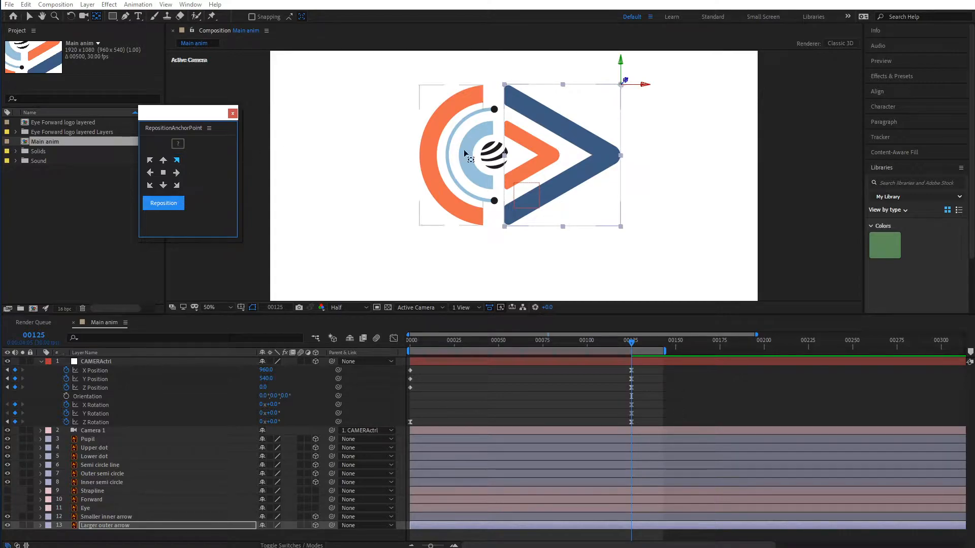
# Reposition the Larger outer arrow's anchor point to the middle of its left edge and move the RepositionAnchorPoint panel away.
pyautogui.click(149, 173)
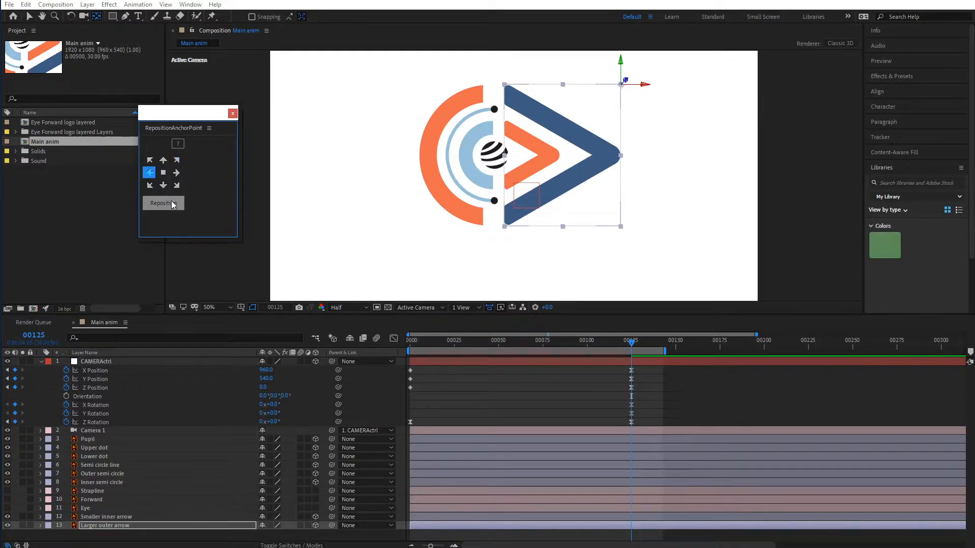
pyautogui.click(182, 206)
pyautogui.moveTo(151, 119); pyautogui.dragTo(0, 168)
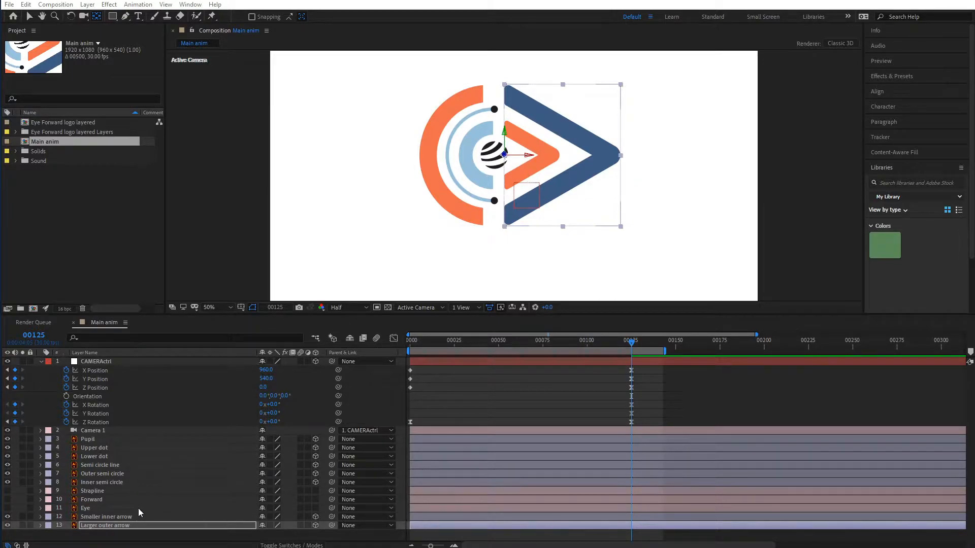
# Reveal the Larger outer arrow's rotation properties in a taller timeline, testing and undoing a Y rotation change.
pyautogui.click(121, 527)
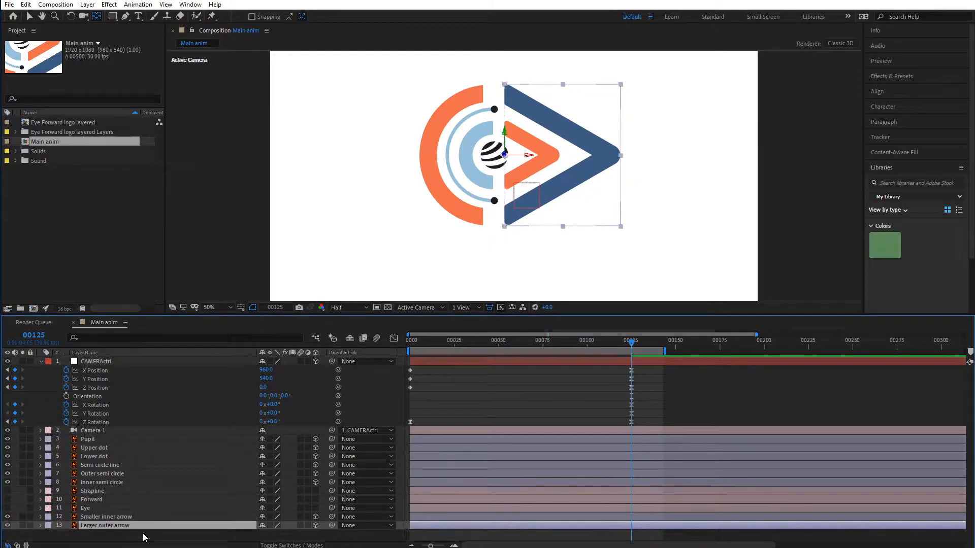
pyautogui.press('r')
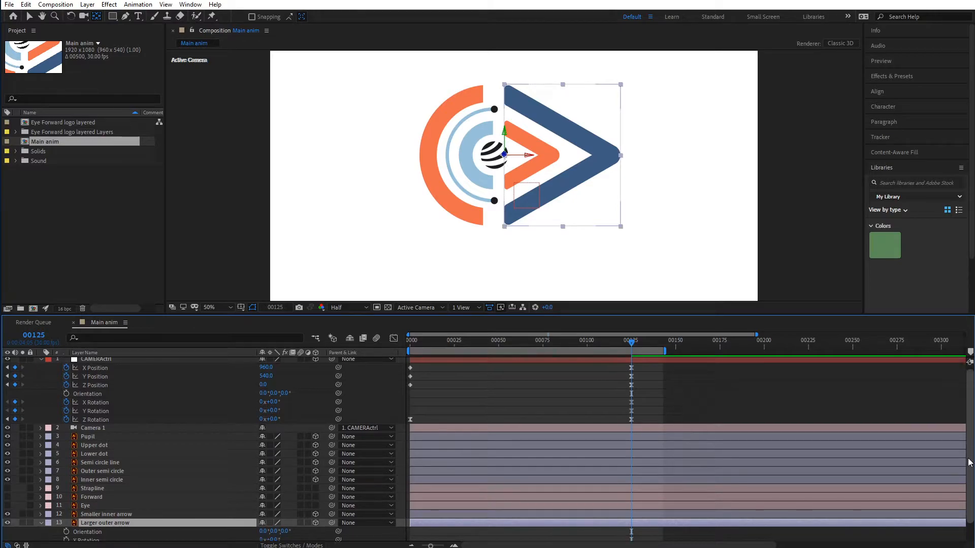
pyautogui.scroll(-2, 968, 462)
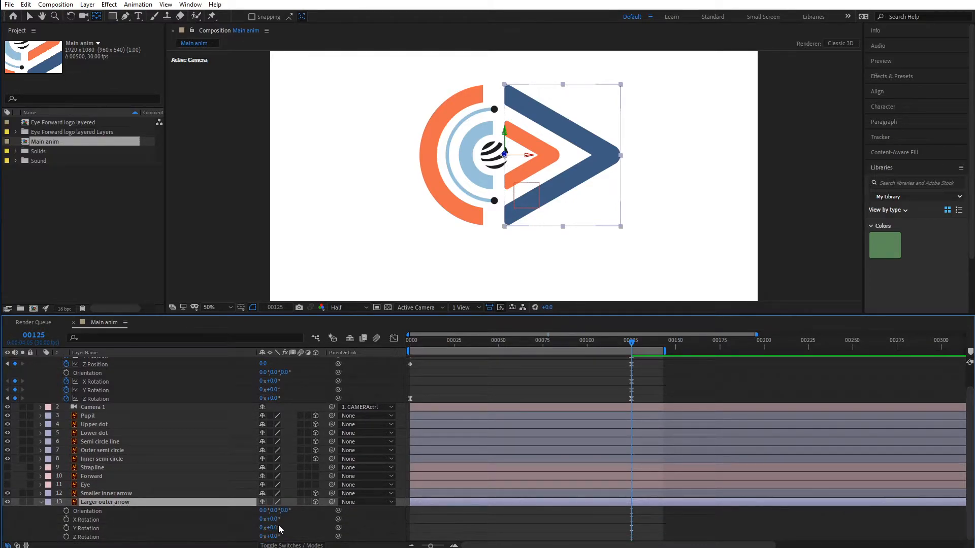
pyautogui.moveTo(279, 529)
pyautogui.mouseDown()
pyautogui.moveTo(325, 530)
pyautogui.moveTo(286, 532)
pyautogui.mouseUp()
pyautogui.hotkey('ctrl', 'z')
pyautogui.moveTo(788, 314); pyautogui.dragTo(788, 294)
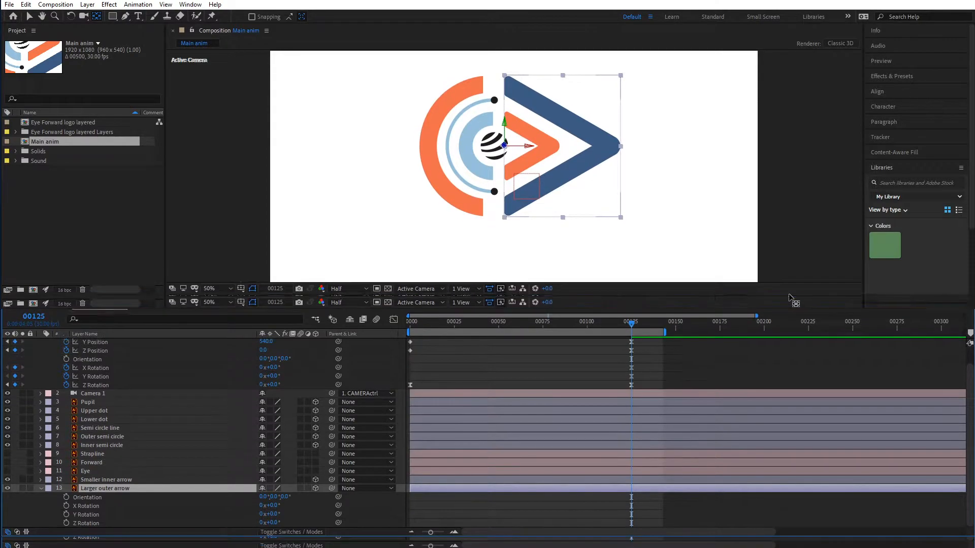
# Scrub to frame 71 to review the camera move, and compare it with the finished logo animation in the reference video player.
pyautogui.moveTo(476, 316); pyautogui.dragTo(536, 320)
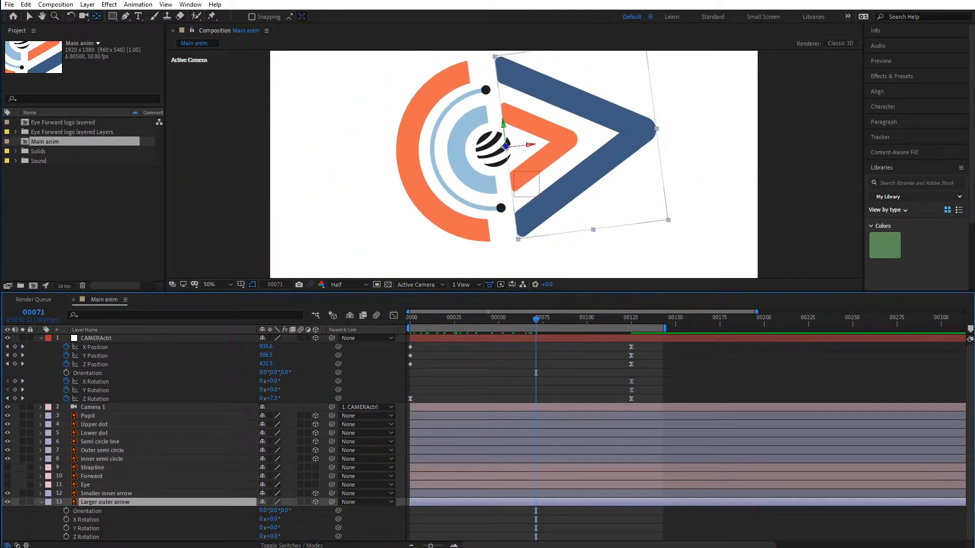
pyautogui.moveTo(1, 57); pyautogui.dragTo(336, 40)
pyautogui.moveTo(298, 430); pyautogui.dragTo(410, 434)
pyautogui.moveTo(542, 50); pyautogui.dragTo(315, 81)
pyautogui.moveTo(448, 48); pyautogui.dragTo(264, 69)
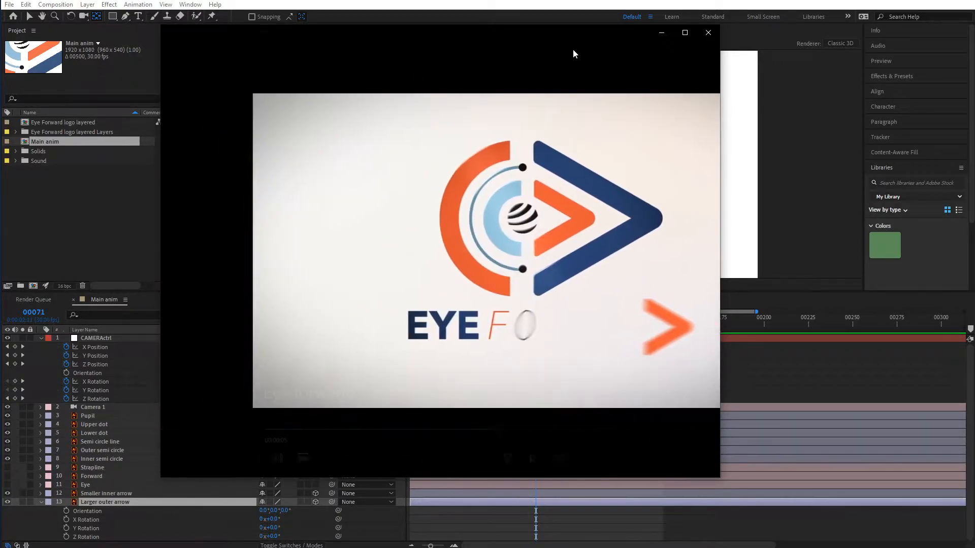
pyautogui.click(708, 32)
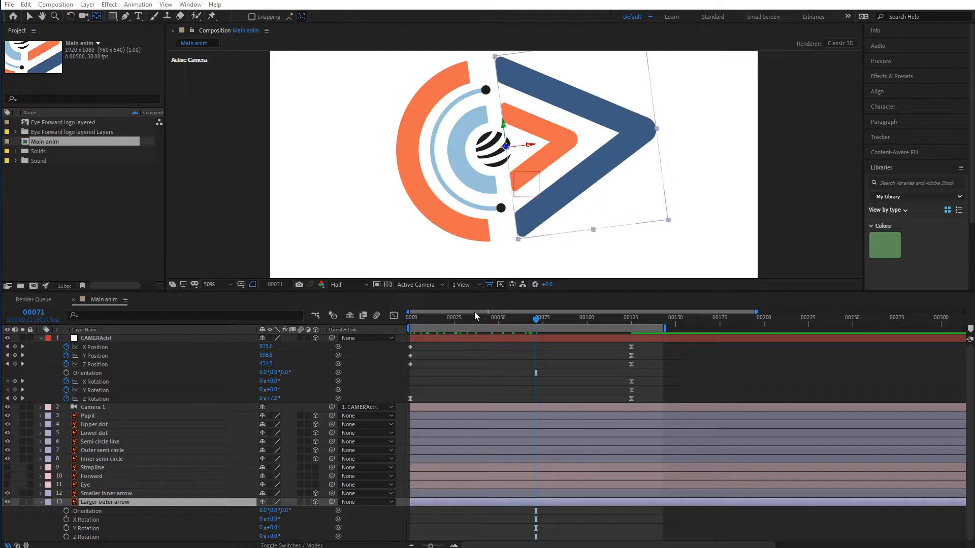
# At frame 79, clear the layer selection and split off a second Main anim viewer beside the original, with both at 25% magnification.
pyautogui.moveTo(476, 316); pyautogui.dragTo(550, 323)
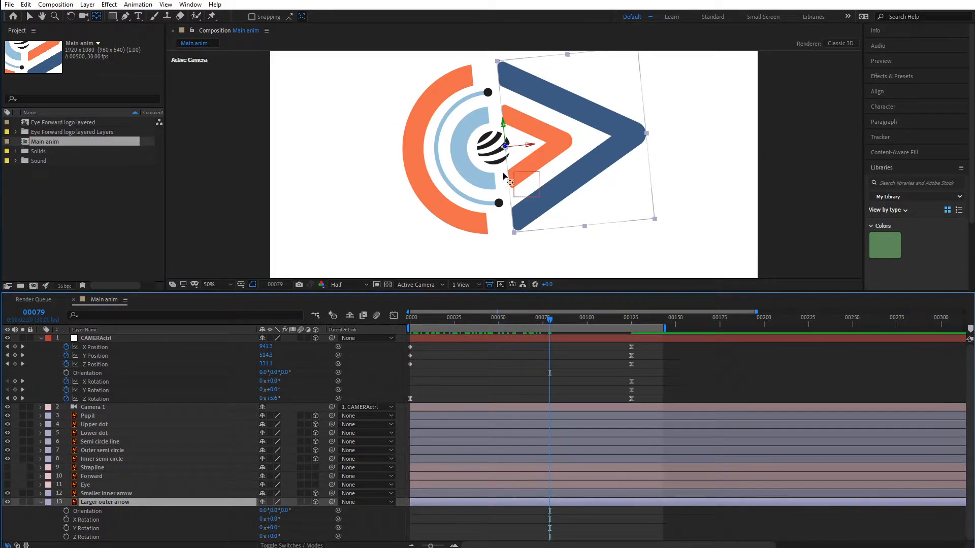
pyautogui.click(29, 18)
pyautogui.click(801, 177)
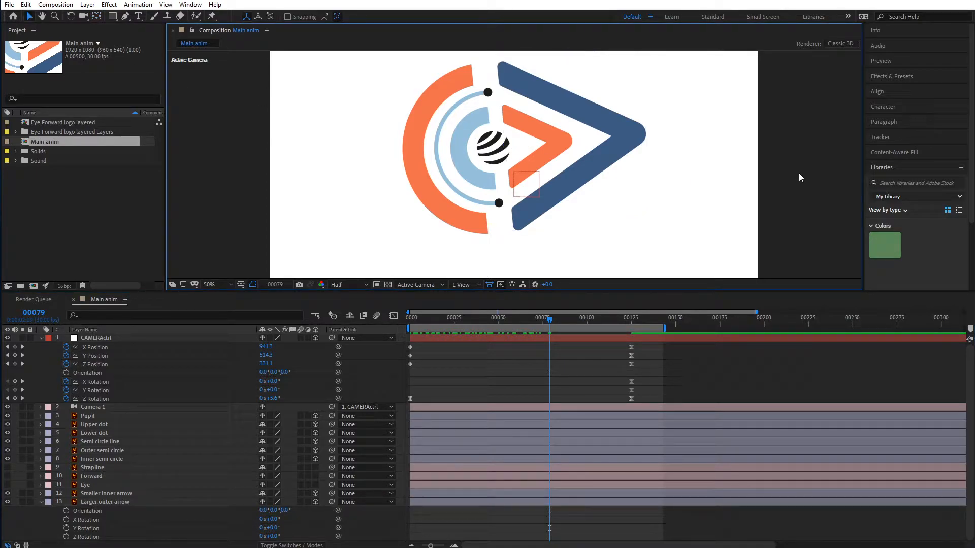
pyautogui.press(',')
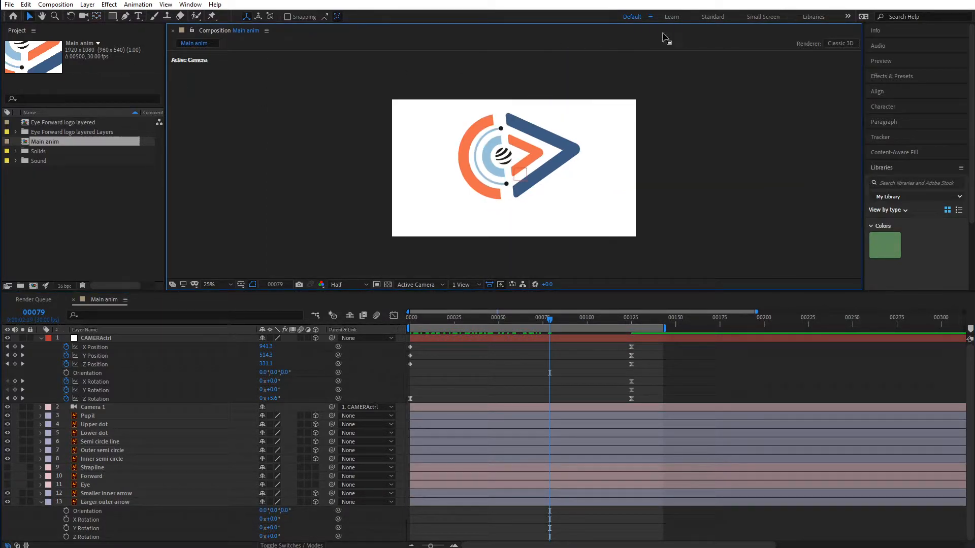
pyautogui.rightClick(737, 82)
pyautogui.moveTo(767, 84)
pyautogui.click(683, 85)
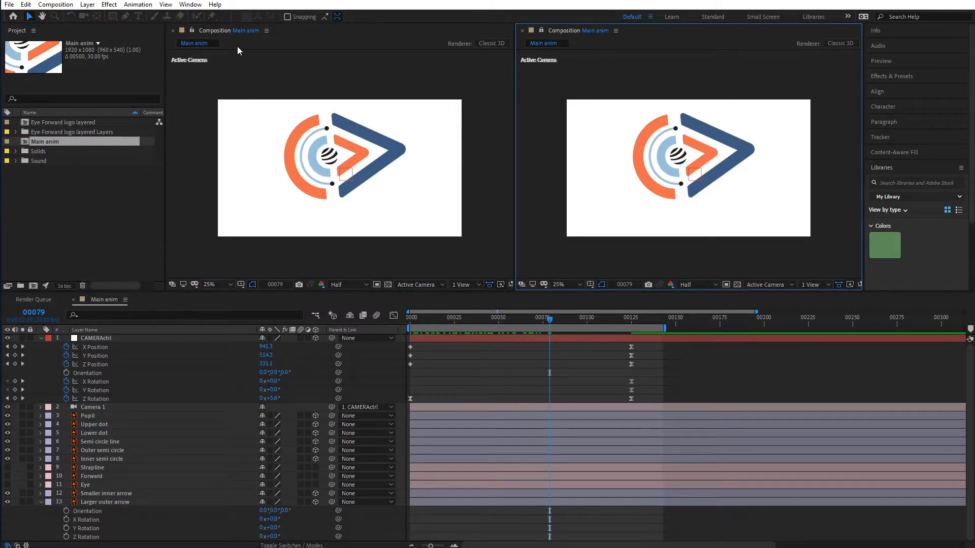
pyautogui.click(194, 37)
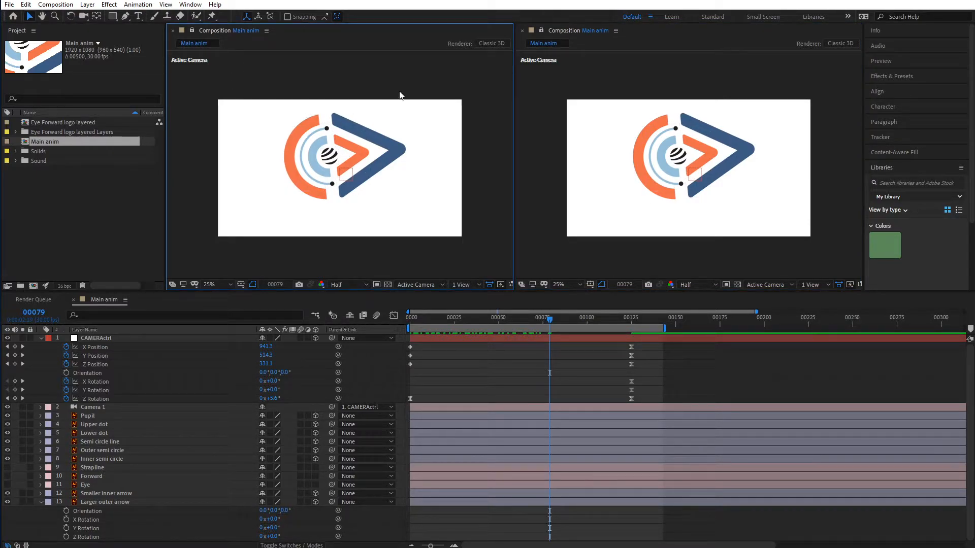
# Switch the second viewer to the Top view and frame it at 12.5% magnification with the camera in sight.
pyautogui.click(545, 124)
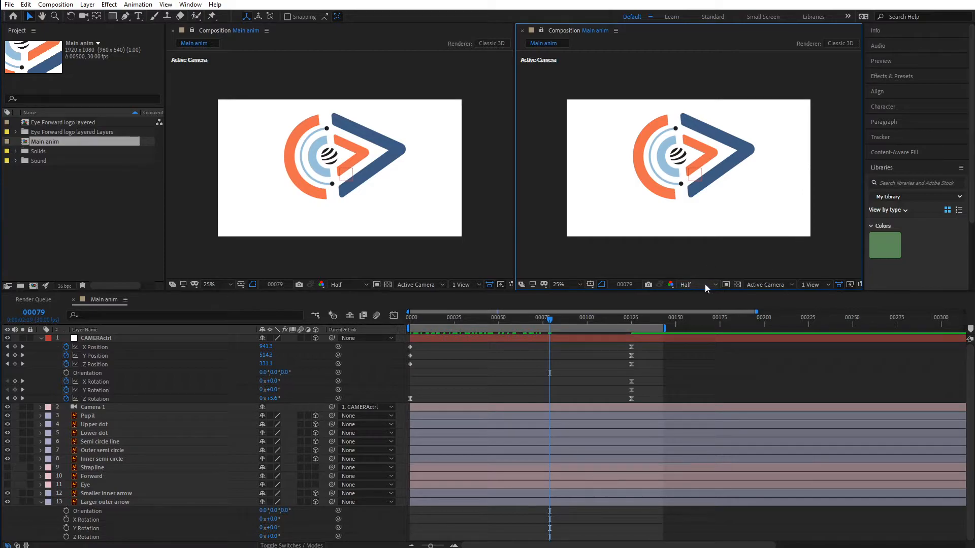
pyautogui.click(775, 284)
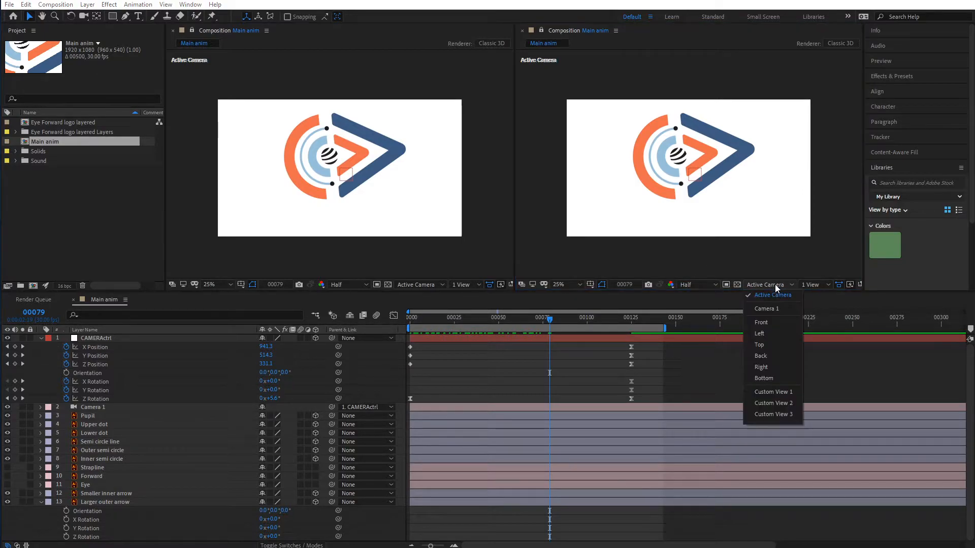
pyautogui.click(772, 345)
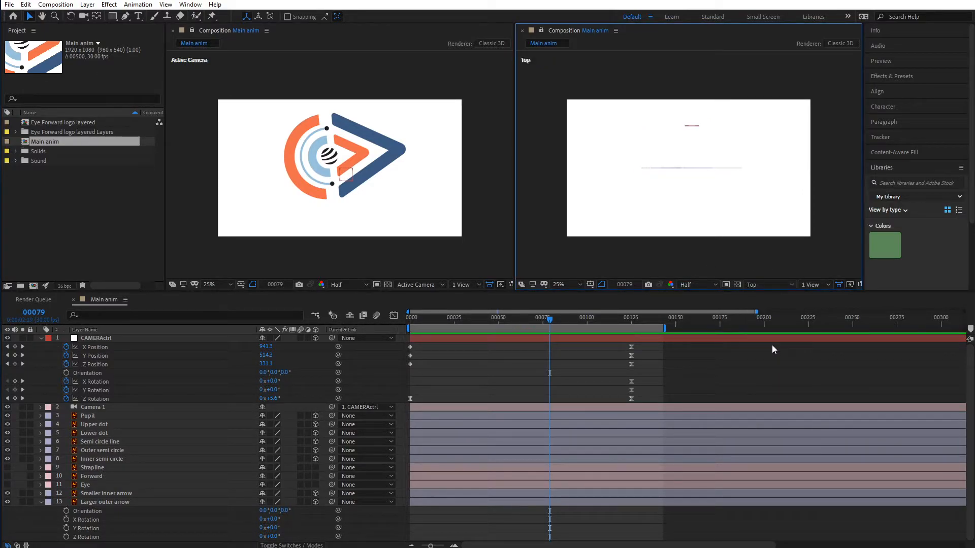
pyautogui.press('h')
pyautogui.moveTo(726, 205); pyautogui.dragTo(702, 132)
pyautogui.press('v')
pyautogui.scroll(-1, 703, 132)
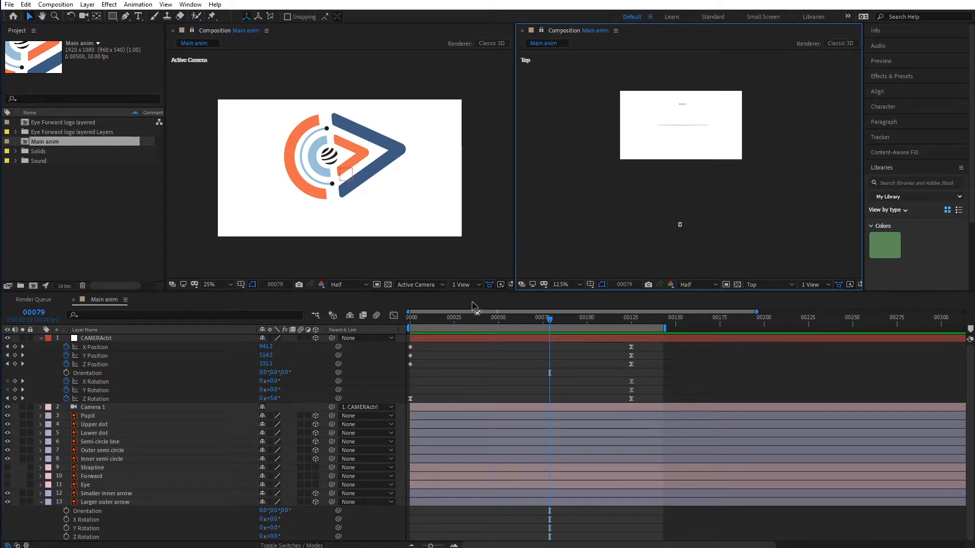
# Make the viewers slightly taller and select Camera 1 in the Top view to examine its field of view.
pyautogui.moveTo(480, 291)
pyautogui.mouseDown()
pyautogui.moveTo(478, 327)
pyautogui.moveTo(478, 307)
pyautogui.mouseUp()
pyautogui.click(680, 232)
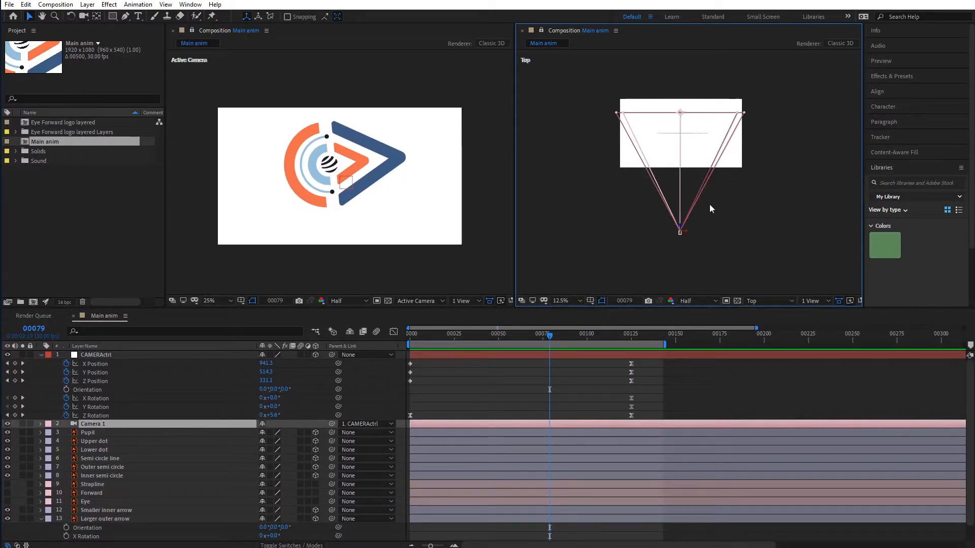
pyautogui.scroll(1, 731, 217)
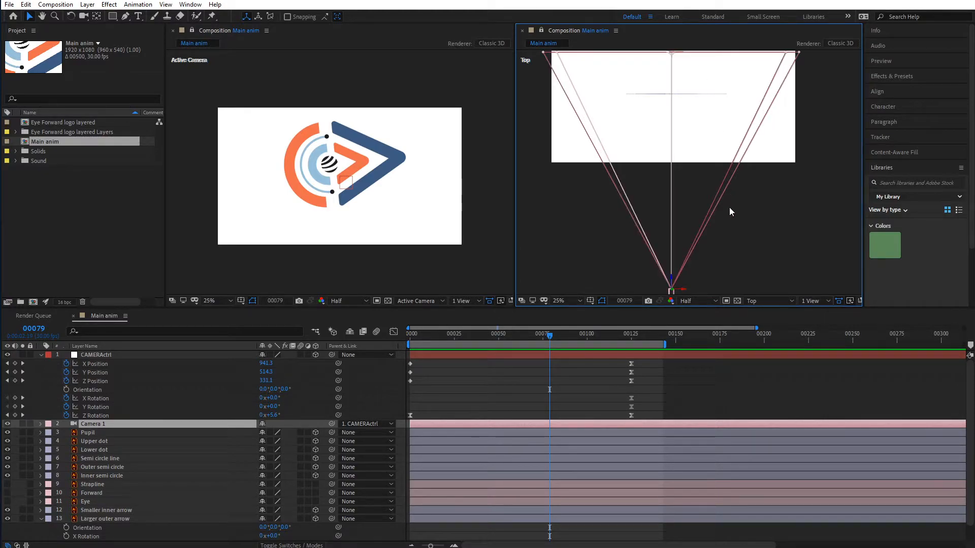
pyautogui.press('space')
pyautogui.moveTo(735, 212); pyautogui.dragTo(742, 154)
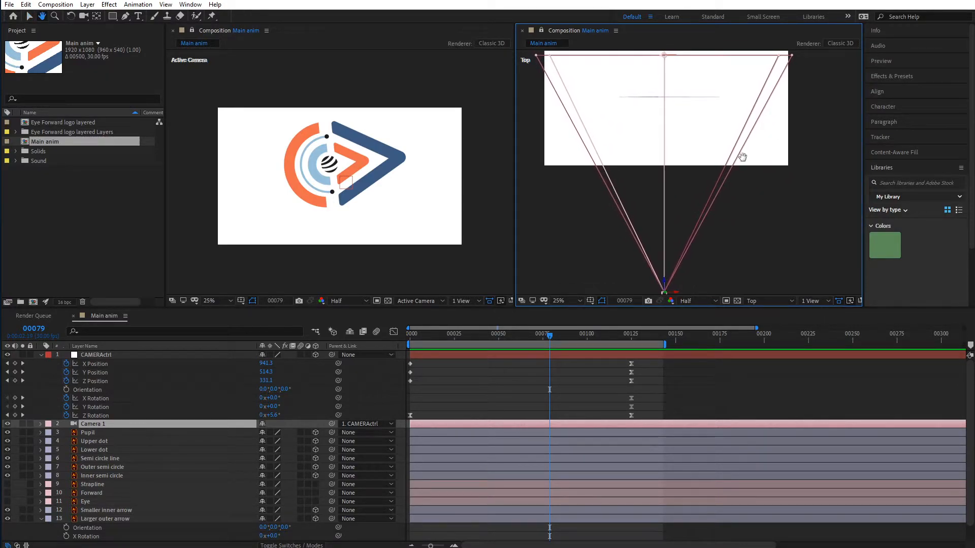
pyautogui.scroll(-1, 748, 188)
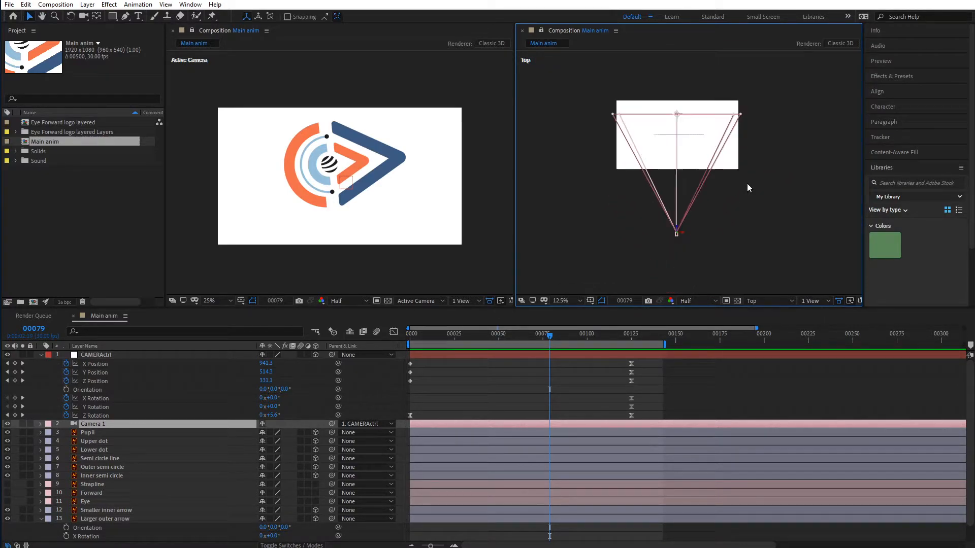
# Try moving the Larger outer arrow along its Z axis in the Top view.
pyautogui.click(686, 138)
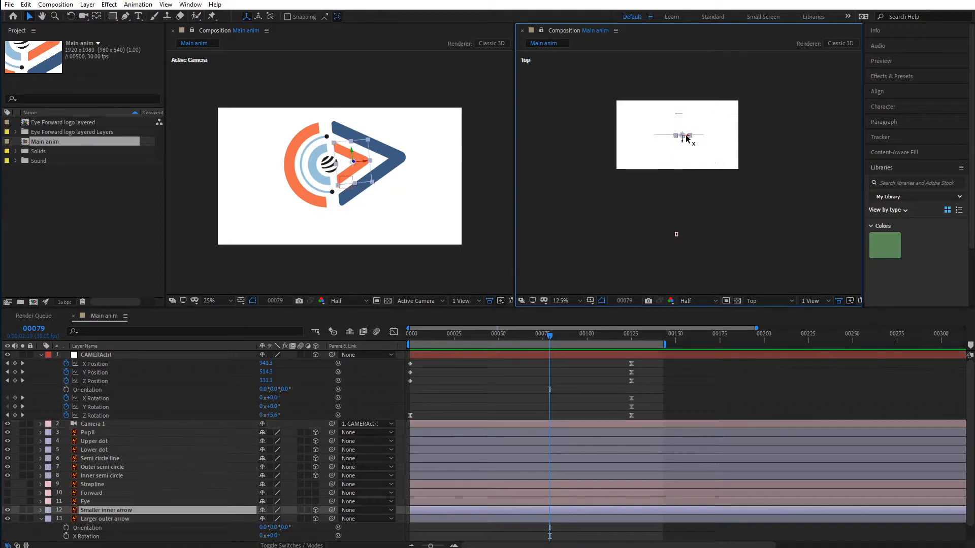
pyautogui.click(112, 519)
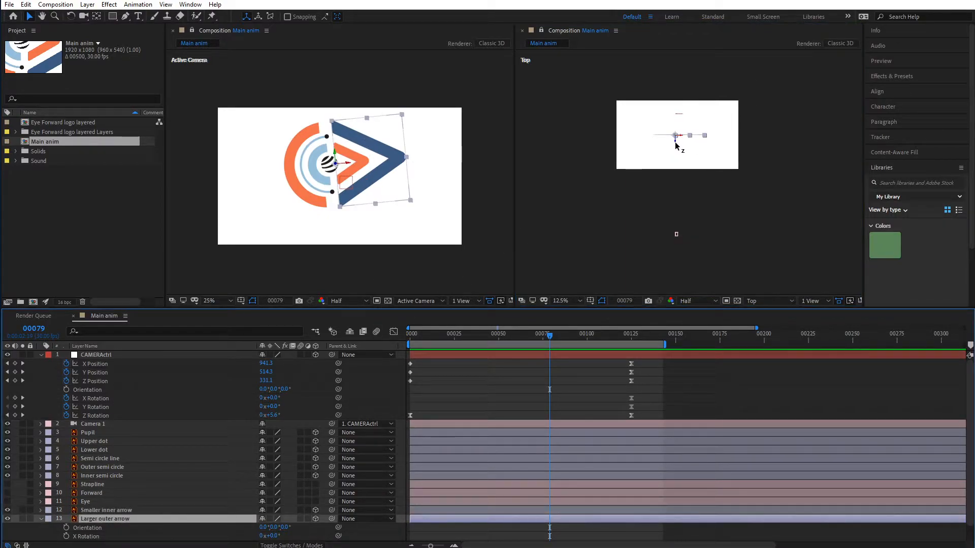
pyautogui.moveTo(677, 144)
pyautogui.mouseDown()
pyautogui.moveTo(684, 193)
pyautogui.moveTo(684, 151)
pyautogui.moveTo(692, 187)
pyautogui.moveTo(683, 154)
pyautogui.mouseUp()
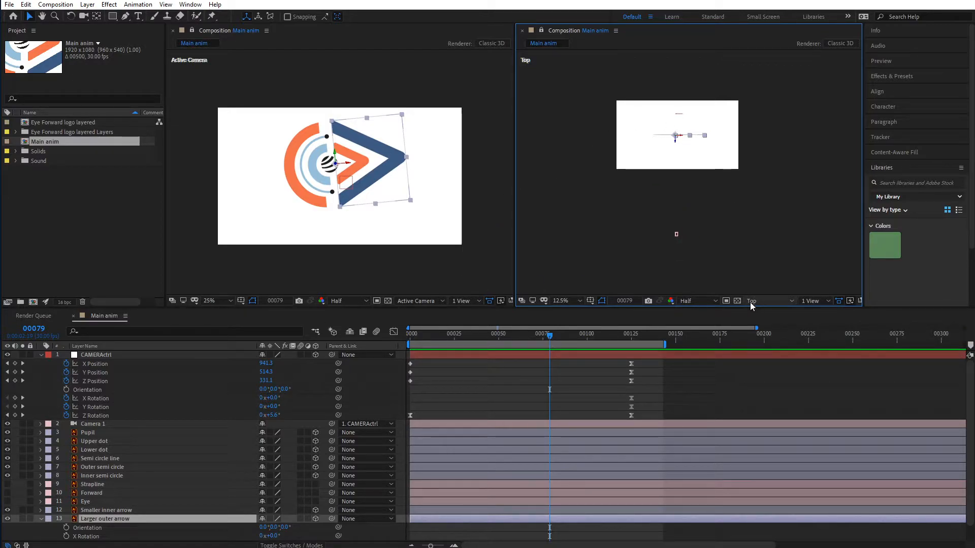
# Compare the Right, Custom View 1 and Custom View 3 angles in the second viewer, then return to Top and check the camera.
pyautogui.click(756, 302)
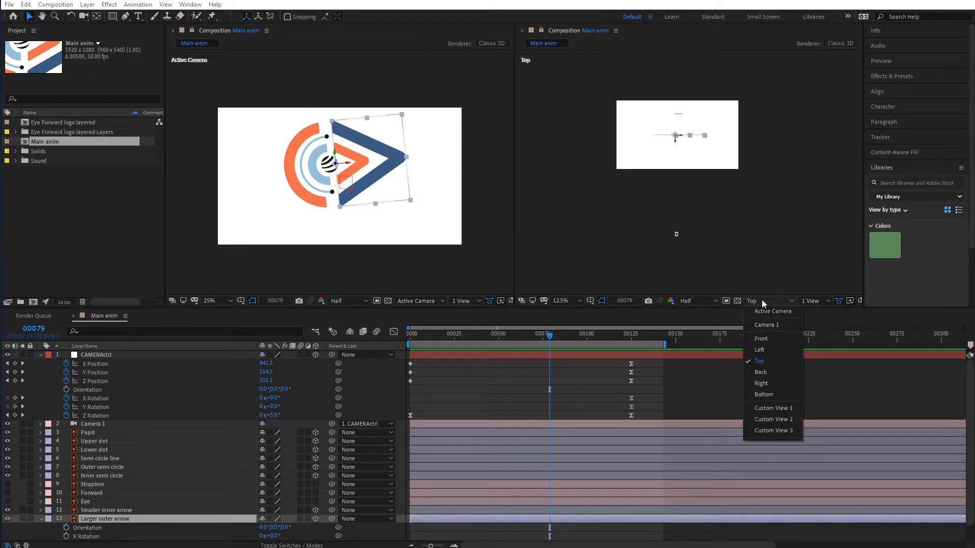
pyautogui.click(771, 384)
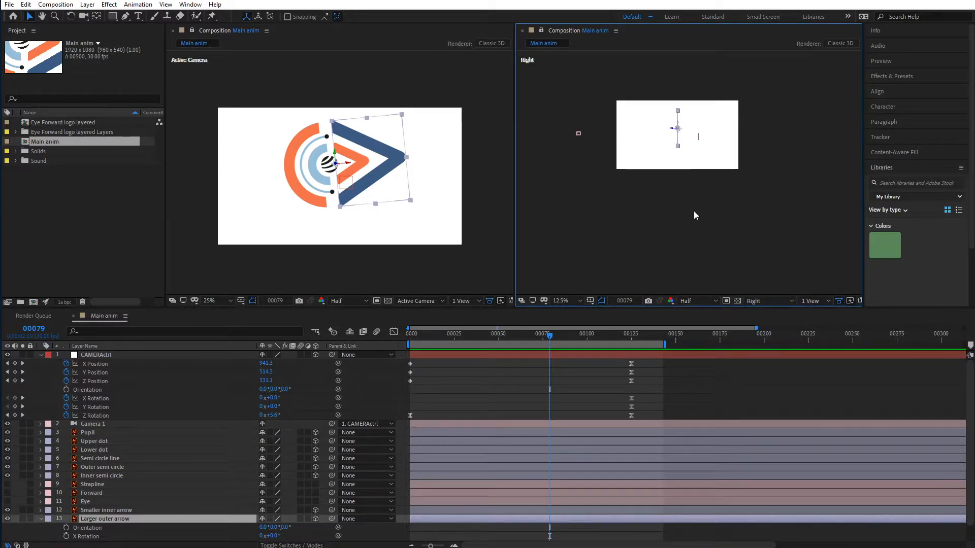
pyautogui.click(765, 303)
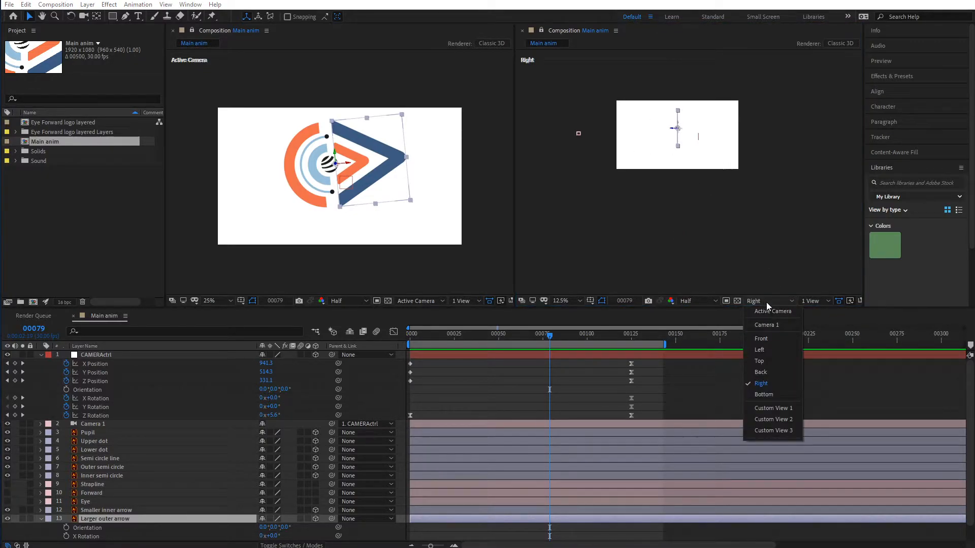
pyautogui.click(777, 409)
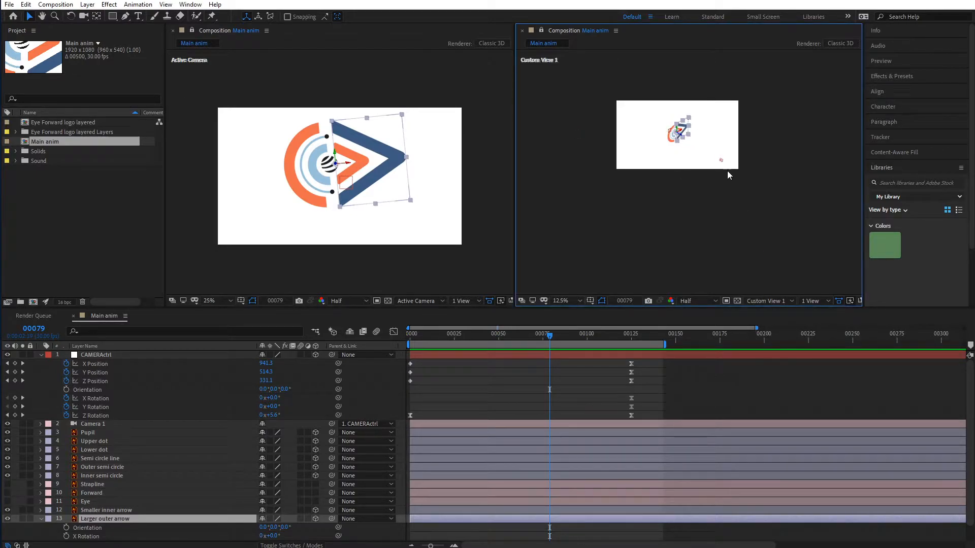
pyautogui.click(758, 303)
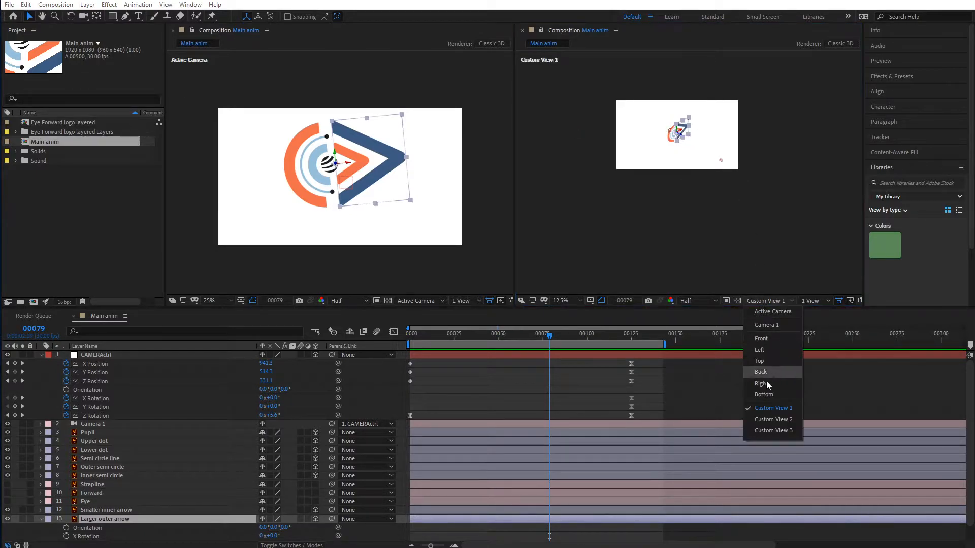
pyautogui.click(775, 429)
pyautogui.click(757, 302)
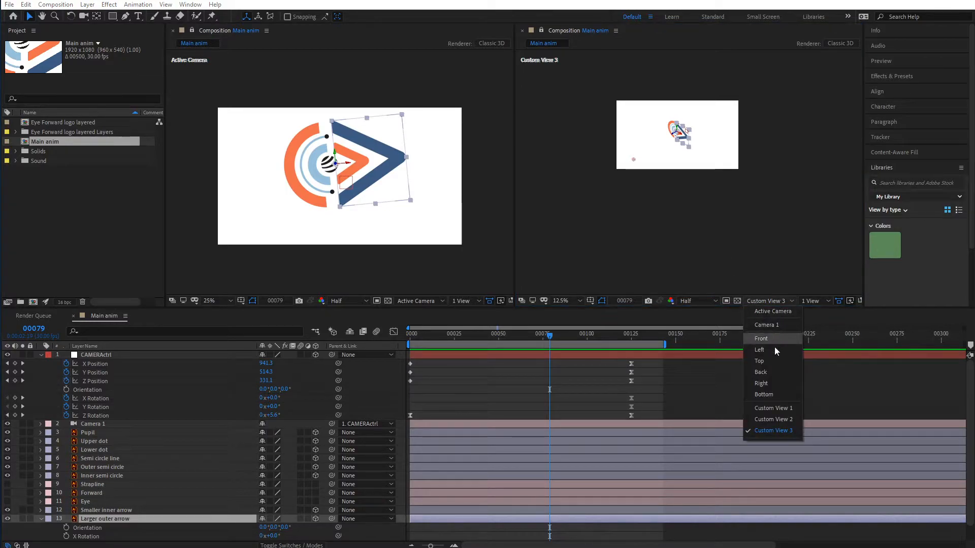
pyautogui.click(771, 361)
pyautogui.click(676, 233)
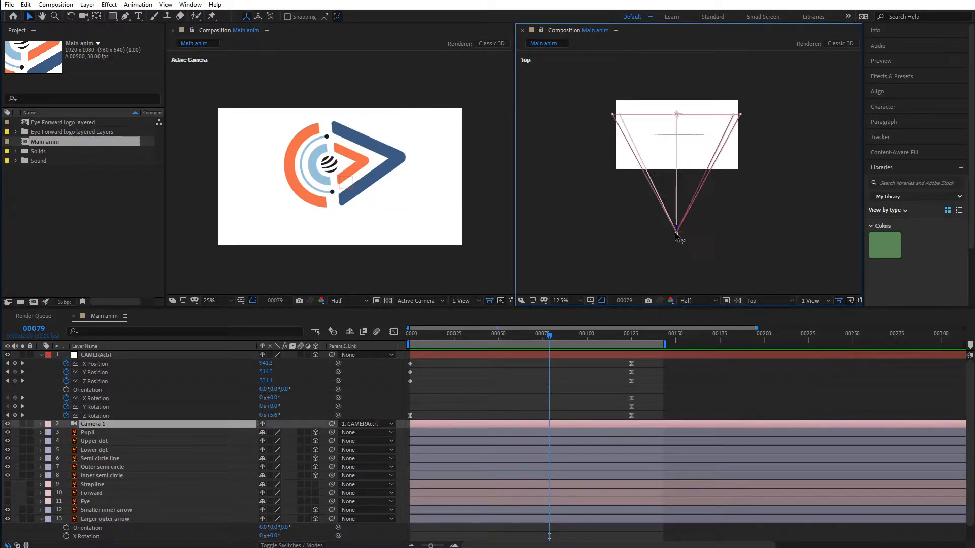
pyautogui.click(746, 220)
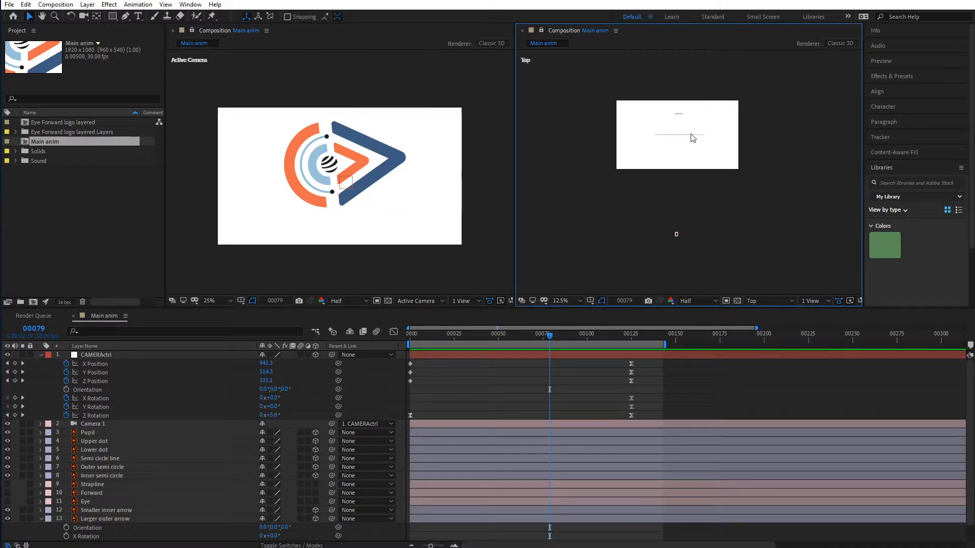
# Reveal the Larger outer arrow's position and rotation properties together in a taller timeline.
pyautogui.click(106, 520)
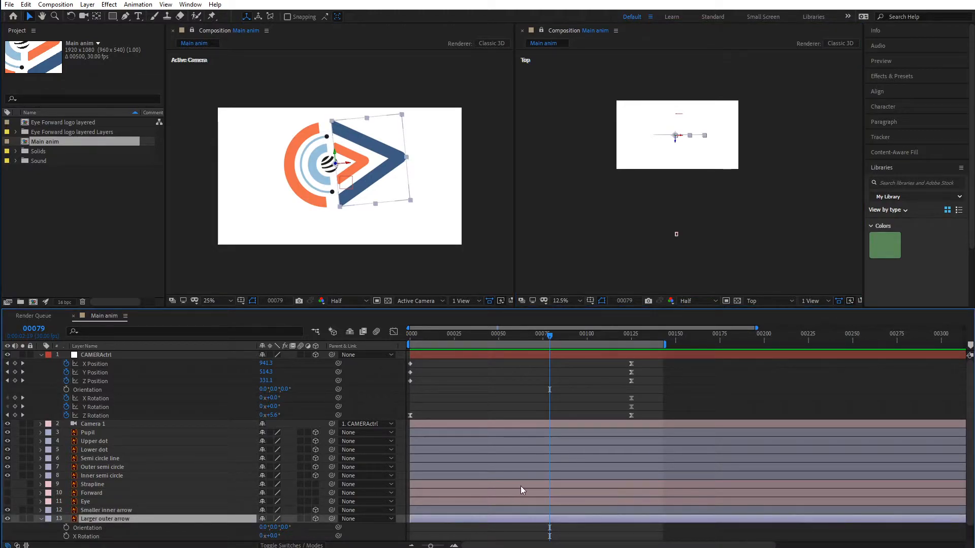
pyautogui.press('p')
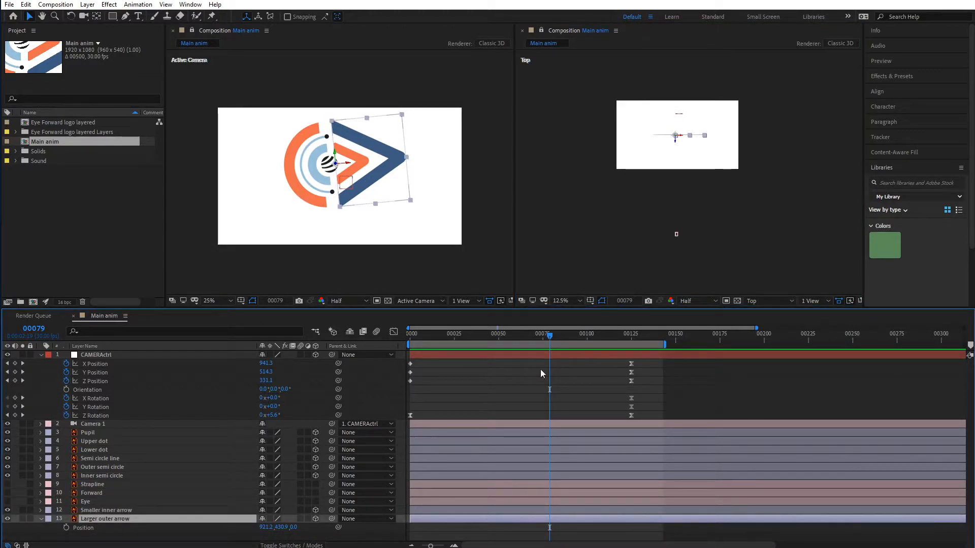
pyautogui.moveTo(565, 307); pyautogui.dragTo(570, 264)
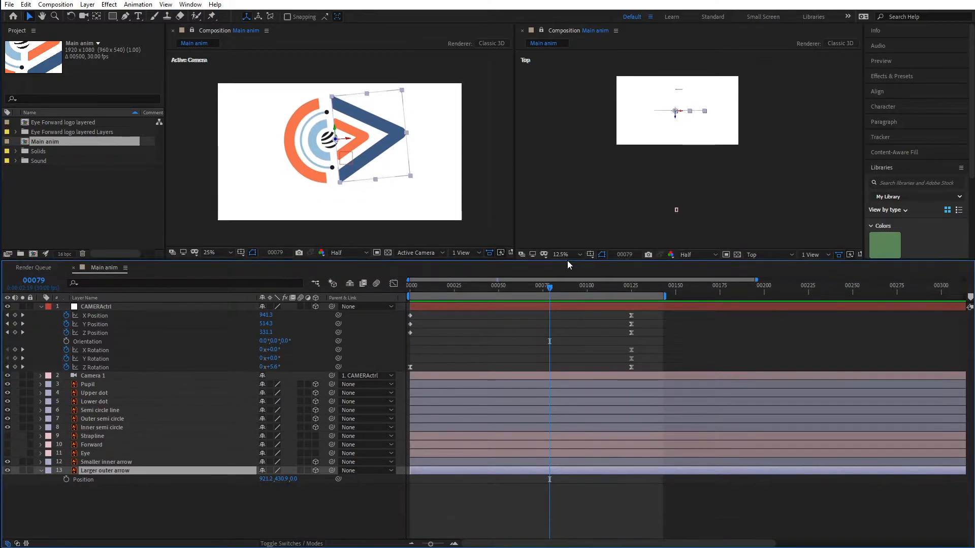
pyautogui.hotkey('shift', 'r')
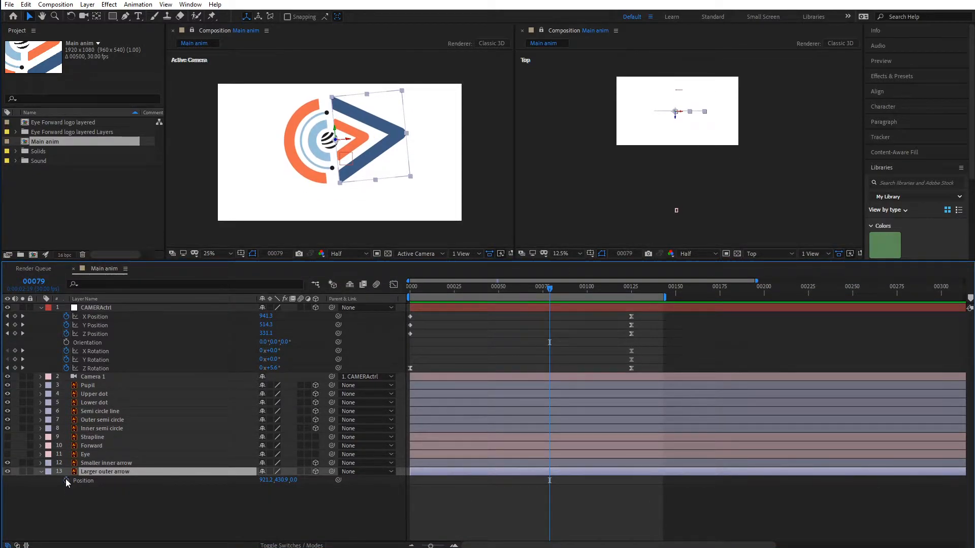
# Keyframe the Larger outer arrow's Position and X, Y and Z Rotation, and move these keyframes to frame 125.
pyautogui.click(67, 481)
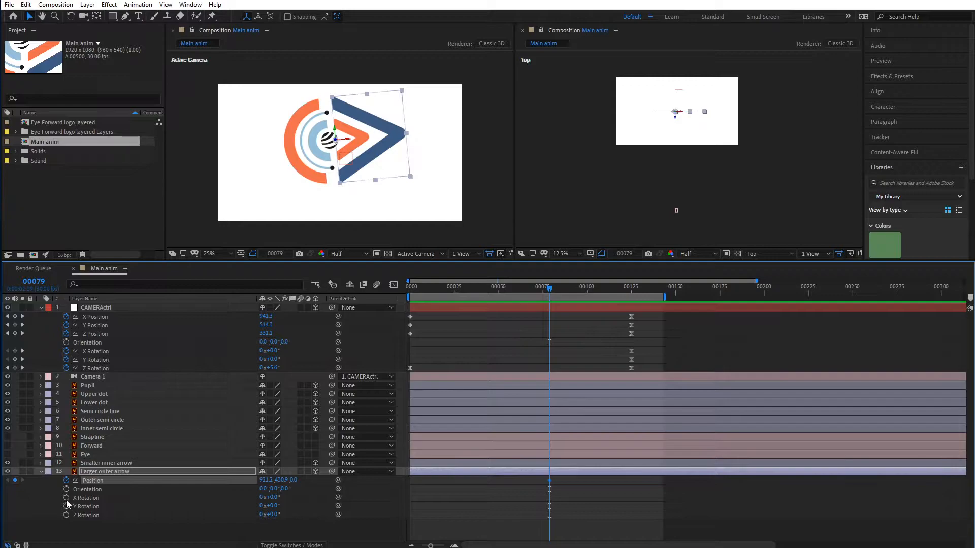
pyautogui.click(67, 497)
pyautogui.click(66, 506)
pyautogui.click(66, 515)
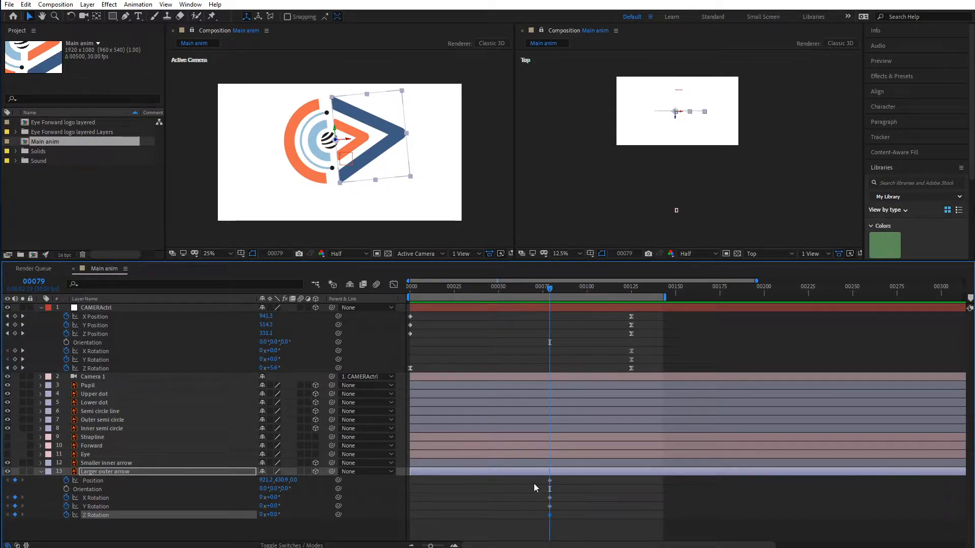
pyautogui.moveTo(534, 480); pyautogui.dragTo(631, 522)
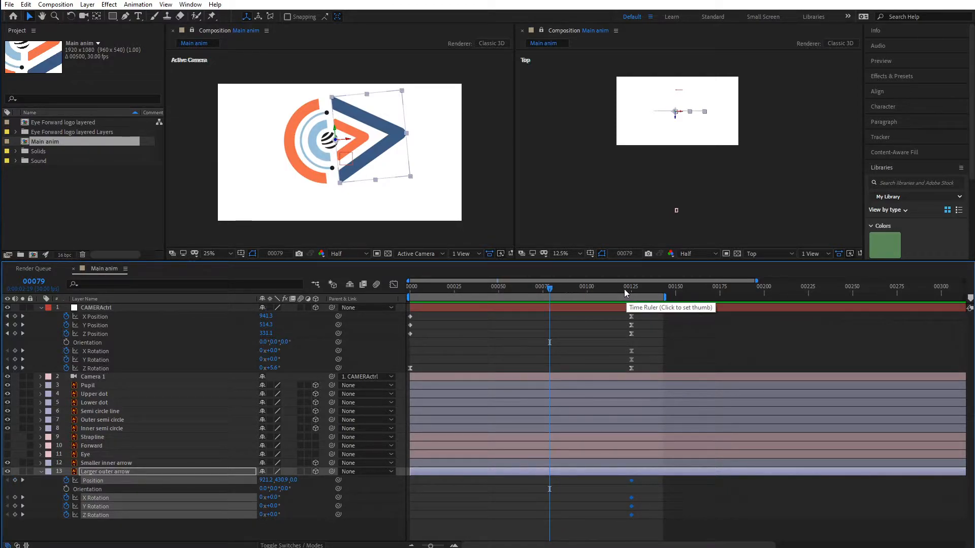
pyautogui.moveTo(579, 293); pyautogui.dragTo(617, 304)
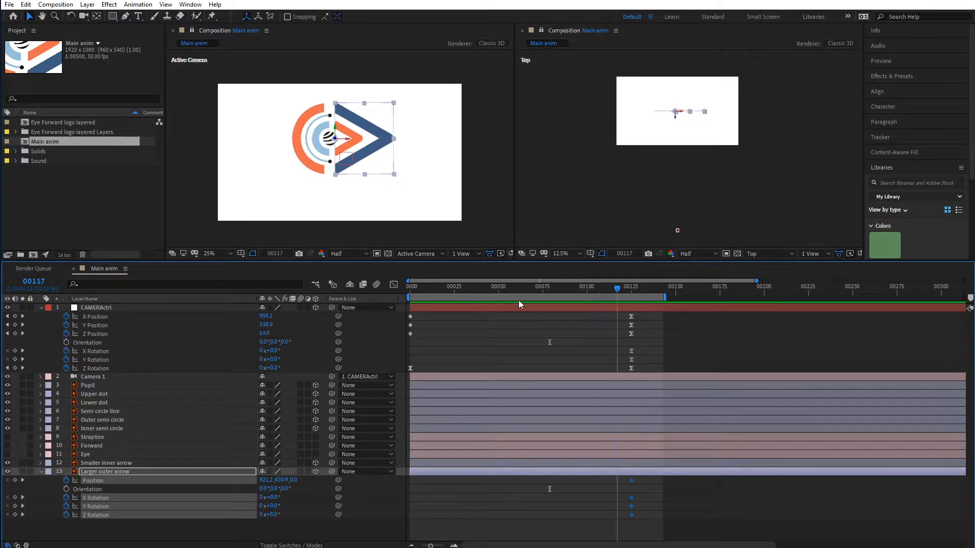
# Keyframe the Larger outer arrow at frame 75 with its Z position pulled toward the camera to about -1336, and preview the move.
pyautogui.moveTo(519, 304); pyautogui.dragTo(543, 306)
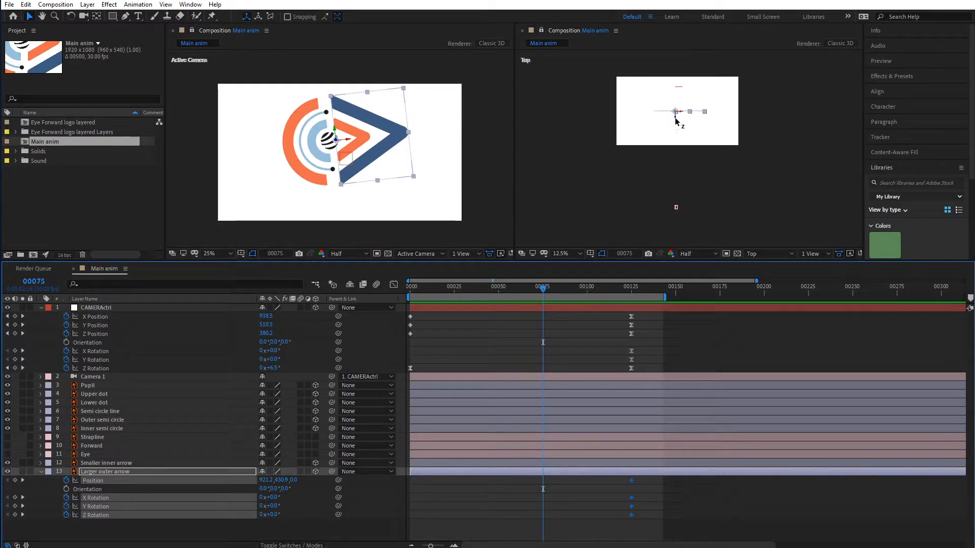
pyautogui.moveTo(675, 117); pyautogui.dragTo(688, 197)
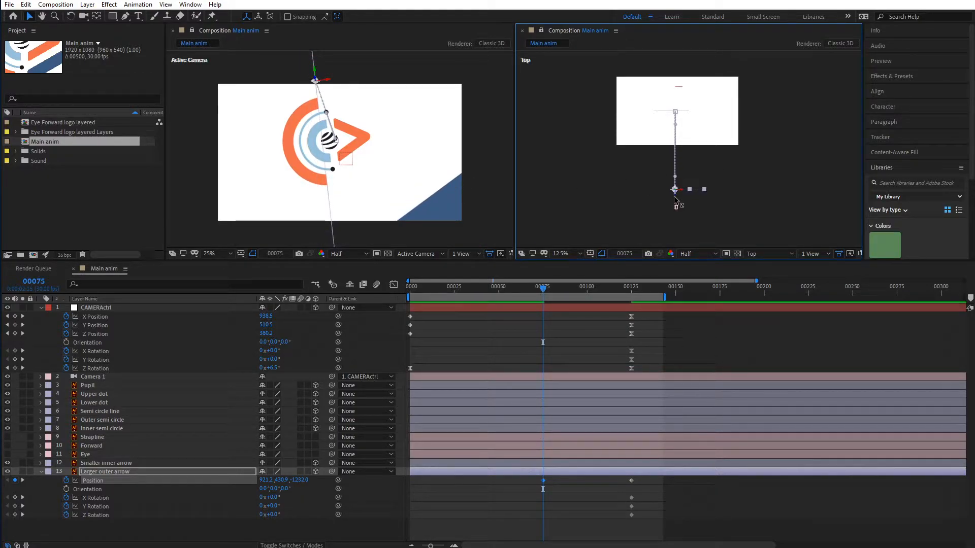
pyautogui.moveTo(676, 202); pyautogui.dragTo(680, 209)
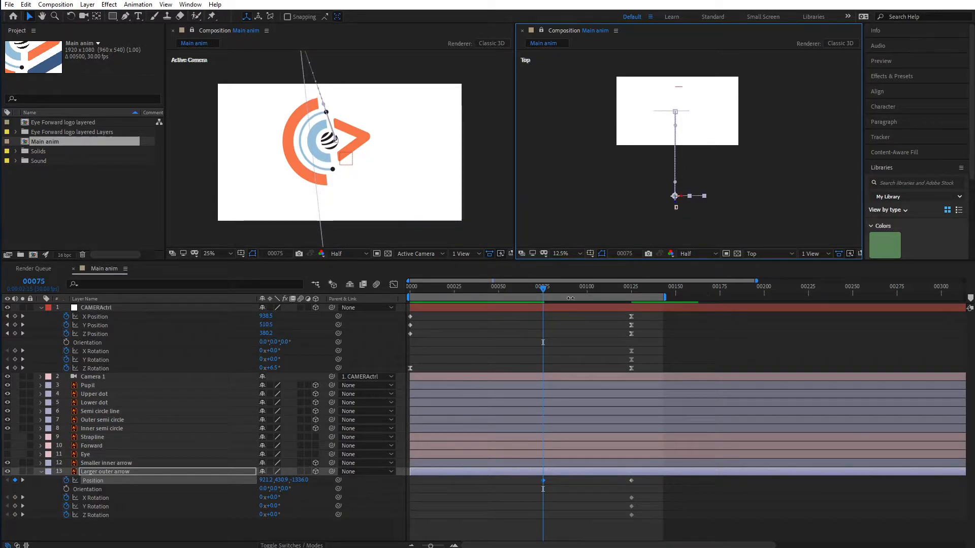
pyautogui.press('space')
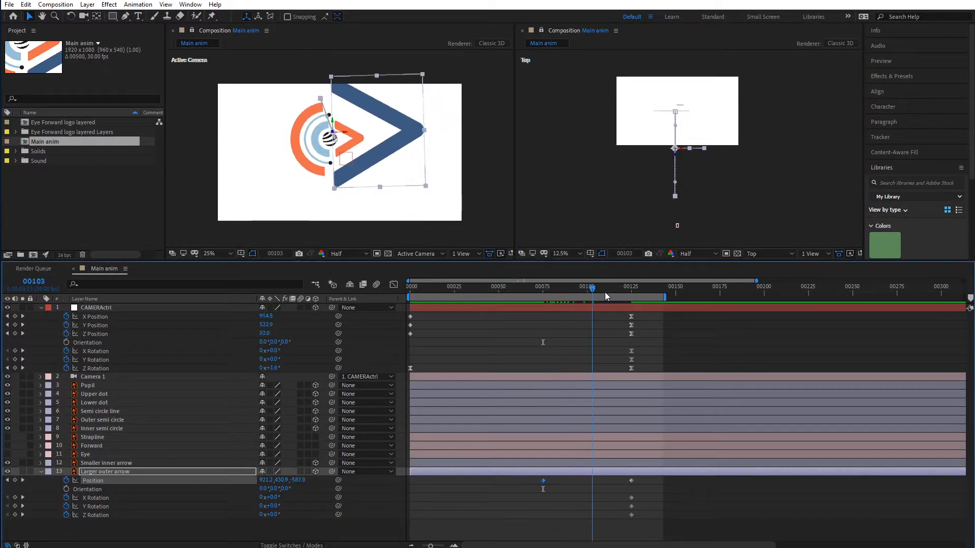
pyautogui.moveTo(605, 294)
pyautogui.mouseDown()
pyautogui.moveTo(644, 295)
pyautogui.moveTo(397, 307)
pyautogui.moveTo(589, 303)
pyautogui.mouseUp()
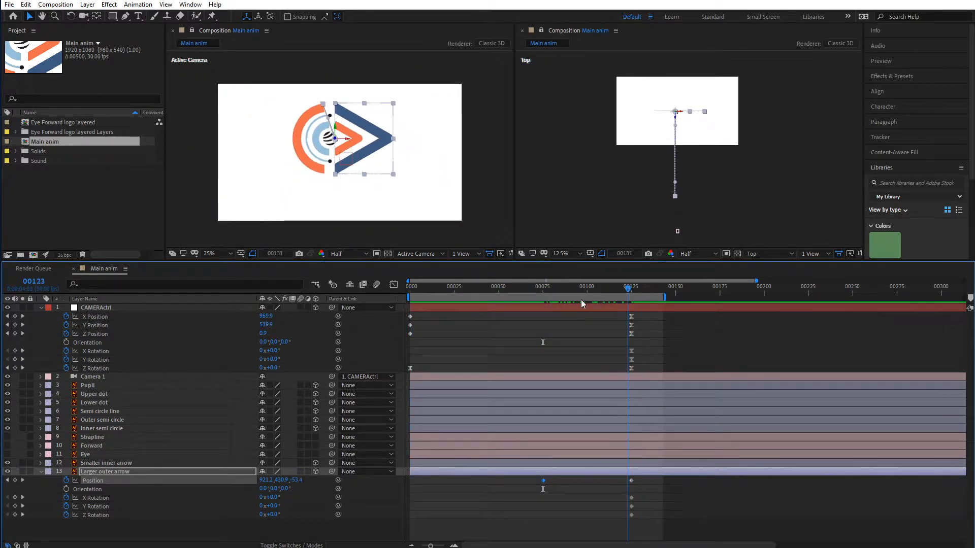
# Try a Y Rotation of the Larger outer arrow at frame 100, scrub through it, and undo the rotation.
pyautogui.moveTo(581, 301)
pyautogui.mouseDown()
pyautogui.moveTo(486, 301)
pyautogui.moveTo(617, 306)
pyautogui.moveTo(546, 310)
pyautogui.moveTo(587, 312)
pyautogui.mouseUp()
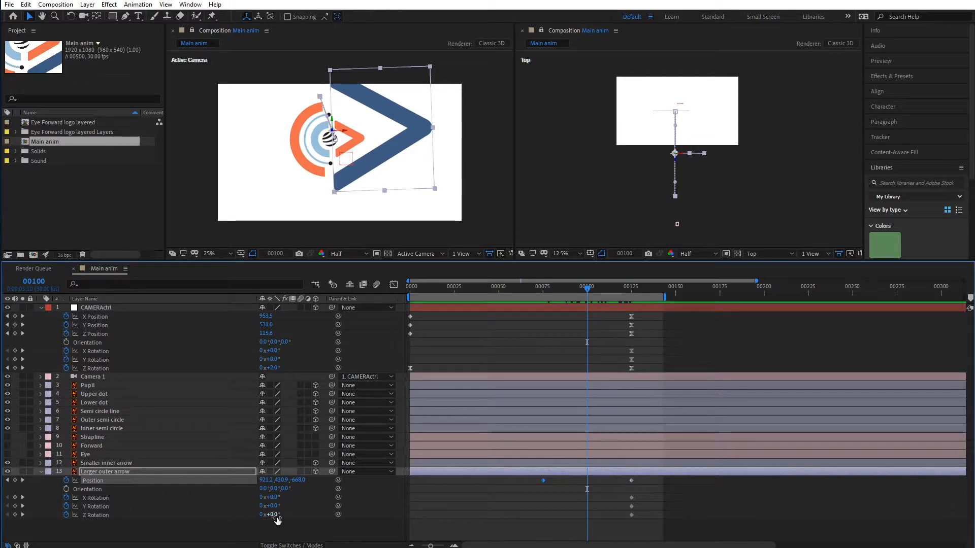
pyautogui.moveTo(275, 516); pyautogui.dragTo(311, 510)
pyautogui.hotkey('ctrl', 'z')
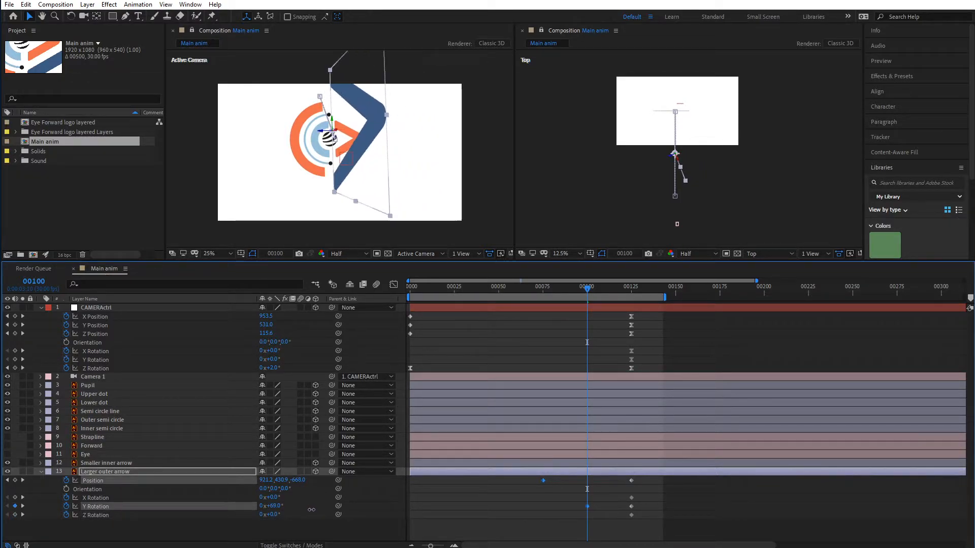
pyautogui.moveTo(554, 291); pyautogui.dragTo(583, 305)
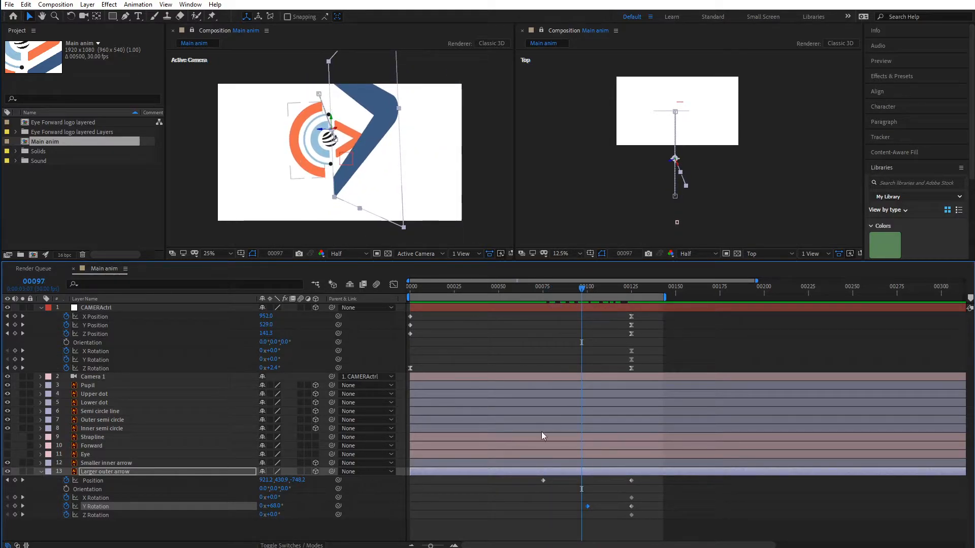
pyautogui.hotkey('ctrl', 'z')
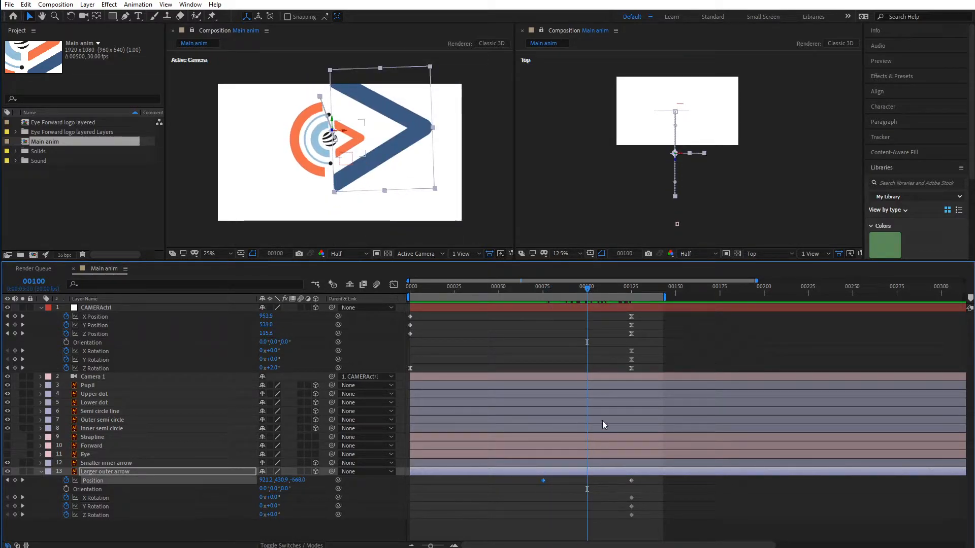
# Go to frame 125 and give the Outer semi circle layer an Orange label.
pyautogui.moveTo(524, 293); pyautogui.dragTo(632, 308)
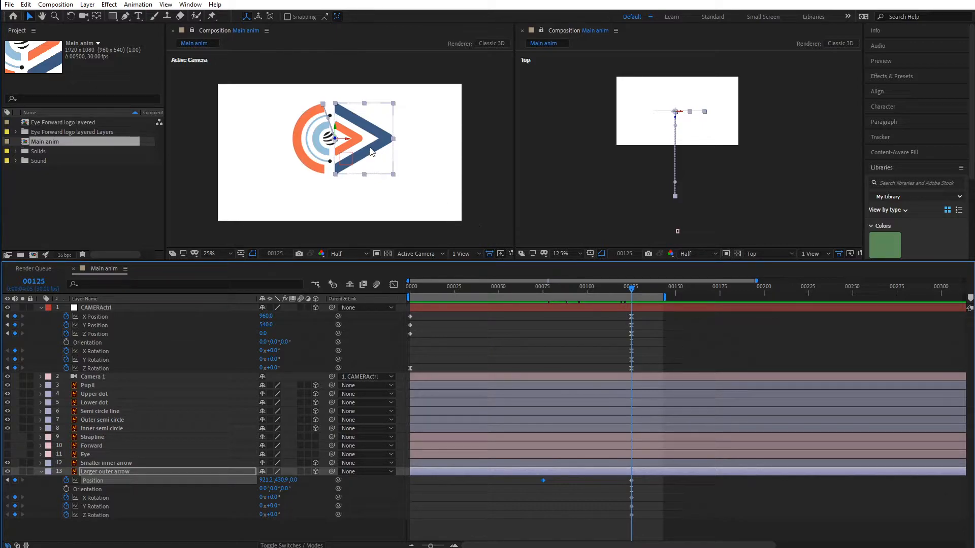
pyautogui.click(495, 148)
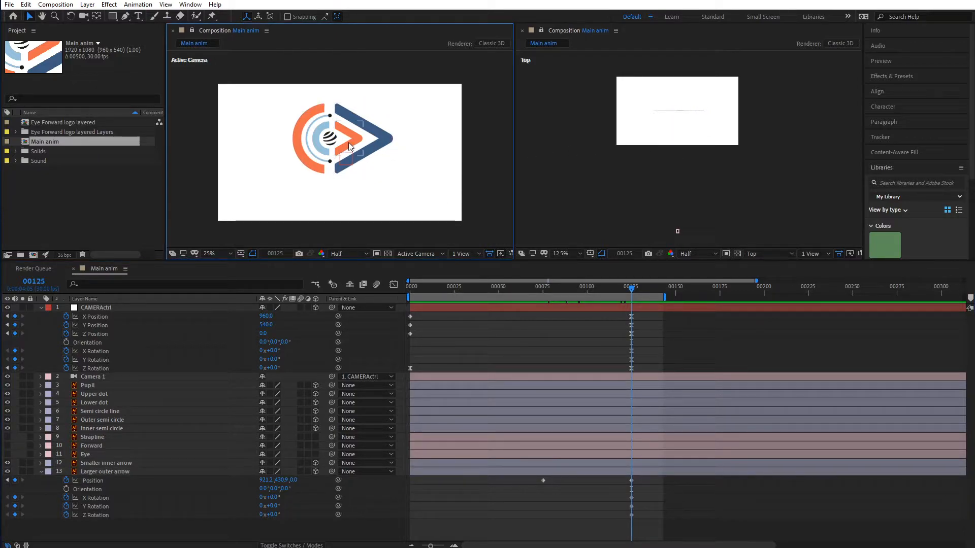
pyautogui.click(298, 149)
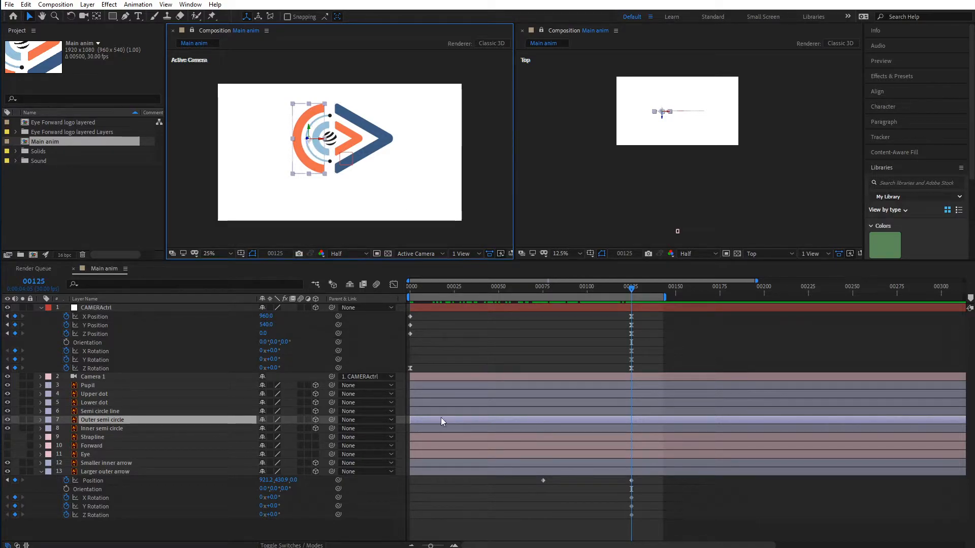
pyautogui.click(48, 420)
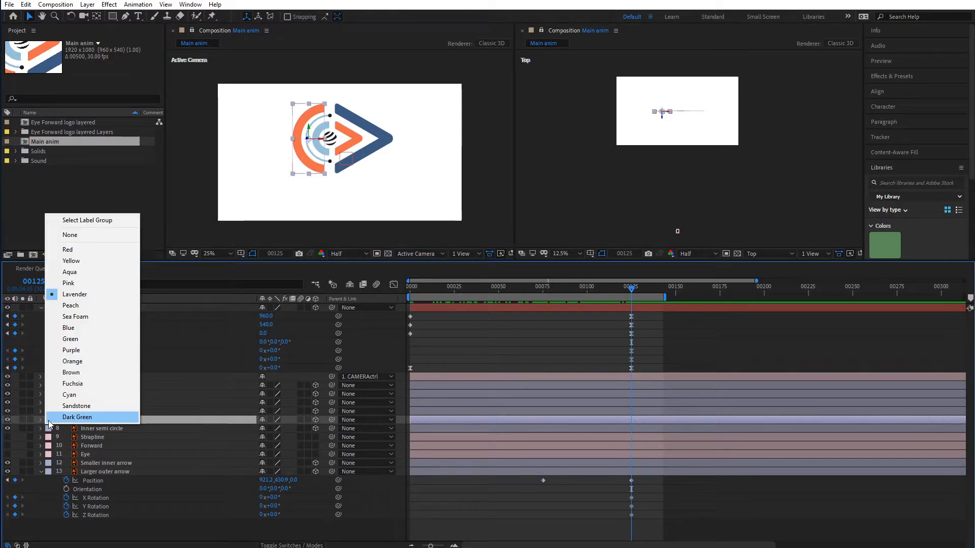
pyautogui.click(75, 362)
# Keyframe the Outer semi circle's Position and X, Y and Z Rotation at frame 125.
pyautogui.press('p')
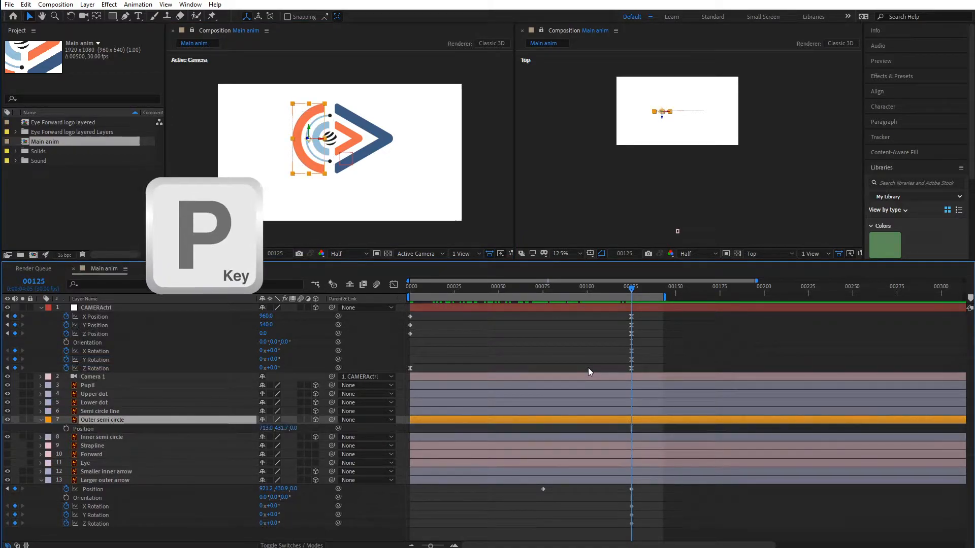
pyautogui.click(66, 428)
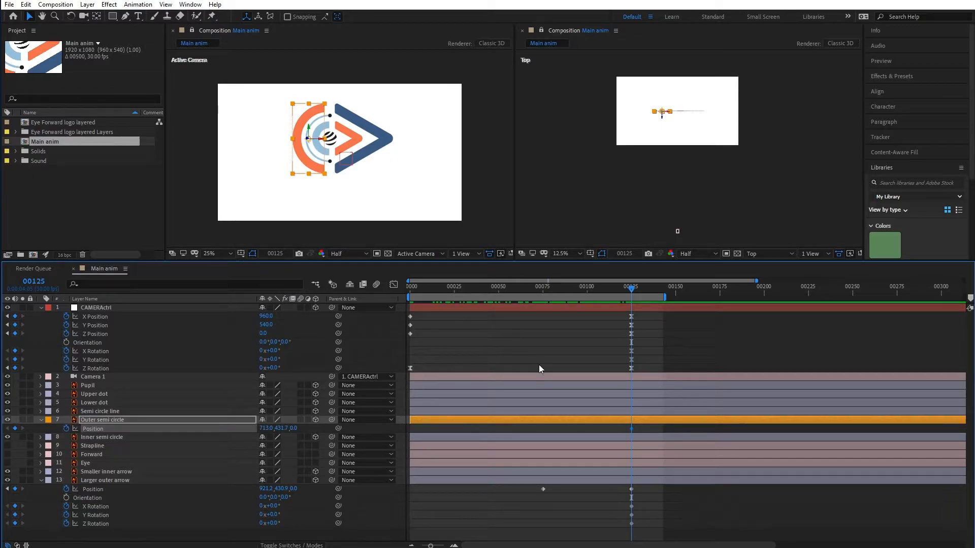
pyautogui.press('r')
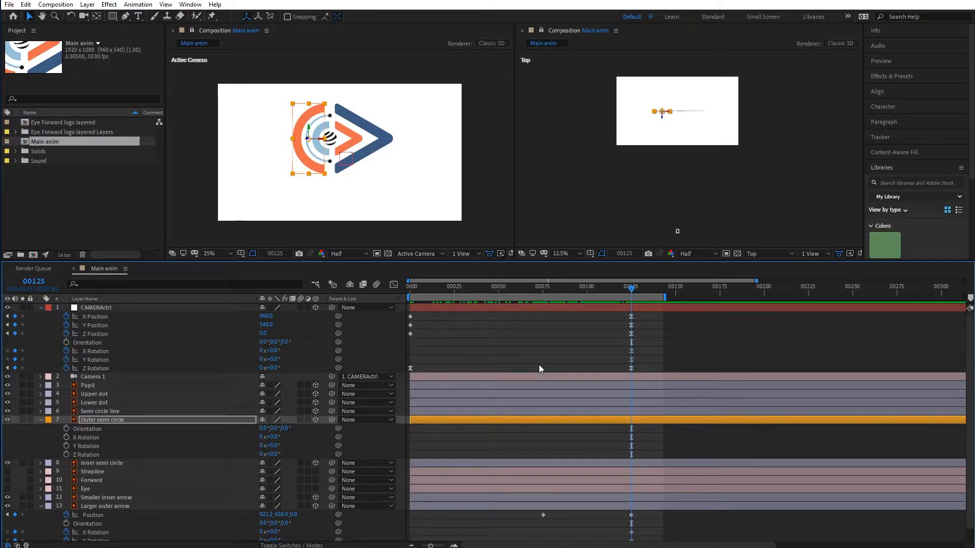
pyautogui.press('p')
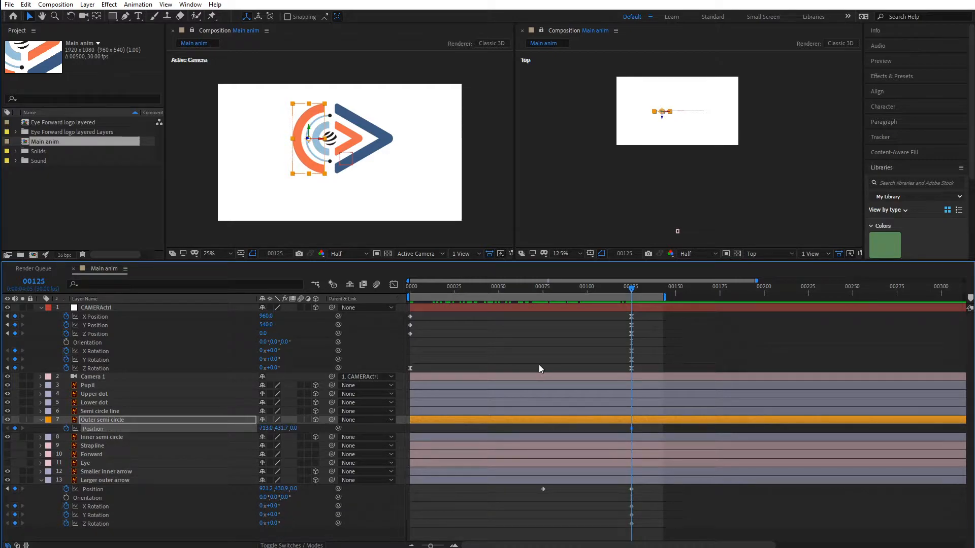
pyautogui.hotkey('shift', 'r')
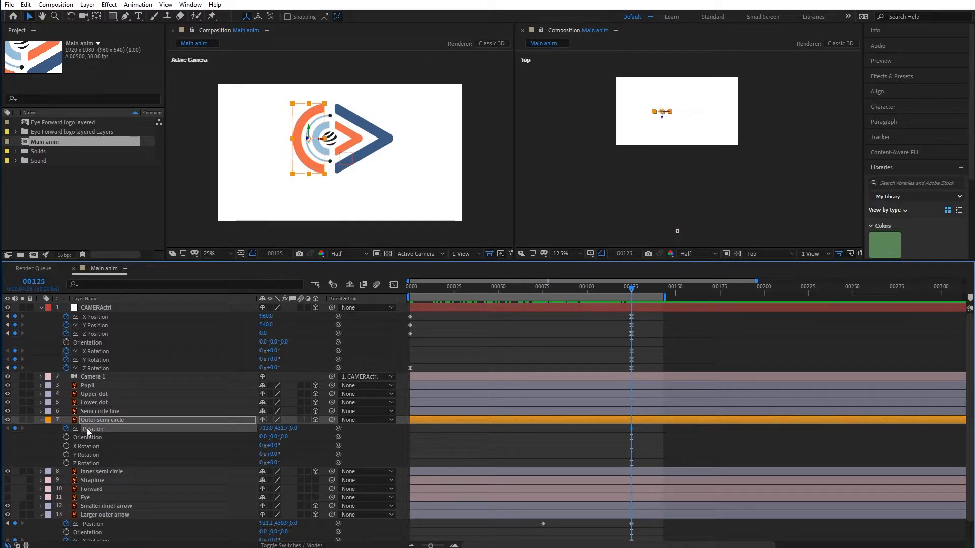
pyautogui.click(66, 446)
pyautogui.click(66, 454)
pyautogui.click(66, 464)
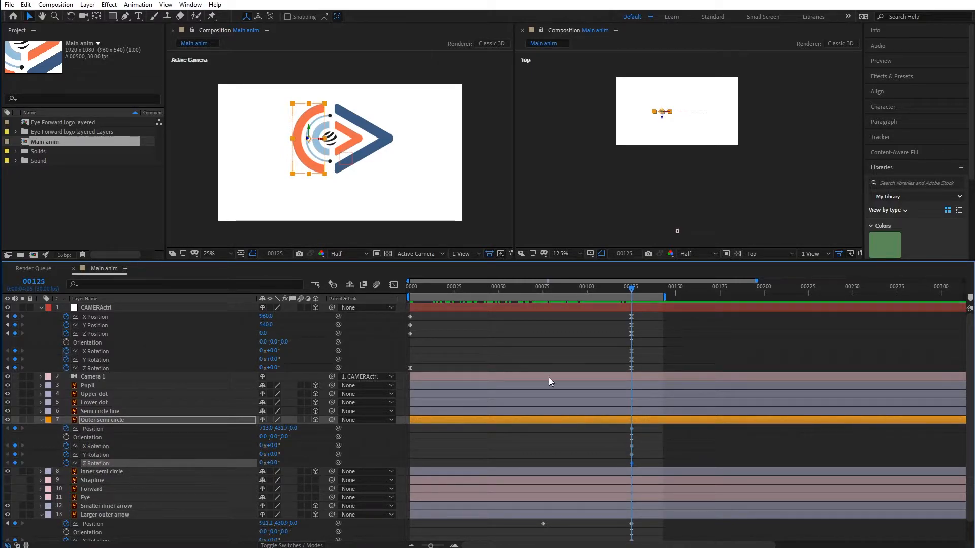
# Keyframe the Outer semi circle at frame 75 with its Z position moved toward the camera to about -1224, and scrub through the move.
pyautogui.moveTo(609, 284); pyautogui.dragTo(541, 309)
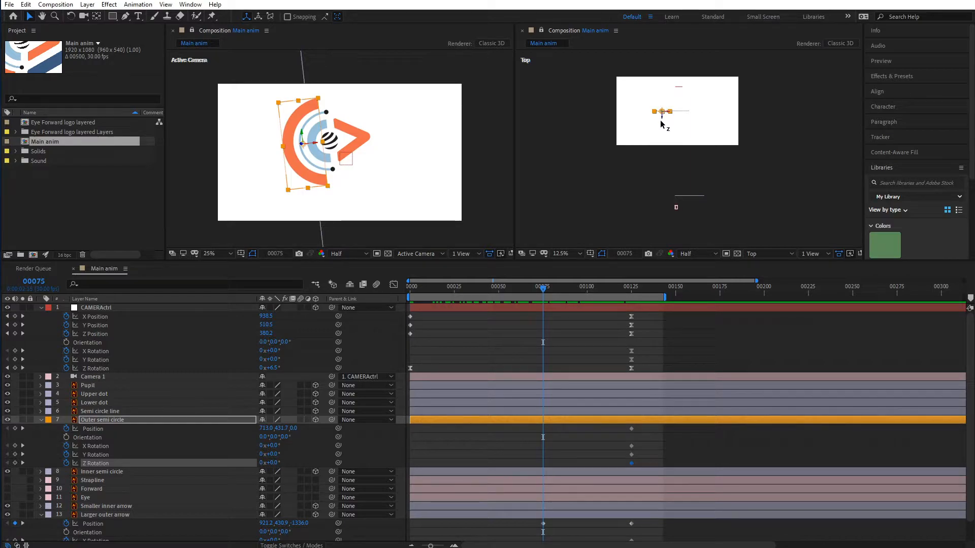
pyautogui.moveTo(661, 123); pyautogui.dragTo(679, 199)
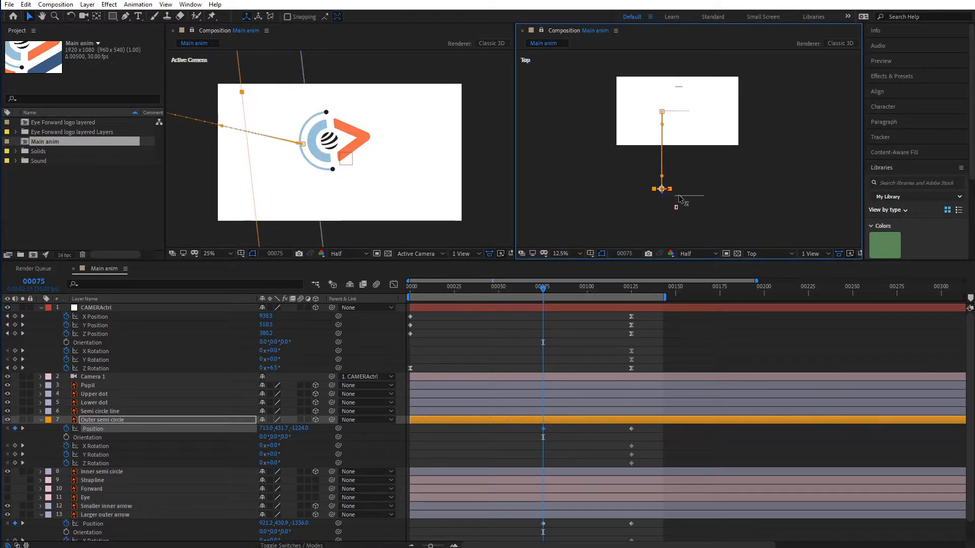
pyautogui.moveTo(542, 291); pyautogui.dragTo(602, 298)
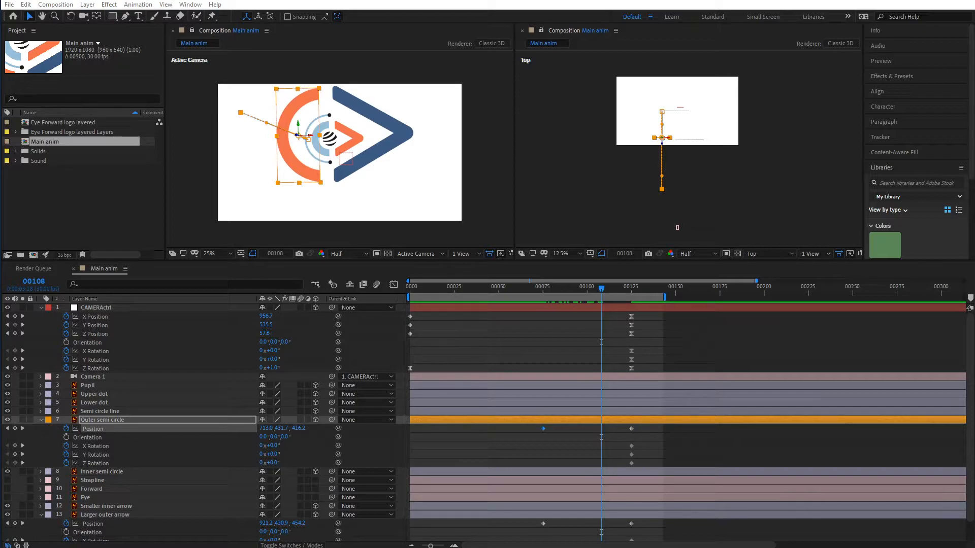
pyautogui.moveTo(583, 290)
pyautogui.mouseDown()
pyautogui.moveTo(533, 296)
pyautogui.moveTo(611, 300)
pyautogui.moveTo(599, 298)
pyautogui.mouseUp()
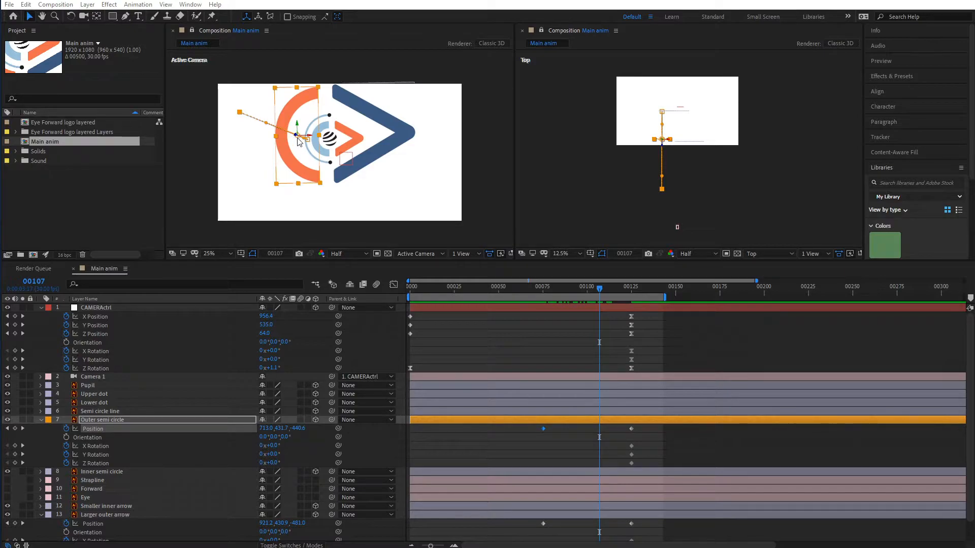
# At frame 125, reposition the Outer semi circle's anchor point to the middle of its right edge with RepositionAnchorPoint.
pyautogui.moveTo(614, 291); pyautogui.dragTo(633, 294)
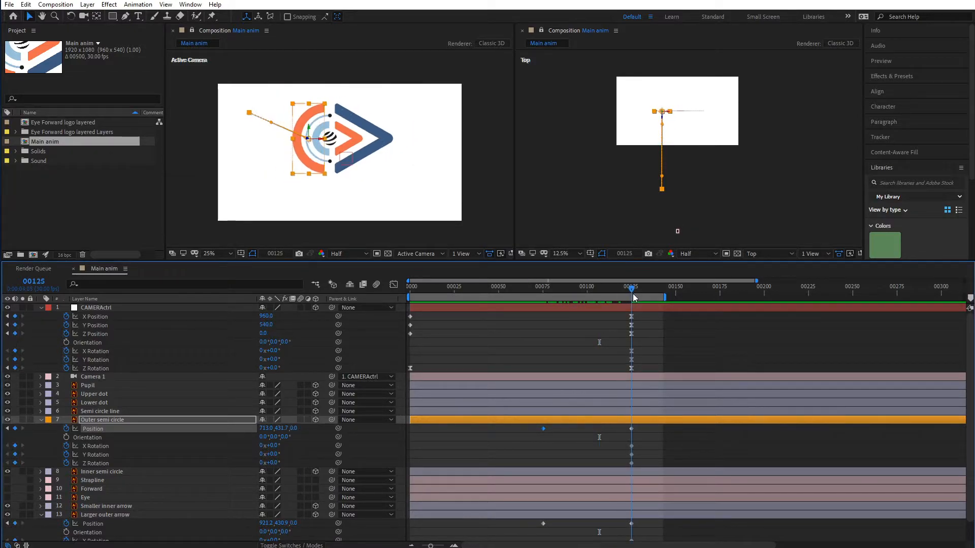
pyautogui.click(486, 174)
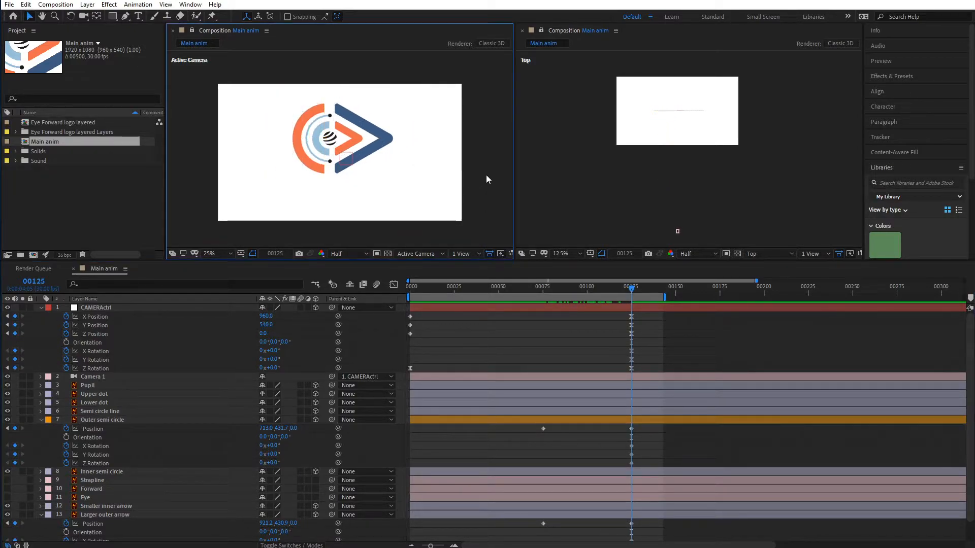
pyautogui.press('.')
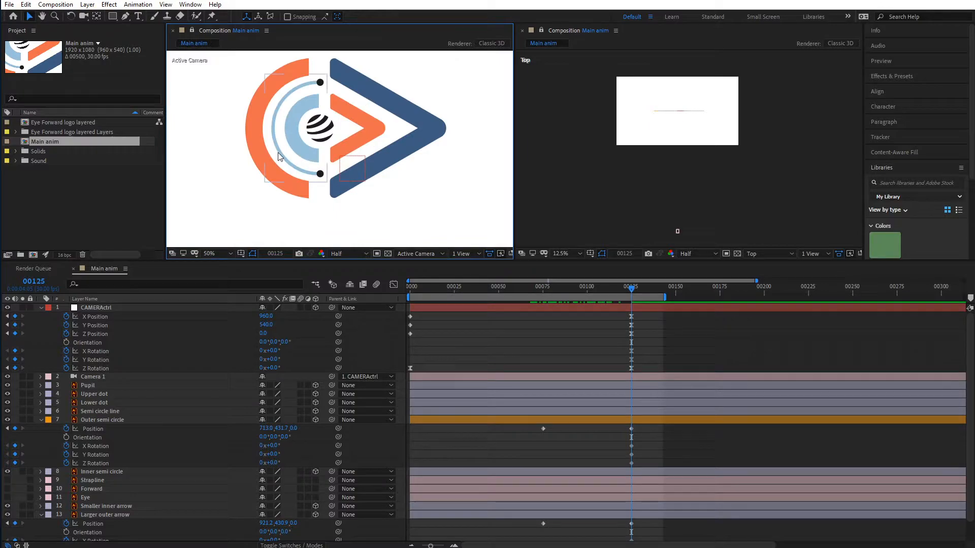
pyautogui.click(663, 419)
pyautogui.moveTo(75, 1); pyautogui.dragTo(76, 159)
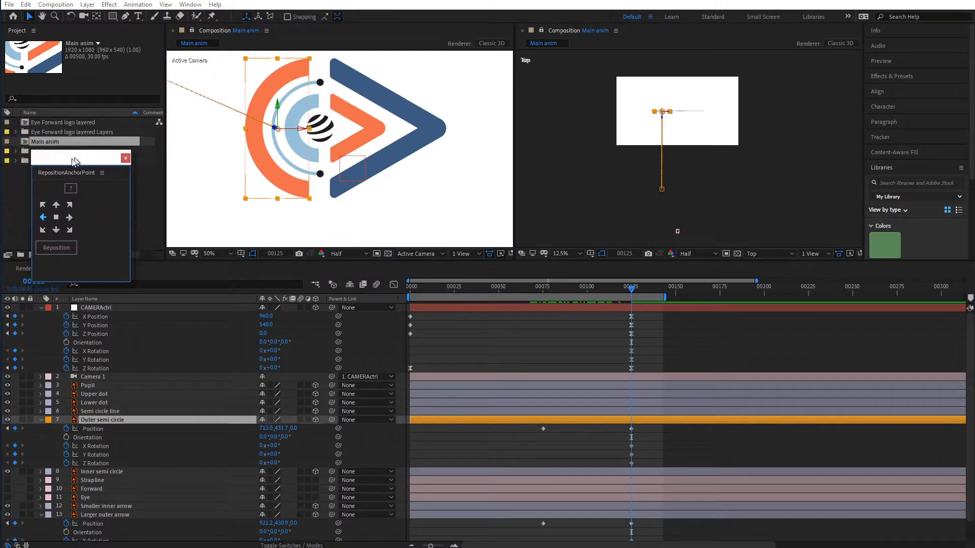
pyautogui.click(59, 249)
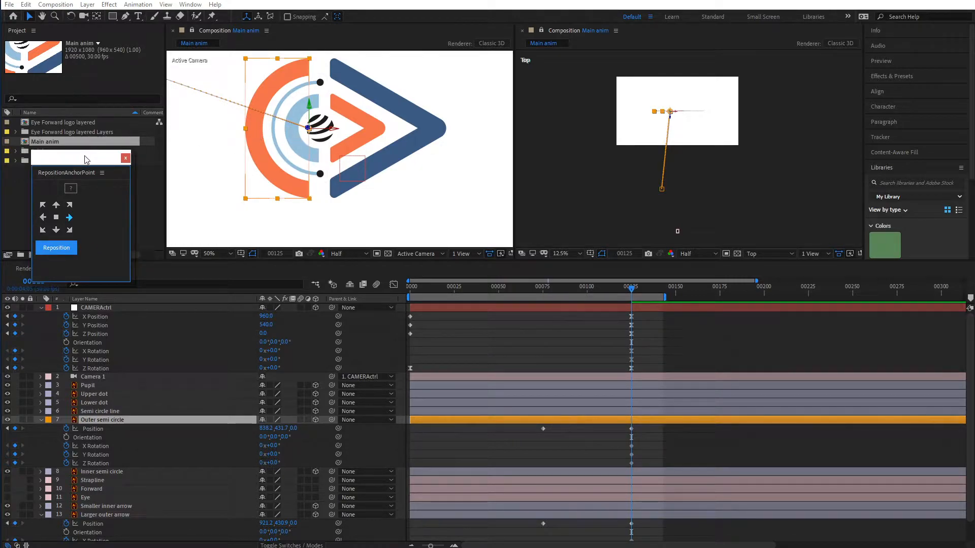
pyautogui.moveTo(86, 159); pyautogui.dragTo(0, 164)
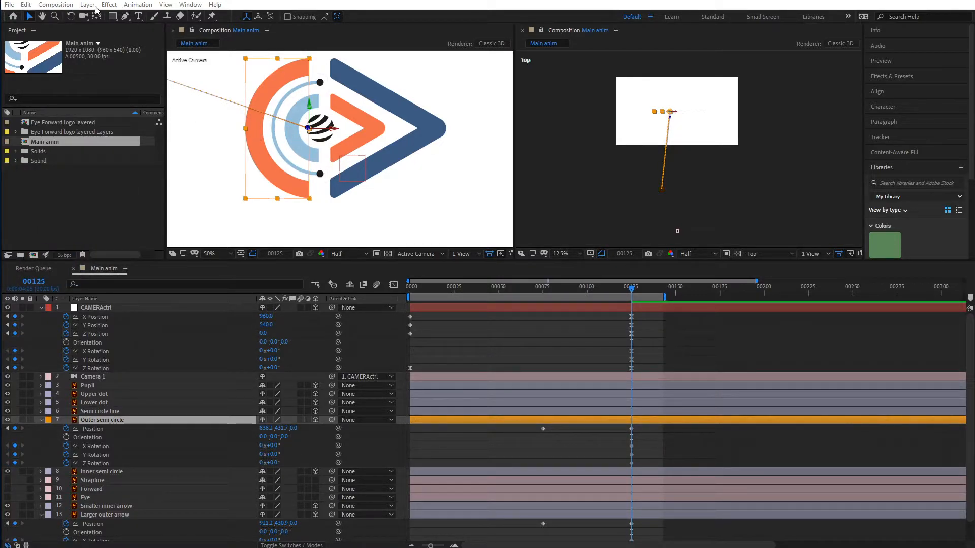
# At frame 75, set the second viewer to Custom View 1, enlarged to 25% with the logo layers brought into view.
pyautogui.click(542, 302)
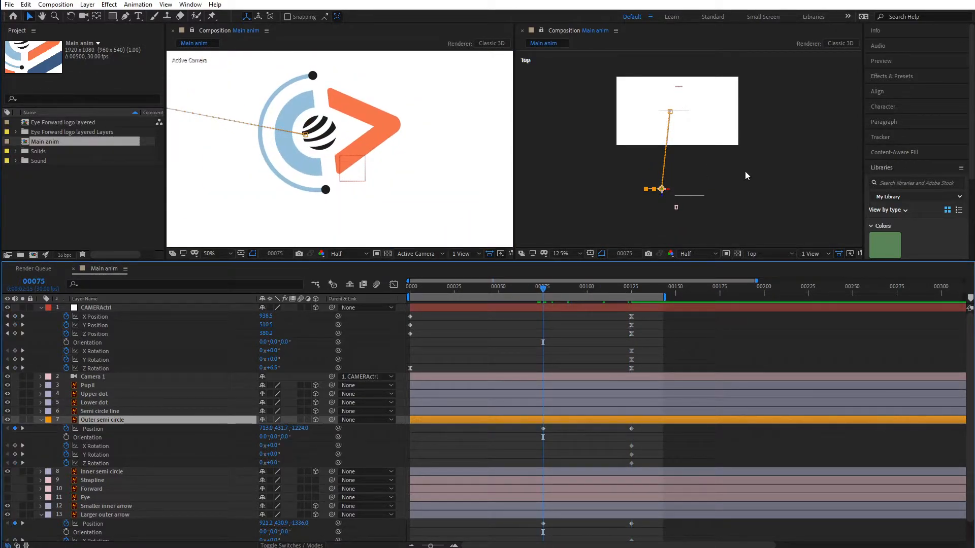
pyautogui.click(769, 177)
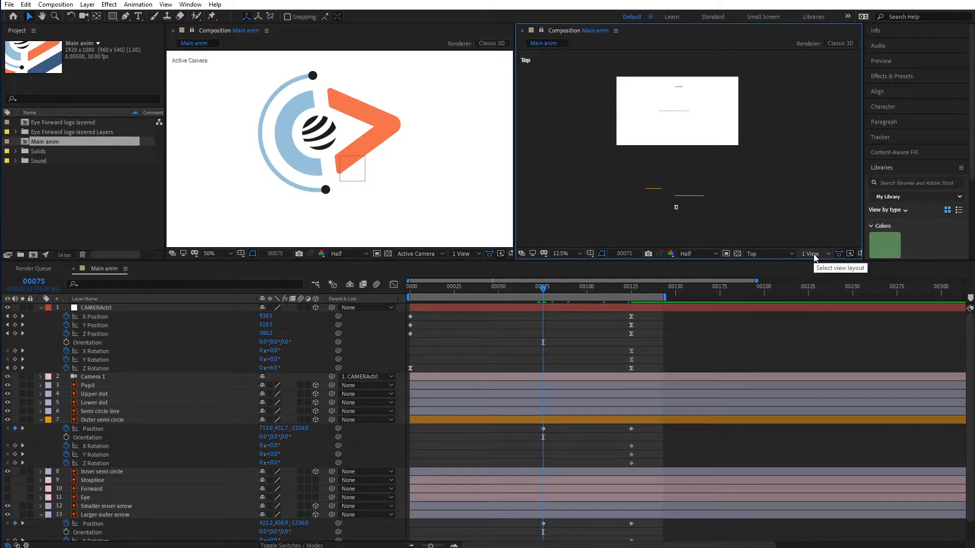
pyautogui.click(778, 254)
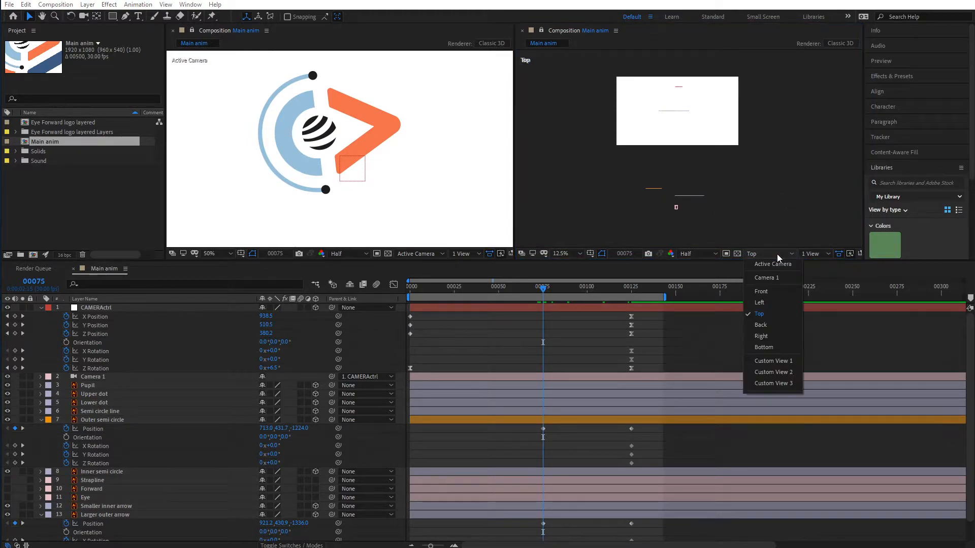
pyautogui.click(784, 355)
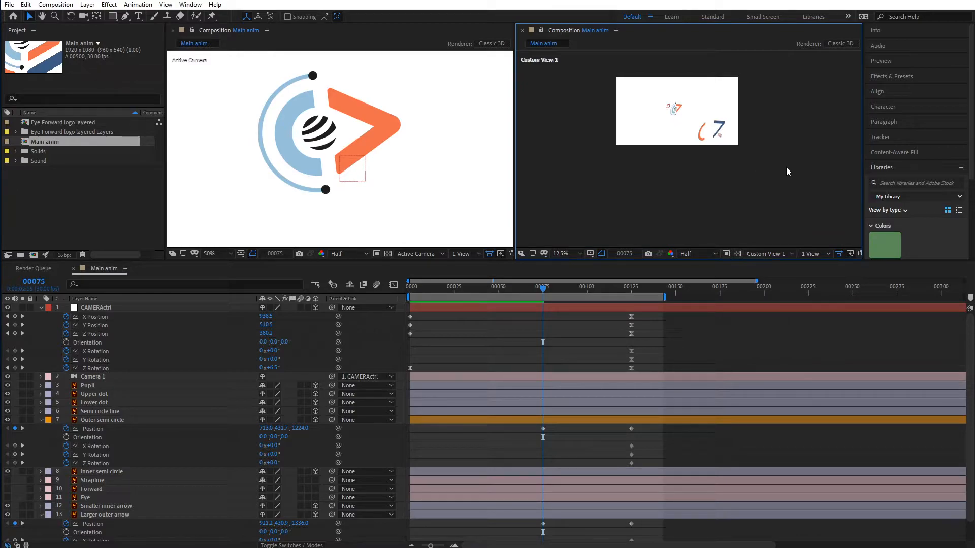
pyautogui.press('.')
pyautogui.press('h')
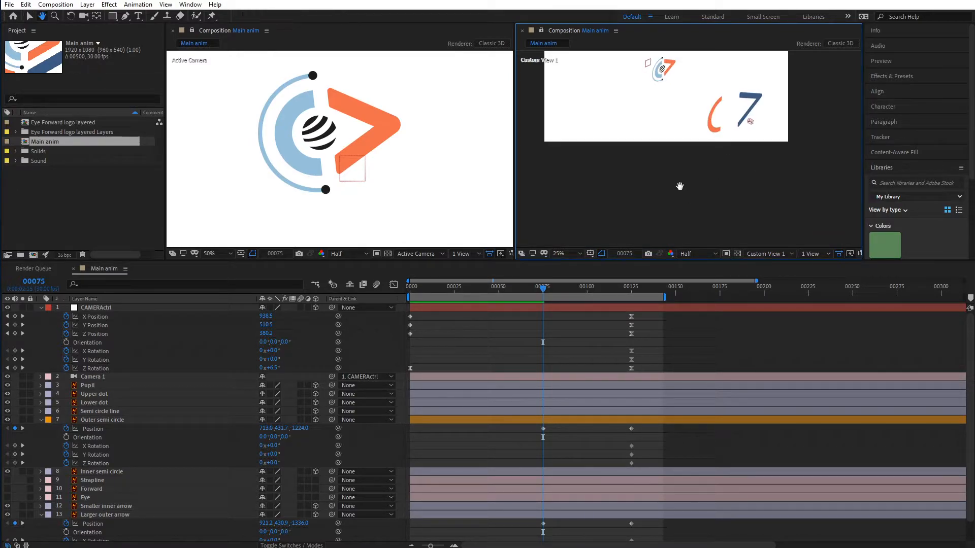
pyautogui.moveTo(679, 186); pyautogui.dragTo(653, 251)
pyautogui.press('v')
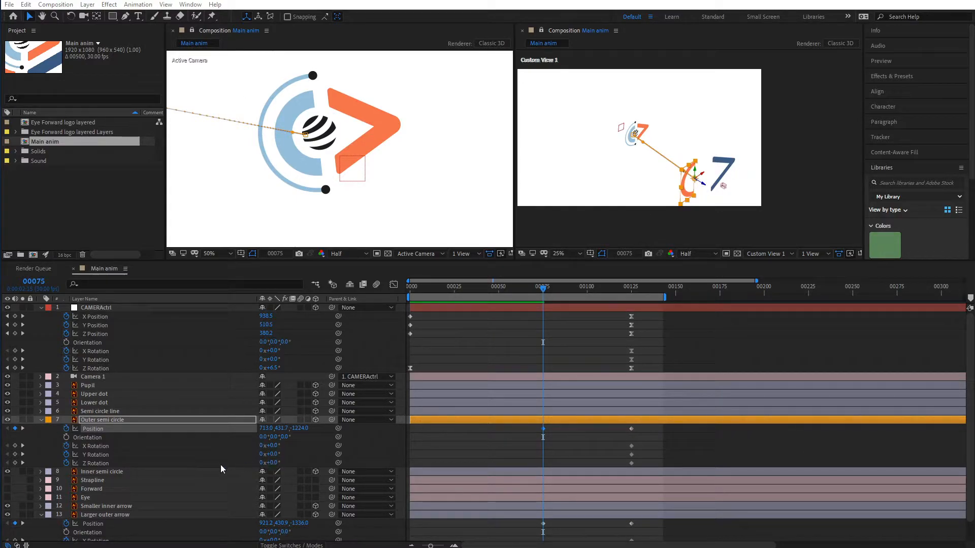
# At frame 75, set the Outer semi circle's Z Rotation to 204° and Position to about 610.4, 385.9, -1304.9, and scrub through the move.
pyautogui.moveTo(280, 464); pyautogui.dragTo(371, 460)
pyautogui.moveTo(552, 289)
pyautogui.mouseDown()
pyautogui.moveTo(650, 300)
pyautogui.moveTo(547, 306)
pyautogui.mouseUp()
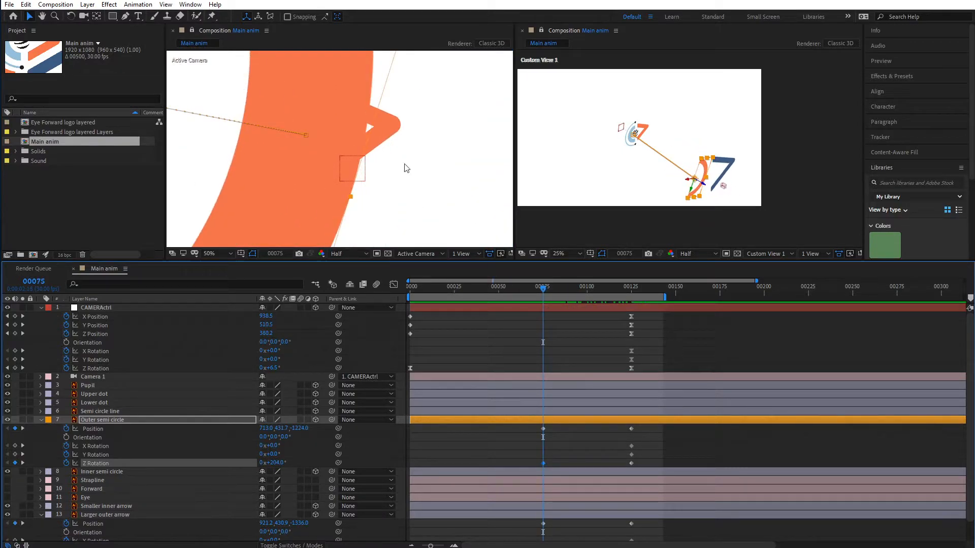
pyautogui.moveTo(706, 188); pyautogui.dragTo(713, 194)
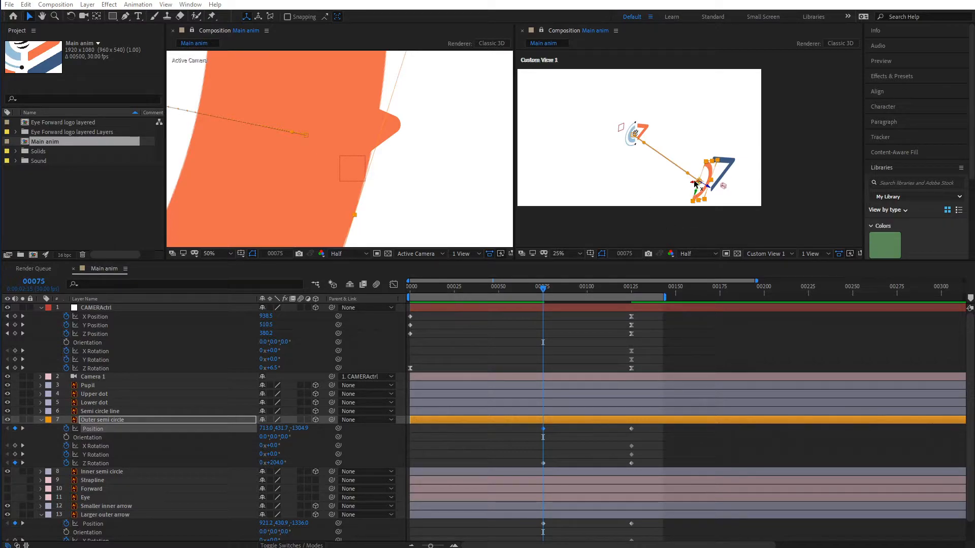
pyautogui.moveTo(695, 186); pyautogui.dragTo(677, 187)
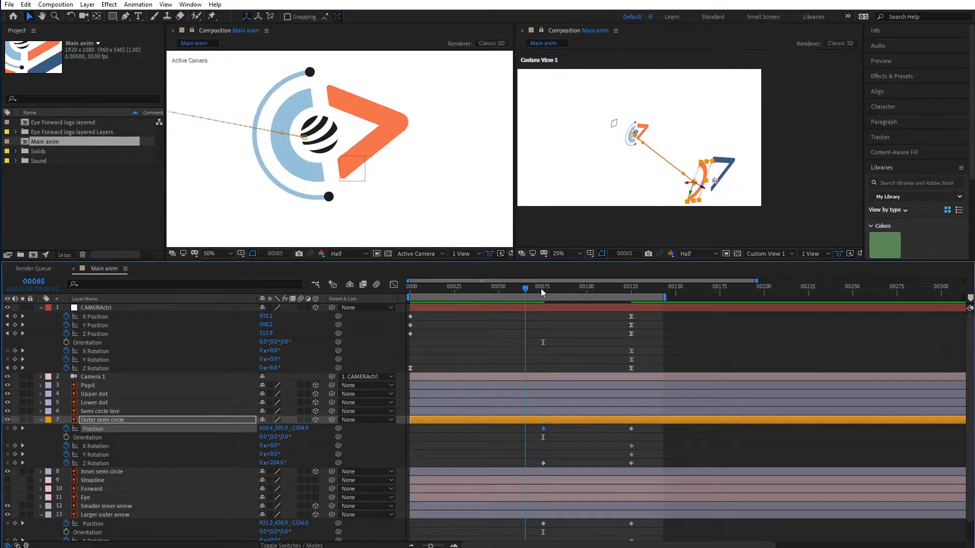
pyautogui.moveTo(541, 288); pyautogui.dragTo(612, 300)
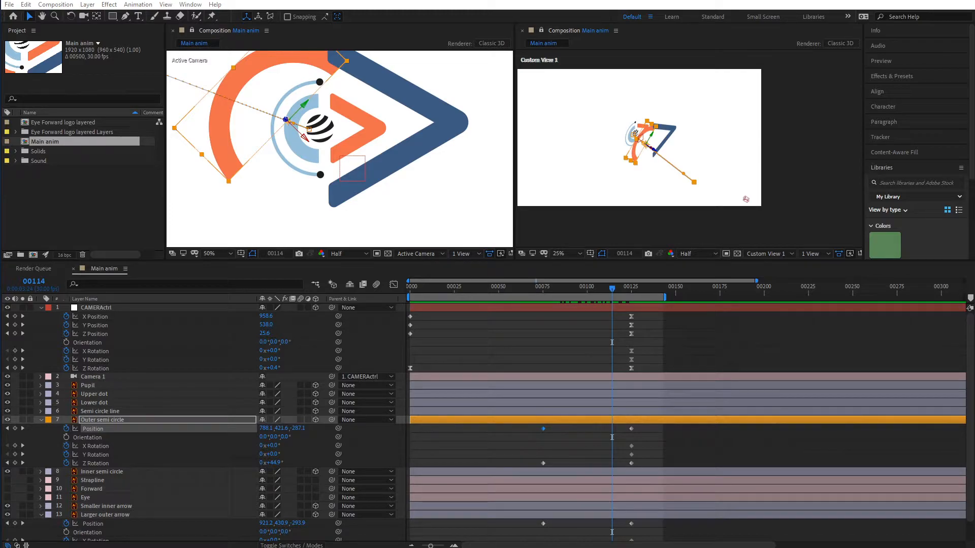
# Change the Semi circle line layer's label colour to Blue.
pyautogui.click(300, 145)
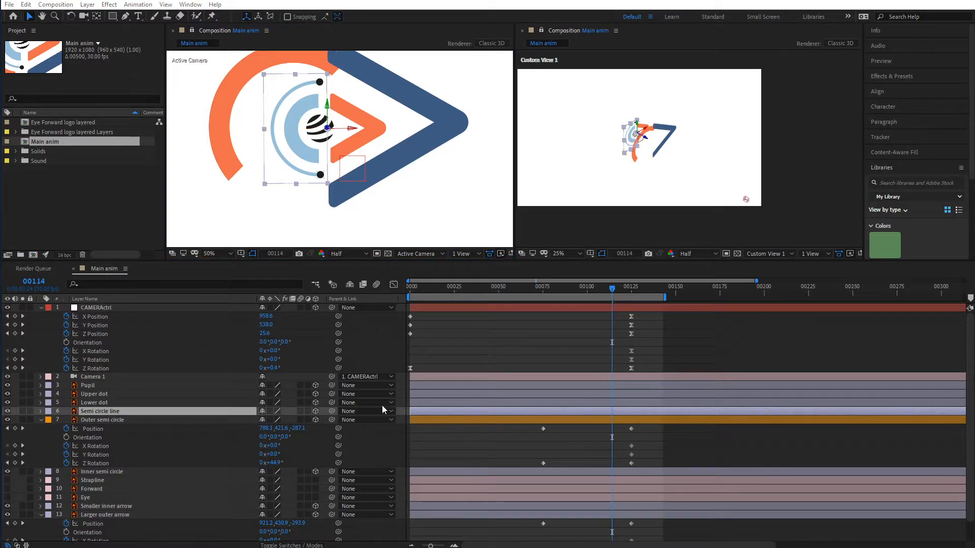
pyautogui.click(48, 411)
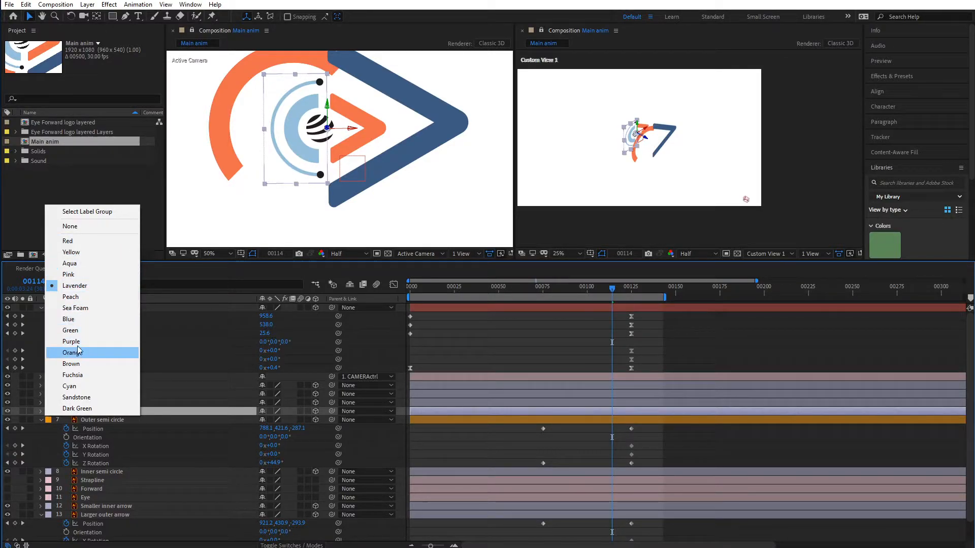
pyautogui.click(74, 319)
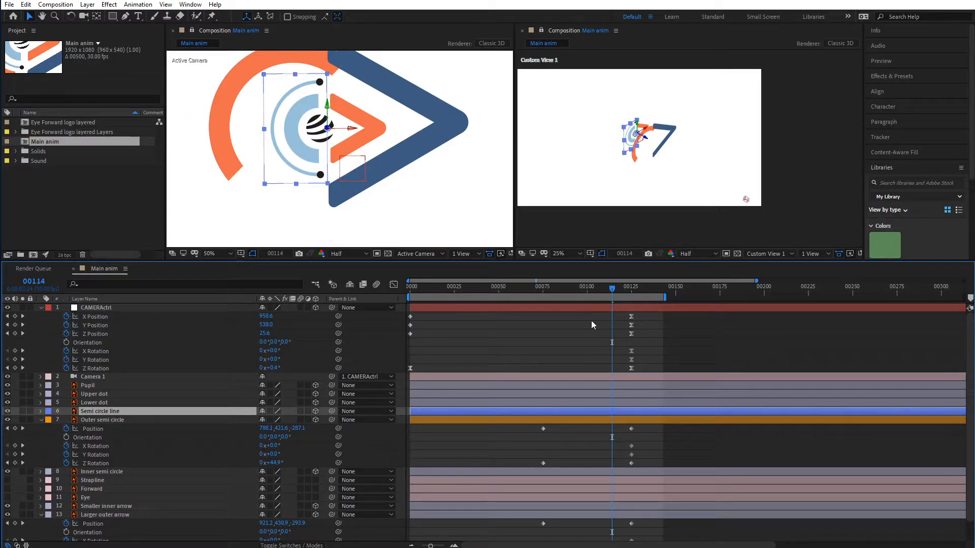
pyautogui.press('p')
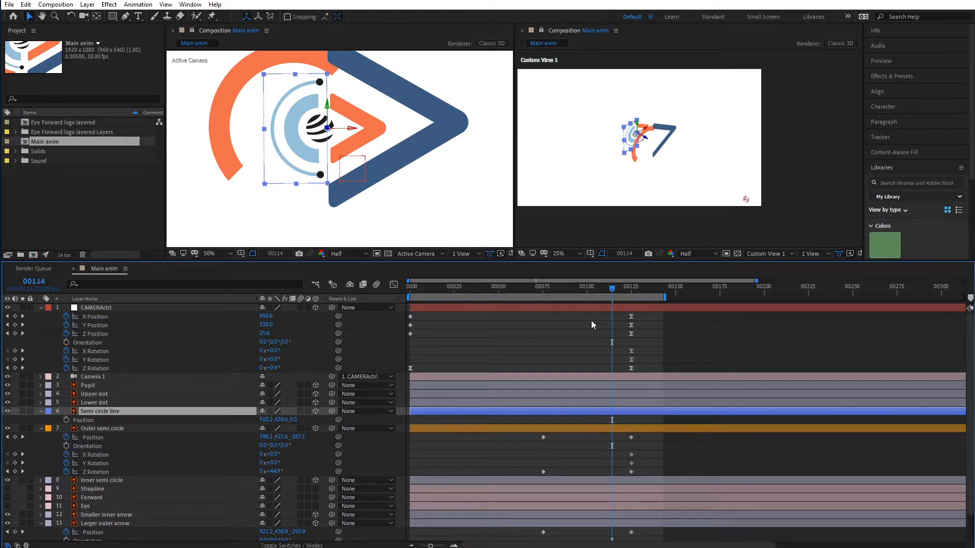
pyautogui.hotkey('shift', 'r')
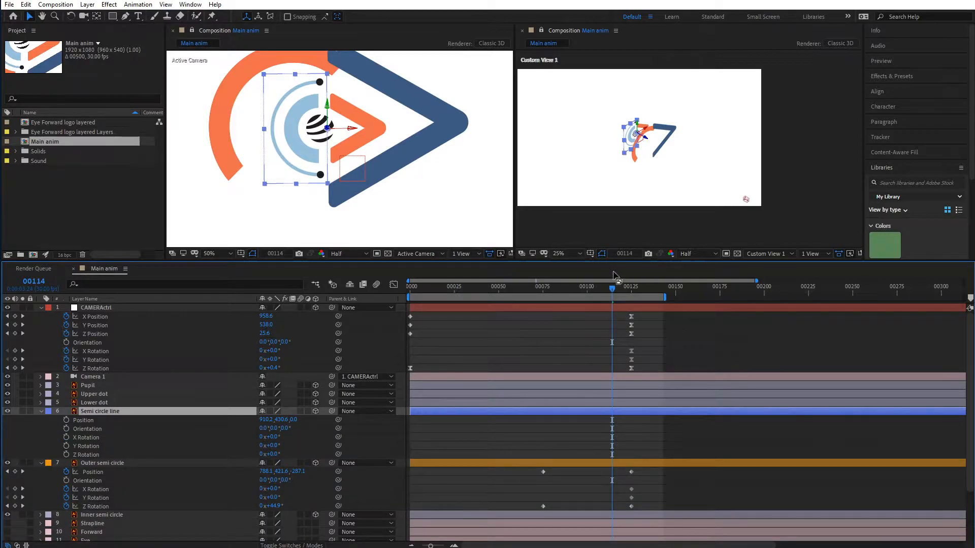
pyautogui.click(630, 288)
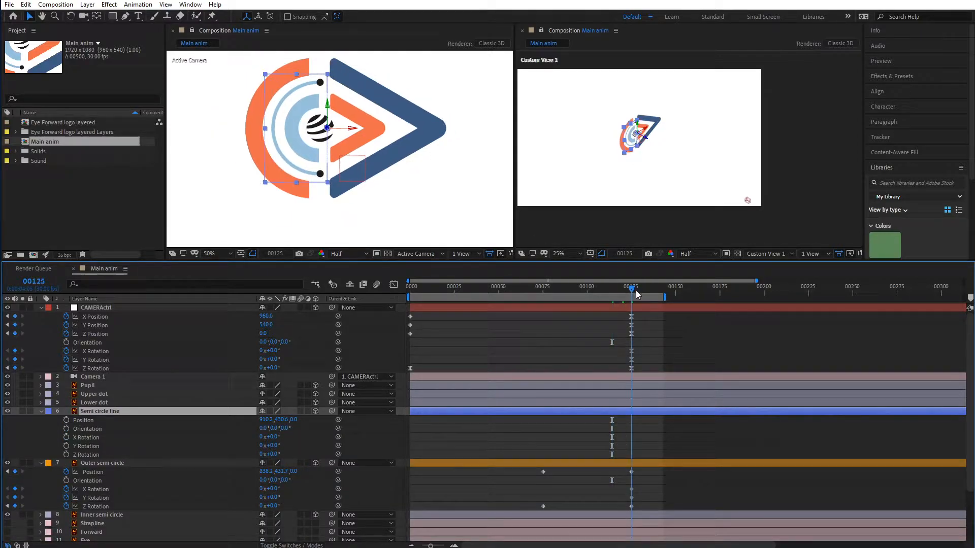
pyautogui.click(66, 421)
pyautogui.click(65, 438)
pyautogui.click(66, 455)
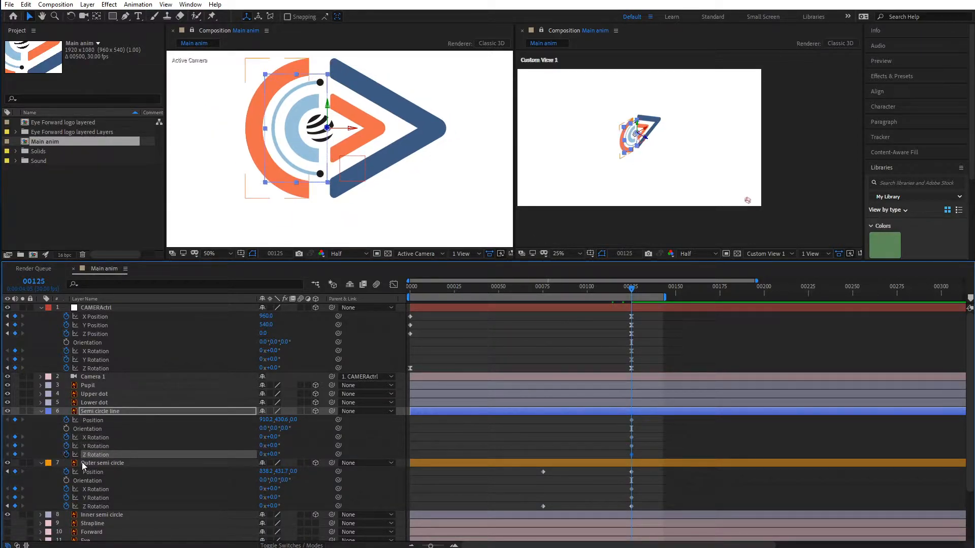
pyautogui.moveTo(632, 290); pyautogui.dragTo(533, 307)
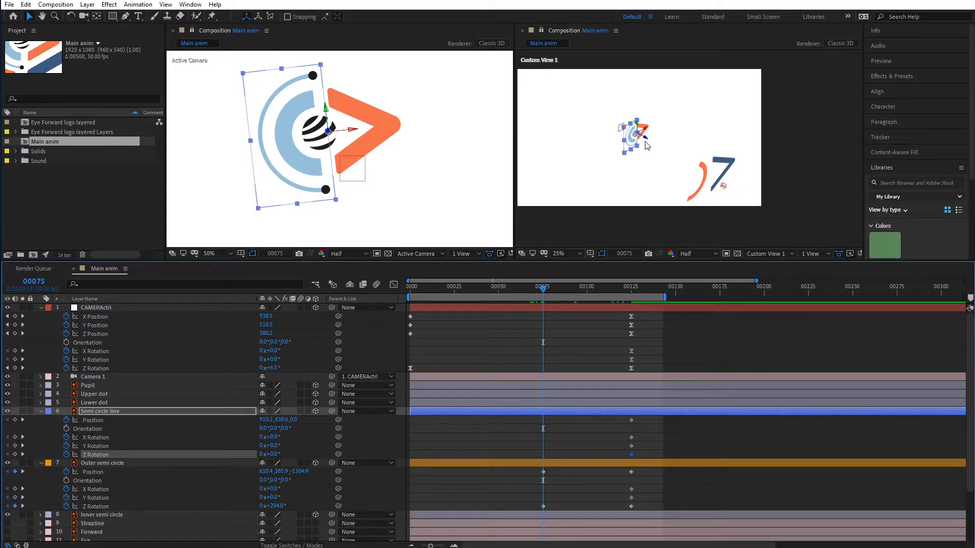
pyautogui.moveTo(648, 143); pyautogui.dragTo(711, 171)
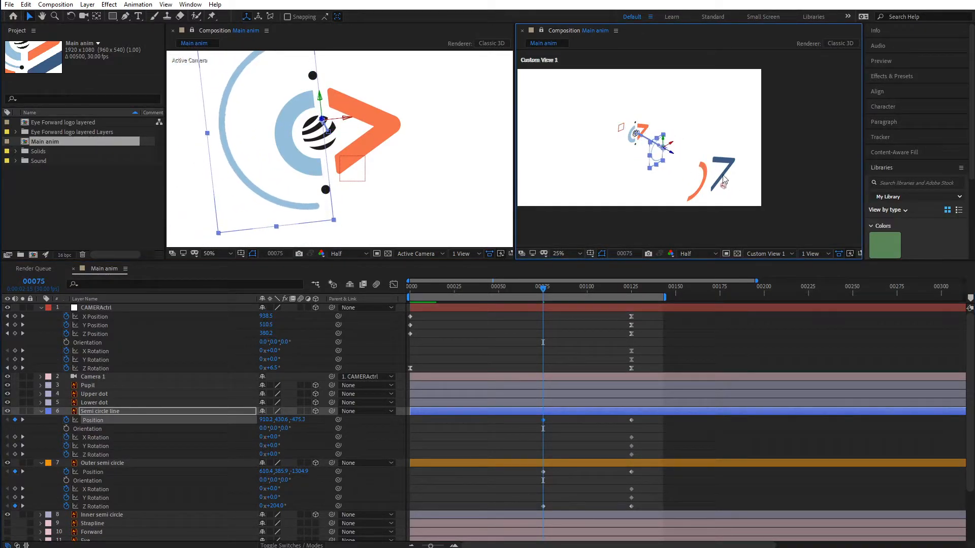
pyautogui.hotkey('ctrl', 'z')
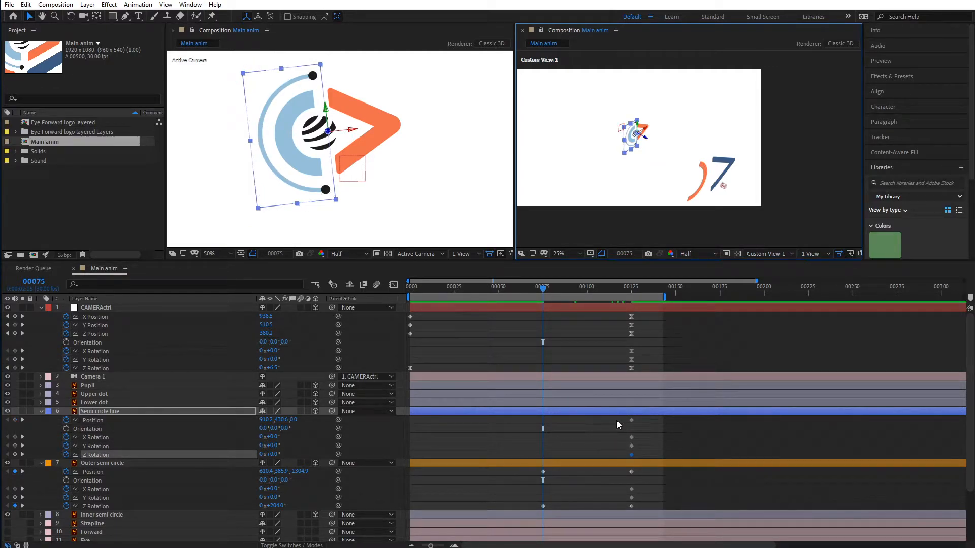
pyautogui.moveTo(616, 420); pyautogui.dragTo(650, 455)
pyautogui.press('Delete')
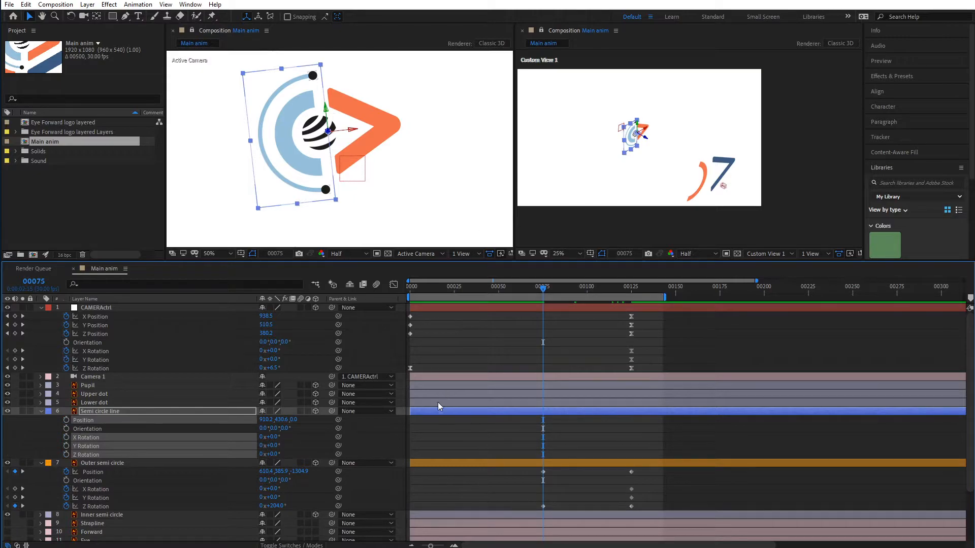
pyautogui.click(126, 412)
pyautogui.click(41, 412)
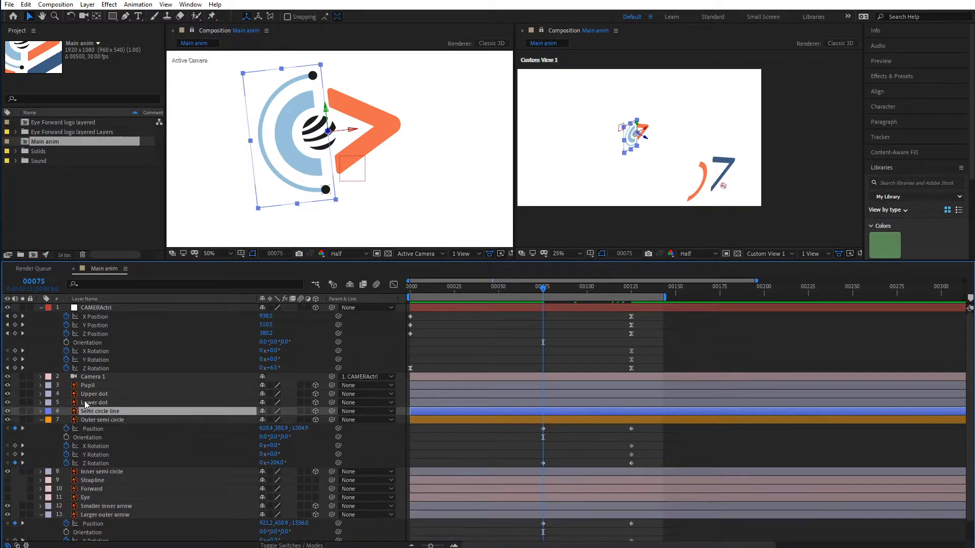
# Try shifting the Semi circle line sideways at frame 75, undo the move, and hide the layer.
pyautogui.click(106, 420)
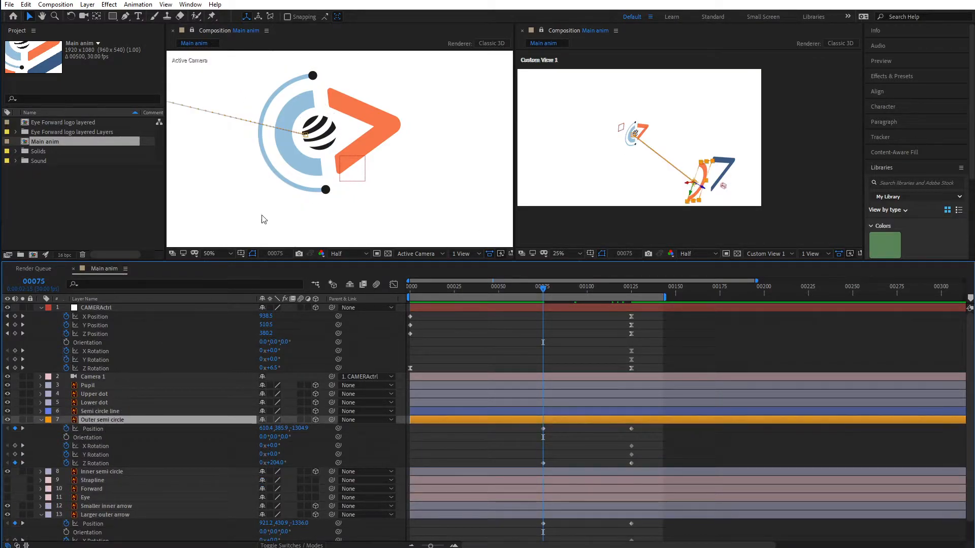
pyautogui.click(297, 162)
pyautogui.moveTo(350, 131); pyautogui.dragTo(363, 130)
pyautogui.hotkey('ctrl', 'z')
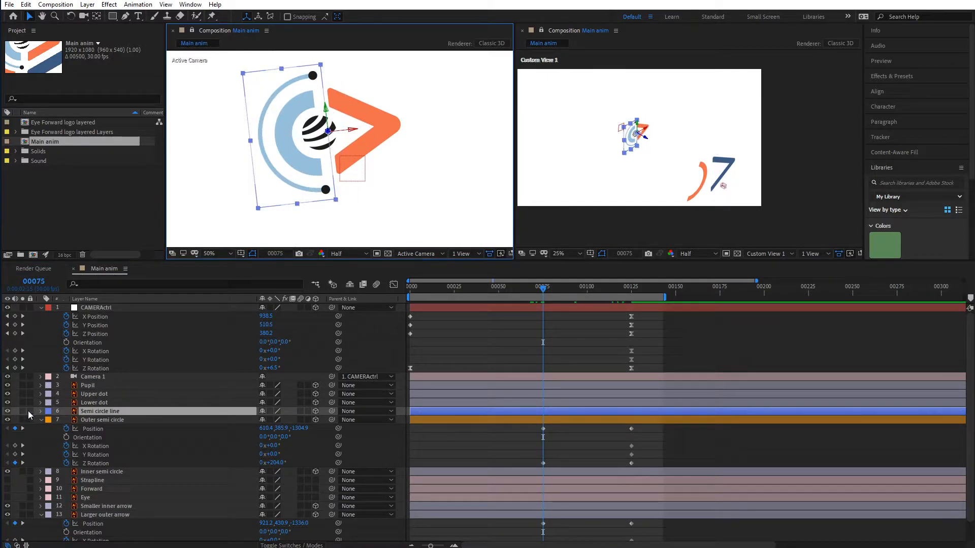
pyautogui.click(7, 411)
# Keyframe the Inner semi circle's Position and X, Y and Z Rotation at frame 125.
pyautogui.click(289, 157)
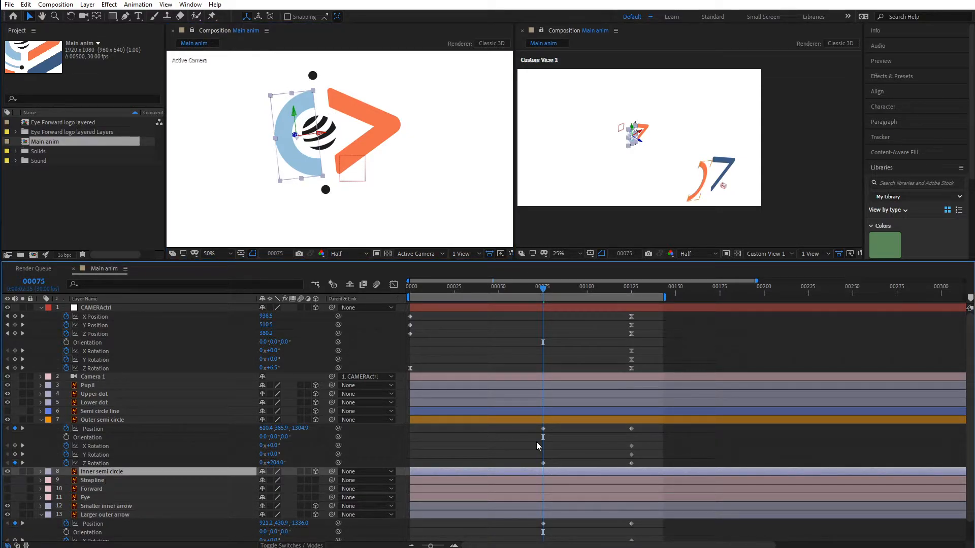
pyautogui.press('p')
pyautogui.hotkey('shift', 'r')
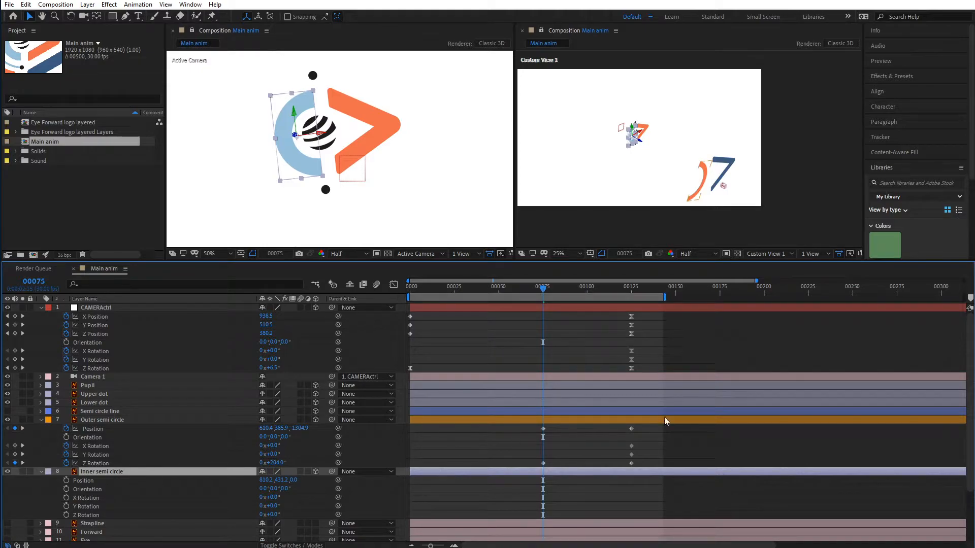
pyautogui.moveTo(599, 286); pyautogui.dragTo(631, 288)
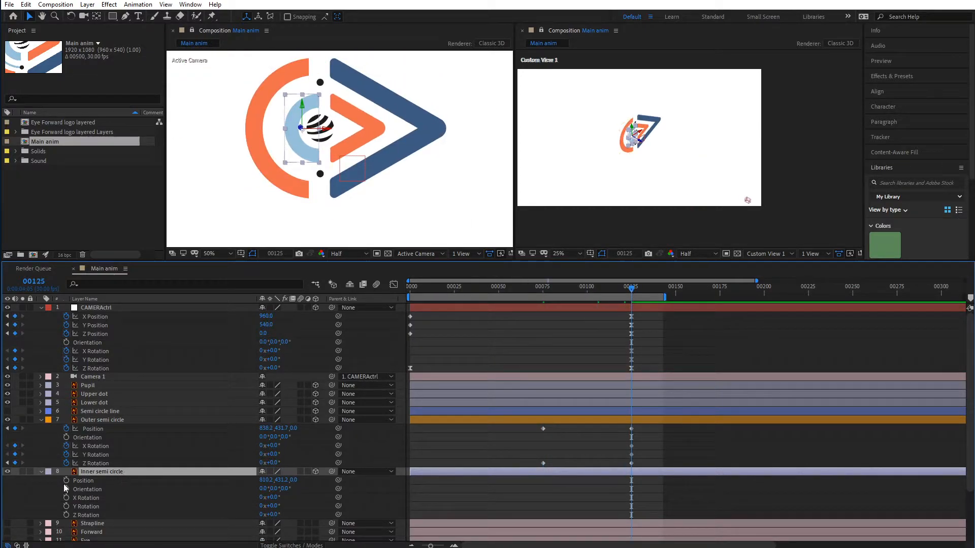
pyautogui.click(66, 480)
pyautogui.click(66, 498)
pyautogui.click(66, 506)
pyautogui.click(66, 515)
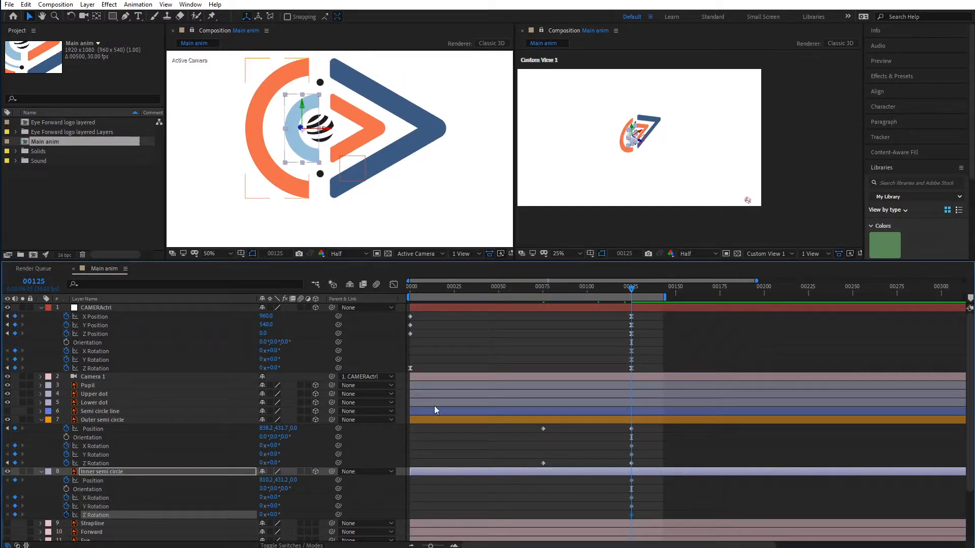
# At frame 75, move the Inner semi circle toward the camera to a Z position of about -1225.9.
pyautogui.click(543, 288)
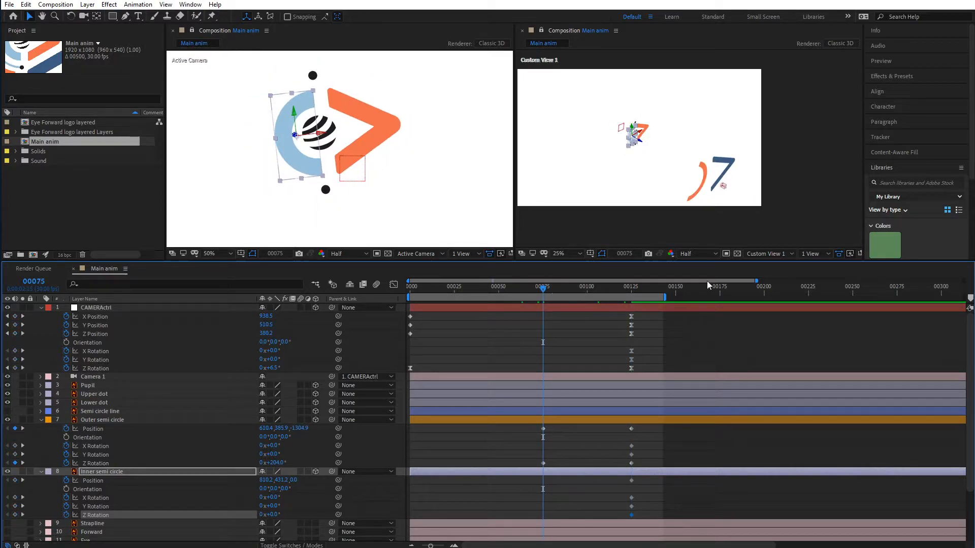
pyautogui.moveTo(642, 146); pyautogui.dragTo(766, 220)
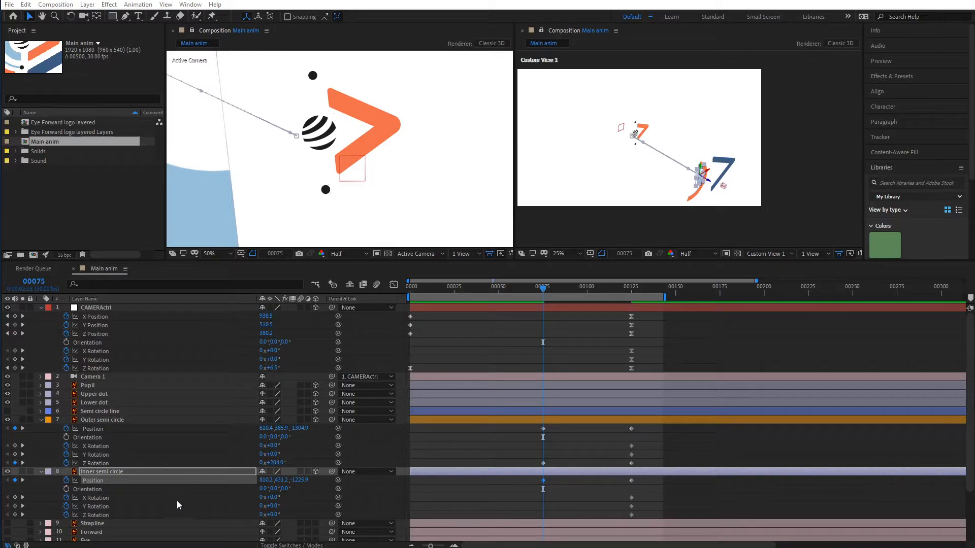
pyautogui.moveTo(270, 515); pyautogui.dragTo(352, 510)
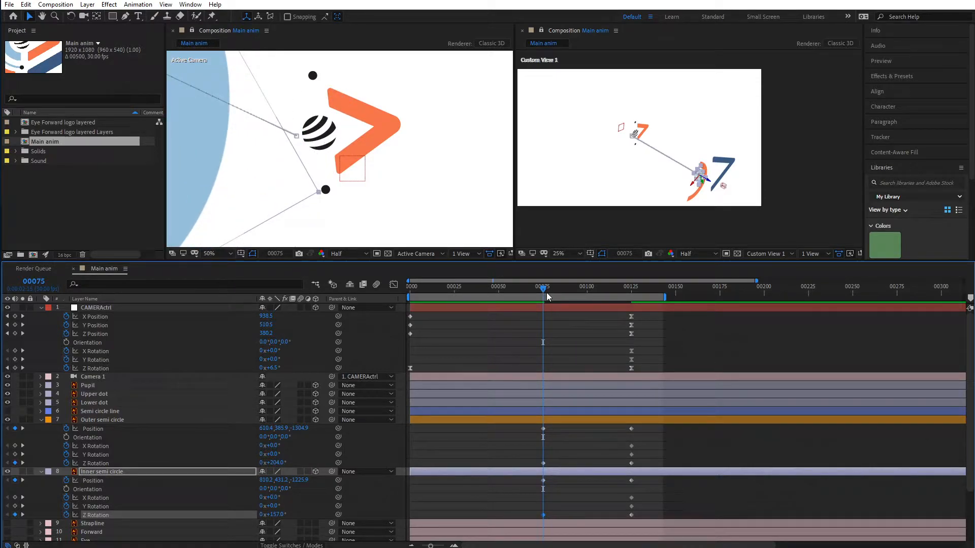
pyautogui.moveTo(545, 290)
pyautogui.mouseDown()
pyautogui.moveTo(632, 296)
pyautogui.moveTo(551, 294)
pyautogui.mouseUp()
pyautogui.press('Delete')
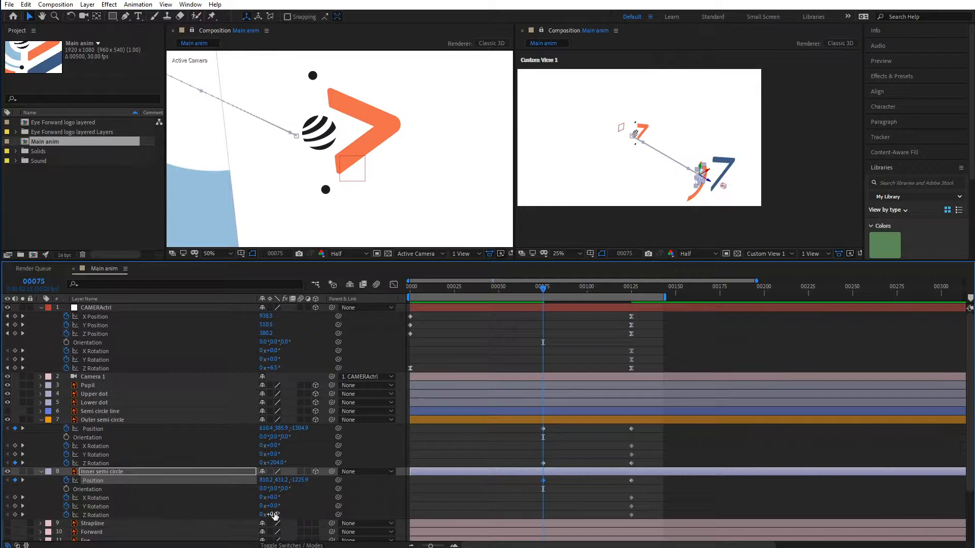
pyautogui.moveTo(274, 515); pyautogui.dragTo(361, 506)
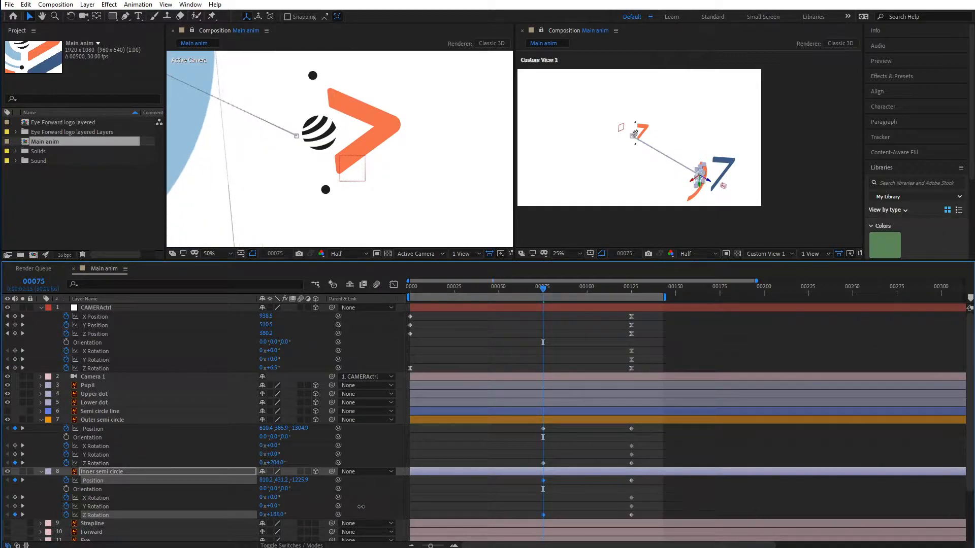
pyautogui.moveTo(548, 287); pyautogui.dragTo(568, 307)
pyautogui.hotkey('ctrl', 'z')
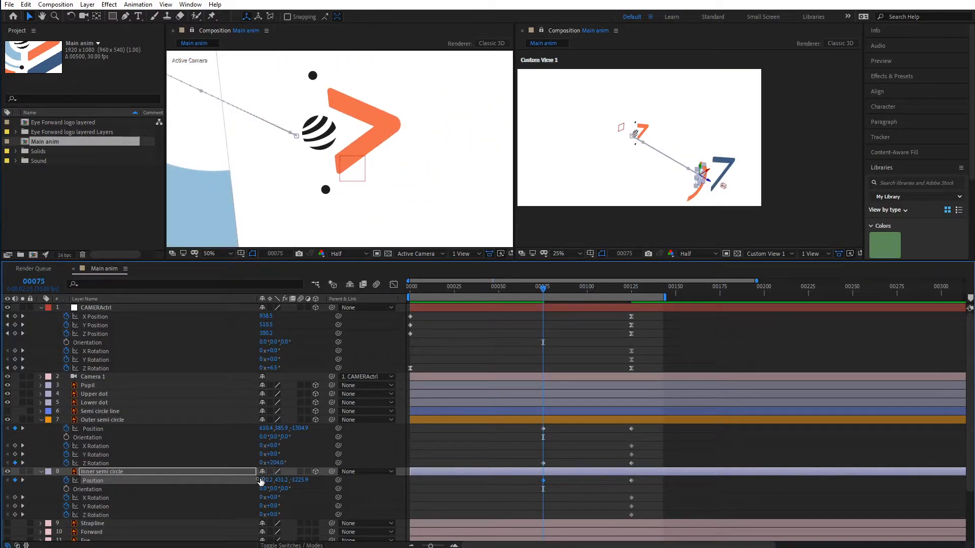
# At frame 75, give the Inner semi circle a negative Z Rotation and scrub through the animation to frame 125.
pyautogui.moveTo(273, 517); pyautogui.dragTo(166, 516)
pyautogui.moveTo(544, 290); pyautogui.dragTo(609, 309)
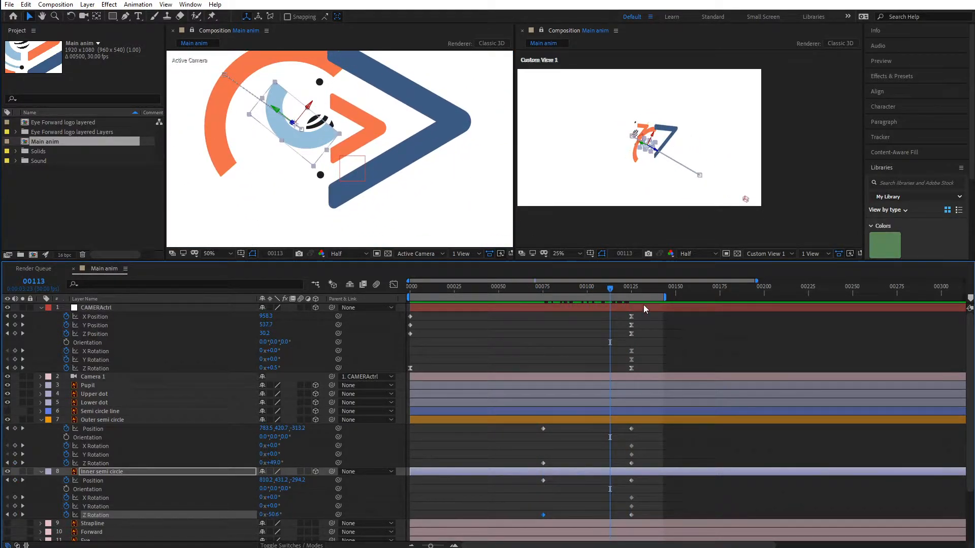
pyautogui.moveTo(542, 289); pyautogui.dragTo(487, 304)
pyautogui.moveTo(567, 308); pyautogui.dragTo(631, 312)
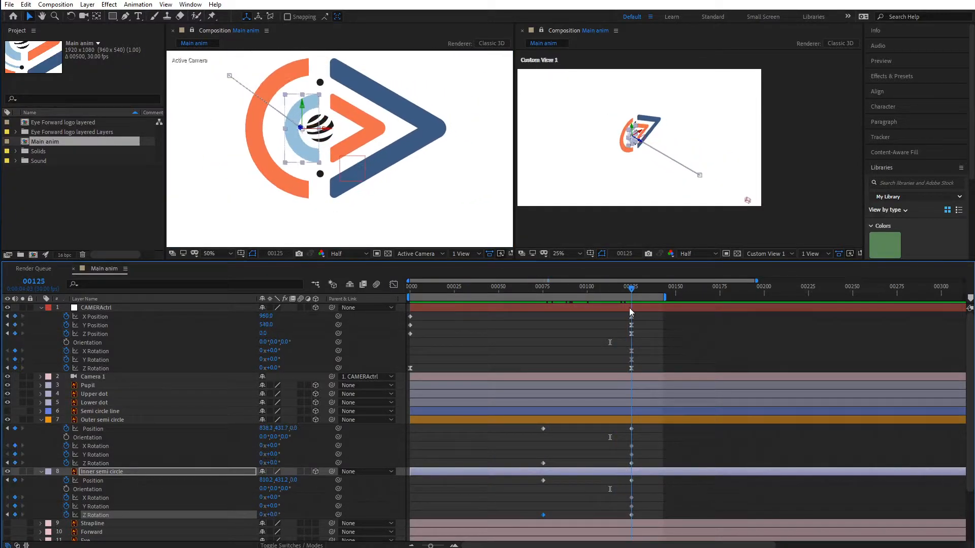
# Switch to the video player, examine the logo pieces in the Eye forward logo sting around 4 seconds, and return to After Effects.
pyautogui.click(370, 130)
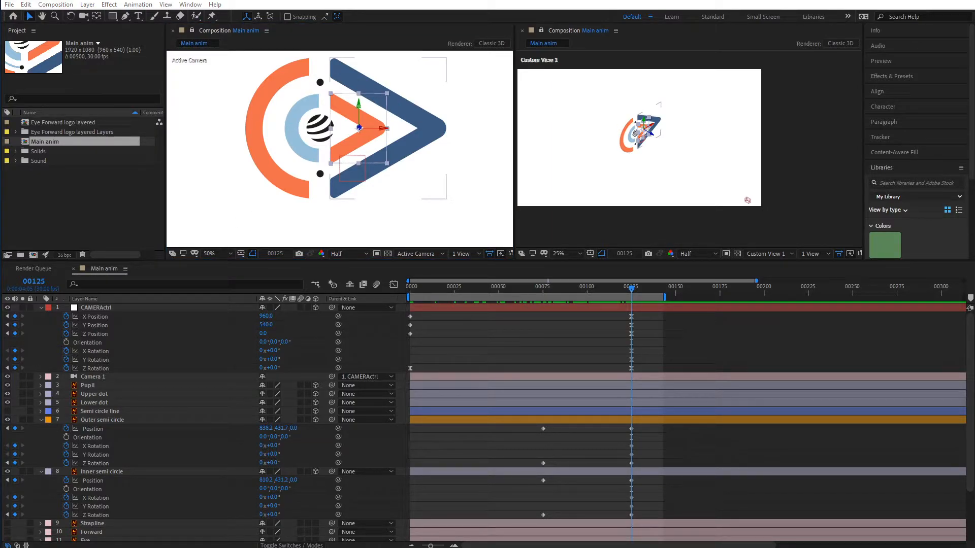
pyautogui.hotkey('alt', 'Tab')
pyautogui.moveTo(250, 473); pyautogui.dragTo(347, 499)
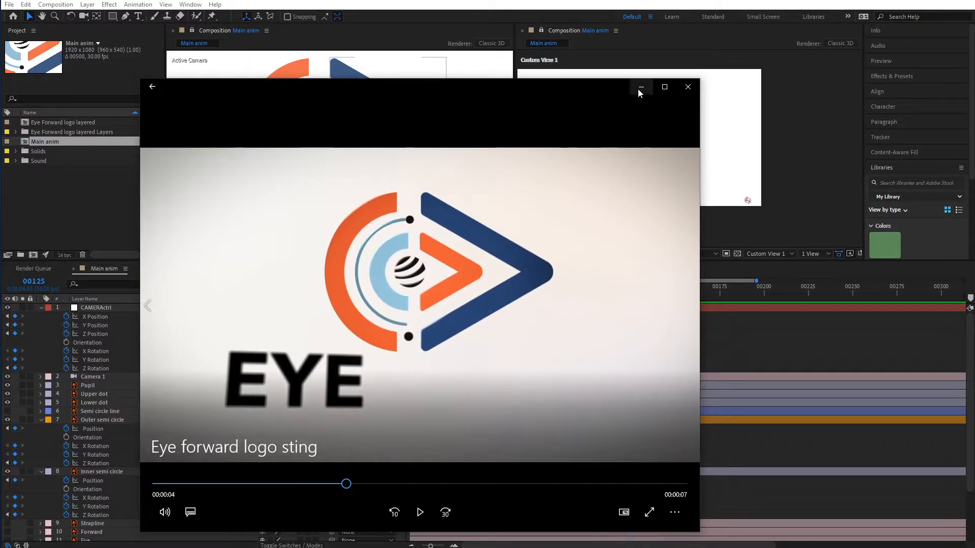
pyautogui.click(641, 87)
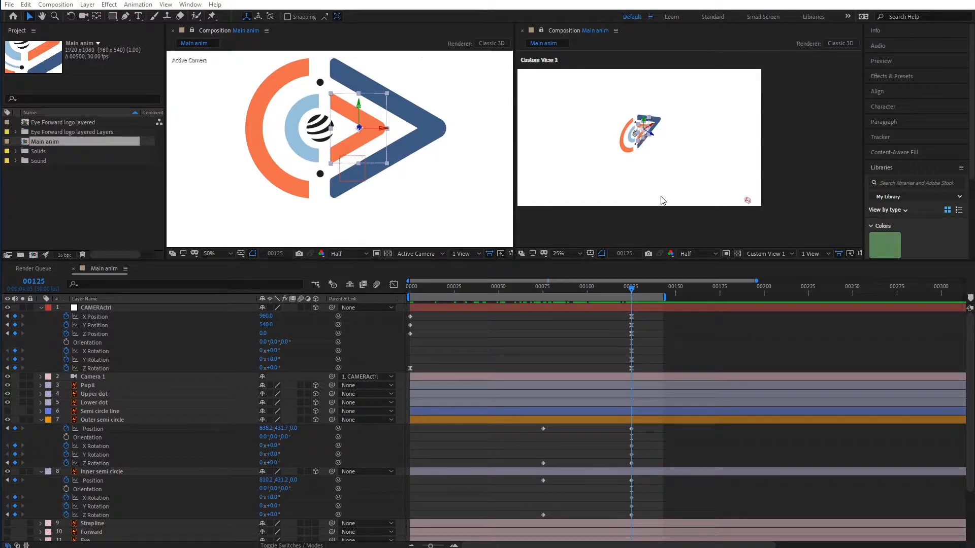
# Clear the layer selection and collapse the CAMERActrl layer's properties.
pyautogui.click(640, 223)
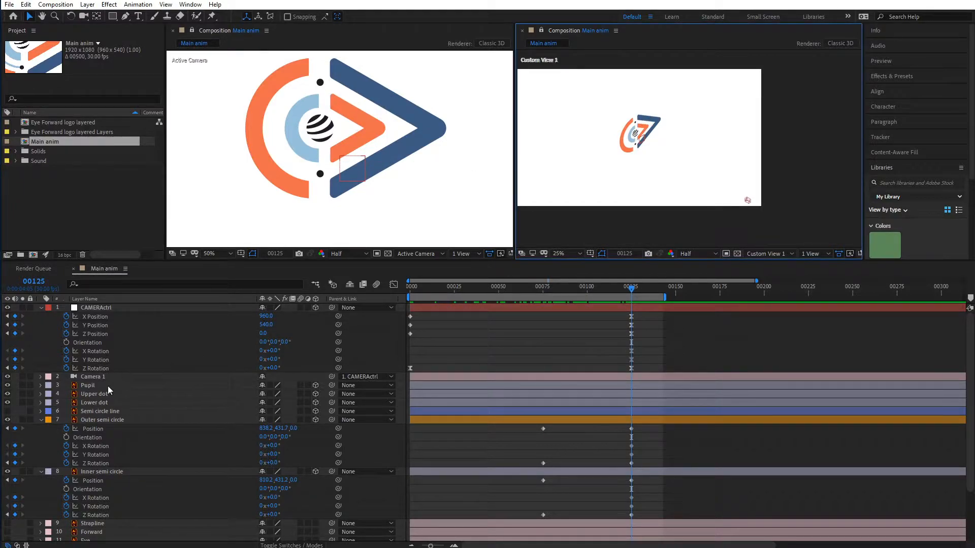
pyautogui.click(41, 307)
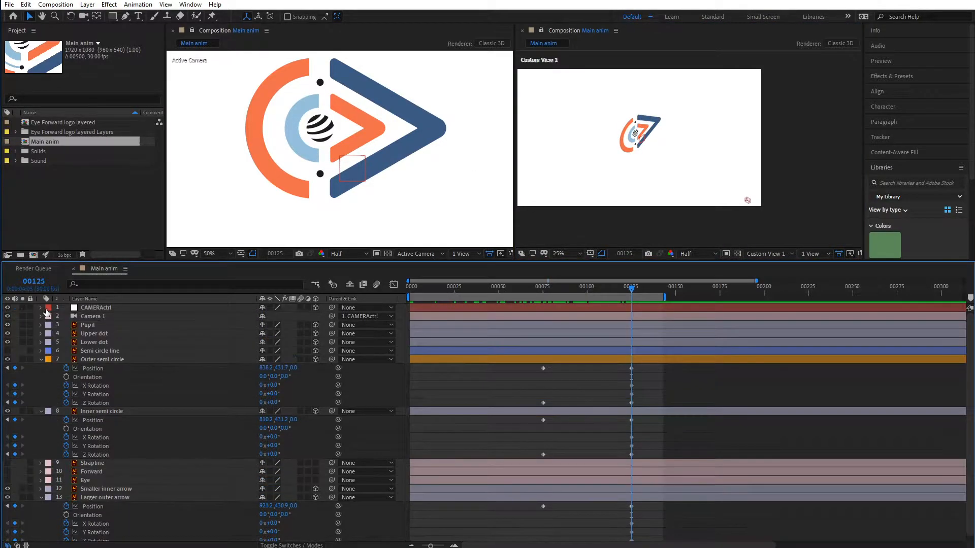
# Collapse the revealed properties of all layers in the Main anim timeline and clear the layer selection.
pyautogui.click(123, 386)
pyautogui.click(543, 421)
pyautogui.hotkey('ctrl', 'a')
pyautogui.press('u')
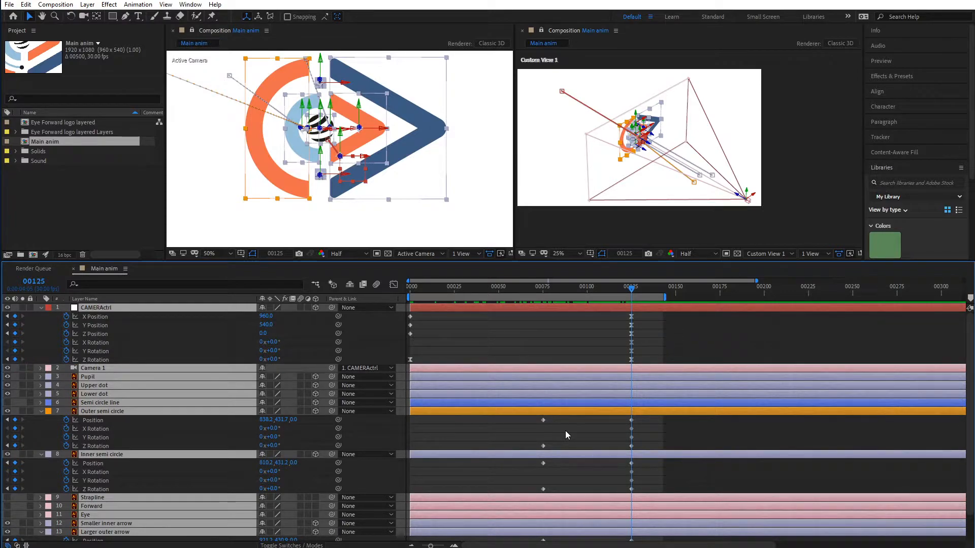
pyautogui.press('u')
pyautogui.click(535, 463)
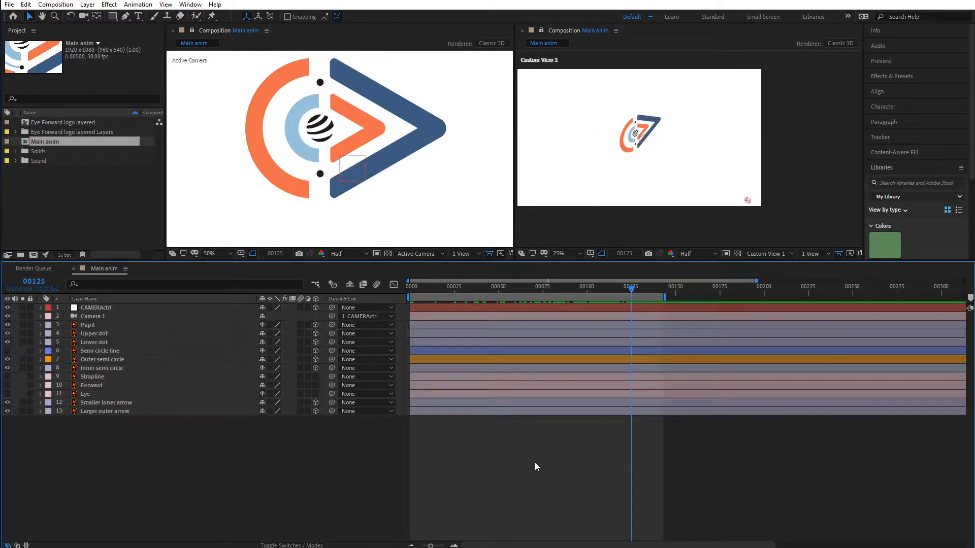
# Change the label colour of the Smaller inner arrow layer to Yellow.
pyautogui.click(137, 402)
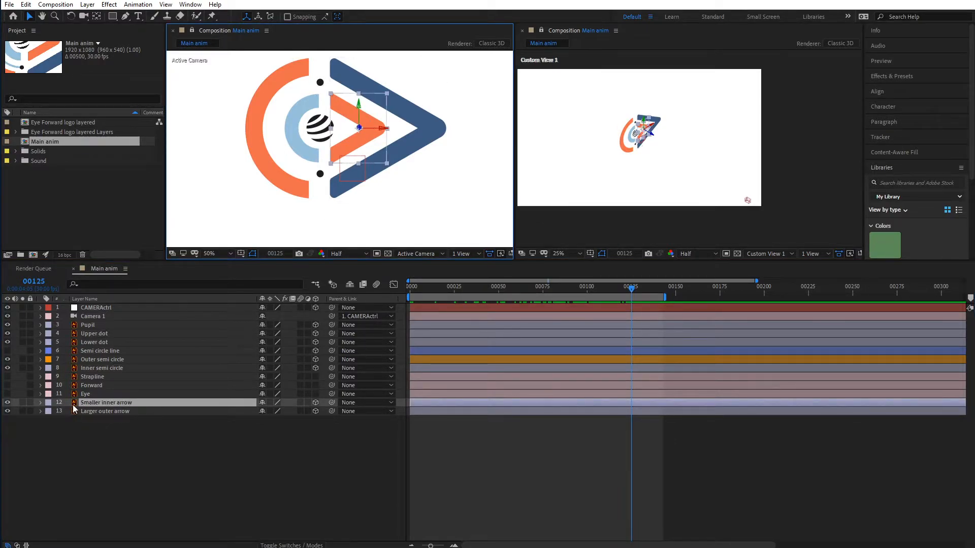
pyautogui.click(48, 403)
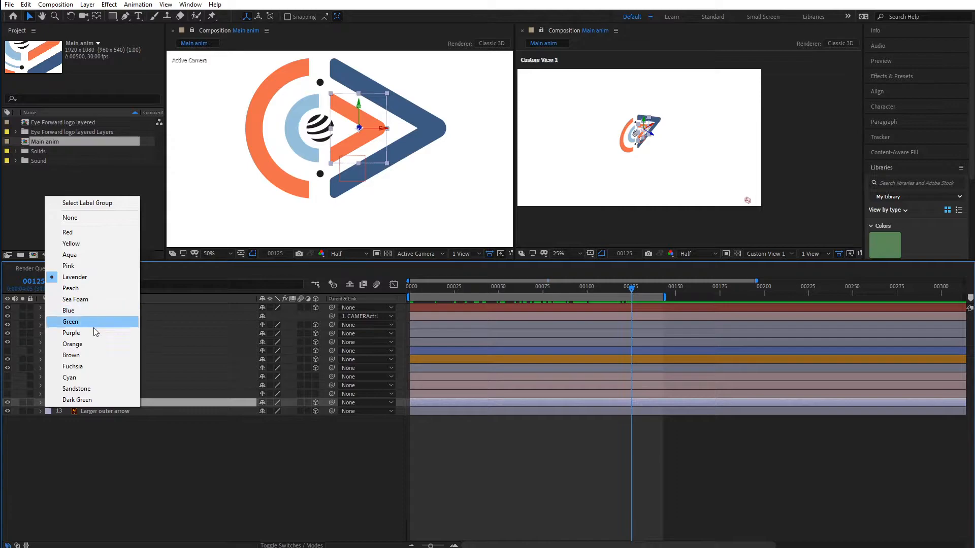
pyautogui.click(78, 244)
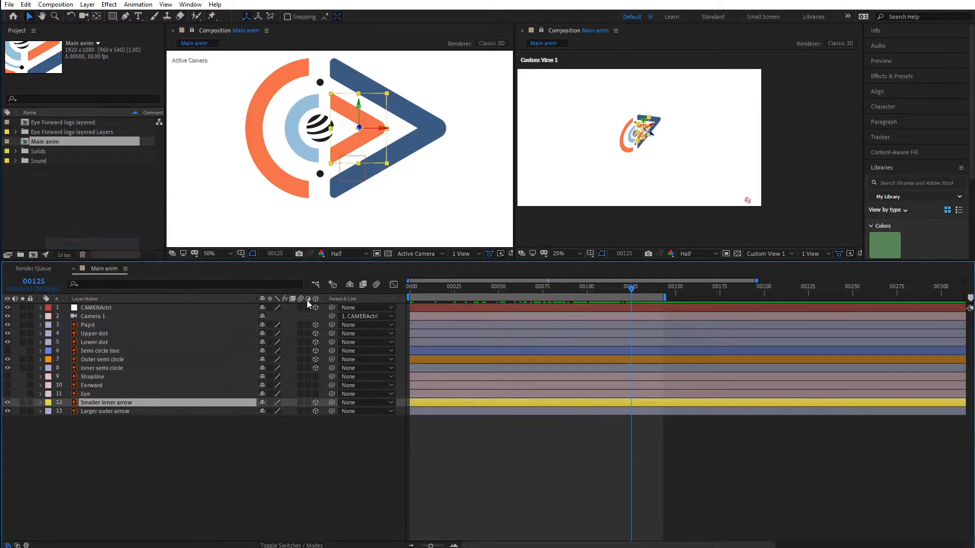
# Reveal the Smaller inner arrow's transform properties and keyframe its Position and X, Y and Z Rotation at frame 125.
pyautogui.press('p')
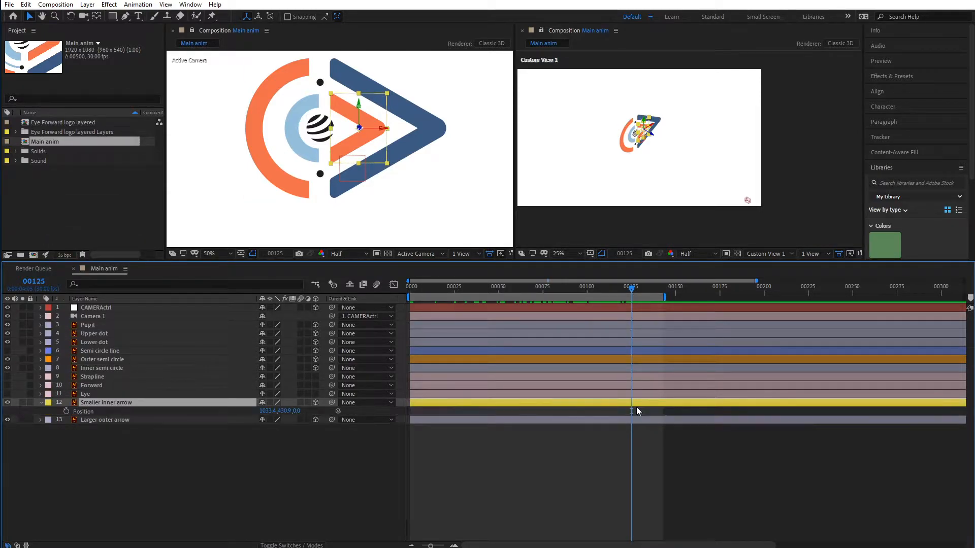
pyautogui.hotkey('shift', 'r')
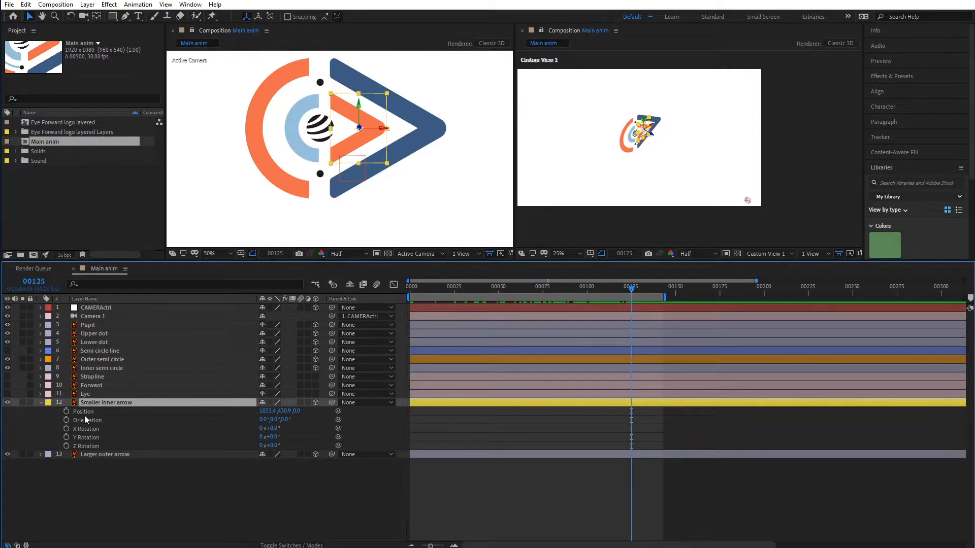
pyautogui.click(66, 411)
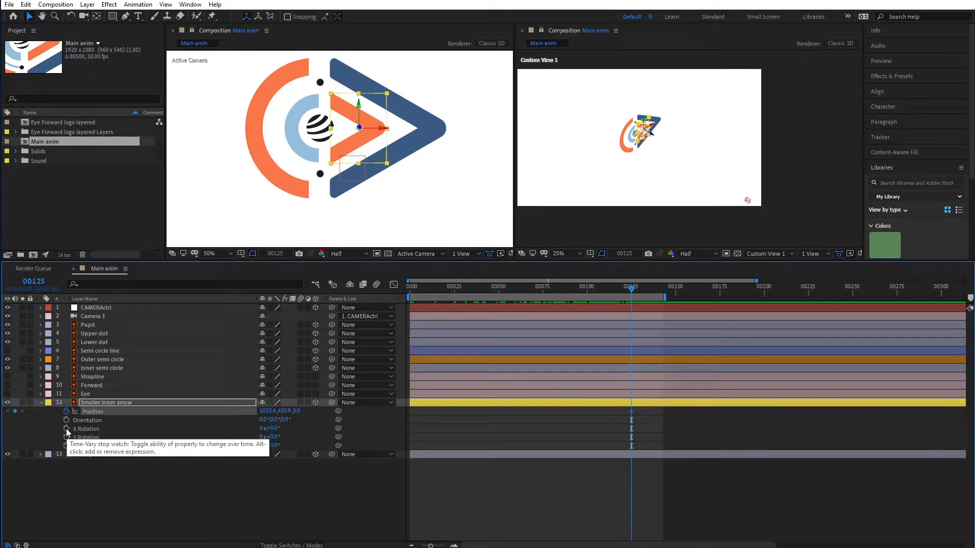
pyautogui.click(66, 428)
pyautogui.click(66, 438)
pyautogui.click(66, 446)
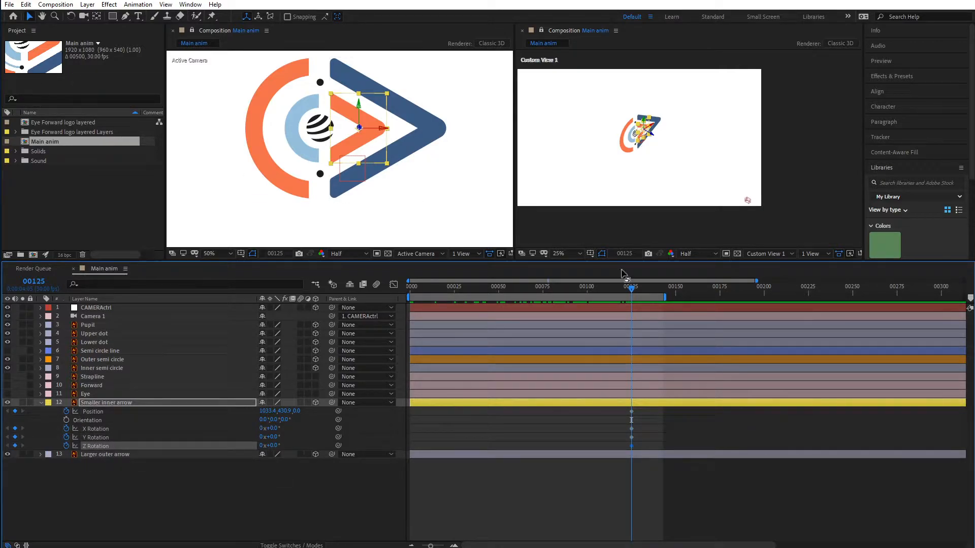
# At frame 45, use the Front view to move the Smaller inner arrow left out of frame to an X position of about -182.6.
pyautogui.moveTo(568, 295); pyautogui.dragTo(489, 302)
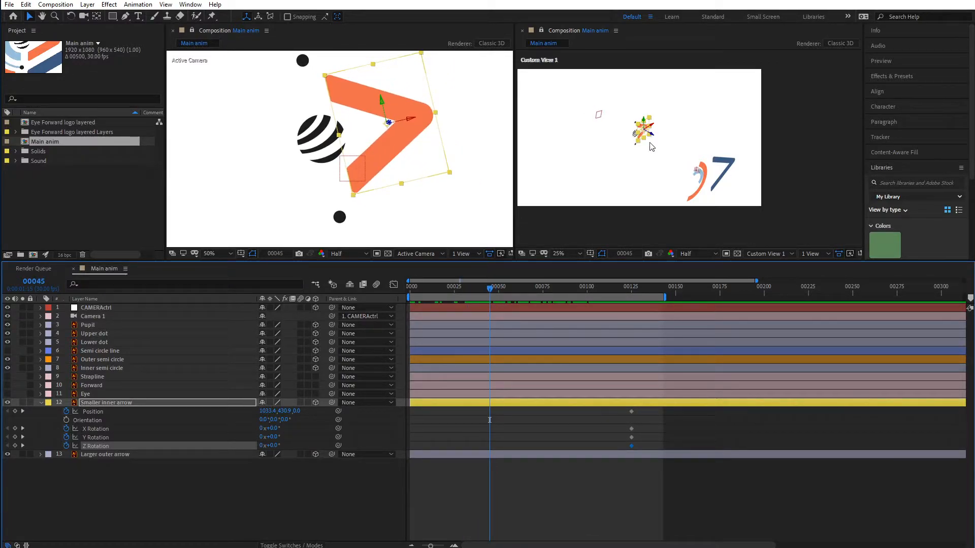
pyautogui.click(672, 181)
pyautogui.scroll(2, 673, 182)
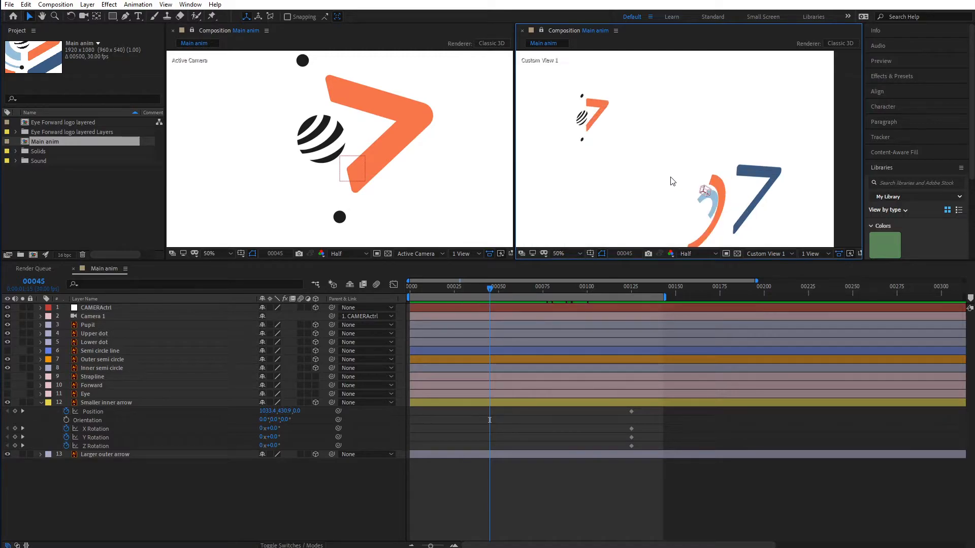
pyautogui.moveTo(668, 159); pyautogui.dragTo(722, 146)
pyautogui.click(783, 253)
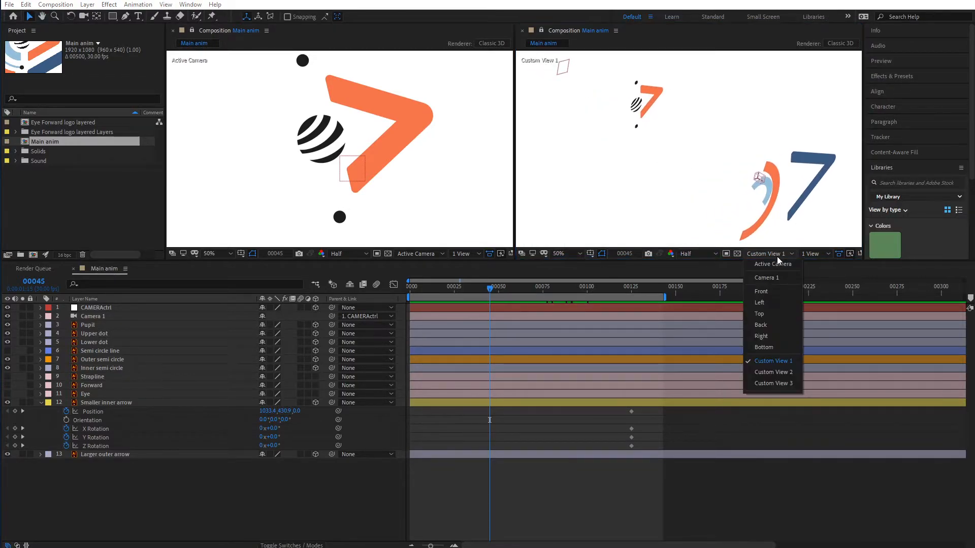
pyautogui.click(768, 292)
pyautogui.scroll(-2, 698, 175)
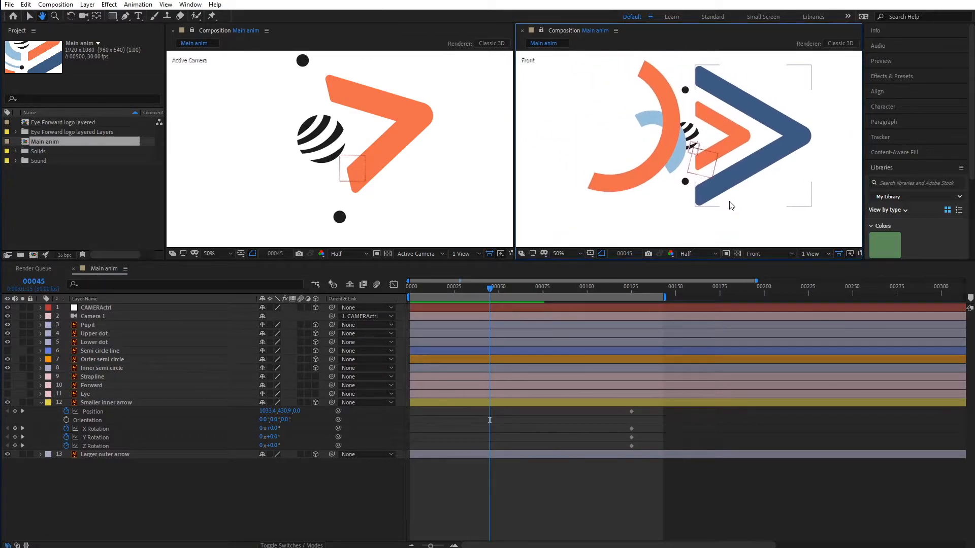
pyautogui.click(713, 143)
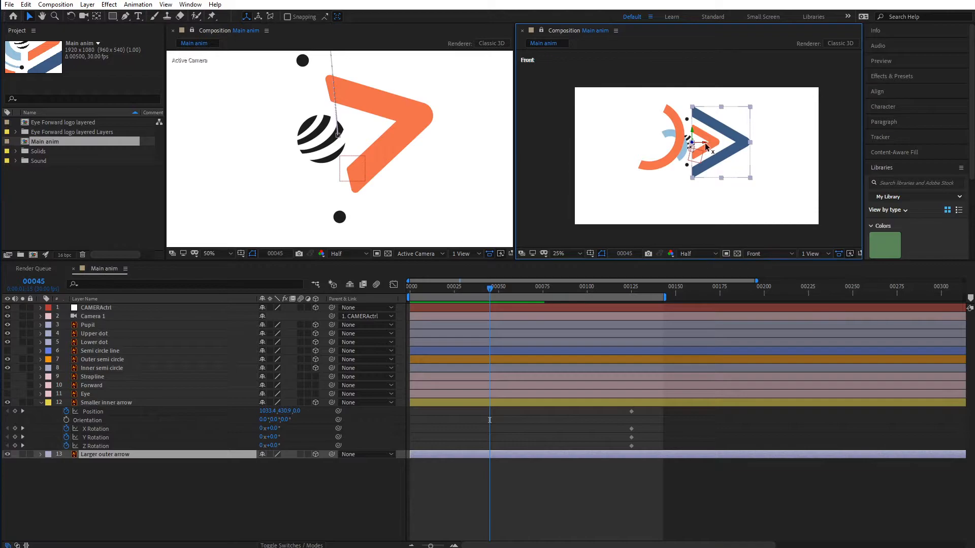
pyautogui.click(487, 404)
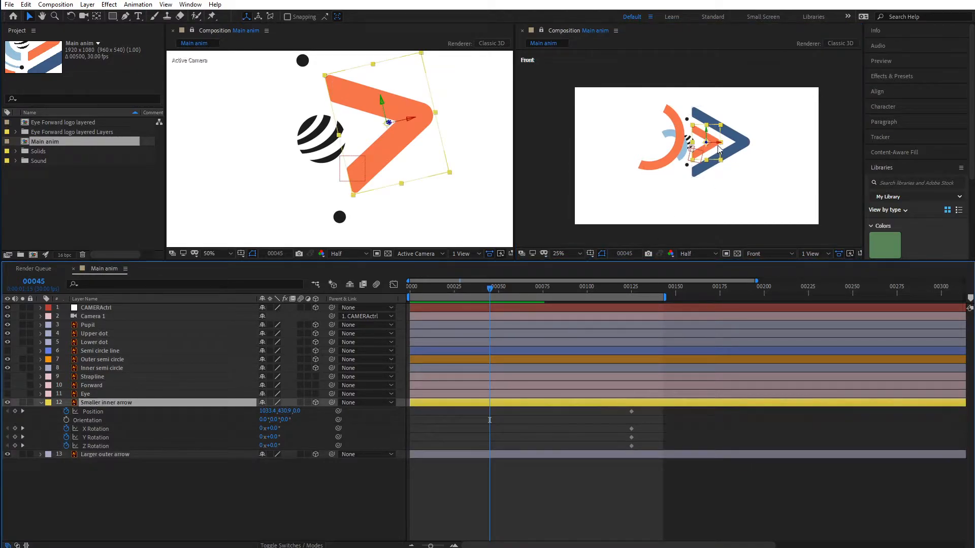
pyautogui.moveTo(718, 145); pyautogui.dragTo(560, 151)
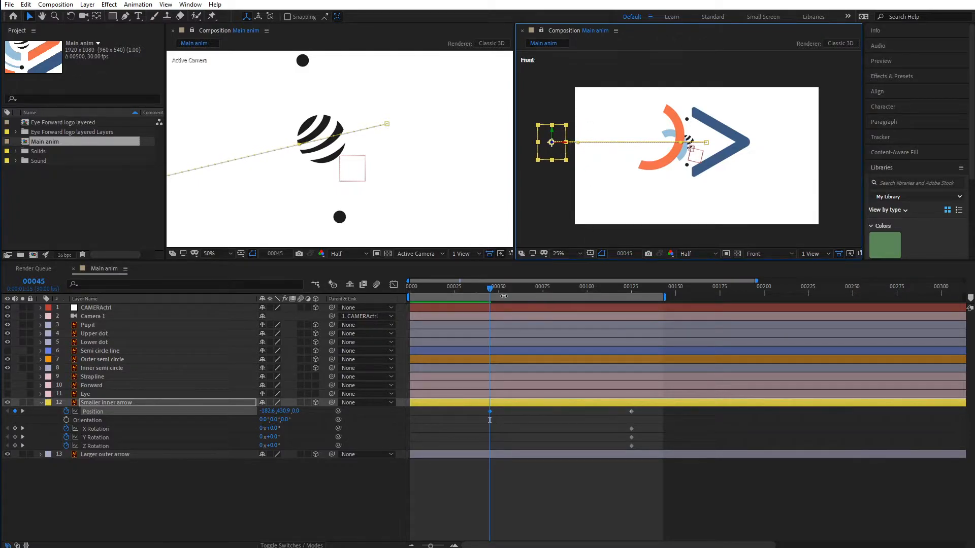
pyautogui.moveTo(490, 291)
pyautogui.mouseDown()
pyautogui.moveTo(635, 301)
pyautogui.moveTo(490, 310)
pyautogui.mouseUp()
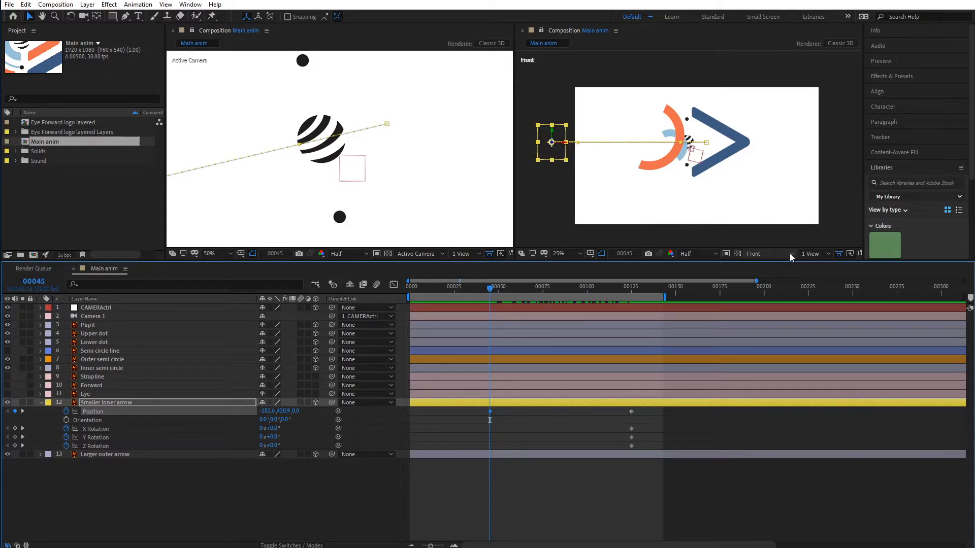
# Compare the scene in Custom View 2 and Custom View 3, and set the second viewer to Custom View 1.
pyautogui.click(814, 253)
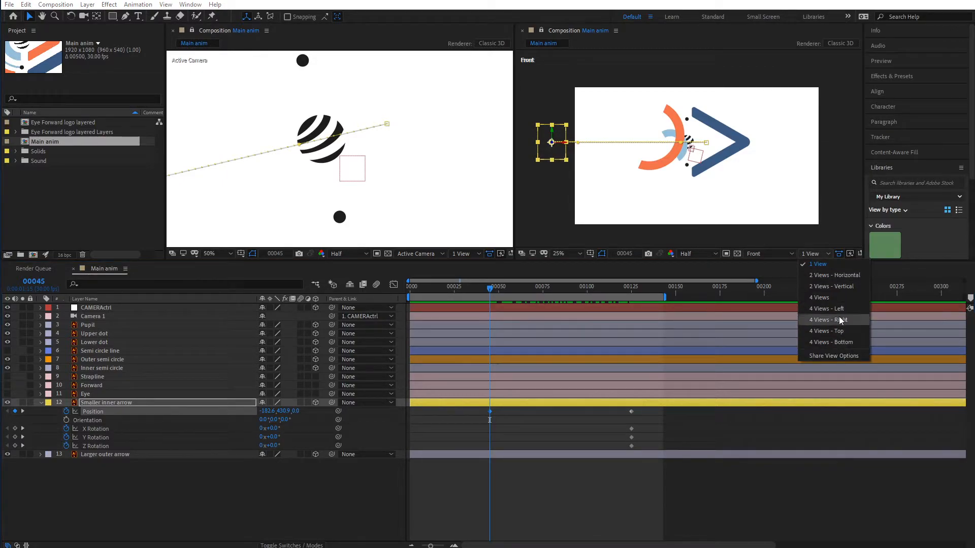
pyautogui.click(765, 254)
pyautogui.click(784, 370)
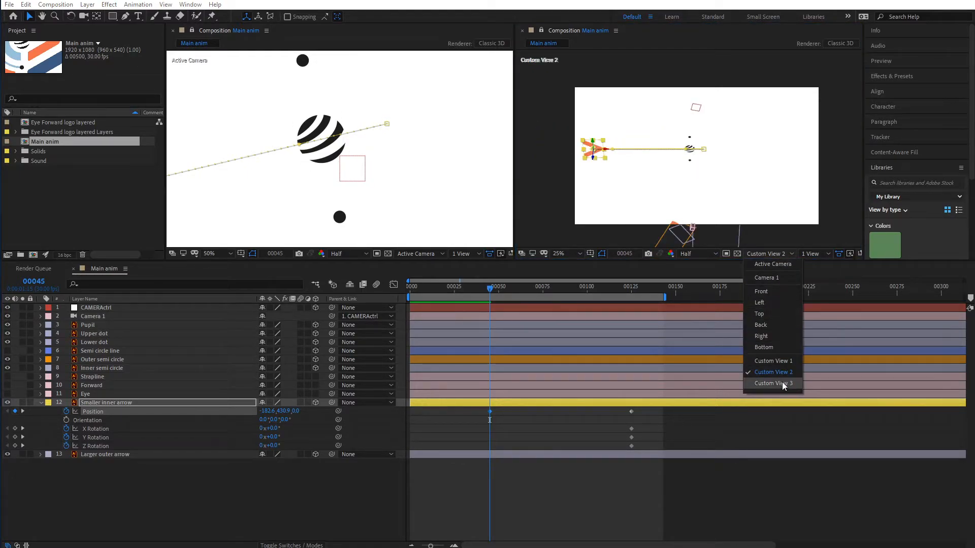
pyautogui.click(782, 383)
pyautogui.click(769, 254)
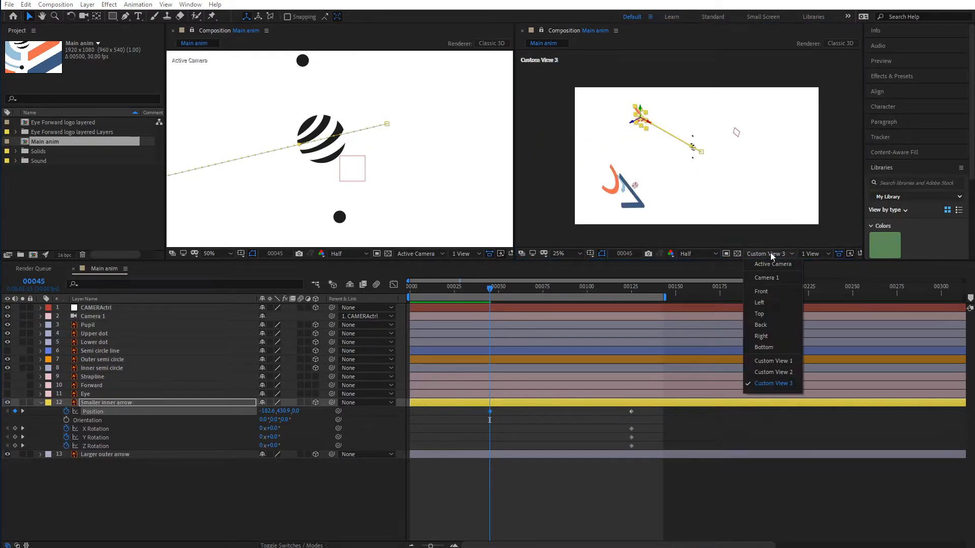
pyautogui.click(788, 360)
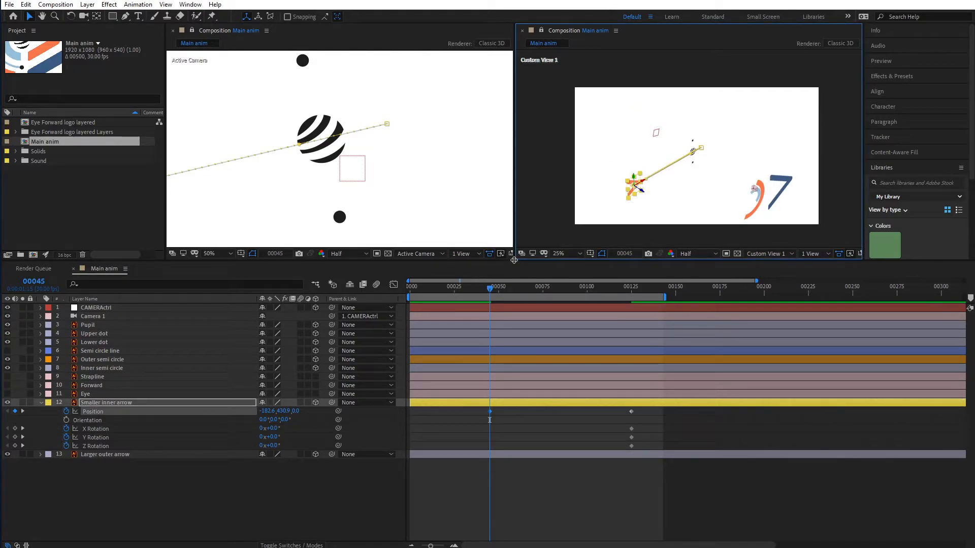
# Enlarge the Custom View 1 viewer and scrub around frame 45 to check the Smaller inner arrow's movement.
pyautogui.moveTo(518, 261); pyautogui.dragTo(503, 362)
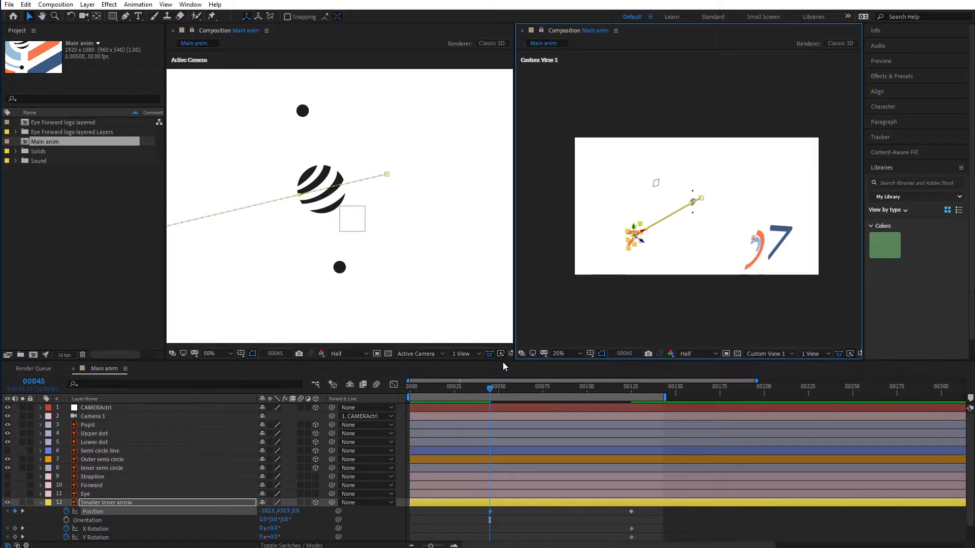
pyautogui.press('.')
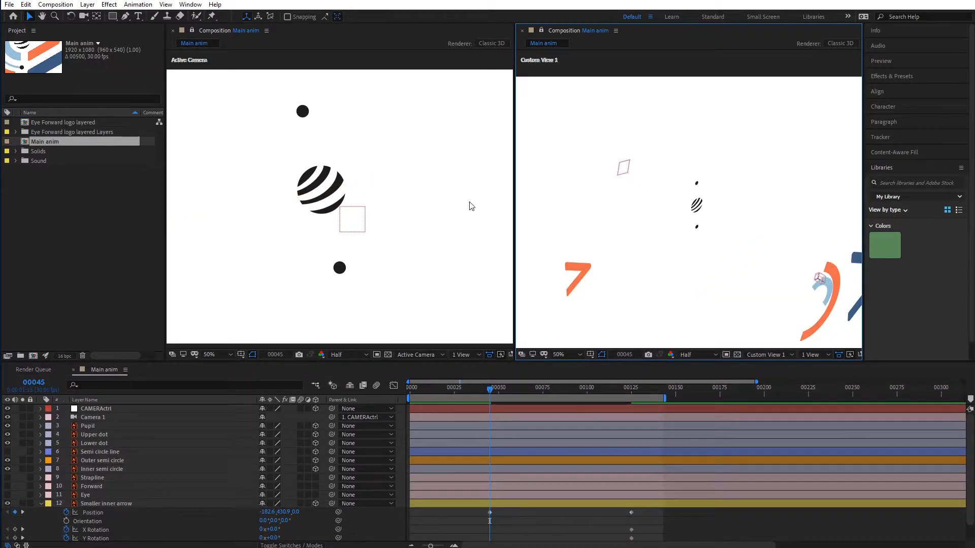
pyautogui.moveTo(514, 205); pyautogui.dragTo(382, 206)
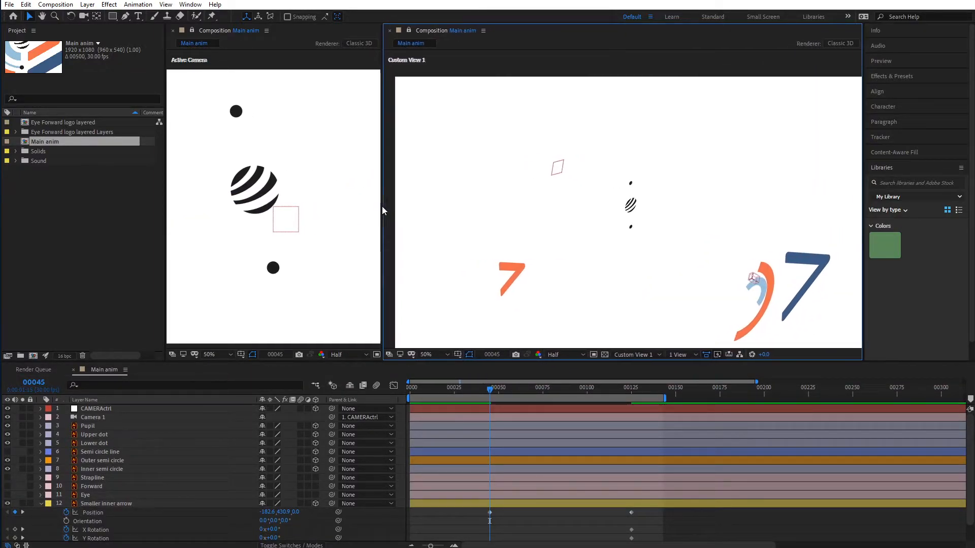
pyautogui.click(516, 266)
pyautogui.moveTo(456, 389); pyautogui.dragTo(502, 390)
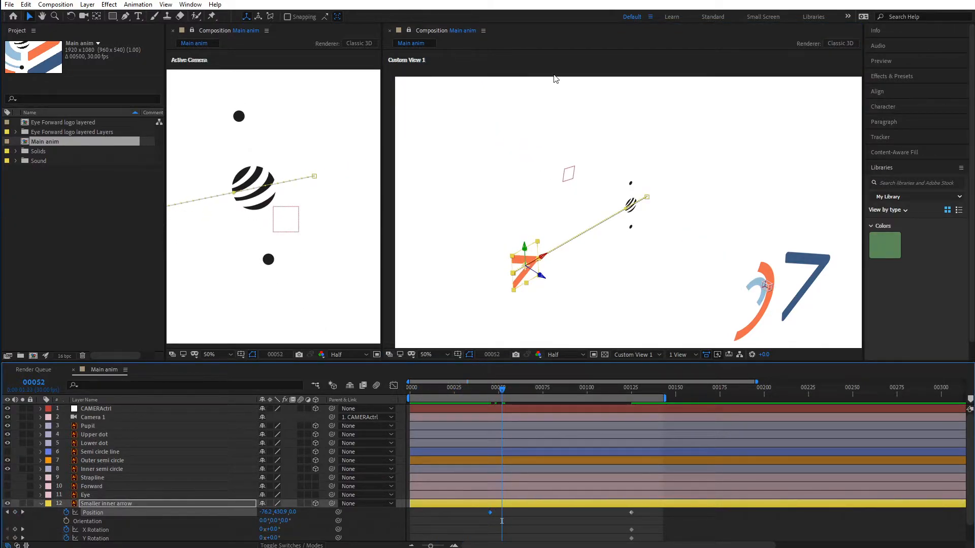
pyautogui.click(517, 58)
pyautogui.moveTo(434, 390); pyautogui.dragTo(496, 401)
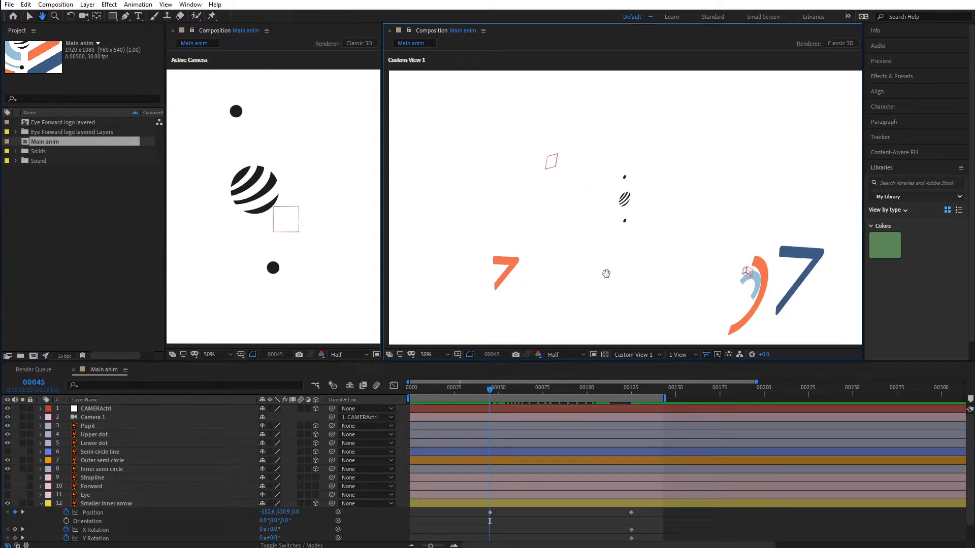
# At frame 45, move the Smaller inner arrow toward the camera to a Z position of about -503.7.
pyautogui.moveTo(606, 274); pyautogui.dragTo(581, 207)
pyautogui.click(498, 192)
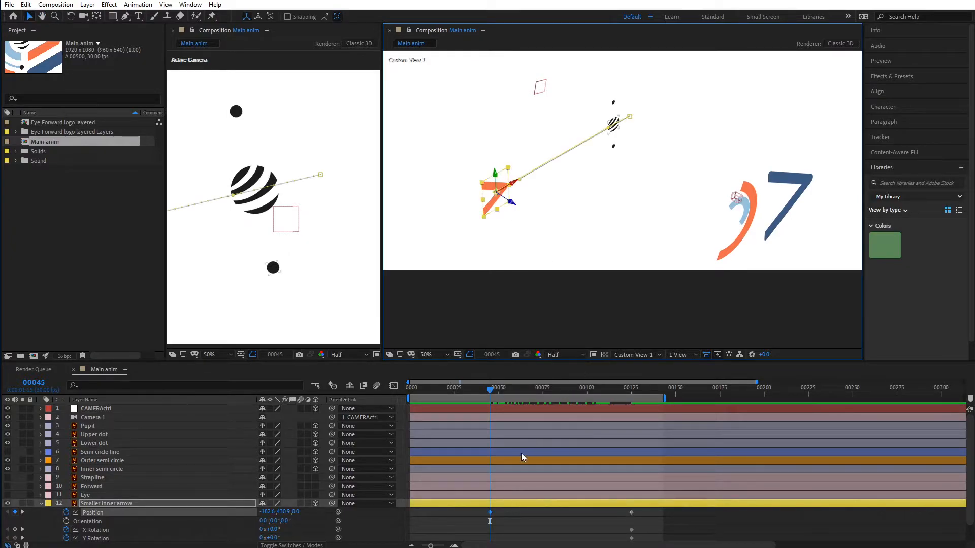
pyautogui.moveTo(636, 362); pyautogui.dragTo(638, 325)
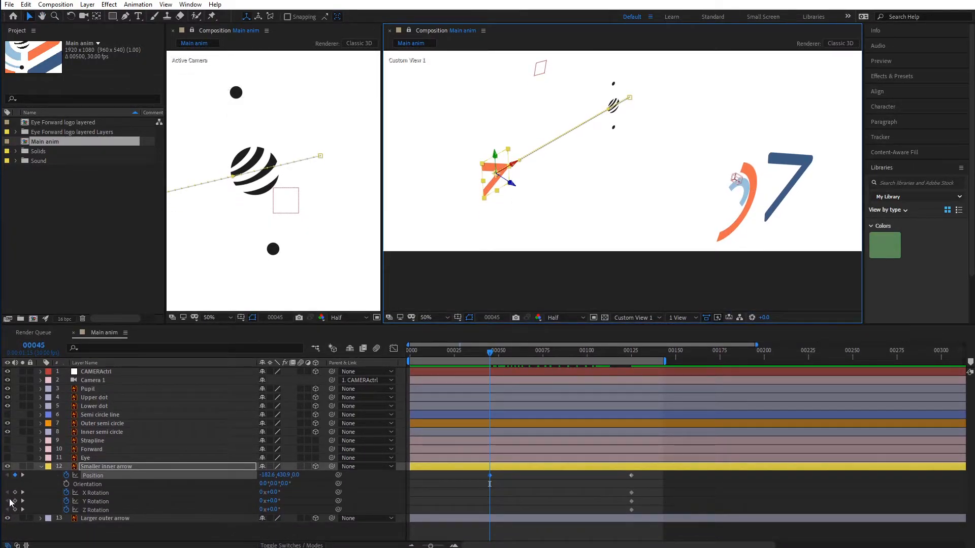
pyautogui.moveTo(512, 187); pyautogui.dragTo(628, 238)
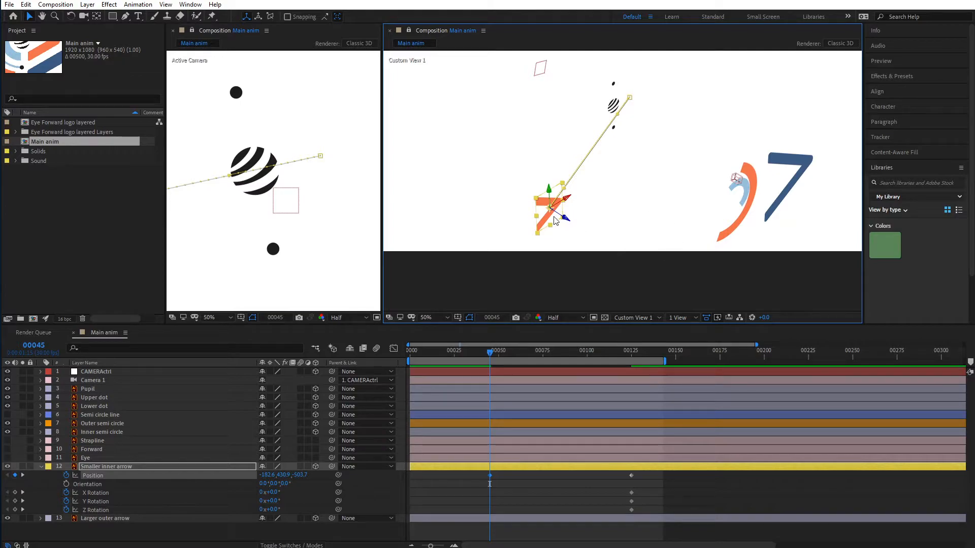
pyautogui.moveTo(496, 354)
pyautogui.mouseDown()
pyautogui.moveTo(629, 352)
pyautogui.moveTo(488, 361)
pyautogui.mouseUp()
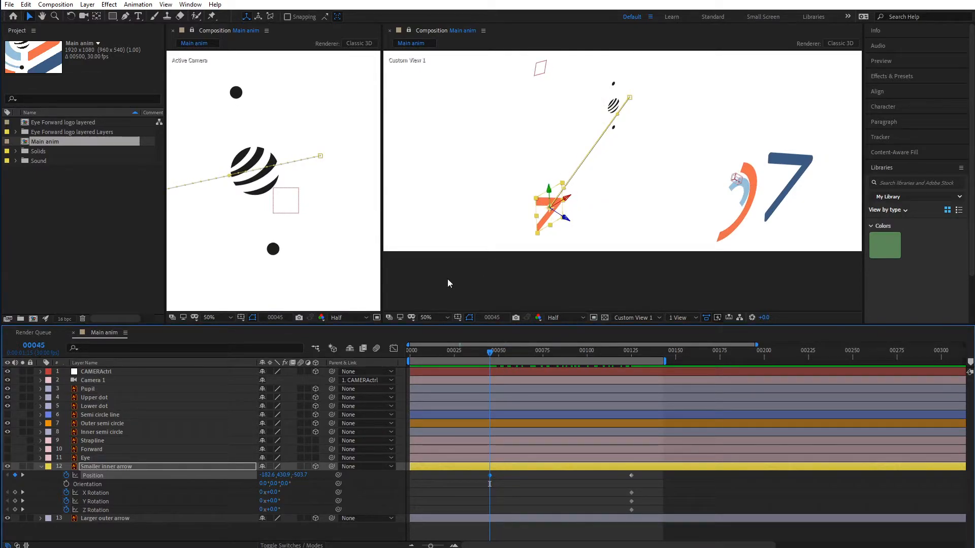
# Give the Smaller inner arrow a negative Y Rotation at frame 45 and scrub forward to frame 81.
pyautogui.moveTo(278, 503); pyautogui.dragTo(270, 502)
pyautogui.moveTo(489, 354); pyautogui.dragTo(556, 378)
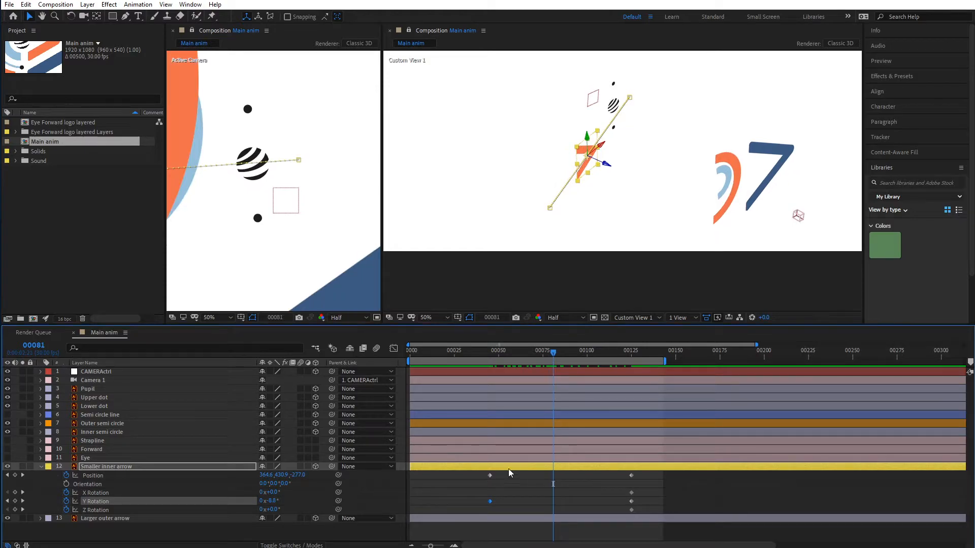
pyautogui.moveTo(473, 476); pyautogui.dragTo(500, 509)
pyautogui.moveTo(614, 476); pyautogui.dragTo(642, 509)
# At frame 81, move the Smaller inner arrow to about 354.9, 430.9, -214.2 to bend its motion path.
pyautogui.click(604, 167)
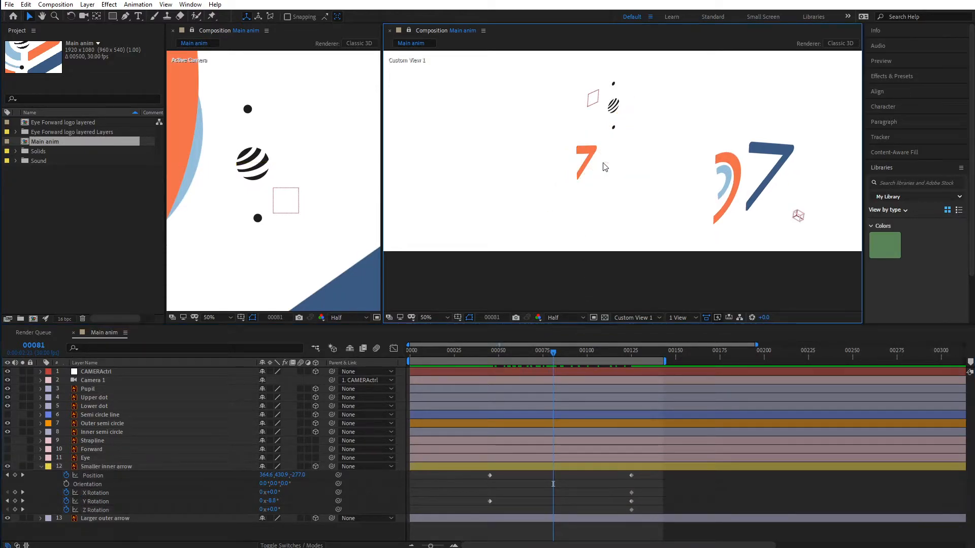
pyautogui.click(589, 155)
pyautogui.moveTo(608, 168); pyautogui.dragTo(652, 197)
# Zoom in on the Smaller inner arrow's motion path and set the Custom View 1 viewer's layout to 4 Views - Top.
pyautogui.scroll(2, 619, 187)
pyautogui.press('v')
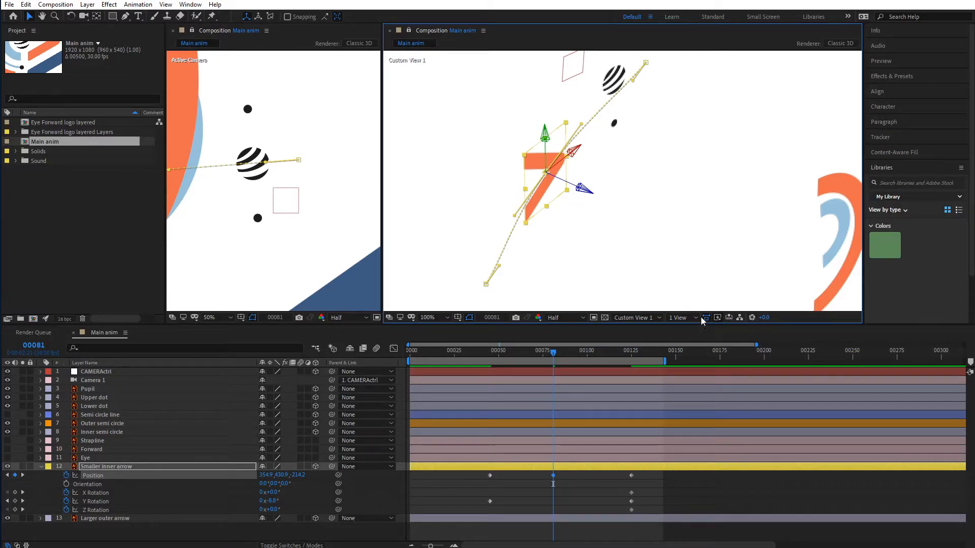
pyautogui.click(680, 318)
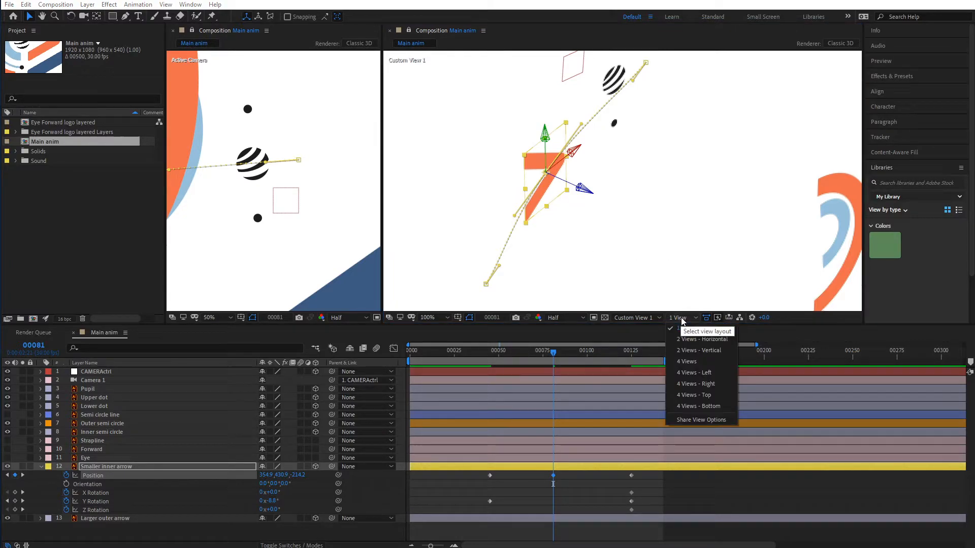
pyautogui.click(701, 399)
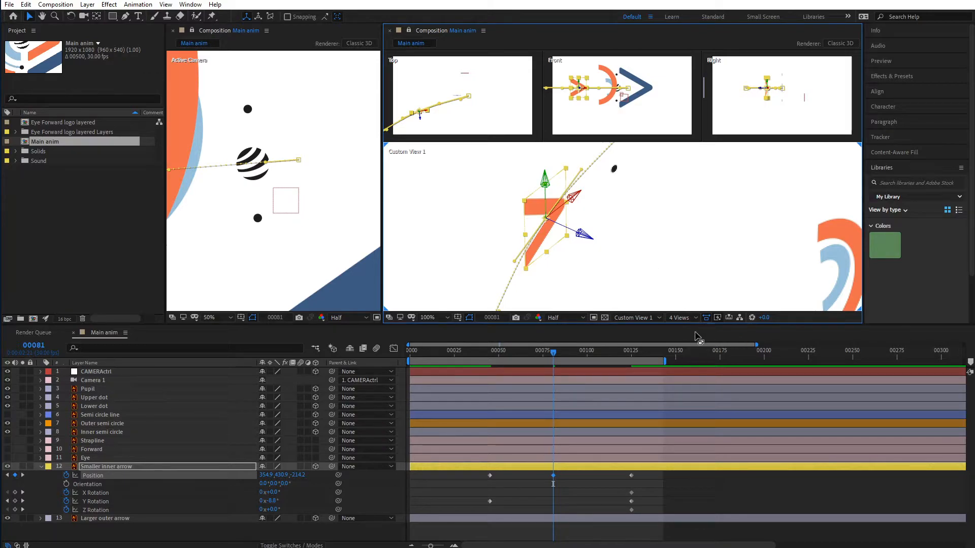
# Switch the Custom View 1 viewer to a single Top view at 50%, framing the Smaller inner arrow's whole motion path.
pyautogui.click(680, 318)
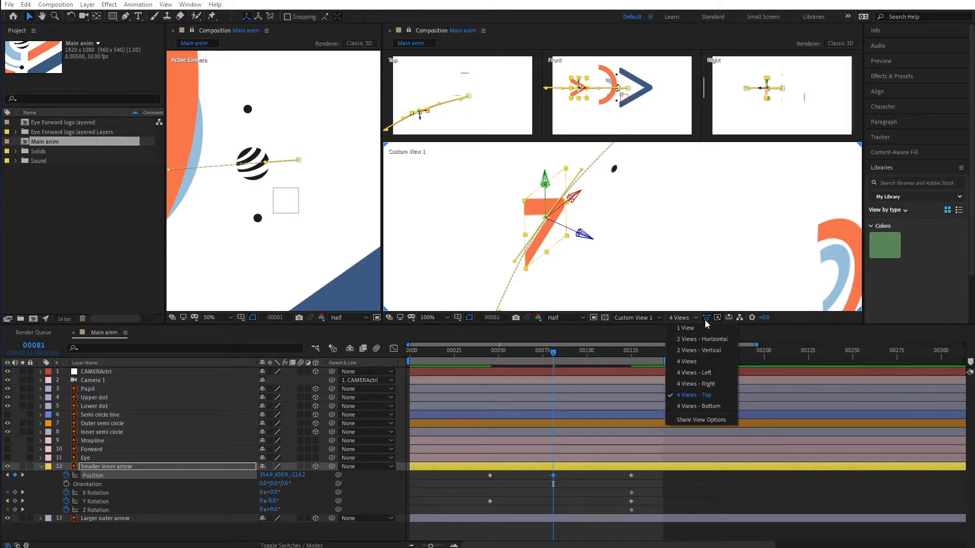
pyautogui.click(700, 329)
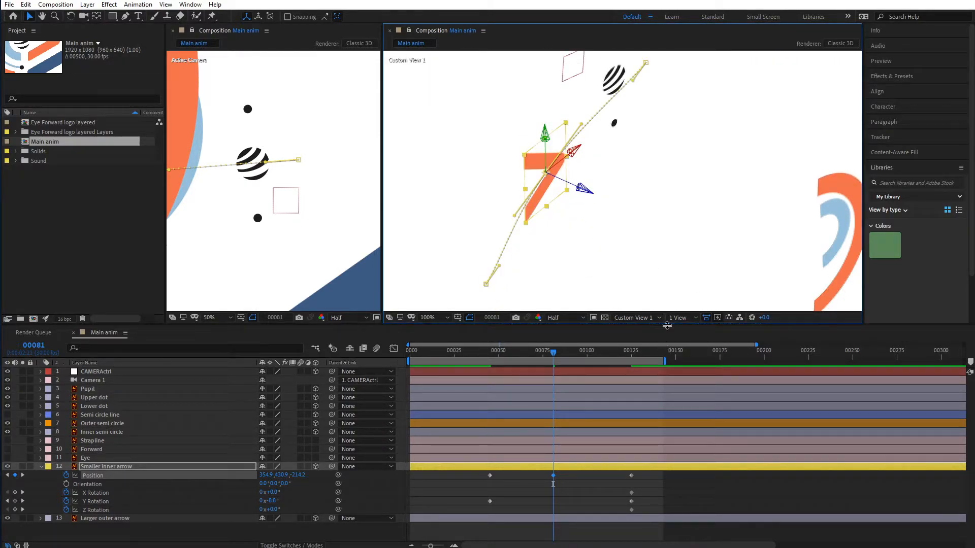
pyautogui.click(681, 318)
pyautogui.click(644, 318)
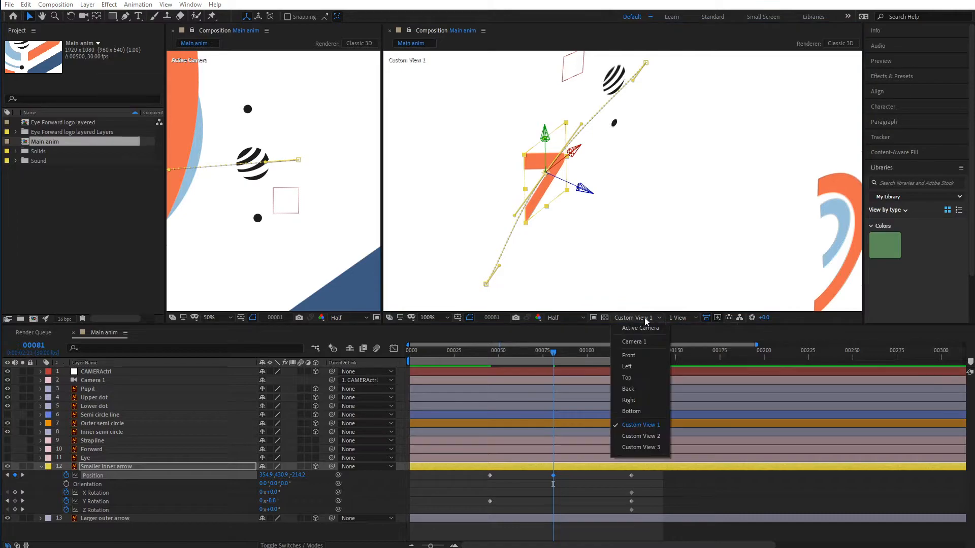
pyautogui.click(638, 377)
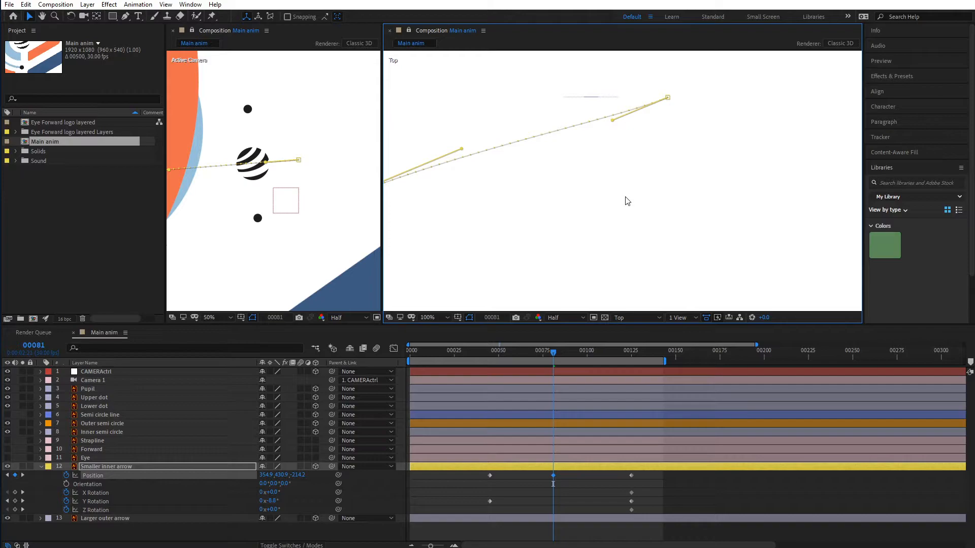
pyautogui.press(',')
pyautogui.press(',')
pyautogui.moveTo(587, 194); pyautogui.dragTo(629, 206)
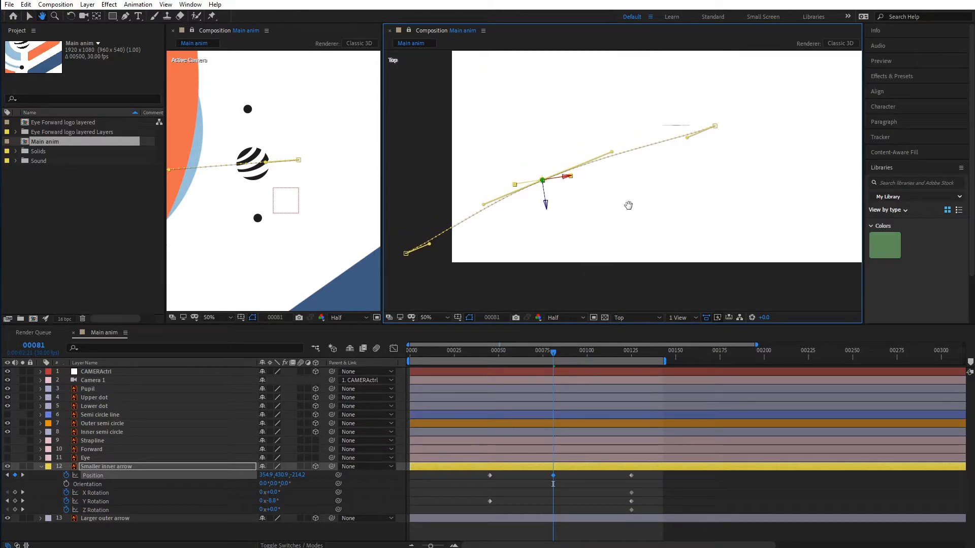
# In the Top view, smooth the Smaller inner arrow's motion path into one even arc by adjusting its curve handles and middle keyframe point.
pyautogui.moveTo(457, 363); pyautogui.dragTo(582, 357)
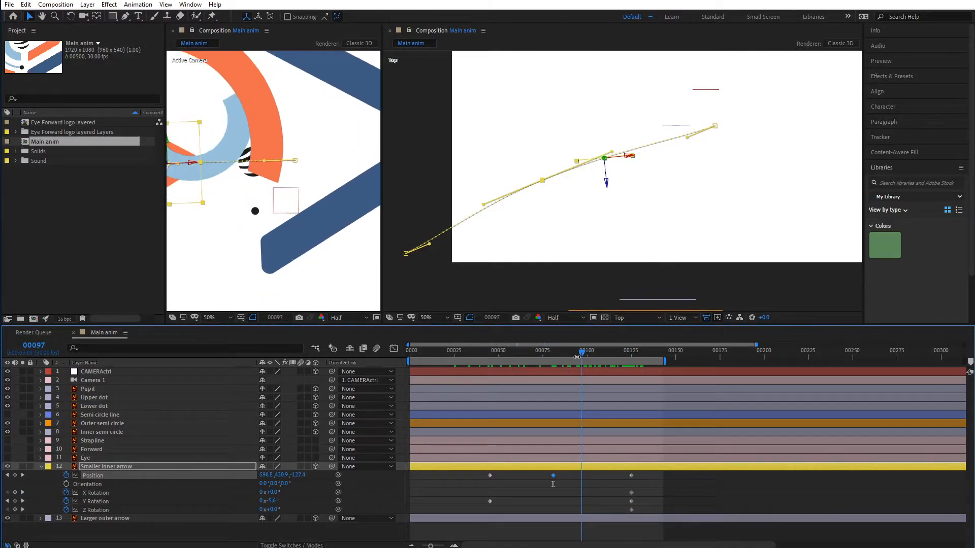
pyautogui.moveTo(690, 144); pyautogui.dragTo(650, 128)
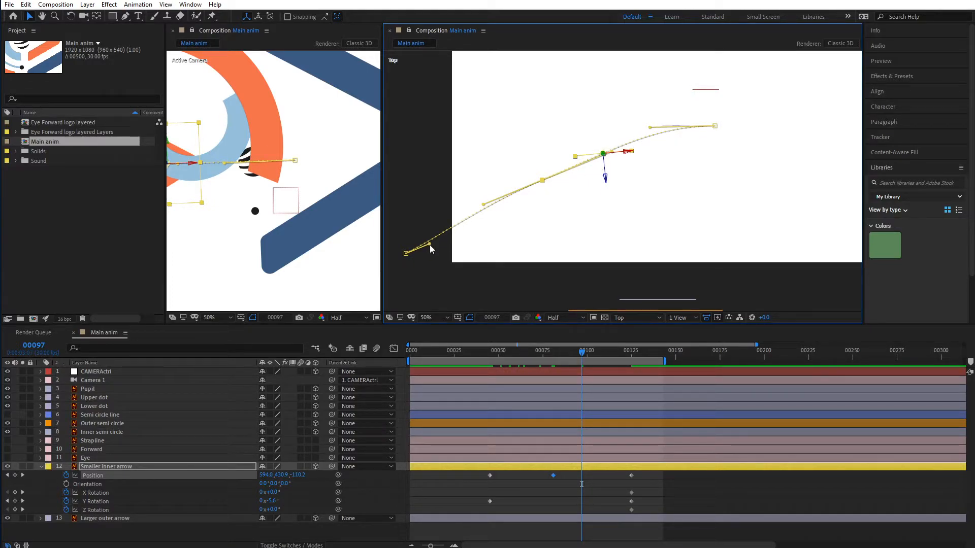
pyautogui.moveTo(429, 245); pyautogui.dragTo(427, 236)
pyautogui.moveTo(484, 206); pyautogui.dragTo(482, 201)
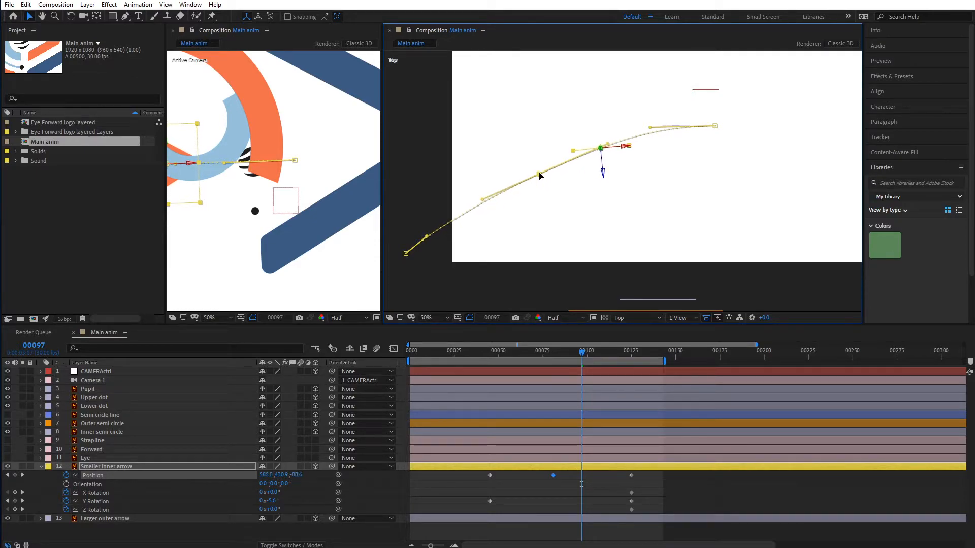
pyautogui.moveTo(539, 176); pyautogui.dragTo(542, 168)
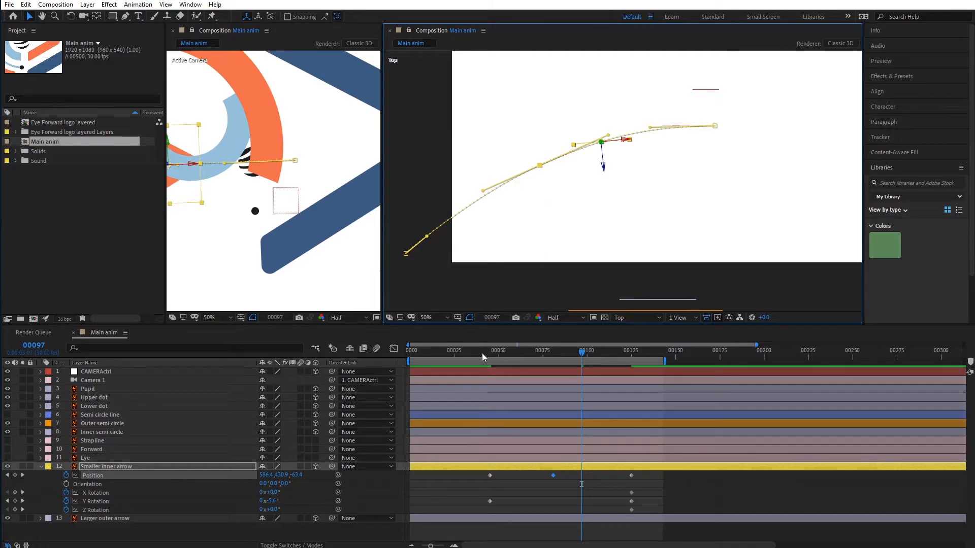
# Widen the Active Camera viewer, scrub through the Smaller inner arrow's fly-in, and bring its full path into the Top view.
pyautogui.moveTo(483, 352); pyautogui.dragTo(648, 351)
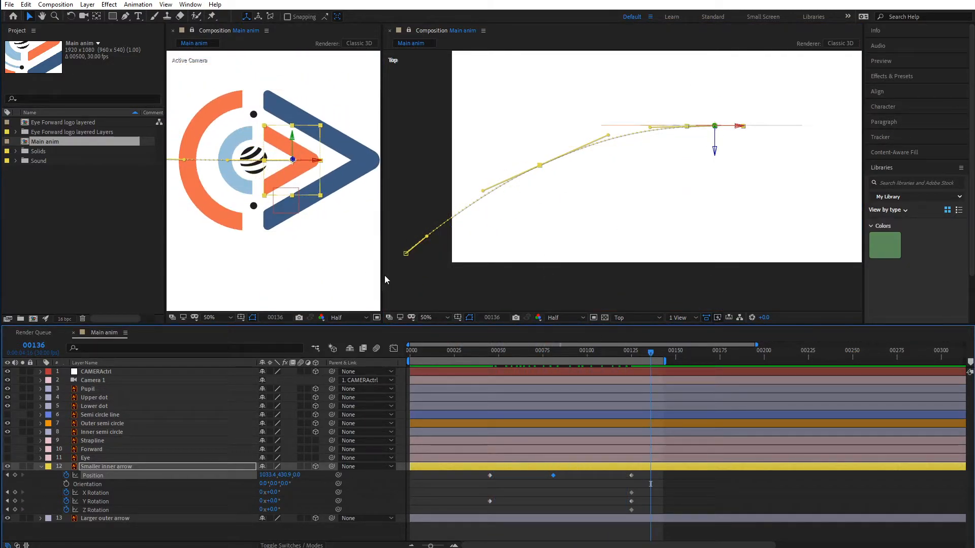
pyautogui.moveTo(382, 274); pyautogui.dragTo(511, 274)
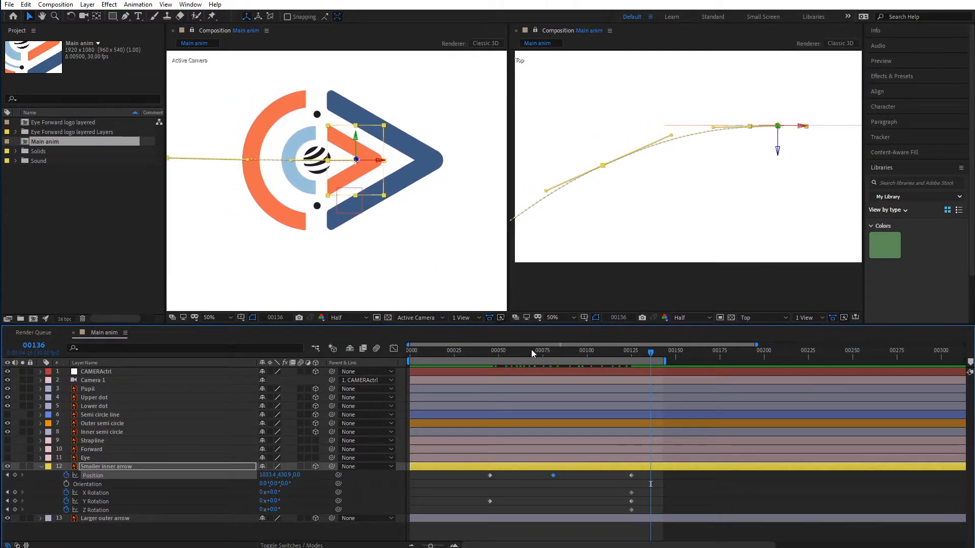
pyautogui.moveTo(423, 355); pyautogui.dragTo(532, 356)
pyautogui.press('h')
pyautogui.moveTo(616, 242); pyautogui.dragTo(683, 238)
pyautogui.press('v')
# At frame 45, set the Smaller inner arrow's Y Rotation to about -38° and scrub to frame 106 to check the turn.
pyautogui.moveTo(518, 358); pyautogui.dragTo(489, 358)
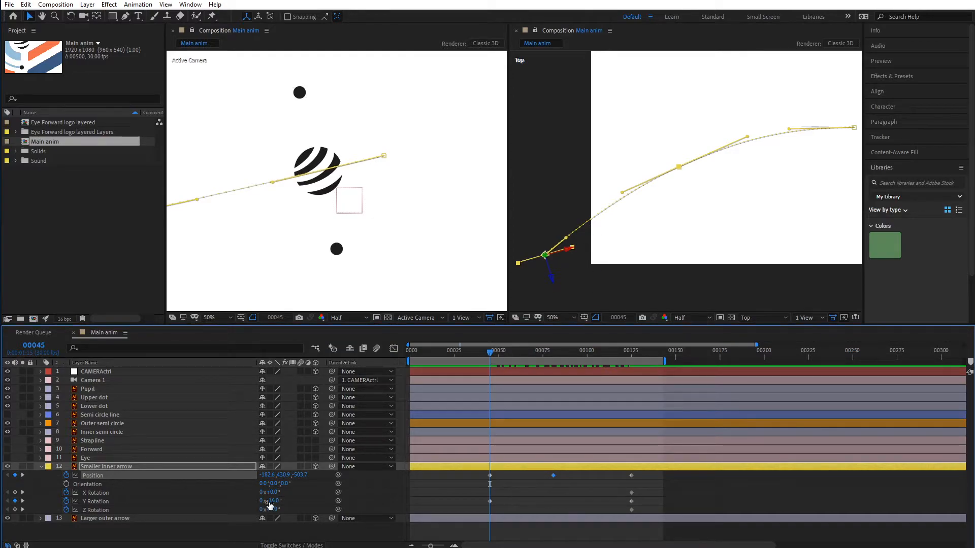
pyautogui.moveTo(274, 510)
pyautogui.mouseDown()
pyautogui.moveTo(282, 502)
pyautogui.moveTo(260, 501)
pyautogui.mouseUp()
pyautogui.hotkey('ctrl', 'z')
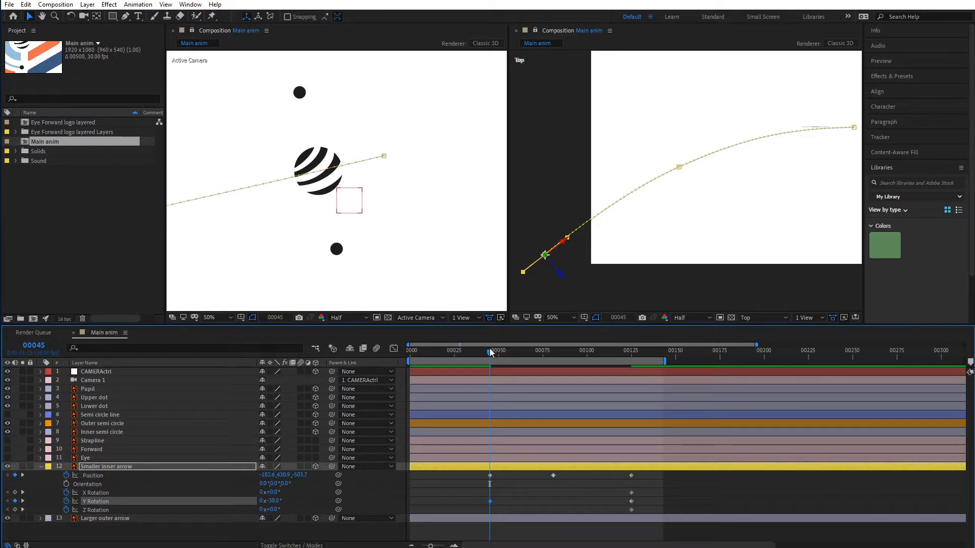
pyautogui.moveTo(490, 350); pyautogui.dragTo(597, 374)
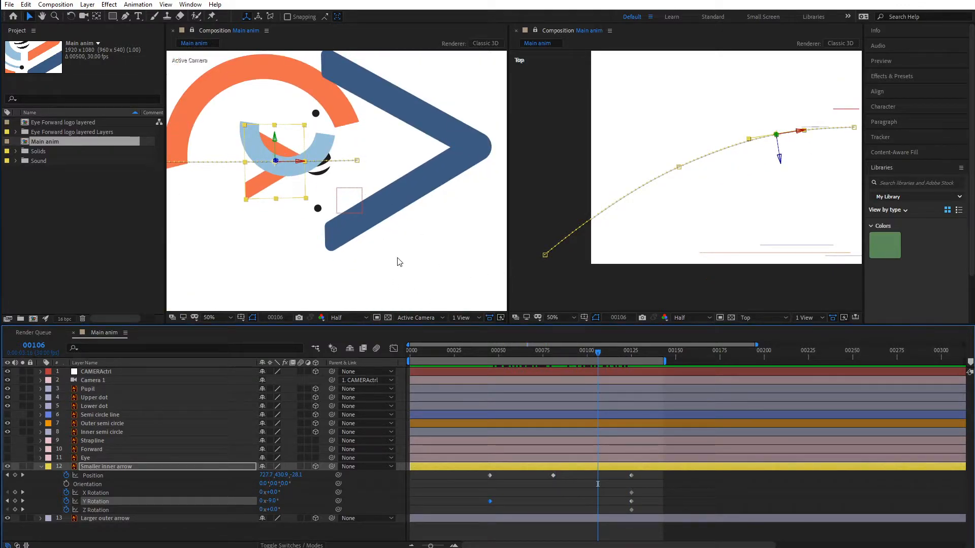
# Zoom the Active Camera view out to 25%, scrub to frame 92, and widen the Top viewer.
pyautogui.click(406, 267)
pyautogui.press(',')
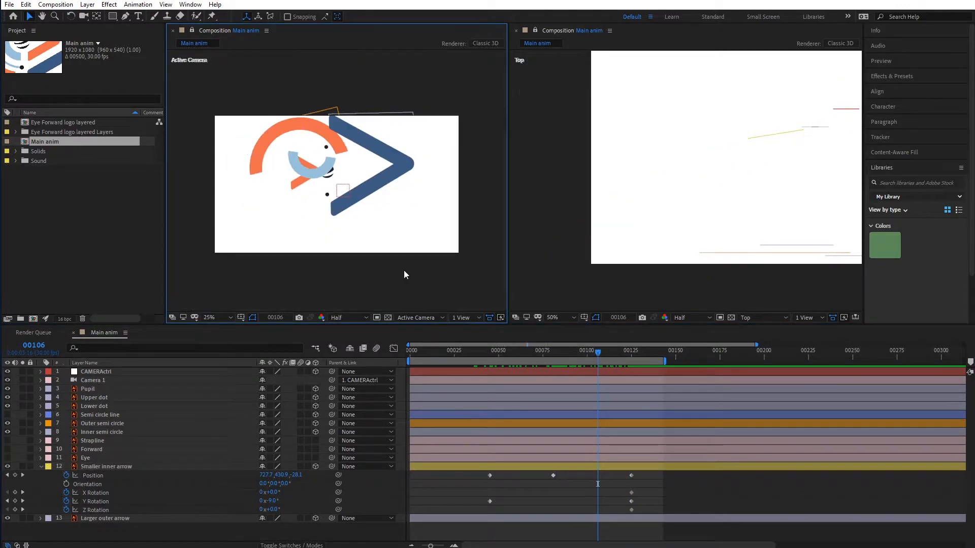
pyautogui.moveTo(431, 352); pyautogui.dragTo(573, 361)
pyautogui.click(569, 257)
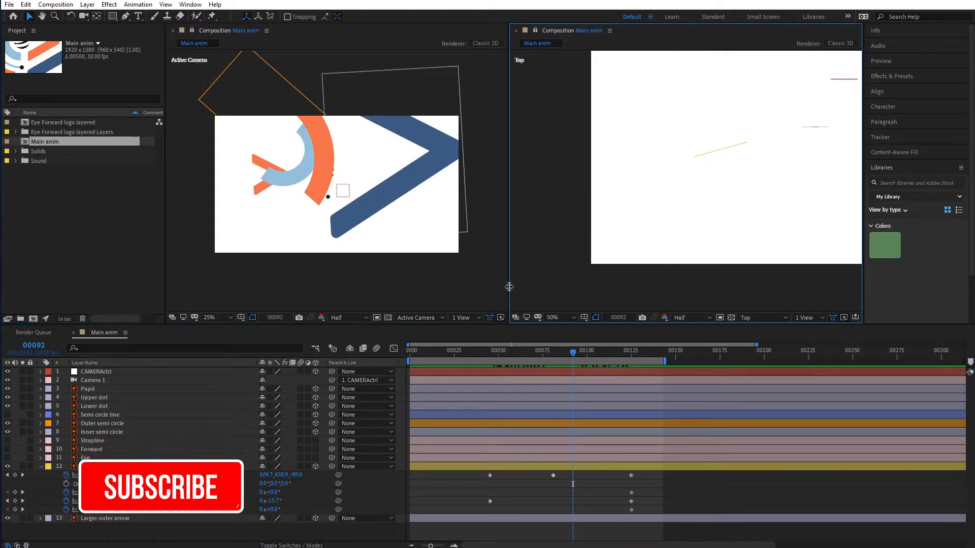
pyautogui.moveTo(499, 284); pyautogui.dragTo(451, 285)
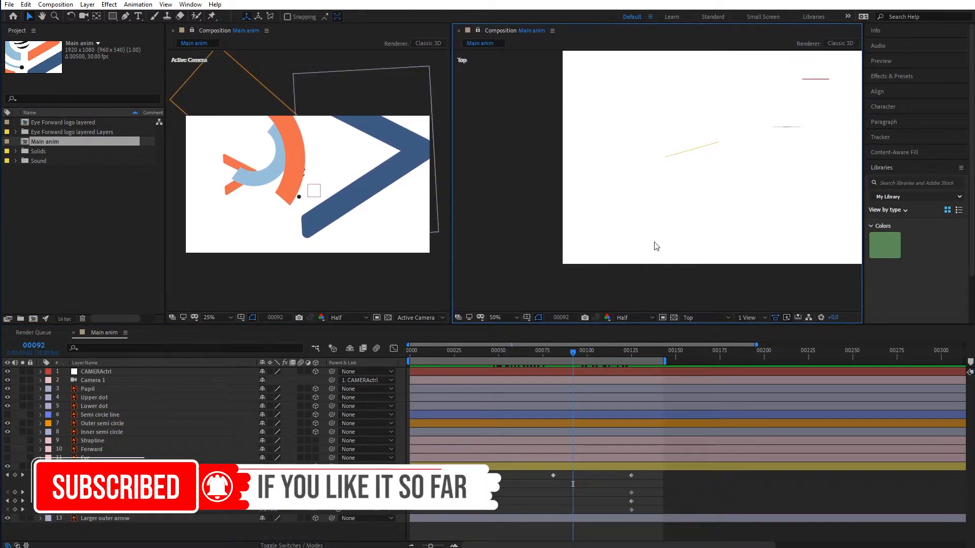
pyautogui.press('space')
pyautogui.moveTo(671, 226); pyautogui.dragTo(565, 249)
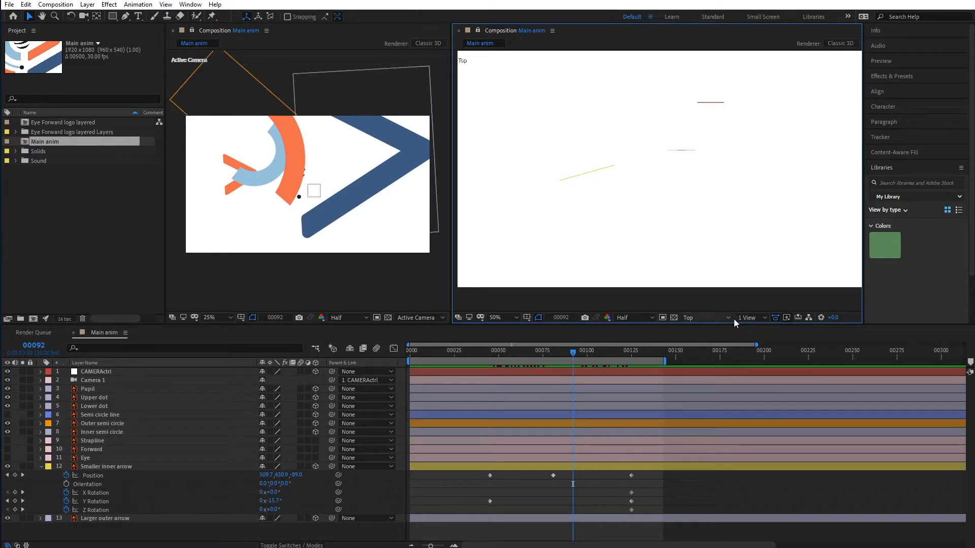
# Switch the Top viewer to Custom View 1 and select the Smaller inner arrow.
pyautogui.click(721, 318)
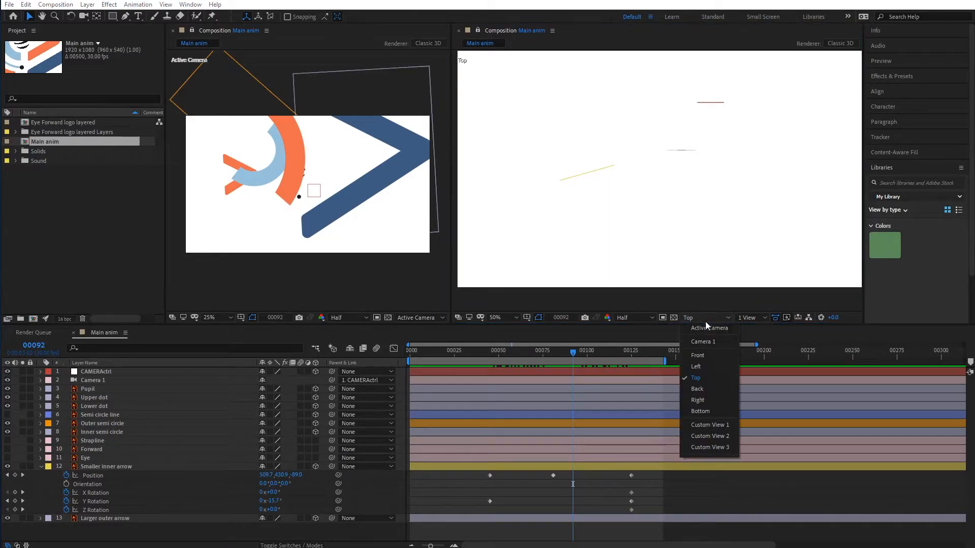
pyautogui.click(713, 415)
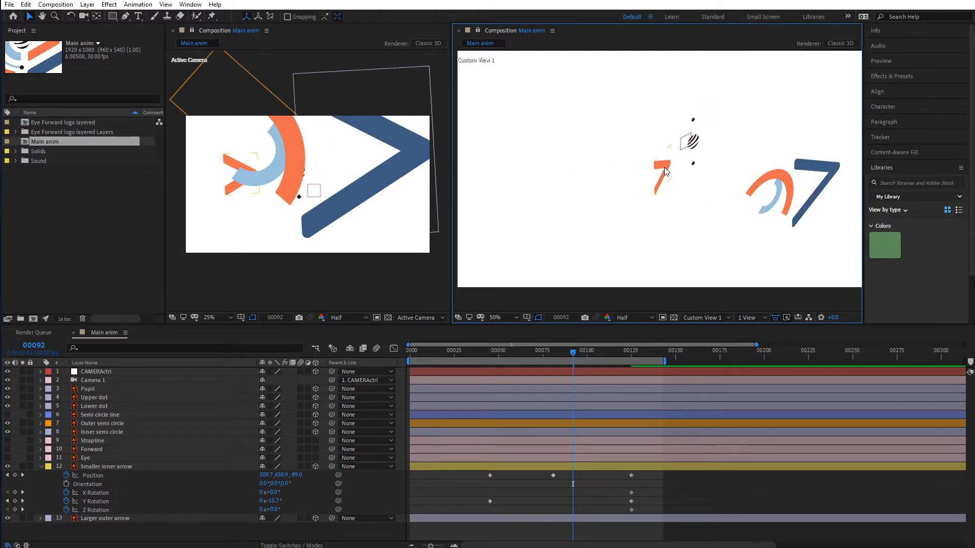
pyautogui.click(665, 172)
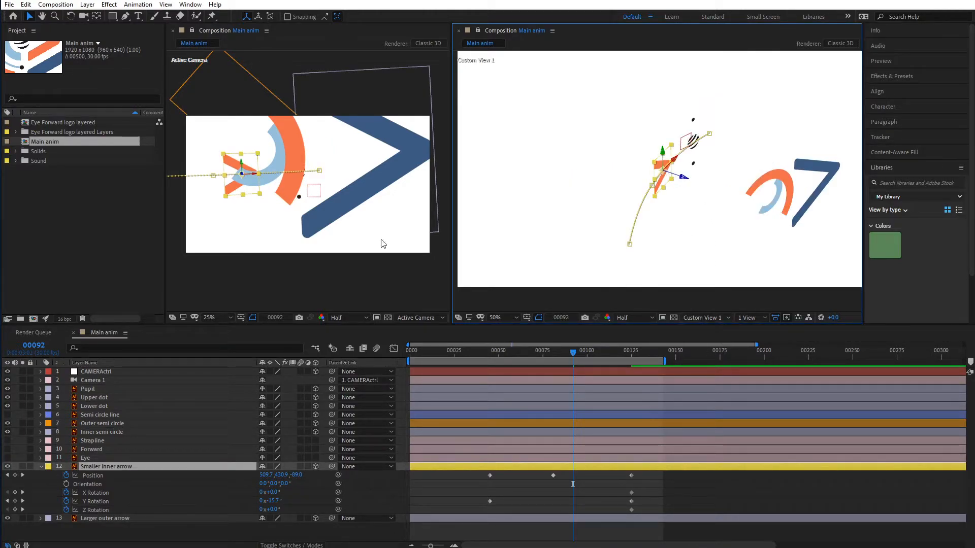
# In the Active Camera view, select the Smaller inner arrow's first position keyframe at the start of its motion path.
pyautogui.press('h')
pyautogui.moveTo(253, 222); pyautogui.dragTo(317, 209)
pyautogui.press('v')
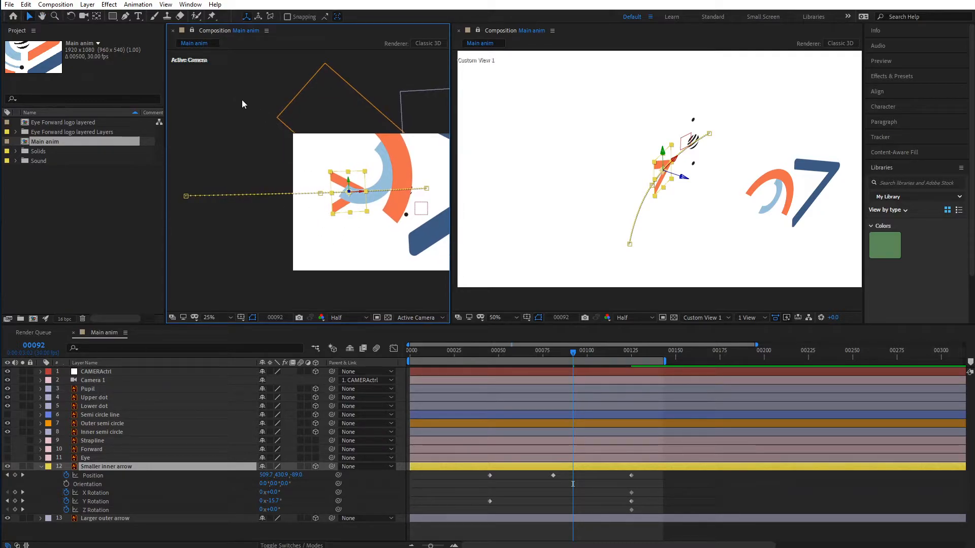
pyautogui.click(186, 197)
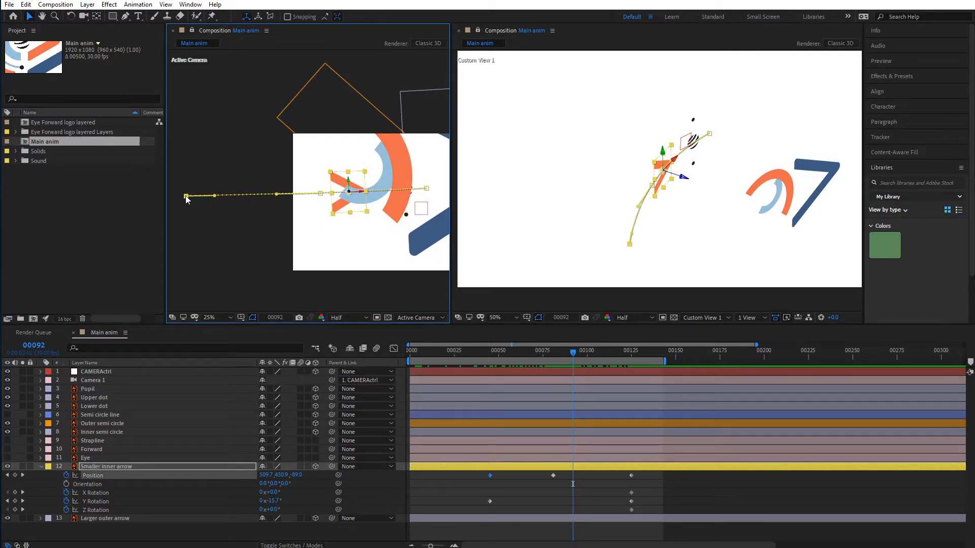
# Reshape the Smaller inner arrow's motion path by raising its starting point and shifting its middle point for a smoother curve.
pyautogui.moveTo(186, 197); pyautogui.dragTo(214, 161)
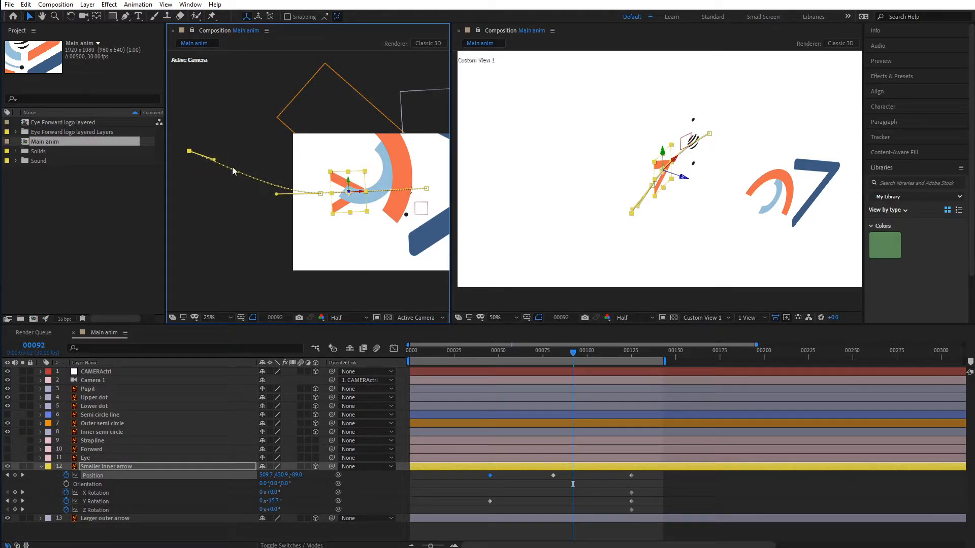
pyautogui.click(331, 191)
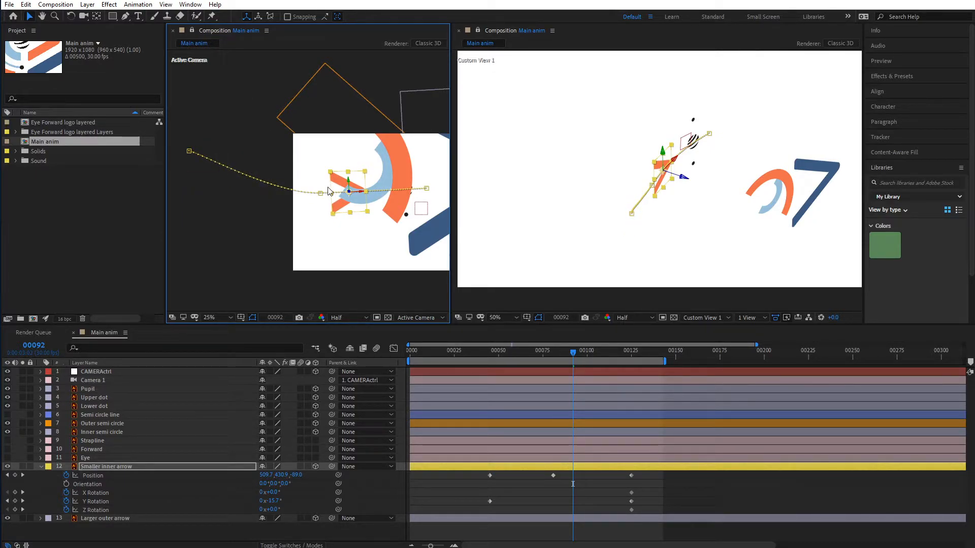
pyautogui.moveTo(321, 197); pyautogui.dragTo(255, 184)
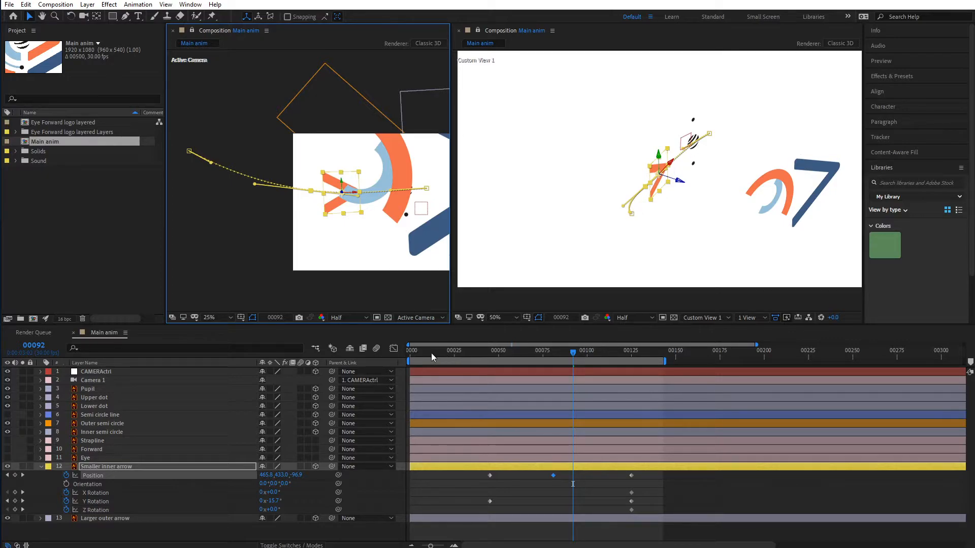
# Delay the Smaller inner arrow's middle position keyframe to about frame 93 and its first Position and Y Rotation keyframes to frame 68.
pyautogui.moveTo(431, 357); pyautogui.dragTo(477, 354)
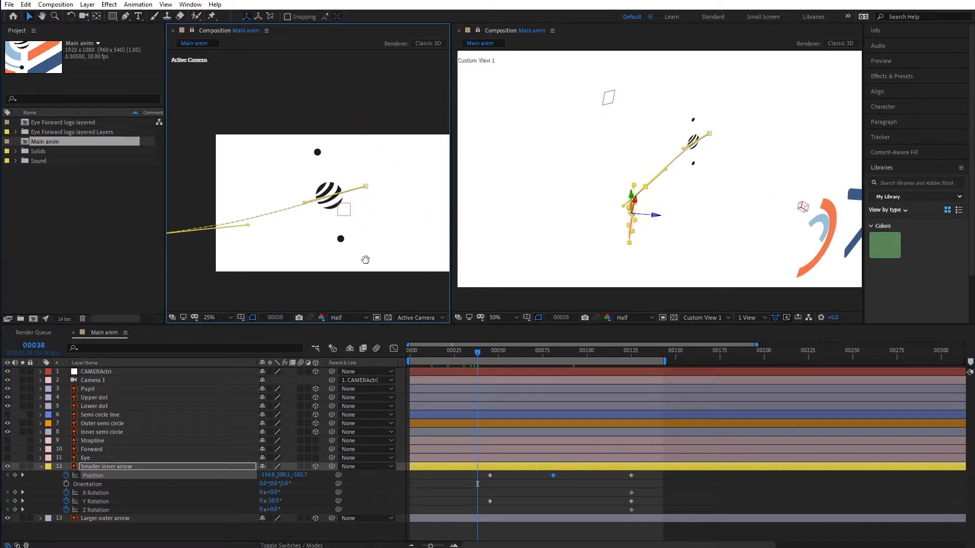
pyautogui.moveTo(366, 260); pyautogui.dragTo(350, 251)
pyautogui.moveTo(424, 354); pyautogui.dragTo(539, 367)
pyautogui.moveTo(569, 372)
pyautogui.mouseDown()
pyautogui.moveTo(498, 369)
pyautogui.moveTo(639, 368)
pyautogui.moveTo(523, 369)
pyautogui.moveTo(604, 370)
pyautogui.moveTo(528, 374)
pyautogui.moveTo(583, 374)
pyautogui.mouseUp()
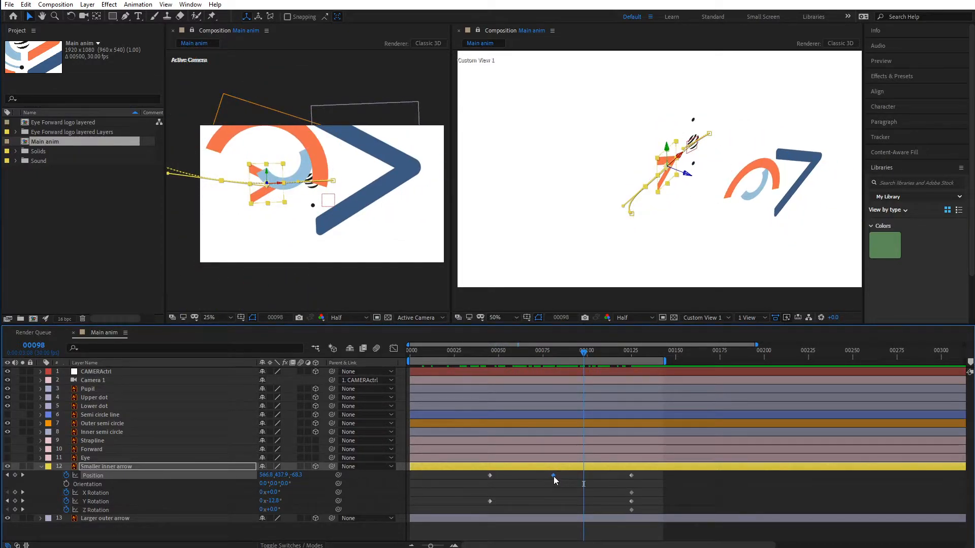
pyautogui.moveTo(555, 480); pyautogui.dragTo(574, 479)
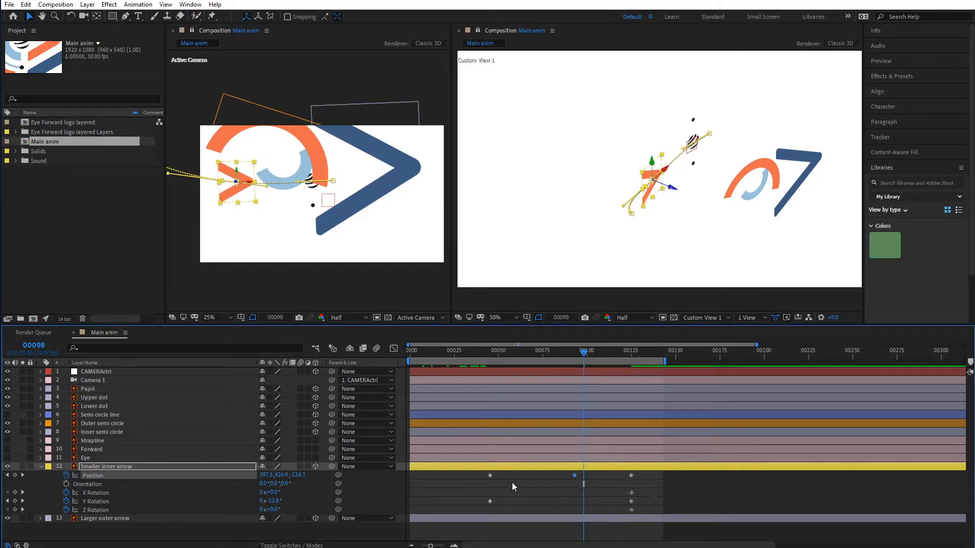
pyautogui.moveTo(502, 507); pyautogui.dragTo(536, 478)
pyautogui.moveTo(514, 358); pyautogui.dragTo(592, 363)
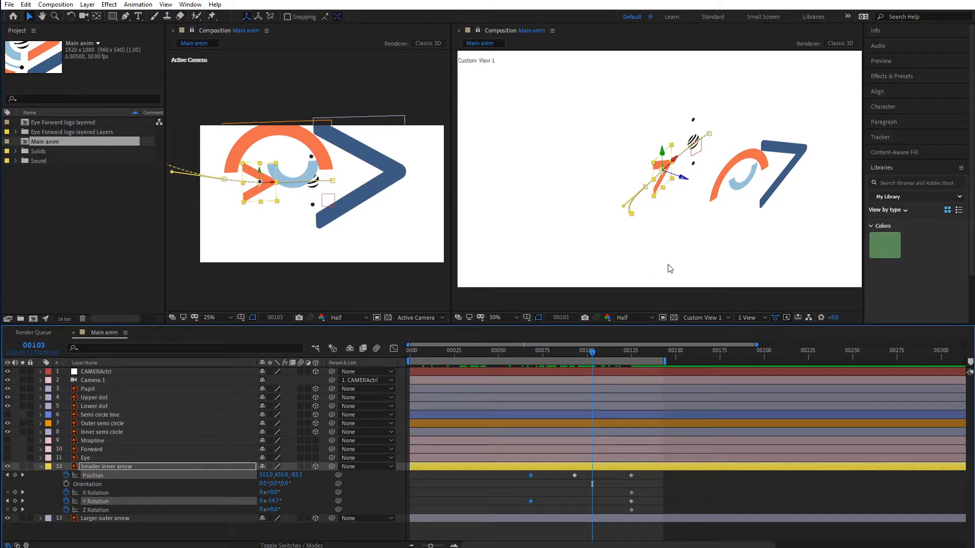
# At frame 68, set the Smaller inner arrow's X Rotation to -102° and Z Rotation to -62°.
pyautogui.moveTo(520, 359); pyautogui.dragTo(530, 359)
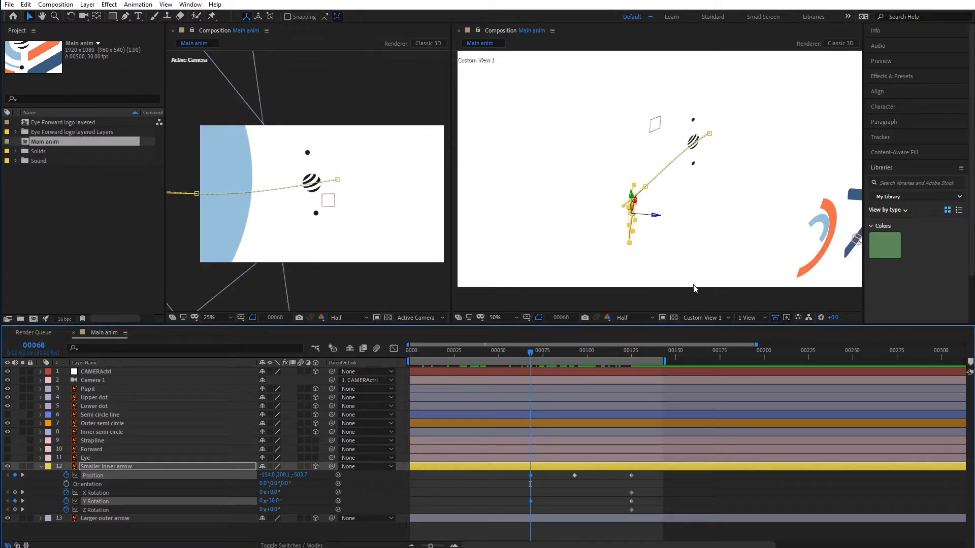
pyautogui.click(693, 300)
pyautogui.click(630, 220)
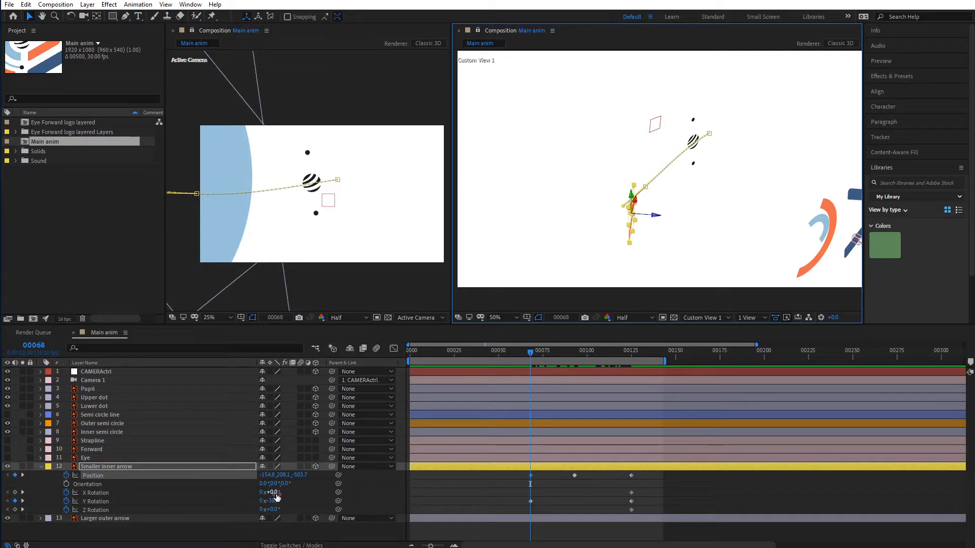
pyautogui.moveTo(273, 492)
pyautogui.mouseDown()
pyautogui.moveTo(261, 492)
pyautogui.moveTo(273, 493)
pyautogui.moveTo(257, 510)
pyautogui.moveTo(260, 492)
pyautogui.mouseUp()
pyautogui.hotkey('ctrl', 'z')
pyautogui.hotkey('ctrl', 'z')
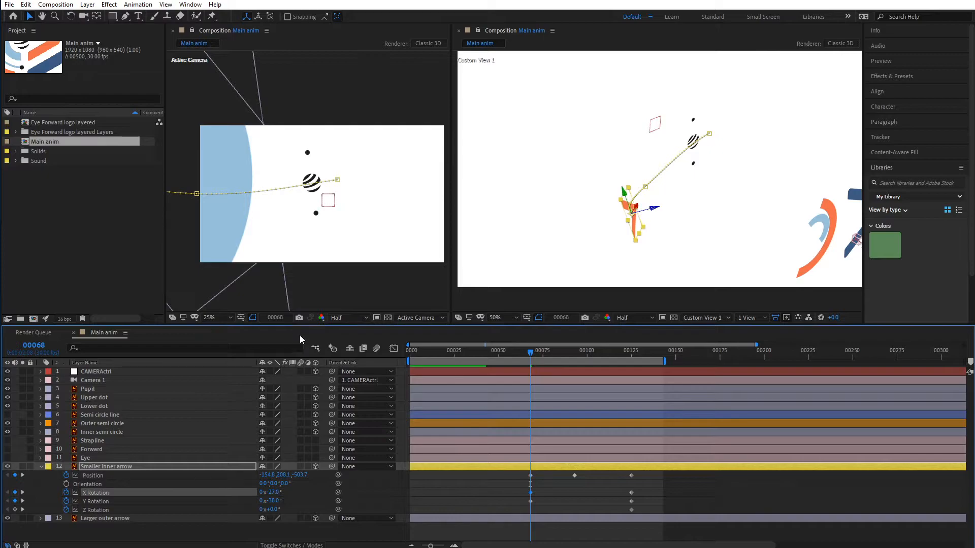
pyautogui.press('space')
pyautogui.moveTo(234, 241); pyautogui.dragTo(392, 249)
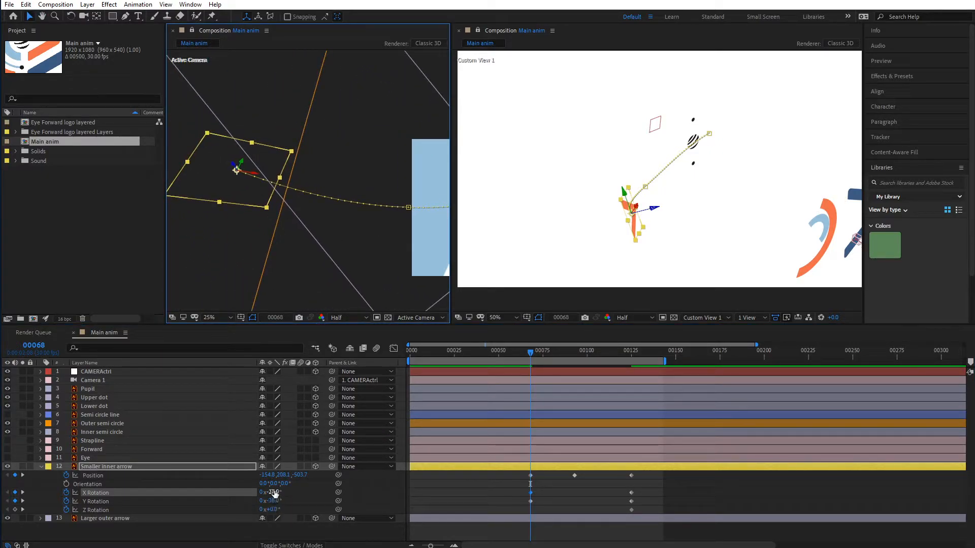
pyautogui.moveTo(274, 493); pyautogui.dragTo(256, 512)
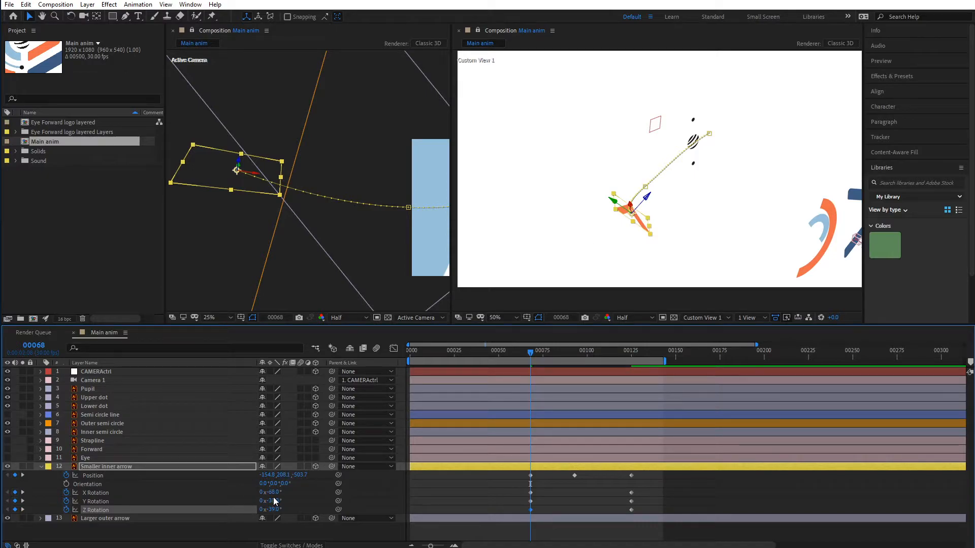
pyautogui.moveTo(275, 494); pyautogui.dragTo(260, 510)
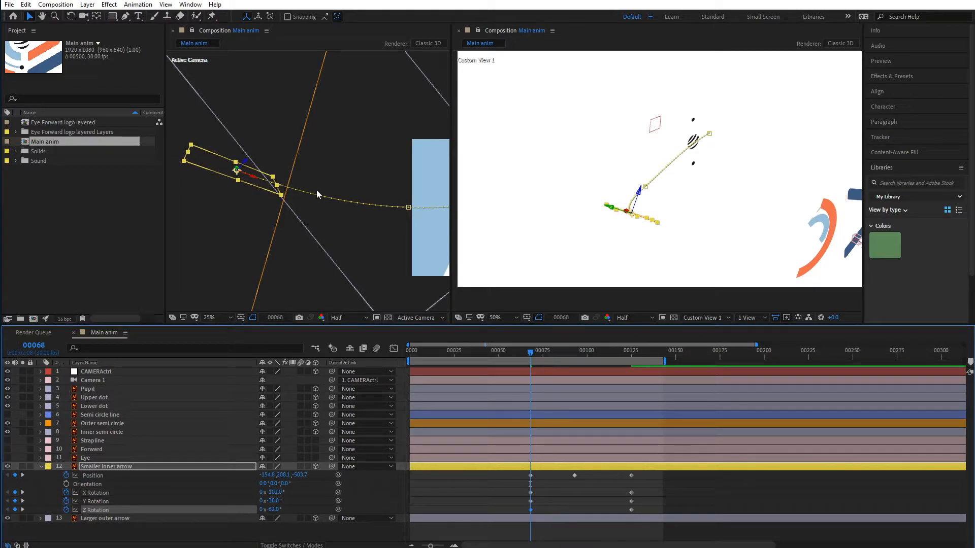
# Widen the Active Camera viewer and scrub through the timeline to examine the small arrow's rotation along its motion path.
pyautogui.moveTo(380, 223); pyautogui.dragTo(282, 223)
pyautogui.scroll(-1, 293, 227)
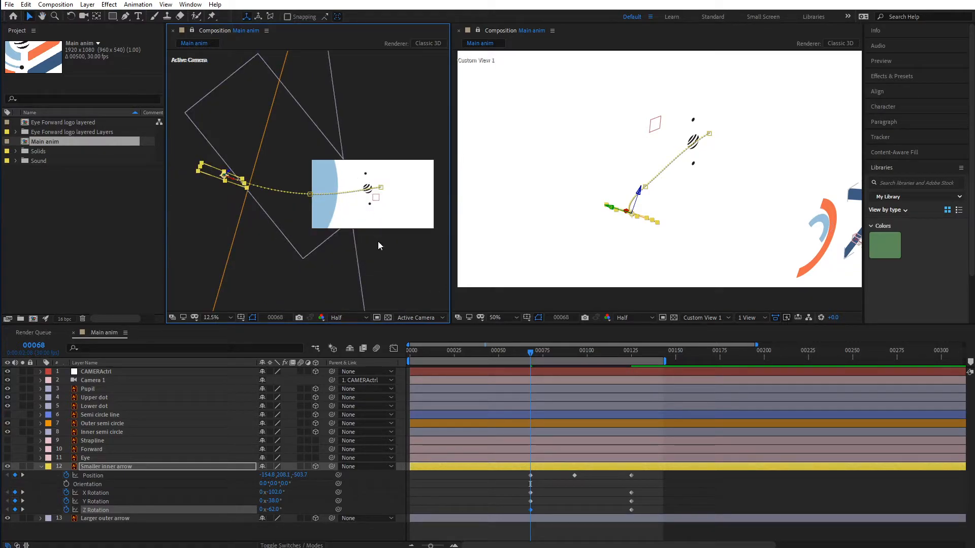
pyautogui.moveTo(379, 247); pyautogui.dragTo(604, 244)
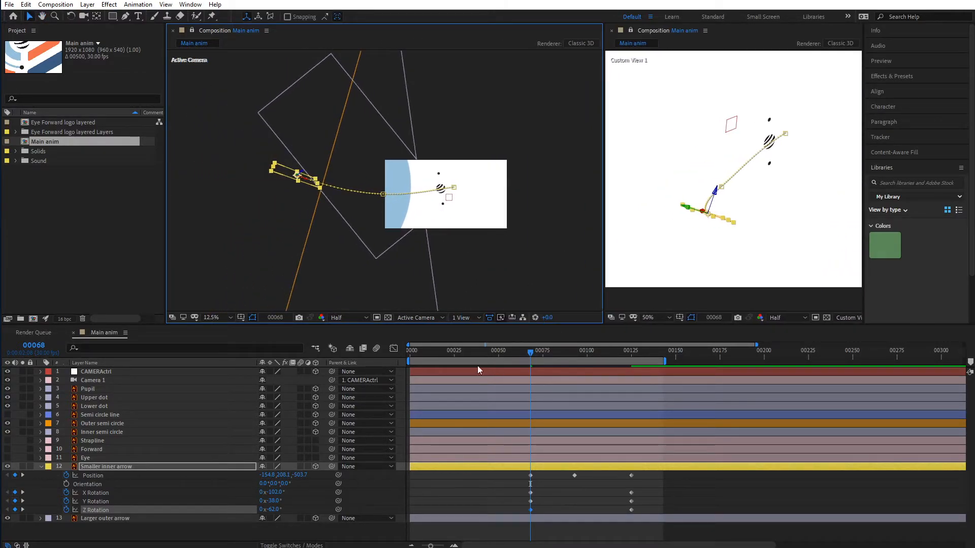
pyautogui.click(442, 353)
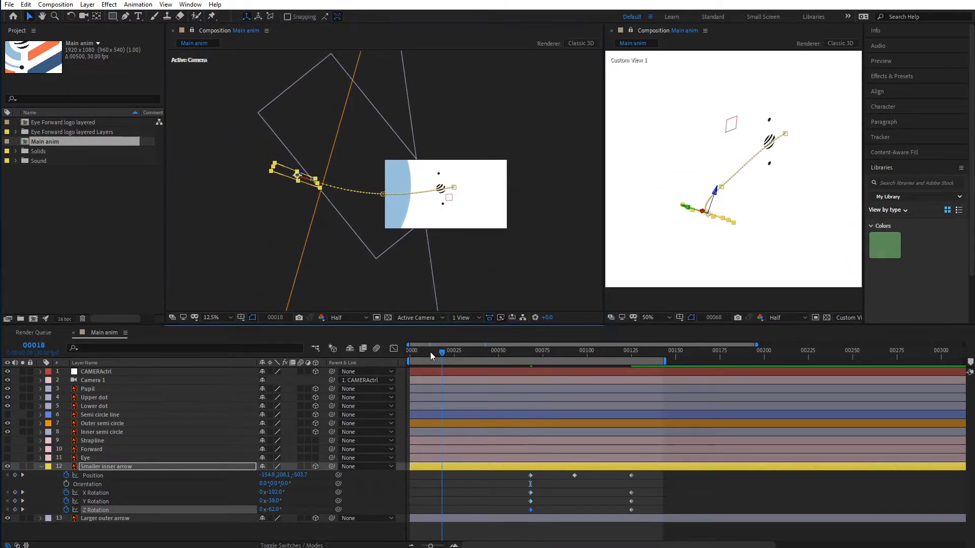
pyautogui.moveTo(430, 356); pyautogui.dragTo(585, 375)
pyautogui.moveTo(472, 257); pyautogui.dragTo(394, 270)
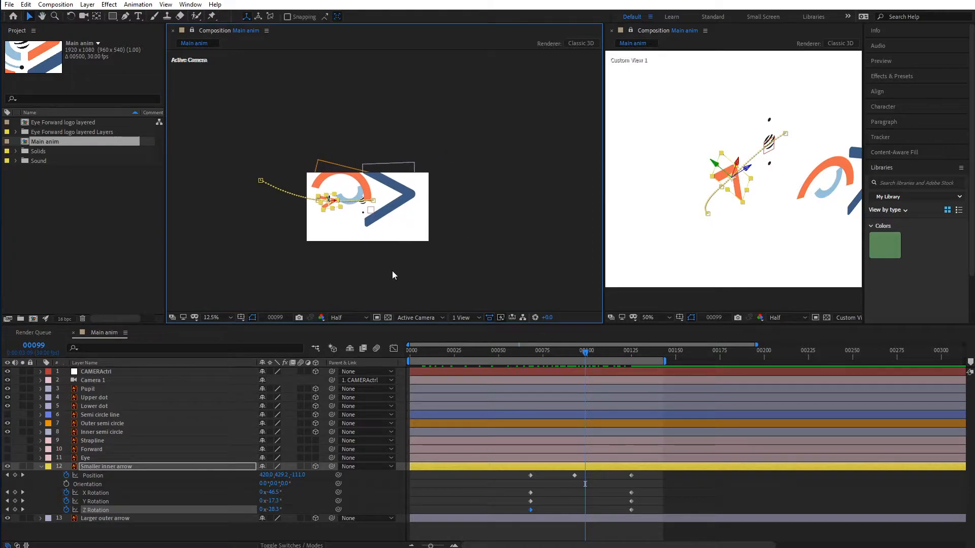
pyautogui.press('.')
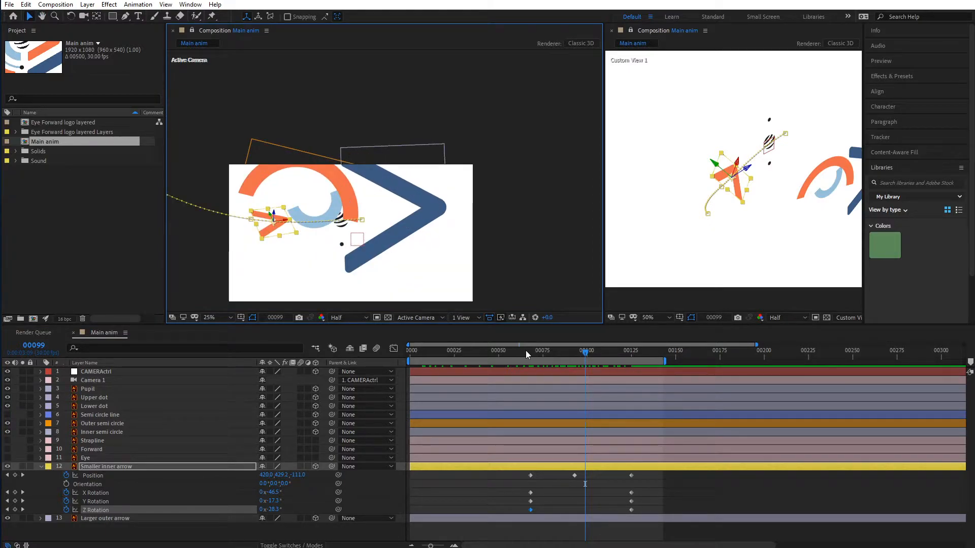
pyautogui.moveTo(527, 353); pyautogui.dragTo(541, 369)
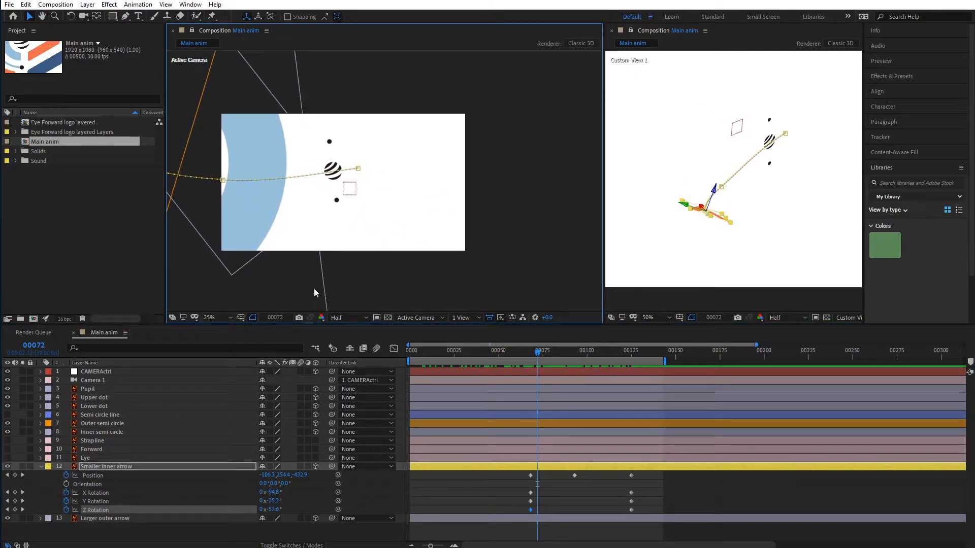
pyautogui.press('.')
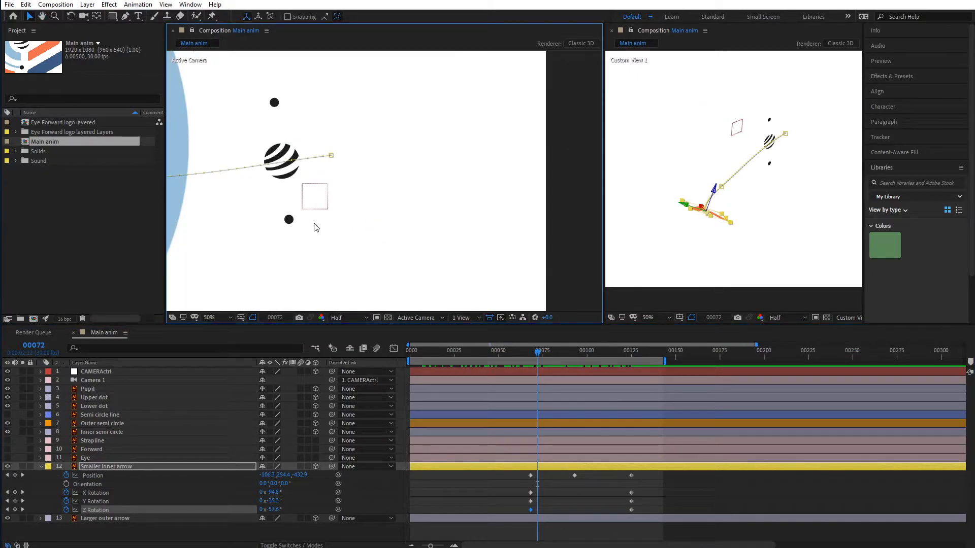
# Fit the Active Camera view to its viewer, deselect everything and preview the animation.
pyautogui.click(217, 317)
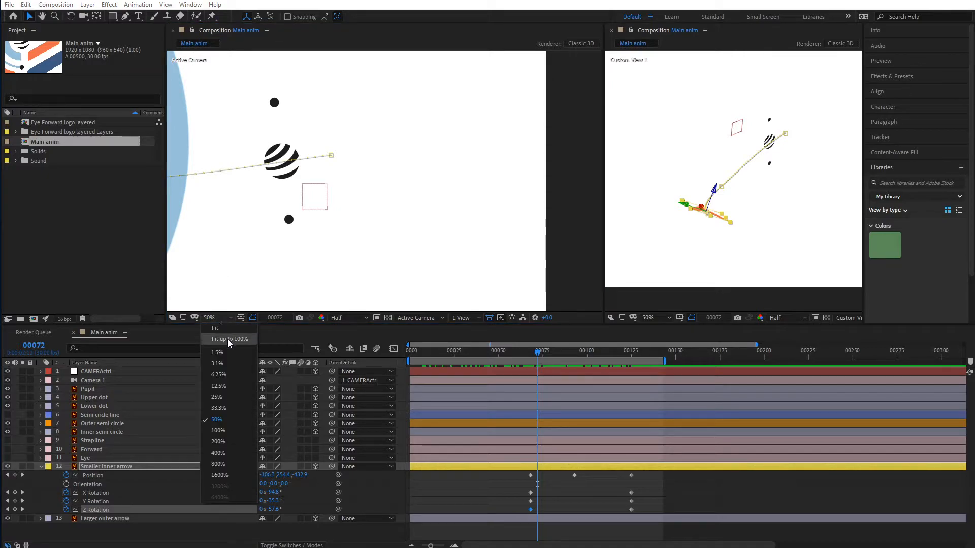
pyautogui.click(222, 334)
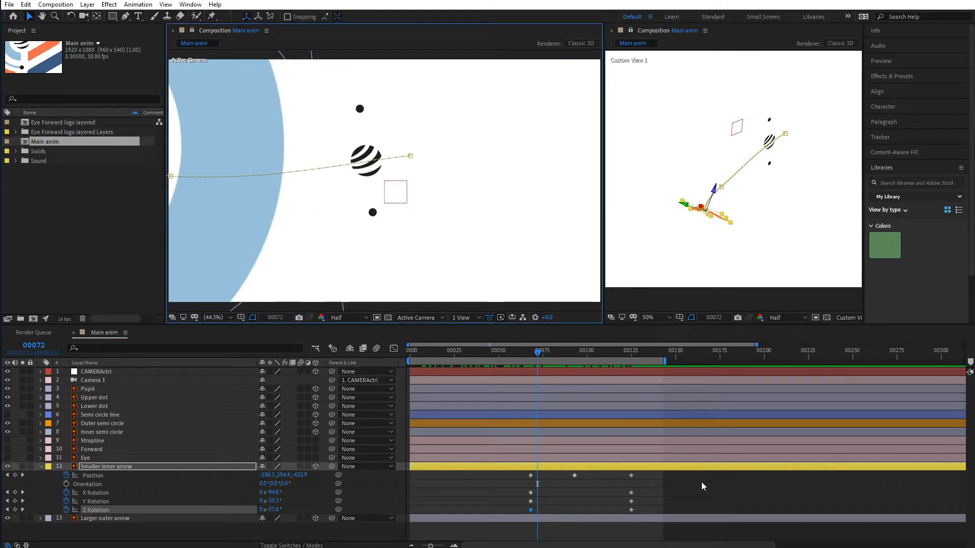
pyautogui.click(720, 490)
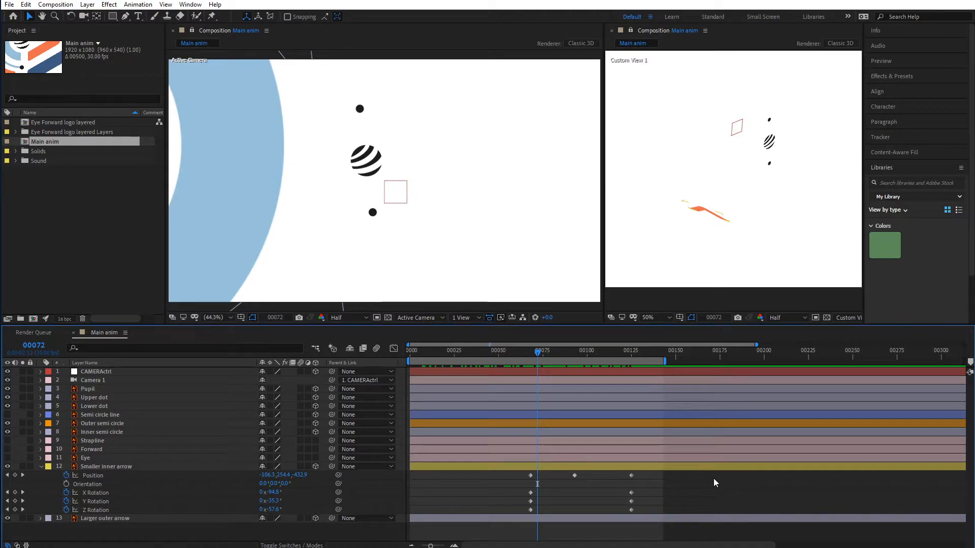
pyautogui.press('space')
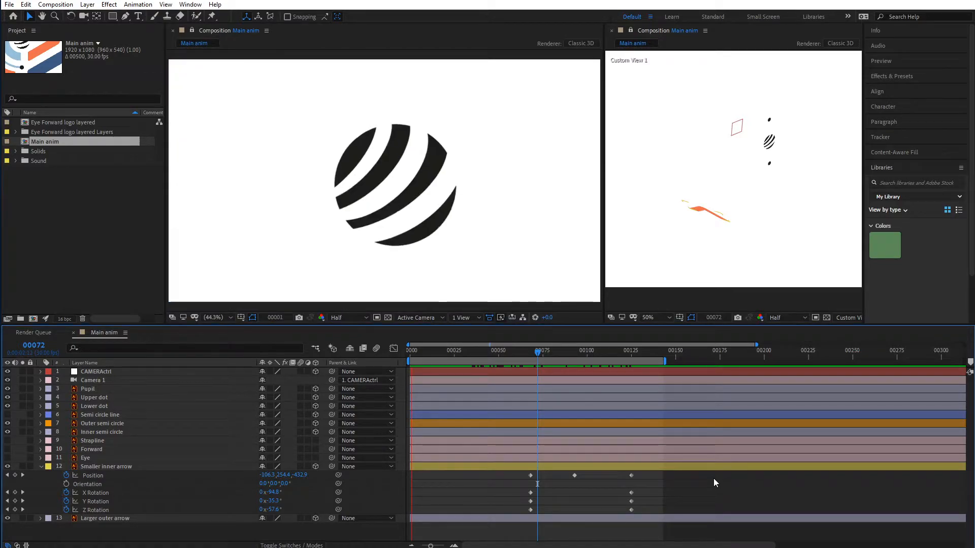
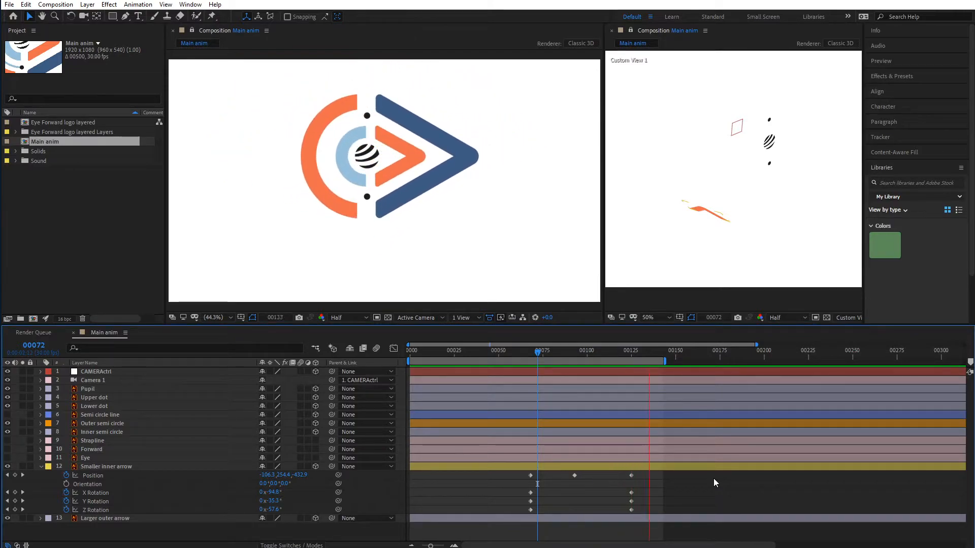
pyautogui.press('space')
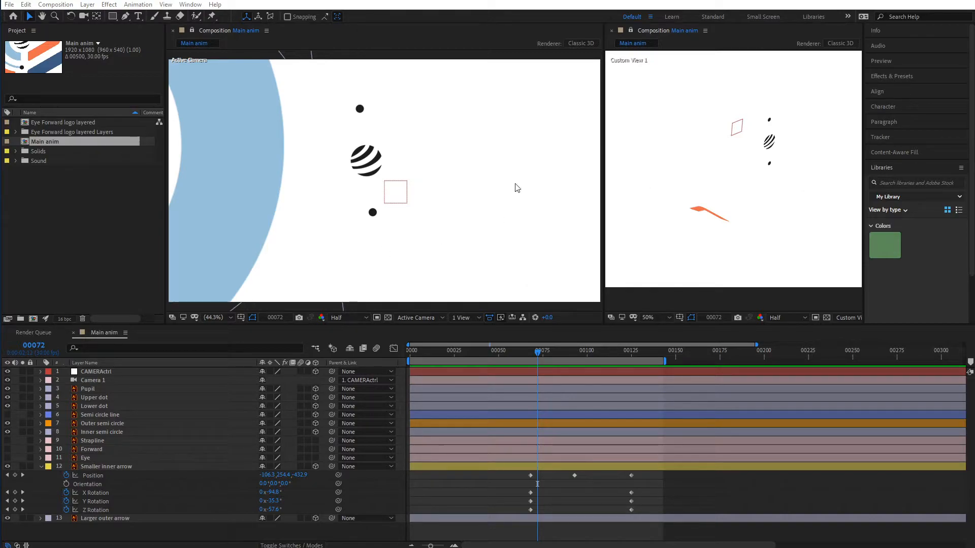
# Enlarge the timeline area and collapse the revealed properties of all layers.
pyautogui.click(537, 277)
pyautogui.press(',')
pyautogui.press(',')
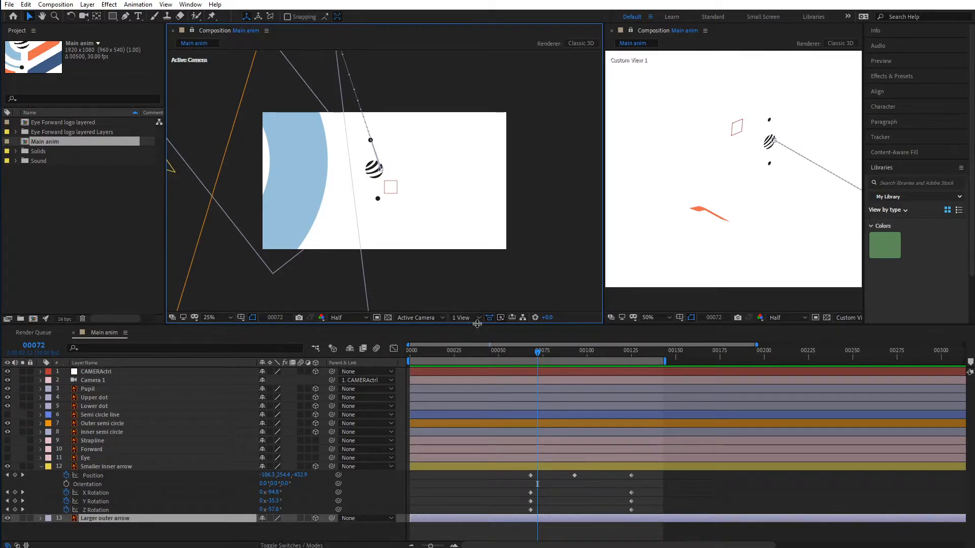
pyautogui.moveTo(478, 323); pyautogui.dragTo(476, 281)
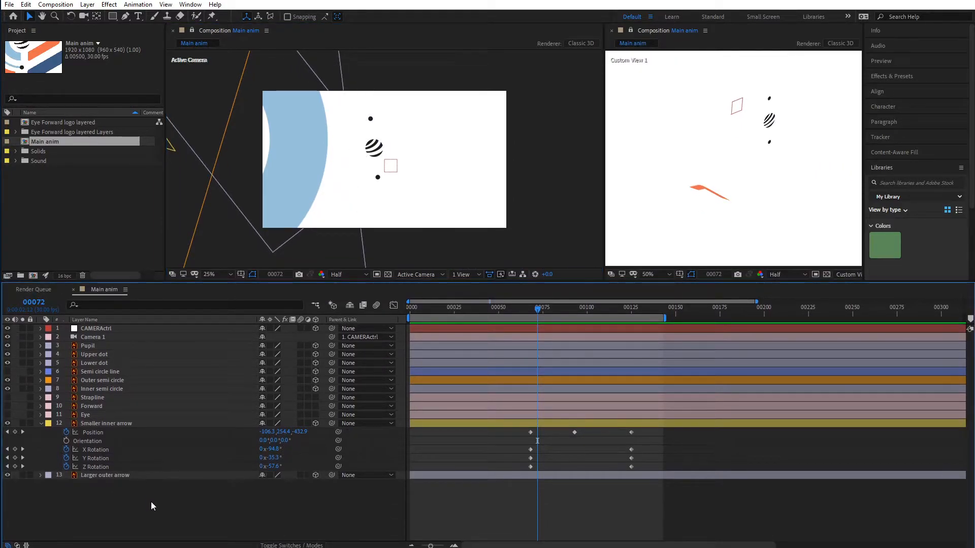
pyautogui.hotkey('ctrl', 'a')
pyautogui.press('u')
pyautogui.press('u')
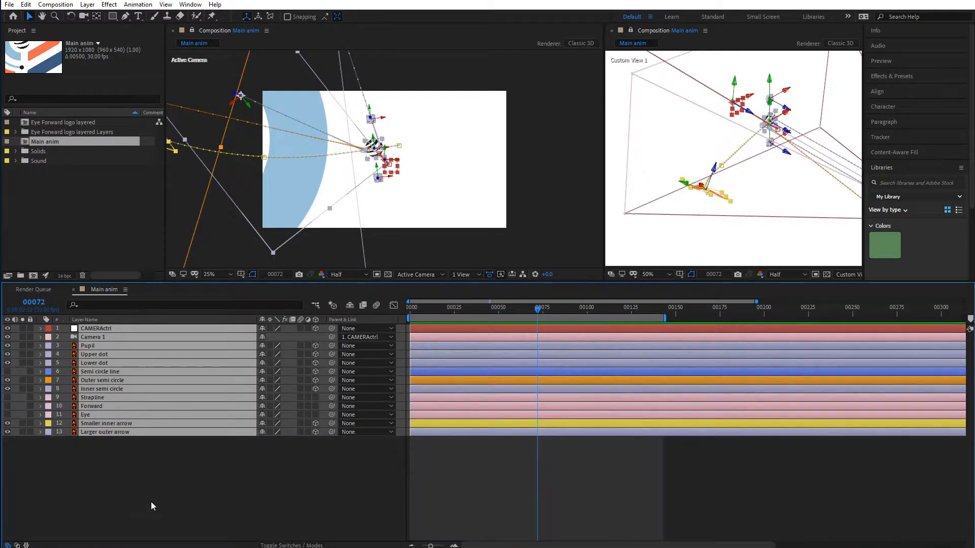
pyautogui.click(288, 446)
# Reveal the keyframed properties of the CAMERActrl layer.
pyautogui.moveTo(421, 308); pyautogui.dragTo(523, 311)
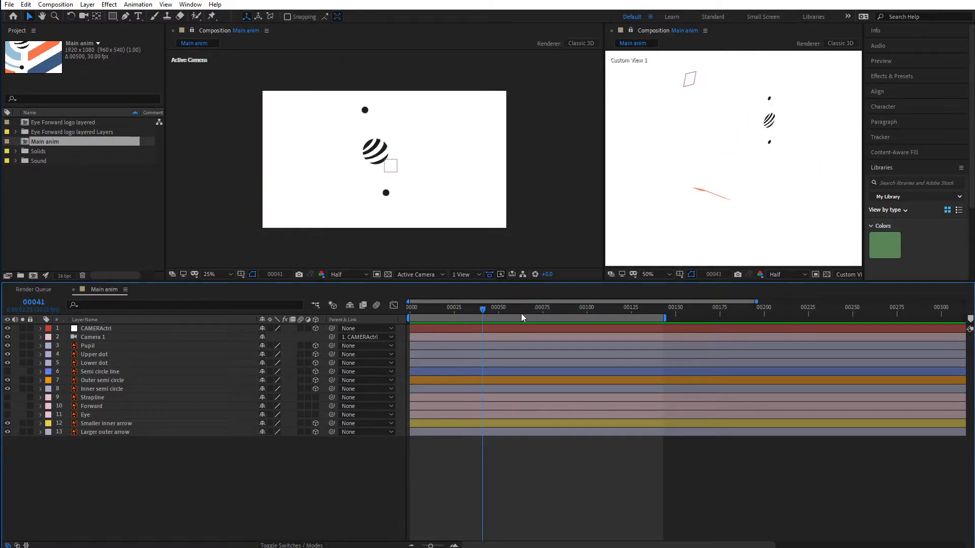
pyautogui.click(96, 330)
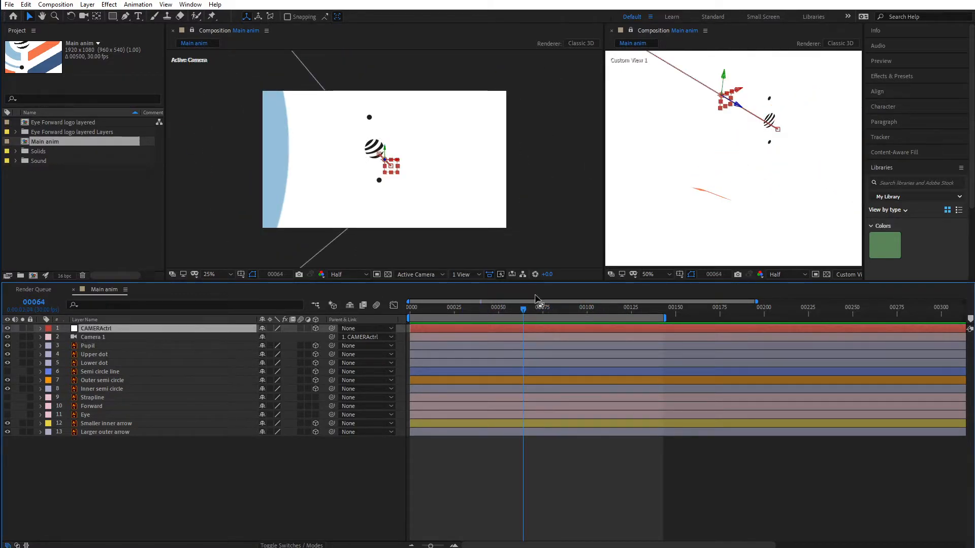
pyautogui.press('u')
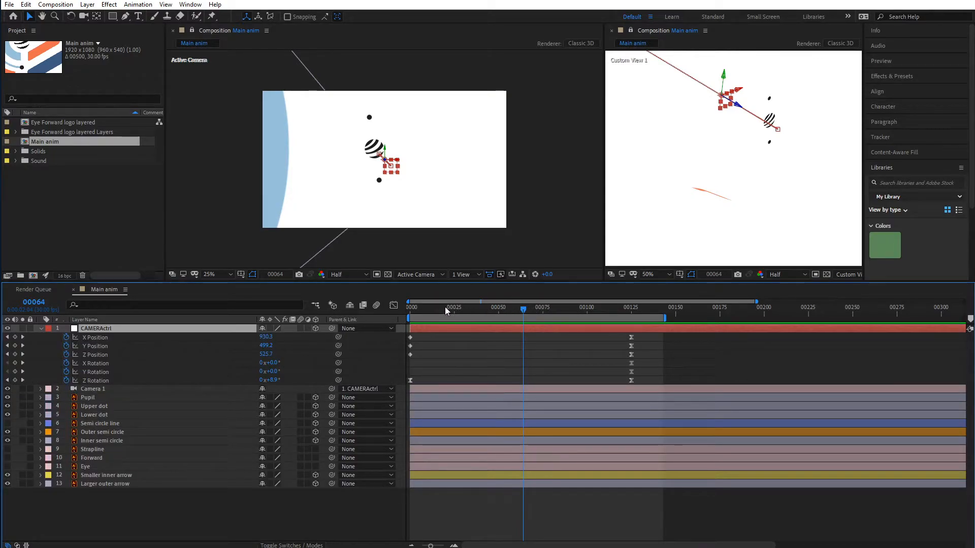
# Fit the Active Camera view to its viewer and scrub the timeline to examine the camera move up to frame 75.
pyautogui.moveTo(446, 308); pyautogui.dragTo(466, 310)
pyautogui.click(210, 277)
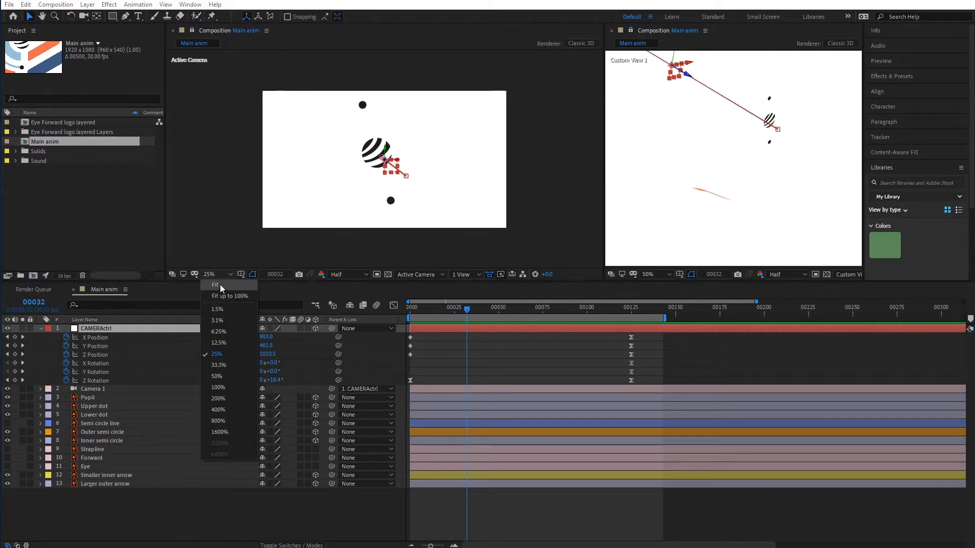
pyautogui.click(223, 294)
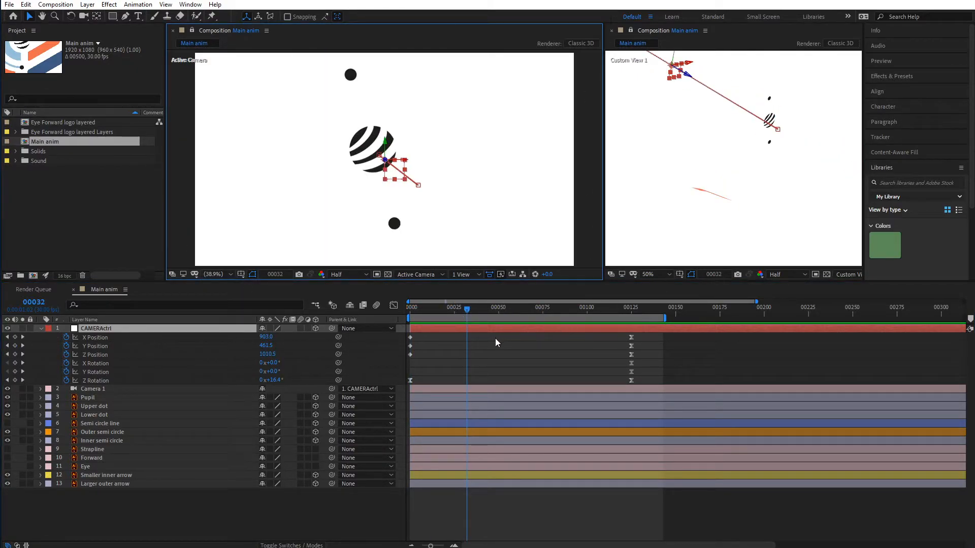
pyautogui.moveTo(468, 312); pyautogui.dragTo(543, 318)
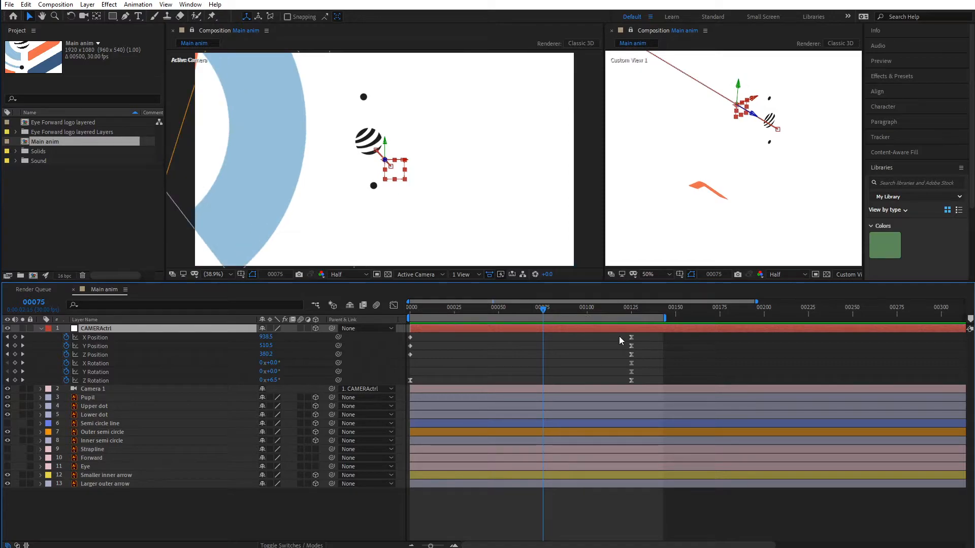
# Move the CAMERActrl layer's final position and rotation keyframes to frame 75 and preview the faster camera move.
pyautogui.moveTo(620, 335); pyautogui.dragTo(543, 381)
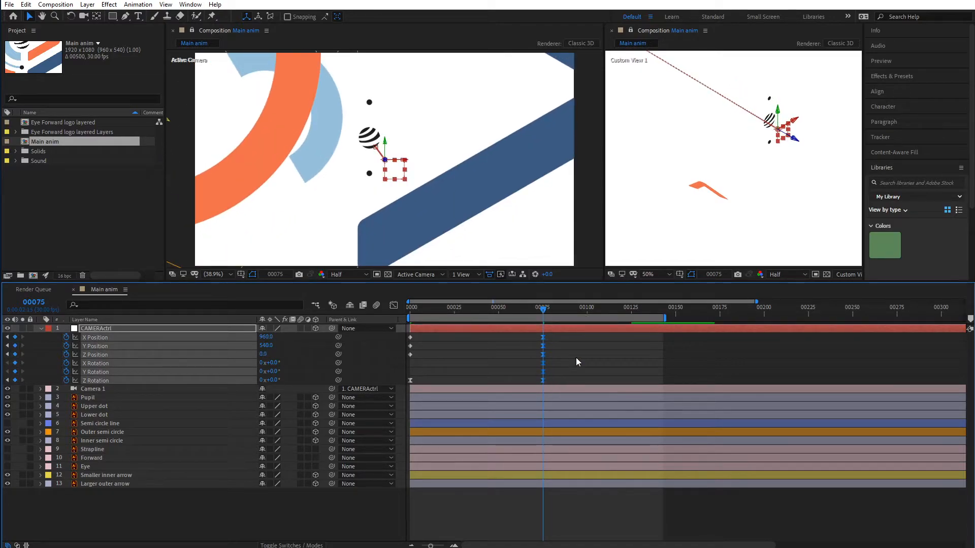
pyautogui.moveTo(419, 316); pyautogui.dragTo(628, 320)
pyautogui.press('space')
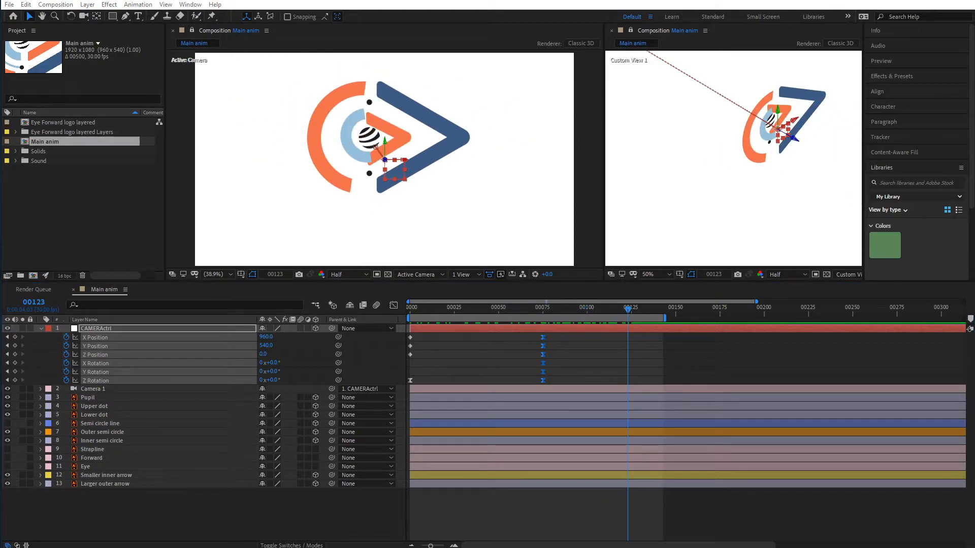
# Reveal the Larger outer arrow's keyframes and shift them all earlier so its move runs from frame 50 to frame 100.
pyautogui.click(463, 140)
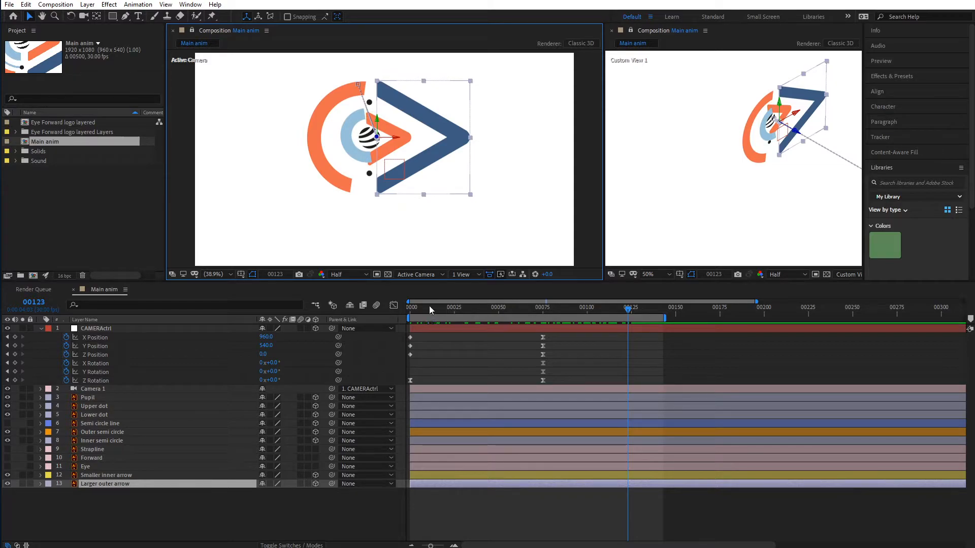
pyautogui.moveTo(431, 309); pyautogui.dragTo(571, 414)
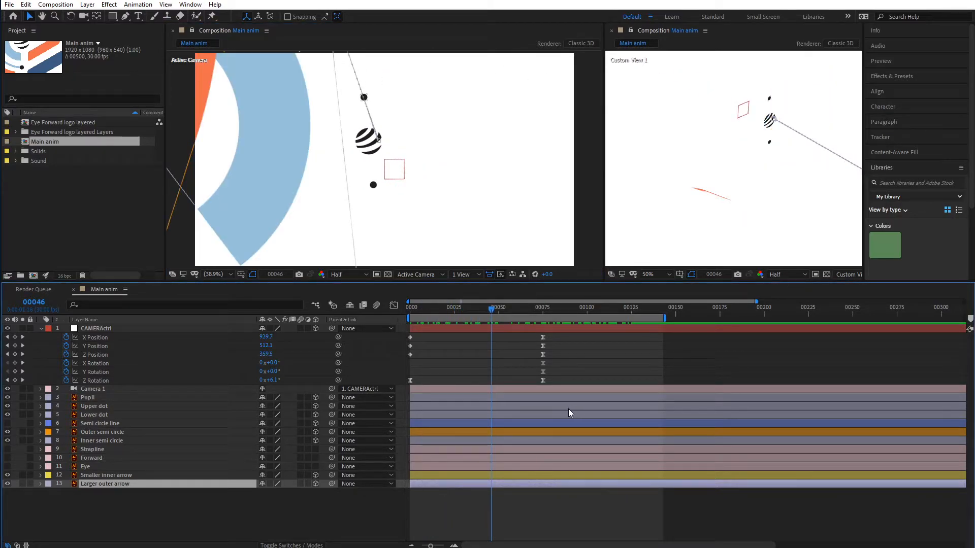
pyautogui.press('u')
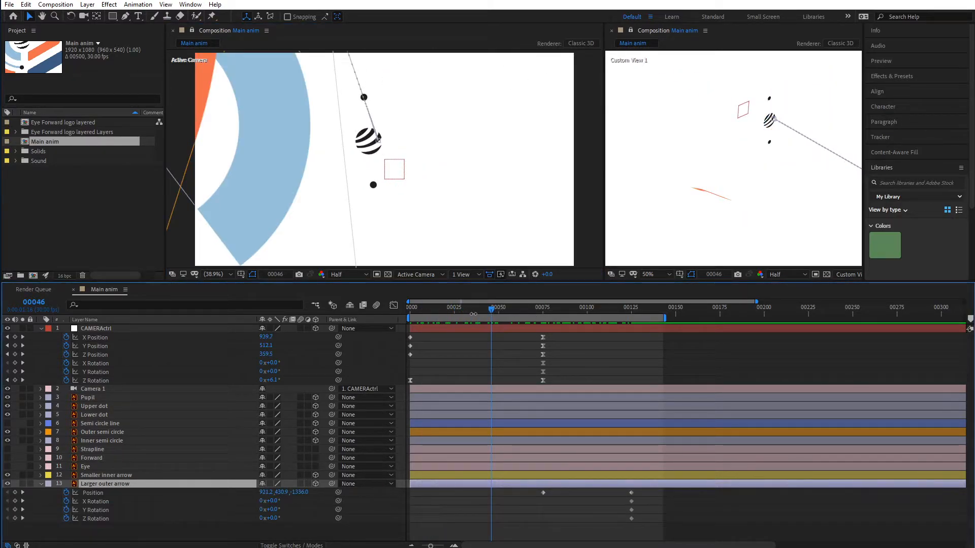
pyautogui.moveTo(467, 313); pyautogui.dragTo(597, 332)
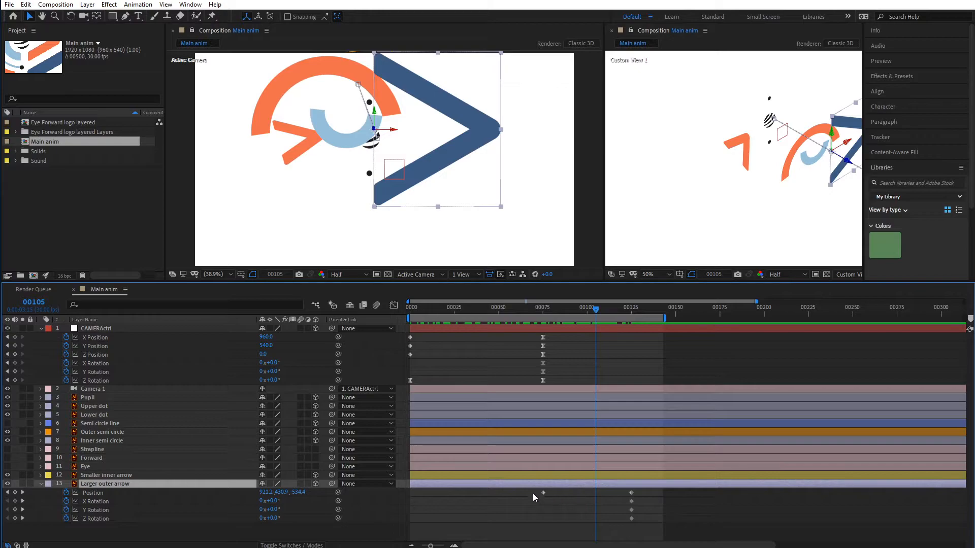
pyautogui.moveTo(528, 489); pyautogui.dragTo(591, 523)
pyautogui.moveTo(573, 303); pyautogui.dragTo(576, 307)
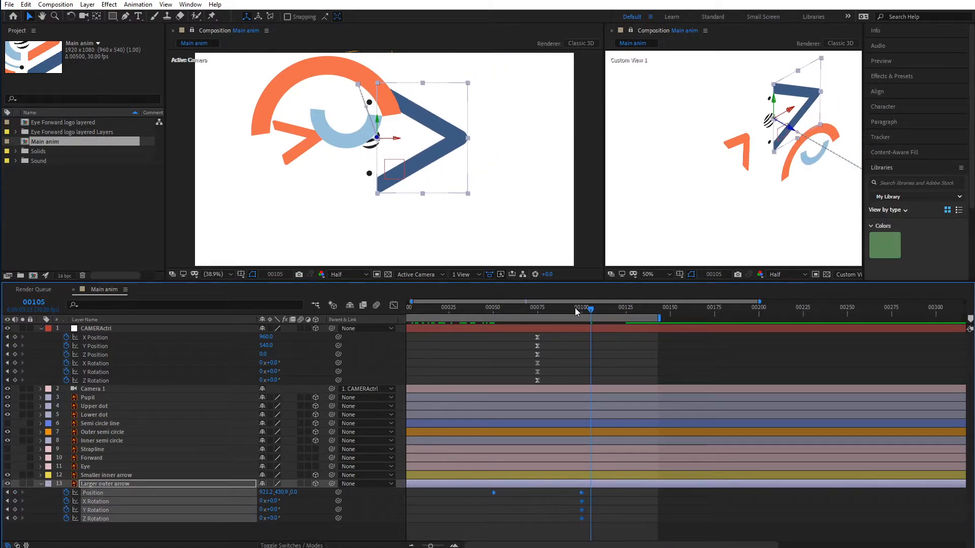
pyautogui.click(588, 307)
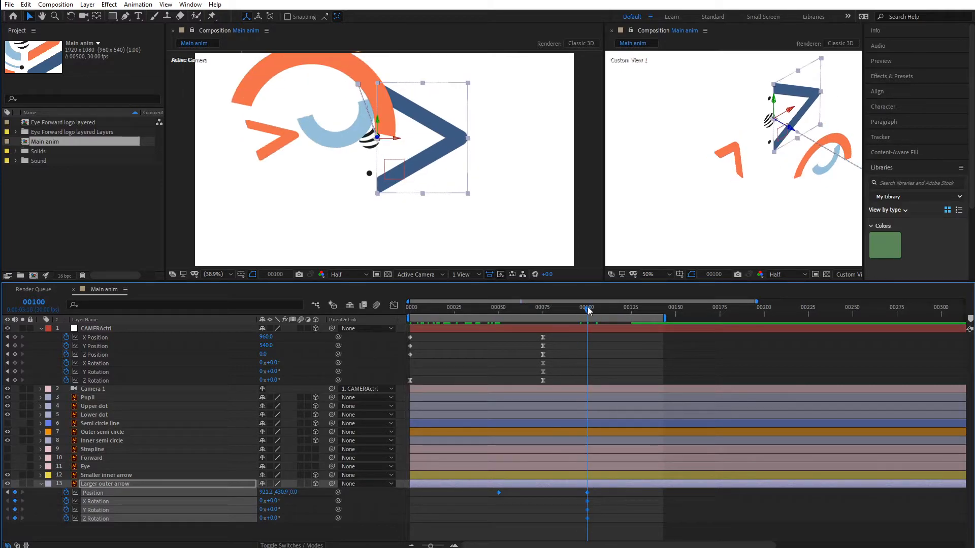
# Try Easy Ease on the Larger outer arrow's keyframes at frame 100, undo it and preview the linear motion.
pyautogui.moveTo(603, 490); pyautogui.dragTo(570, 527)
pyautogui.moveTo(489, 310)
pyautogui.mouseDown()
pyautogui.moveTo(579, 316)
pyautogui.moveTo(451, 319)
pyautogui.moveTo(489, 317)
pyautogui.moveTo(479, 314)
pyautogui.mouseUp()
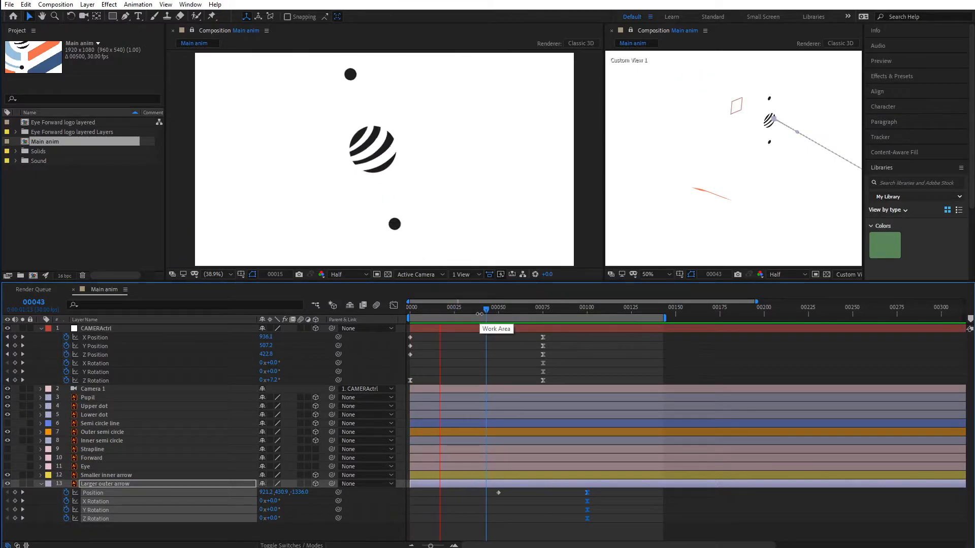
pyautogui.hotkey('ctrl', 'z')
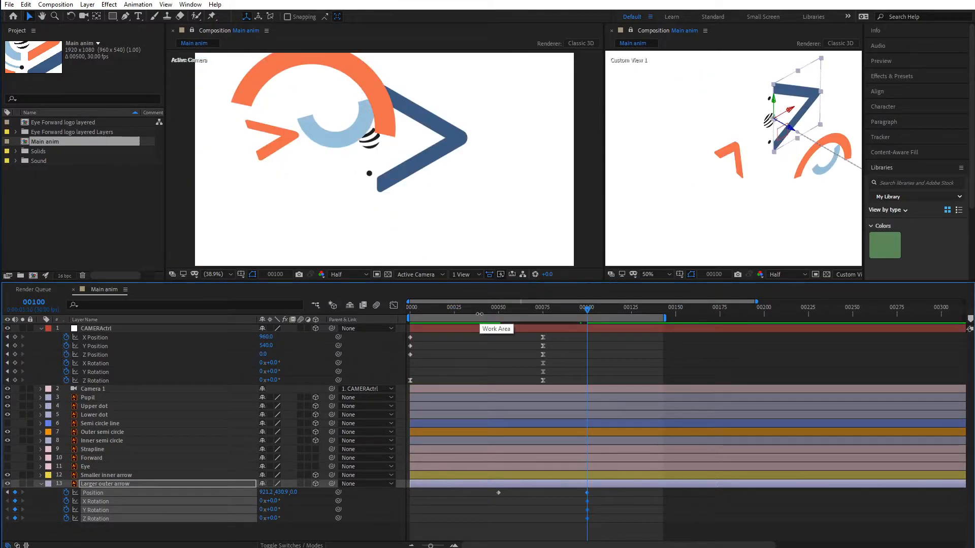
pyautogui.press('space')
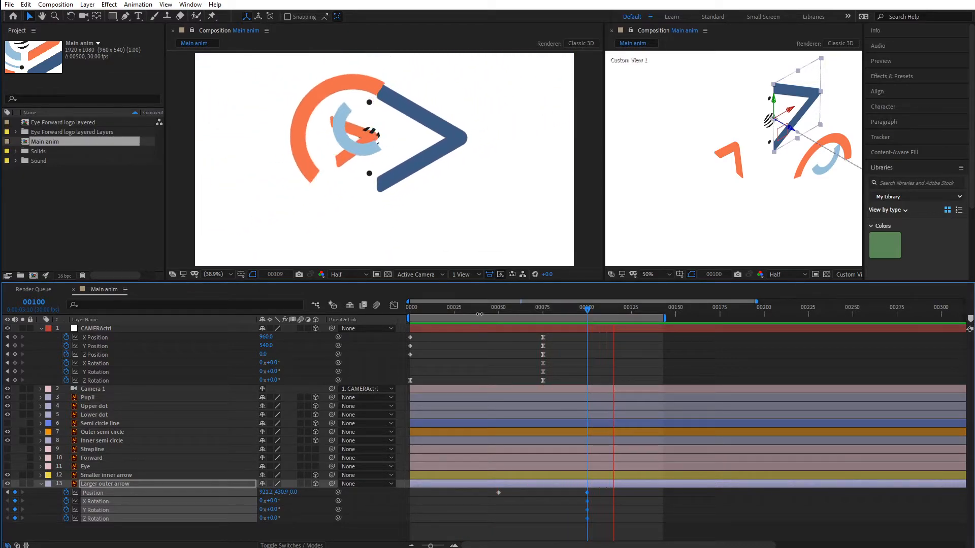
pyautogui.press('space')
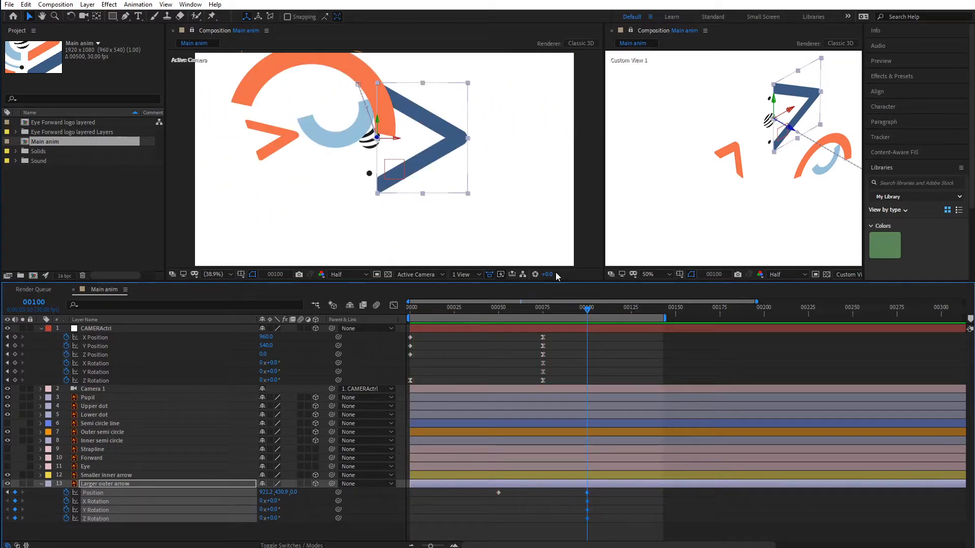
# Apply Easy Ease to the Larger outer arrow's position and rotation keyframes at frame 100 and scrub through the result.
pyautogui.click(599, 520)
pyautogui.moveTo(575, 495); pyautogui.dragTo(593, 522)
pyautogui.moveTo(613, 529); pyautogui.dragTo(575, 496)
pyautogui.press('F9')
pyautogui.moveTo(479, 308); pyautogui.dragTo(609, 327)
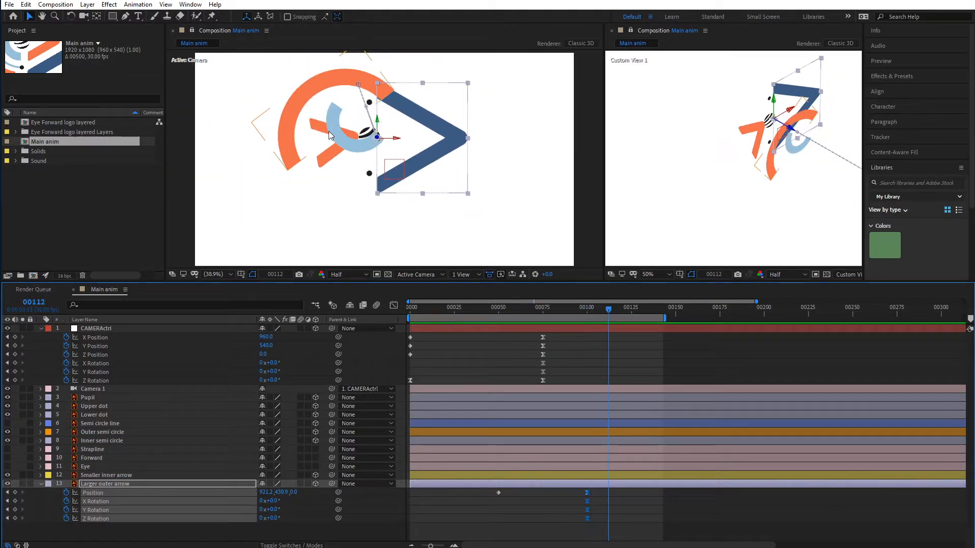
# Reveal the Inner semi circle's keyframes and shift them all earlier so its move ends at frame 108.
pyautogui.click(357, 143)
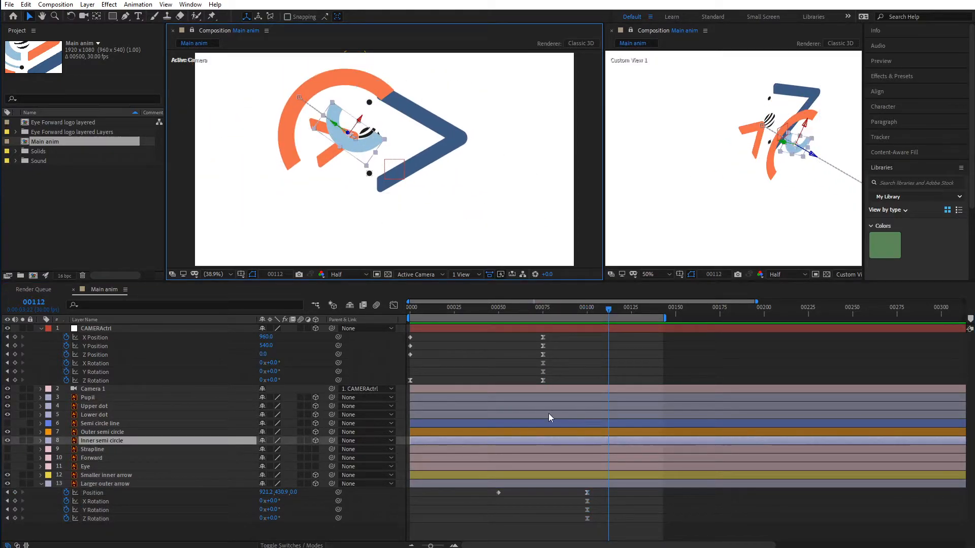
pyautogui.press('u')
pyautogui.moveTo(518, 446); pyautogui.dragTo(598, 480)
pyautogui.moveTo(490, 315); pyautogui.dragTo(625, 333)
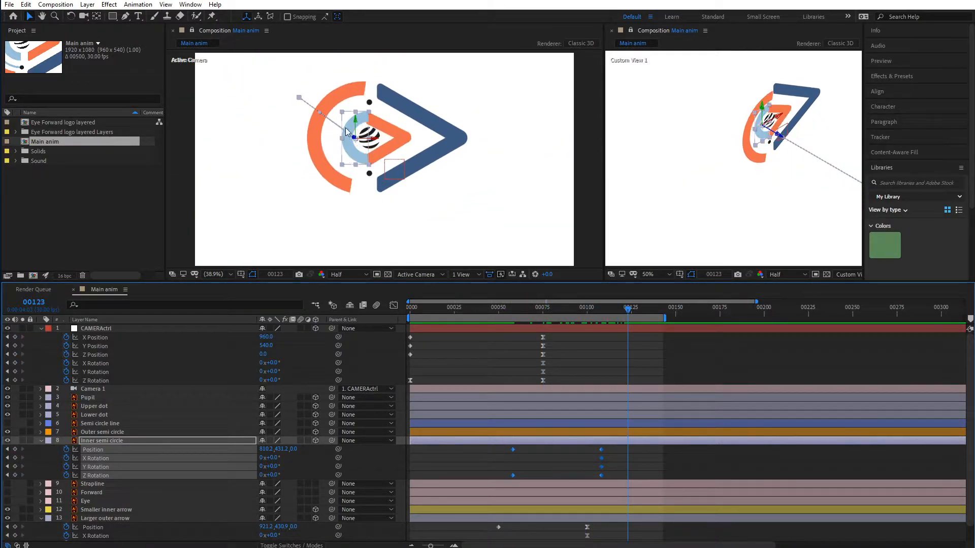
# Reveal the Outer semi circle's keyframes and shift them all earlier so its move ends at about frame 113.
pyautogui.click(346, 92)
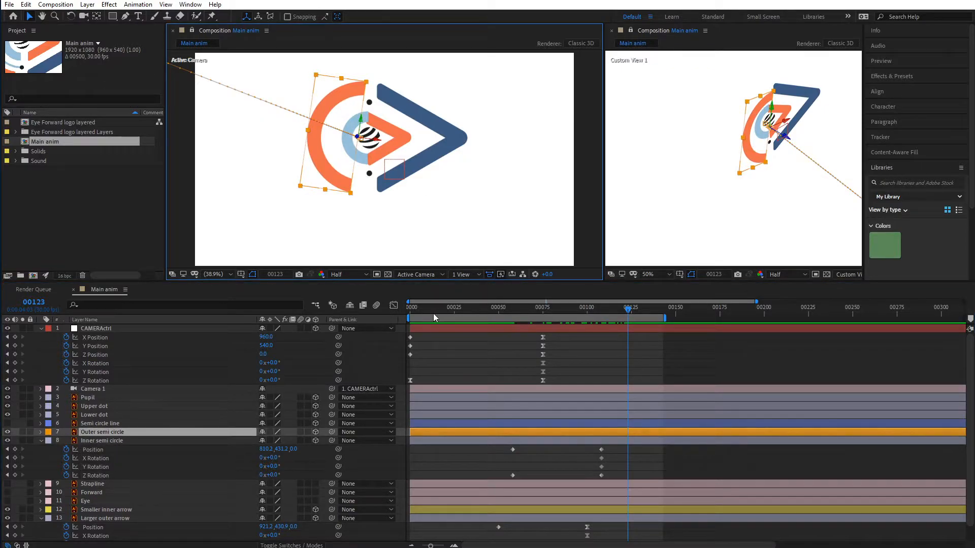
pyautogui.moveTo(434, 313); pyautogui.dragTo(601, 327)
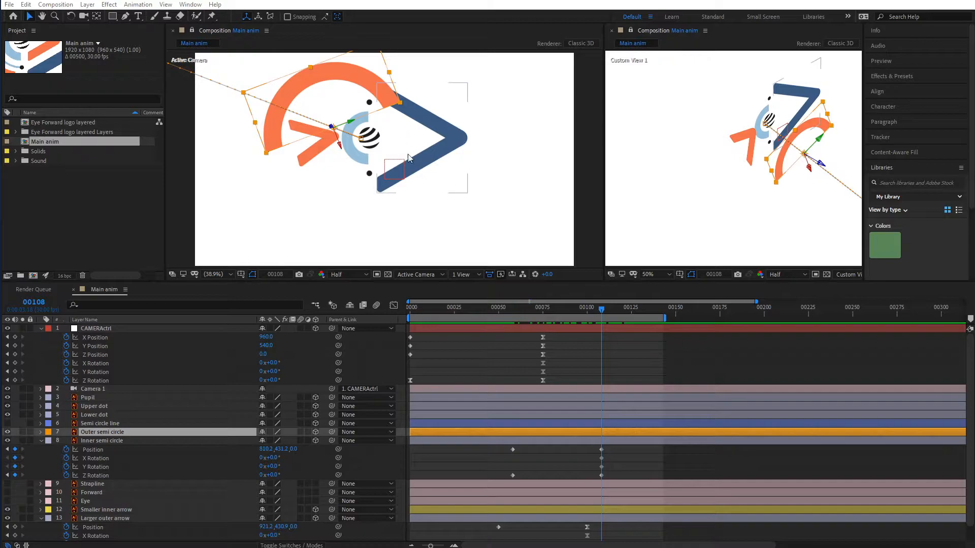
pyautogui.moveTo(573, 318); pyautogui.dragTo(608, 320)
pyautogui.press('u')
pyautogui.moveTo(647, 437); pyautogui.dragTo(528, 474)
pyautogui.moveTo(630, 468); pyautogui.dragTo(609, 469)
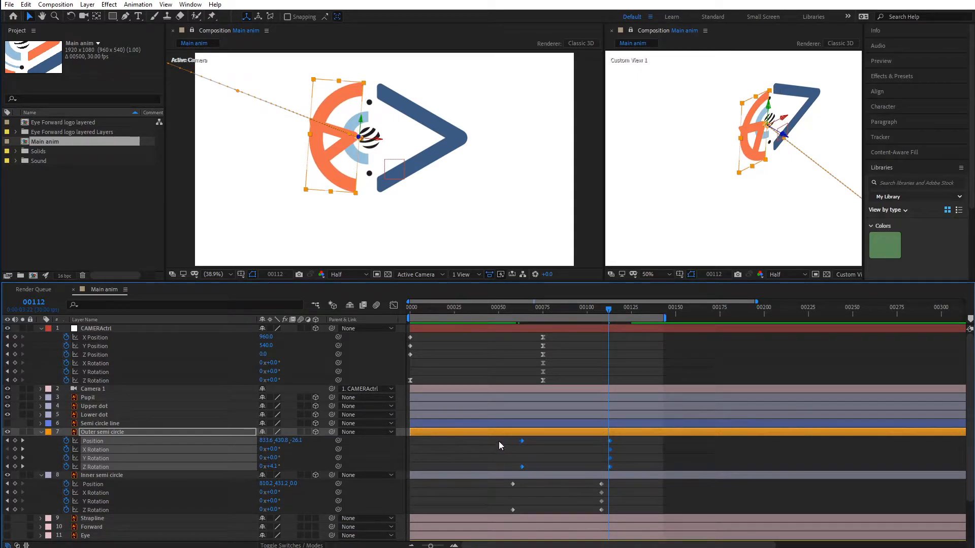
# Try moving only the Outer semi circle's starting position and Z rotation keyframes to about frame 88, restore them and preview.
pyautogui.moveTo(502, 442); pyautogui.dragTo(527, 465)
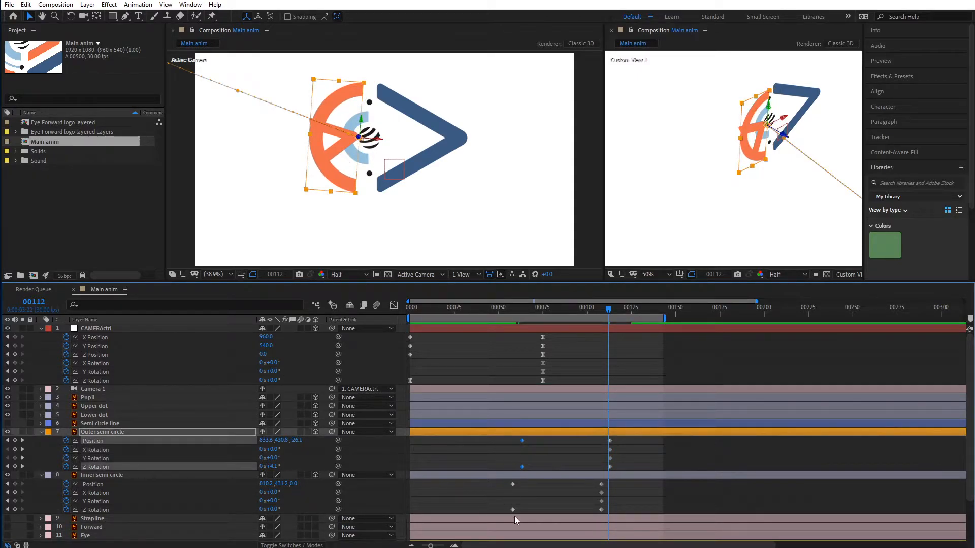
pyautogui.moveTo(523, 467); pyautogui.dragTo(566, 468)
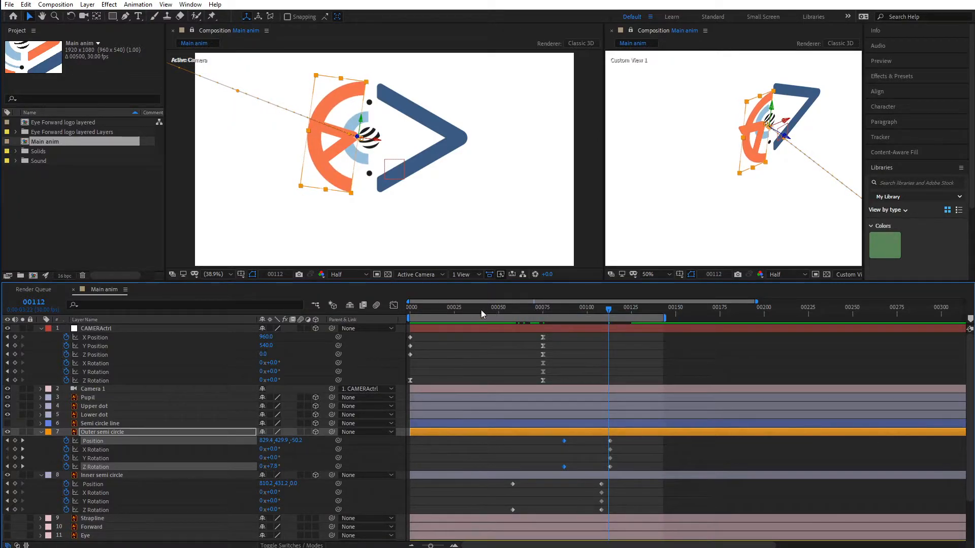
pyautogui.moveTo(484, 310); pyautogui.dragTo(591, 326)
pyautogui.moveTo(480, 299)
pyautogui.mouseDown()
pyautogui.moveTo(506, 308)
pyautogui.moveTo(468, 309)
pyautogui.mouseUp()
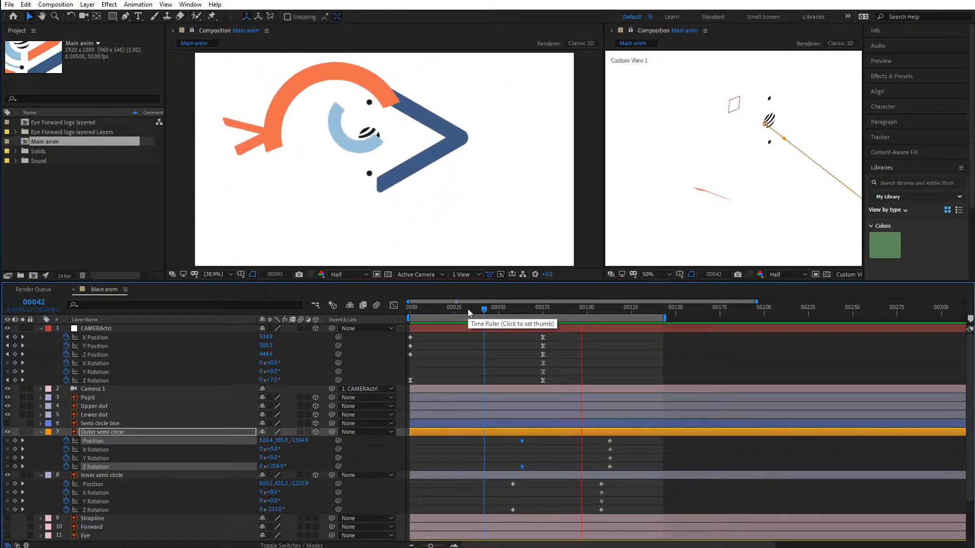
pyautogui.press('space')
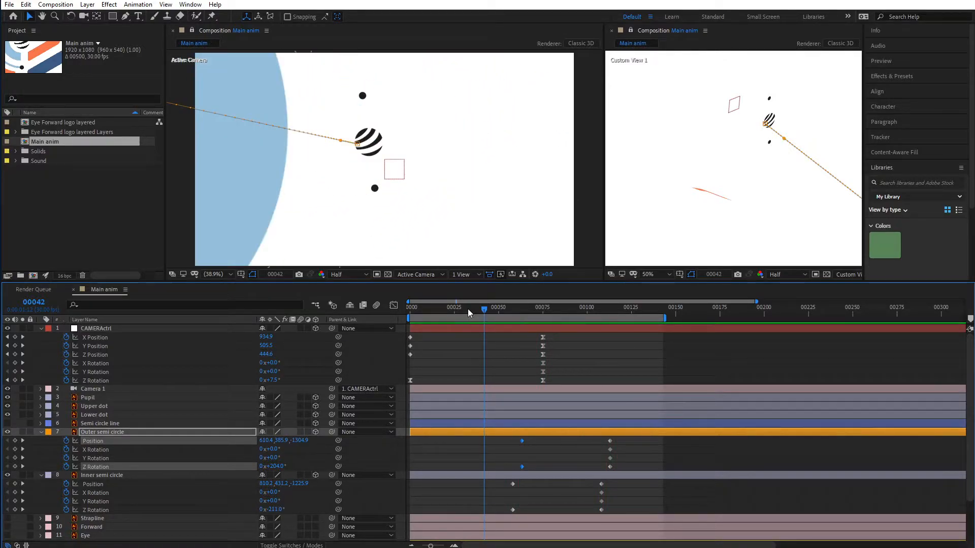
# Apply Easy Ease to the final position and rotation keyframes of the Inner and Outer semi circles and scrub to check.
pyautogui.moveTo(589, 488); pyautogui.dragTo(611, 517)
pyautogui.moveTo(595, 442); pyautogui.dragTo(620, 468)
pyautogui.moveTo(518, 307); pyautogui.dragTo(663, 315)
pyautogui.click(347, 150)
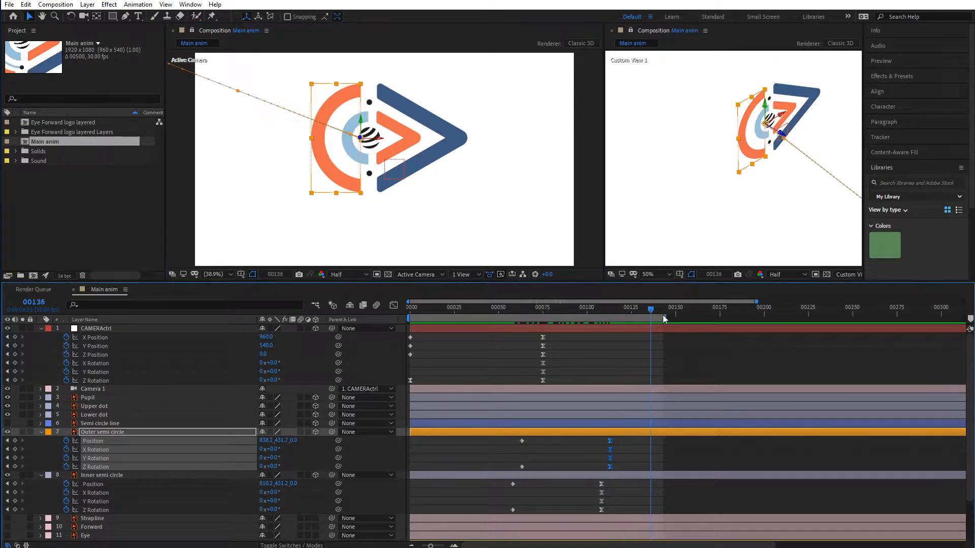
# Reveal the Smaller inner arrow's keyframes and apply Easy Ease to its final position and rotation keyframes at frame 125.
pyautogui.click(407, 124)
pyautogui.press('p')
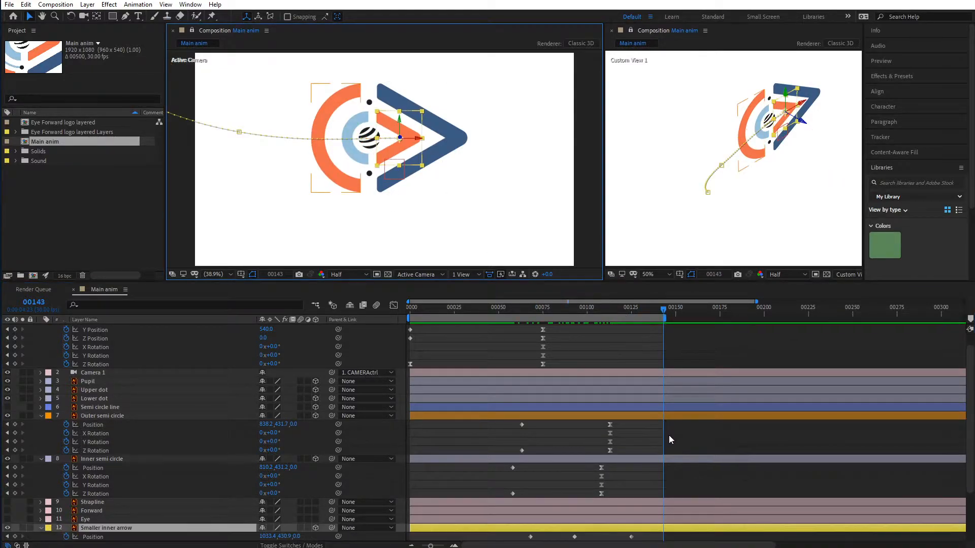
pyautogui.scroll(-3, 967, 430)
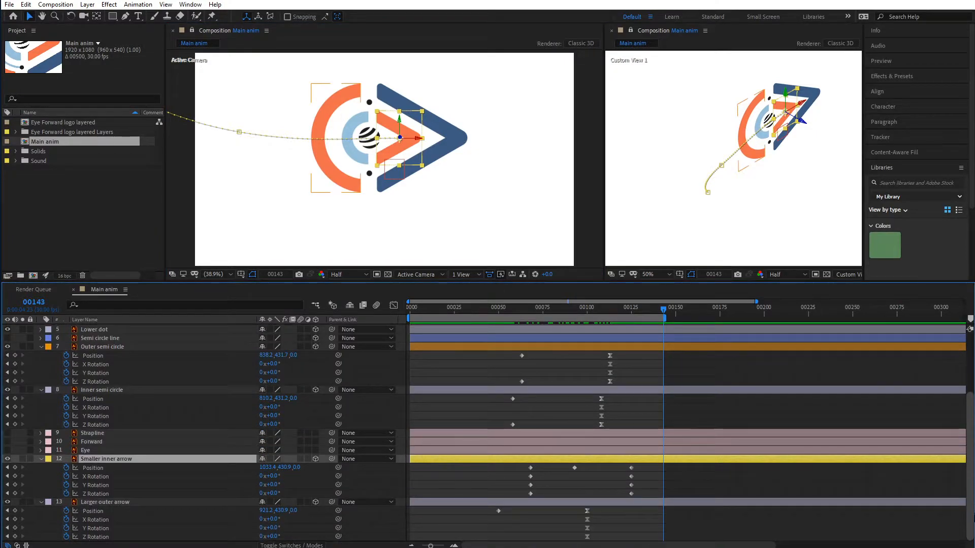
pyautogui.moveTo(620, 466); pyautogui.dragTo(645, 498)
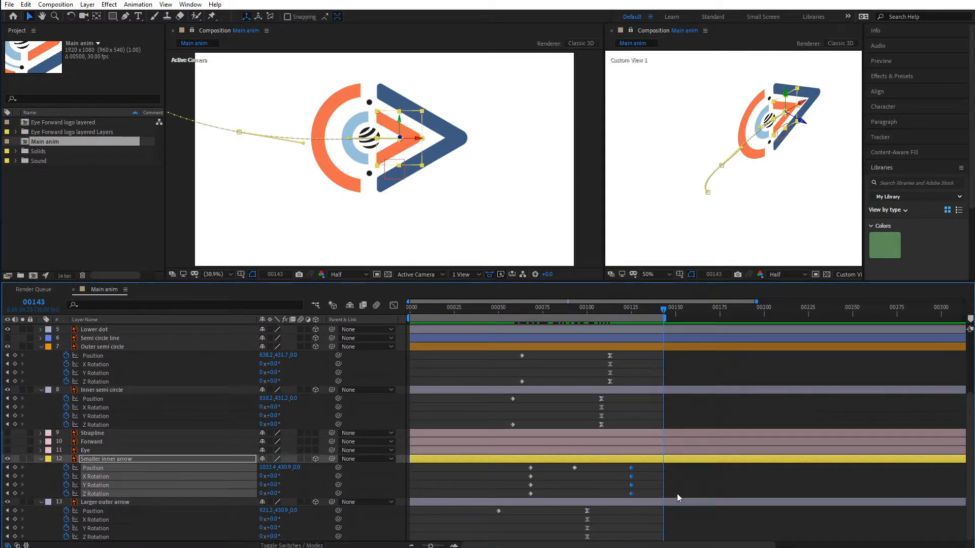
pyautogui.press('F9')
# Preview the eased animation and scrub to frame 109 to examine how the logo parts arrive.
pyautogui.moveTo(490, 315); pyautogui.dragTo(569, 332)
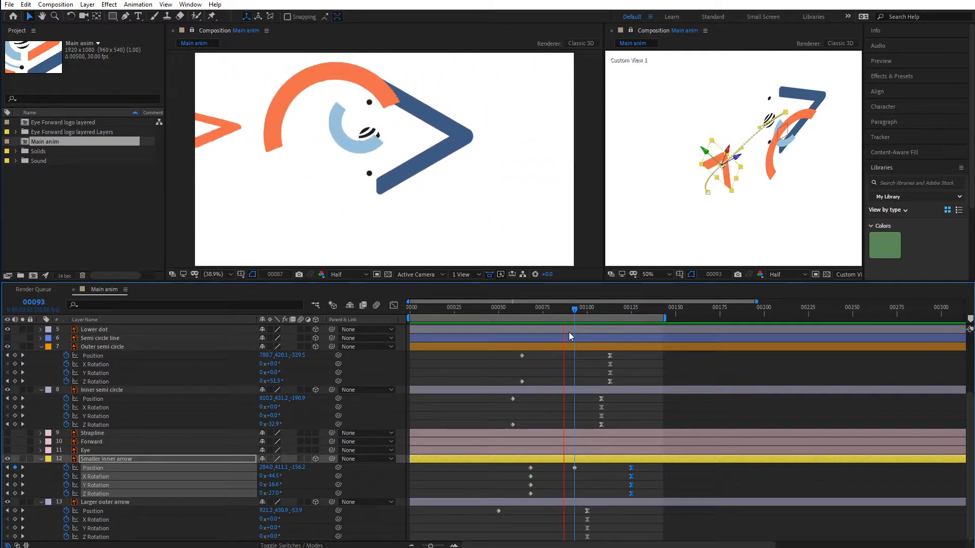
pyautogui.press('space')
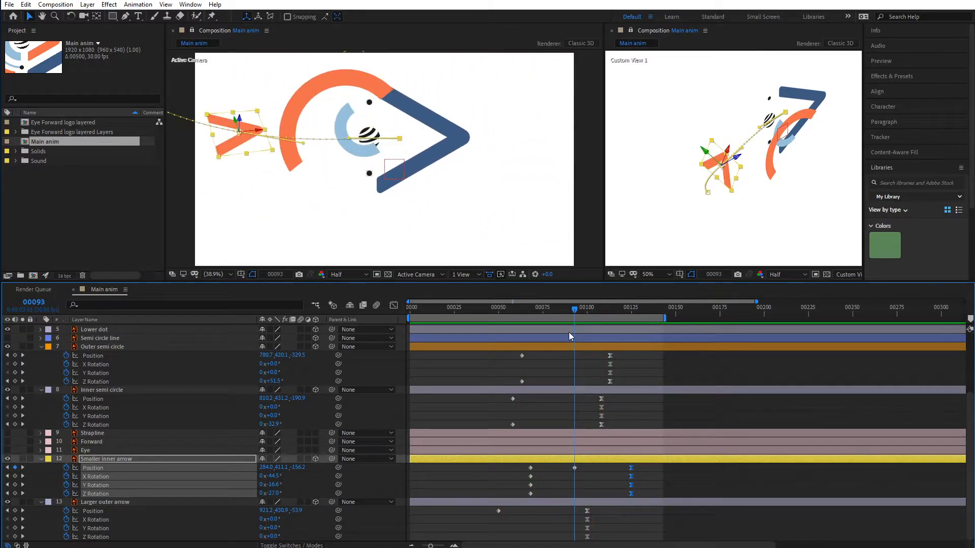
pyautogui.moveTo(435, 315); pyautogui.dragTo(504, 318)
pyautogui.press('space')
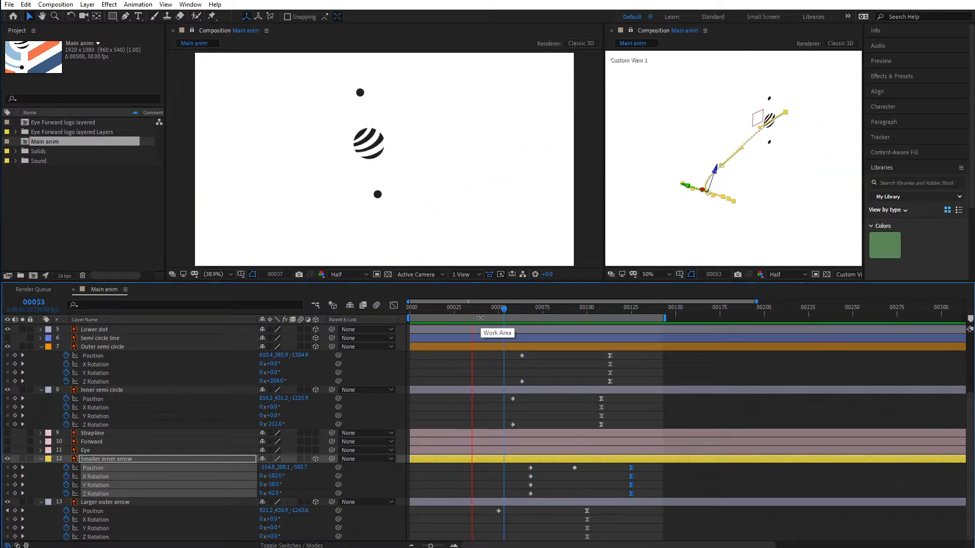
pyautogui.press('space')
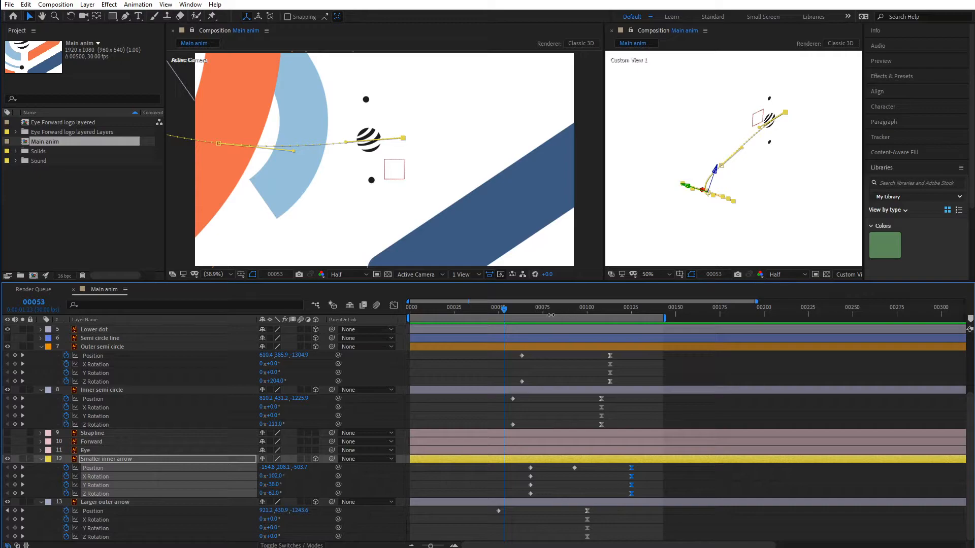
pyautogui.moveTo(551, 315); pyautogui.dragTo(603, 311)
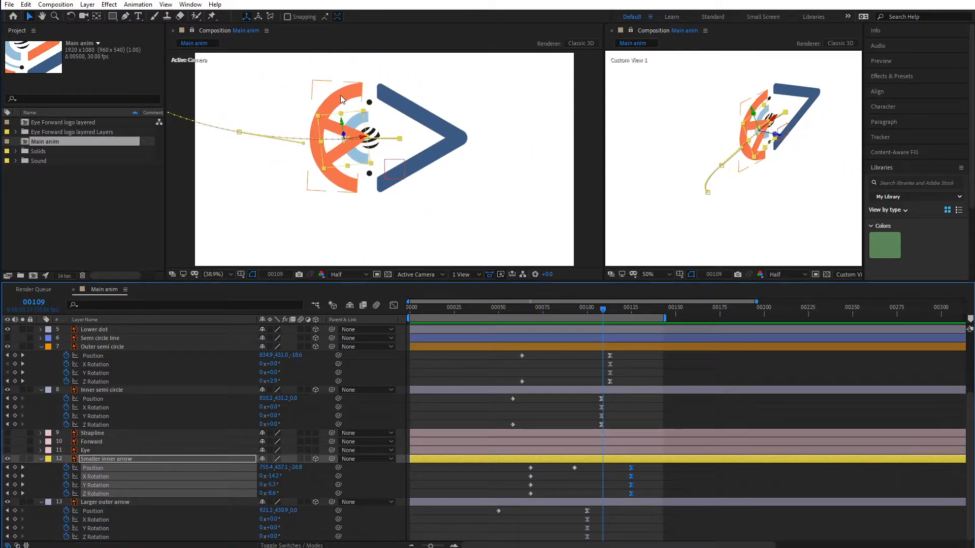
# Collapse the revealed properties of all layers, deselect everything and select the Outer semi circle.
pyautogui.click(342, 99)
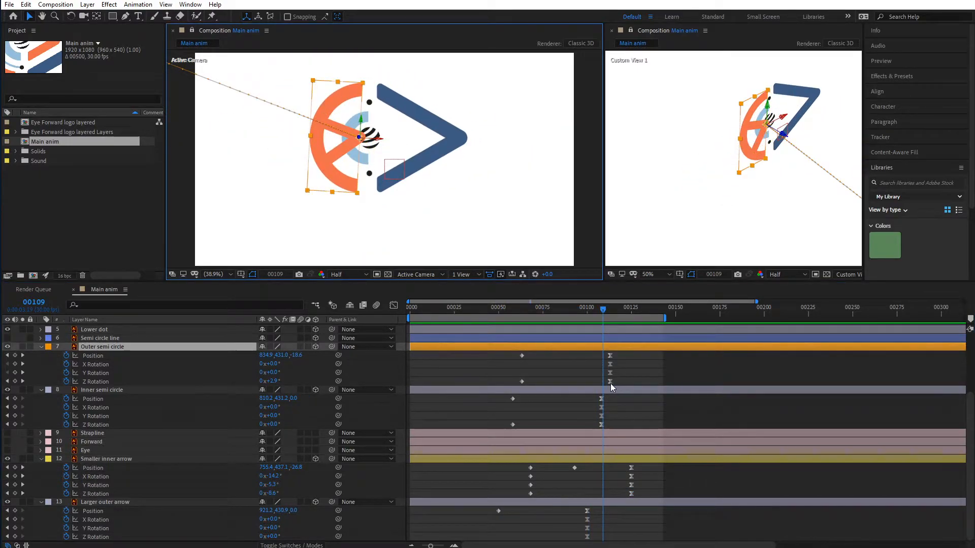
pyautogui.scroll(2, 611, 385)
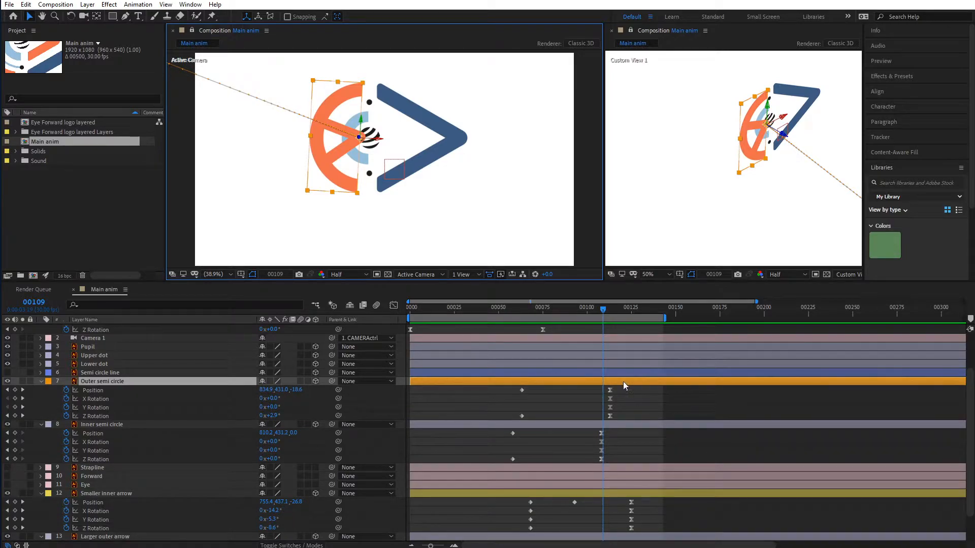
pyautogui.hotkey('ctrl', 'a')
pyautogui.press('u')
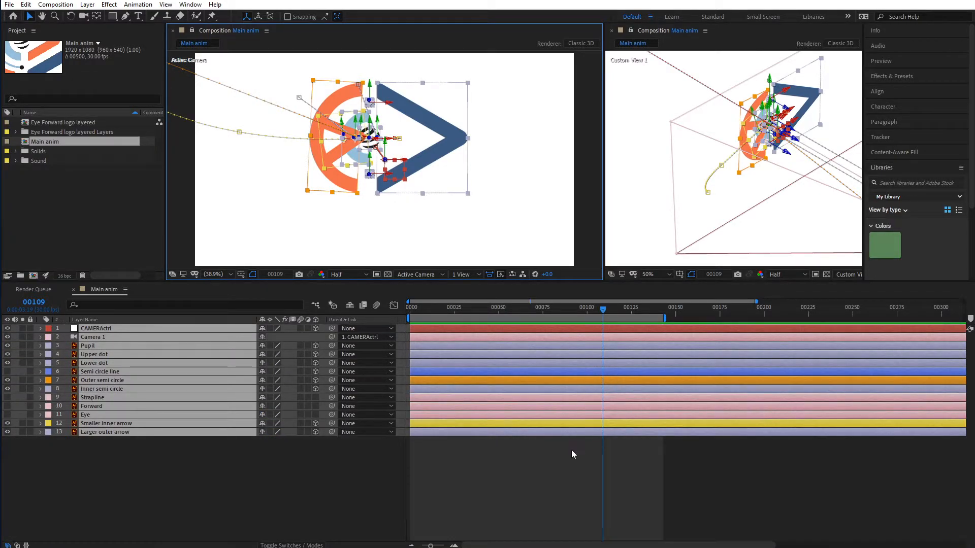
pyautogui.click(519, 459)
pyautogui.click(313, 149)
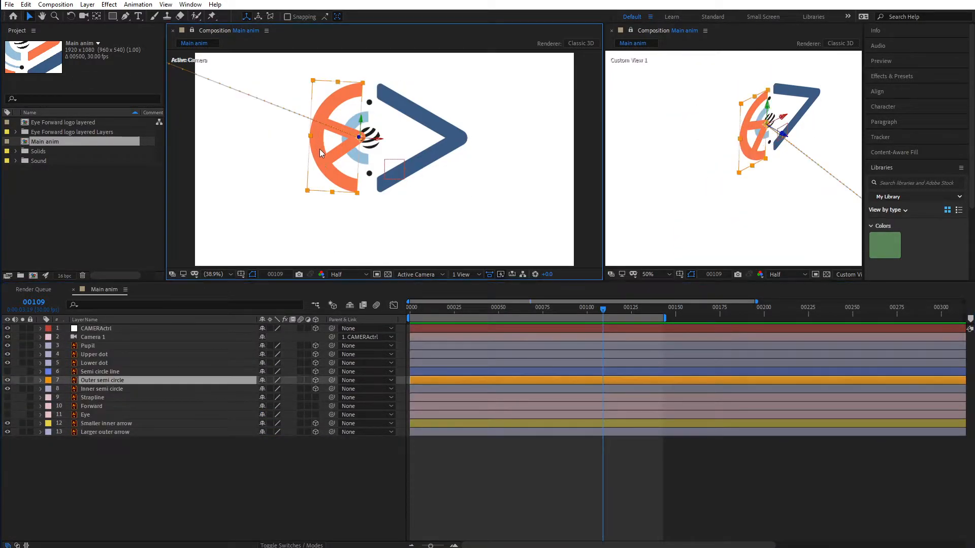
# Reveal the Outer semi circle's keyframes and apply Easy Ease to its first Position and Z Rotation keyframes at frame 63.
pyautogui.press('u')
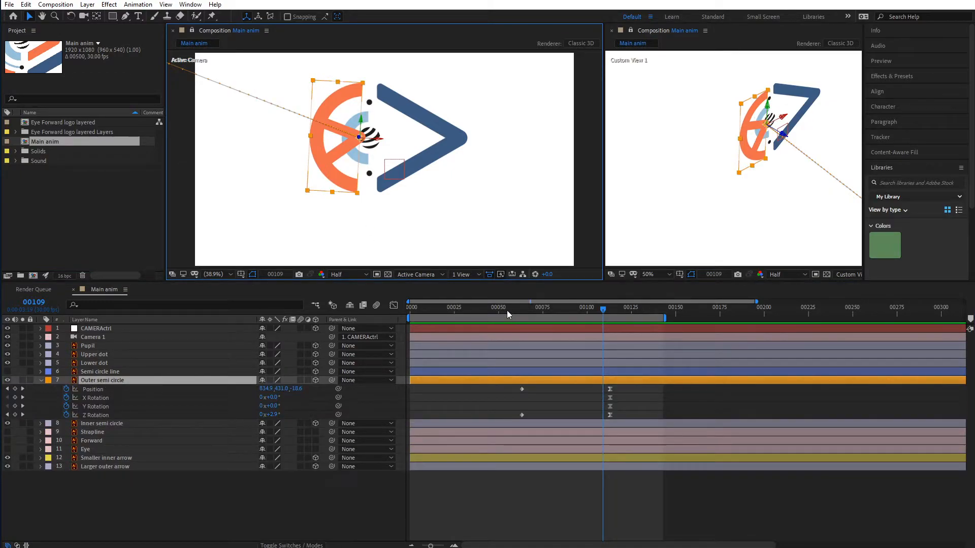
pyautogui.moveTo(507, 310); pyautogui.dragTo(531, 318)
pyautogui.moveTo(510, 386); pyautogui.dragTo(535, 418)
pyautogui.press('F9')
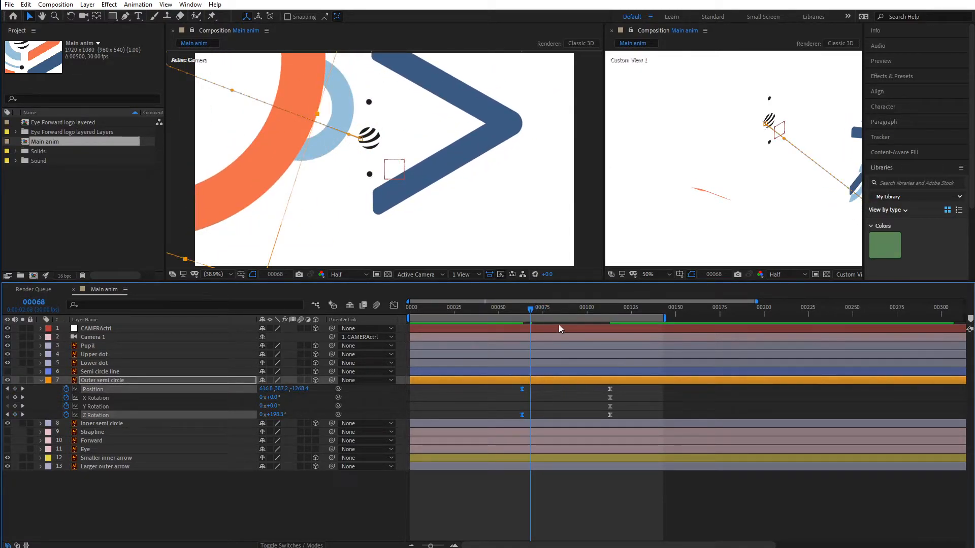
# Shift the Outer semi circle's starting position at frame 63 along its X axis in the custom 3D view.
pyautogui.moveTo(490, 310); pyautogui.dragTo(503, 328)
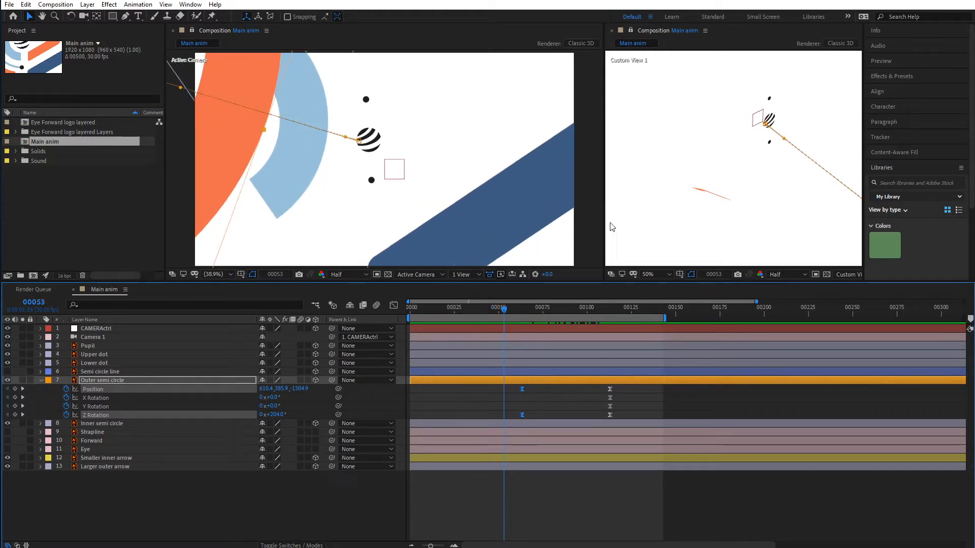
pyautogui.press('space')
pyautogui.moveTo(792, 204); pyautogui.dragTo(695, 182)
pyautogui.moveTo(717, 251); pyautogui.dragTo(708, 246)
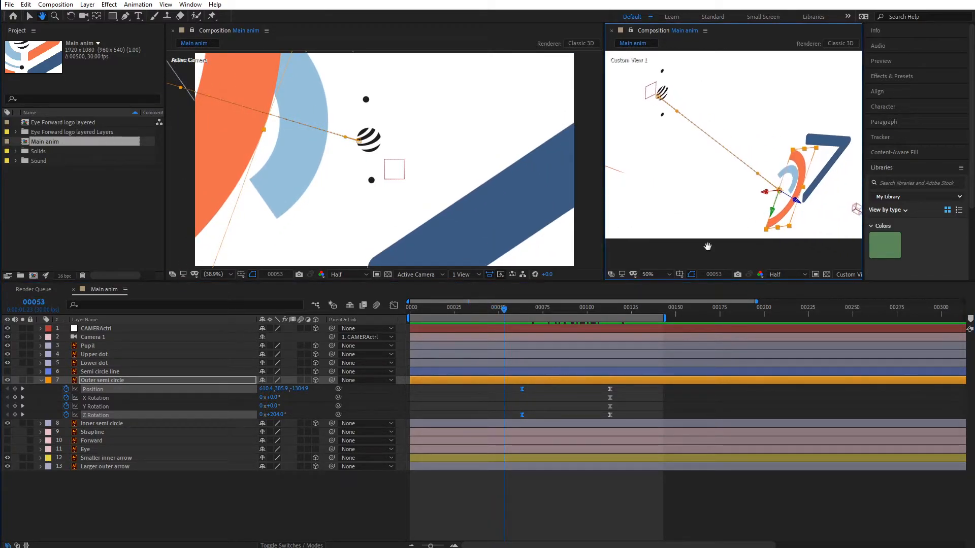
pyautogui.moveTo(508, 311); pyautogui.dragTo(521, 311)
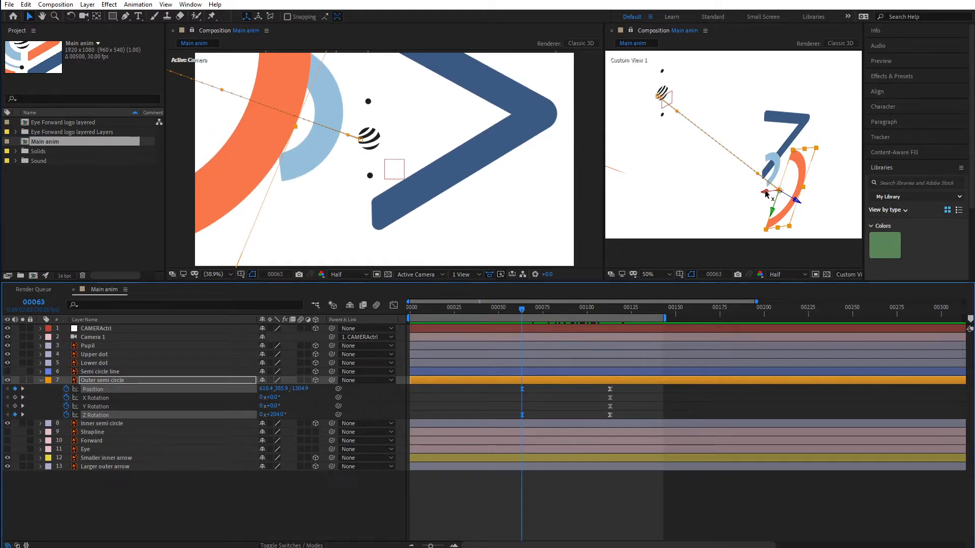
pyautogui.moveTo(766, 193); pyautogui.dragTo(720, 199)
# Preview the animation and scrub to frame 124 to check how the Outer semi circle arrives.
pyautogui.moveTo(520, 314); pyautogui.dragTo(565, 319)
pyautogui.press('space')
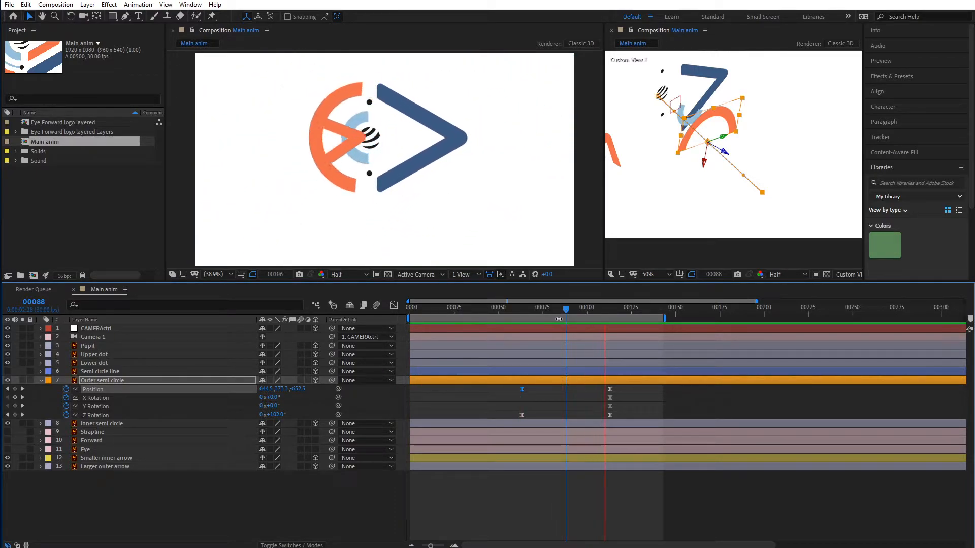
pyautogui.press('space')
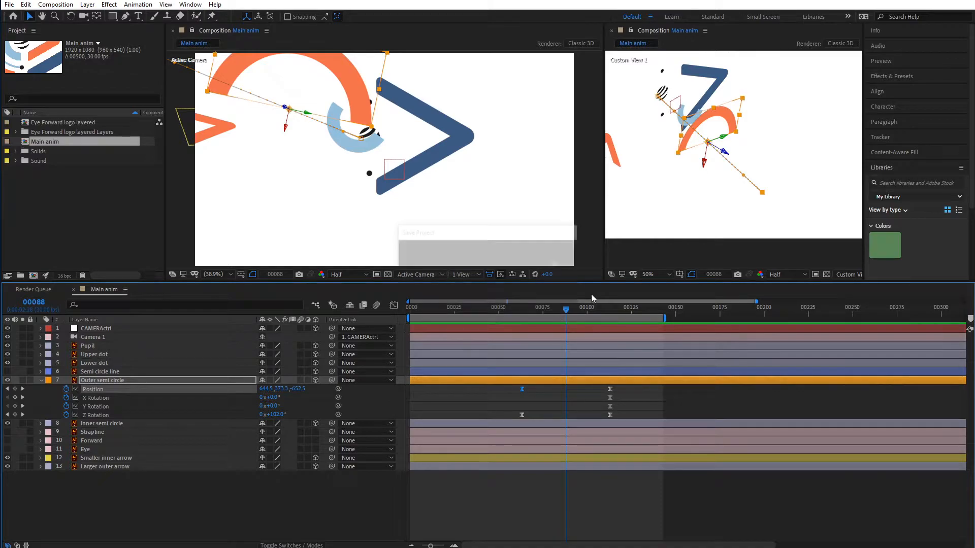
pyautogui.moveTo(476, 307); pyautogui.dragTo(630, 317)
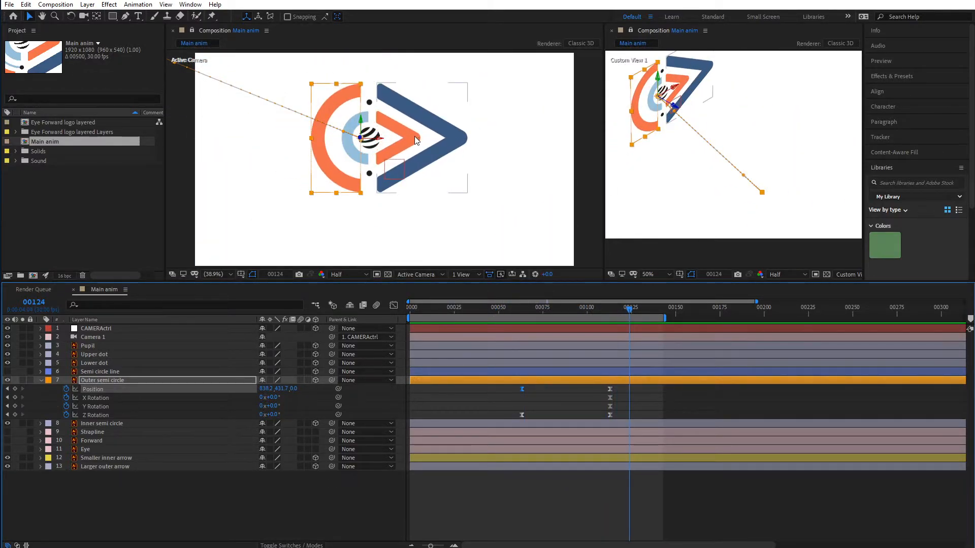
# Reveal the Smaller inner arrow's keyframes and show its Position curves in the Graph Editor.
pyautogui.click(401, 137)
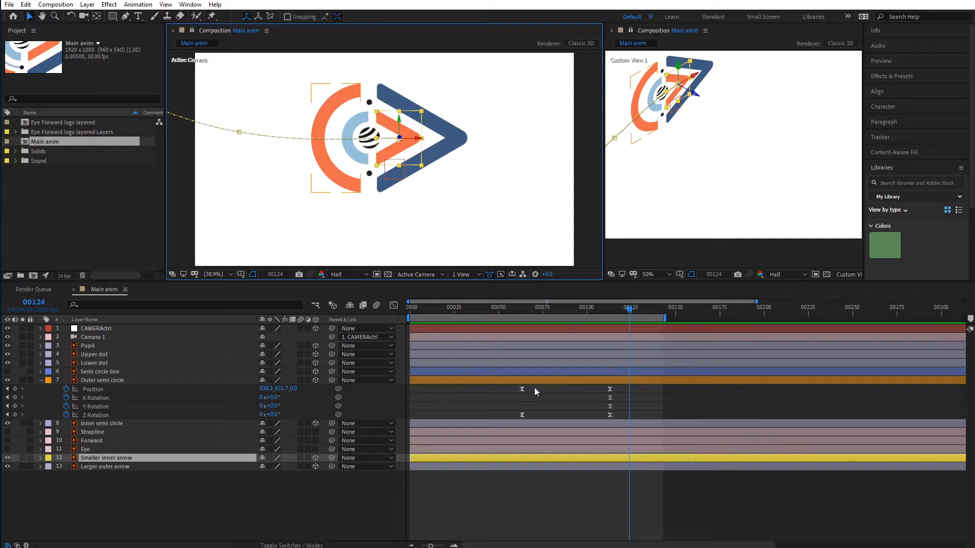
pyautogui.moveTo(581, 313); pyautogui.dragTo(611, 318)
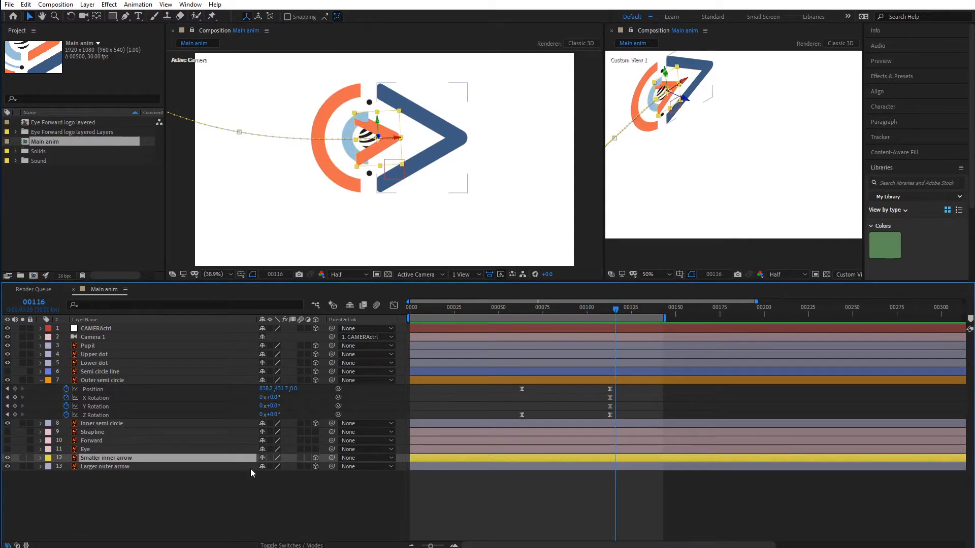
pyautogui.press('u')
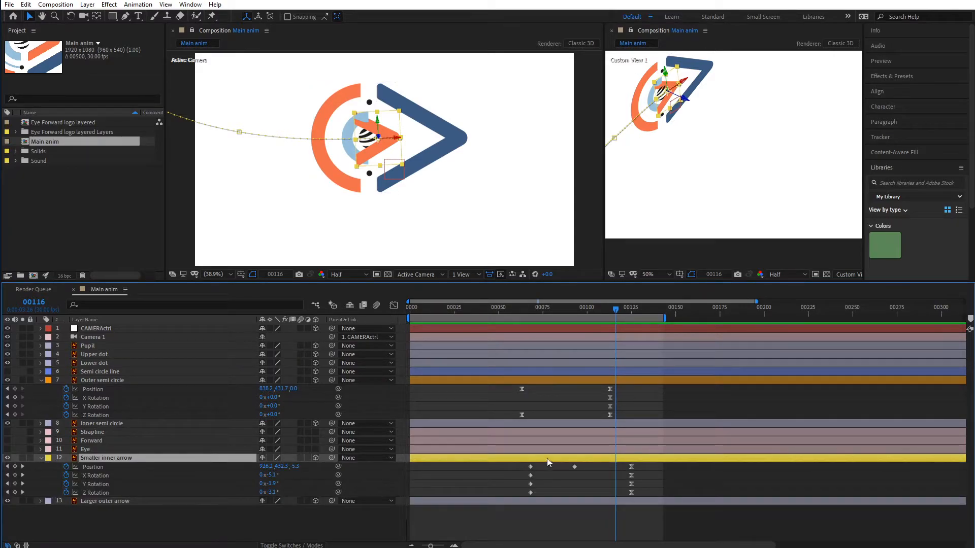
pyautogui.click(117, 470)
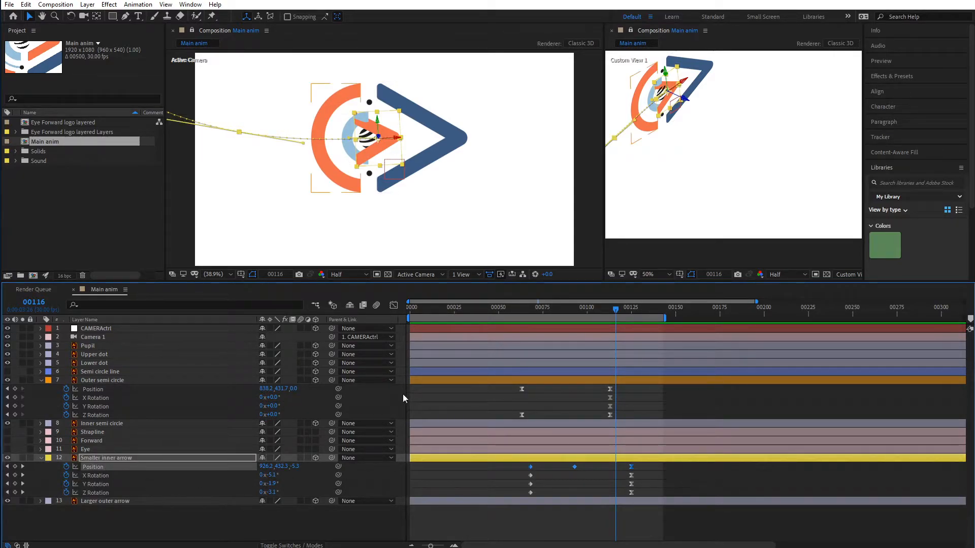
pyautogui.click(394, 306)
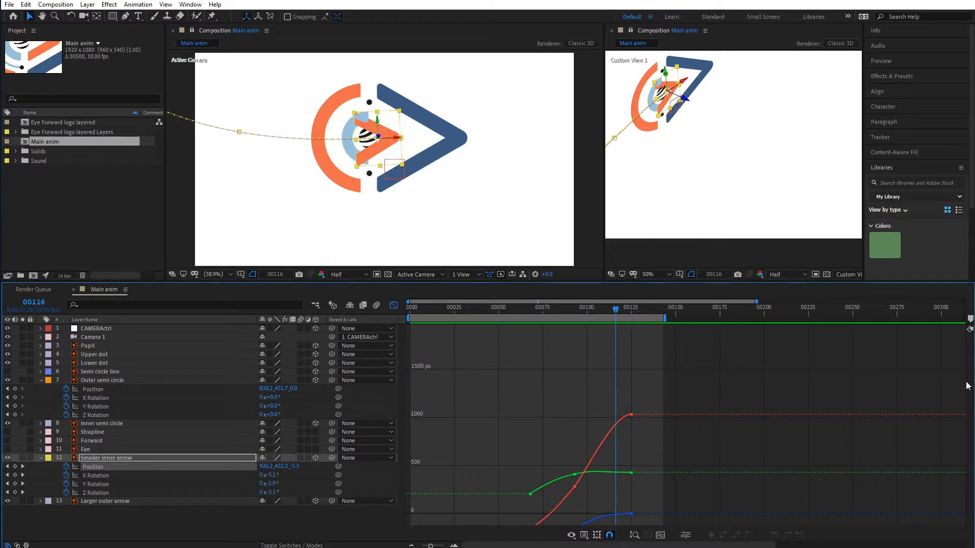
# Separate the Smaller inner arrow's Position into X, Y and Z dimensions.
pyautogui.click(631, 415)
pyautogui.moveTo(631, 415); pyautogui.dragTo(633, 421)
pyautogui.click(114, 459)
pyautogui.rightClick(104, 469)
pyautogui.click(168, 364)
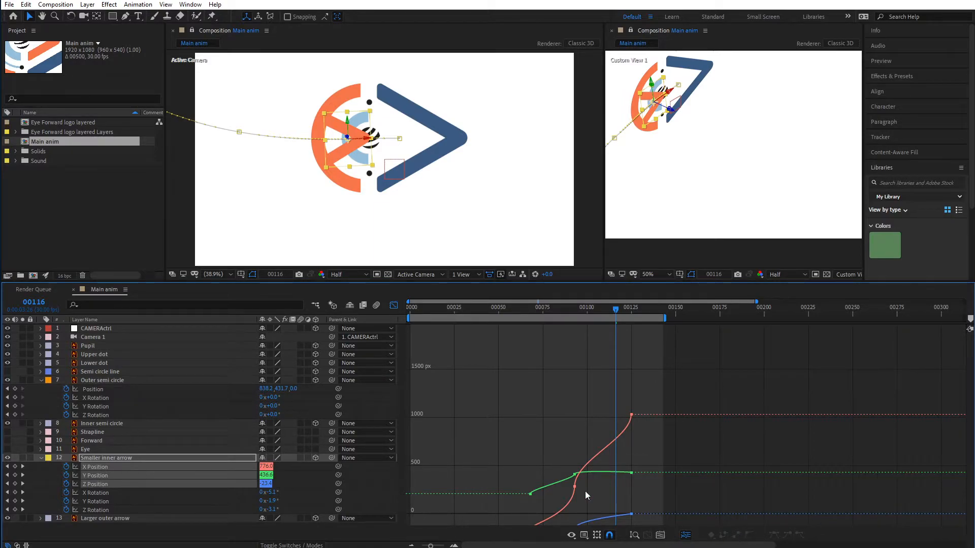
# Apply Easy Ease to the Smaller inner arrow's middle X, Y and Z Position keyframes at frame 93.
pyautogui.click(660, 536)
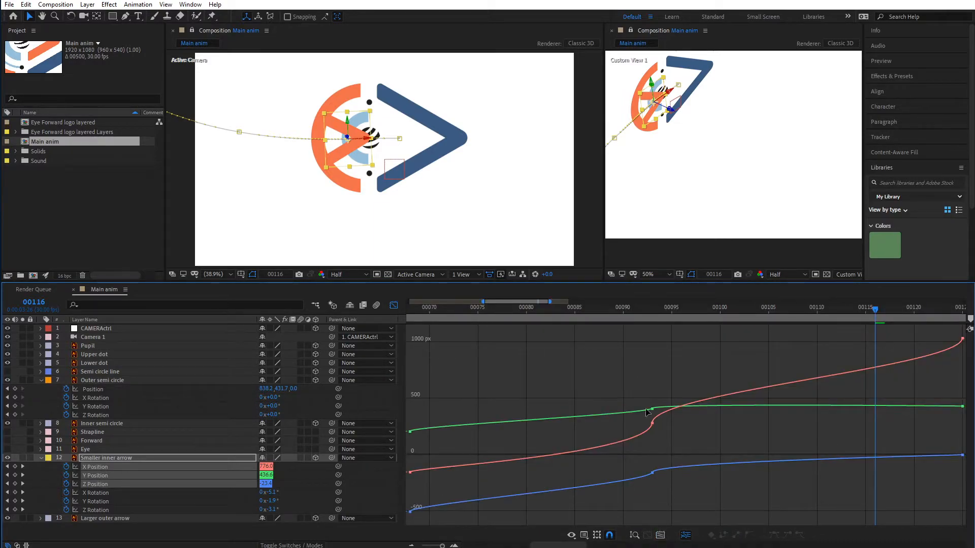
pyautogui.moveTo(519, 311); pyautogui.dragTo(678, 320)
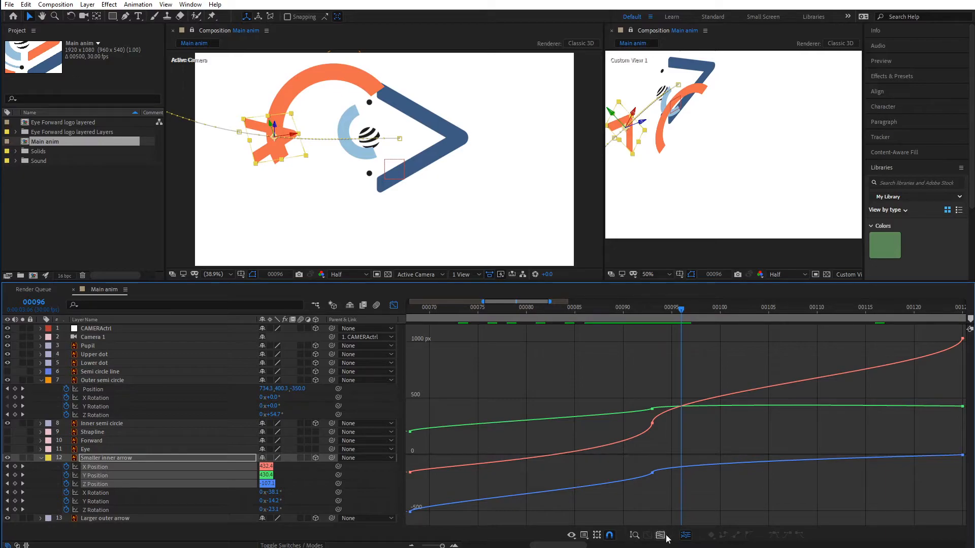
pyautogui.moveTo(635, 384); pyautogui.dragTo(675, 483)
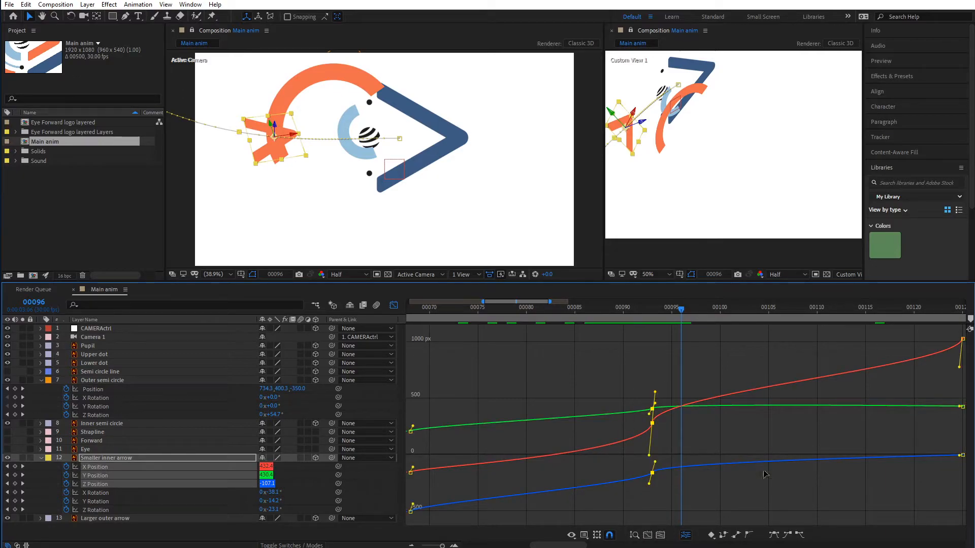
pyautogui.click(774, 535)
pyautogui.click(663, 376)
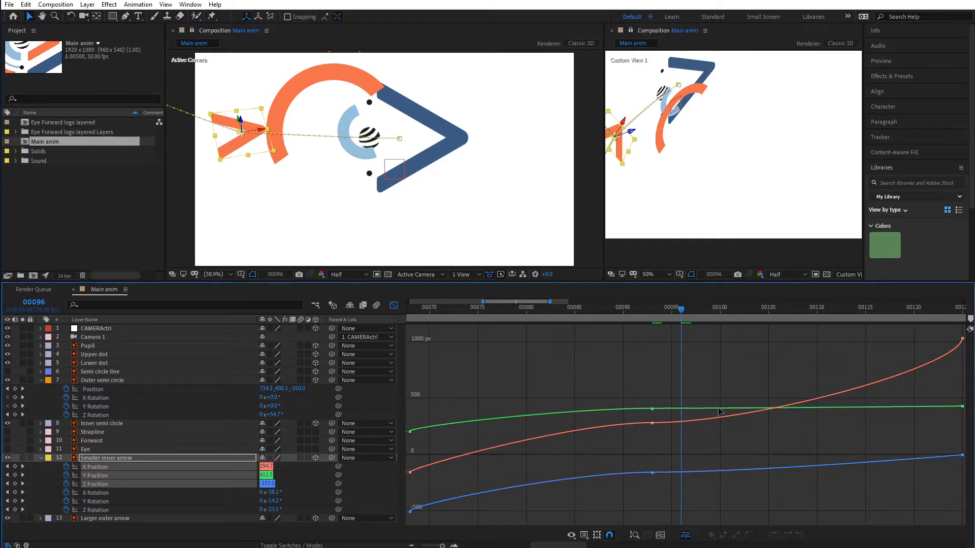
# Flatten and lengthen the incoming handle of the Smaller inner arrow's X Position keyframe at frame 125 for a gradual stop.
pyautogui.click(962, 340)
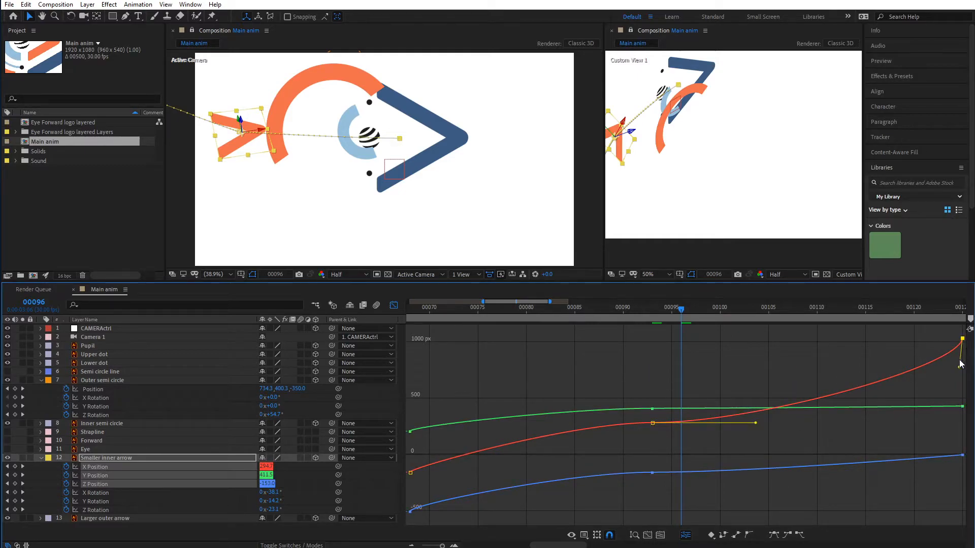
pyautogui.moveTo(857, 313); pyautogui.dragTo(889, 327)
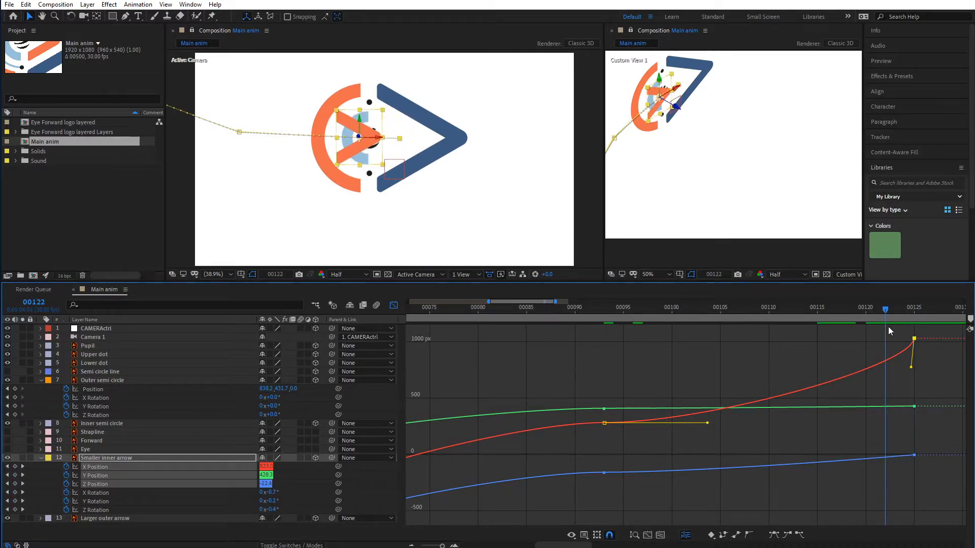
pyautogui.moveTo(912, 367); pyautogui.dragTo(804, 340)
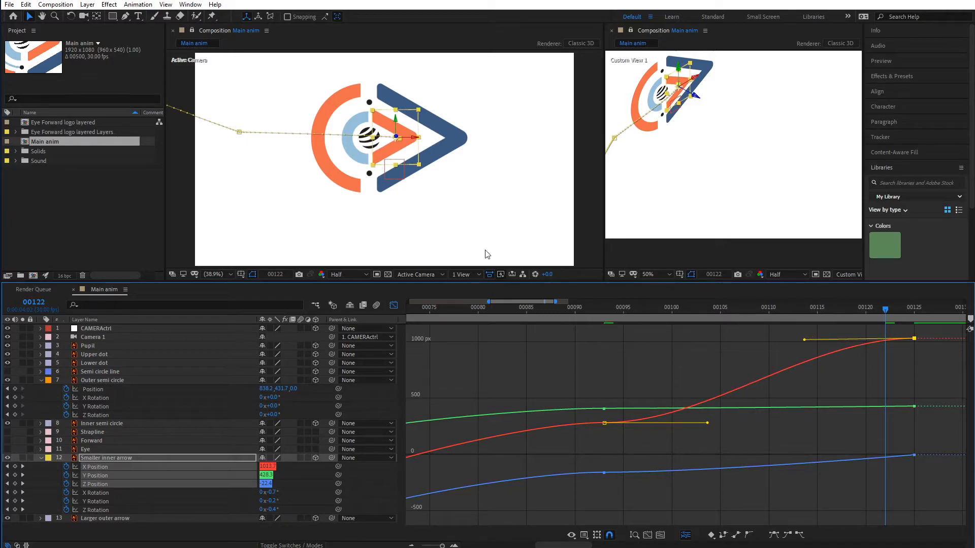
# Tilt the Smaller inner arrow's X Position handles at frame 93 upward so the curve rises smoothly through the middle keyframe.
pyautogui.click(604, 423)
pyautogui.moveTo(706, 423)
pyautogui.mouseDown()
pyautogui.moveTo(698, 401)
pyautogui.moveTo(703, 418)
pyautogui.mouseUp()
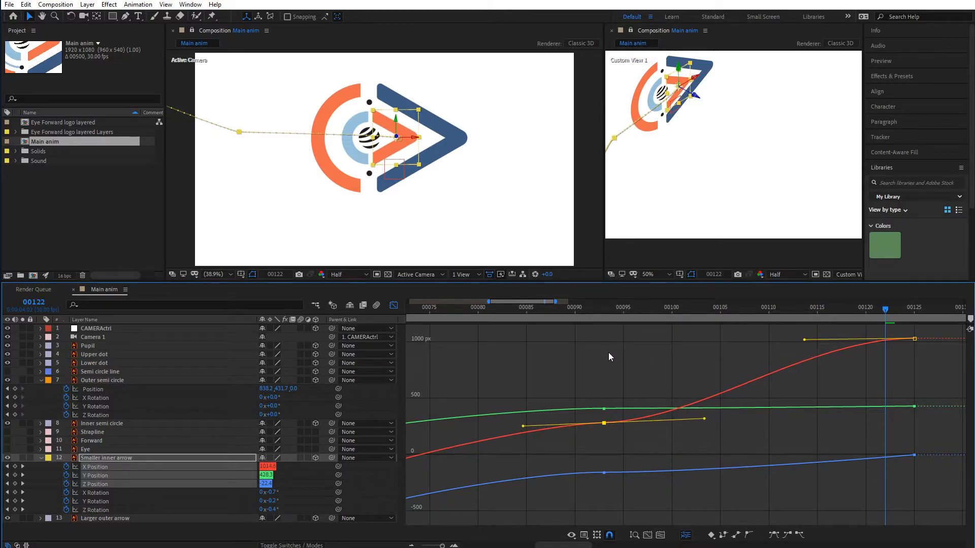
pyautogui.moveTo(504, 310); pyautogui.dragTo(526, 334)
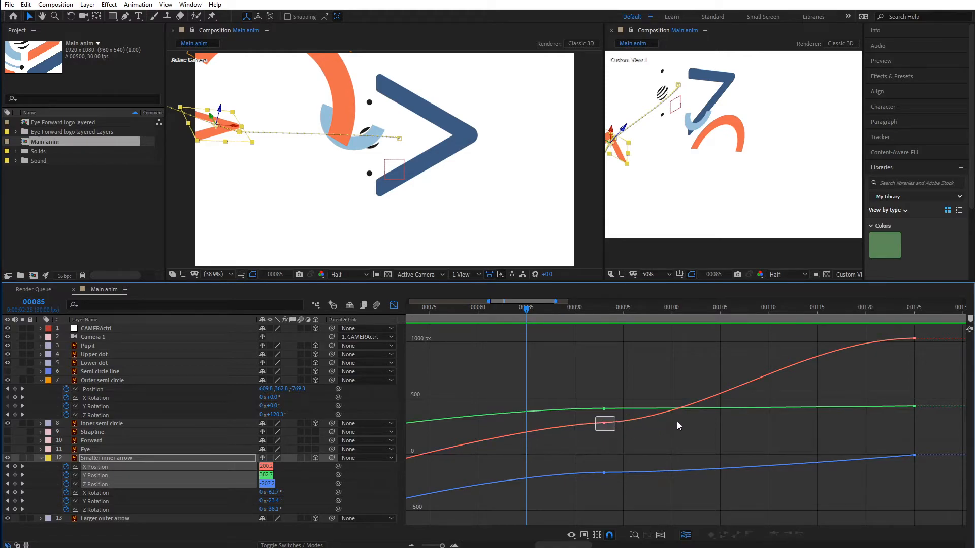
pyautogui.moveTo(705, 420); pyautogui.dragTo(693, 401)
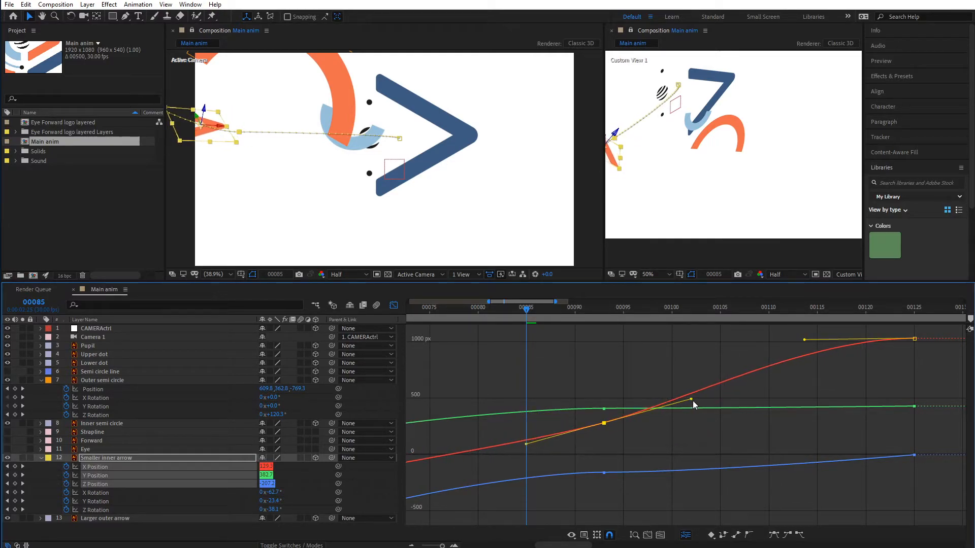
# Smooth the Smaller inner arrow's Z Position curve by lengthening the final keyframe's handle at frame 125 and tilting the handles at frame 93.
pyautogui.click(914, 456)
pyautogui.moveTo(893, 455); pyautogui.dragTo(819, 461)
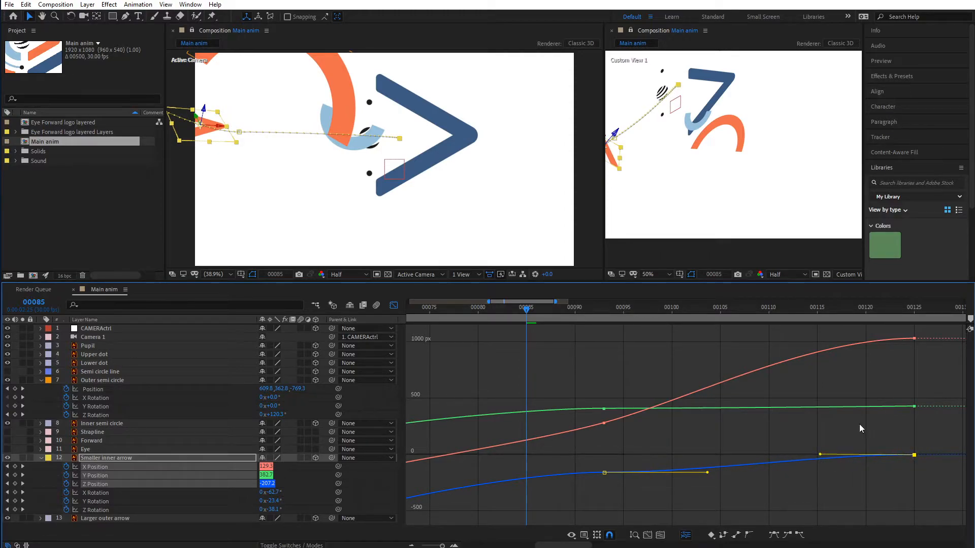
pyautogui.click(607, 473)
pyautogui.moveTo(708, 472); pyautogui.dragTo(704, 461)
# Convert the Smaller inner arrow's first X, Y and Z Position keyframes at frame 68 to Auto Bezier.
pyautogui.press('space')
pyautogui.moveTo(562, 385); pyautogui.dragTo(680, 372)
pyautogui.moveTo(467, 404); pyautogui.dragTo(504, 514)
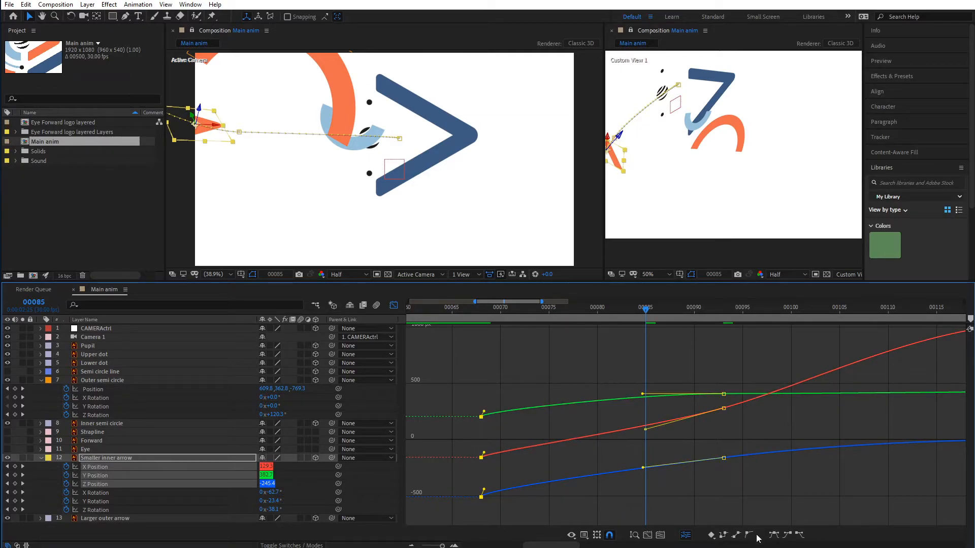
pyautogui.click(747, 535)
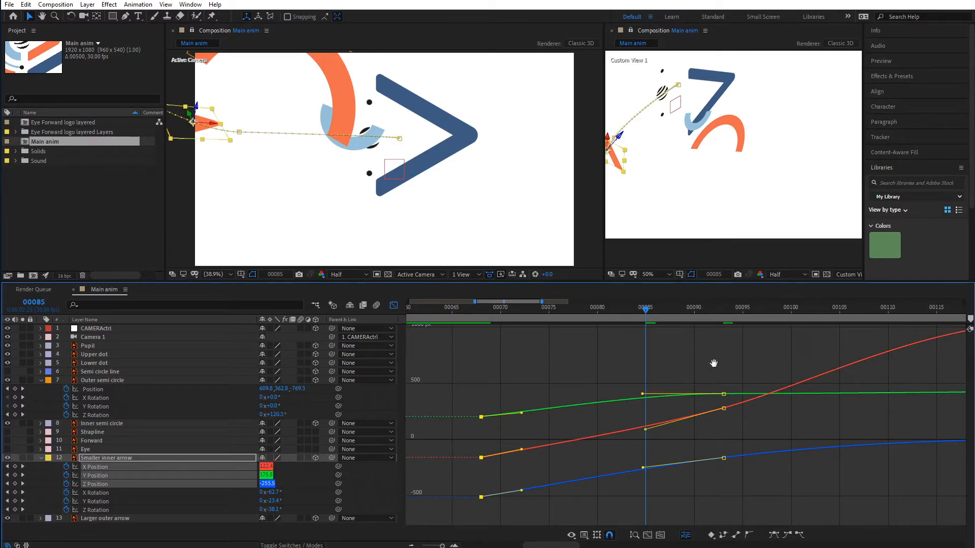
# Examine the Smaller inner arrow's position curves along the graph, preview the motion and scrub to frame 106.
pyautogui.moveTo(714, 363); pyautogui.dragTo(642, 367)
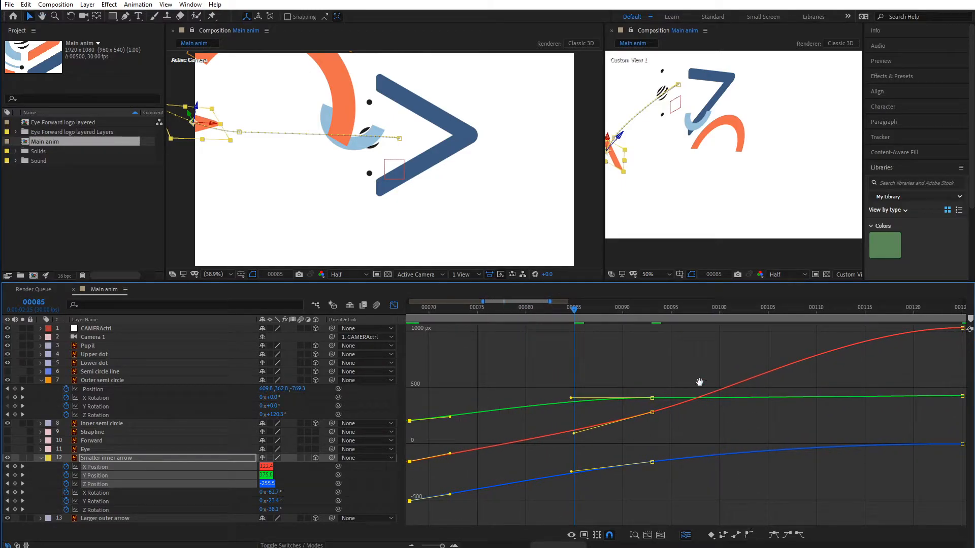
pyautogui.moveTo(700, 382); pyautogui.dragTo(665, 391)
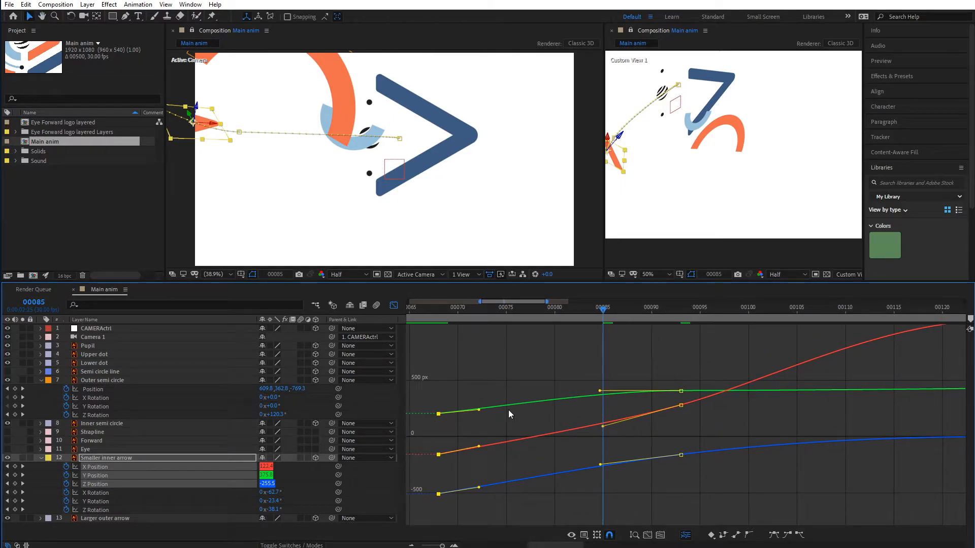
pyautogui.moveTo(707, 364); pyautogui.dragTo(478, 396)
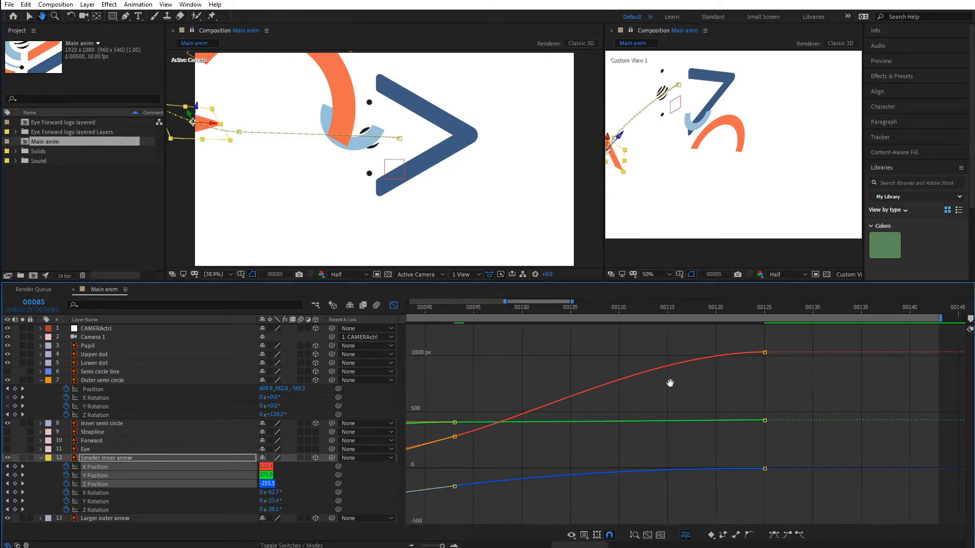
pyautogui.moveTo(670, 383); pyautogui.dragTo(913, 351)
pyautogui.moveTo(631, 408); pyautogui.dragTo(664, 364)
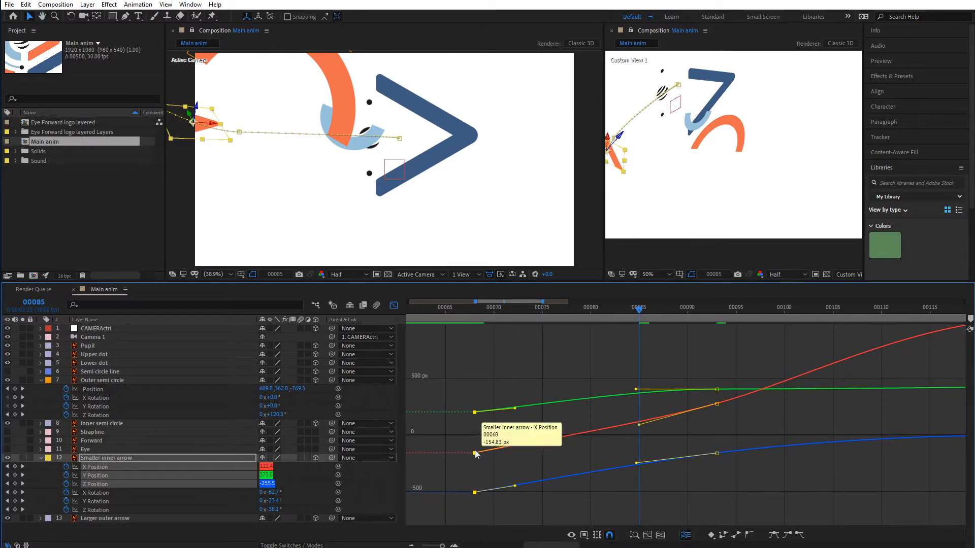
pyautogui.moveTo(899, 362); pyautogui.dragTo(677, 404)
pyautogui.press('v')
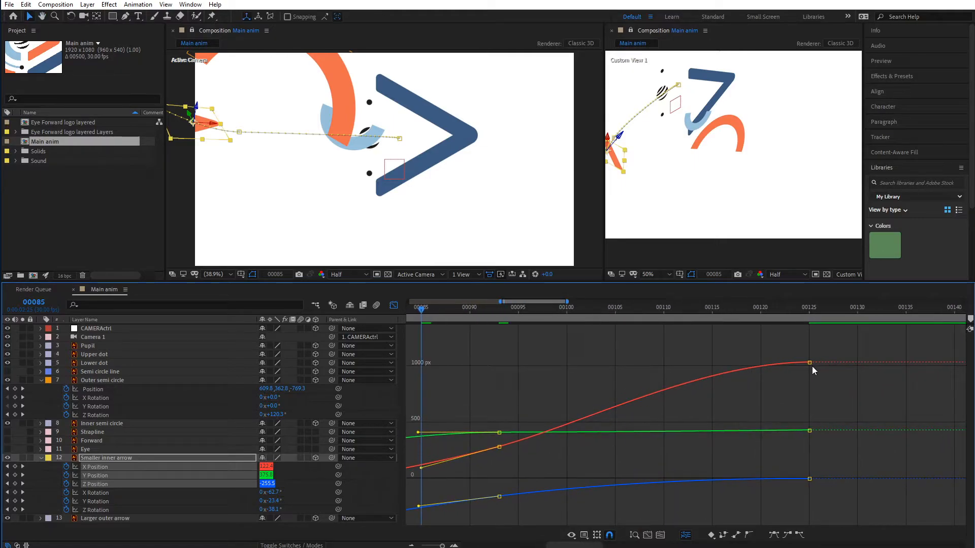
pyautogui.press('space')
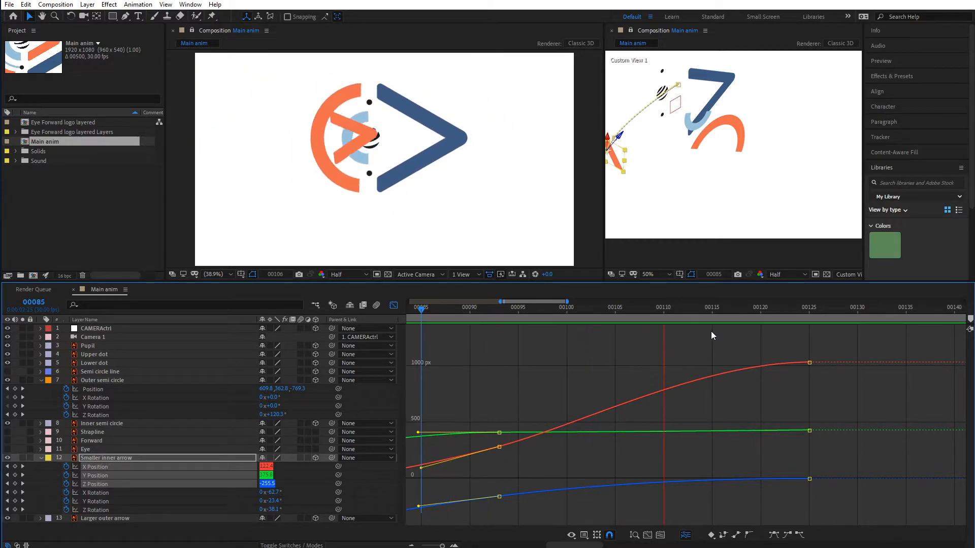
pyautogui.press('space')
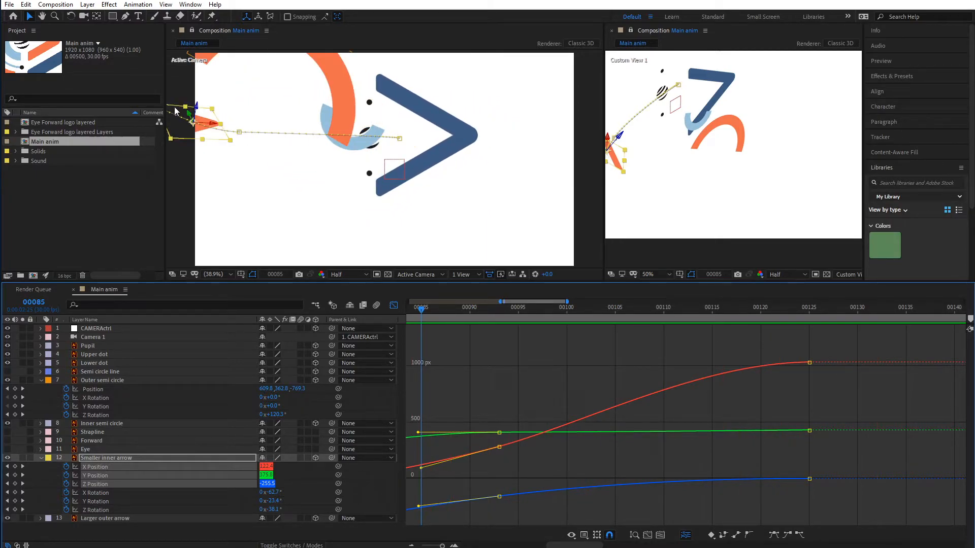
pyautogui.moveTo(614, 306)
pyautogui.mouseDown()
pyautogui.moveTo(690, 306)
pyautogui.moveTo(624, 308)
pyautogui.mouseUp()
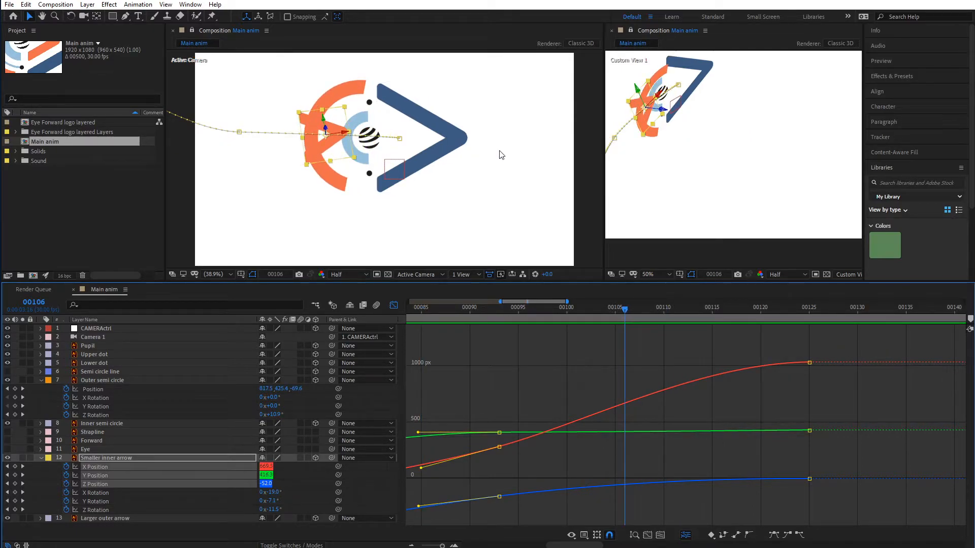
# Lengthen the incoming handle of the Smaller inner arrow's final X Position keyframe at frame 125 for a softer landing.
pyautogui.scroll(5, 499, 153)
pyautogui.moveTo(498, 147); pyautogui.dragTo(485, 224)
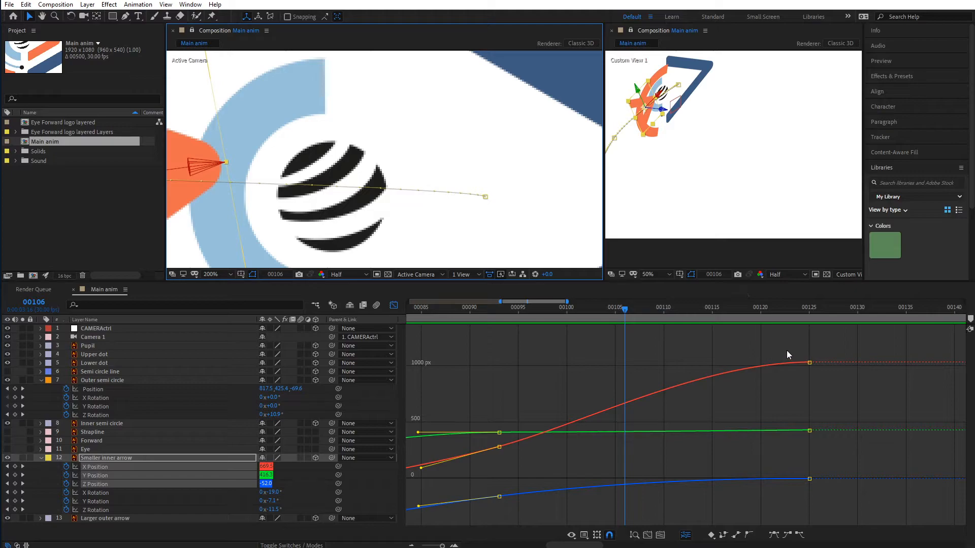
pyautogui.click(810, 362)
pyautogui.moveTo(699, 364); pyautogui.dragTo(644, 367)
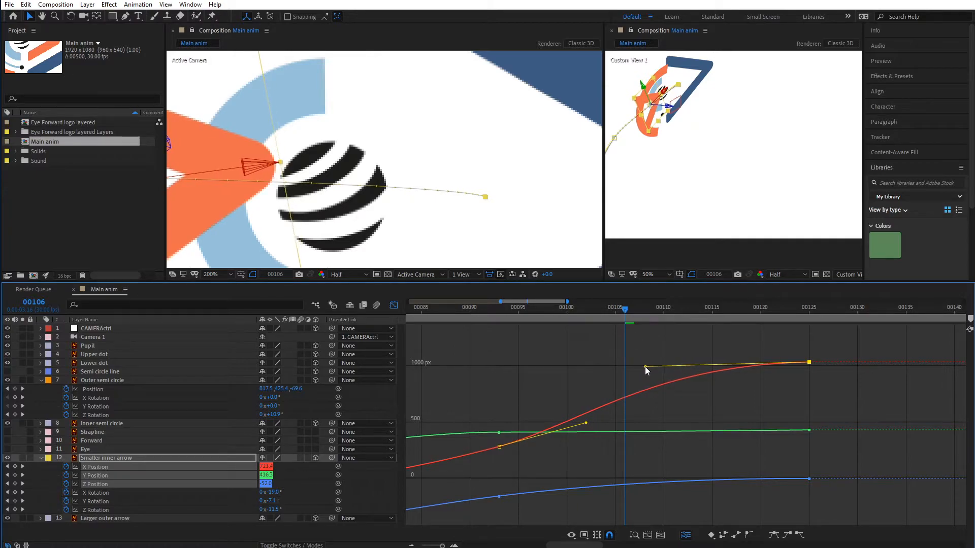
# Preview the revised arrow motion with the composition fitted to the Active Camera view and save the project.
pyautogui.click(358, 148)
pyautogui.scroll(-2, 358, 148)
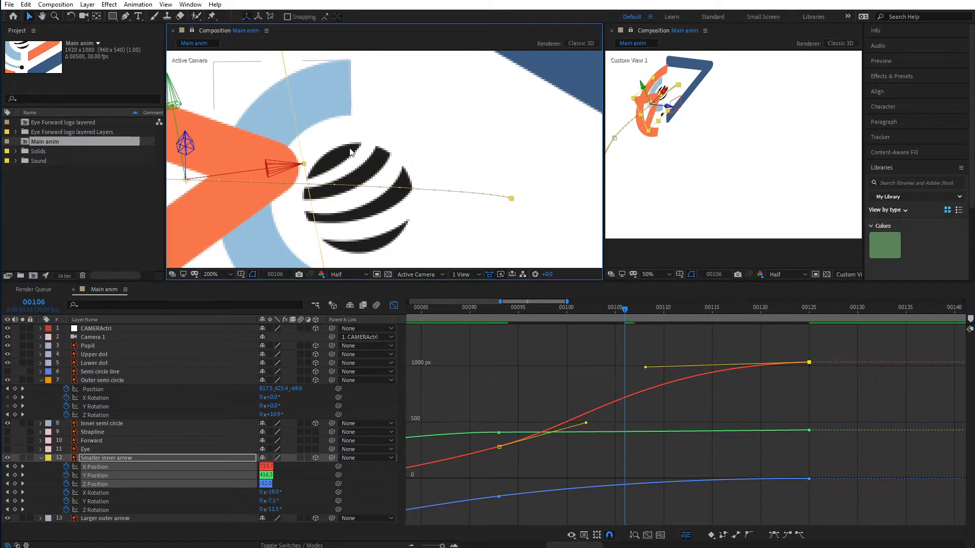
pyautogui.scroll(-1, 350, 151)
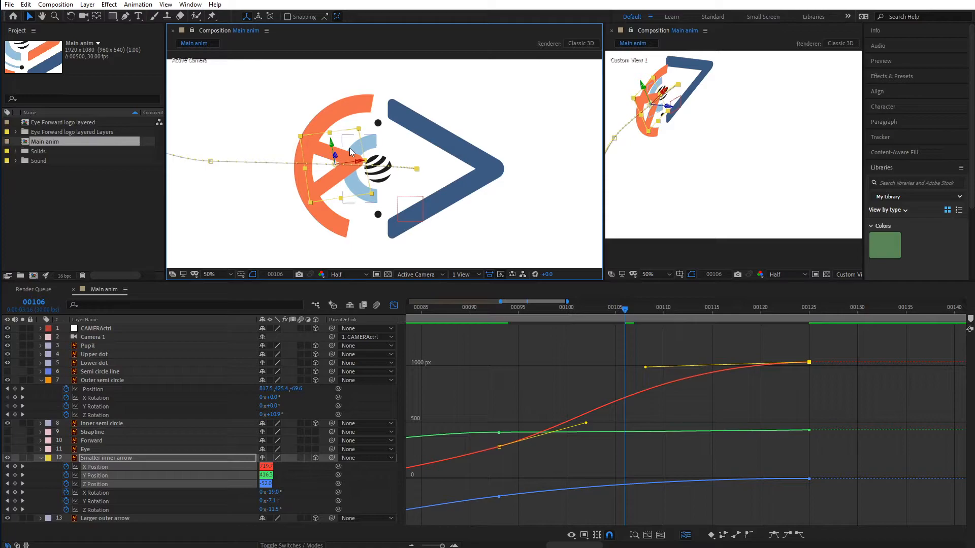
pyautogui.scroll(-1, 350, 151)
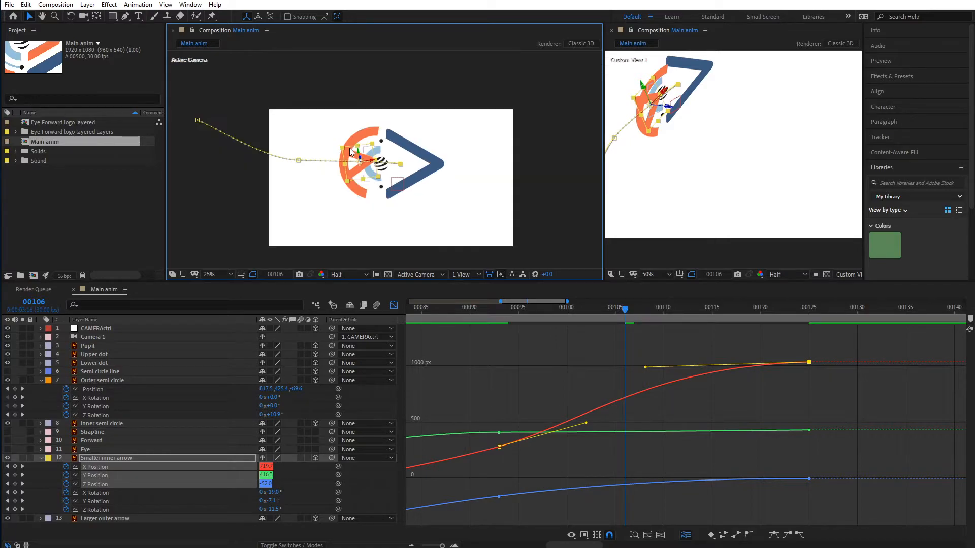
pyautogui.click(213, 273)
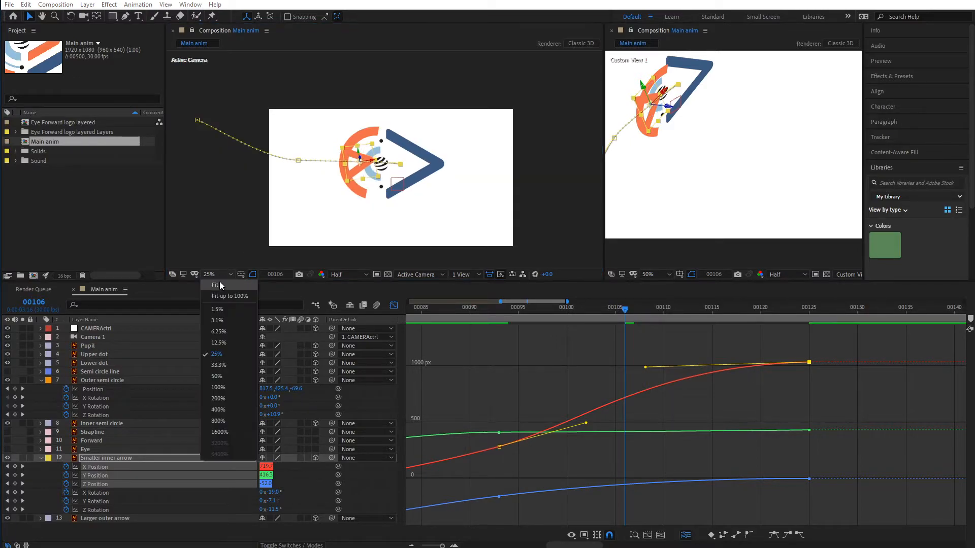
pyautogui.click(211, 285)
pyautogui.press('space')
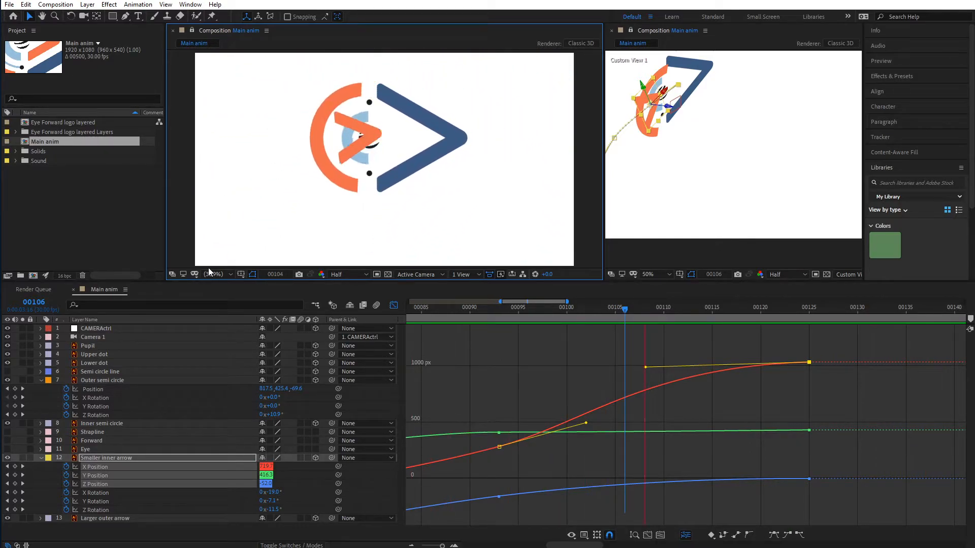
pyautogui.press('space')
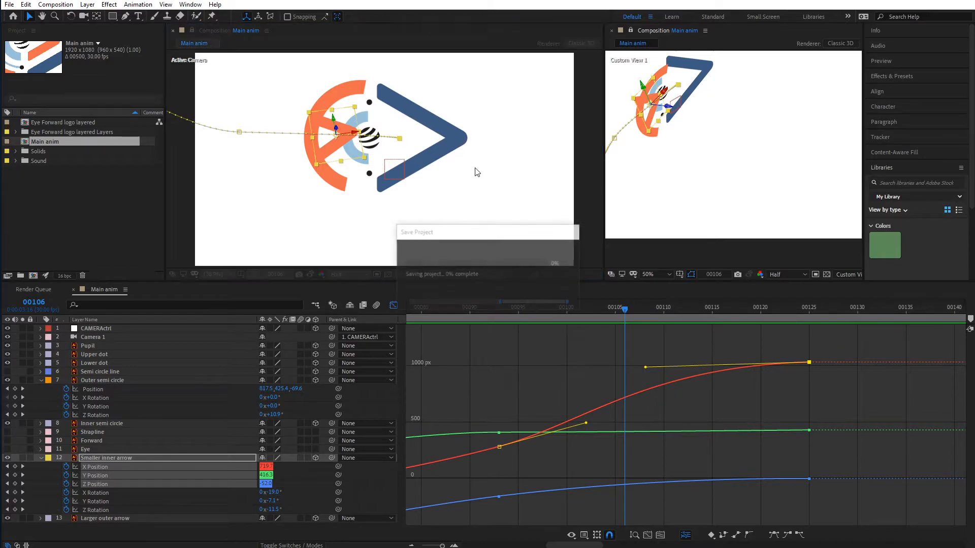
# Close the Graph Editor and give the Upper dot and Lower dot layers a Green label.
pyautogui.click(369, 103)
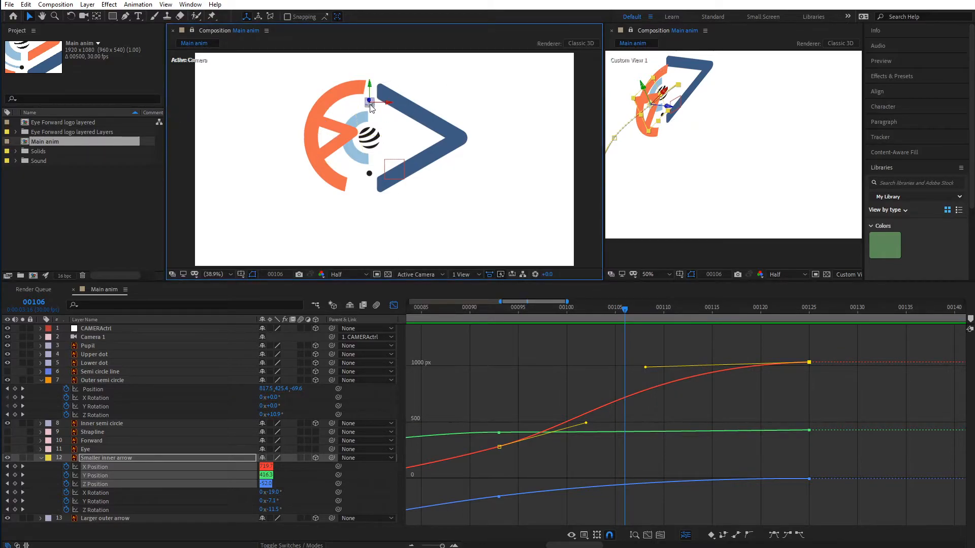
pyautogui.keyDown('shift'); pyautogui.click(369, 174); pyautogui.keyUp('shift')
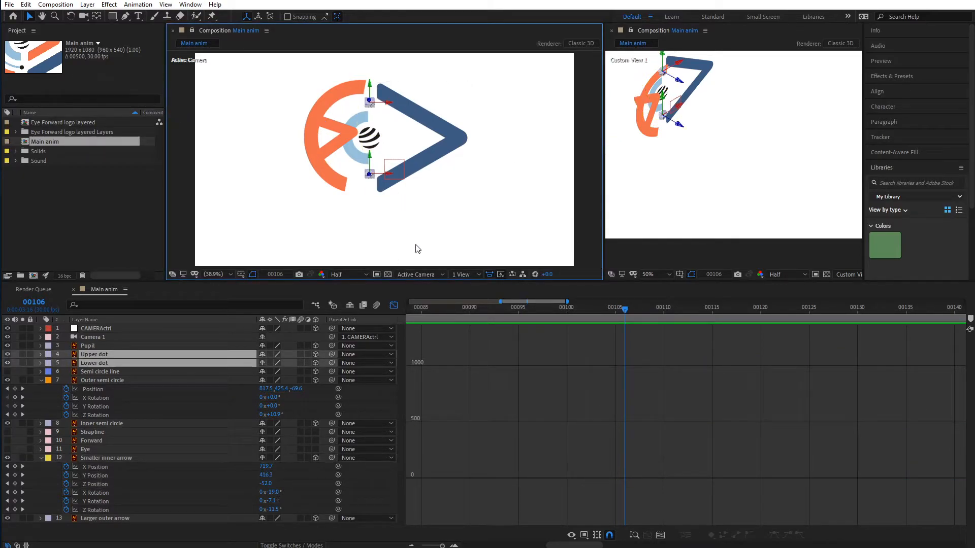
pyautogui.click(394, 305)
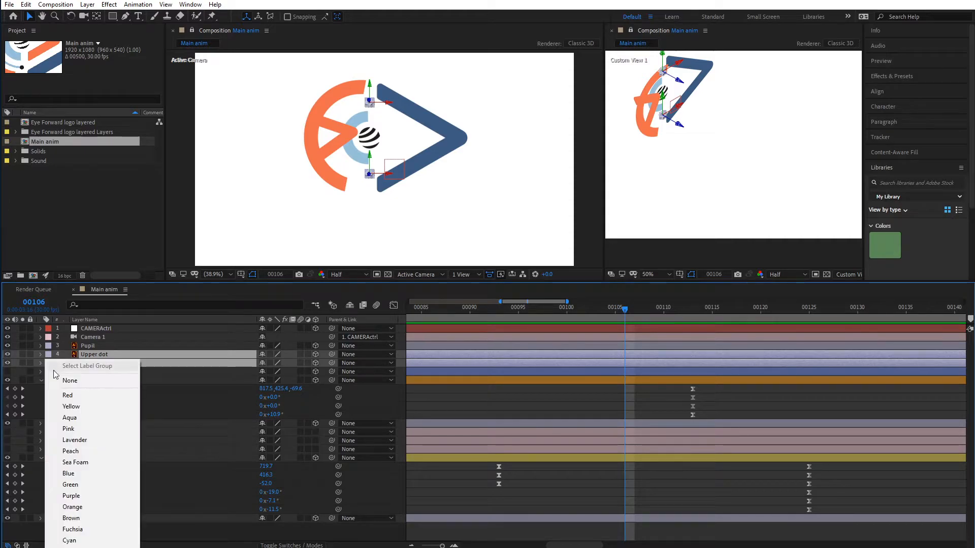
pyautogui.click(48, 362)
pyautogui.click(85, 441)
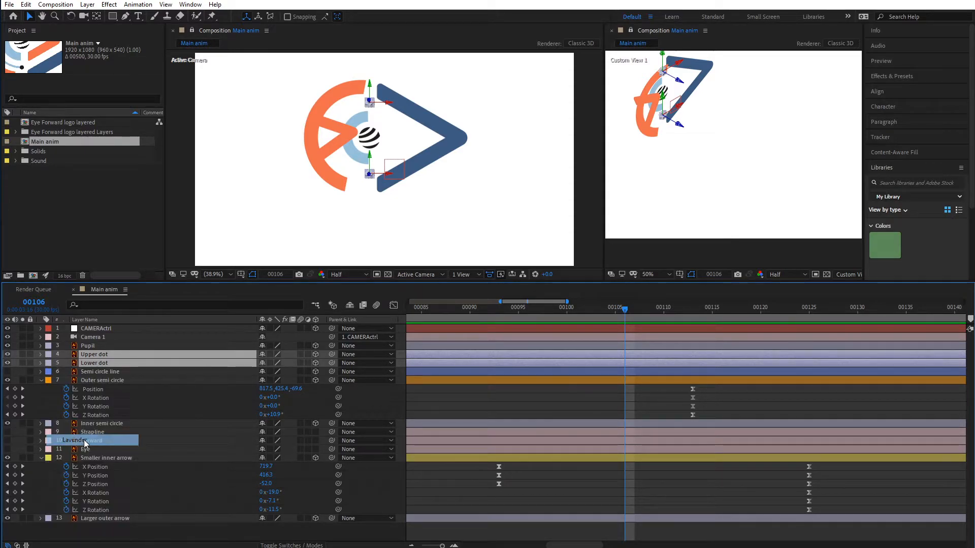
pyautogui.click(51, 355)
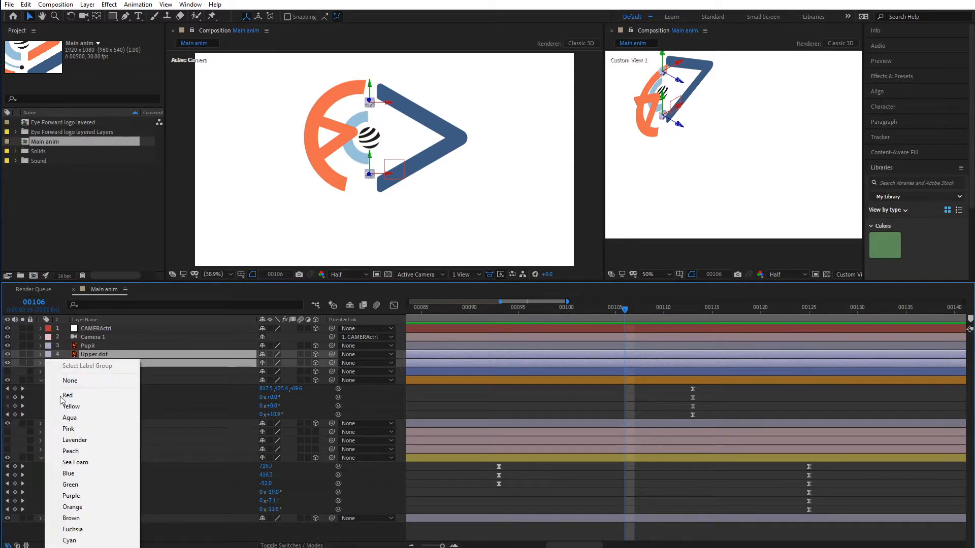
pyautogui.click(80, 483)
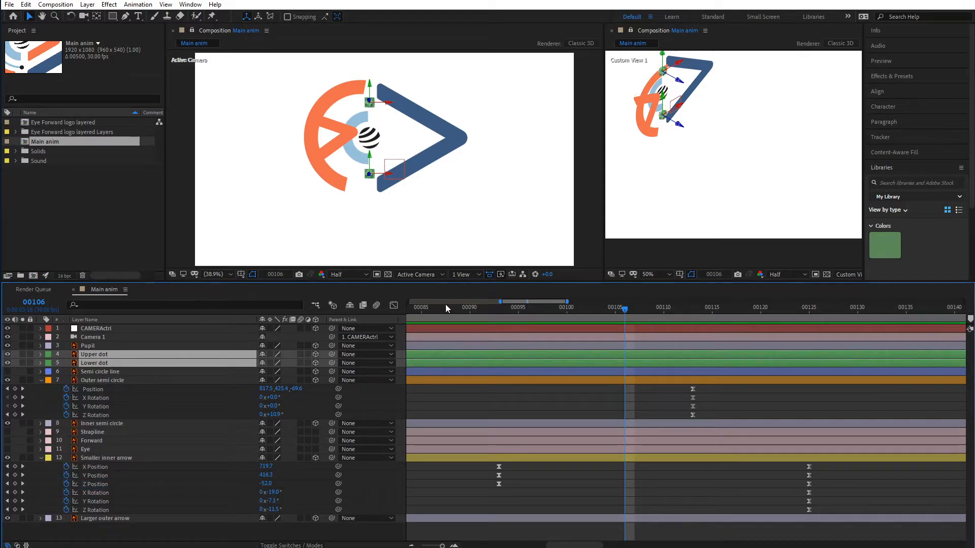
# Reveal the Position of the Upper dot and Lower dot and set a first keyframe on both at frame 105.
pyautogui.moveTo(497, 305); pyautogui.dragTo(410, 304)
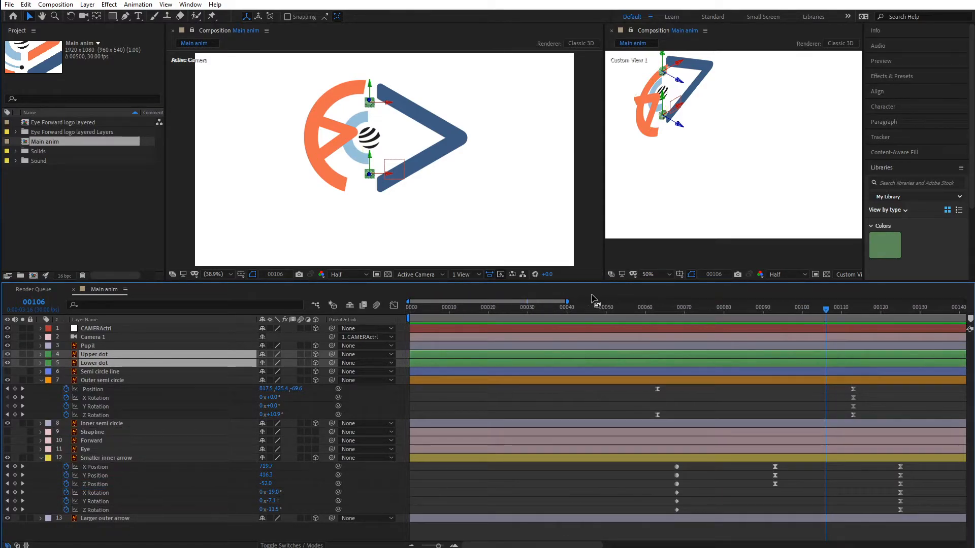
pyautogui.scroll(-4, 583, 305)
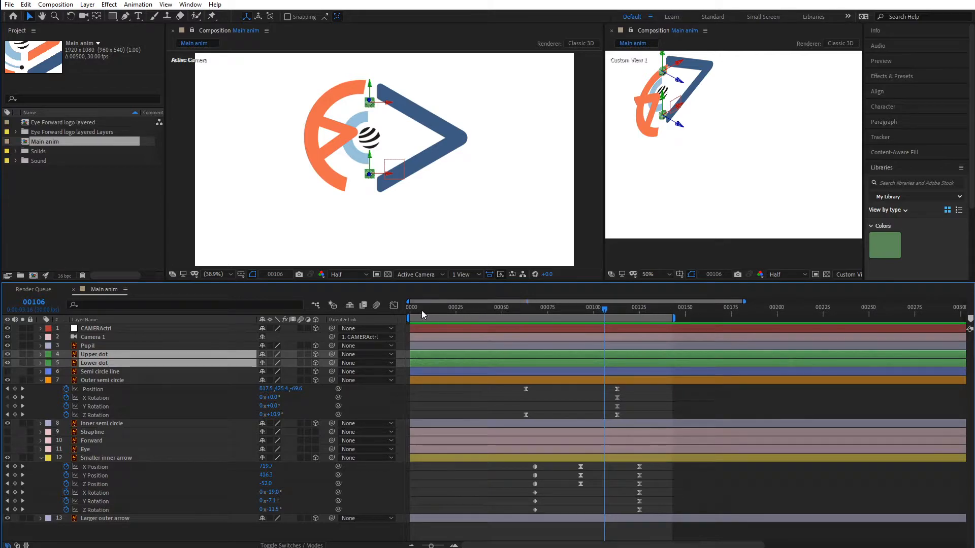
pyautogui.moveTo(421, 309); pyautogui.dragTo(509, 315)
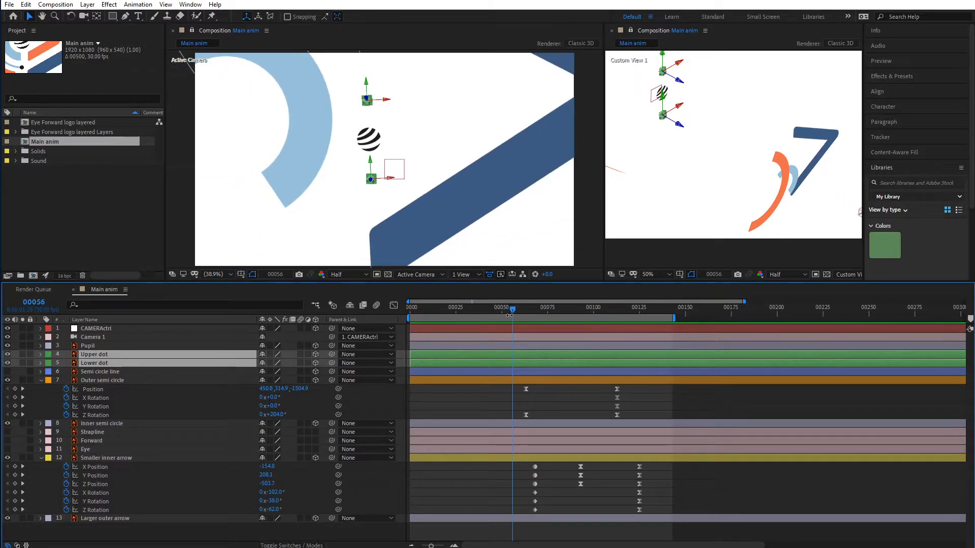
pyautogui.hotkey('alt', 'shift', 'p')
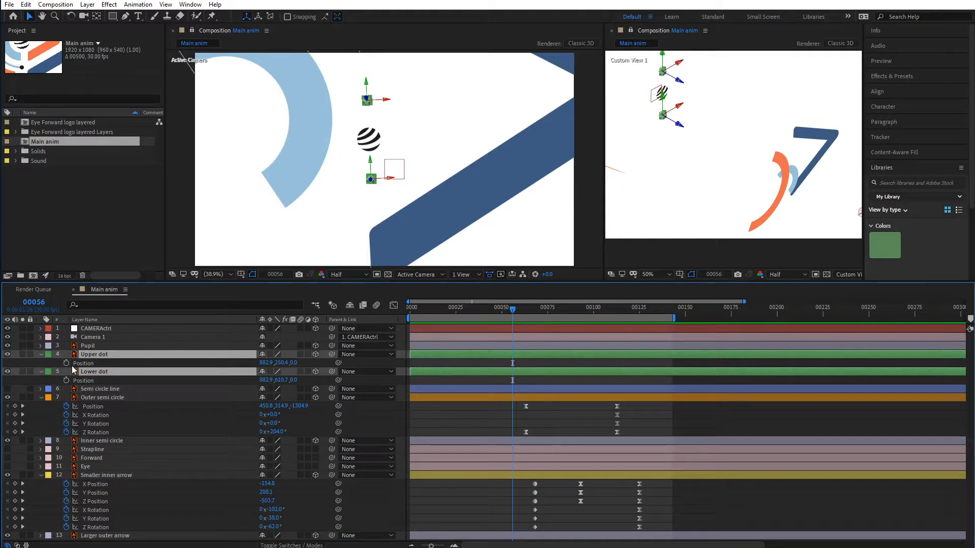
pyautogui.moveTo(586, 309); pyautogui.dragTo(604, 324)
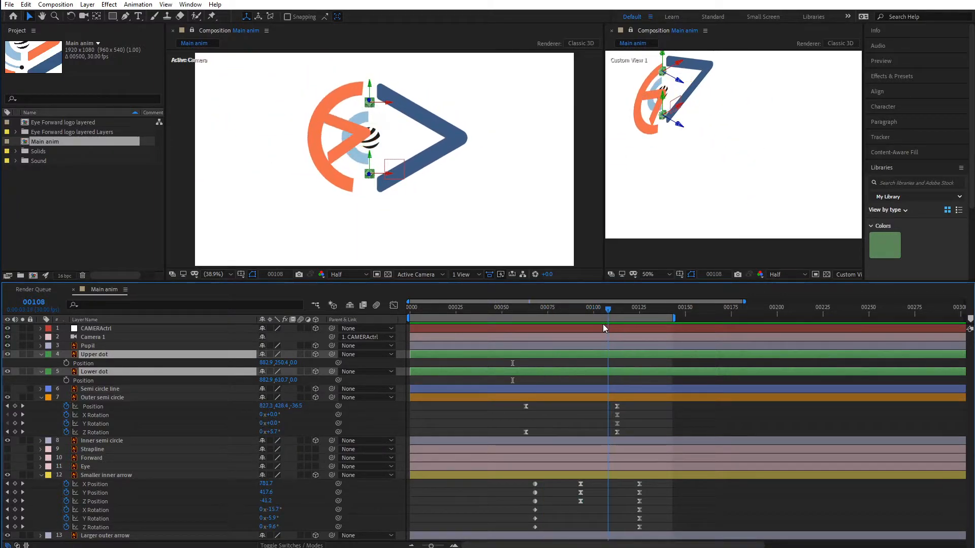
pyautogui.click(66, 381)
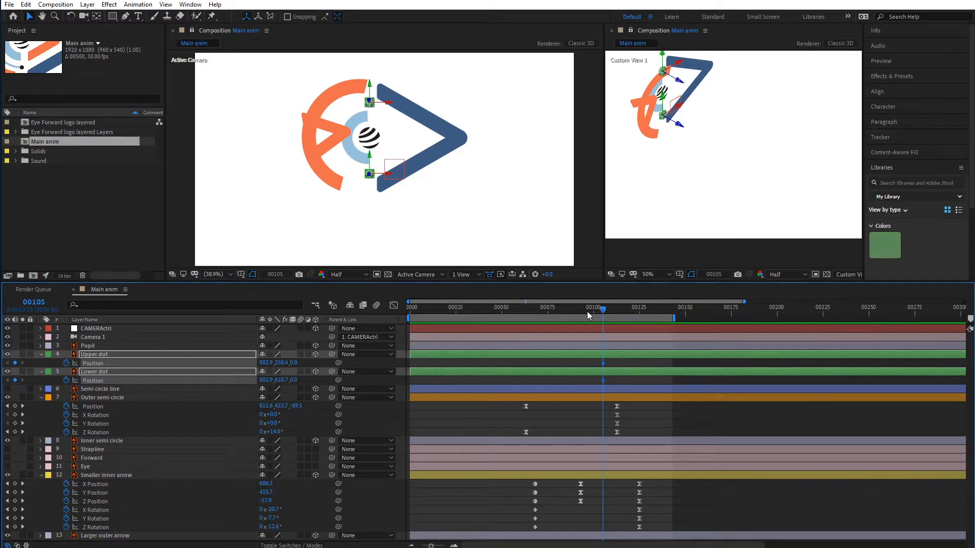
# At frame 63, move both dots along the Z axis toward the camera to about -1271.
pyautogui.moveTo(587, 312); pyautogui.dragTo(522, 328)
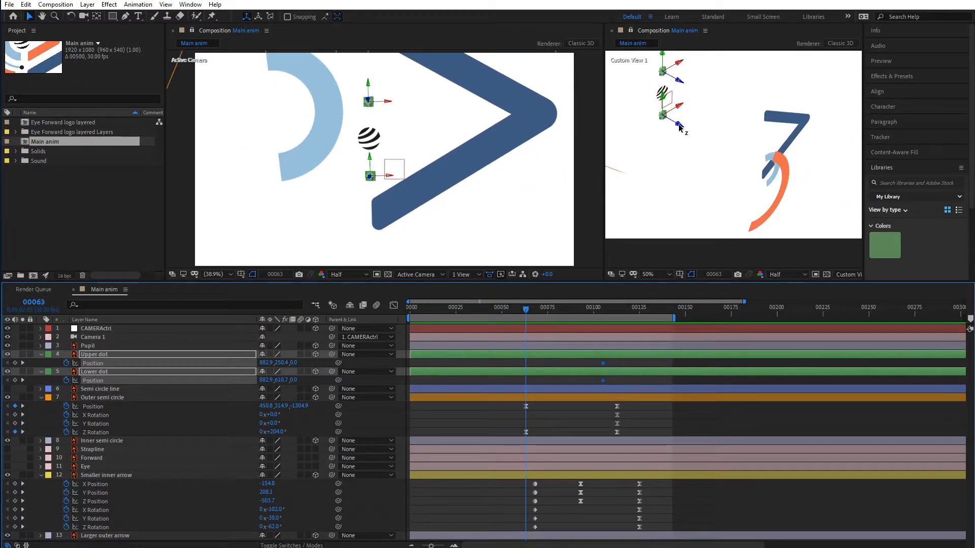
pyautogui.moveTo(680, 127); pyautogui.dragTo(973, 261)
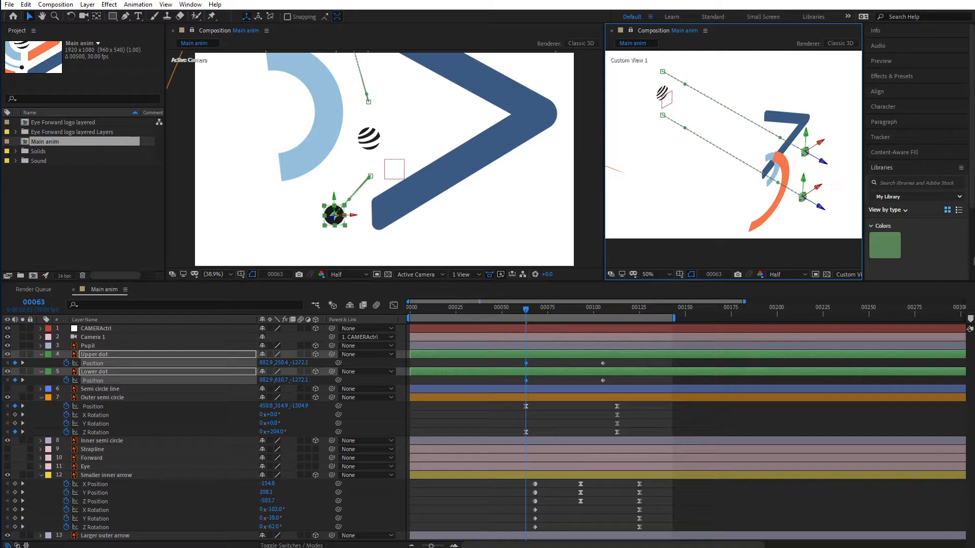
pyautogui.click(802, 214)
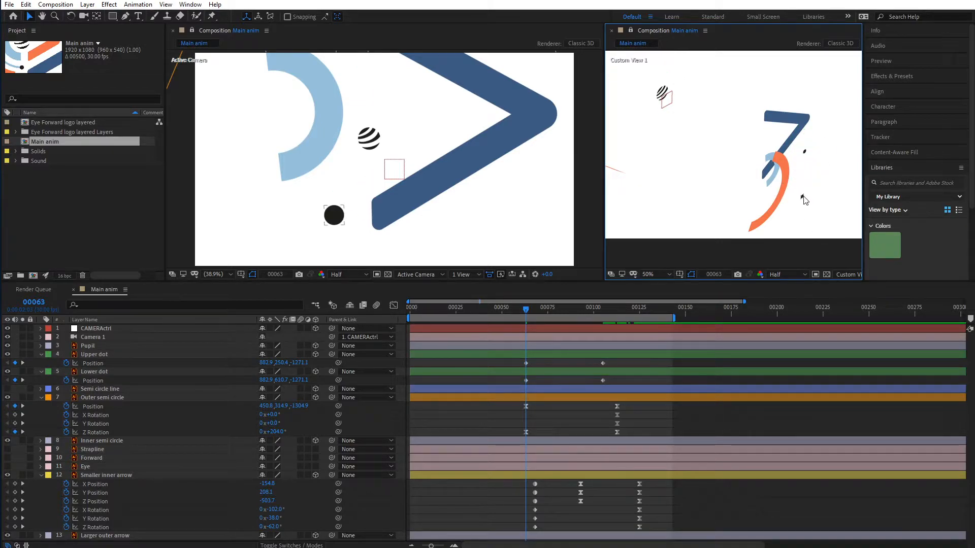
# Move only the Lower dot downward at frame 63 to a Y position of about 716.
pyautogui.click(803, 196)
pyautogui.click(807, 182)
pyautogui.click(336, 219)
pyautogui.moveTo(335, 199); pyautogui.dragTo(434, 260)
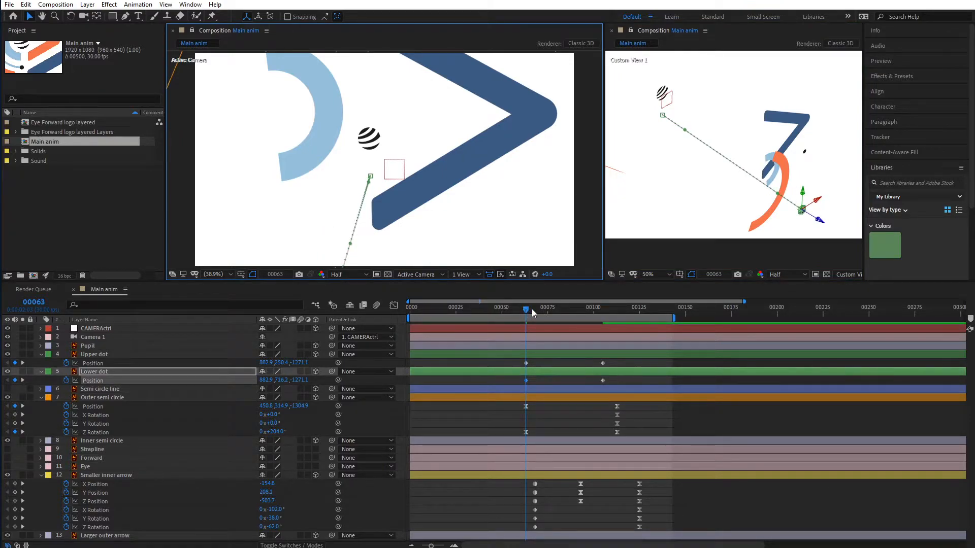
# Apply Easy Ease to the final Position keyframes of both dots at frame 105 and scrub through their arrival.
pyautogui.moveTo(532, 309); pyautogui.dragTo(560, 319)
pyautogui.moveTo(612, 362); pyautogui.dragTo(604, 385)
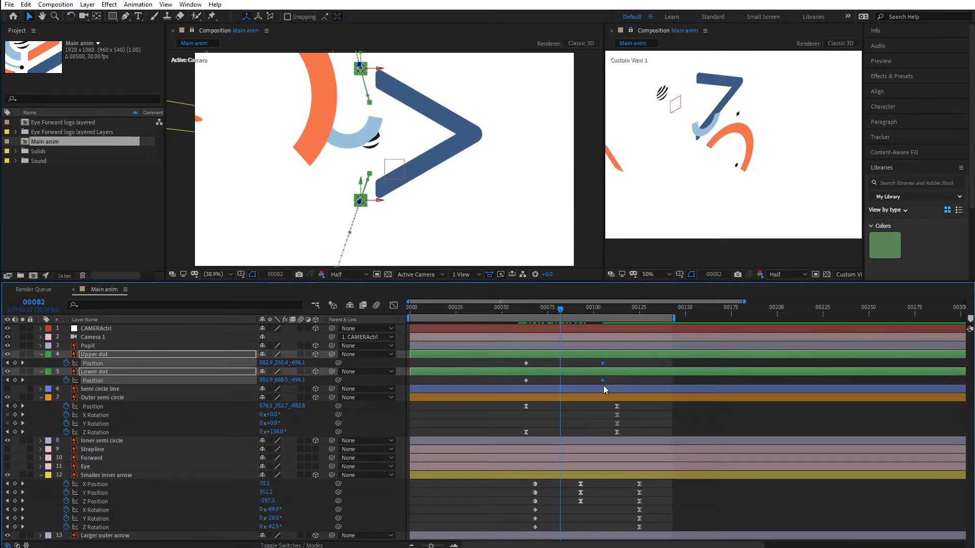
pyautogui.press('F9')
pyautogui.click(529, 309)
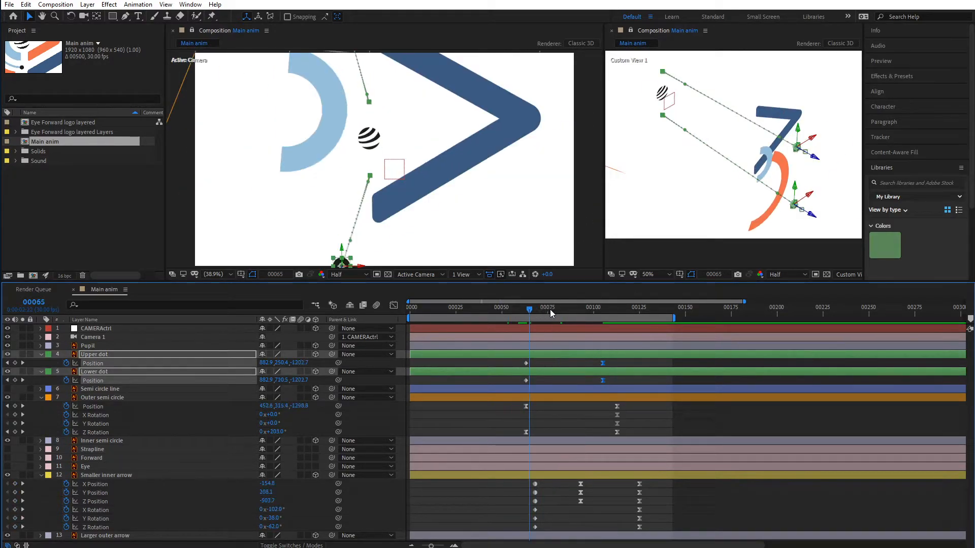
pyautogui.moveTo(550, 310)
pyautogui.mouseDown()
pyautogui.moveTo(577, 318)
pyautogui.moveTo(551, 317)
pyautogui.mouseUp()
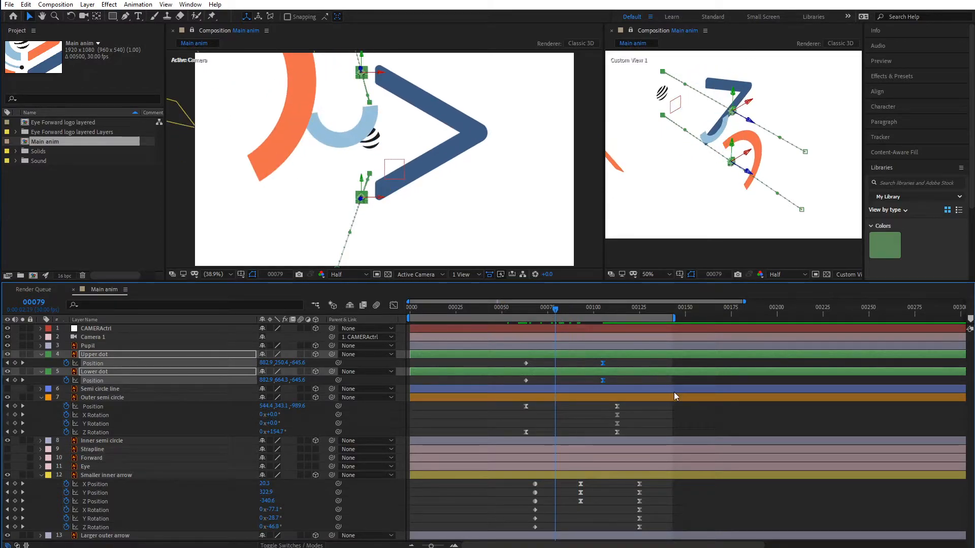
# Shift the Lower dot's Position keyframes about four frames later and the Upper dot's about eight frames earlier, and preview the staggered arrival.
pyautogui.click(690, 416)
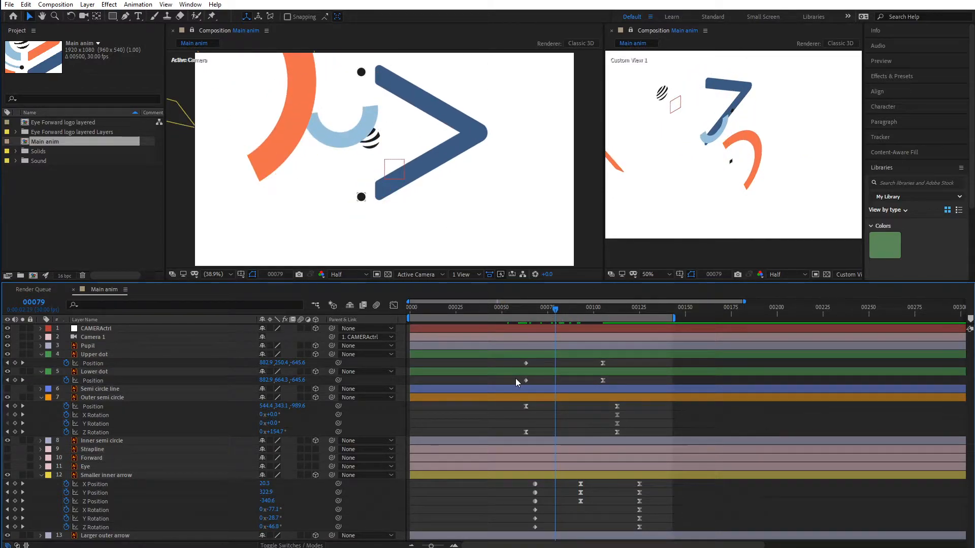
pyautogui.moveTo(516, 382); pyautogui.dragTo(608, 382)
pyautogui.moveTo(514, 361); pyautogui.dragTo(584, 365)
pyautogui.moveTo(500, 307); pyautogui.dragTo(536, 320)
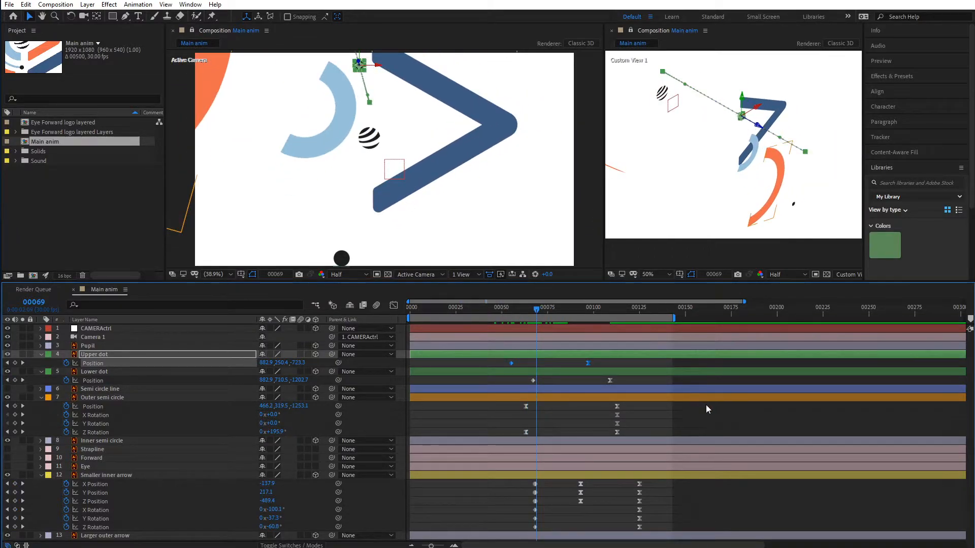
pyautogui.click(726, 413)
pyautogui.press('space')
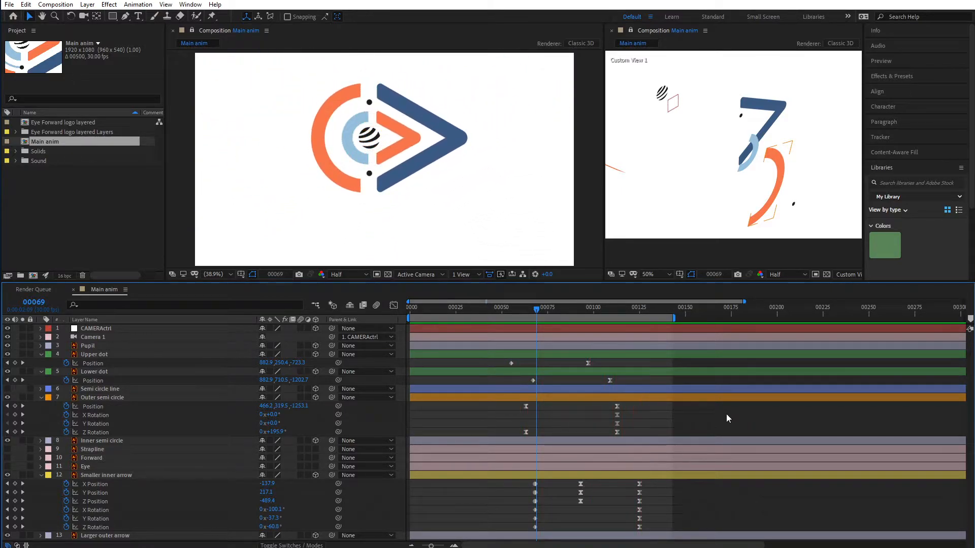
pyautogui.press('space')
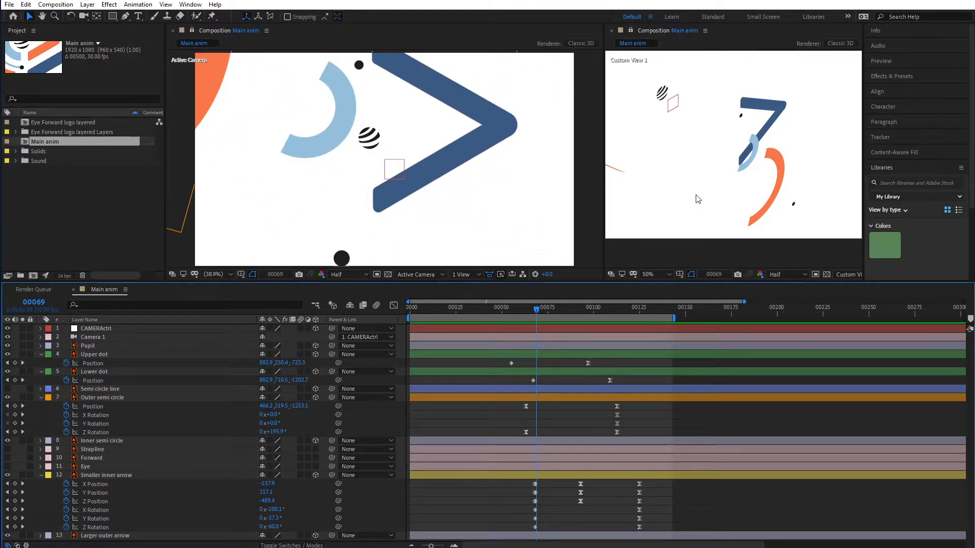
# Go to frame 129, collapse the properties of all layers and make the Semi circle line layer visible.
pyautogui.moveTo(613, 312); pyautogui.dragTo(646, 308)
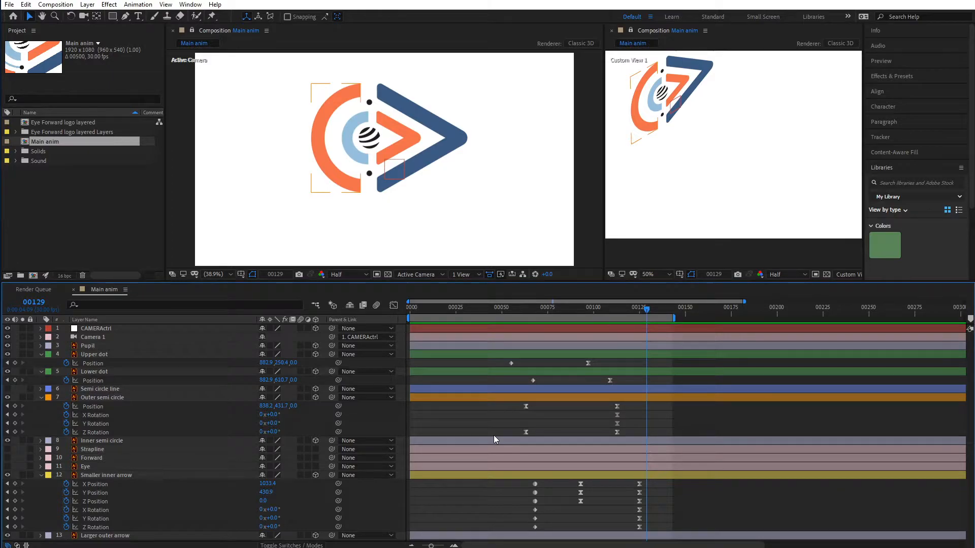
pyautogui.hotkey('ctrl', 'a')
pyautogui.press('u')
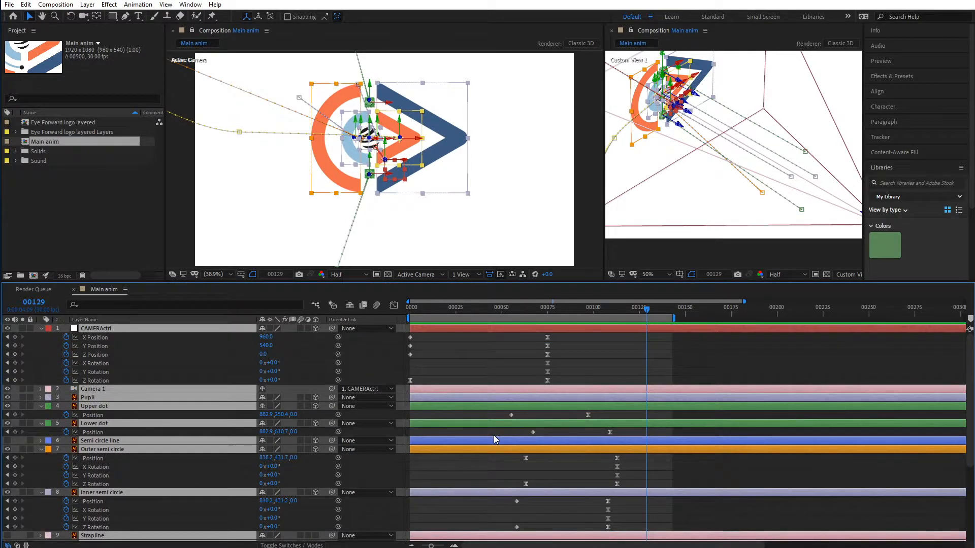
pyautogui.press('u')
pyautogui.click(148, 445)
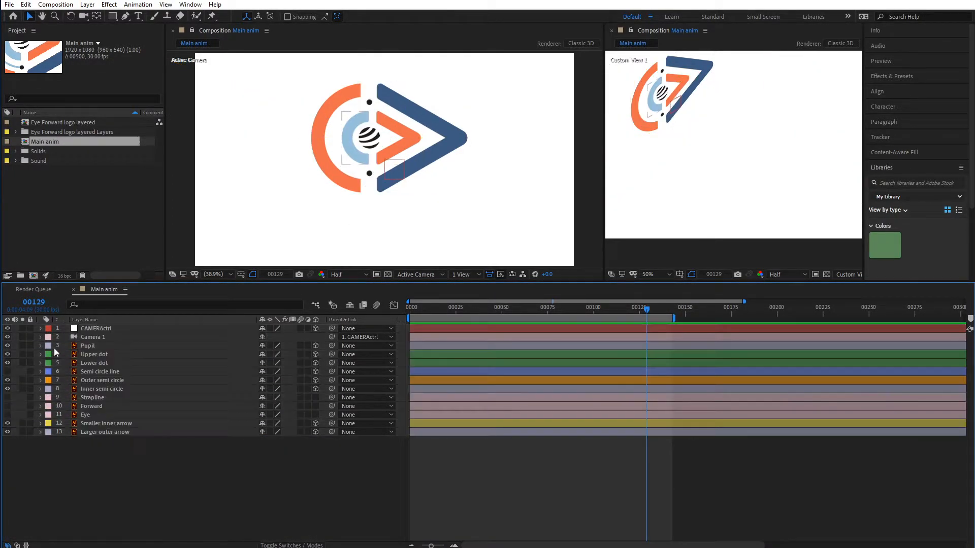
pyautogui.click(80, 372)
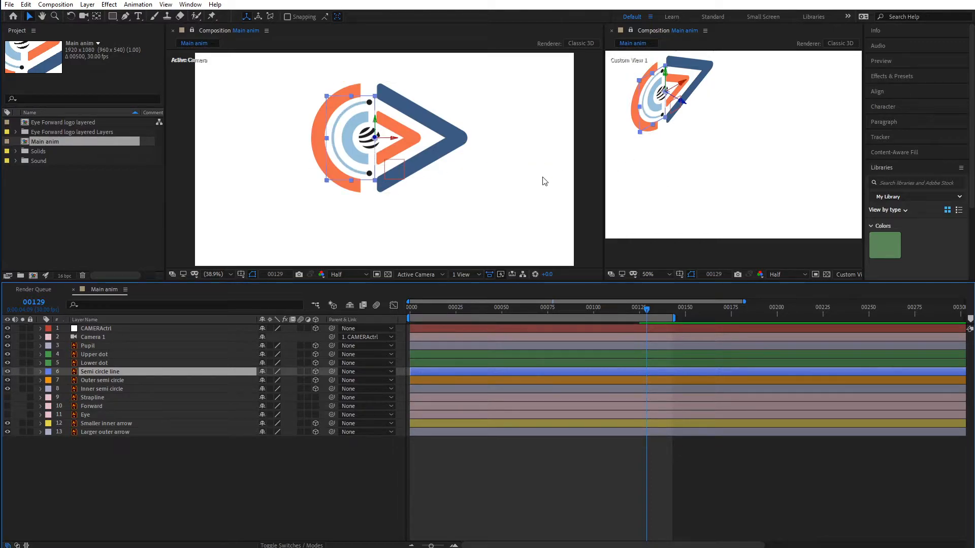
# Turn off 3D for the Semi circle line layer and scrub through the animation up to frame 128.
pyautogui.click(583, 184)
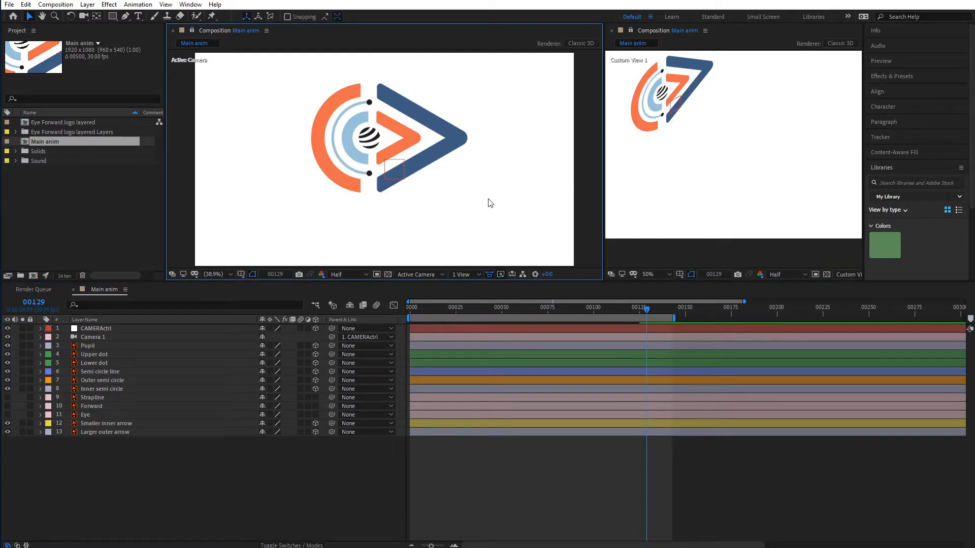
pyautogui.press('/')
pyautogui.scroll(-2, 388, 167)
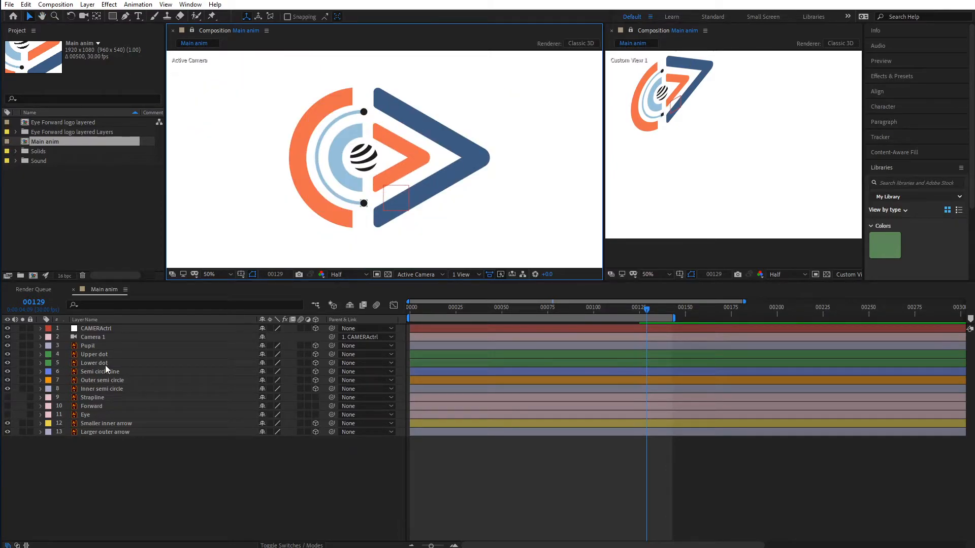
pyautogui.click(107, 371)
pyautogui.click(315, 371)
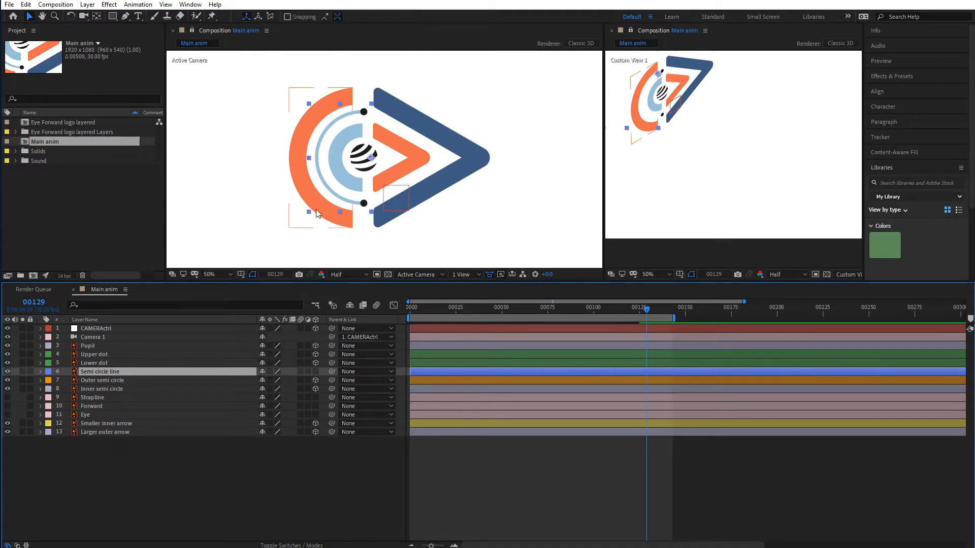
pyautogui.moveTo(414, 311); pyautogui.dragTo(645, 318)
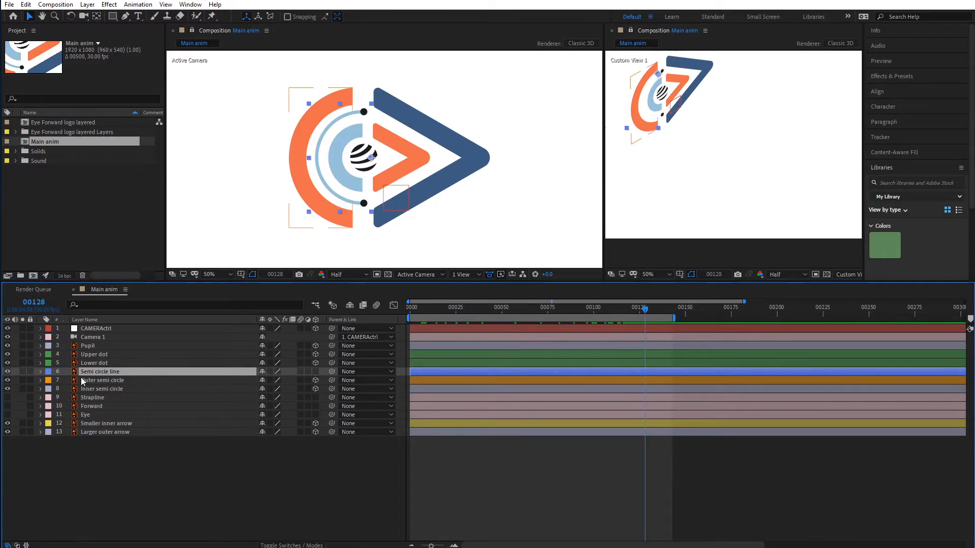
# Create a new shape layer above the Semi circle line layer and name it Semicircle SHAPE.
pyautogui.click(87, 5)
pyautogui.moveTo(114, 19)
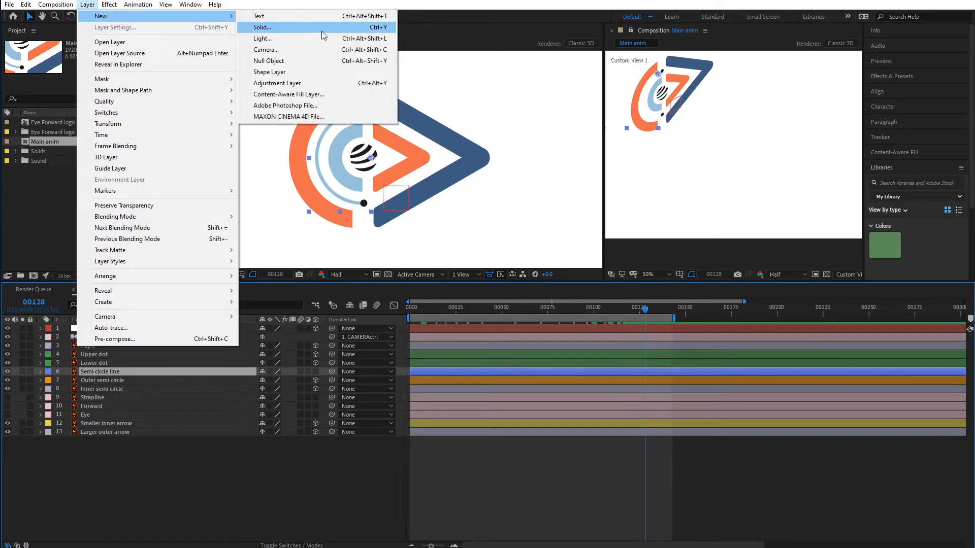
pyautogui.click(278, 73)
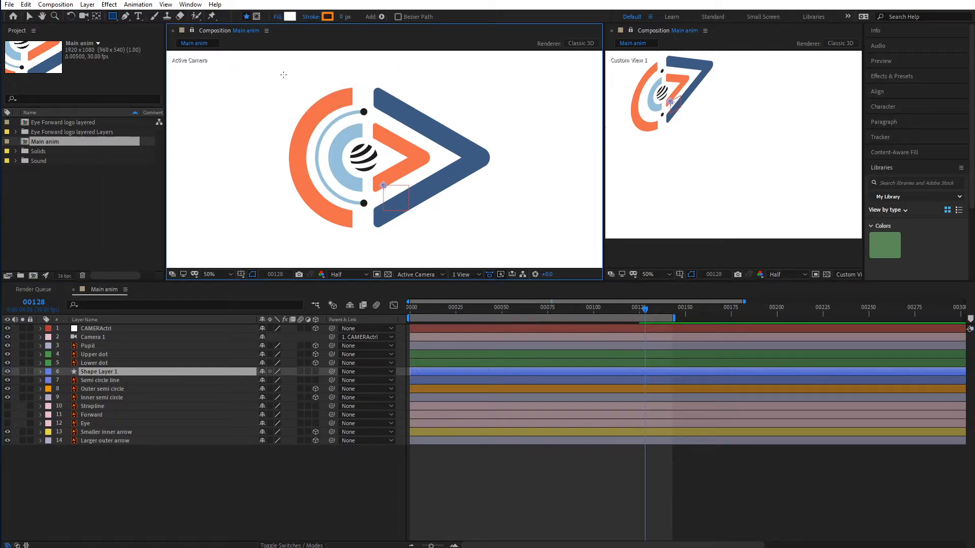
pyautogui.click(110, 373)
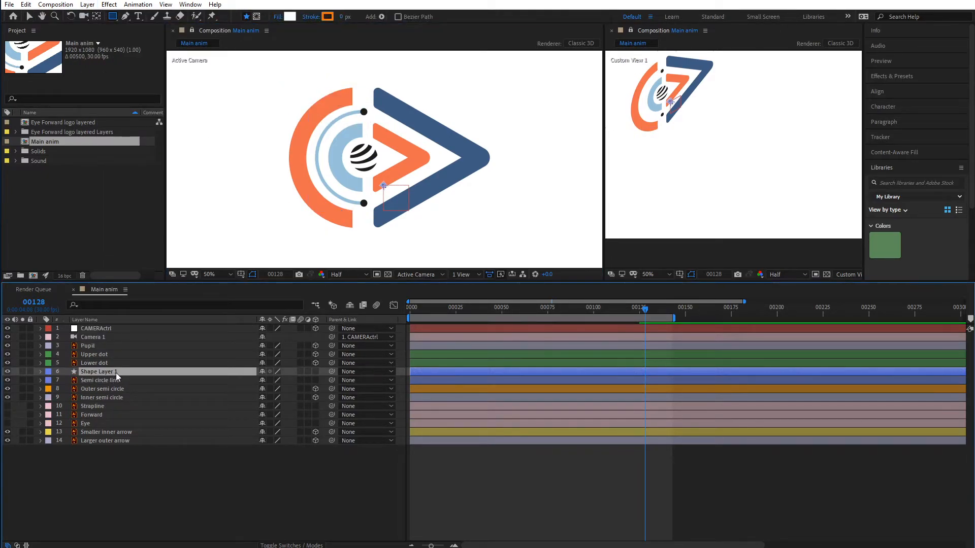
pyautogui.press('Return')
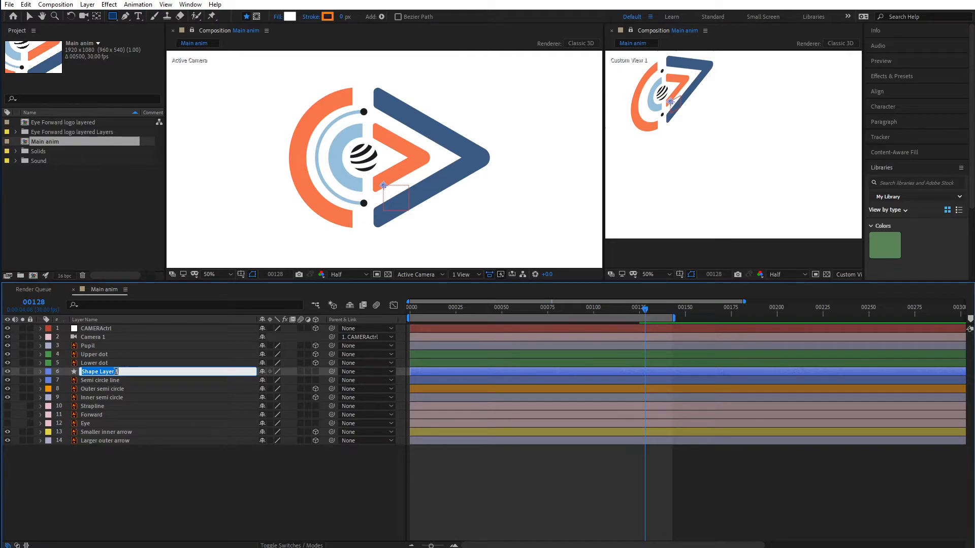
pyautogui.write('Semicircle SHAPE')
pyautogui.press('Return')
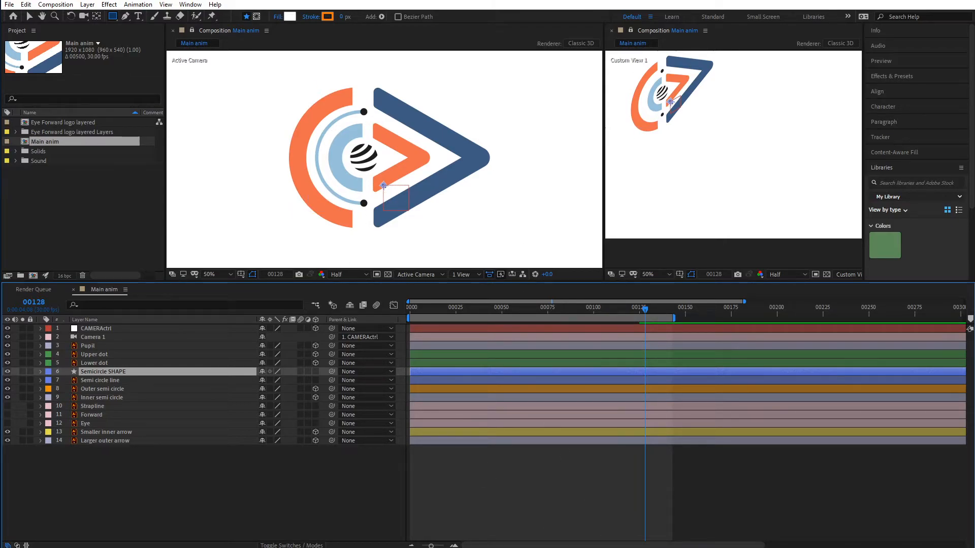
# Switch to Illustrator, copy the thin blue semicircle path, and paste it into the Semicircle SHAPE layer back in After Effects.
pyautogui.moveTo(601, 547)
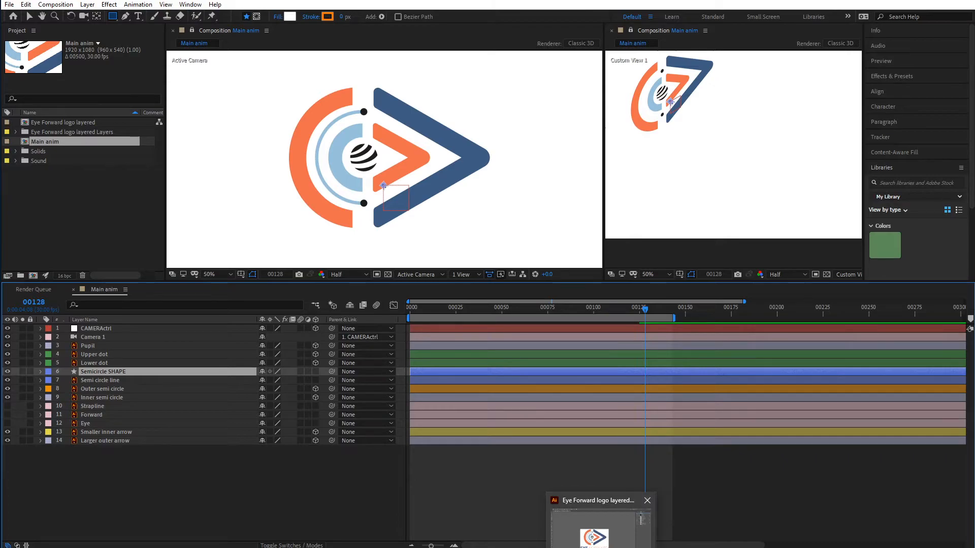
pyautogui.click(610, 503)
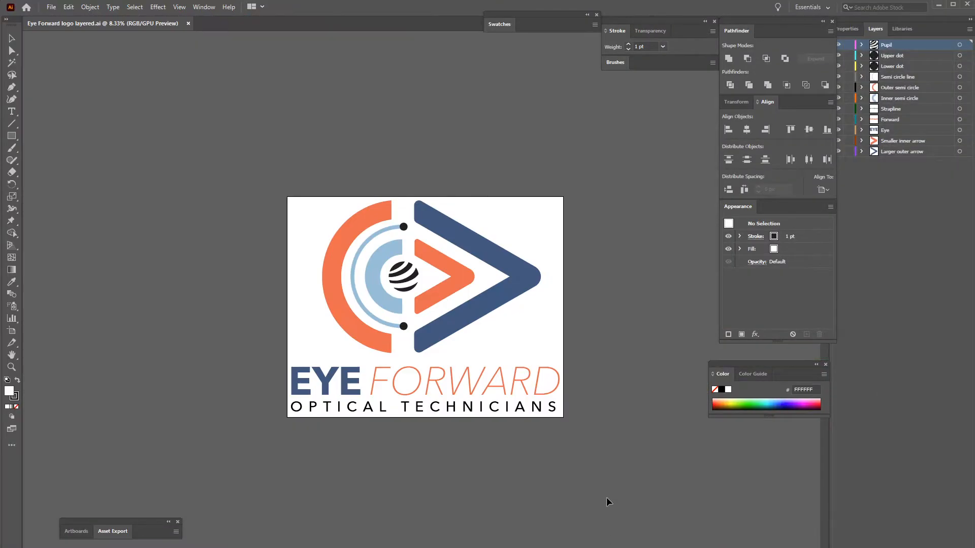
pyautogui.click(367, 251)
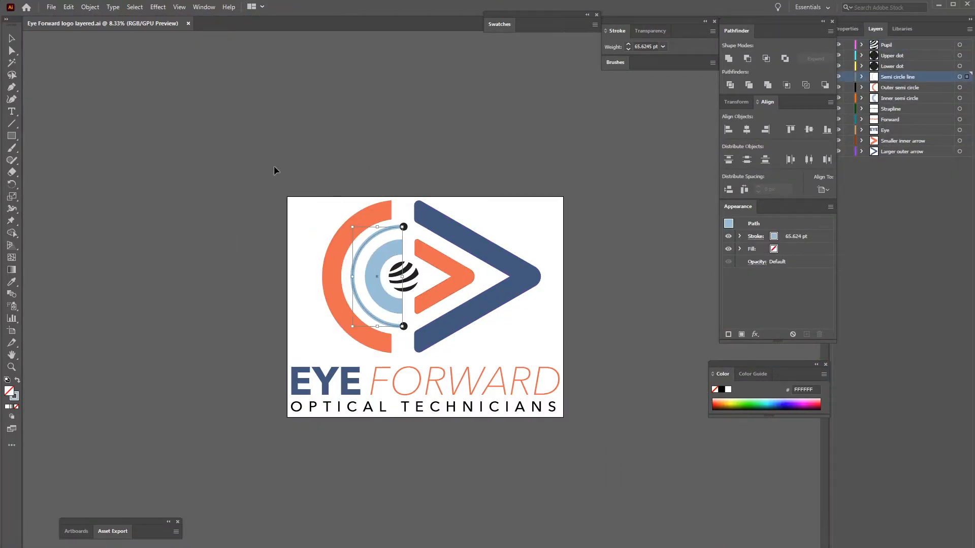
pyautogui.click(68, 8)
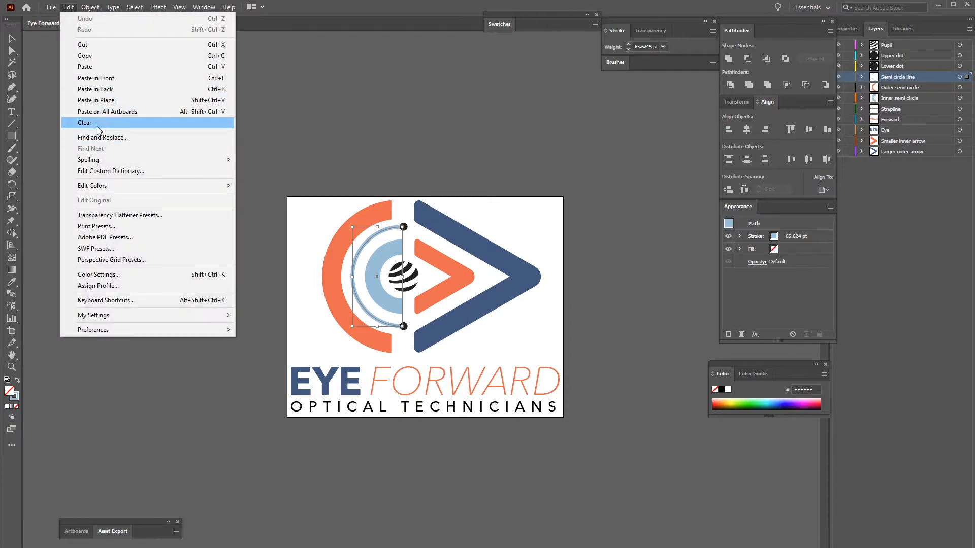
pyautogui.click(88, 58)
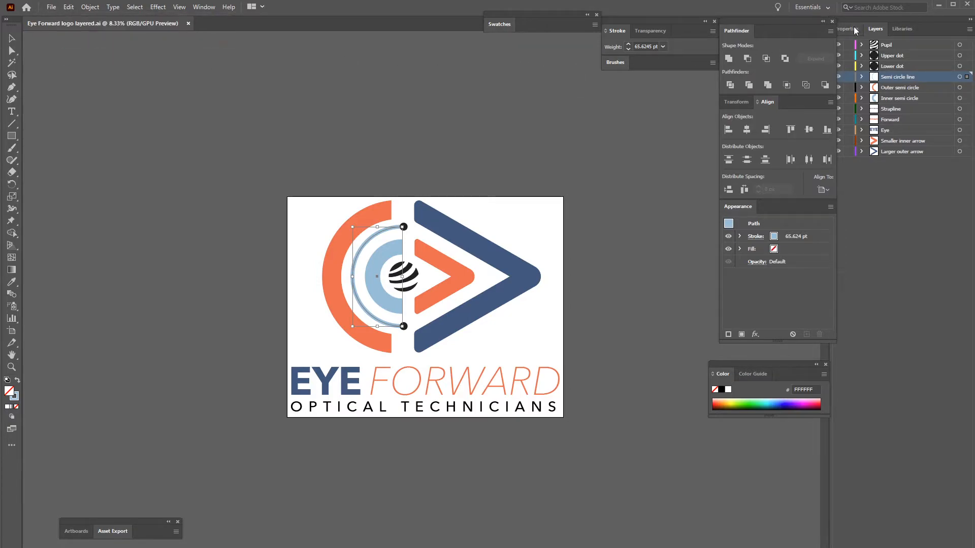
pyautogui.hotkey('alt', 'Tab')
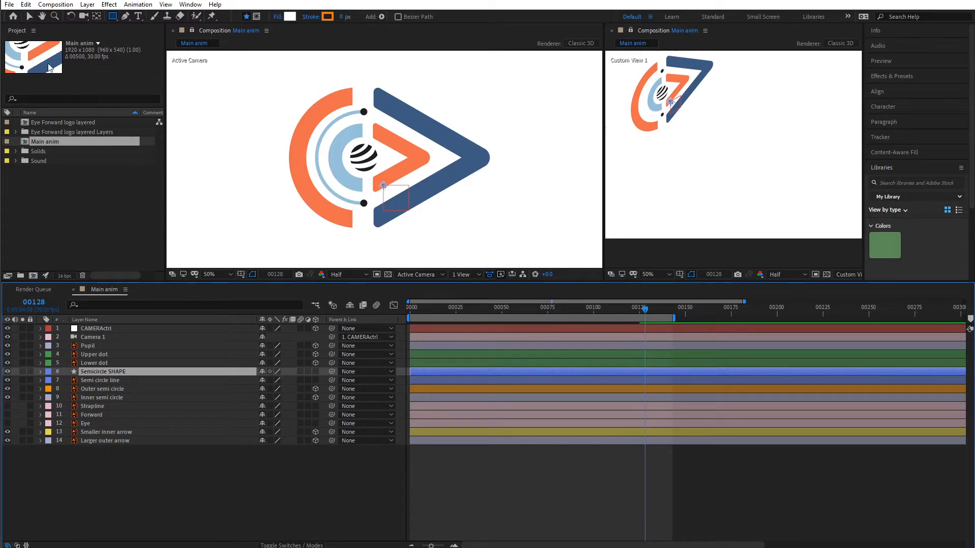
pyautogui.hotkey('ctrl', 'v')
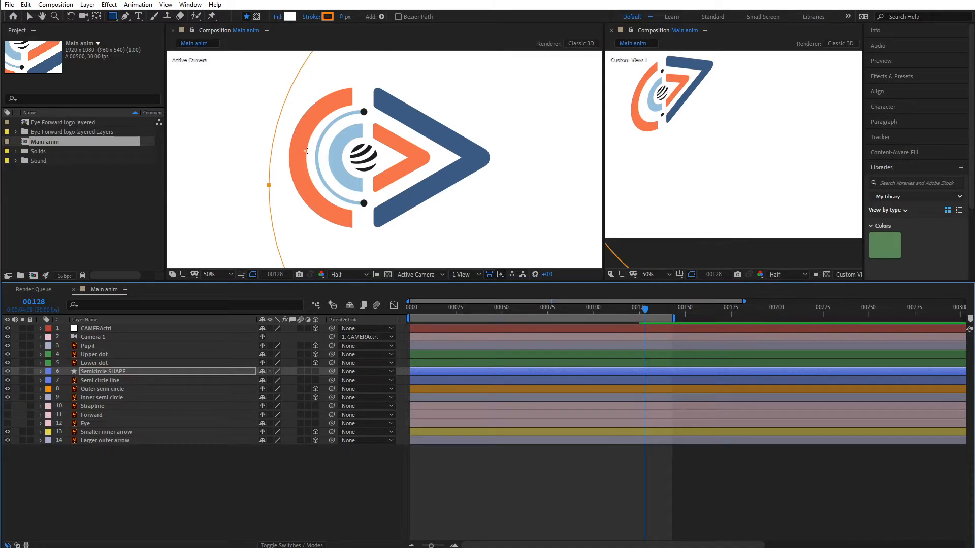
# Scale the pasted semicircle path down to roughly the size of the thin blue semicircle line in the logo.
pyautogui.press(',')
pyautogui.press(',')
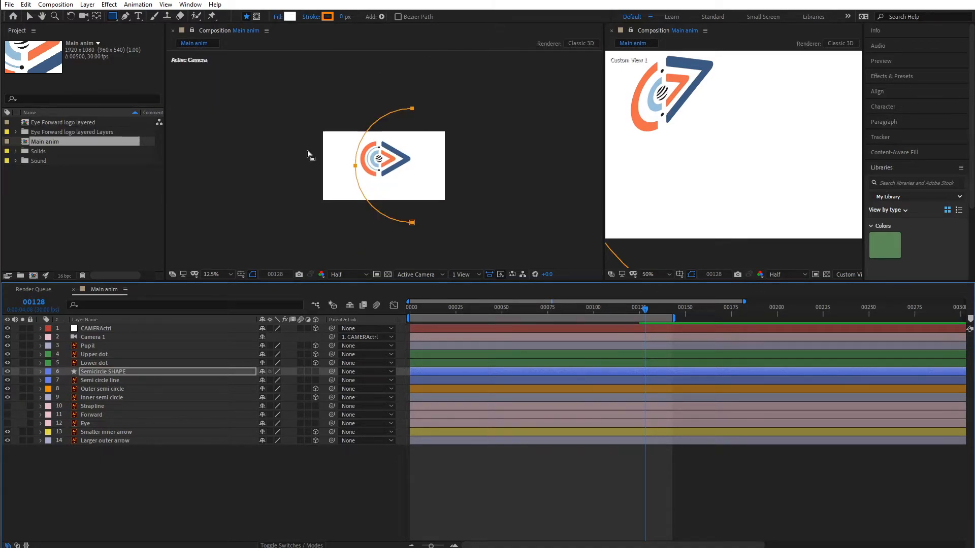
pyautogui.press('.')
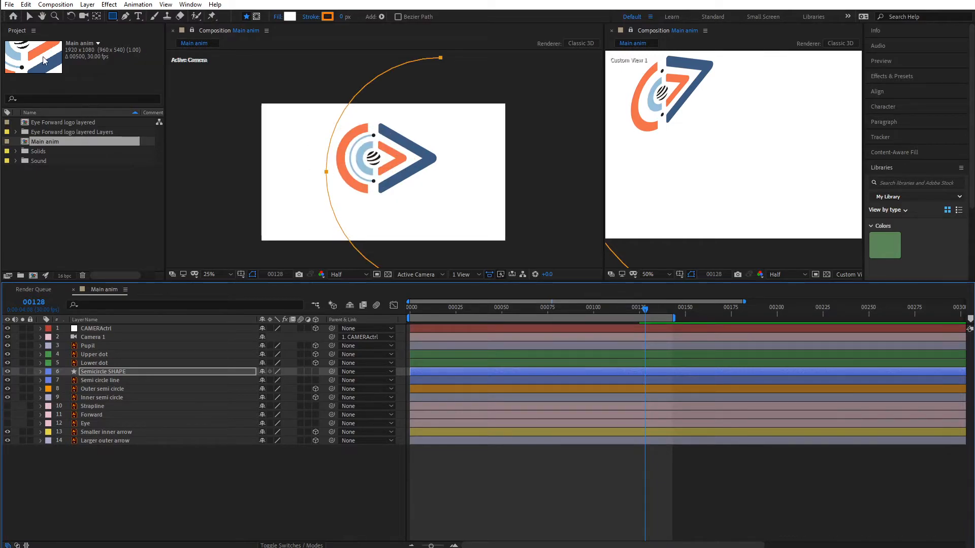
pyautogui.click(29, 17)
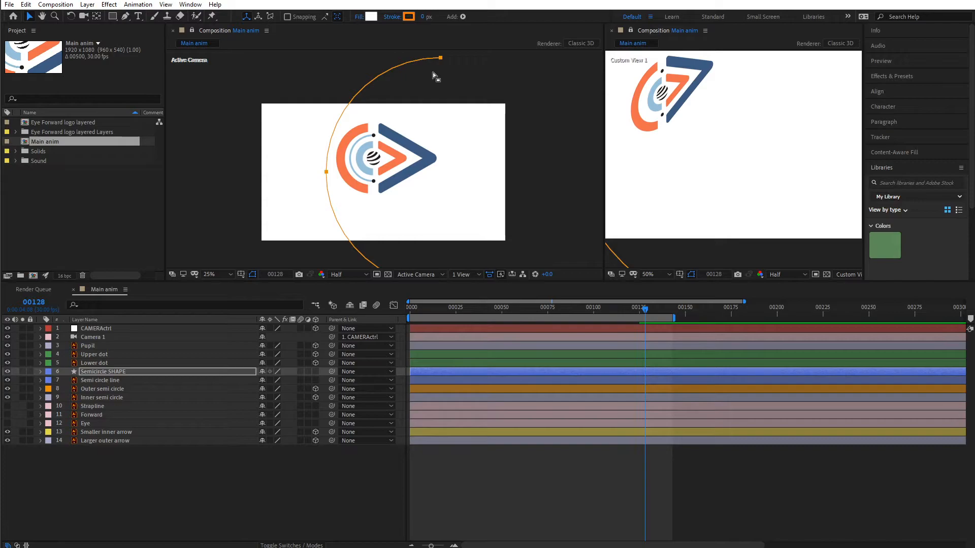
pyautogui.click(410, 64)
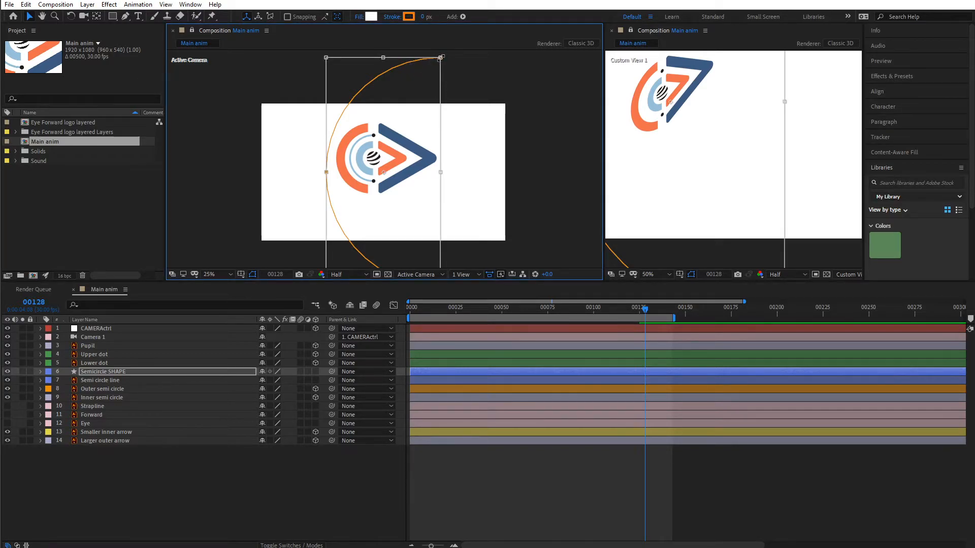
pyautogui.moveTo(440, 58); pyautogui.dragTo(361, 137)
pyautogui.press('/')
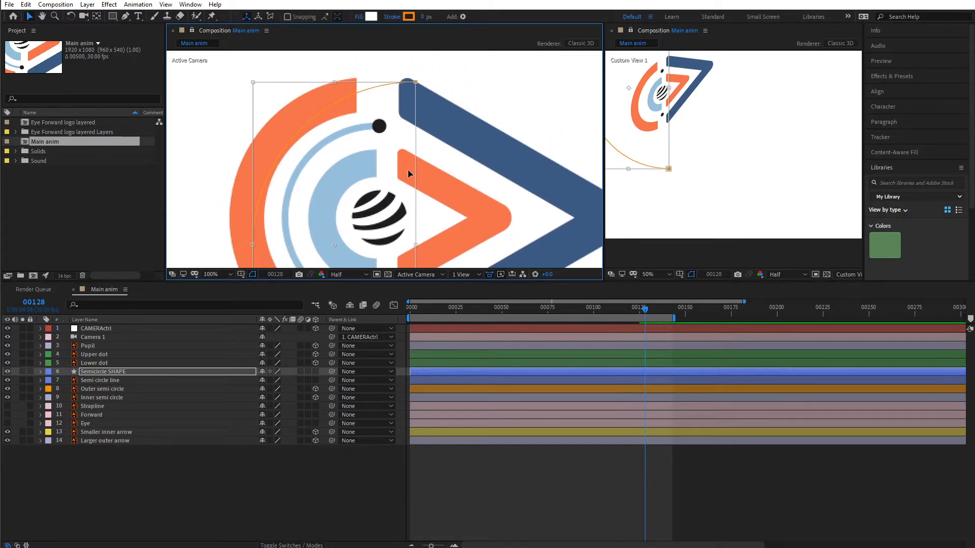
pyautogui.scroll(-1, 408, 170)
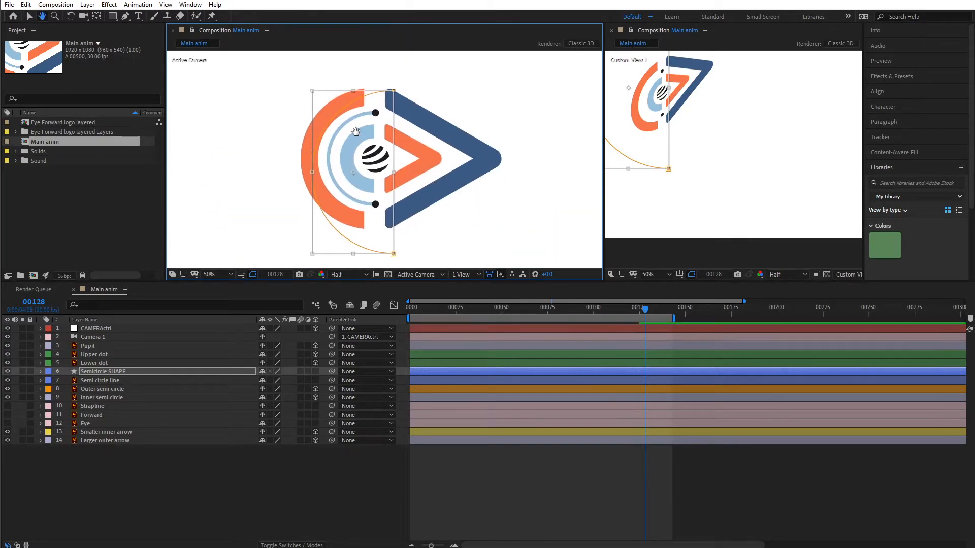
pyautogui.moveTo(461, 282); pyautogui.dragTo(461, 322)
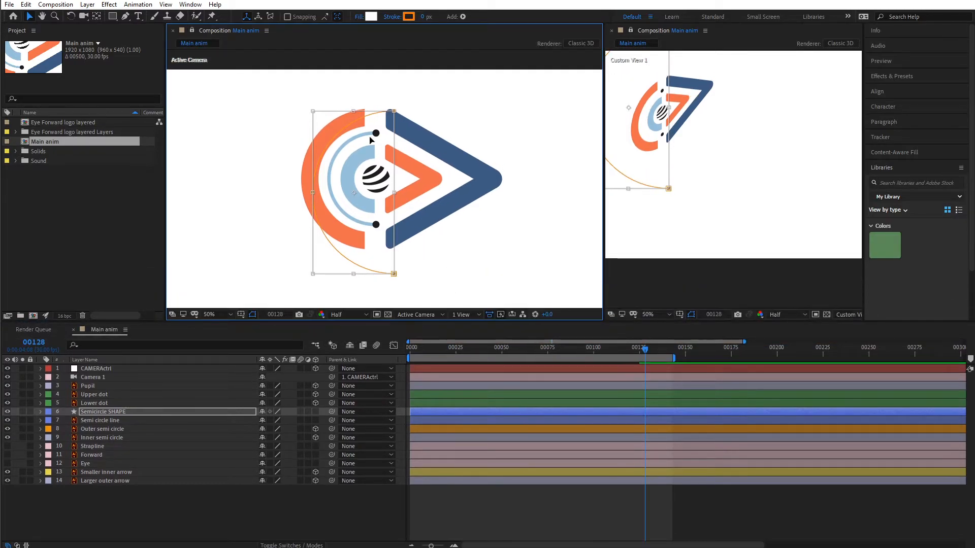
pyautogui.moveTo(394, 116); pyautogui.dragTo(358, 131)
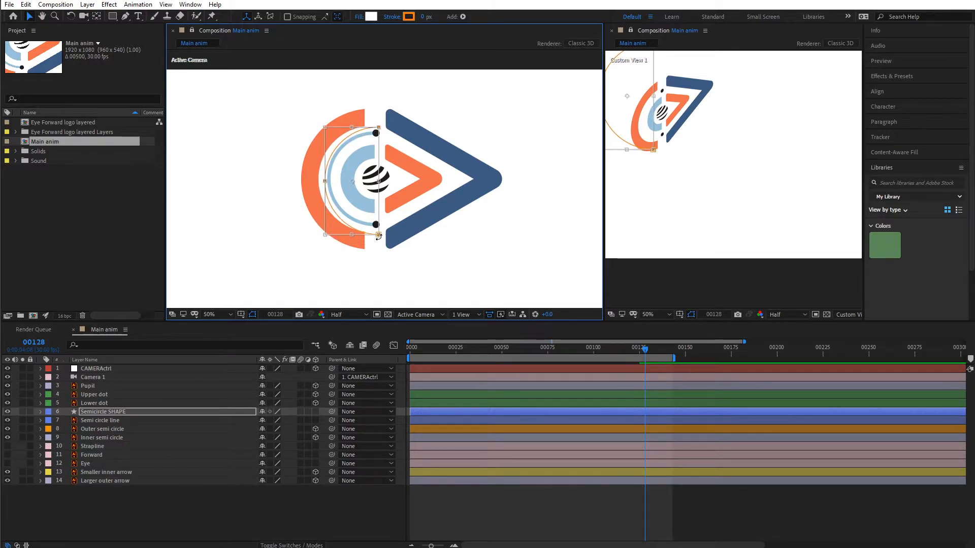
pyautogui.moveTo(378, 236); pyautogui.dragTo(374, 223)
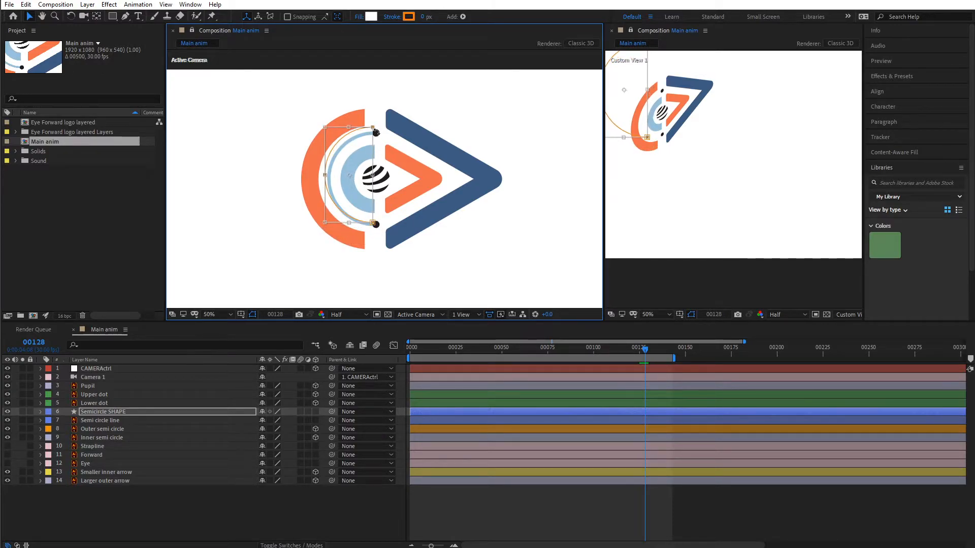
# Adjust the path's upper corner slightly and nudge the path right and down over the thin blue semicircle line.
pyautogui.moveTo(373, 127); pyautogui.dragTo(372, 129)
pyautogui.press('Right')
pyautogui.press('Right')
pyautogui.press('Right')
pyautogui.press('Right')
pyautogui.press('Right')
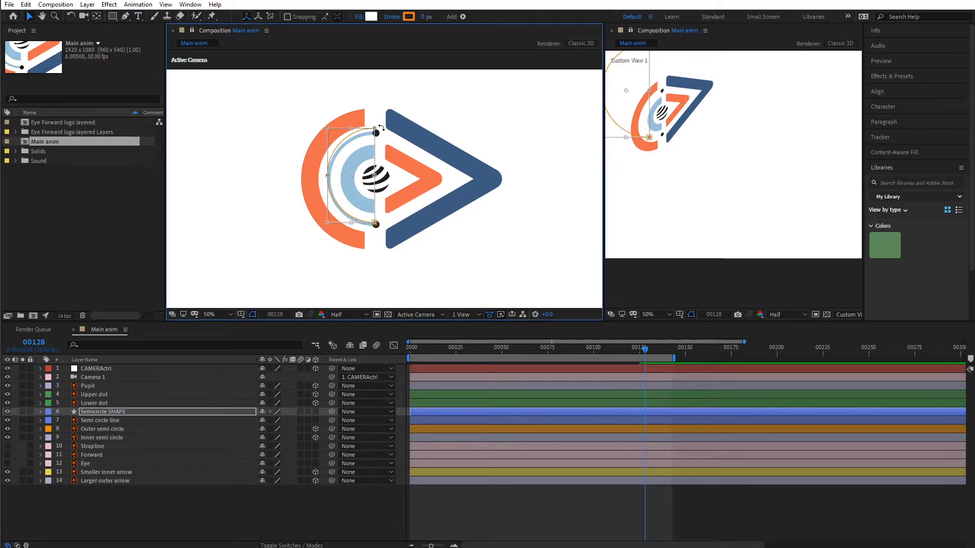
pyautogui.press('Right')
pyautogui.press('Right')
pyautogui.press('Down')
pyautogui.press('Down')
pyautogui.press('Down')
pyautogui.press('Down')
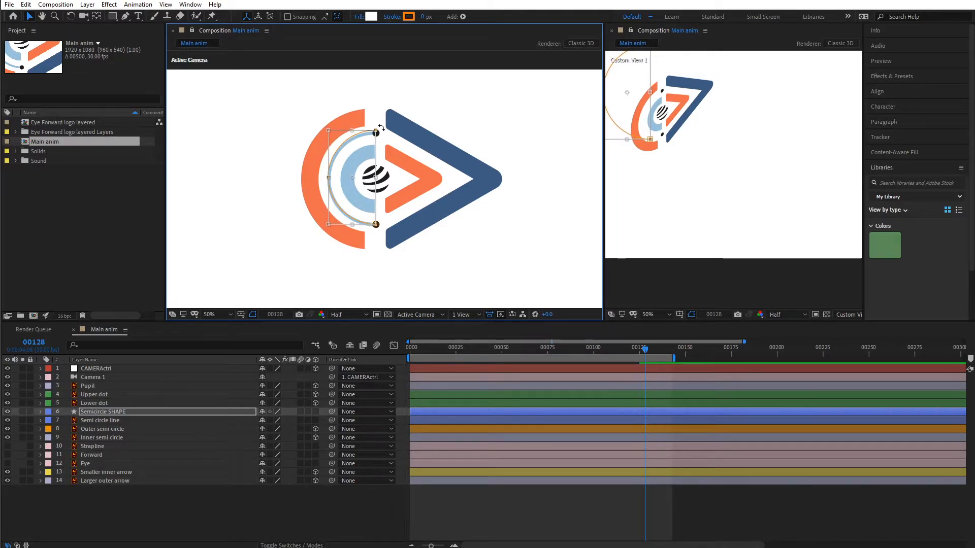
pyautogui.press('Left')
pyautogui.press('Down')
pyautogui.press('Down')
pyautogui.press('Down')
pyautogui.press('Down')
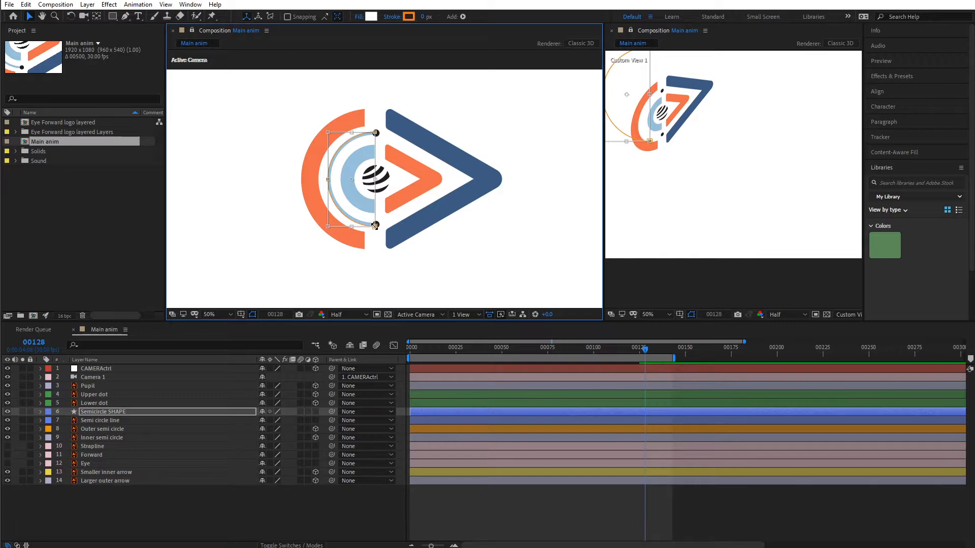
# Fine-tune the path's size and position so its ends sit on the centres of the Upper and Lower dots.
pyautogui.moveTo(374, 227); pyautogui.dragTo(375, 225)
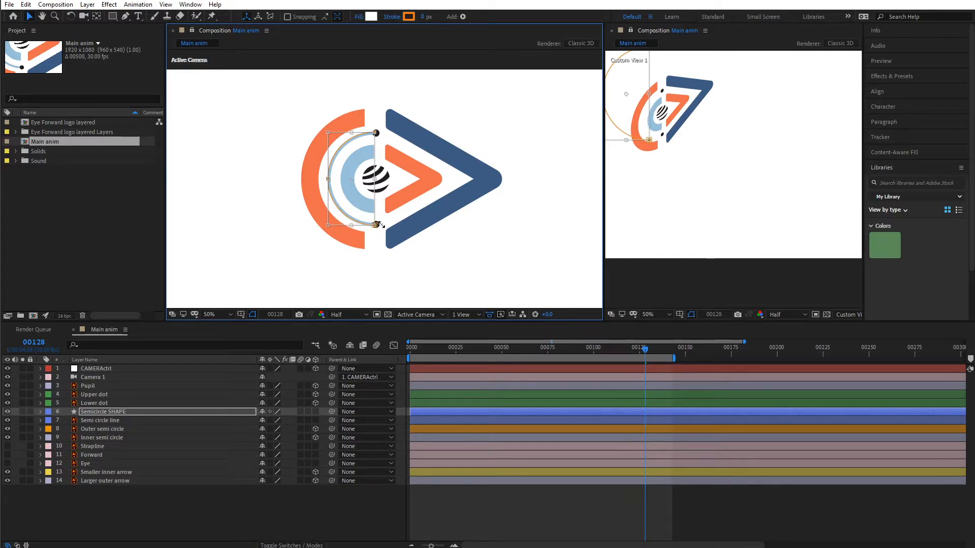
pyautogui.press('Down')
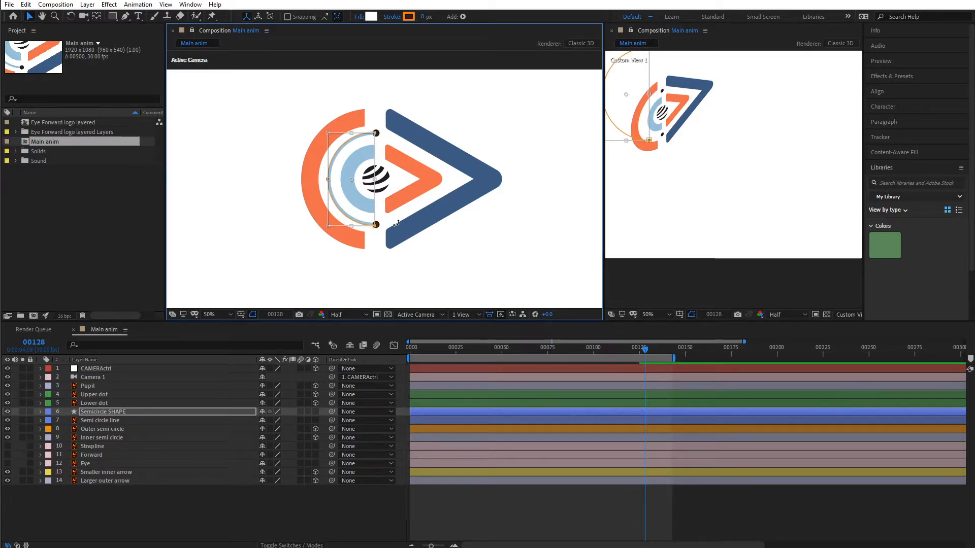
pyautogui.press('Right')
pyautogui.press('Right')
pyautogui.press('Up')
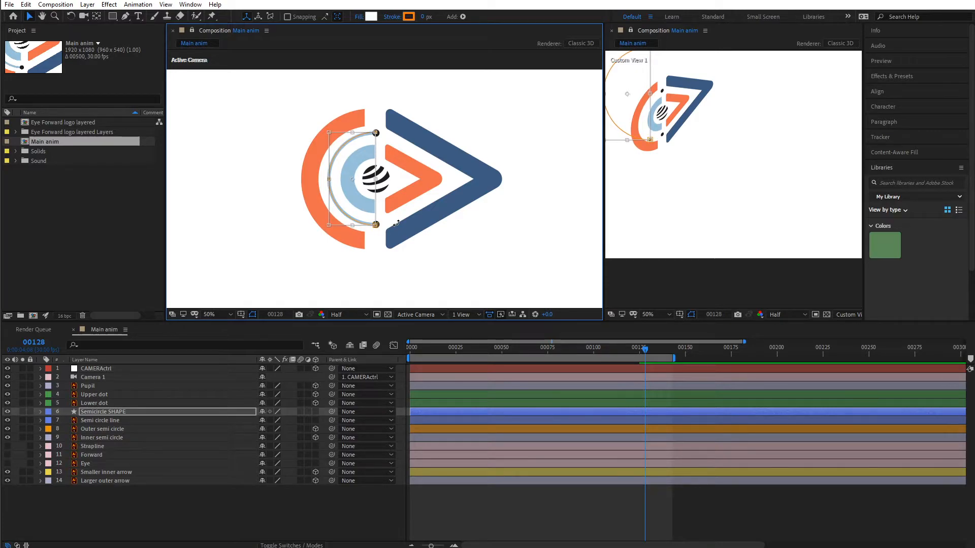
pyautogui.press('Right')
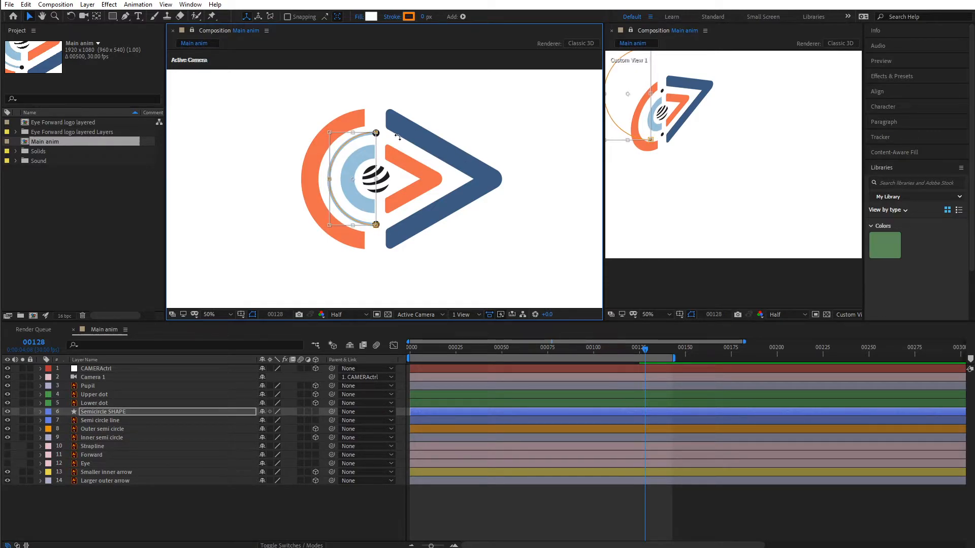
# Hide the original Semi circle line layer and expand the properties of the Semicircle SHAPE layer.
pyautogui.click(93, 421)
pyautogui.click(8, 420)
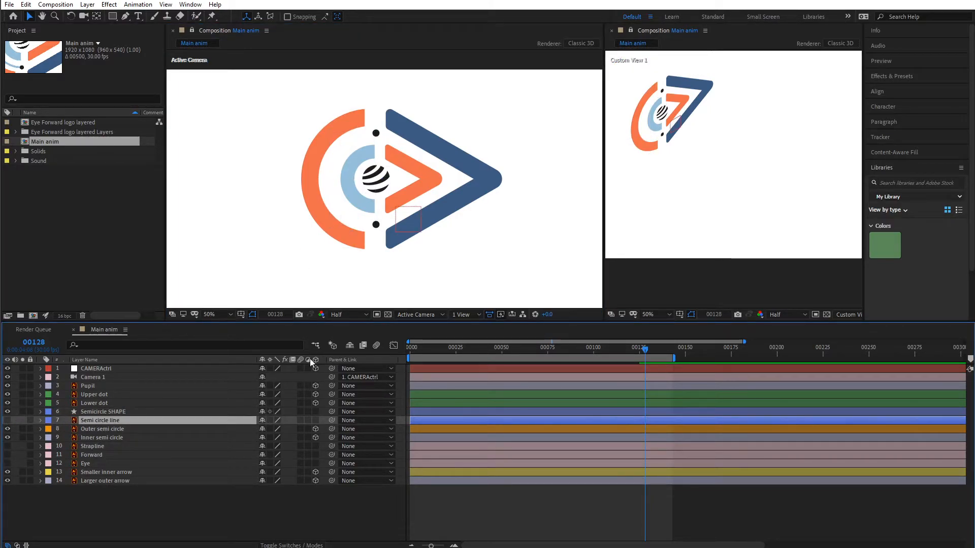
pyautogui.click(111, 412)
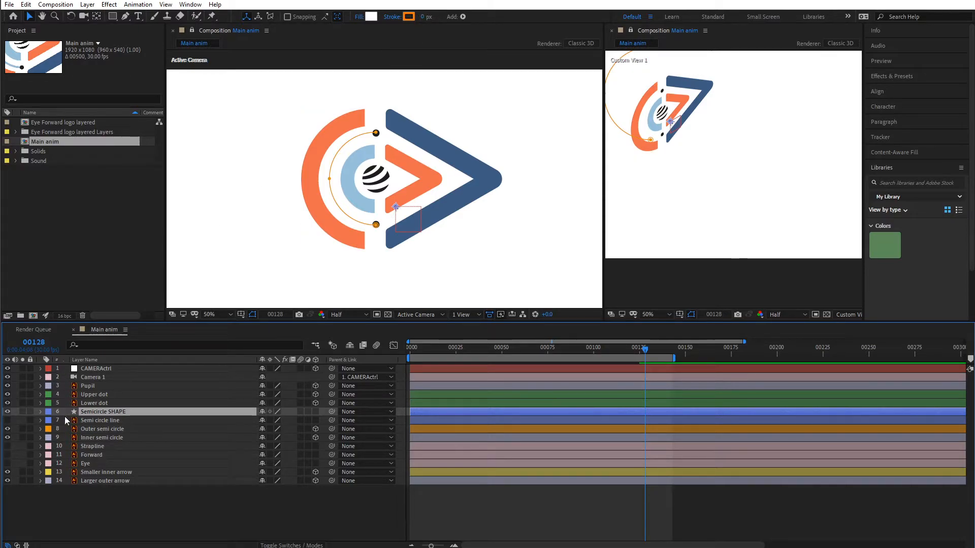
pyautogui.click(41, 412)
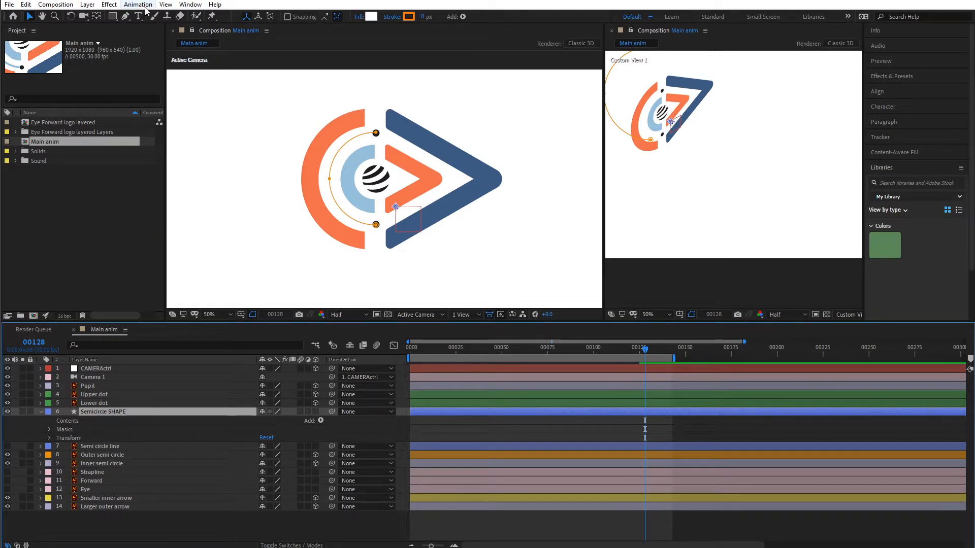
# Search the effects for "stroke" and apply the Generate Stroke effect to the Semicircle SHAPE layer.
pyautogui.click(109, 5)
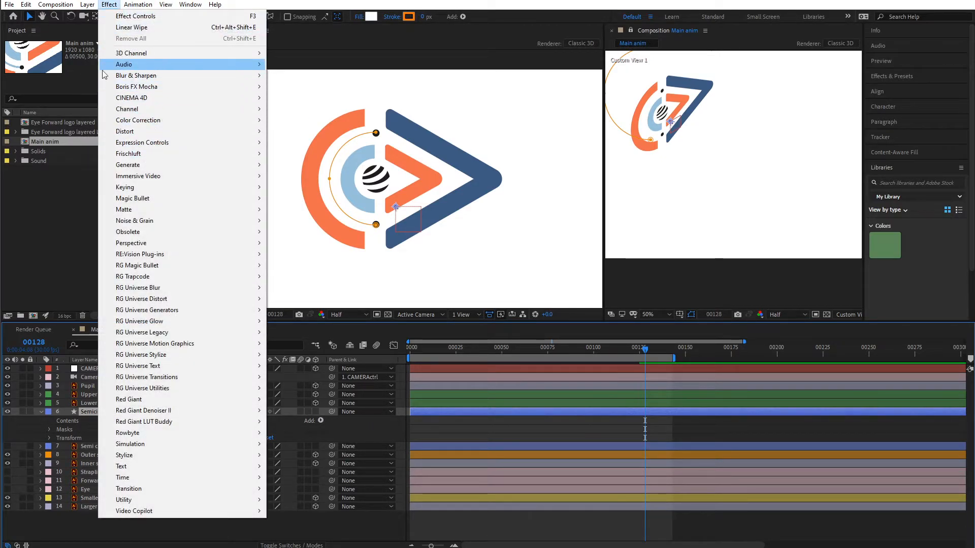
pyautogui.click(55, 172)
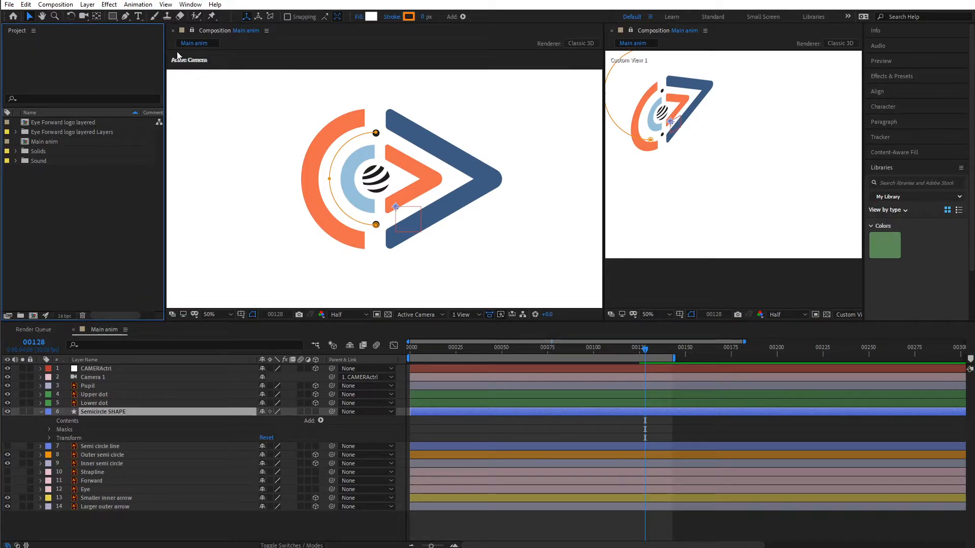
pyautogui.click(892, 76)
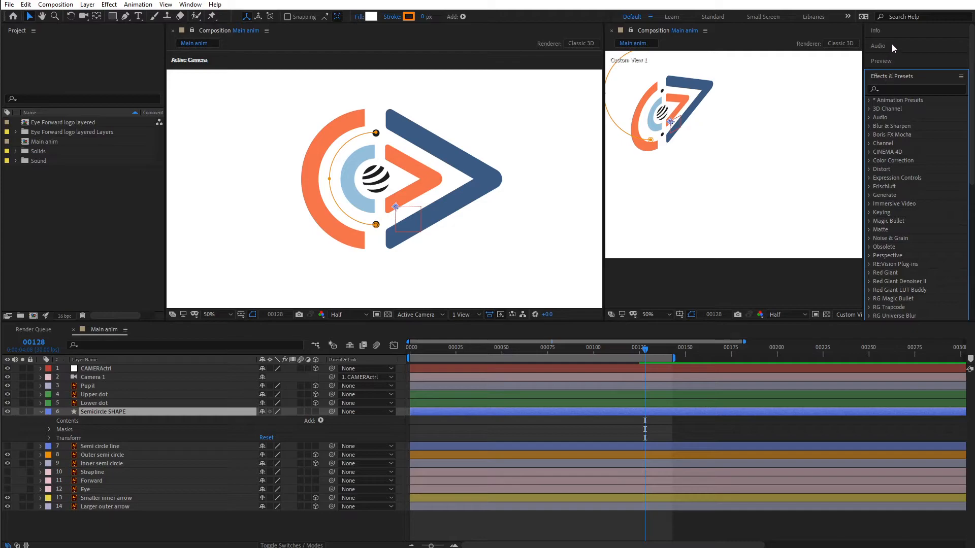
pyautogui.click(891, 87)
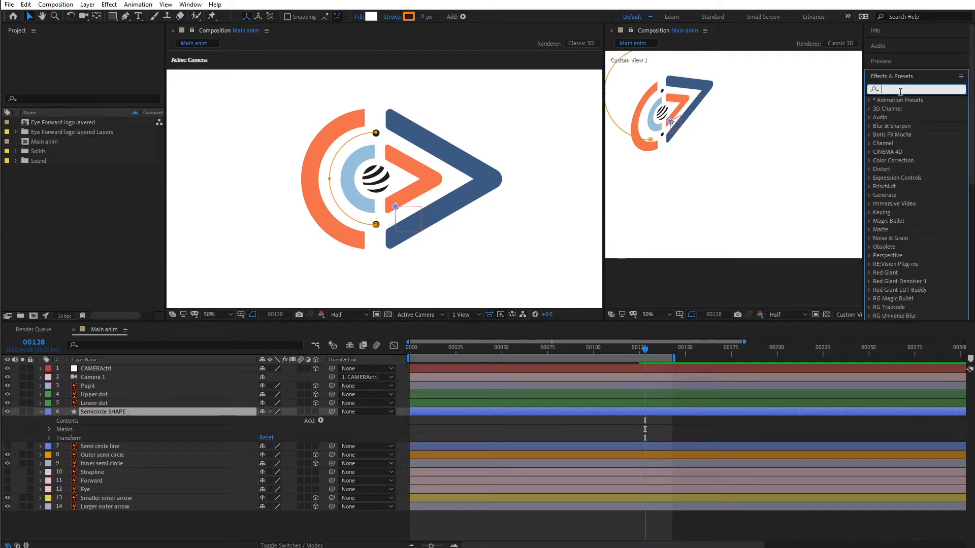
pyautogui.write('strok')
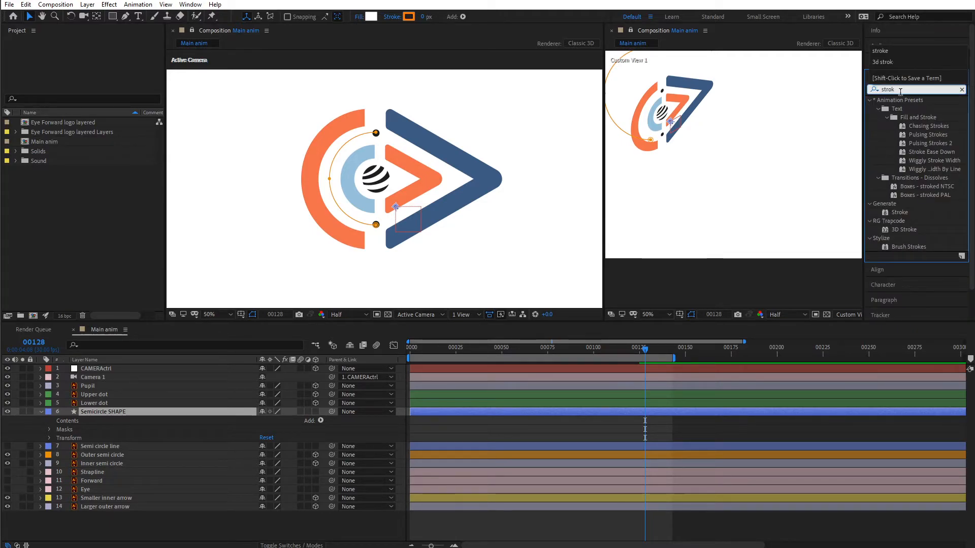
pyautogui.write('e')
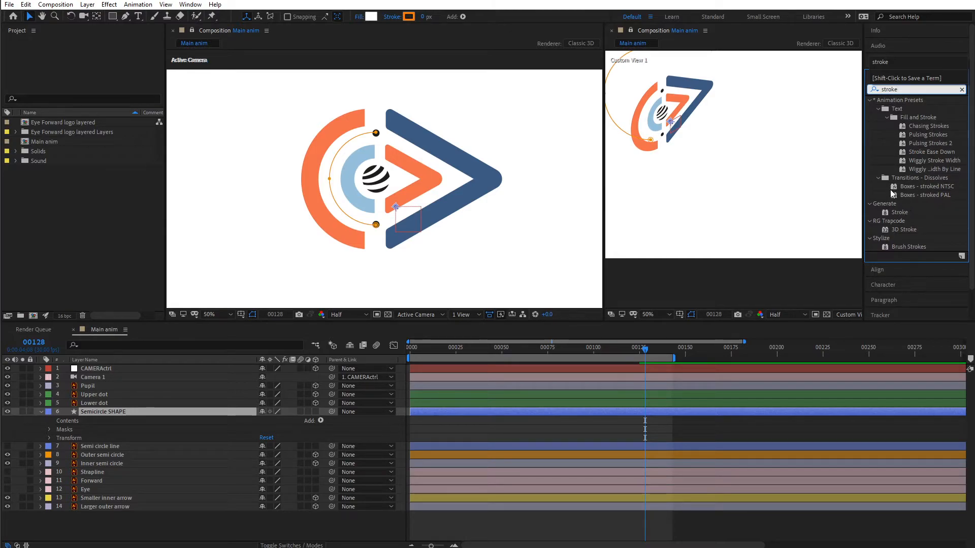
pyautogui.moveTo(898, 216)
pyautogui.mouseDown()
pyautogui.moveTo(307, 305)
pyautogui.moveTo(136, 410)
pyautogui.mouseUp()
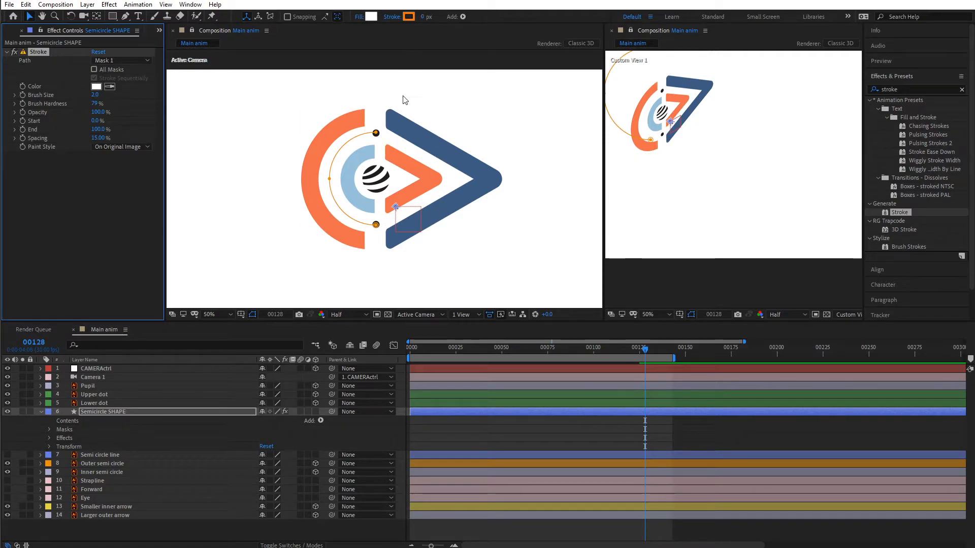
# Match the stroke's colour to the light blue inner semicircle and set its brush size to 8.5.
pyautogui.click(110, 87)
pyautogui.click(372, 158)
pyautogui.moveTo(95, 95)
pyautogui.mouseDown()
pyautogui.moveTo(147, 103)
pyautogui.moveTo(127, 106)
pyautogui.moveTo(140, 107)
pyautogui.mouseUp()
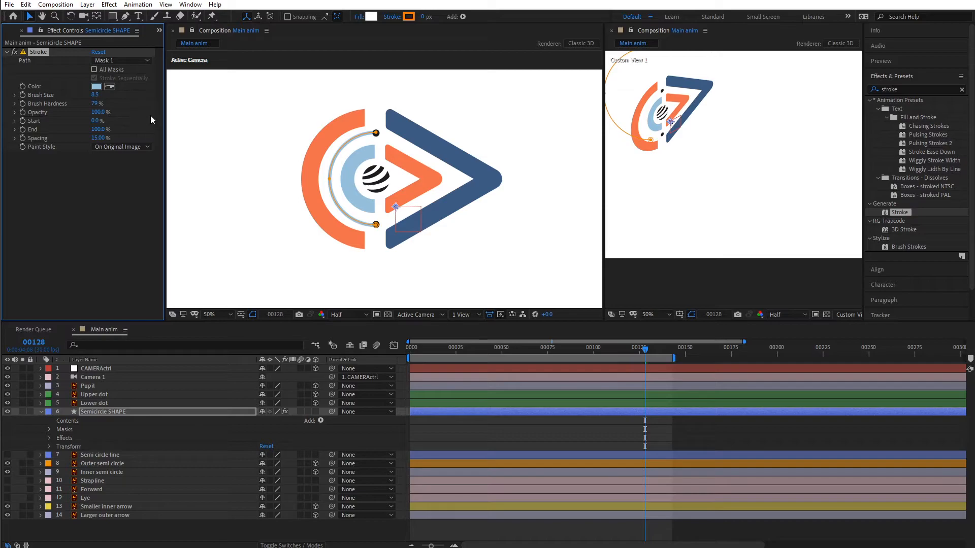
pyautogui.click(508, 426)
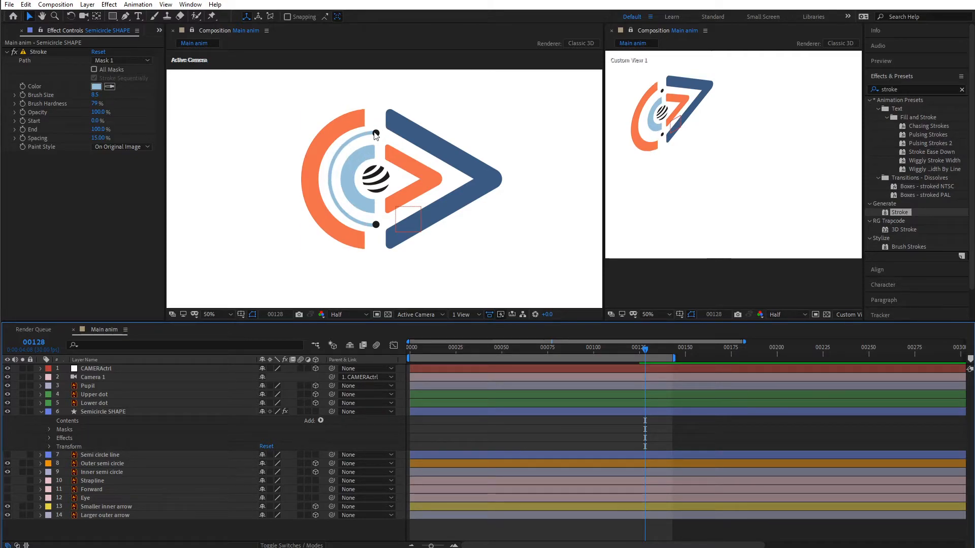
# At frame 112, set both Start and End of the Semicircle SHAPE layer's Stroke effect to 50%.
pyautogui.click(49, 429)
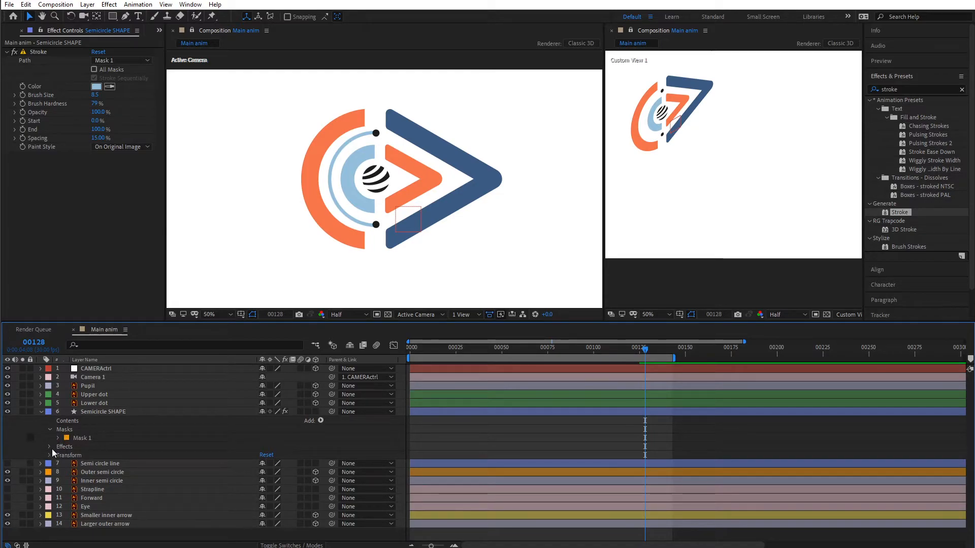
pyautogui.click(58, 456)
pyautogui.scroll(-1, 126, 444)
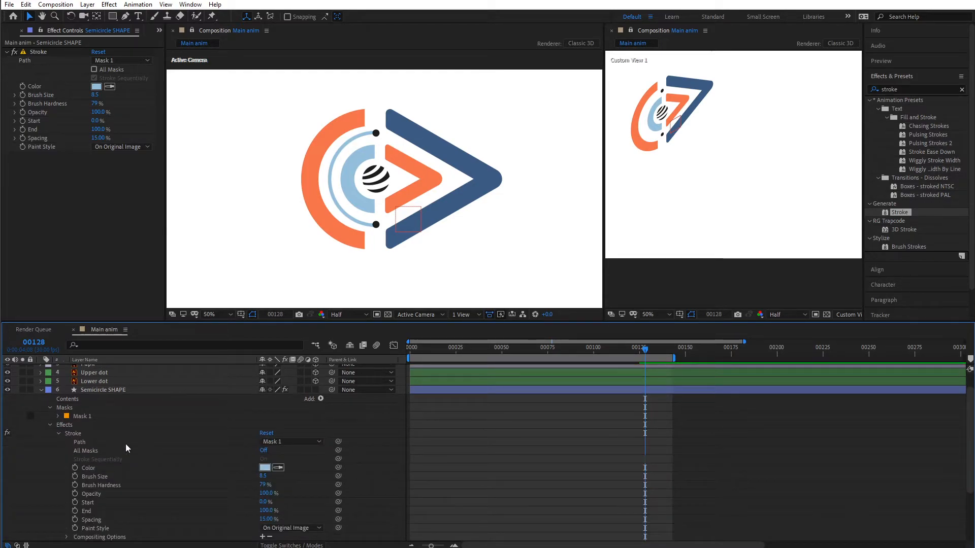
pyautogui.moveTo(601, 349)
pyautogui.mouseDown()
pyautogui.moveTo(571, 350)
pyautogui.moveTo(615, 356)
pyautogui.mouseUp()
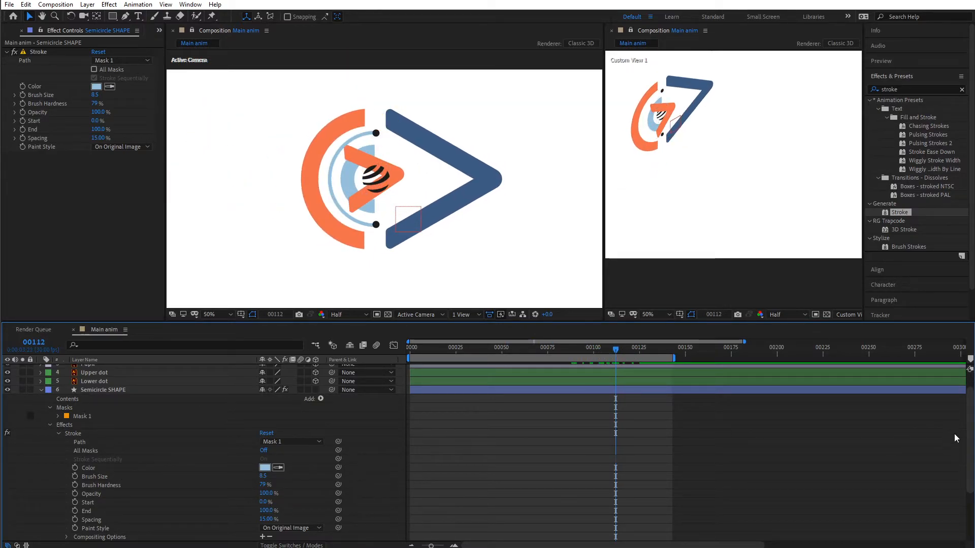
pyautogui.moveTo(969, 435)
pyautogui.mouseDown()
pyautogui.moveTo(970, 462)
pyautogui.moveTo(969, 448)
pyautogui.mouseUp()
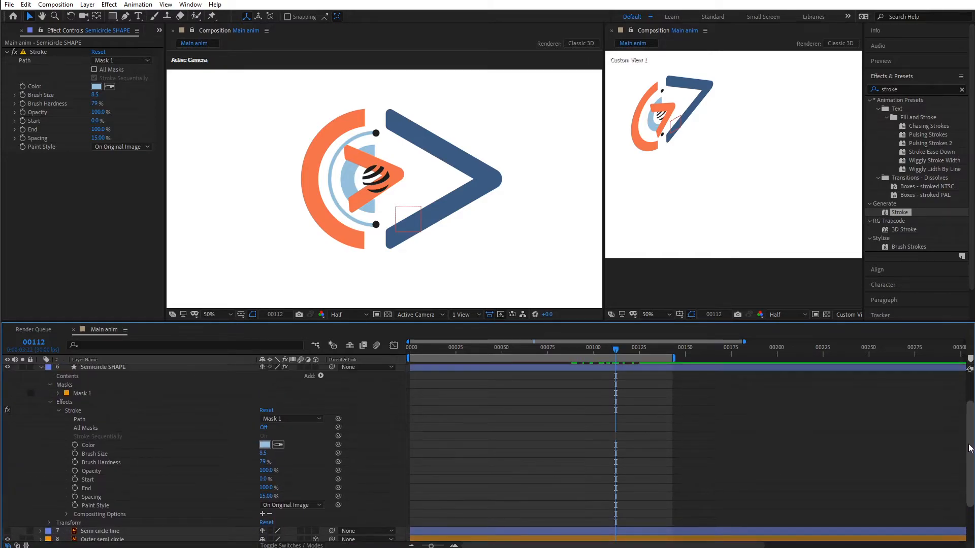
pyautogui.scroll(-3, 236, 420)
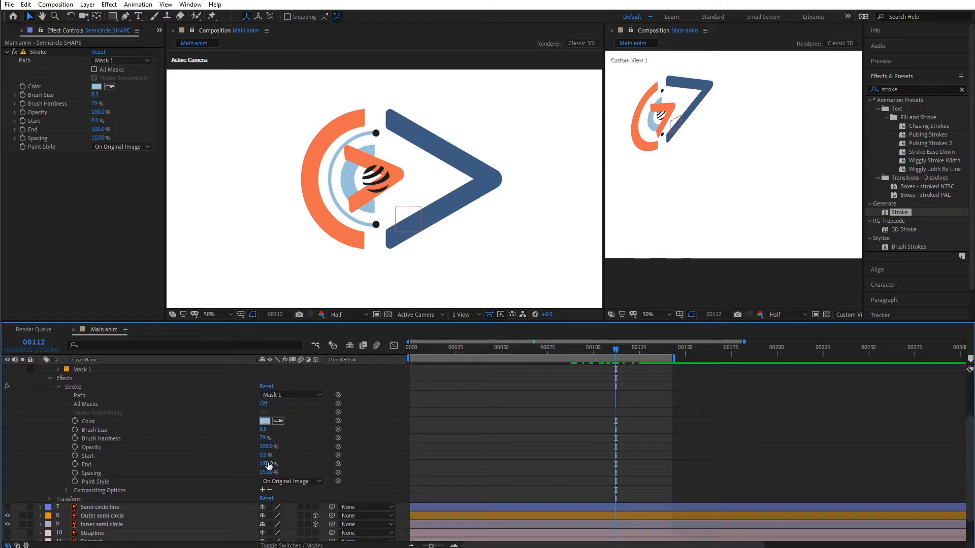
pyautogui.moveTo(269, 465)
pyautogui.mouseDown()
pyautogui.moveTo(219, 468)
pyautogui.moveTo(245, 472)
pyautogui.mouseUp()
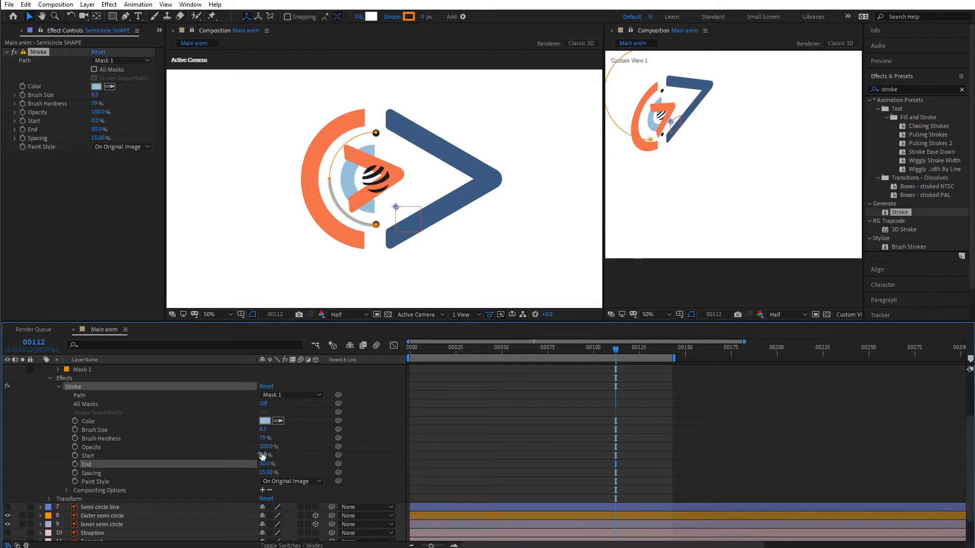
pyautogui.moveTo(263, 456); pyautogui.dragTo(282, 458)
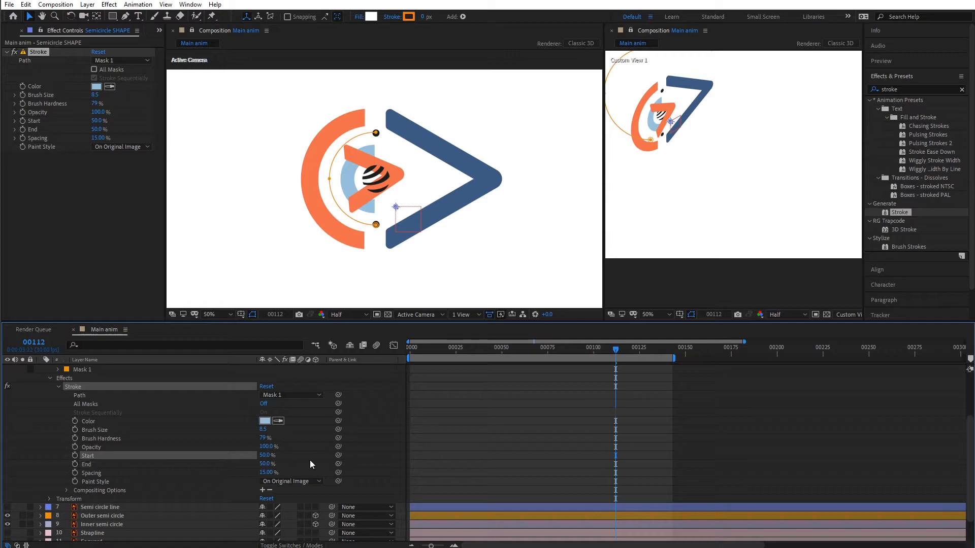
# Keyframe the stroke's Start and End at frame 112, and set Start to 100% and End to 0% at frame 128.
pyautogui.click(75, 464)
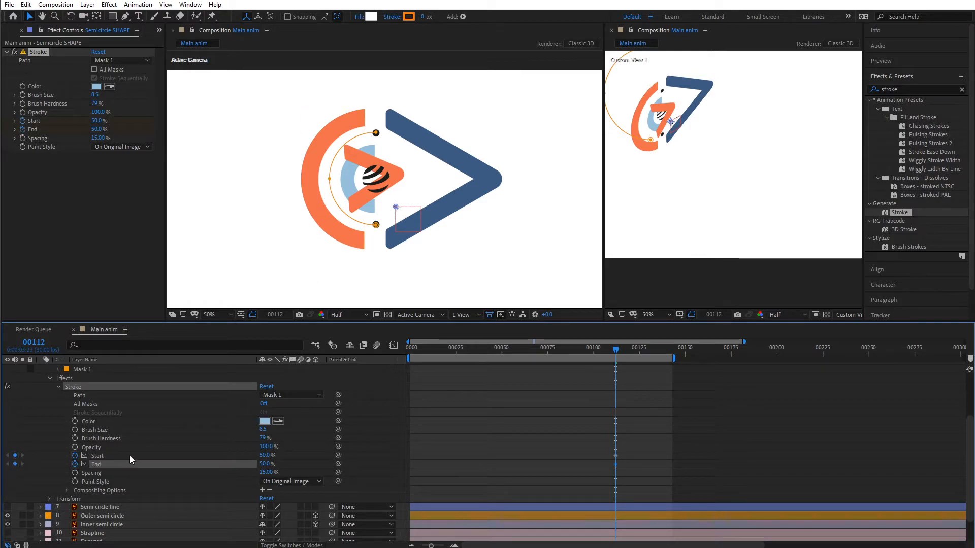
pyautogui.moveTo(617, 348); pyautogui.dragTo(645, 352)
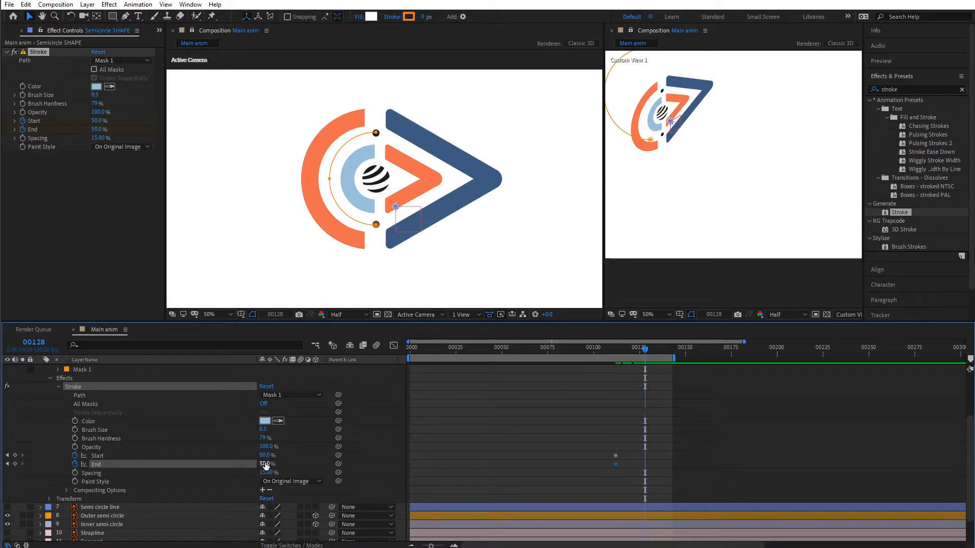
pyautogui.moveTo(265, 464)
pyautogui.mouseDown()
pyautogui.moveTo(277, 464)
pyautogui.moveTo(238, 466)
pyautogui.moveTo(291, 457)
pyautogui.mouseUp()
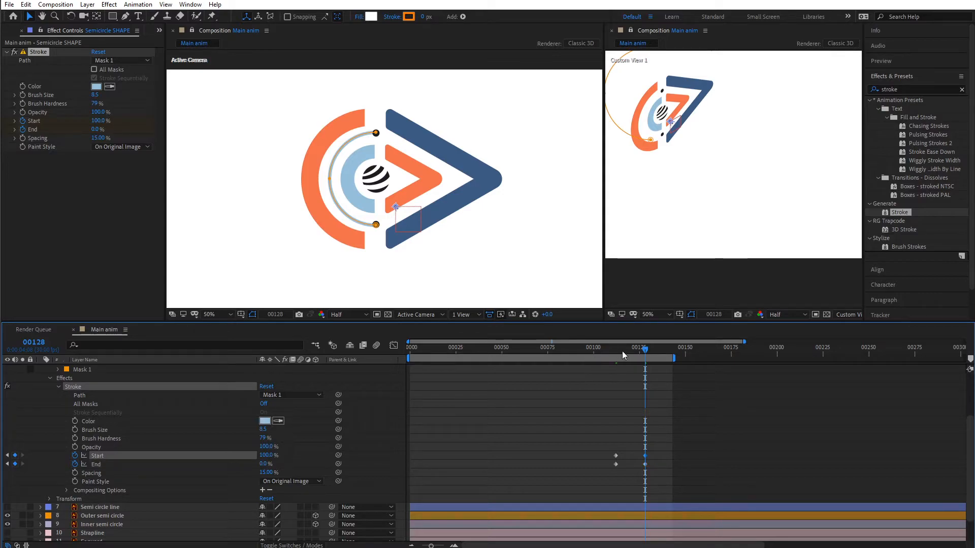
# Begin the work area at frame 103 and preview the semicircle line's stroke reveal.
pyautogui.moveTo(623, 351)
pyautogui.mouseDown()
pyautogui.moveTo(647, 359)
pyautogui.moveTo(575, 359)
pyautogui.moveTo(599, 360)
pyautogui.mouseUp()
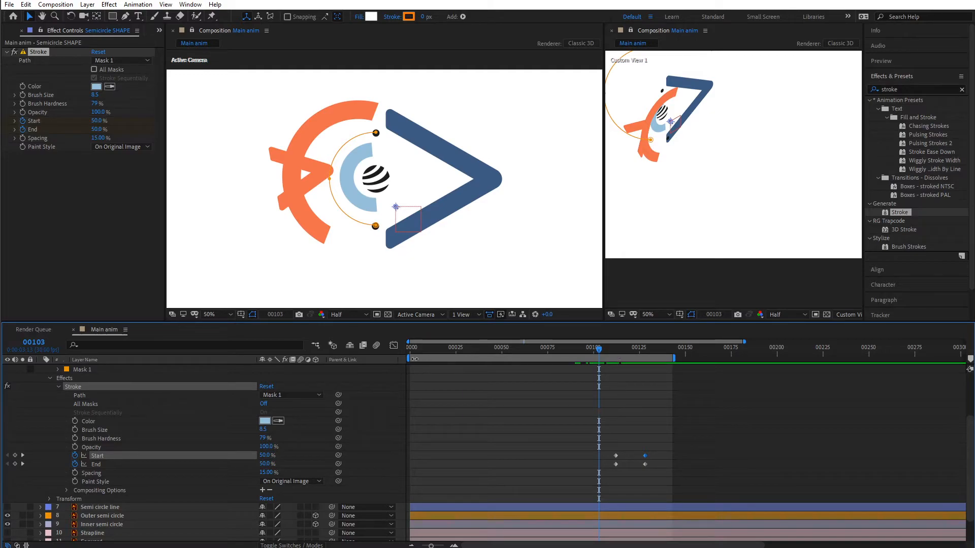
pyautogui.press('b')
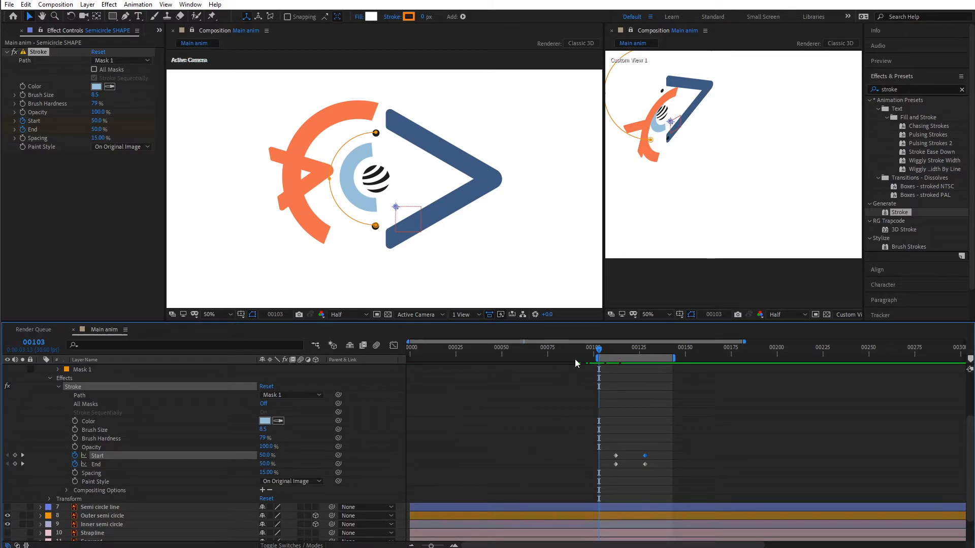
pyautogui.press('space')
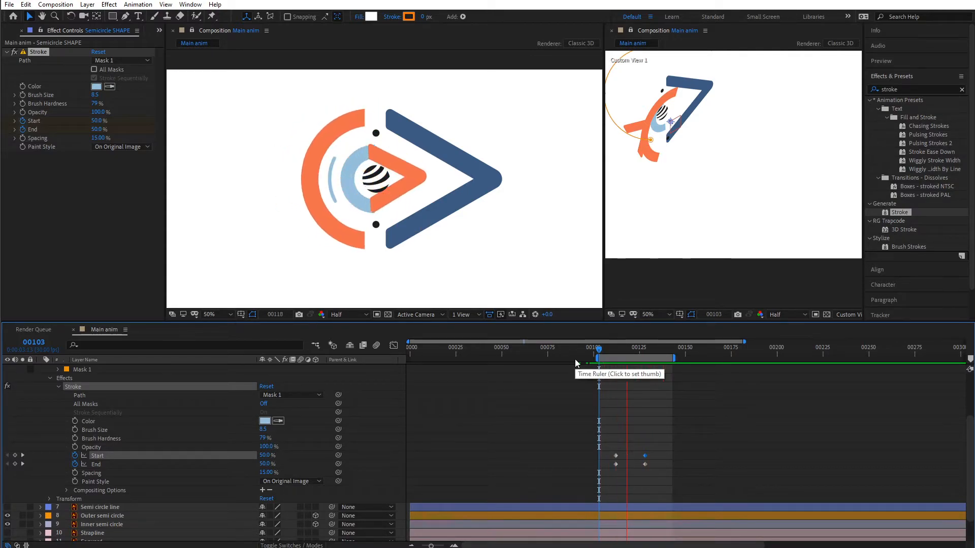
pyautogui.press('space')
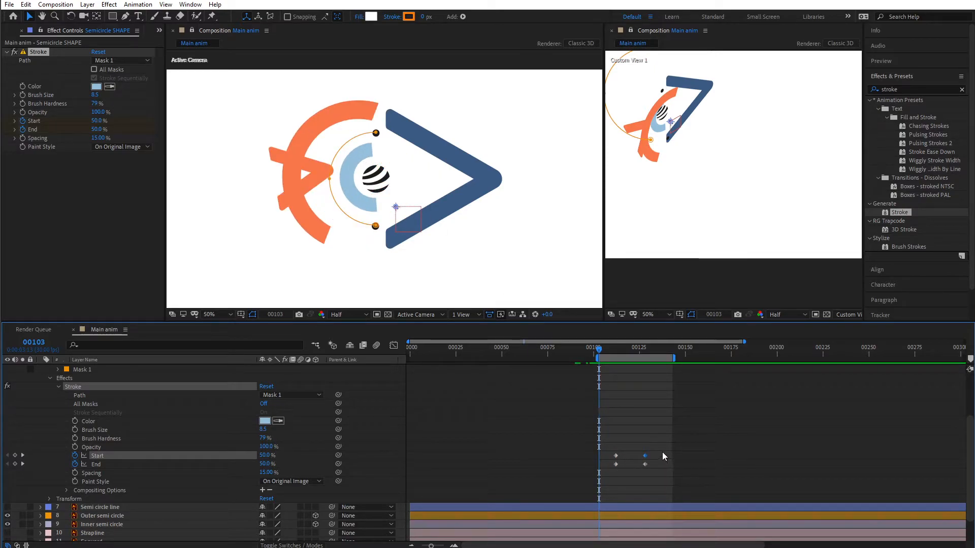
# Easy-ease the last Start and End keyframes and move the first pair earlier, to just before frame 103.
pyautogui.moveTo(664, 454); pyautogui.dragTo(632, 477)
pyautogui.press('F9')
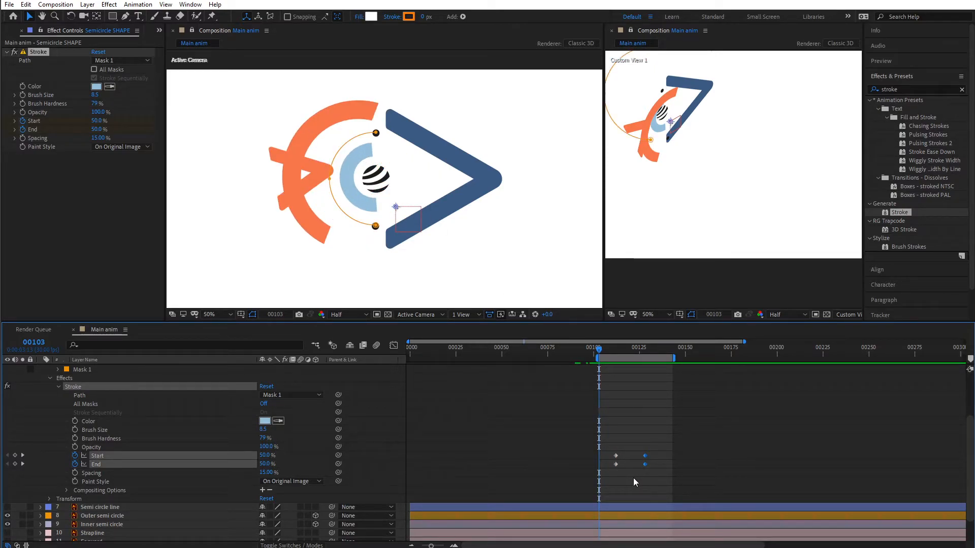
pyautogui.moveTo(603, 427); pyautogui.dragTo(597, 466)
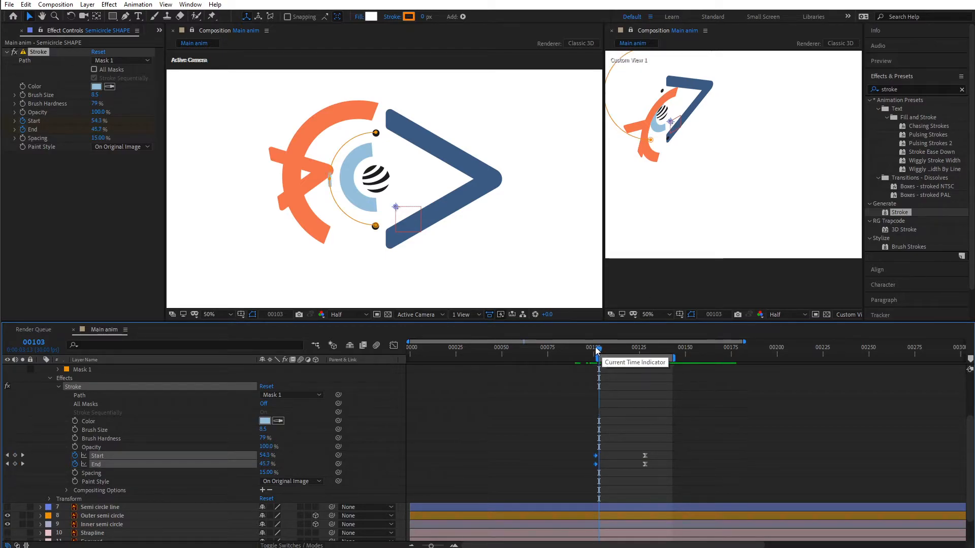
# Scrub through and play back the eased stroke reveal to check its timing.
pyautogui.moveTo(602, 349); pyautogui.dragTo(634, 359)
pyautogui.press('space')
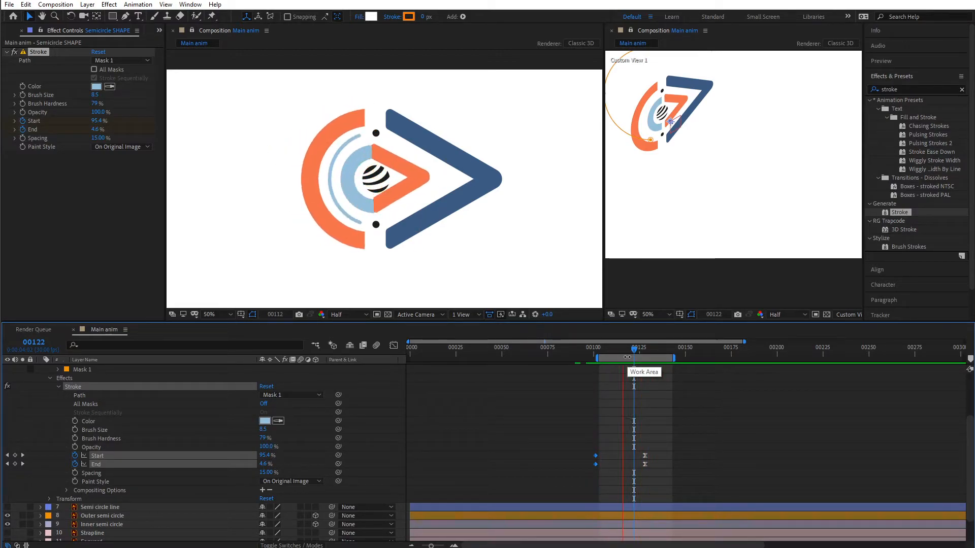
pyautogui.press('space')
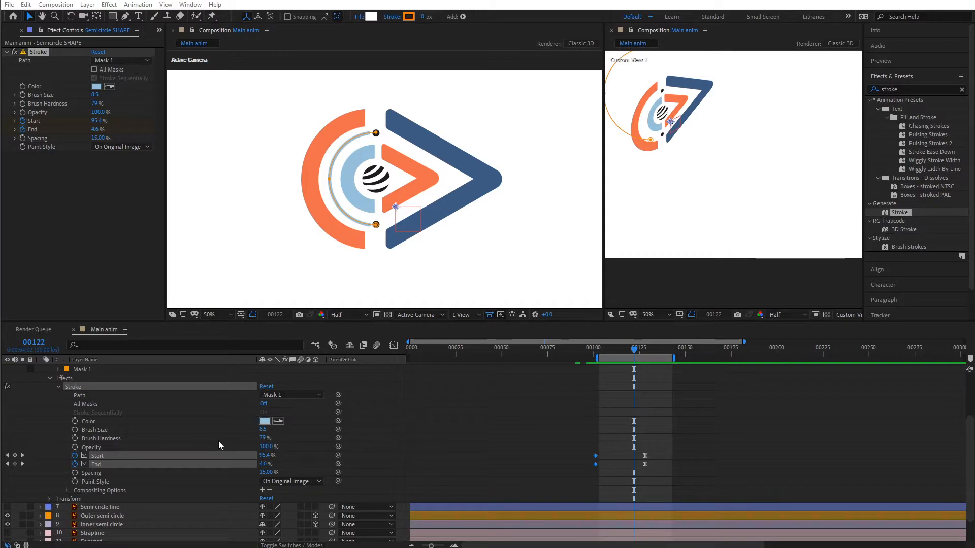
# Make the Semicircle SHAPE layer 3D and go to frame 130.
pyautogui.scroll(4, 971, 414)
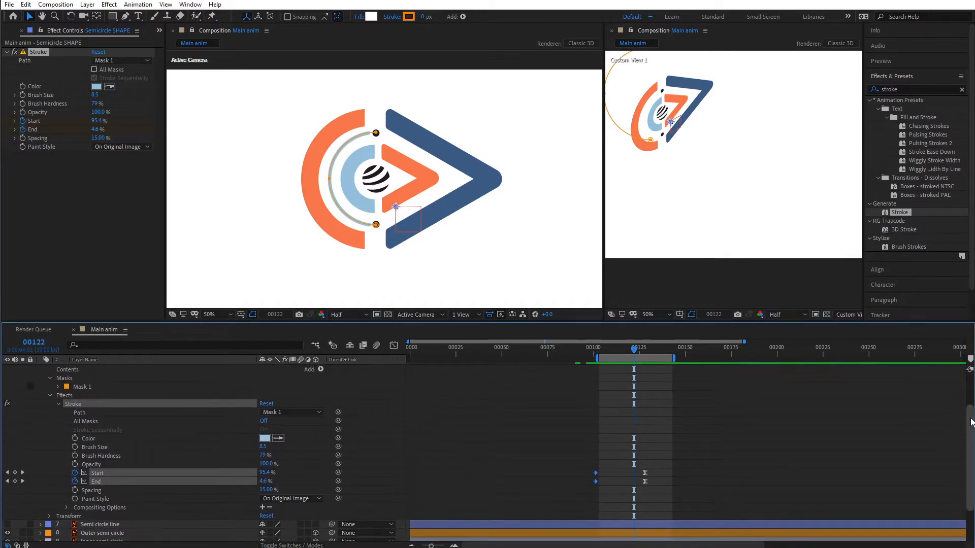
pyautogui.scroll(2, 971, 412)
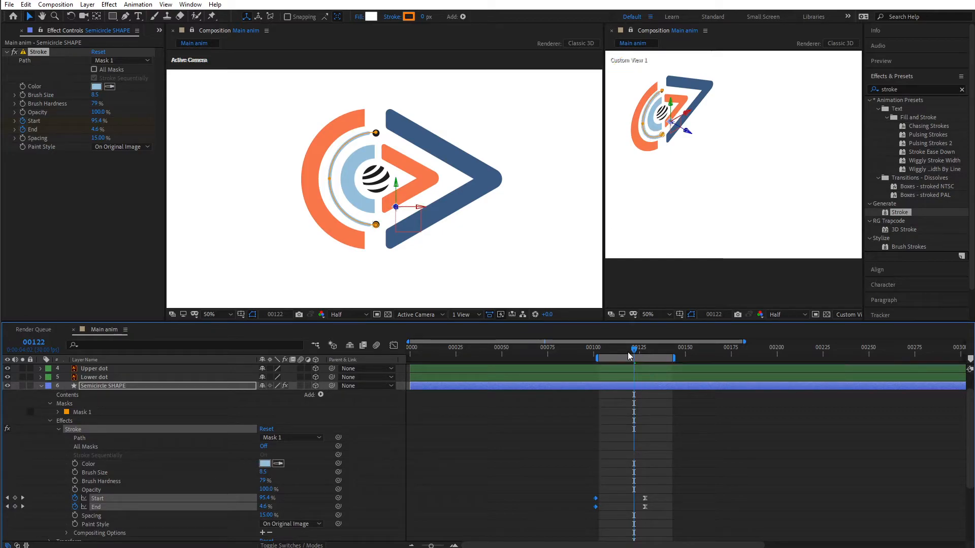
pyautogui.moveTo(628, 351); pyautogui.dragTo(649, 356)
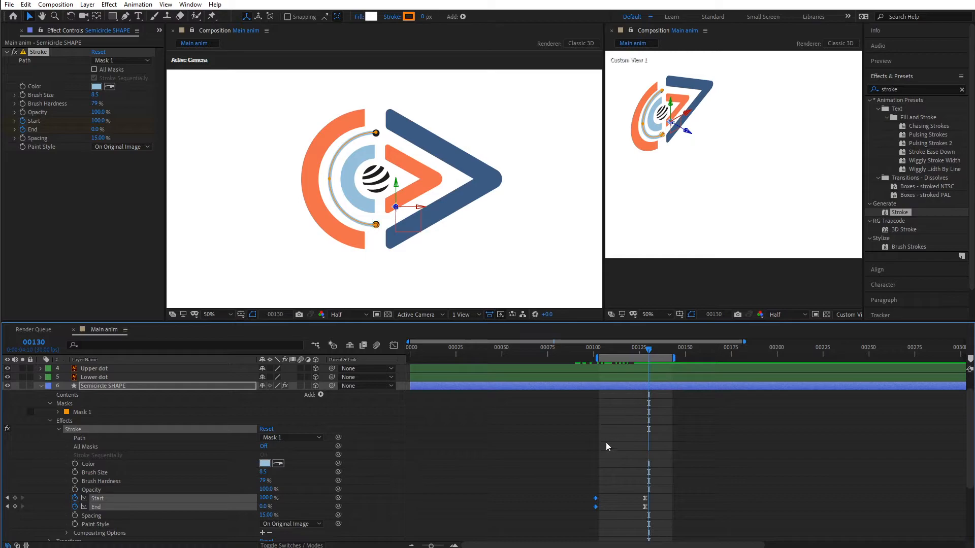
# Try shifting the Semicircle SHAPE layer's Z position, and undo the change.
pyautogui.click(91, 387)
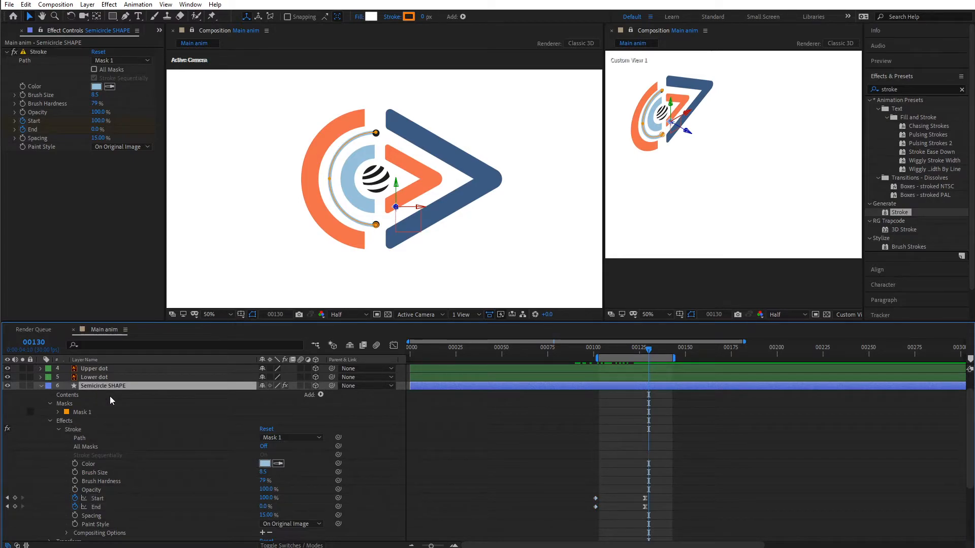
pyautogui.press('p')
pyautogui.moveTo(294, 425)
pyautogui.mouseDown()
pyautogui.moveTo(11, 434)
pyautogui.moveTo(193, 429)
pyautogui.mouseUp()
pyautogui.hotkey('ctrl', 'z')
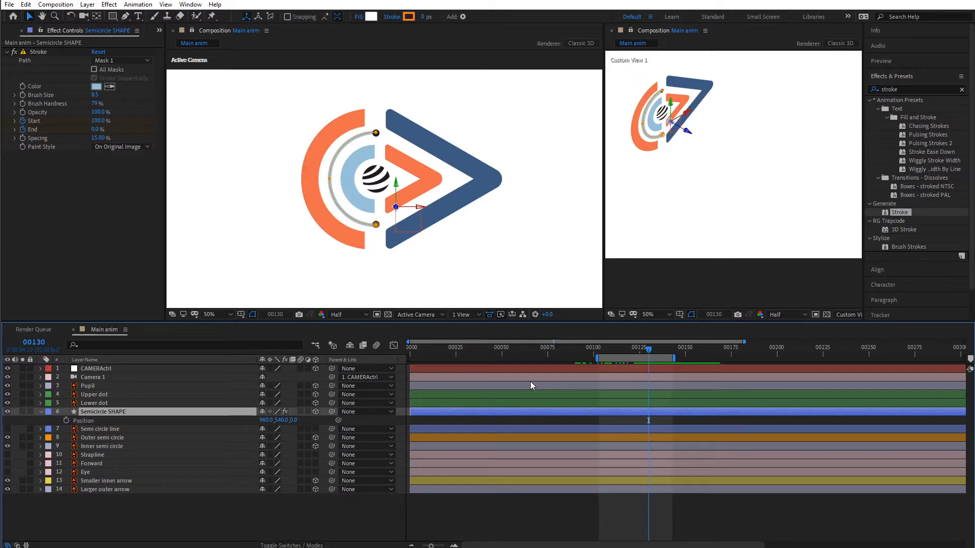
# Show only the Semicircle SHAPE layer's keyframed properties, extend the work area back to frame 0, and preview the animation from the start.
pyautogui.press('u')
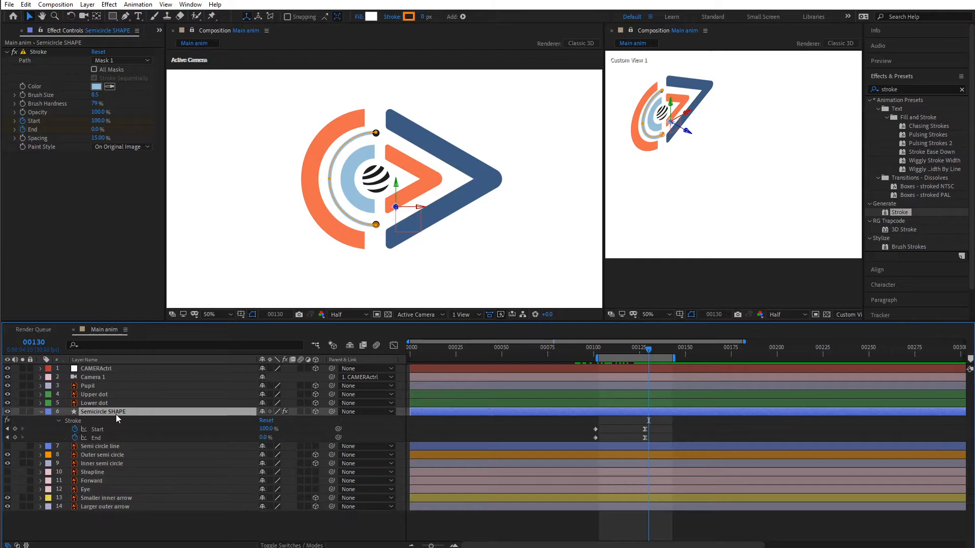
pyautogui.moveTo(593, 348)
pyautogui.mouseDown()
pyautogui.moveTo(645, 356)
pyautogui.moveTo(592, 361)
pyautogui.moveTo(640, 365)
pyautogui.mouseUp()
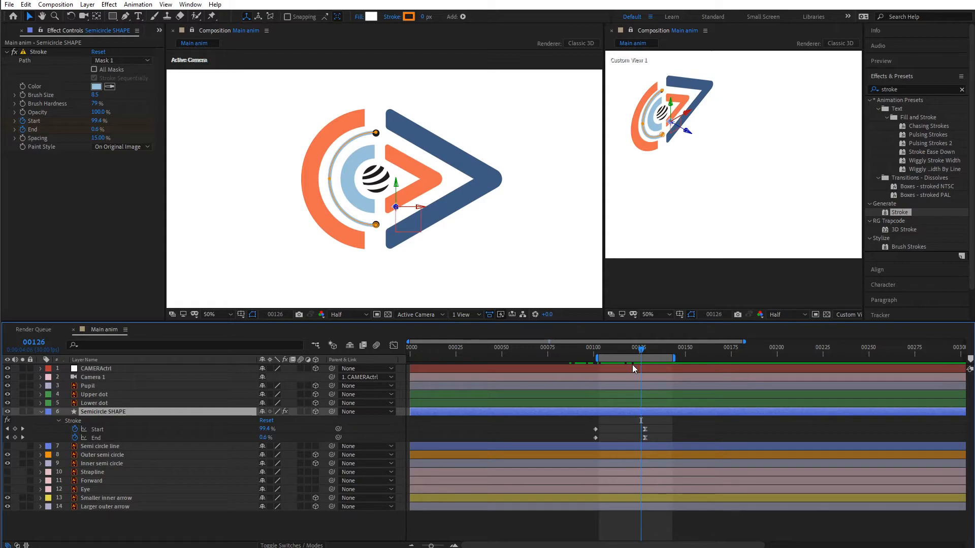
pyautogui.moveTo(459, 351); pyautogui.dragTo(376, 358)
pyautogui.press('space')
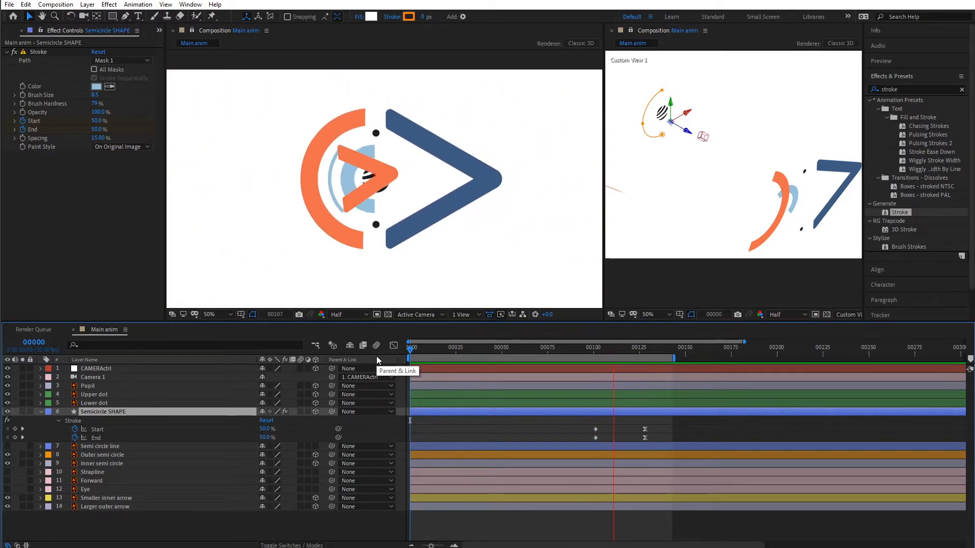
# Show the Position keyframes of the Upper dot and Lower dot layers and shift both pairs about 25 frames later.
pyautogui.press('space')
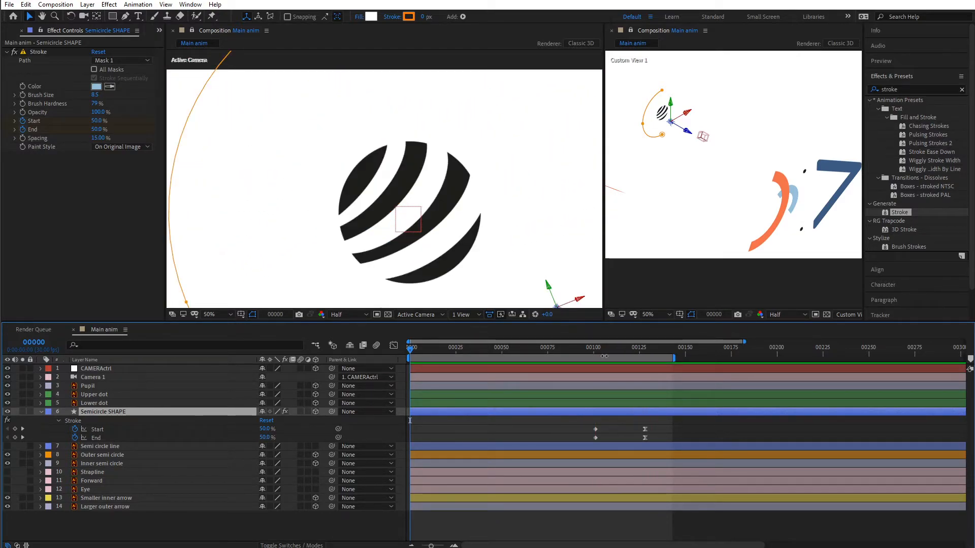
pyautogui.moveTo(604, 356); pyautogui.dragTo(639, 356)
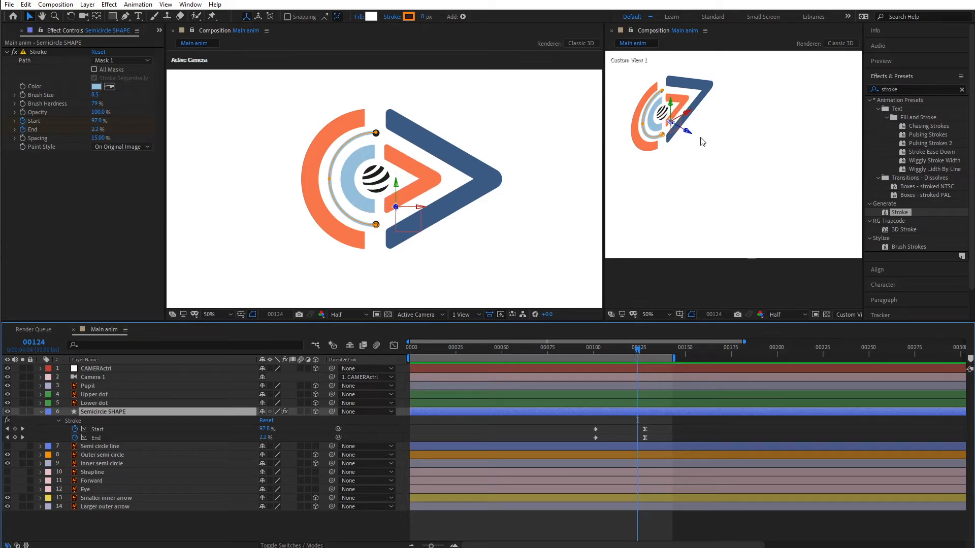
pyautogui.click(99, 394)
pyautogui.keyDown('shift'); pyautogui.click(100, 403); pyautogui.keyUp('shift')
pyautogui.press('p')
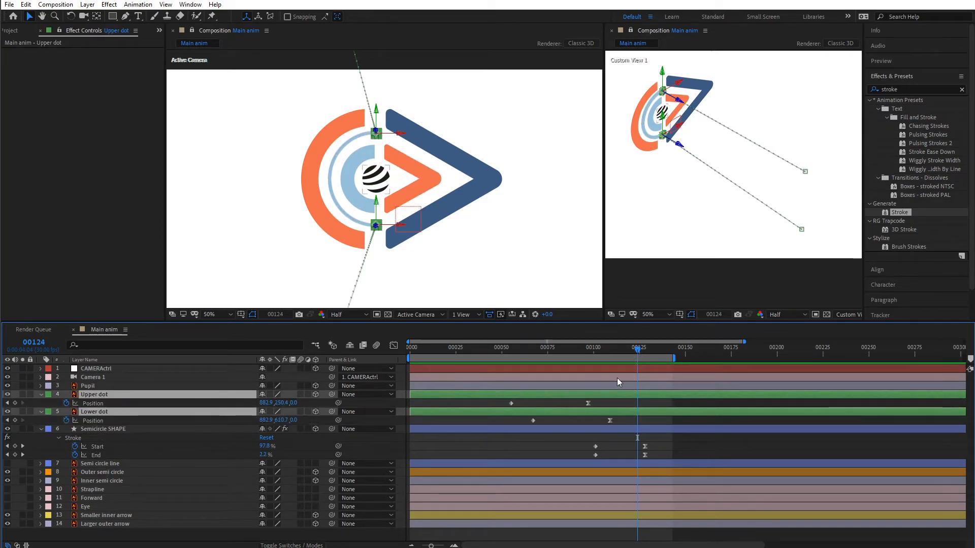
pyautogui.moveTo(571, 403); pyautogui.dragTo(654, 424)
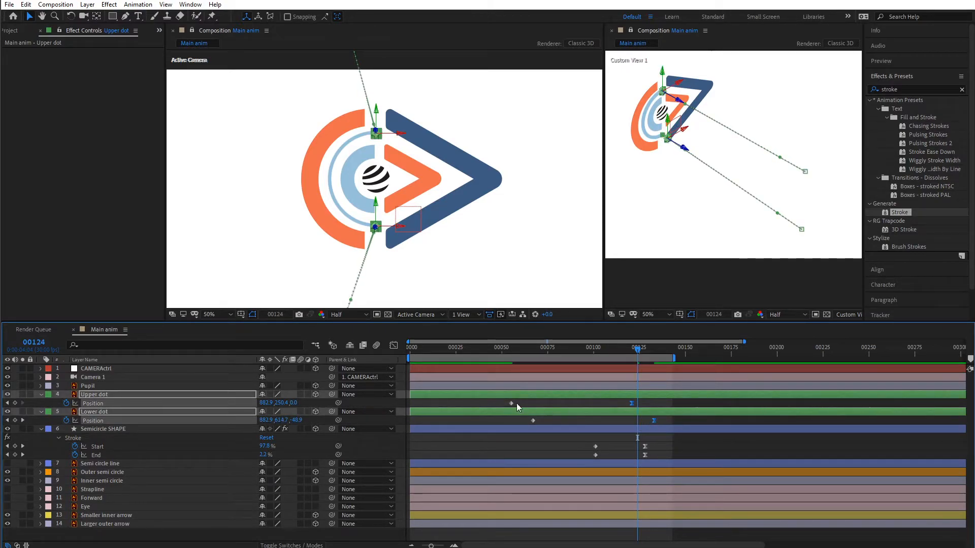
pyautogui.moveTo(503, 400); pyautogui.dragTo(579, 421)
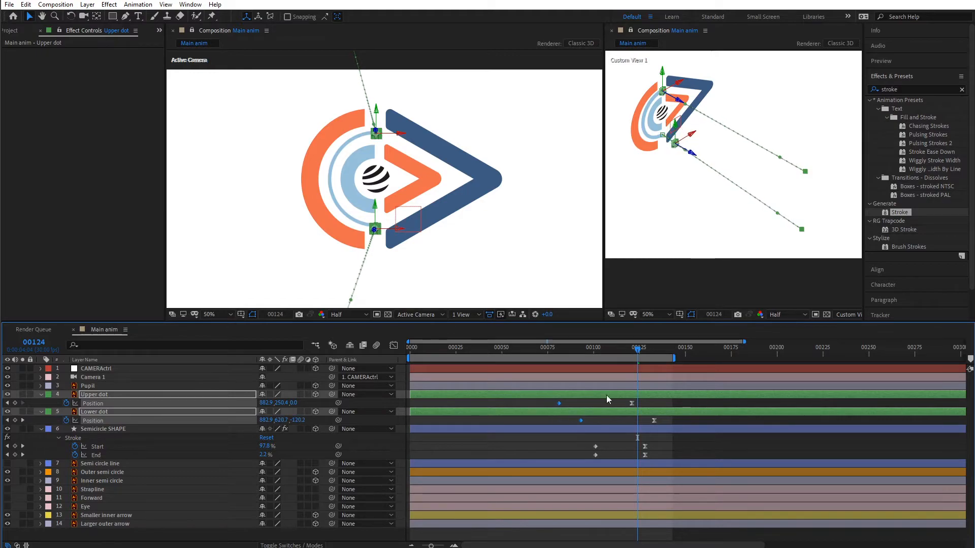
# Move the final Position keyframe of Upper dot to about frame 130 and of Lower dot to frame 138, and preview the timing.
pyautogui.click(610, 351)
pyautogui.moveTo(624, 357); pyautogui.dragTo(631, 359)
pyautogui.click(632, 404)
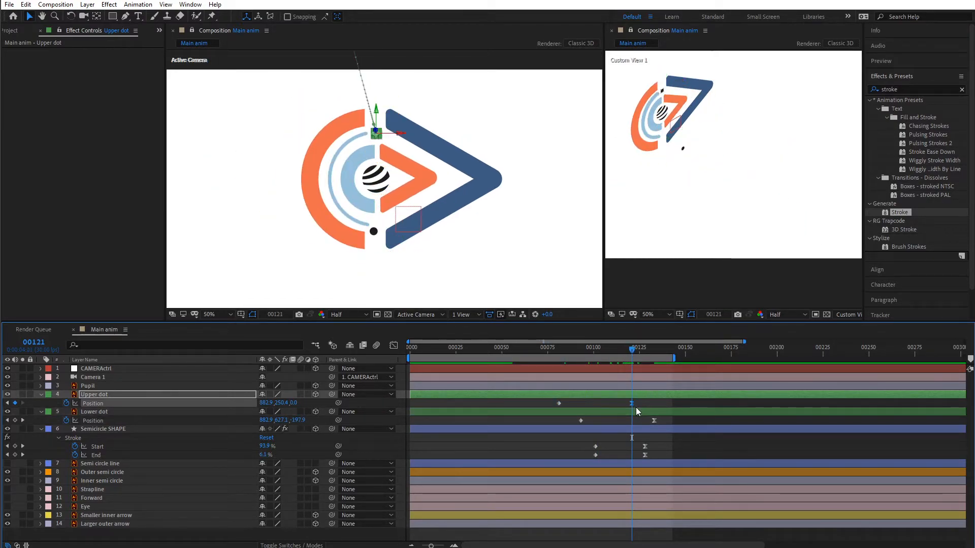
pyautogui.moveTo(637, 405); pyautogui.dragTo(662, 421)
pyautogui.moveTo(623, 357); pyautogui.dragTo(591, 360)
pyautogui.press('space')
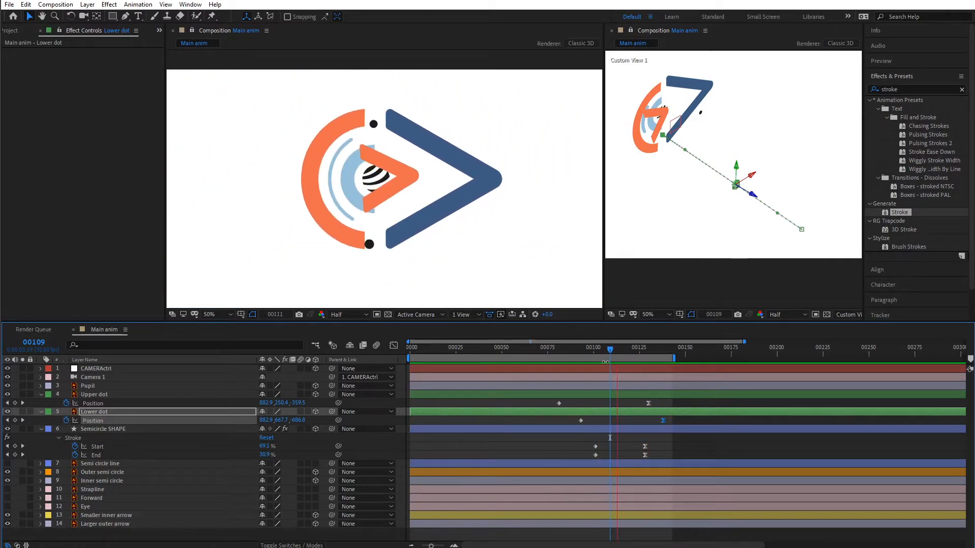
pyautogui.press('space')
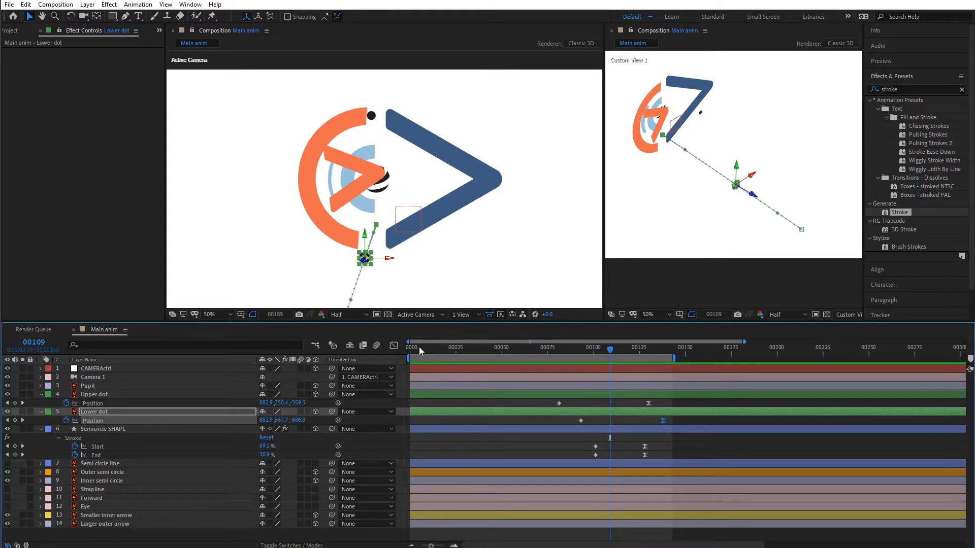
pyautogui.moveTo(418, 346); pyautogui.dragTo(662, 347)
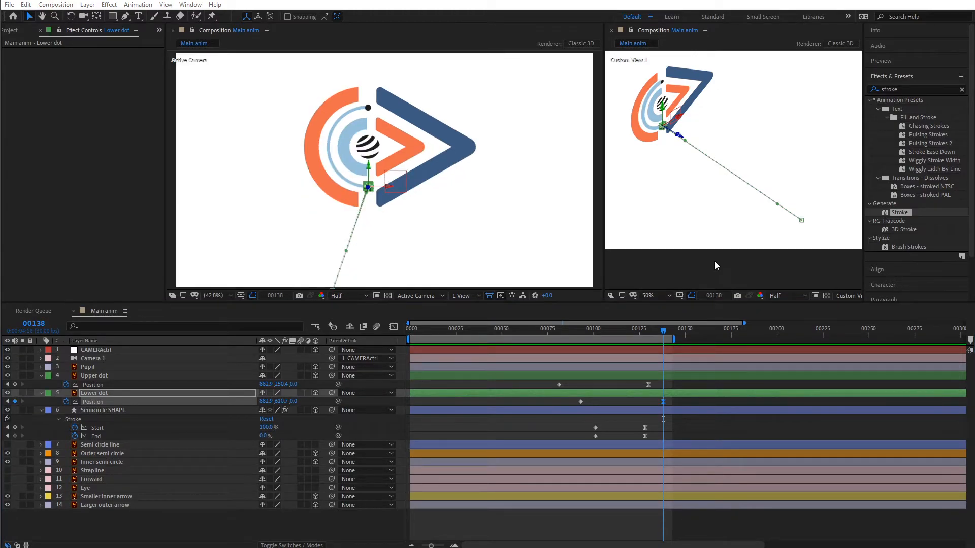
# Collapse the revealed properties of all layers in the Main anim timeline.
pyautogui.click(85, 528)
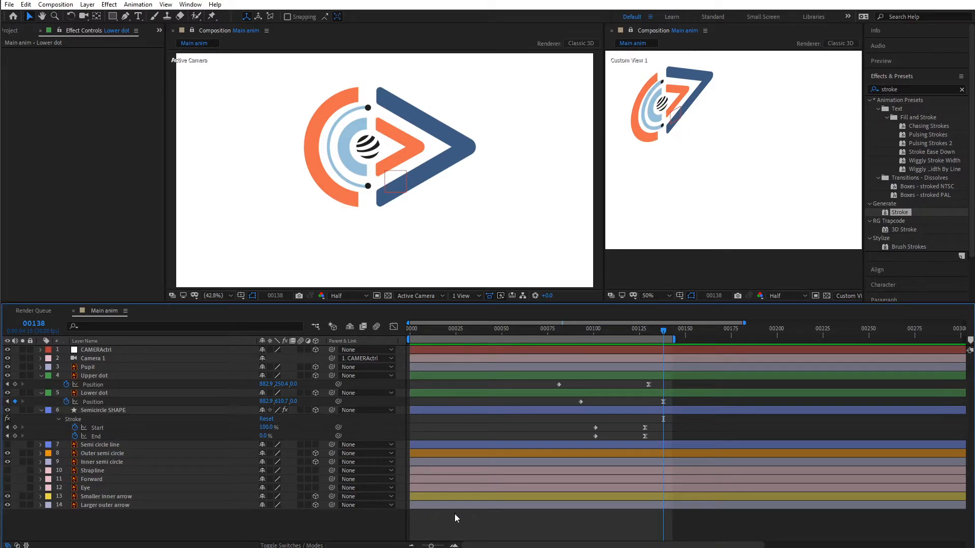
pyautogui.hotkey('ctrl', 'a')
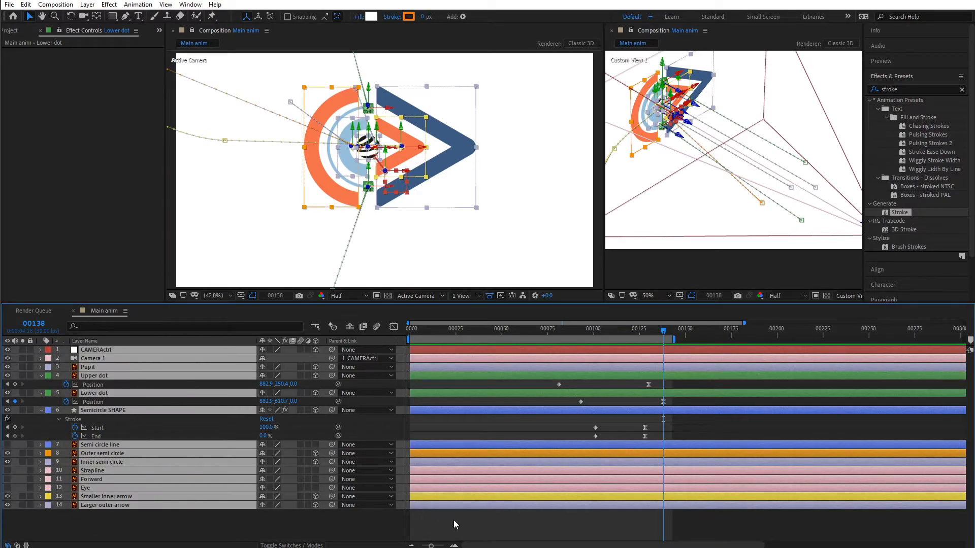
pyautogui.press('u')
pyautogui.press('u')
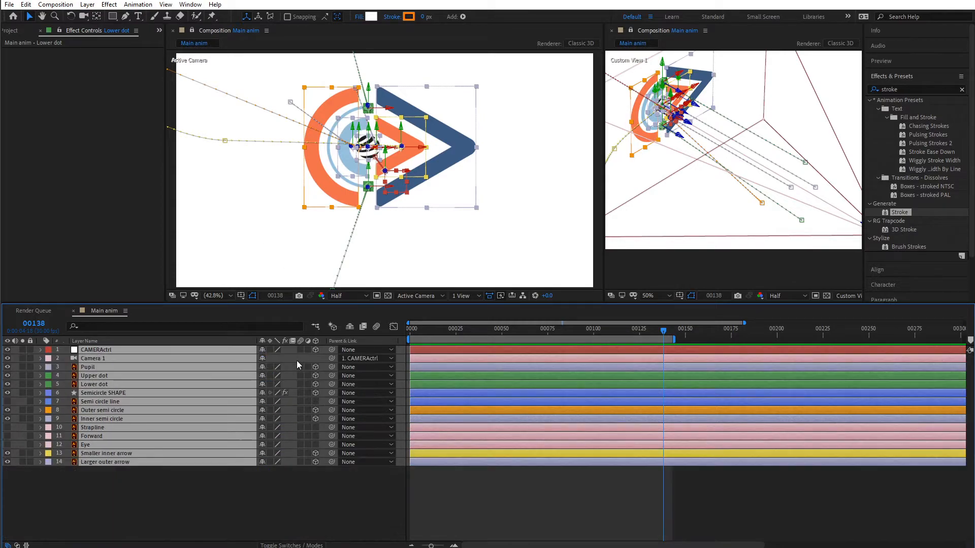
# Give the Strapline, Forward and Eye layers the Fuchsia label colour and make all three visible.
pyautogui.click(126, 486)
pyautogui.click(93, 431)
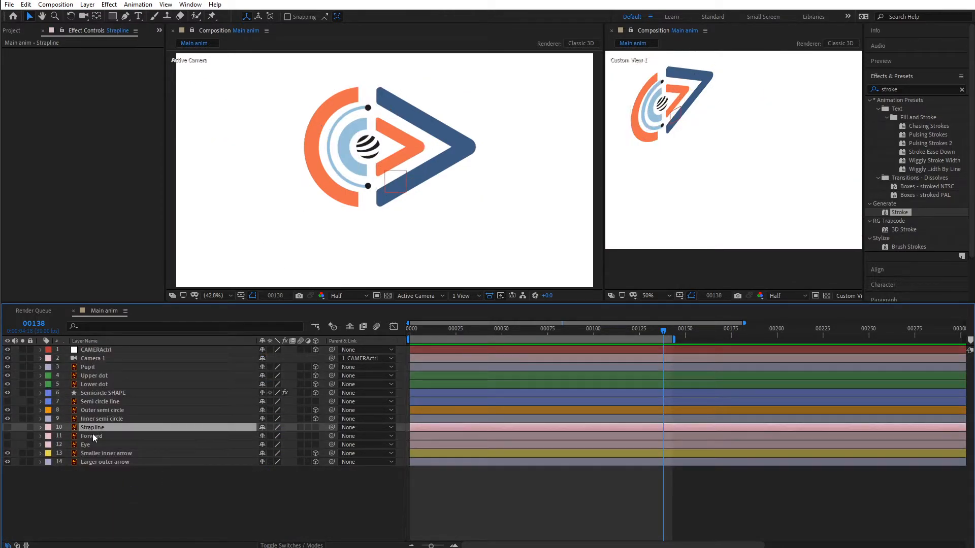
pyautogui.keyDown('shift'); pyautogui.click(94, 434); pyautogui.keyUp('shift')
pyautogui.keyDown('shift'); pyautogui.click(81, 444); pyautogui.keyUp('shift')
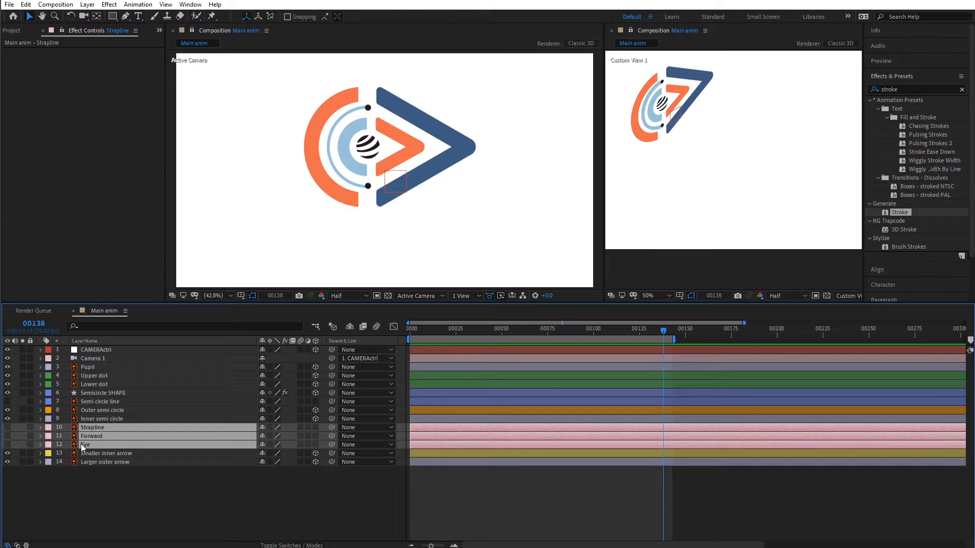
pyautogui.click(46, 430)
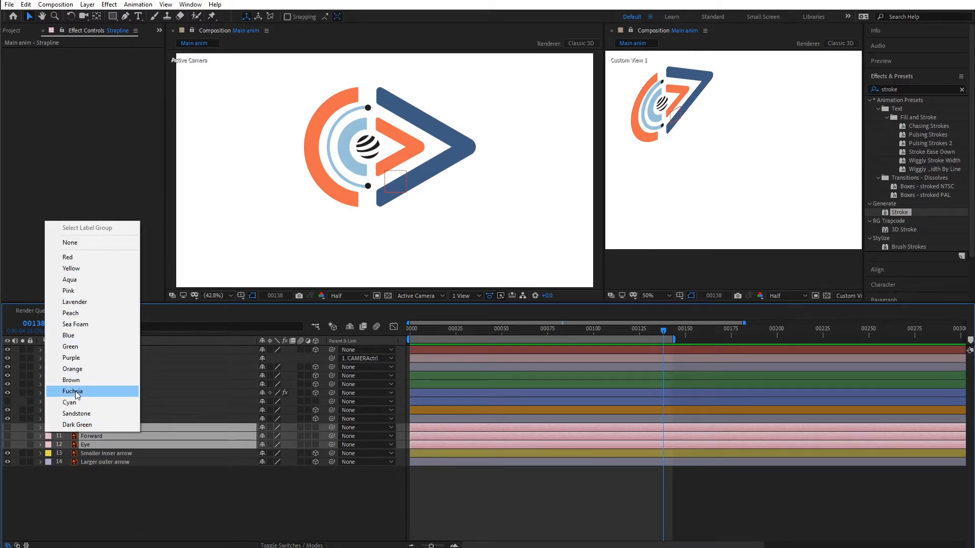
pyautogui.click(86, 396)
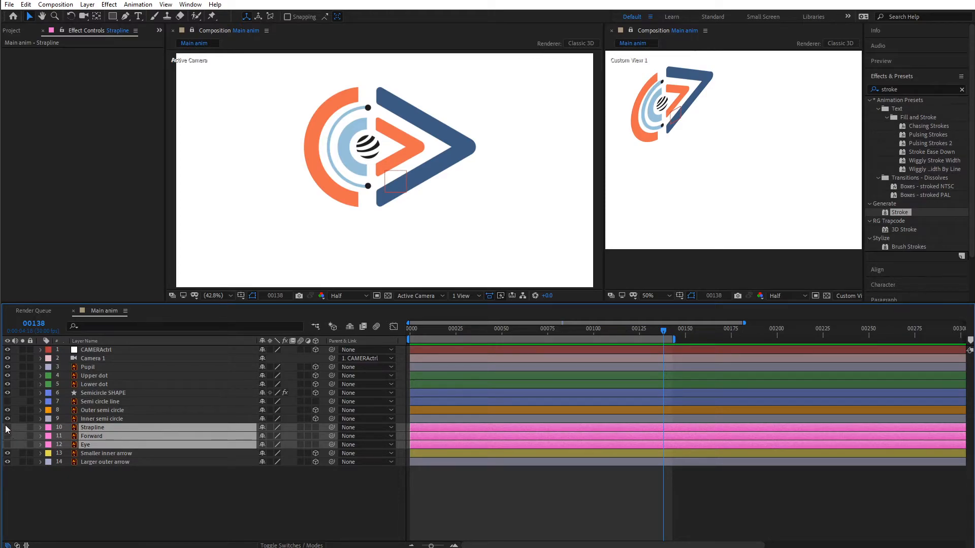
pyautogui.moveTo(7, 429); pyautogui.dragTo(7, 445)
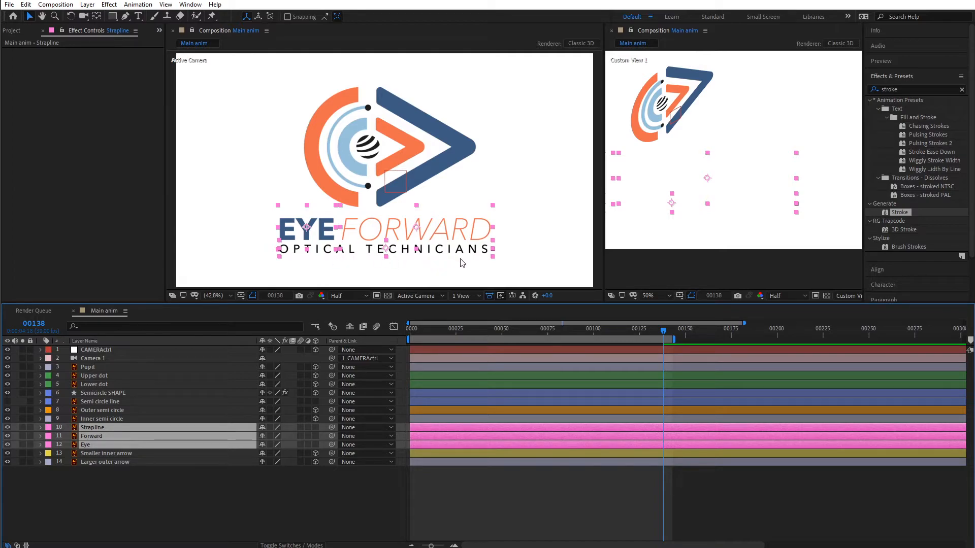
# Clear the layer selection and switch to the Eye forward logo sting reference video to study how the text arrives.
pyautogui.click(251, 515)
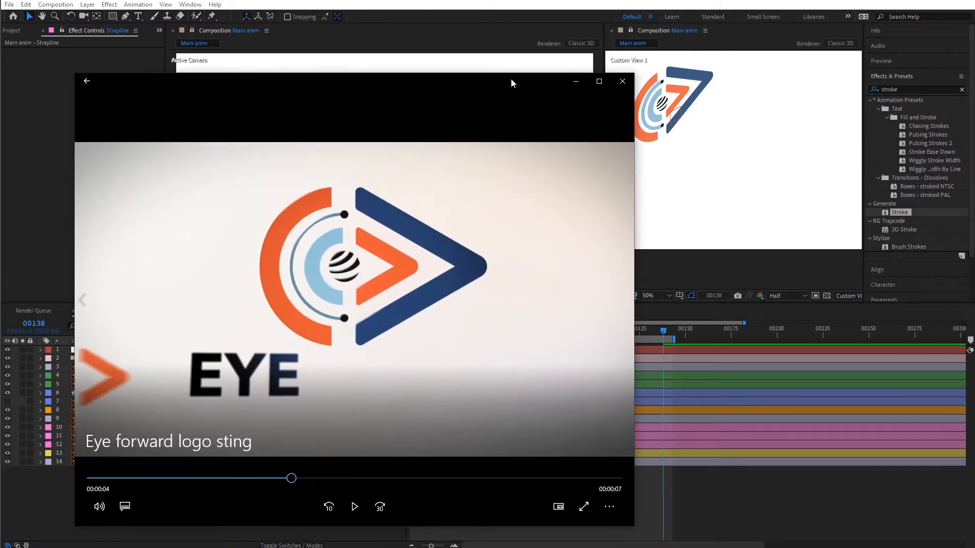
pyautogui.moveTo(349, 466); pyautogui.dragTo(415, 472)
pyautogui.moveTo(558, 62); pyautogui.dragTo(233, 105)
pyautogui.click(265, 103)
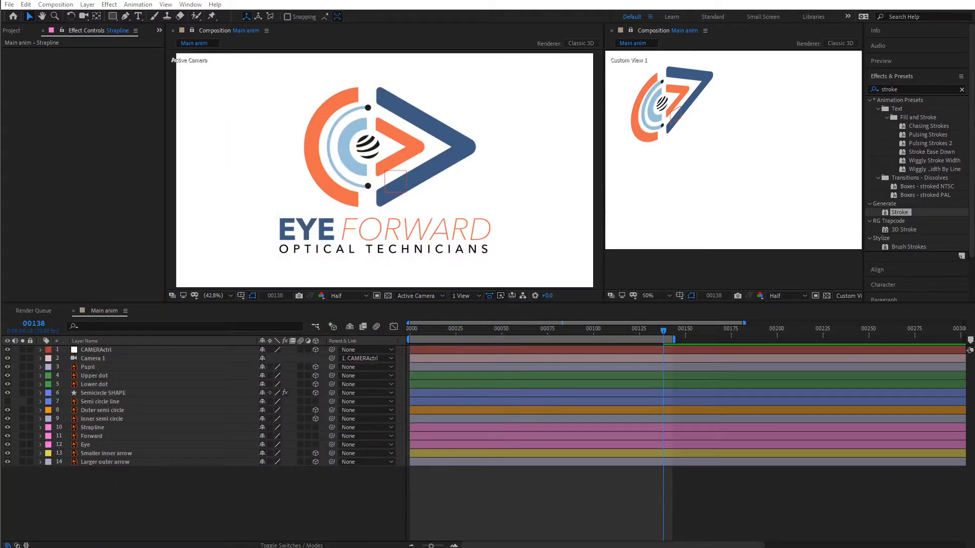
# Make the Eye text layer 3D and add a Position keyframe at frame 134.
pyautogui.click(316, 232)
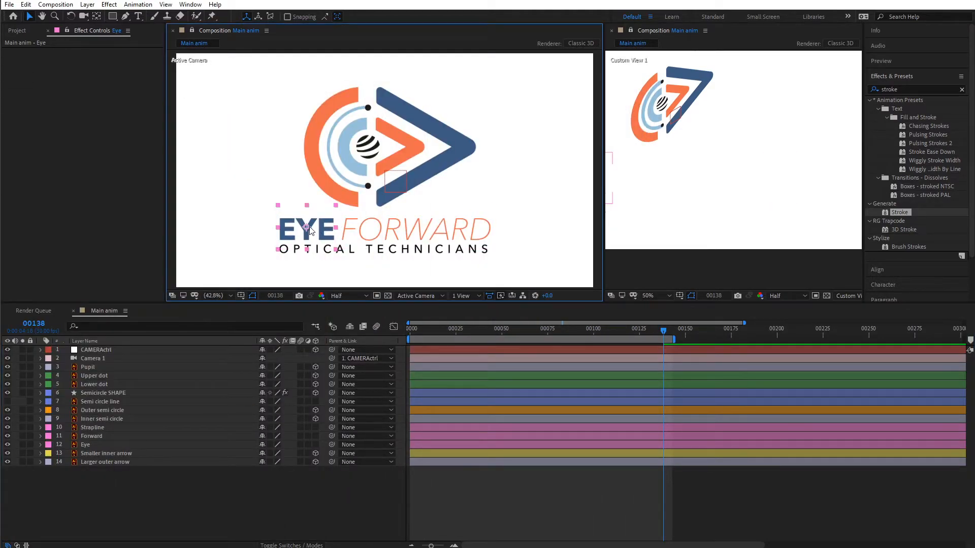
pyautogui.click(315, 445)
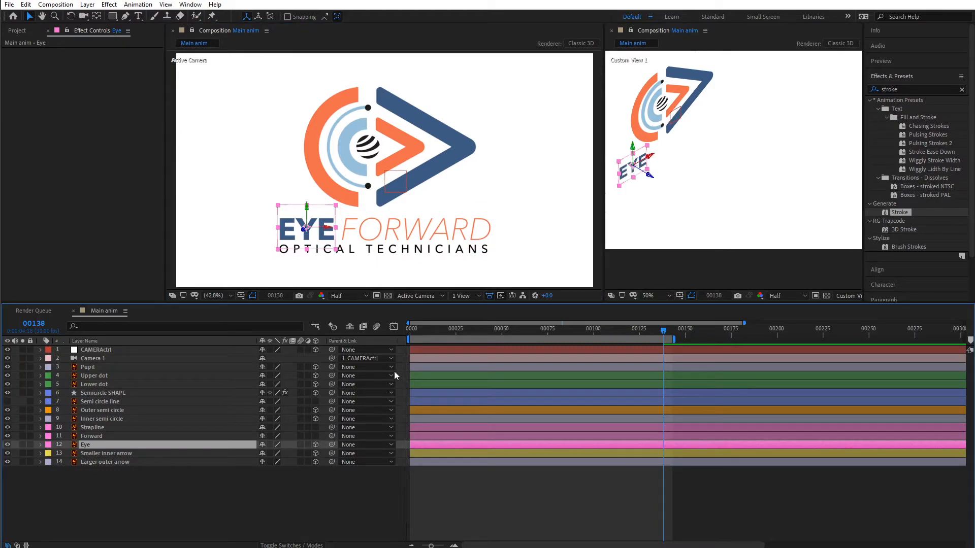
pyautogui.moveTo(471, 327); pyautogui.dragTo(649, 343)
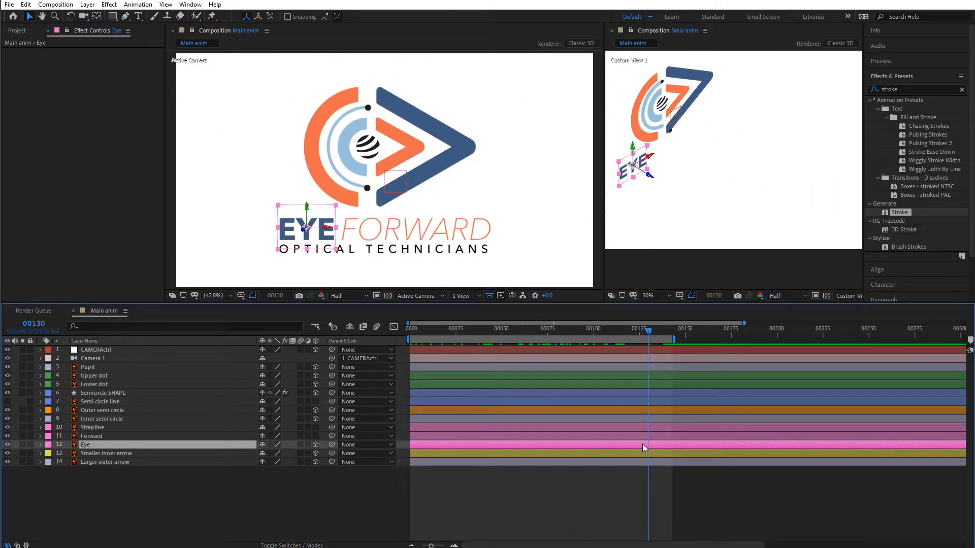
pyautogui.press('p')
pyautogui.click(654, 331)
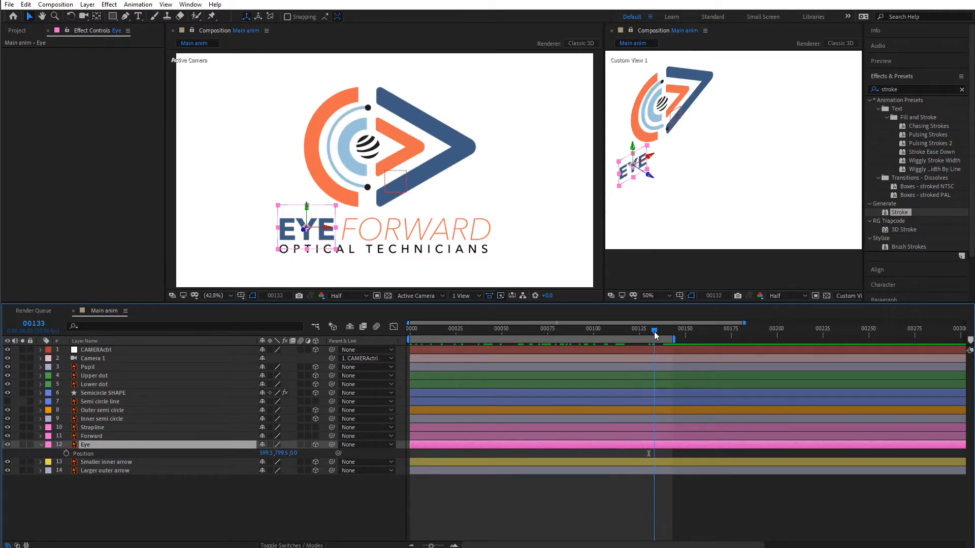
pyautogui.moveTo(654, 331)
pyautogui.mouseDown()
pyautogui.moveTo(625, 331)
pyautogui.moveTo(670, 335)
pyautogui.moveTo(644, 337)
pyautogui.moveTo(656, 337)
pyautogui.mouseUp()
pyautogui.click(66, 453)
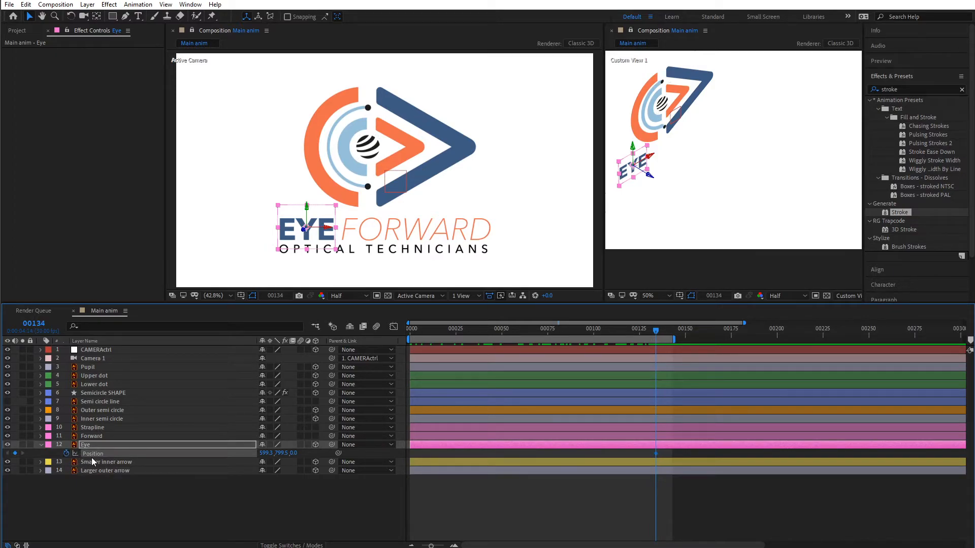
# Show the Eye layer's rotation properties and add X, Y and Z Rotation keyframes at frame 134.
pyautogui.hotkey('shift', 'r')
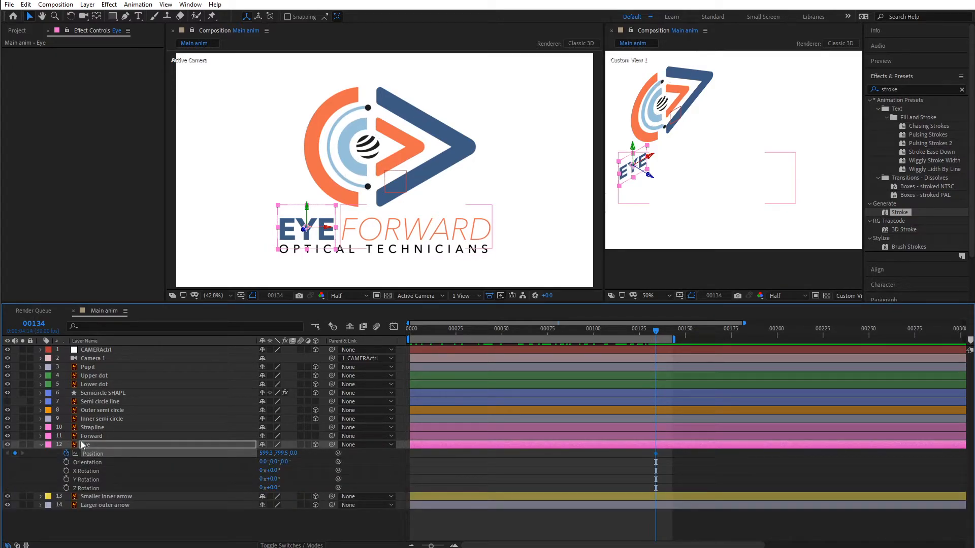
pyautogui.click(66, 471)
pyautogui.click(66, 480)
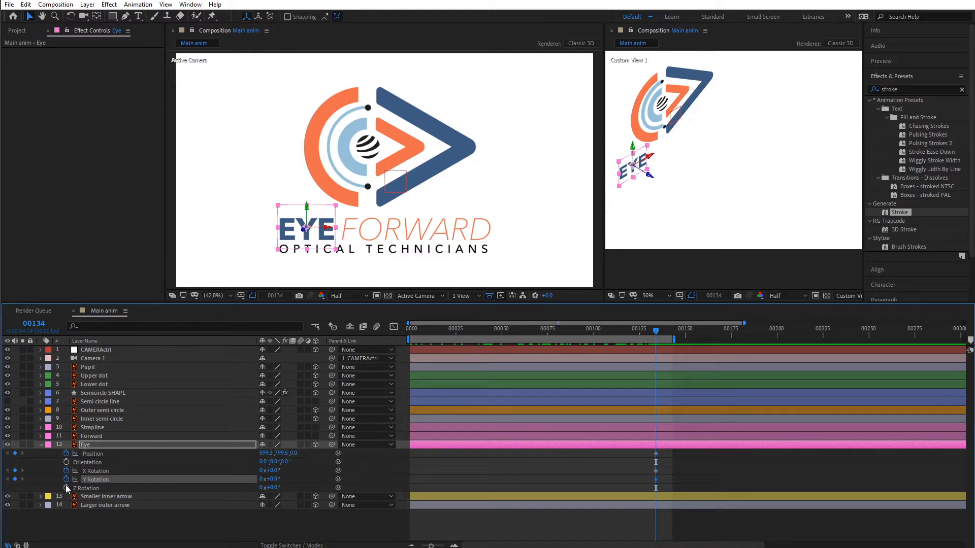
pyautogui.click(66, 488)
# At frame 102, move the Eye layer toward the camera to about Z -1128 and raise it to about Y 662.
pyautogui.moveTo(564, 333); pyautogui.dragTo(650, 339)
pyautogui.moveTo(563, 329); pyautogui.dragTo(598, 340)
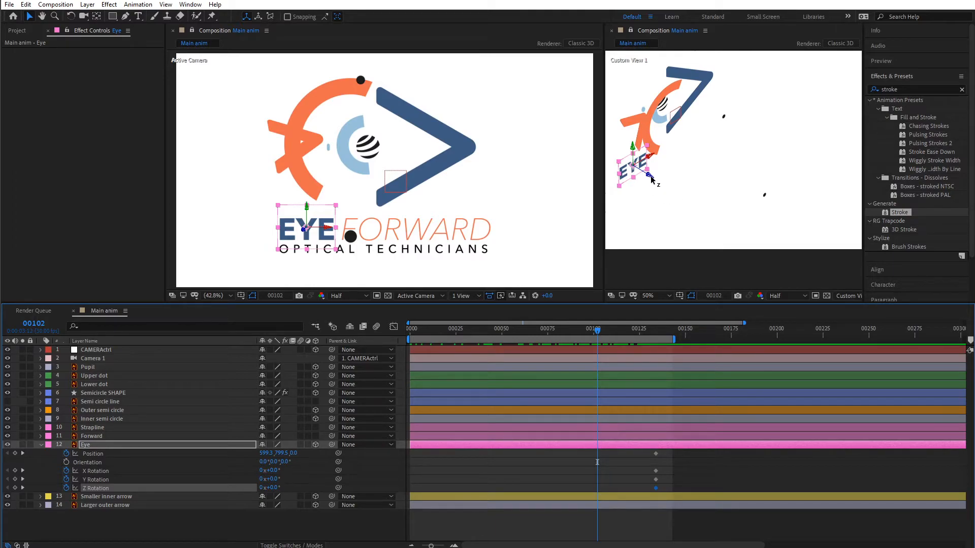
pyautogui.moveTo(652, 179); pyautogui.dragTo(915, 302)
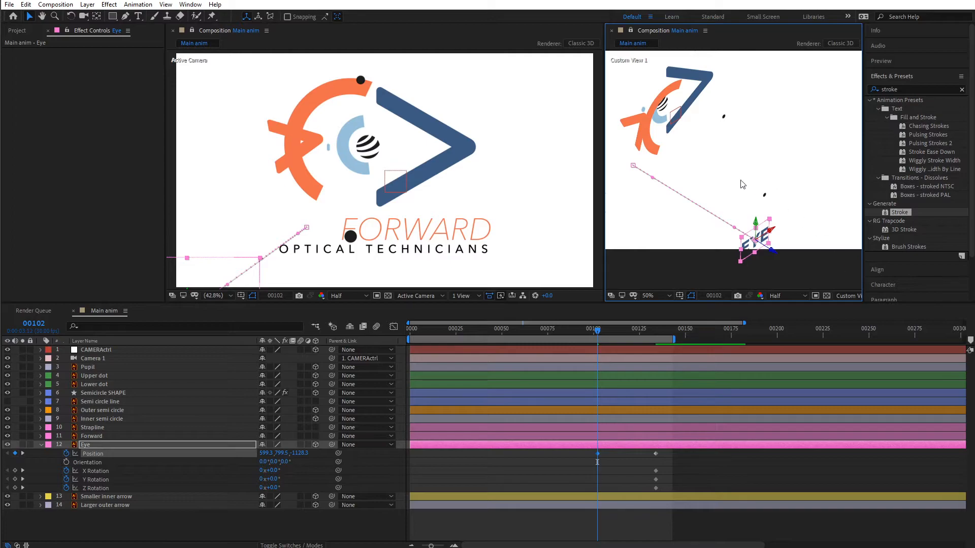
pyautogui.moveTo(755, 222); pyautogui.dragTo(757, 189)
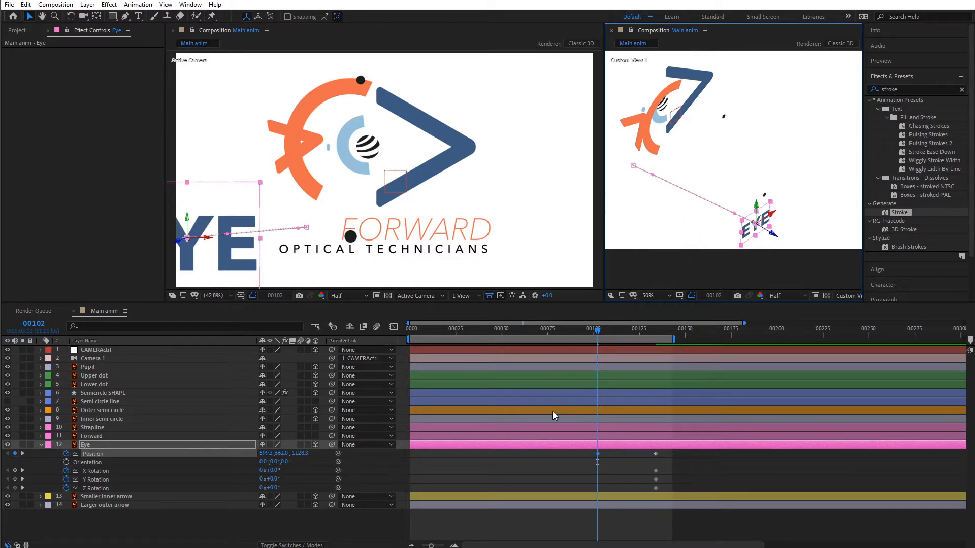
# At frame 102, set the Eye layer's Y Rotation to -27° and Z Rotation to 30°, and move it off-screen to about 405.7, 718.7, -1152.3.
pyautogui.moveTo(274, 479); pyautogui.dragTo(299, 490)
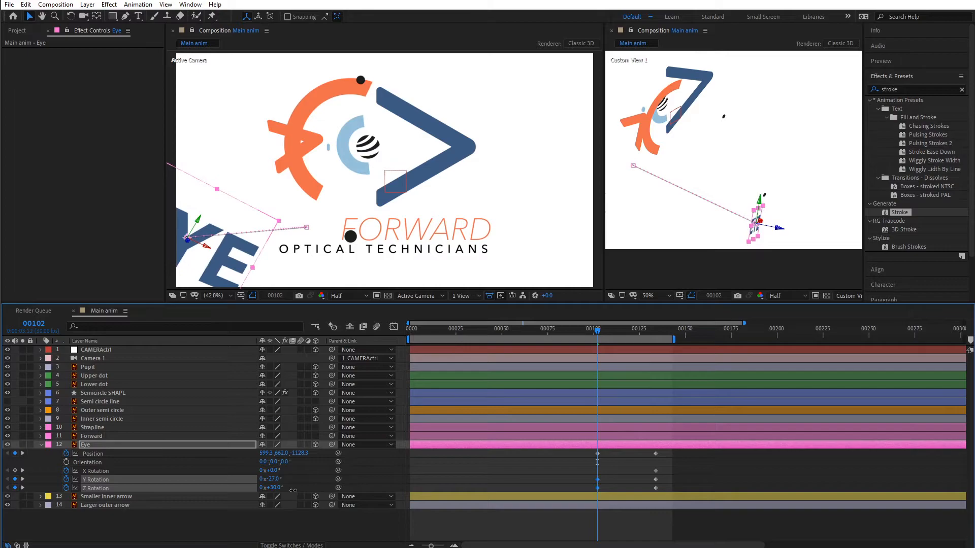
pyautogui.click(599, 330)
pyautogui.moveTo(601, 330)
pyautogui.mouseDown()
pyautogui.moveTo(659, 333)
pyautogui.moveTo(597, 337)
pyautogui.mouseUp()
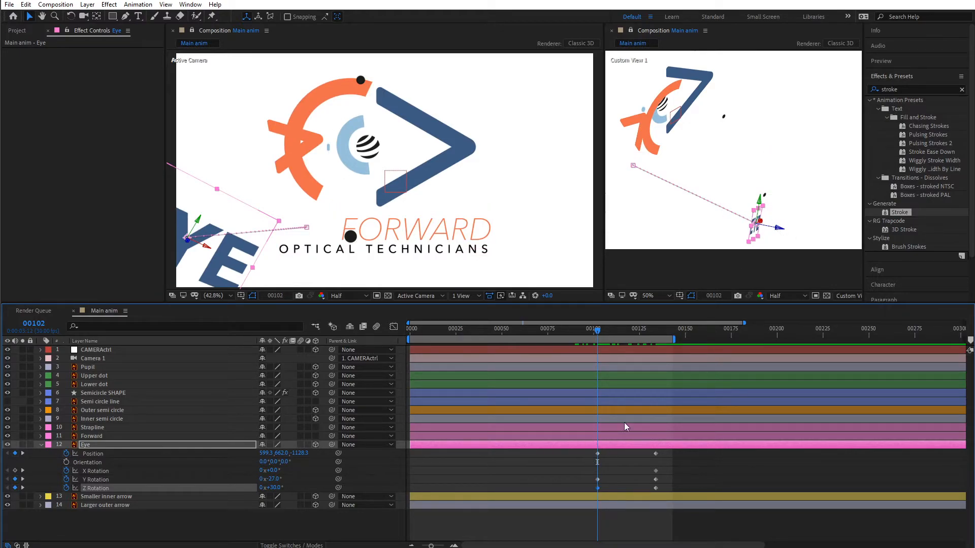
pyautogui.moveTo(780, 230); pyautogui.dragTo(760, 226)
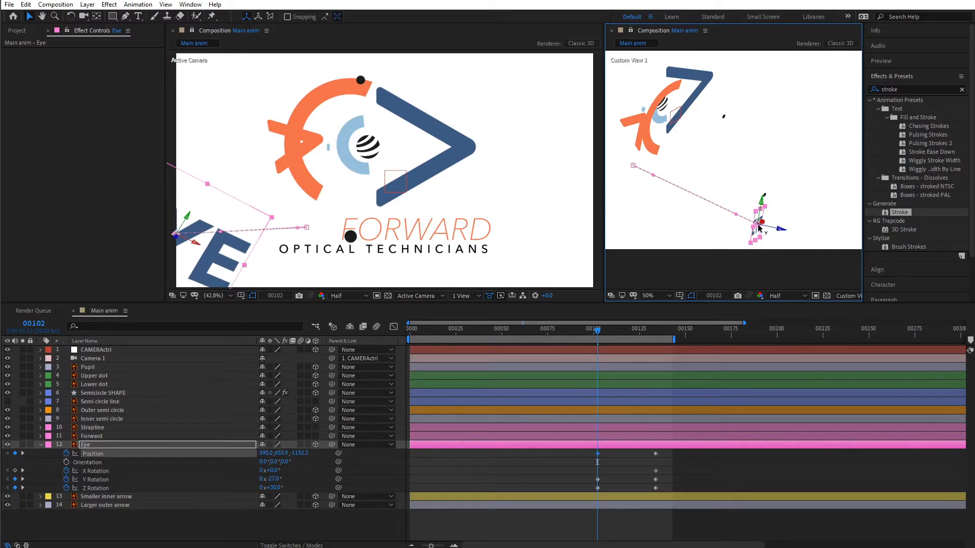
pyautogui.moveTo(185, 236); pyautogui.dragTo(78, 268)
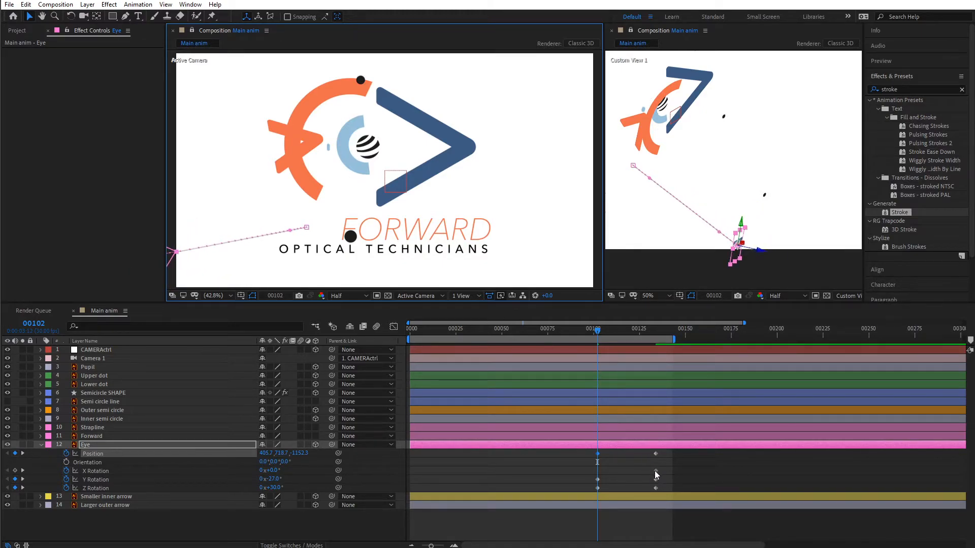
# Apply Easy Ease to the Eye layer's Position and X, Y and Z Rotation keyframes at frame 134, and scrub through the arrival.
pyautogui.moveTo(645, 450); pyautogui.dragTo(662, 492)
pyautogui.press('F9')
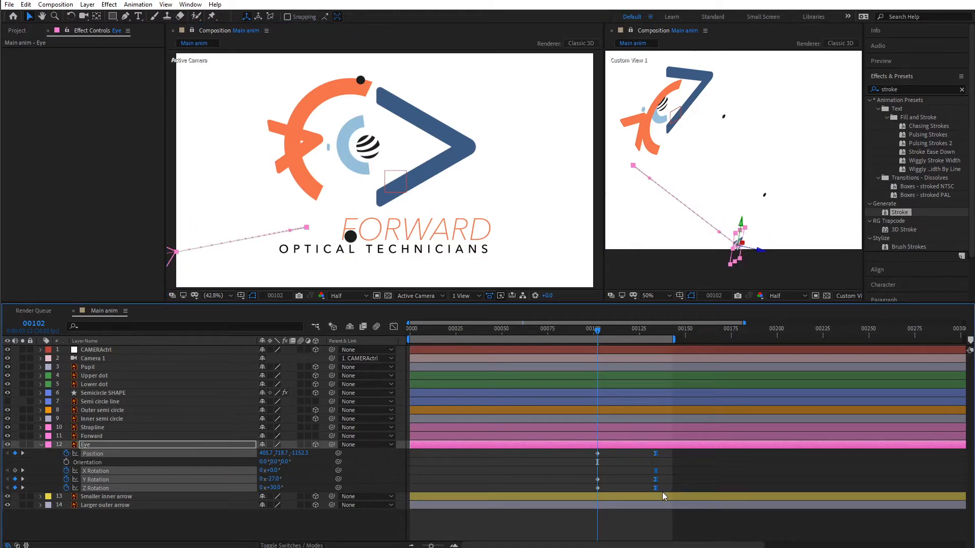
pyautogui.moveTo(598, 332); pyautogui.dragTo(656, 361)
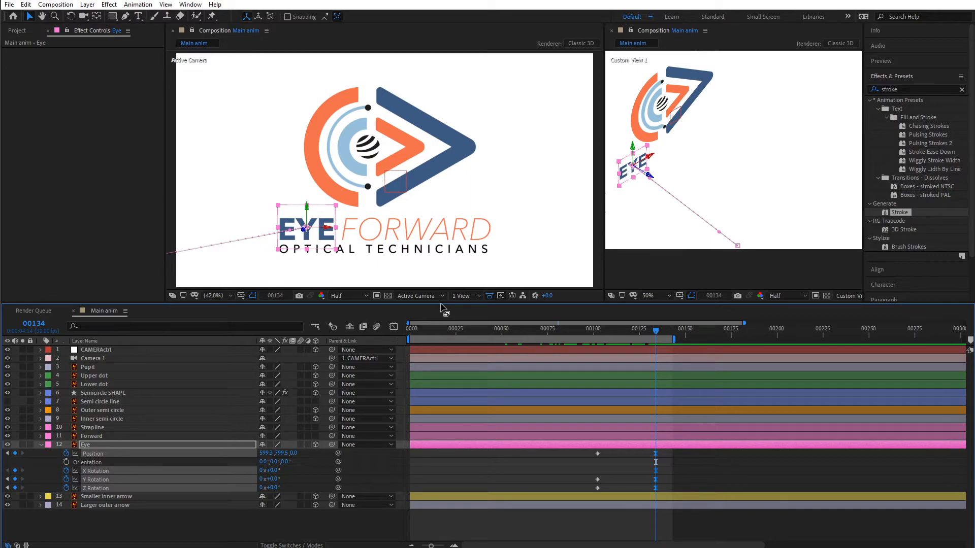
# Enlarge the composition view and lock the original Forward layer.
pyautogui.moveTo(441, 305); pyautogui.dragTo(472, 314)
pyautogui.click(431, 239)
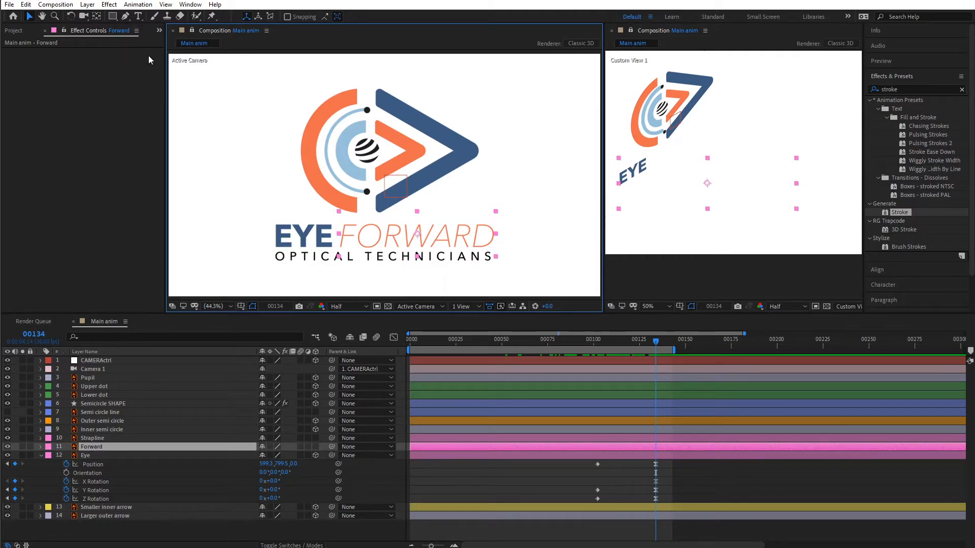
pyautogui.click(30, 447)
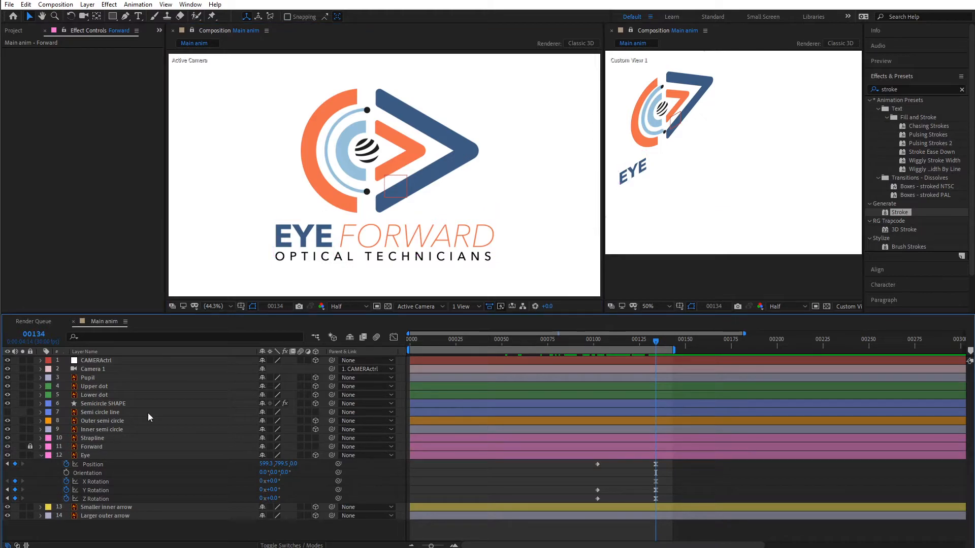
# Start a text layer over the Forward wordmark and paste in the word FORWARD, copied from the logo file in Illustrator.
pyautogui.click(138, 17)
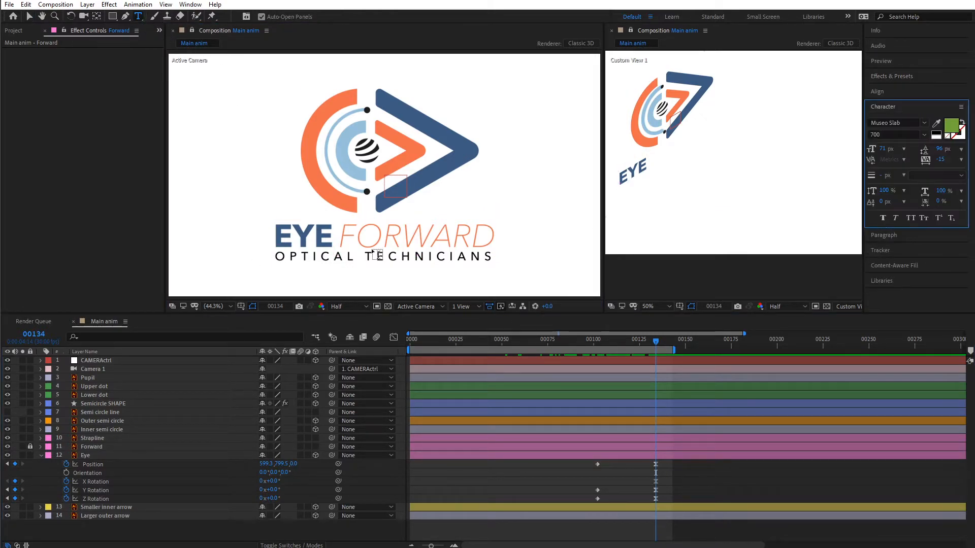
pyautogui.click(343, 242)
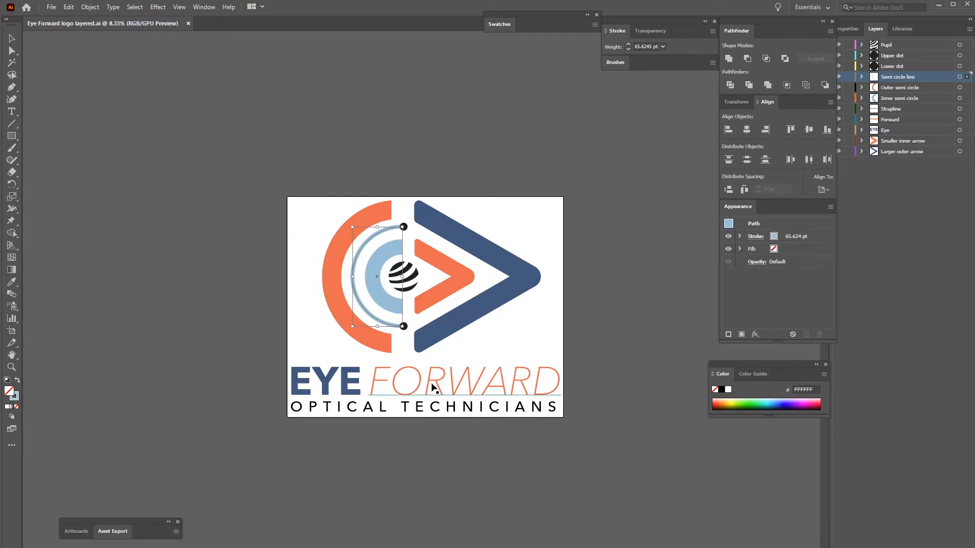
pyautogui.doubleClick(444, 383)
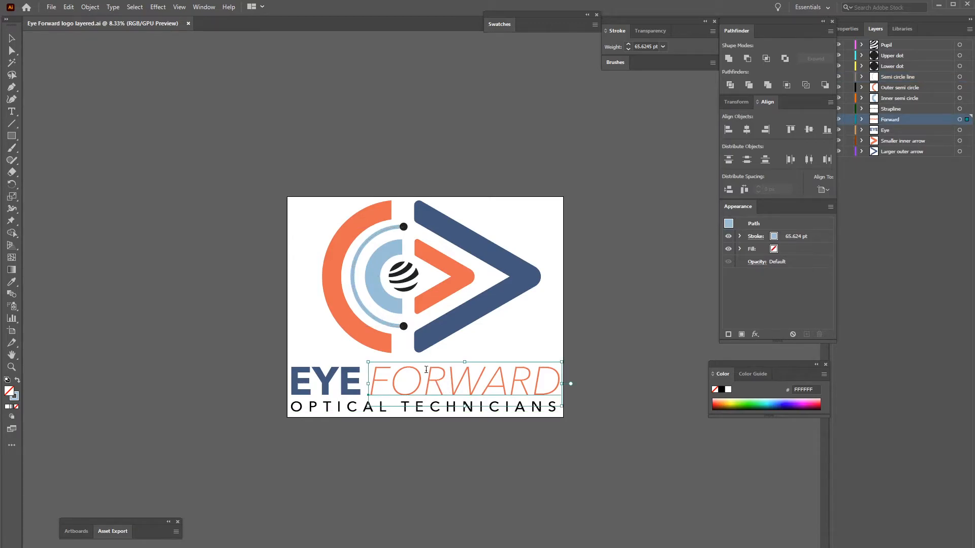
pyautogui.moveTo(370, 381); pyautogui.dragTo(582, 339)
pyautogui.click(583, 362)
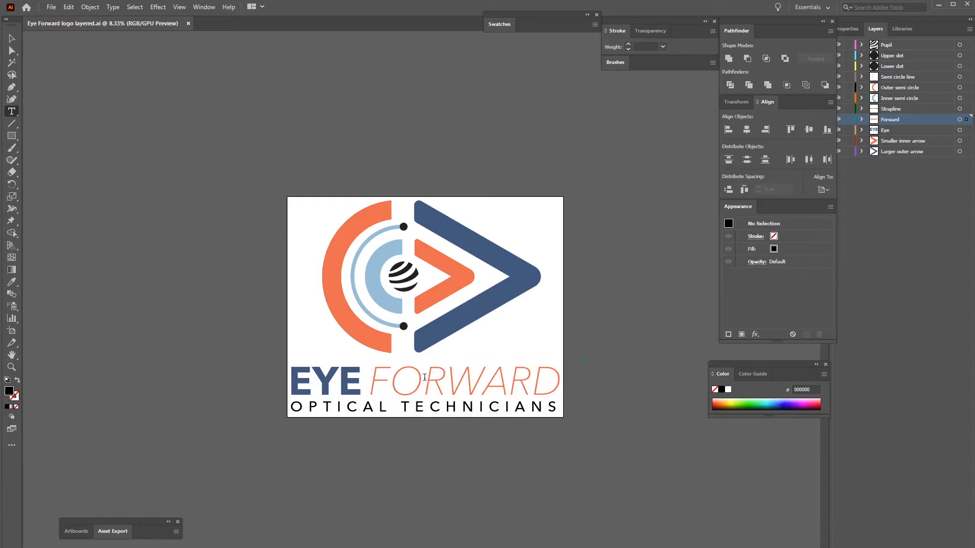
pyautogui.moveTo(372, 380); pyautogui.dragTo(591, 380)
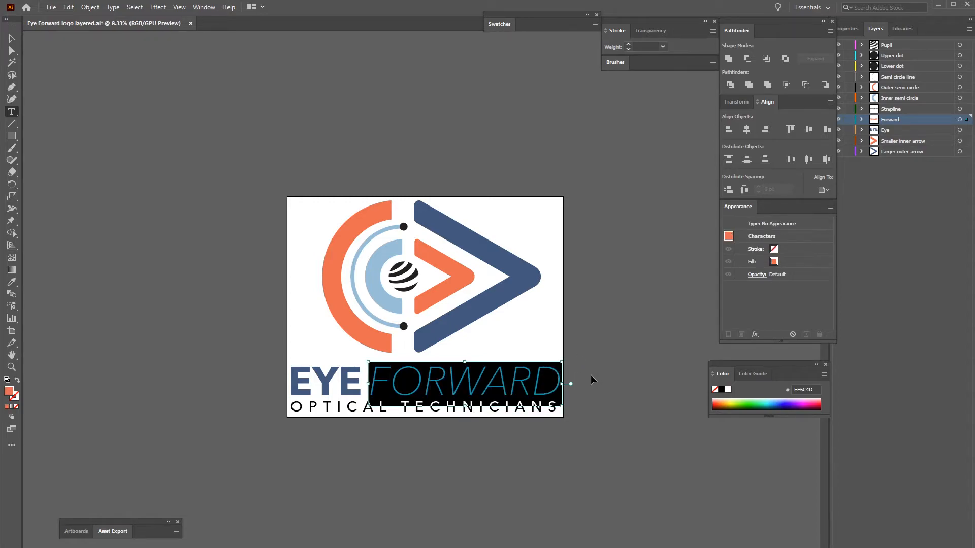
pyautogui.hotkey('ctrl', 'c')
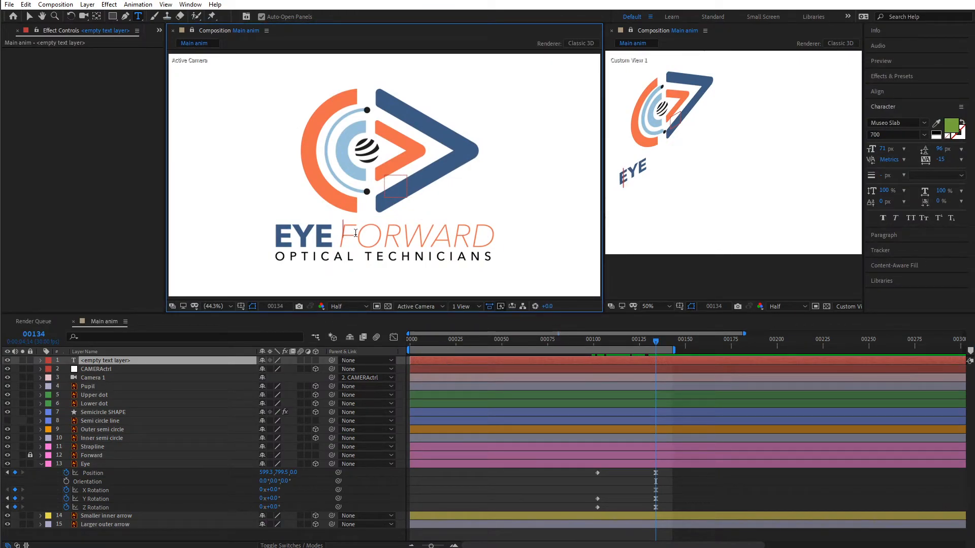
pyautogui.hotkey('ctrl', 'v')
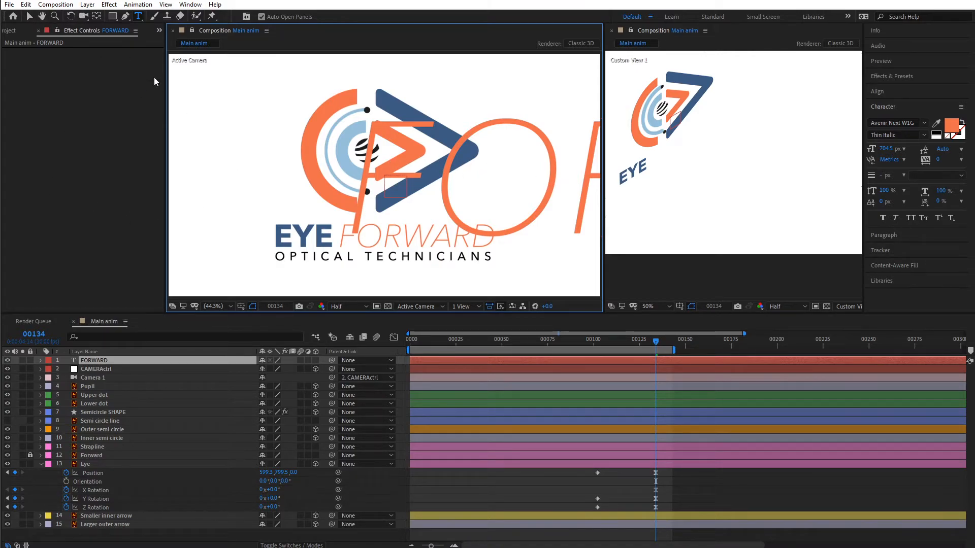
# Set the FORWARD text layer's font size to 153 px.
pyautogui.click(91, 369)
pyautogui.click(97, 361)
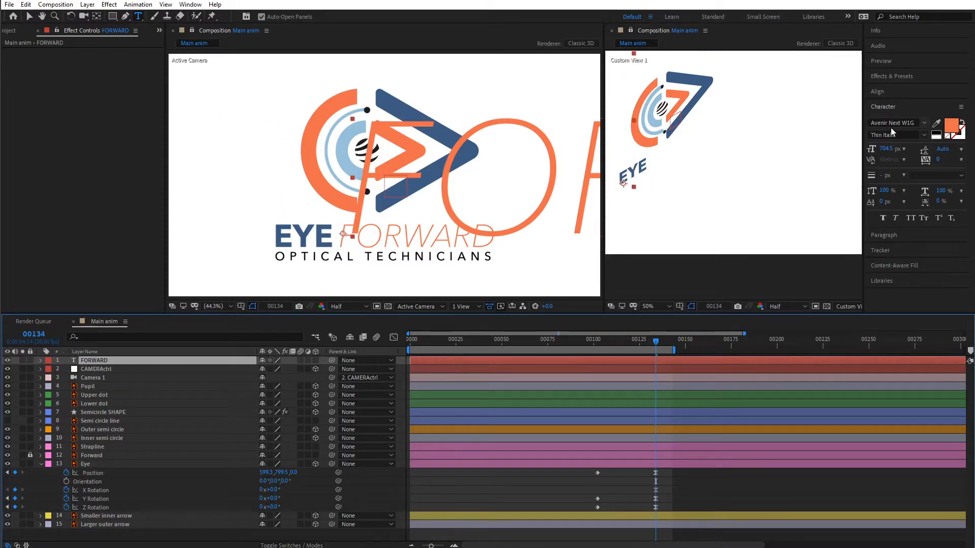
pyautogui.moveTo(888, 152); pyautogui.dragTo(625, 168)
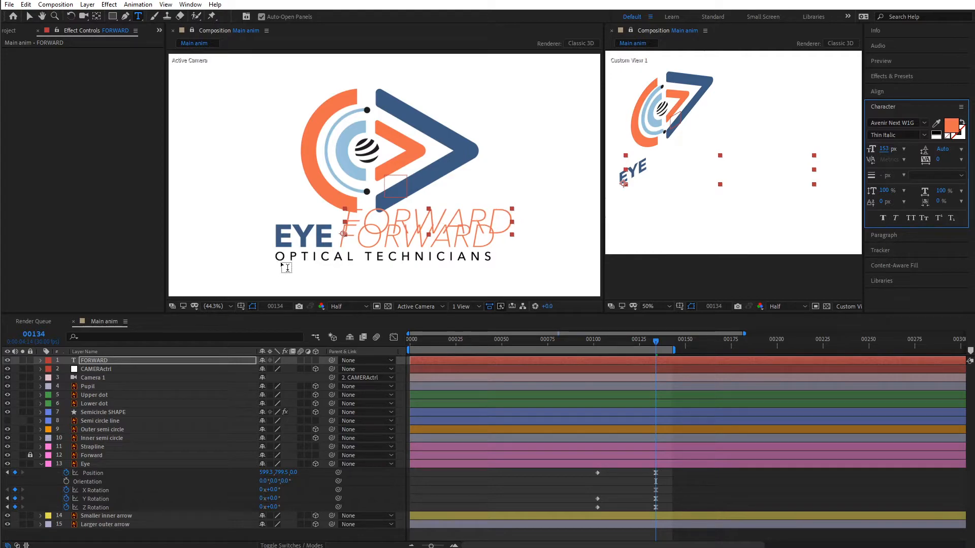
# Move the FORWARD text onto the original wordmark's starting point and set its font size to 141 px.
pyautogui.scroll(2, 356, 213)
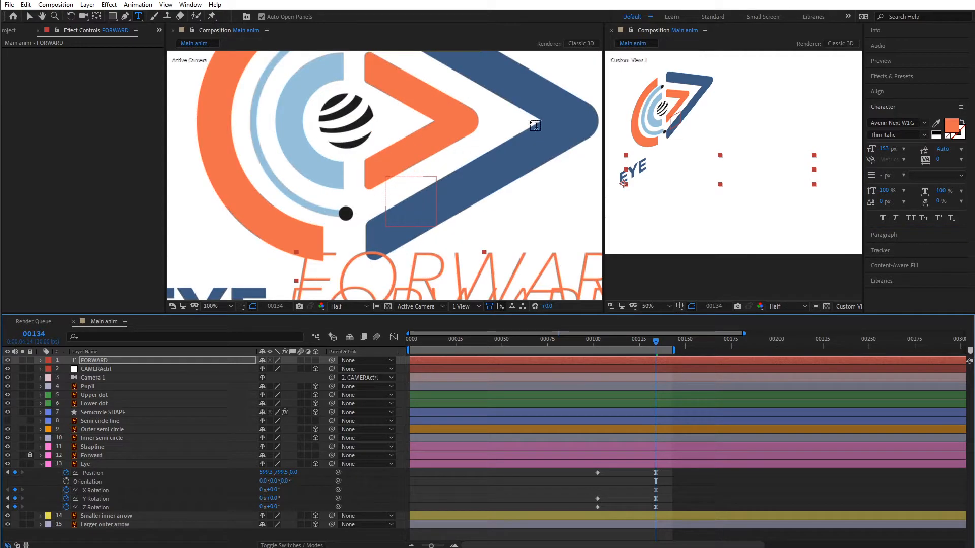
pyautogui.press('space')
pyautogui.moveTo(431, 241); pyautogui.dragTo(443, 144)
pyautogui.click(30, 16)
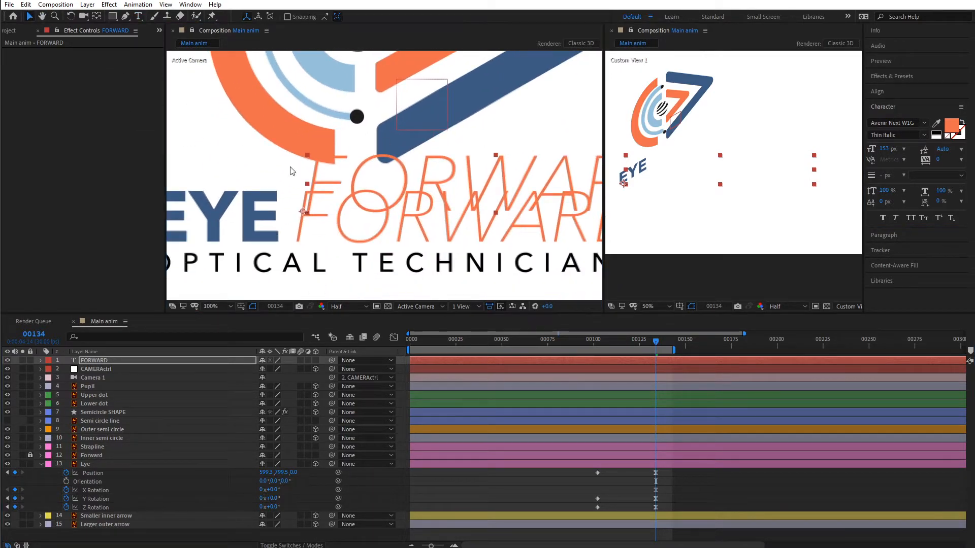
pyautogui.moveTo(314, 207); pyautogui.dragTo(298, 233)
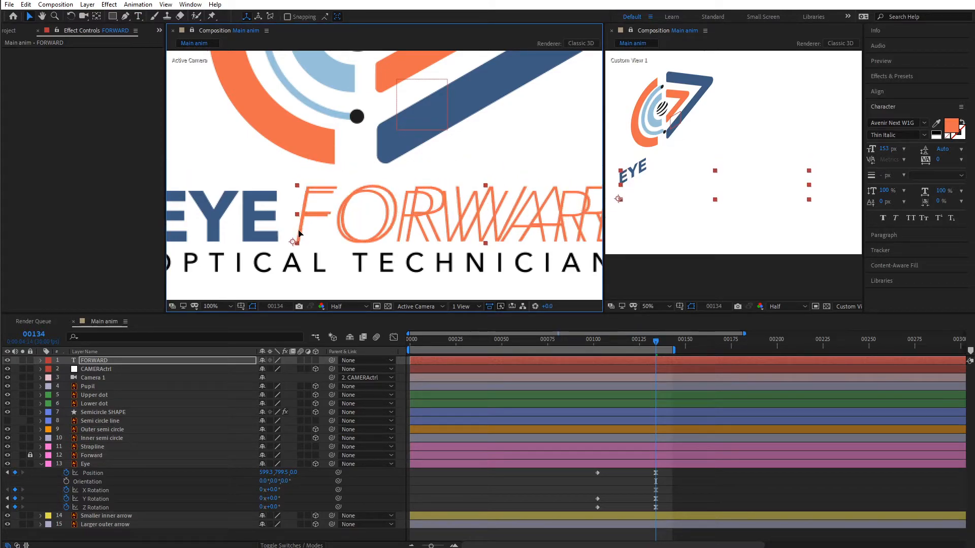
pyautogui.moveTo(885, 149); pyautogui.dragTo(877, 149)
# Nudge the FORWARD text into close alignment with the original wordmark.
pyautogui.moveTo(513, 208); pyautogui.dragTo(478, 199)
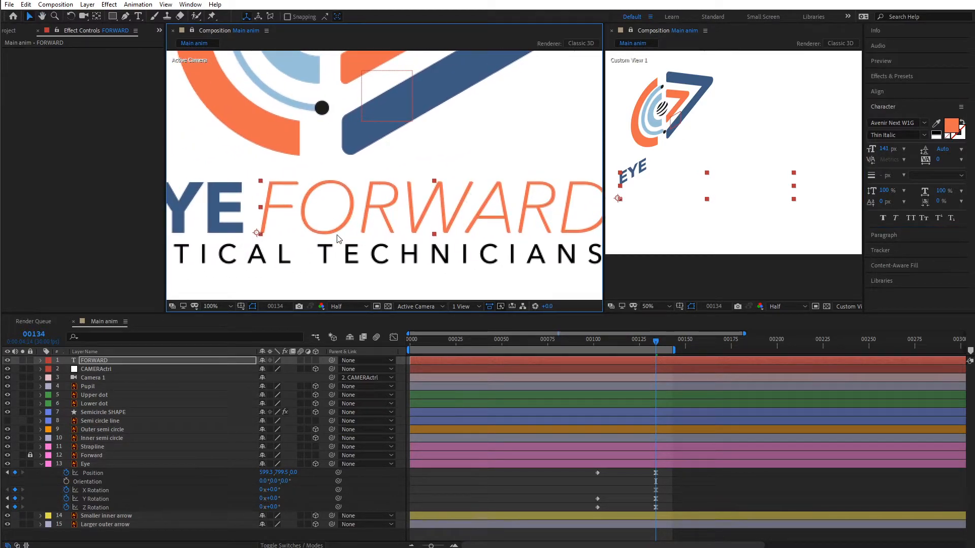
pyautogui.press('Right')
pyautogui.press('Right')
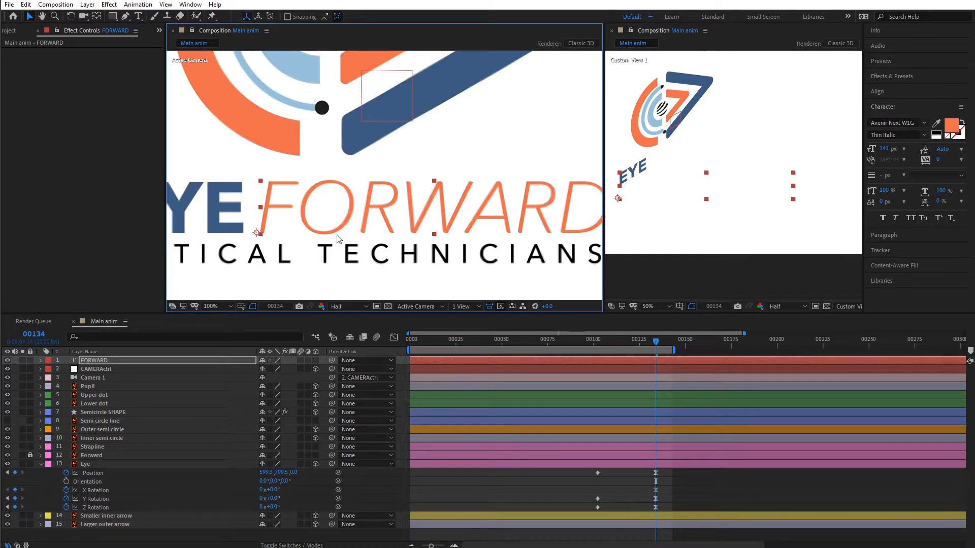
pyautogui.press('Left')
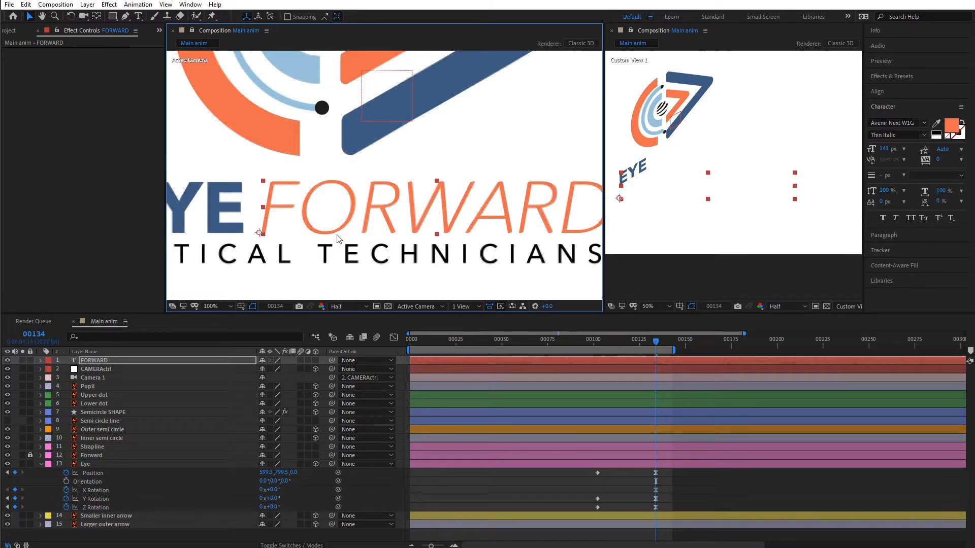
pyautogui.press('Down')
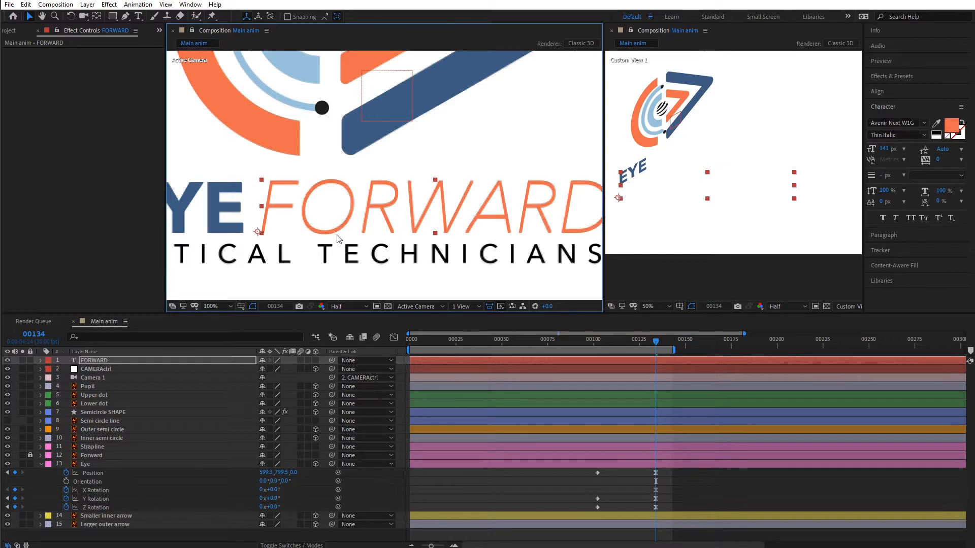
# Check the text alignment at Full resolution, return to Half and fit the whole composition in the view.
pyautogui.click(345, 306)
pyautogui.click(347, 328)
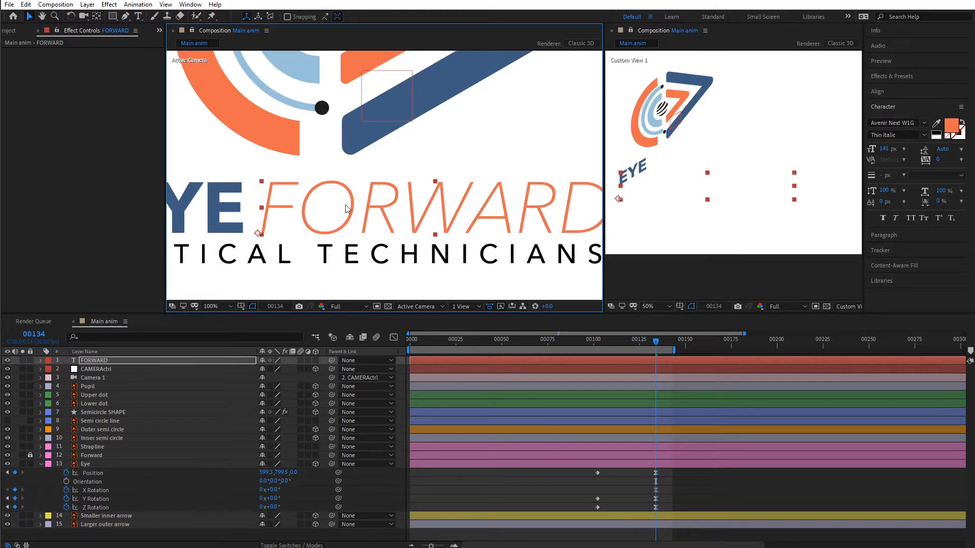
pyautogui.click(344, 306)
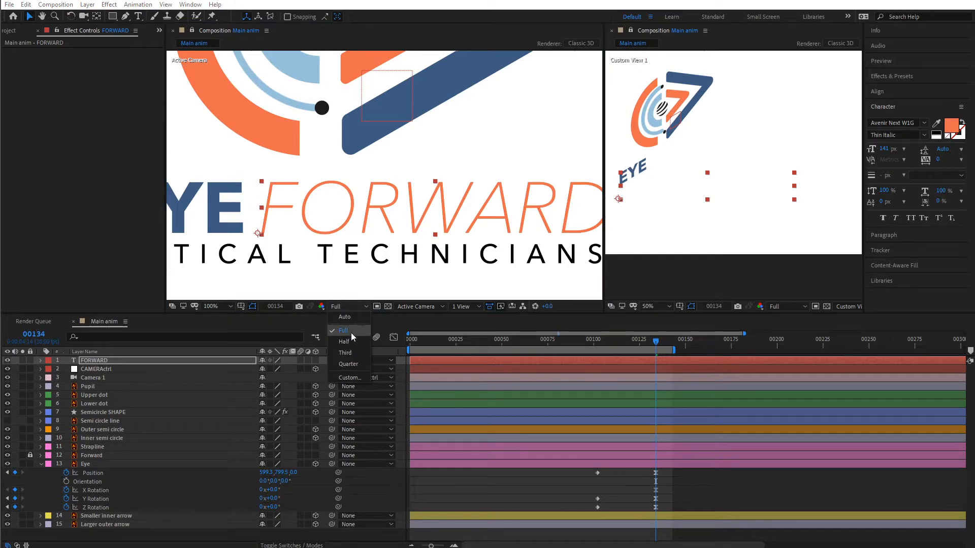
pyautogui.click(352, 337)
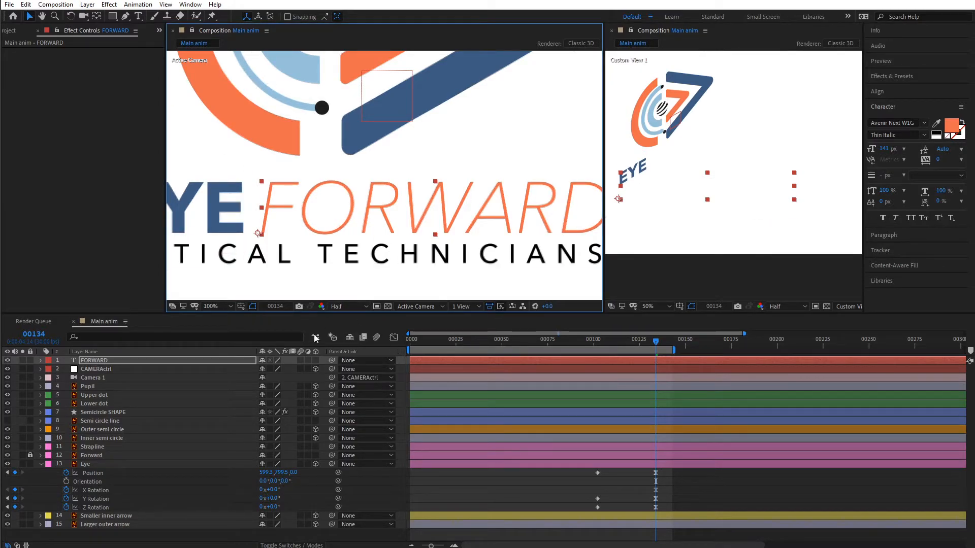
pyautogui.click(222, 307)
pyautogui.click(230, 320)
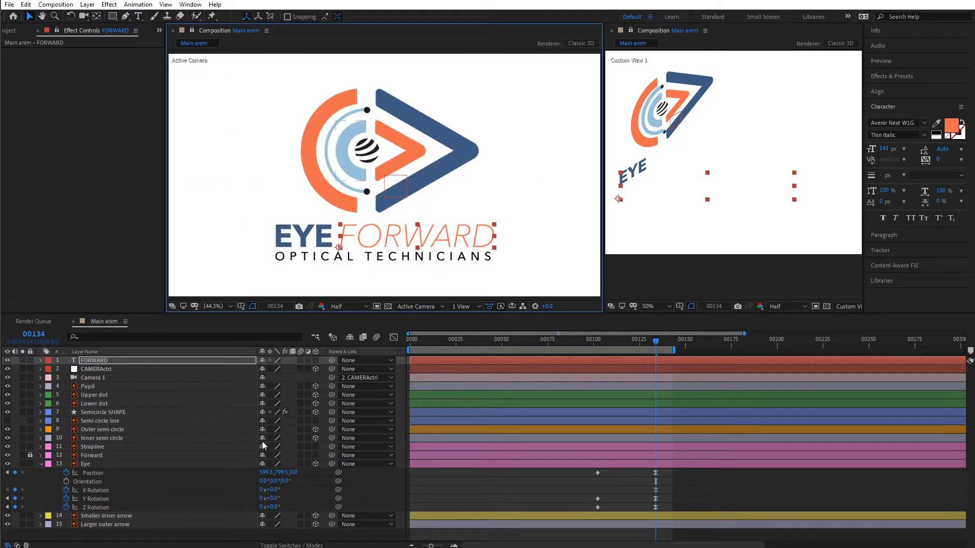
# Move the FORWARD text layer directly below Strapline and change its label colour to Orange.
pyautogui.moveTo(101, 366); pyautogui.dragTo(333, 447)
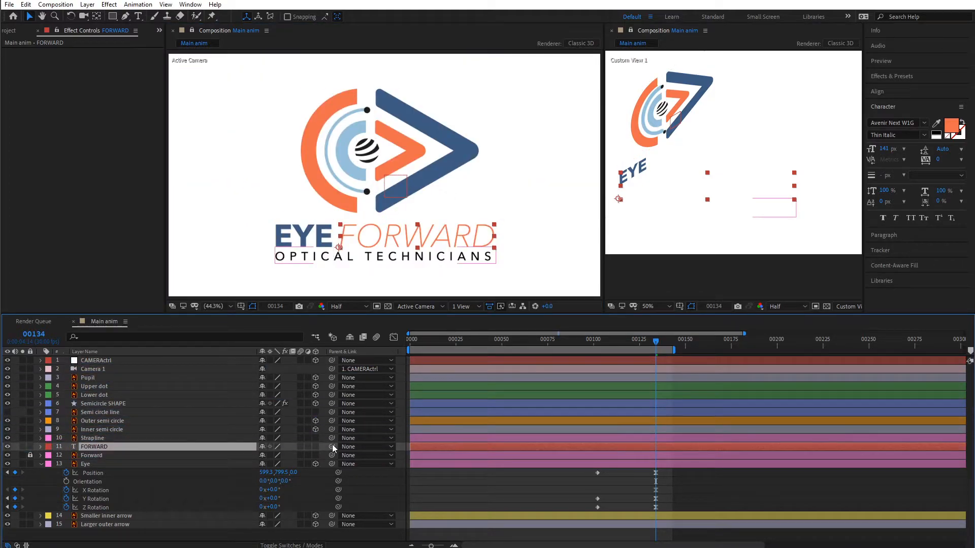
pyautogui.click(48, 447)
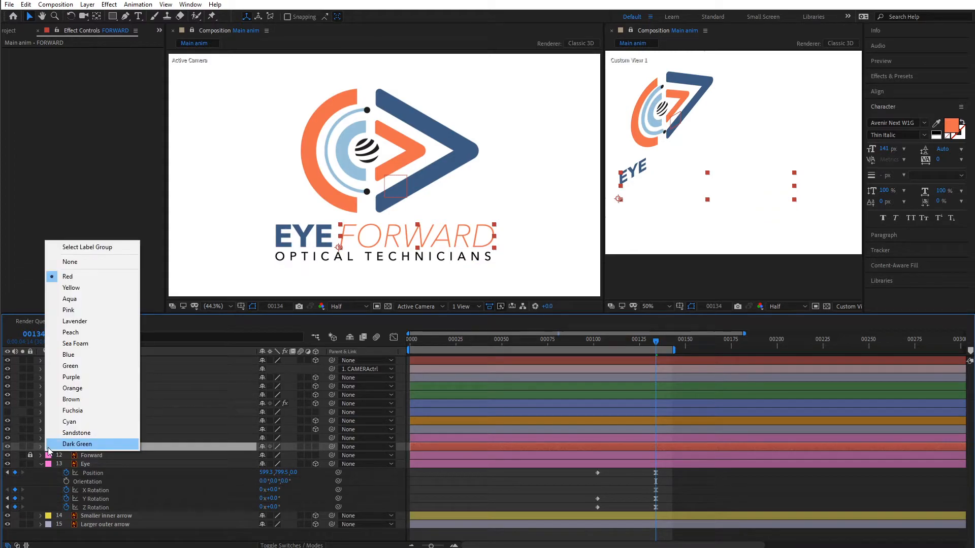
pyautogui.click(80, 388)
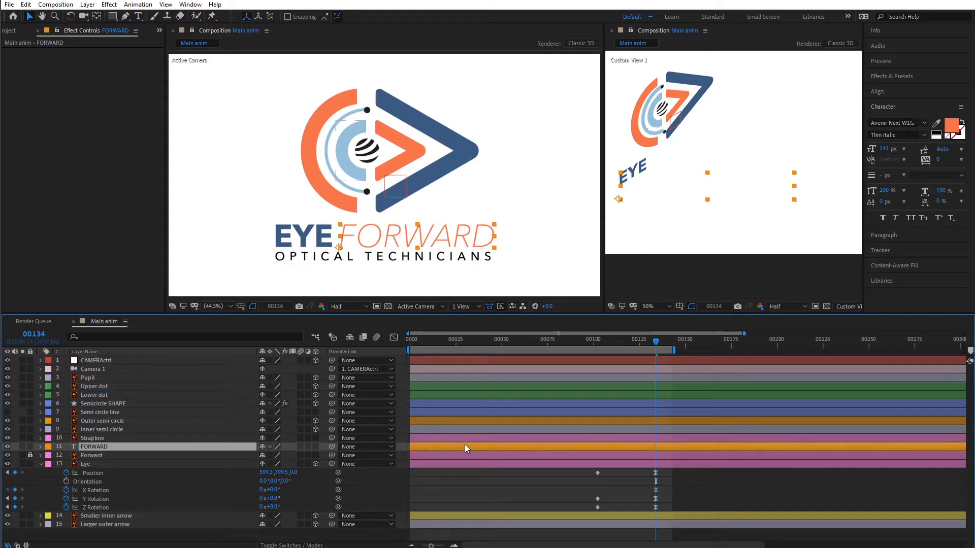
# Hide the locked original Forward layer and select the replacement FORWARD text in the composition.
pyautogui.click(91, 455)
pyautogui.click(7, 455)
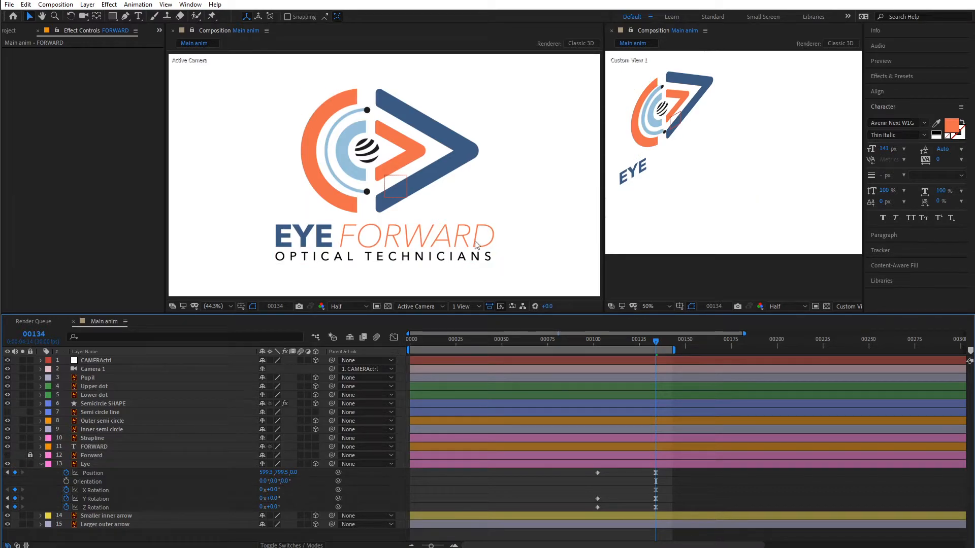
pyautogui.click(417, 241)
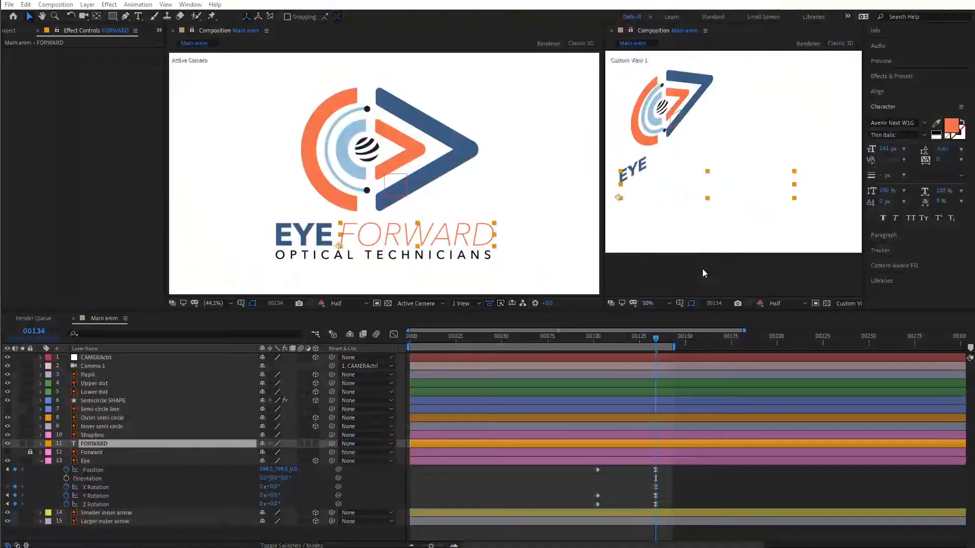
# Expand the FORWARD text layer's properties and enable Per-character 3D.
pyautogui.click(97, 443)
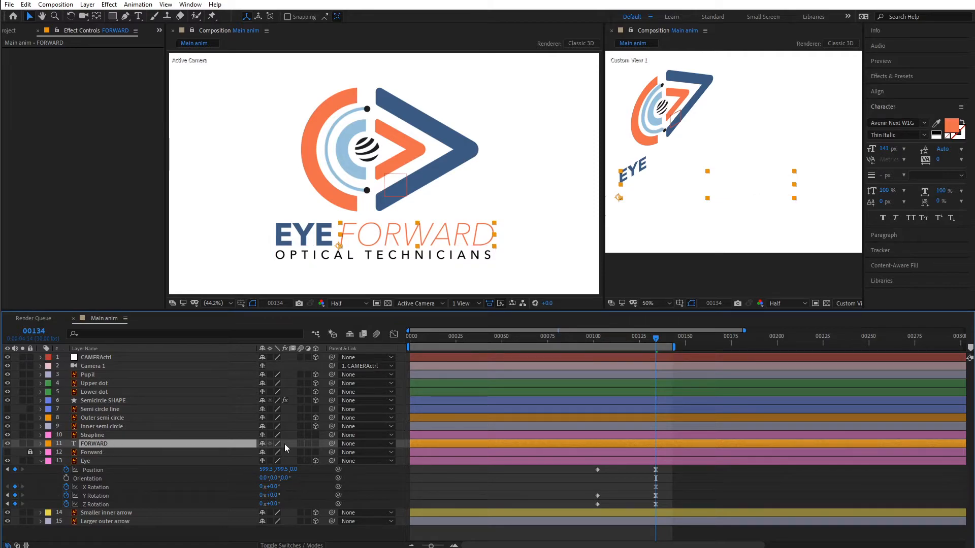
pyautogui.click(41, 444)
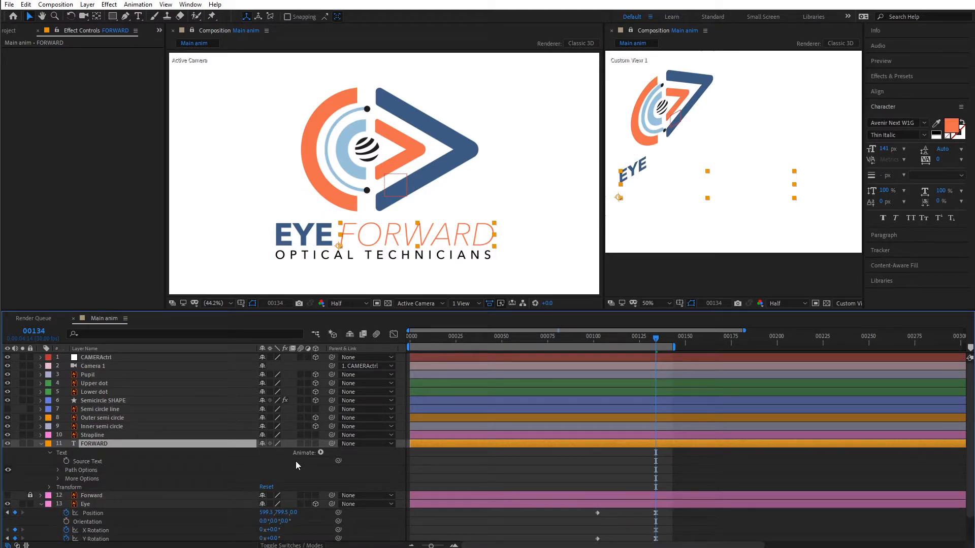
pyautogui.click(320, 453)
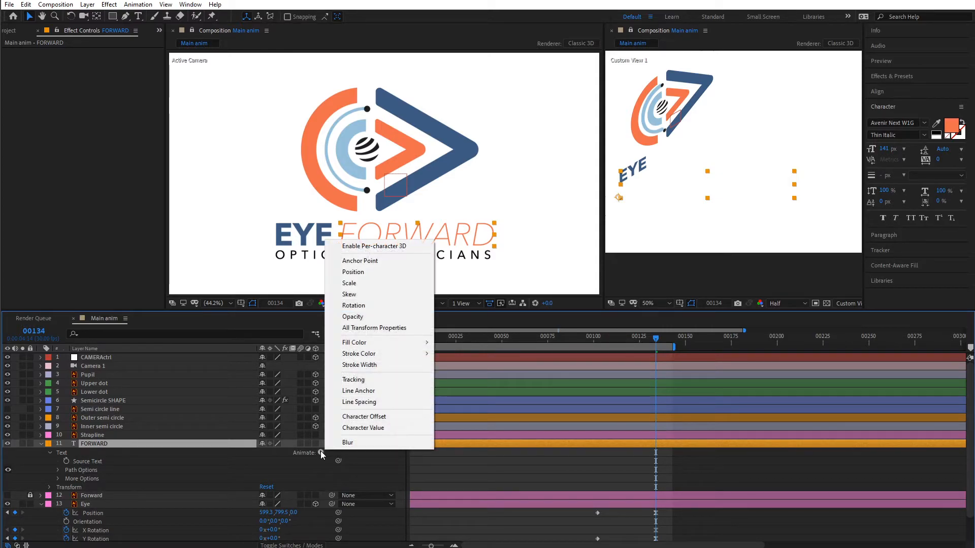
pyautogui.click(380, 245)
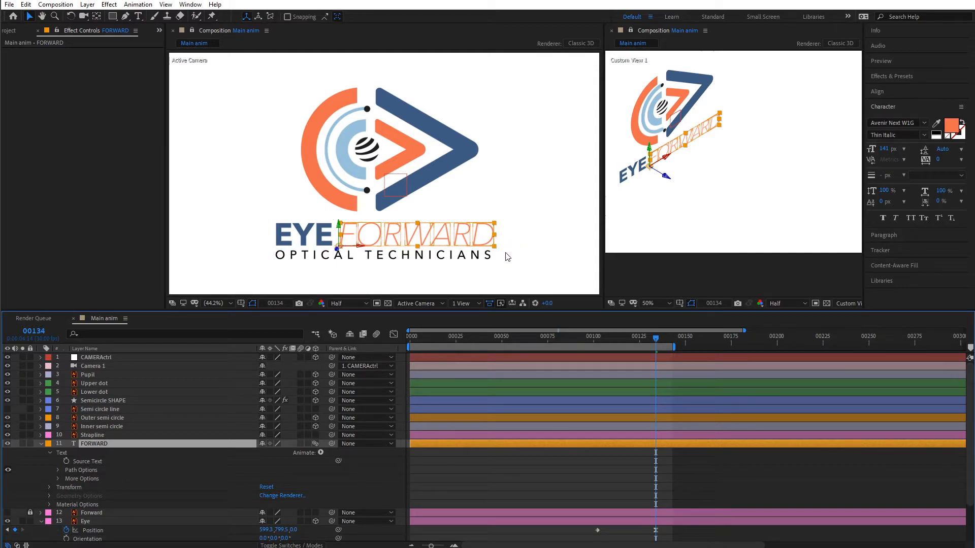
# Add a Rotation animator to the FORWARD text and expand its Range Selector 1.
pyautogui.click(320, 452)
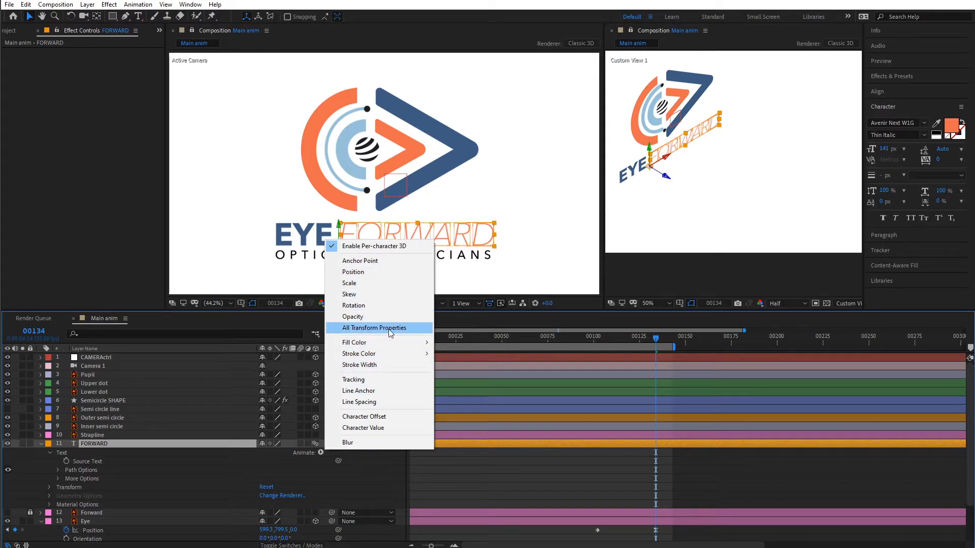
pyautogui.click(373, 306)
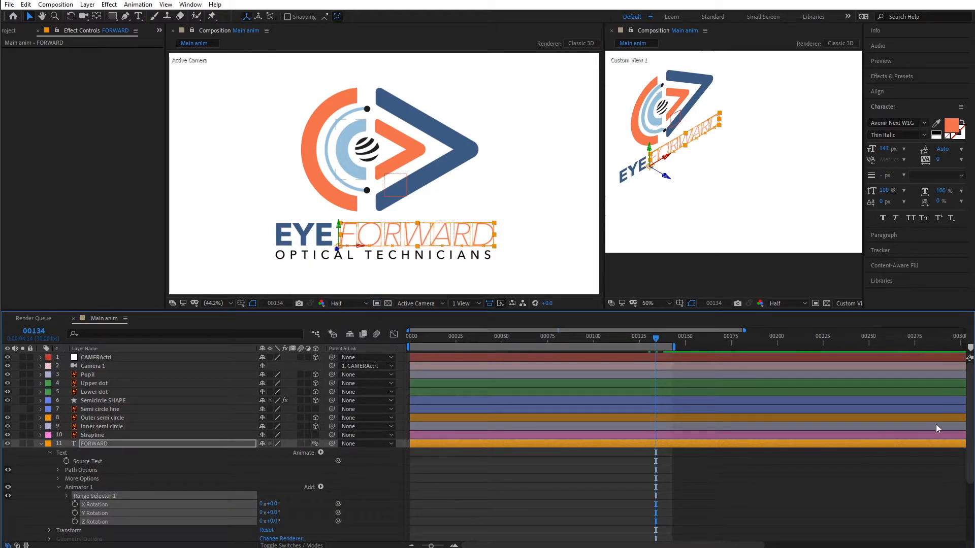
pyautogui.scroll(-4, 966, 461)
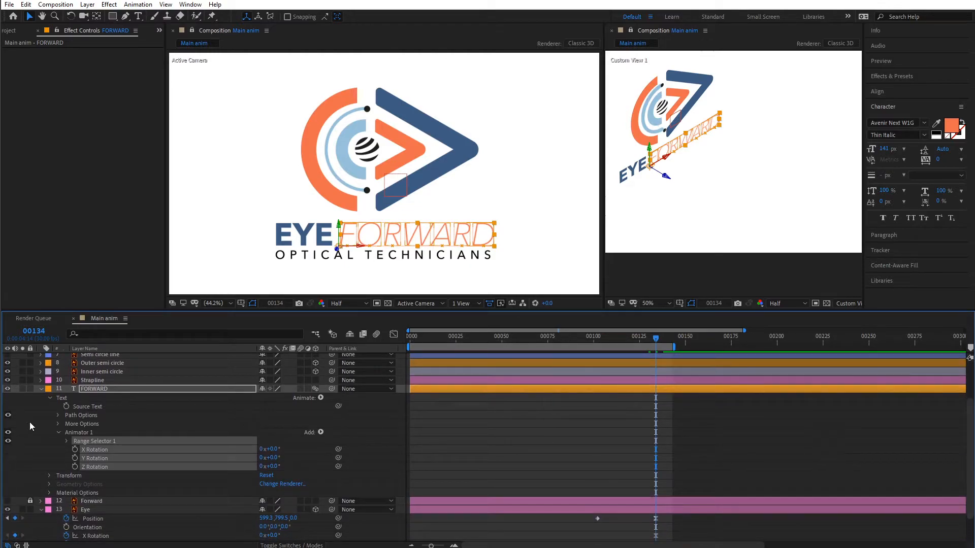
pyautogui.click(66, 441)
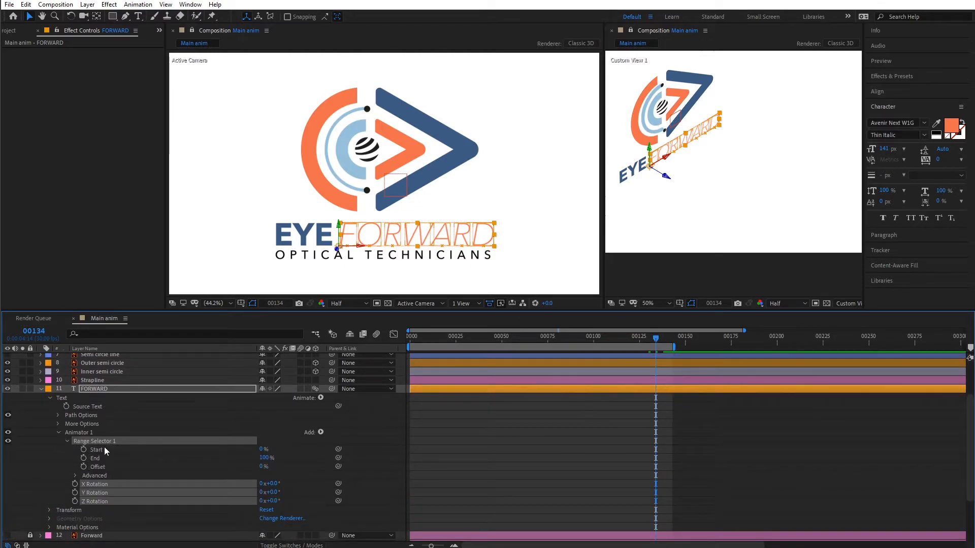
# Set the FORWARD text animator's Y Rotation to 2 full revolutions.
pyautogui.click(486, 481)
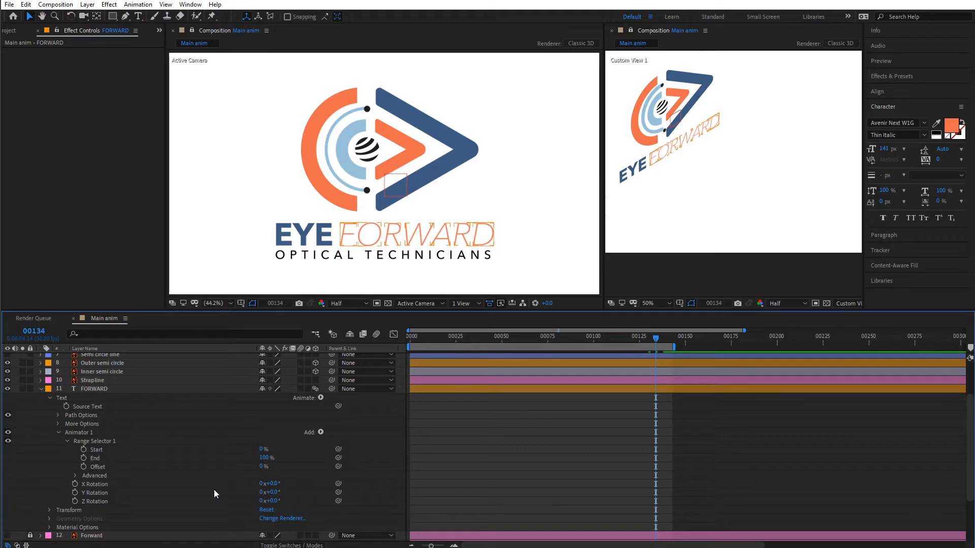
pyautogui.click(261, 493)
pyautogui.write('2')
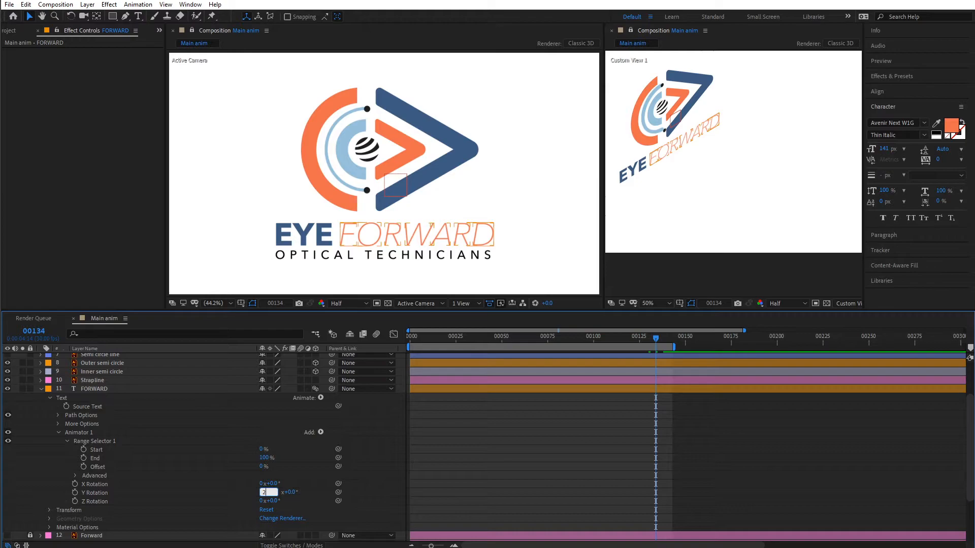
pyautogui.press('Return')
# Lower Range Selector 1's End on the FORWARD text to 0% and keyframe it at frame 128.
pyautogui.moveTo(656, 339)
pyautogui.mouseDown()
pyautogui.moveTo(638, 338)
pyautogui.moveTo(652, 340)
pyautogui.mouseUp()
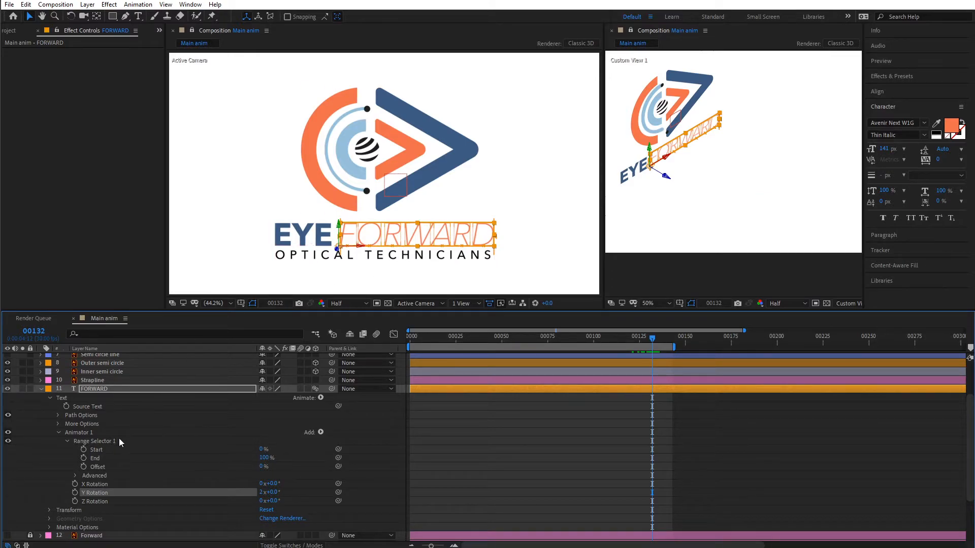
pyautogui.click(264, 458)
pyautogui.write('69')
pyautogui.click(248, 459)
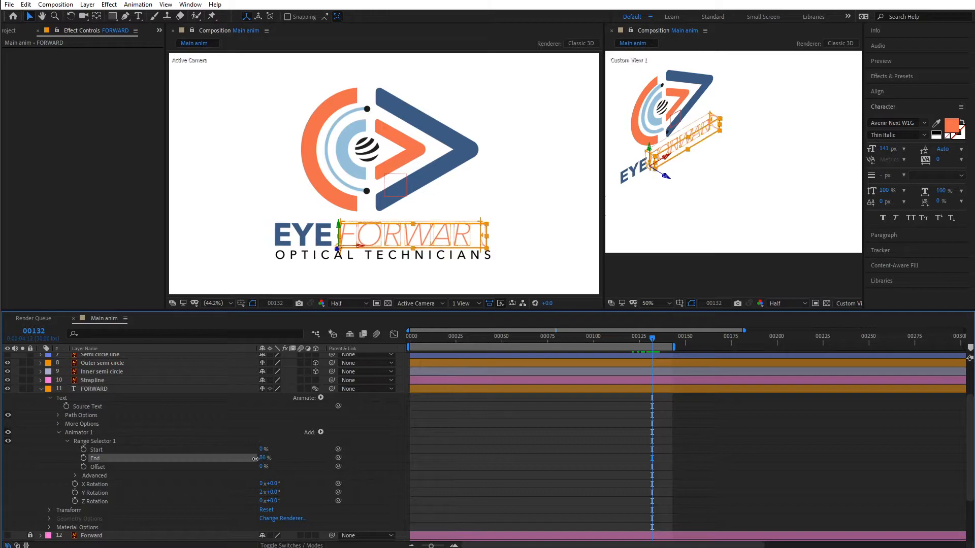
pyautogui.moveTo(247, 459); pyautogui.dragTo(200, 459)
pyautogui.moveTo(595, 338); pyautogui.dragTo(645, 339)
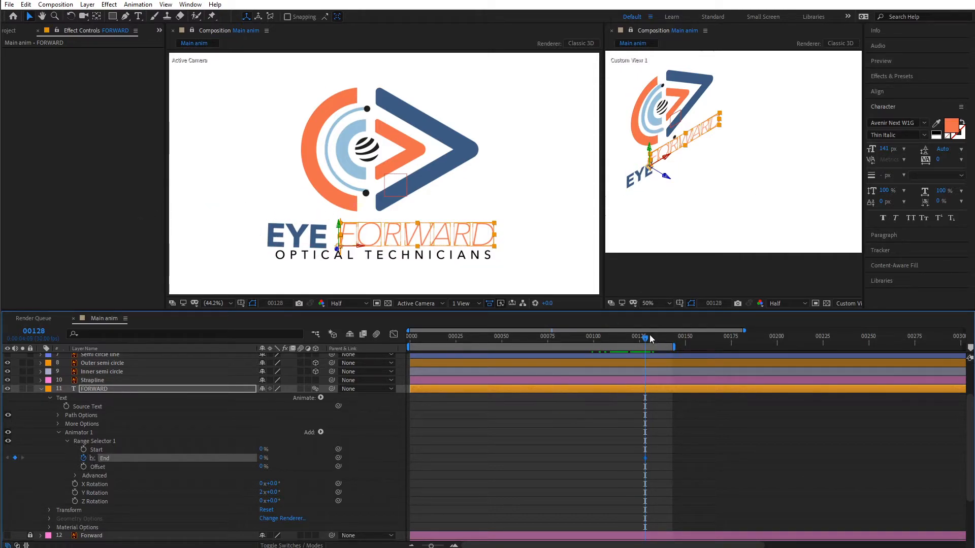
# Keyframe Range Selector 1's End at 100% on frame 141, leaving the FORWARD layer deselected.
pyautogui.moveTo(651, 339); pyautogui.dragTo(671, 341)
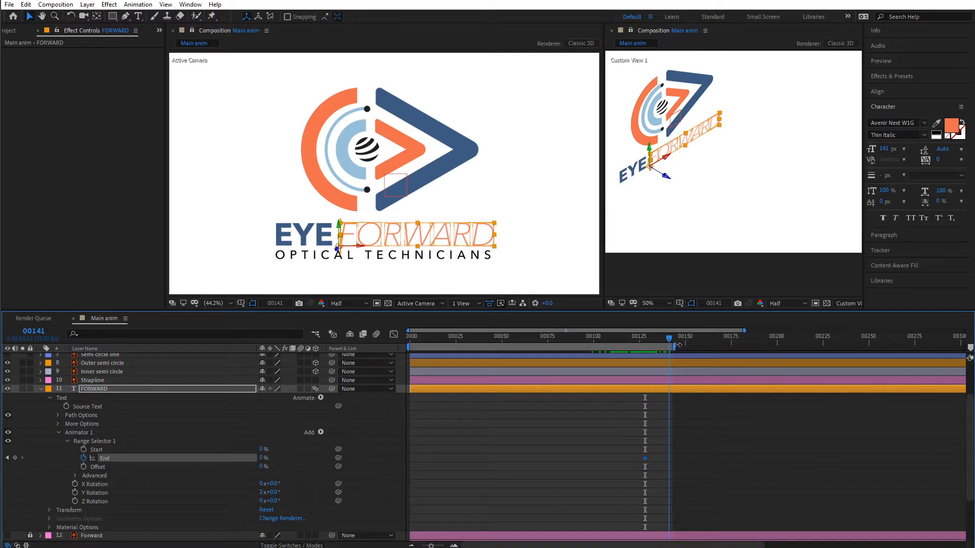
pyautogui.moveTo(261, 462); pyautogui.dragTo(318, 458)
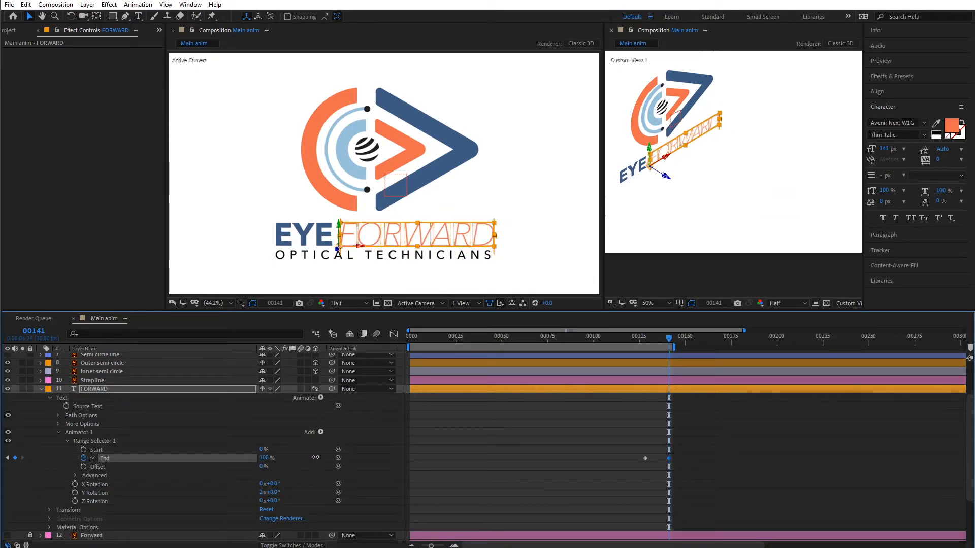
pyautogui.click(738, 421)
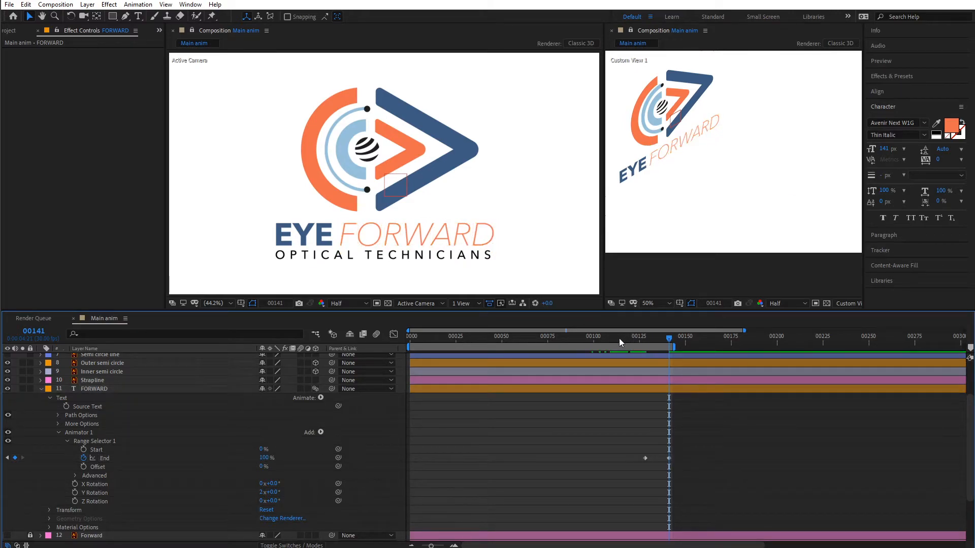
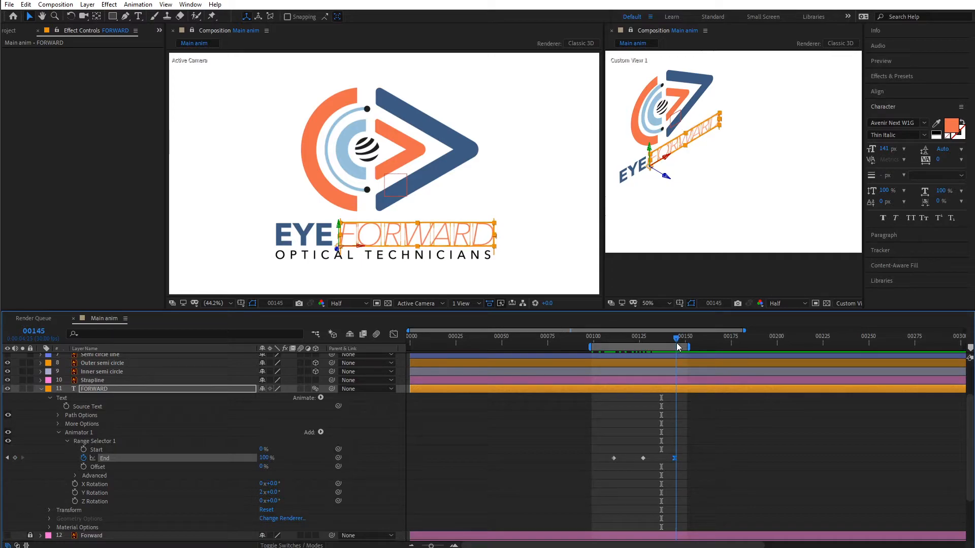
# Preview the FORWARD letter rotation, delay the final End keyframe to about frame 150, and play the animation again.
pyautogui.press('space')
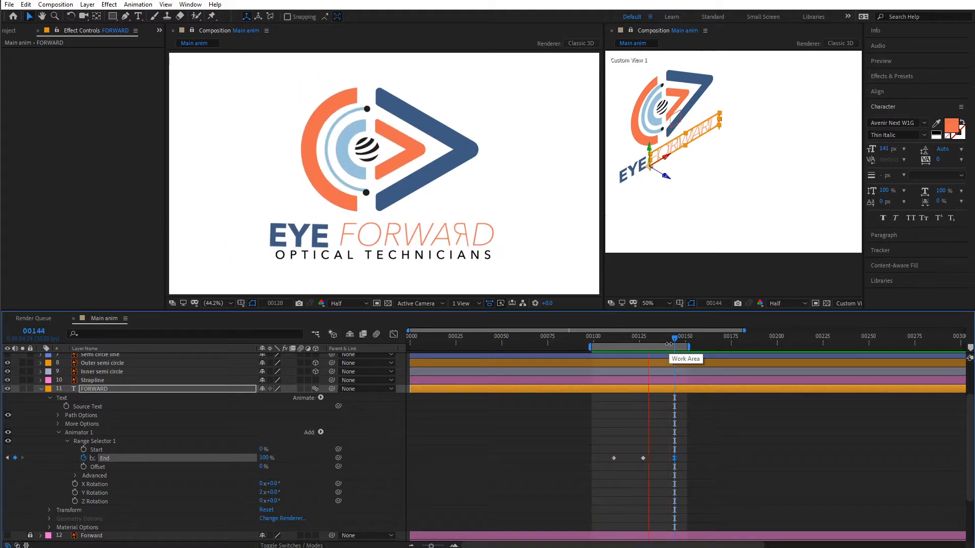
pyautogui.press('space')
pyautogui.click(680, 446)
pyautogui.moveTo(675, 459); pyautogui.dragTo(683, 459)
pyautogui.press('space')
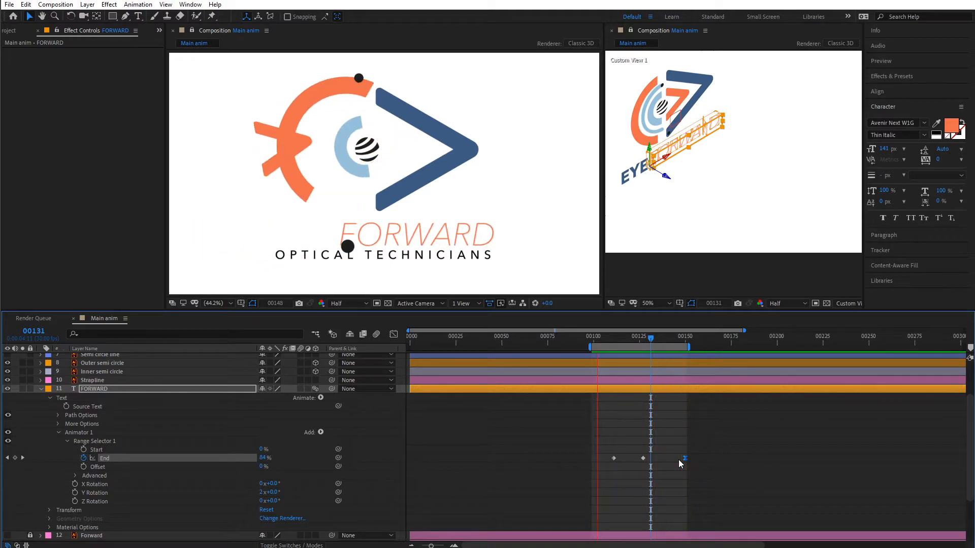
pyautogui.press('space')
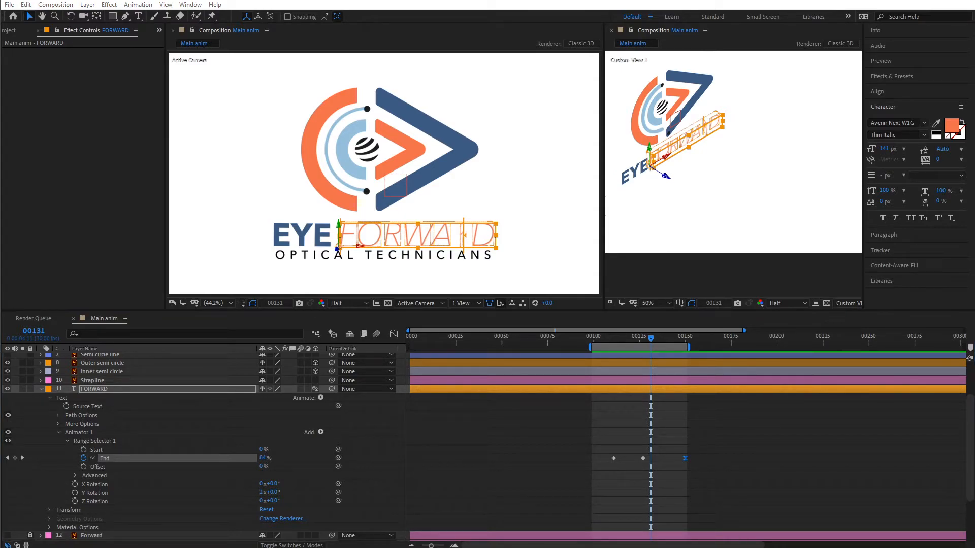
# Switch to the video player, examine the FORWARD letter reveal in the reference logo animation, and return to After Effects.
pyautogui.hotkey('alt', 'Tab')
pyautogui.moveTo(609, 64); pyautogui.dragTo(634, 58)
pyautogui.moveTo(431, 453)
pyautogui.mouseDown()
pyautogui.moveTo(373, 455)
pyautogui.moveTo(442, 455)
pyautogui.mouseUp()
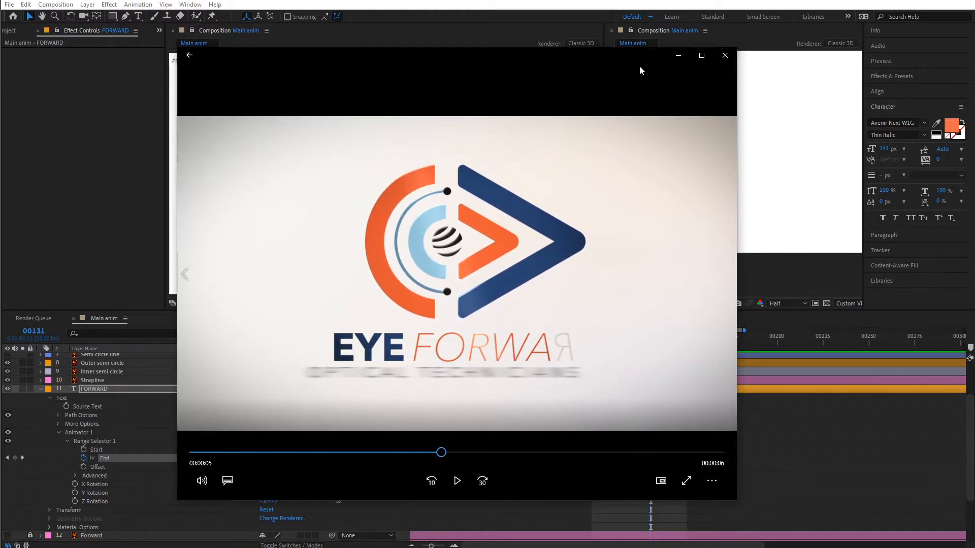
pyautogui.moveTo(638, 65); pyautogui.dragTo(613, 70)
pyautogui.hotkey('alt', 'Tab')
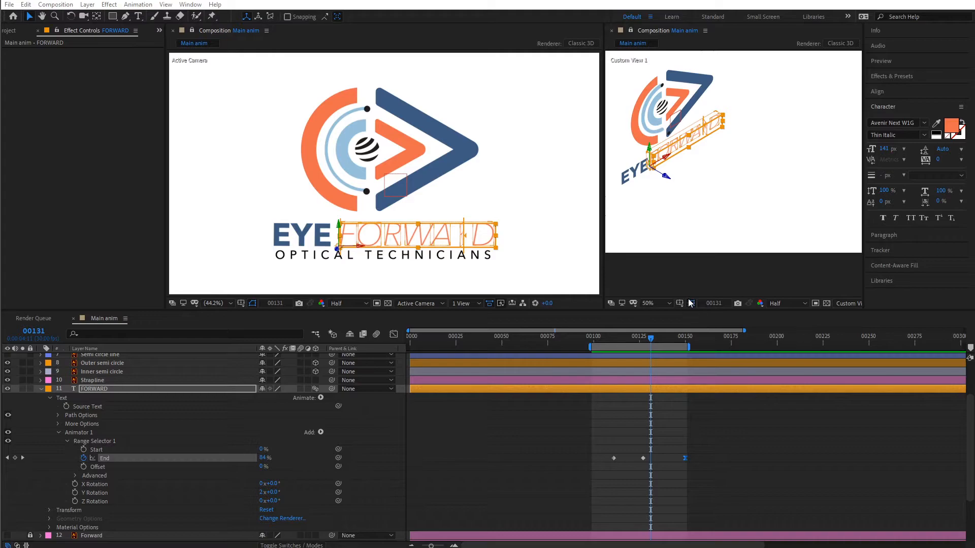
# With the FORWARD and Eye layers collapsed, duplicate the Smaller inner arrow layer and reveal the copy's keyframed properties.
pyautogui.click(702, 285)
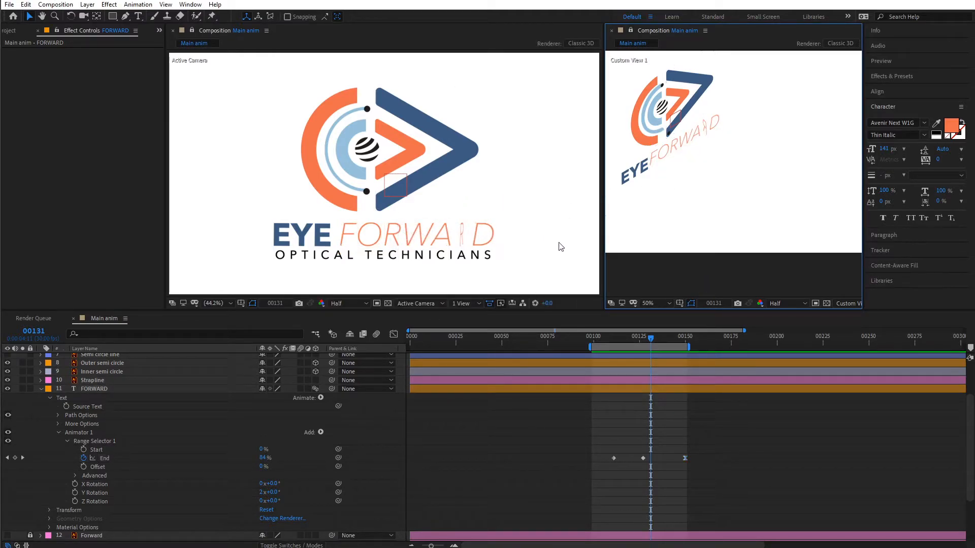
pyautogui.click(407, 145)
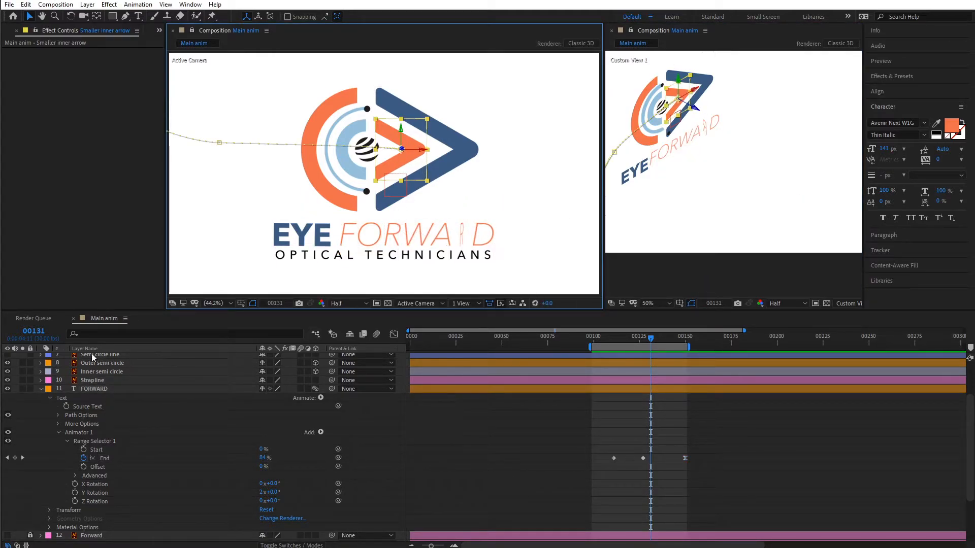
pyautogui.click(41, 389)
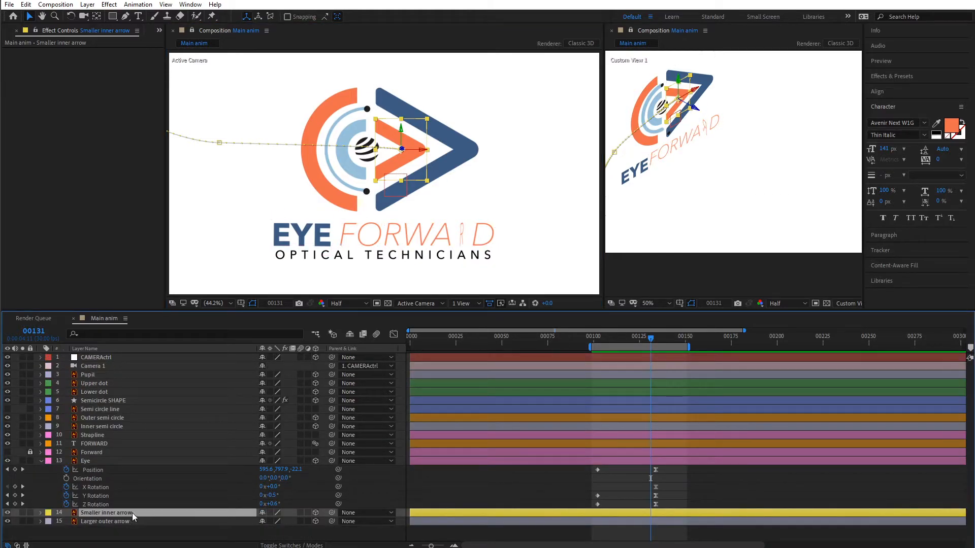
pyautogui.click(41, 461)
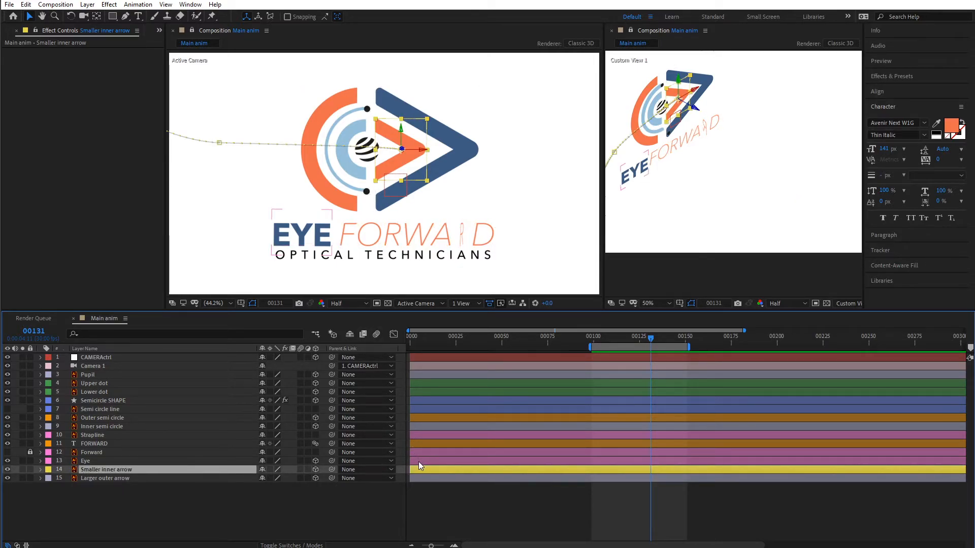
pyautogui.hotkey('ctrl', 'd')
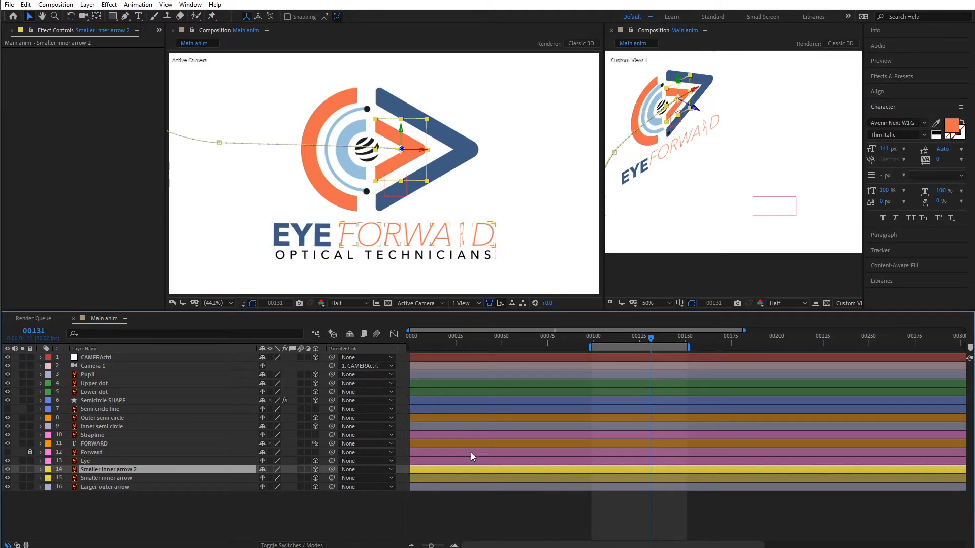
pyautogui.press('u')
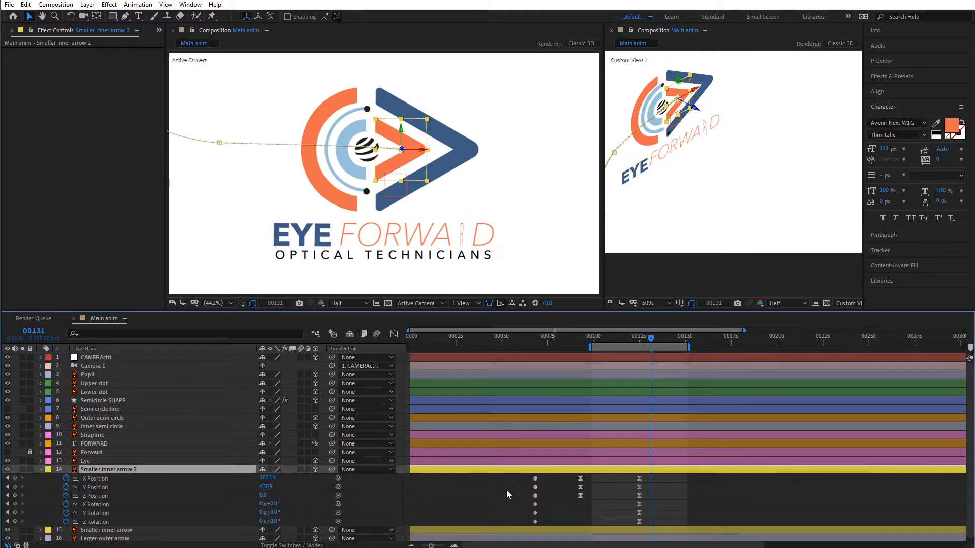
# Delete all position and rotation keyframes of the Smaller inner arrow 2 layer and make it a 2D layer.
pyautogui.moveTo(514, 473); pyautogui.dragTo(656, 525)
pyautogui.press('Delete')
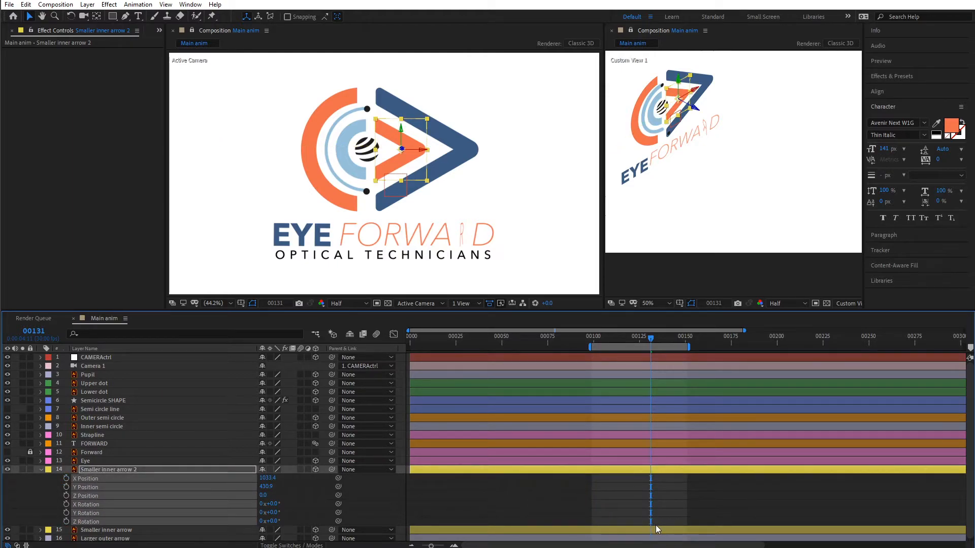
pyautogui.click(316, 470)
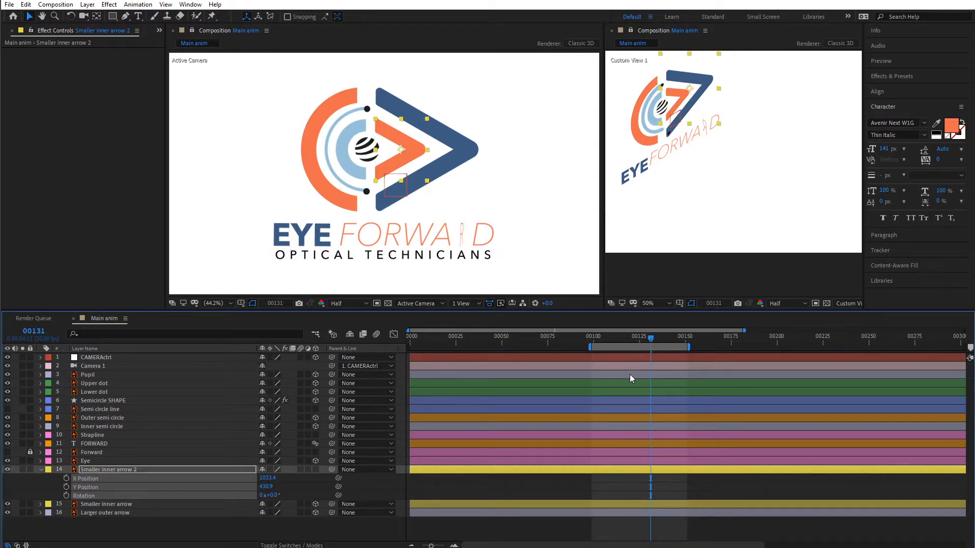
# Make the Smaller inner arrow 2 layer start at frame 111 and give it a Cyan label.
pyautogui.moveTo(597, 339)
pyautogui.mouseDown()
pyautogui.moveTo(639, 344)
pyautogui.moveTo(614, 343)
pyautogui.mouseUp()
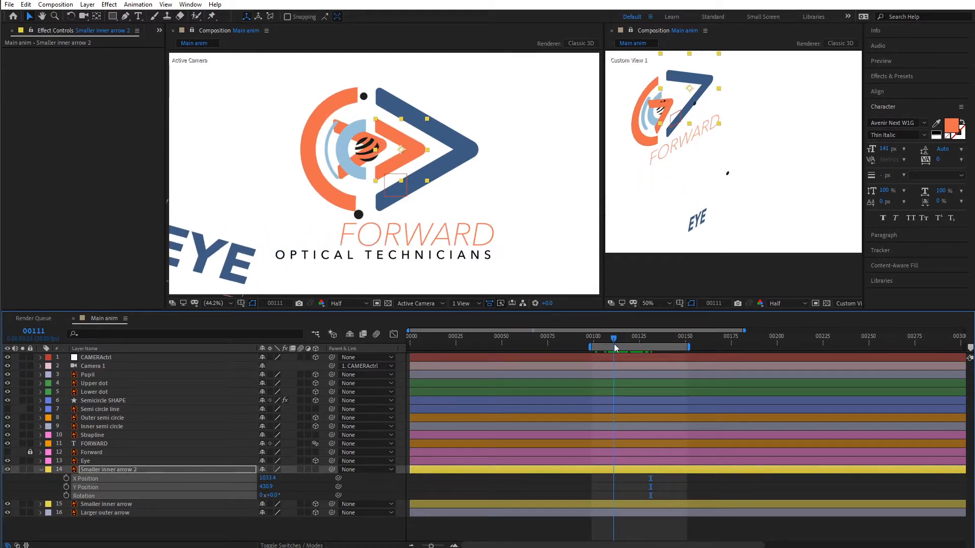
pyautogui.moveTo(425, 472); pyautogui.dragTo(618, 473)
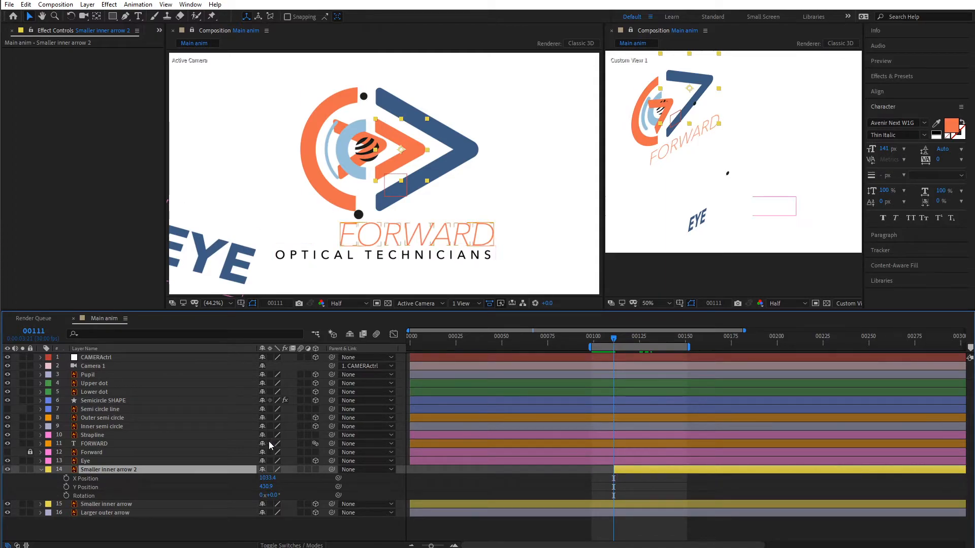
pyautogui.click(48, 470)
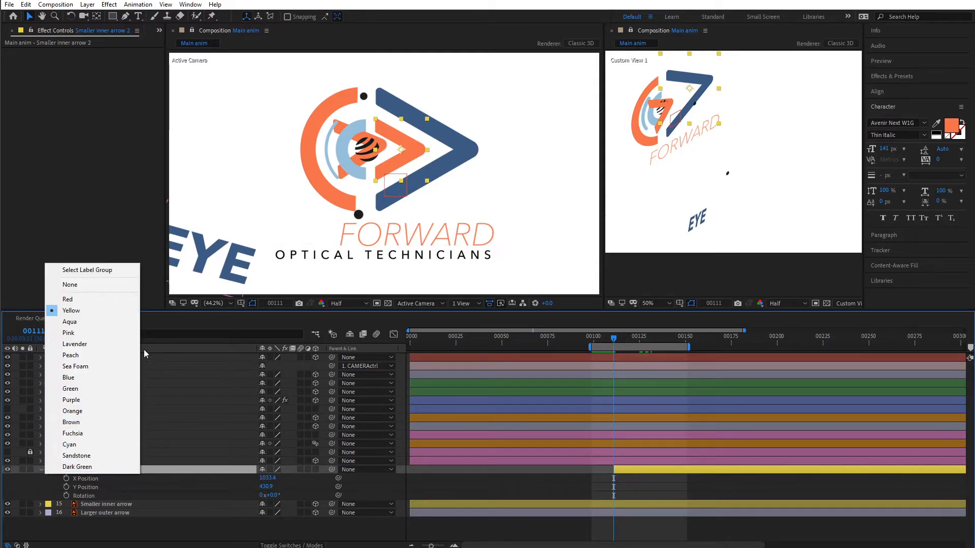
pyautogui.click(70, 444)
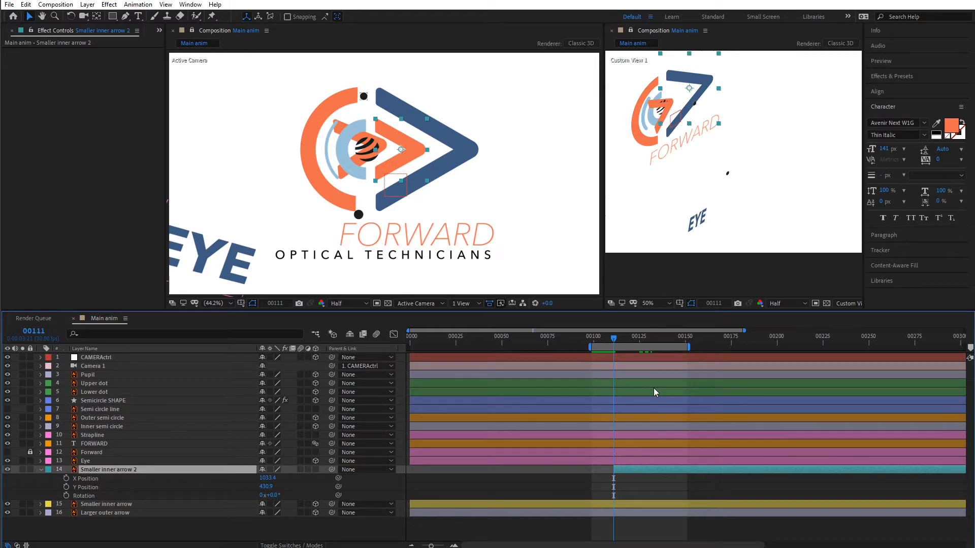
# Move the duplicate arrow off-canvas beside EYE to about X -203, Y 838.5, and keyframe its X Position at frame 111.
pyautogui.moveTo(399, 160); pyautogui.dragTo(219, 237)
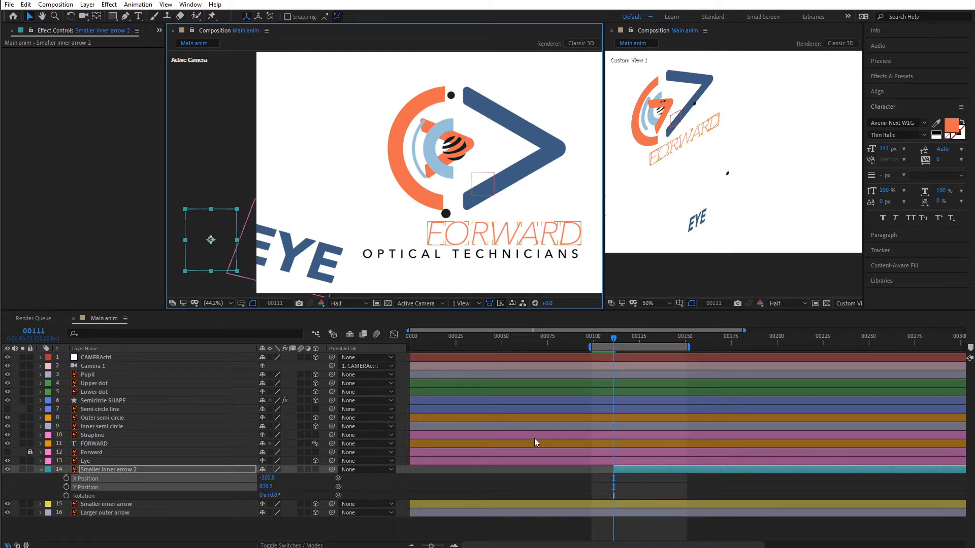
pyautogui.press('p')
pyautogui.press('p')
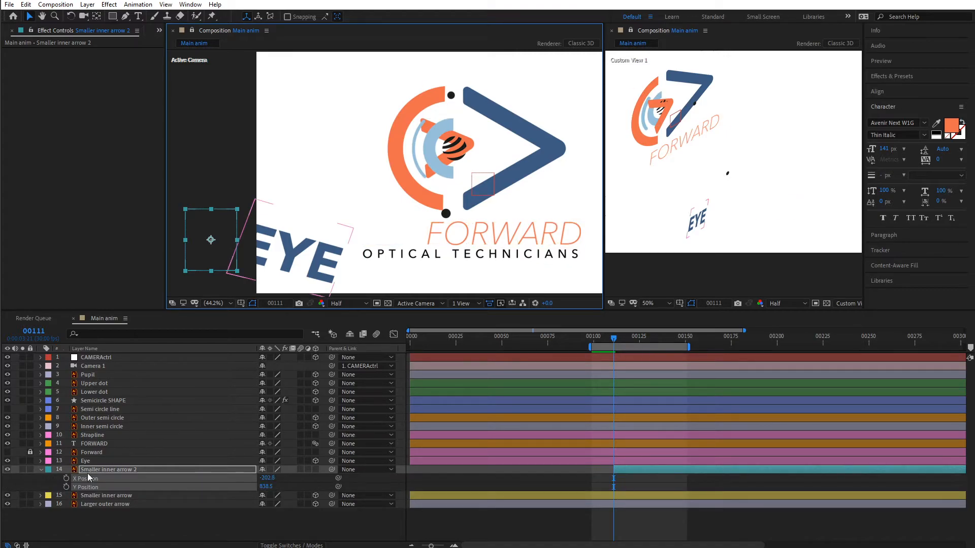
pyautogui.click(102, 534)
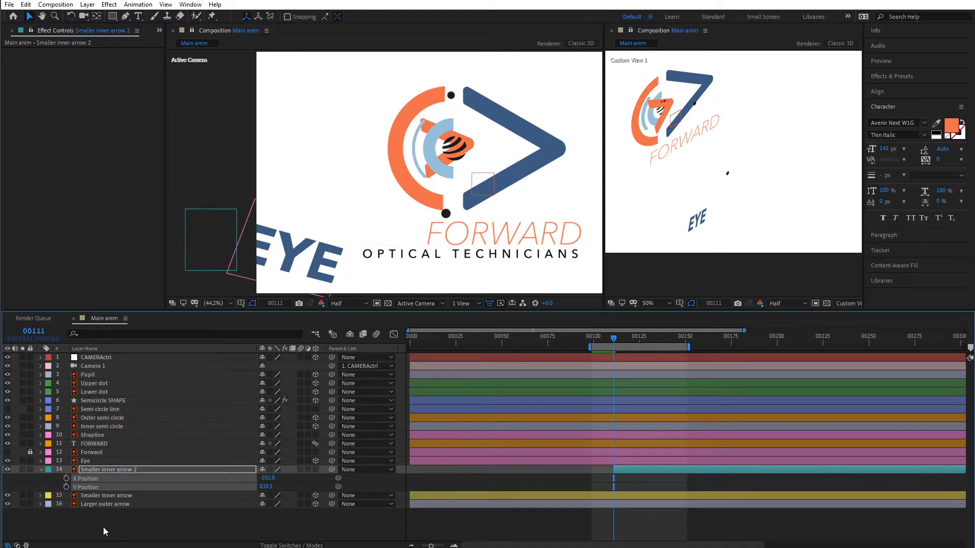
pyautogui.click(66, 479)
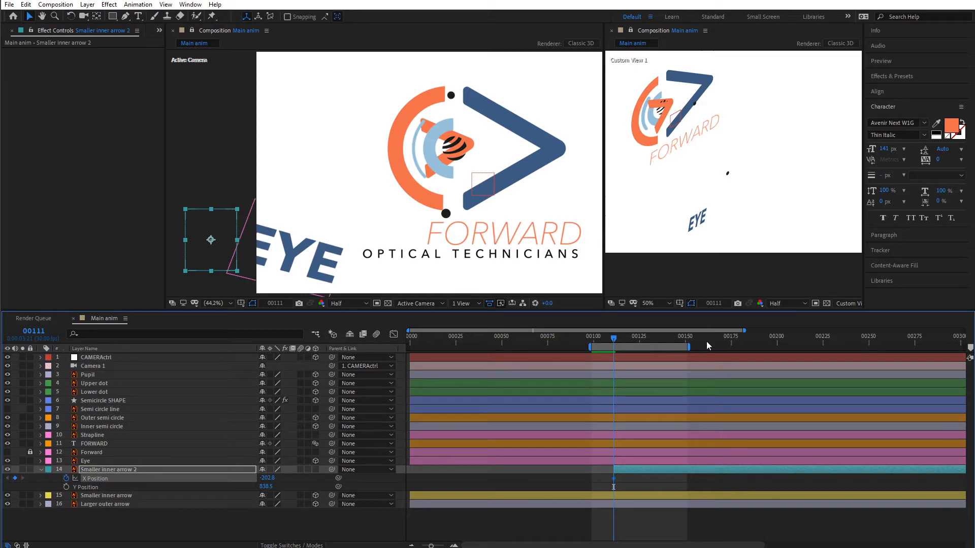
# At frame 143, move the duplicate arrow straight across past the canvas's far side, keyframing X Position at about 2081.
pyautogui.moveTo(626, 344); pyautogui.dragTo(660, 341)
pyautogui.press('space')
pyautogui.moveTo(498, 211); pyautogui.dragTo(403, 210)
pyautogui.moveTo(658, 344); pyautogui.dragTo(672, 337)
pyautogui.press('space')
pyautogui.moveTo(506, 230); pyautogui.dragTo(482, 228)
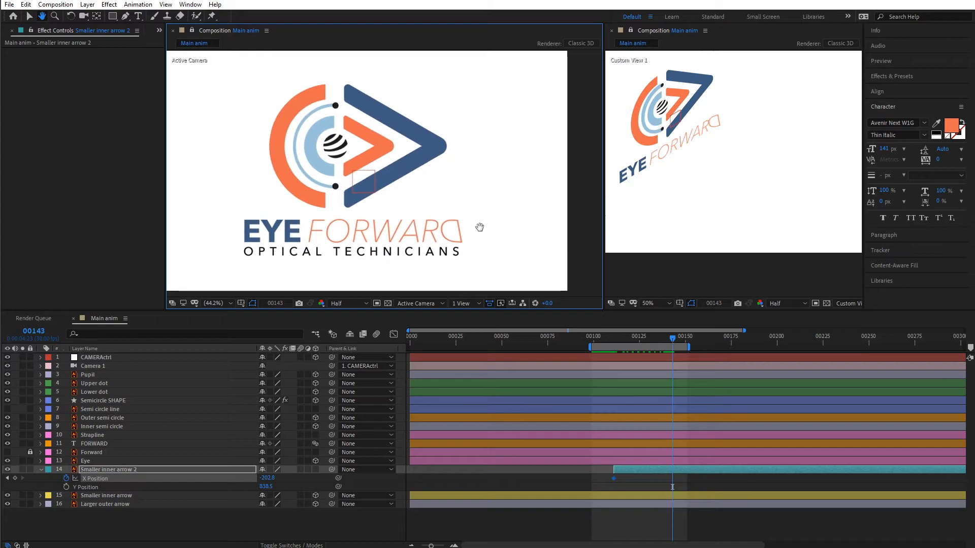
pyautogui.press(',')
pyautogui.press(',')
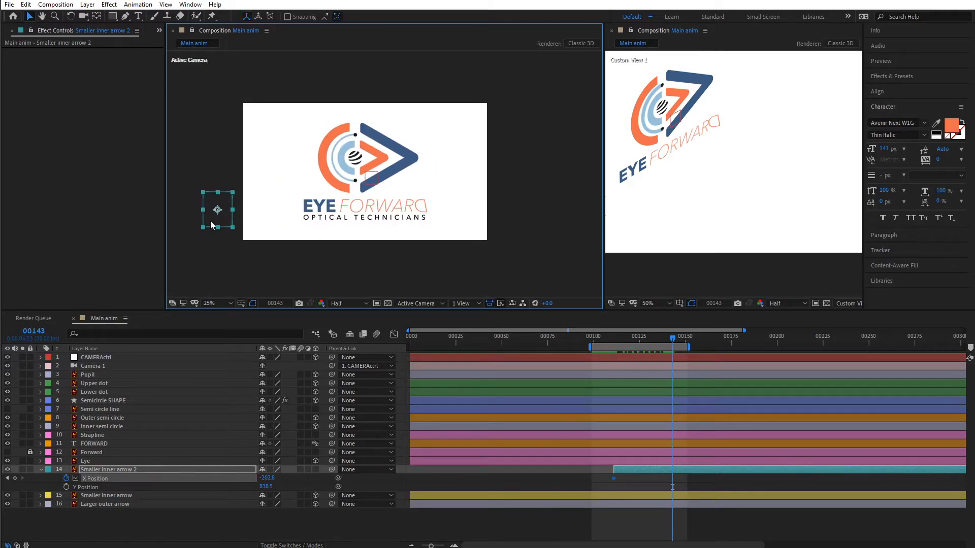
pyautogui.moveTo(212, 224); pyautogui.dragTo(520, 216)
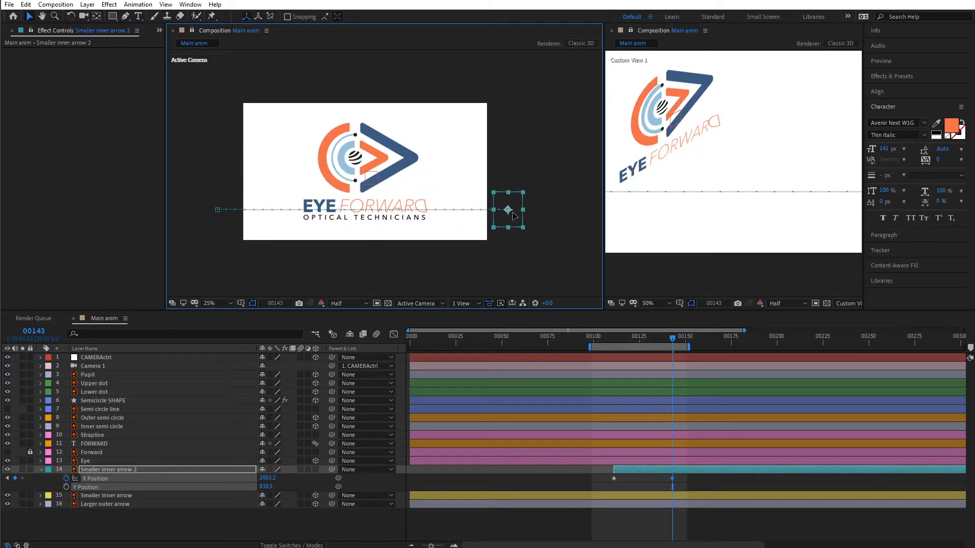
# Shift the Smaller inner arrow 2 layer and its keyframes earlier so the arrow's pass starts at about frame 103.
pyautogui.moveTo(594, 339); pyautogui.dragTo(652, 340)
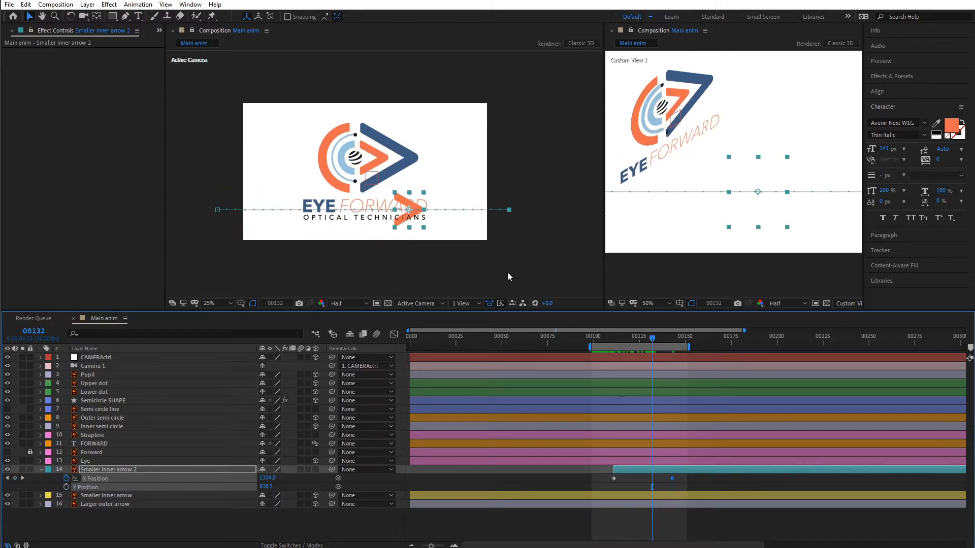
pyautogui.click(509, 270)
pyautogui.click(217, 303)
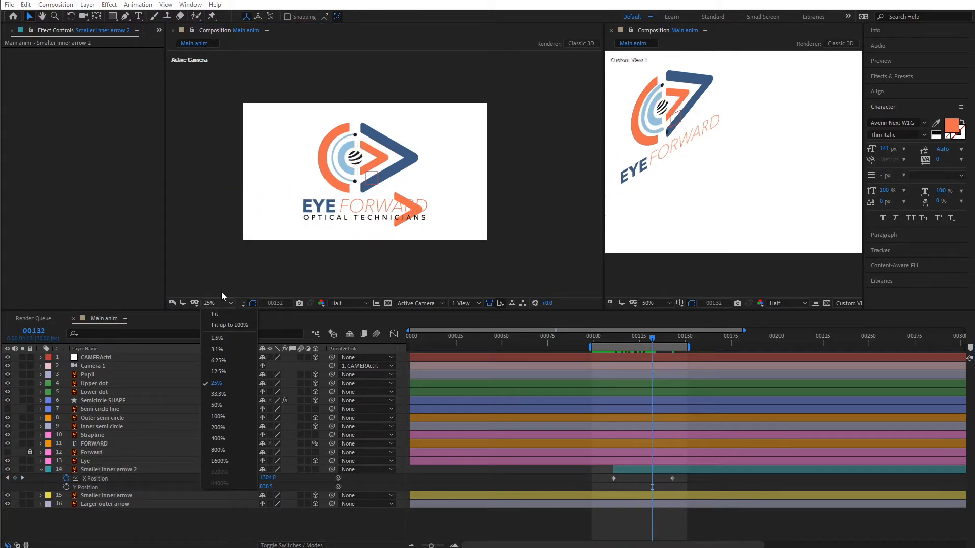
pyautogui.click(242, 321)
pyautogui.moveTo(599, 339); pyautogui.dragTo(634, 359)
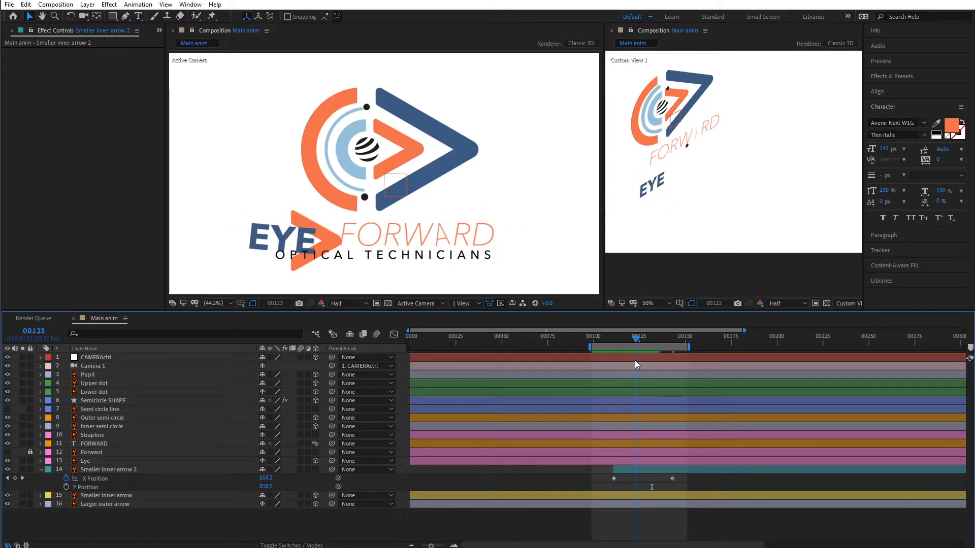
pyautogui.moveTo(648, 470)
pyautogui.mouseDown()
pyautogui.moveTo(635, 476)
pyautogui.moveTo(645, 473)
pyautogui.mouseUp()
pyautogui.moveTo(582, 337); pyautogui.dragTo(632, 350)
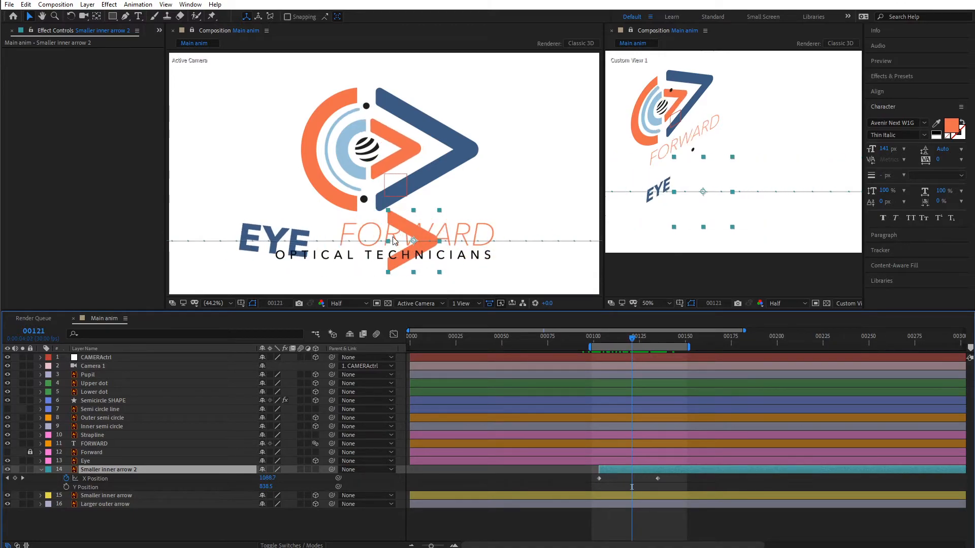
# Expand the FORWARD layer's text animator properties and go to frame 111, on the first End keyframe.
pyautogui.click(98, 445)
pyautogui.click(41, 444)
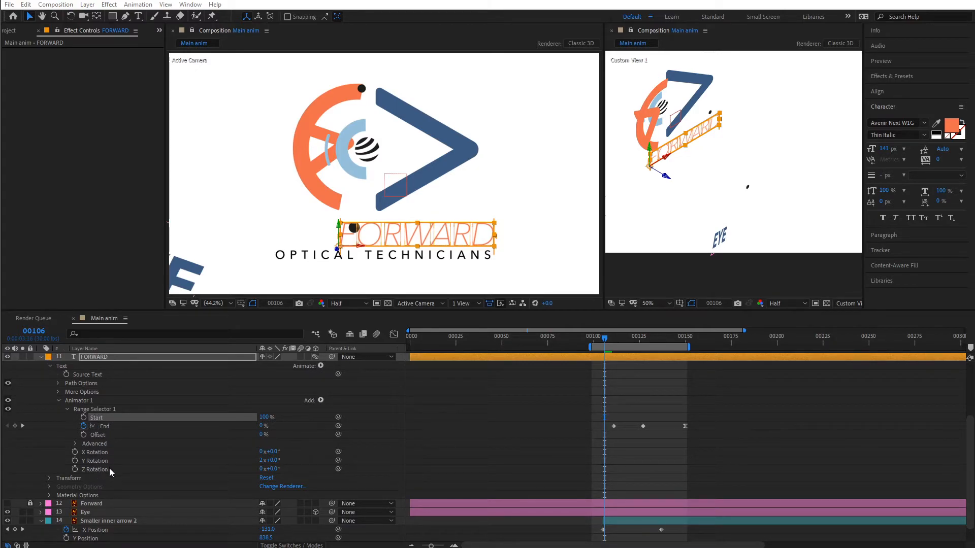
pyautogui.moveTo(607, 340)
pyautogui.mouseDown()
pyautogui.moveTo(657, 347)
pyautogui.moveTo(599, 355)
pyautogui.moveTo(626, 339)
pyautogui.moveTo(676, 340)
pyautogui.moveTo(602, 345)
pyautogui.moveTo(613, 345)
pyautogui.mouseUp()
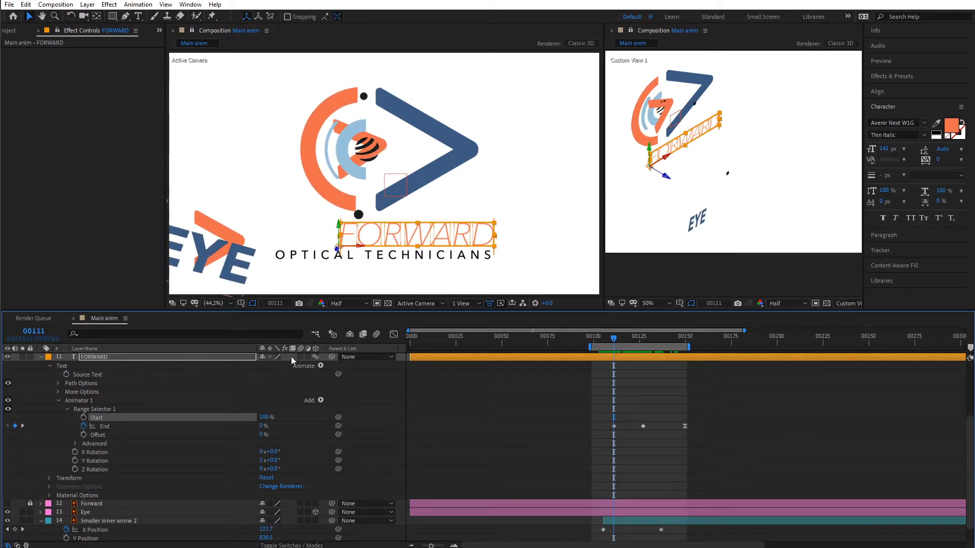
pyautogui.click(320, 365)
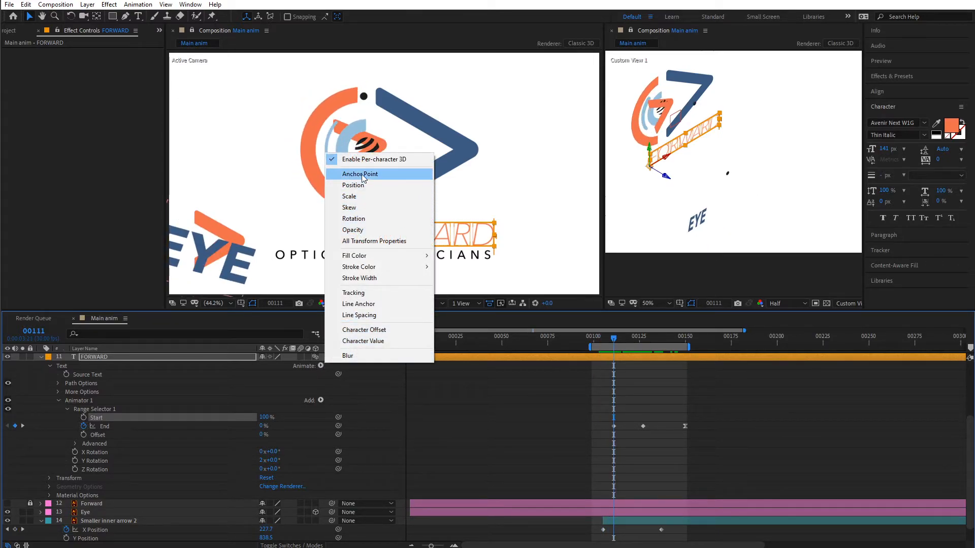
pyautogui.click(355, 230)
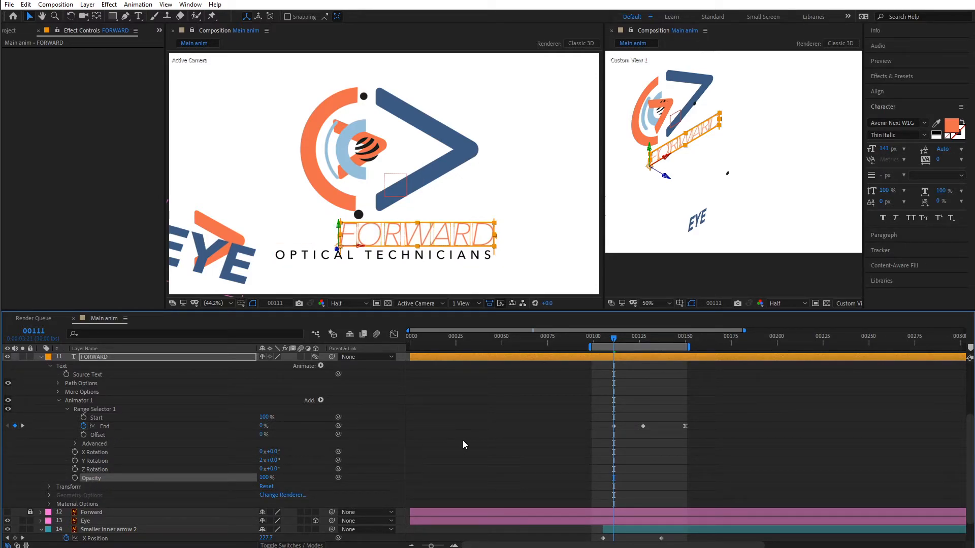
pyautogui.press('Delete')
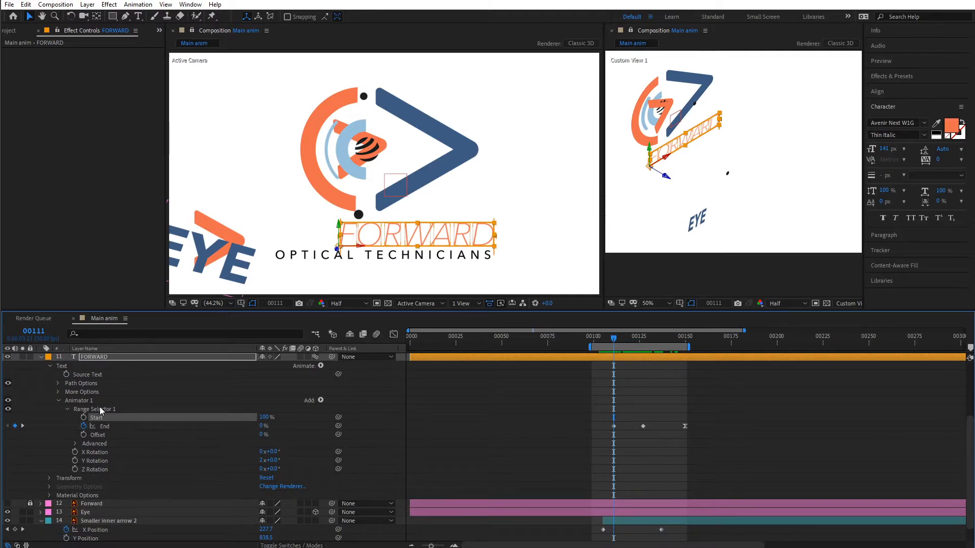
# Add a separate Opacity text animator to the FORWARD layer, expand its range selector, and set Opacity to 0%.
pyautogui.click(115, 357)
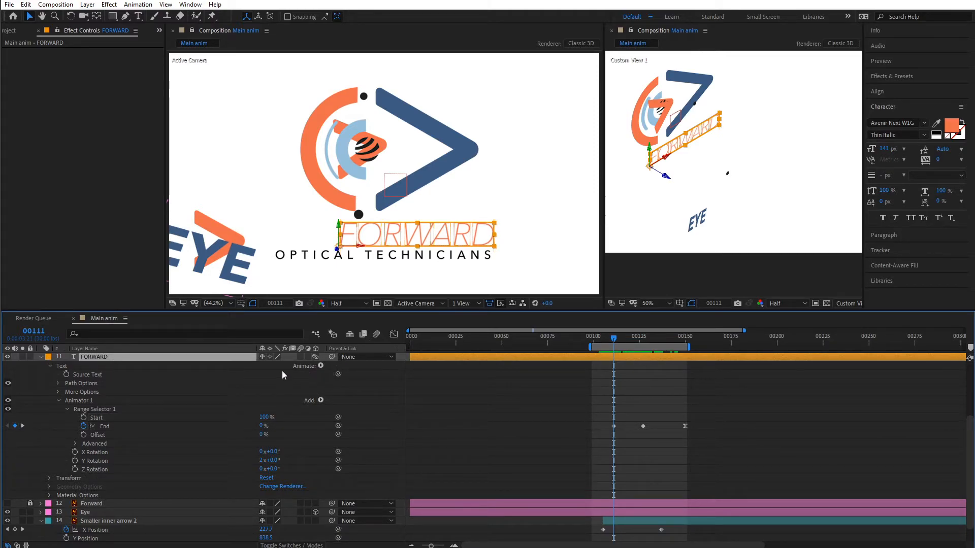
pyautogui.click(321, 366)
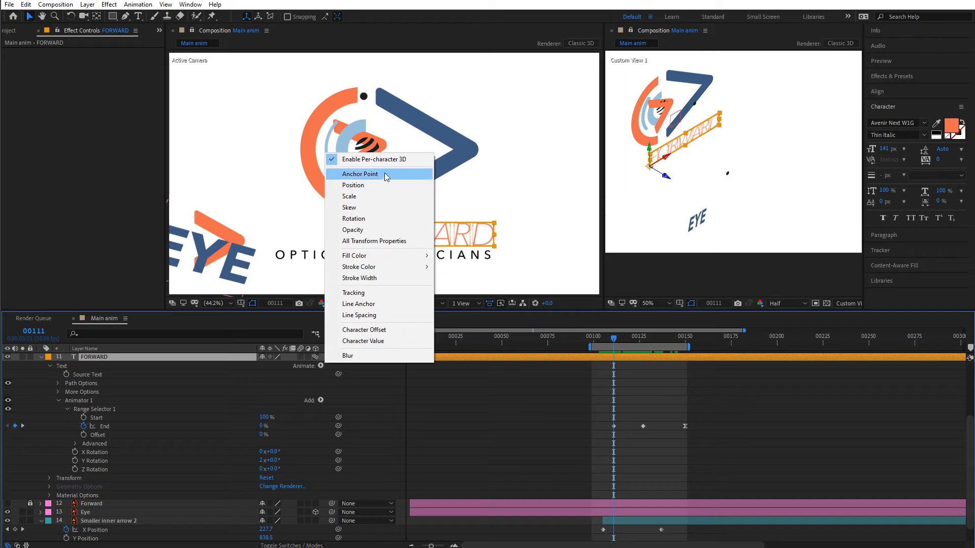
pyautogui.click(365, 231)
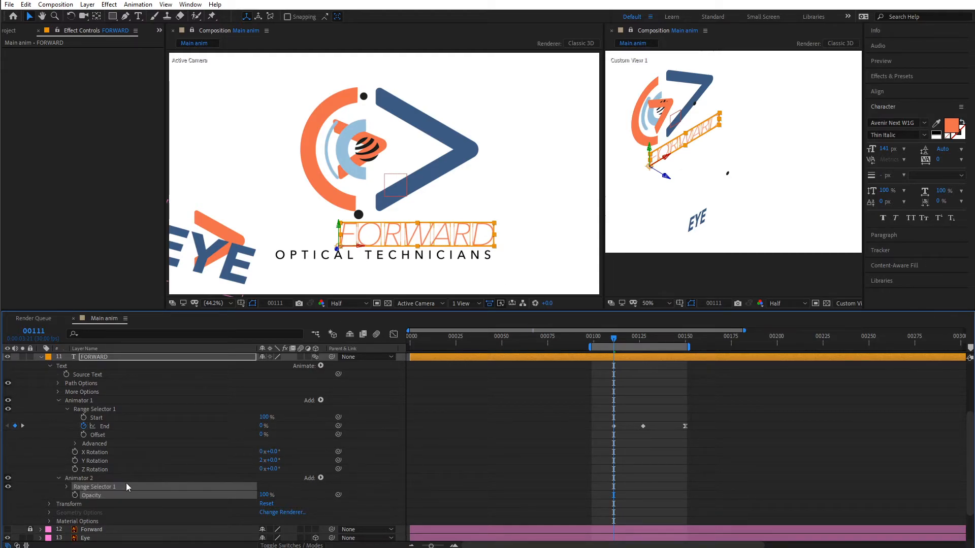
pyautogui.click(42, 493)
pyautogui.click(59, 479)
pyautogui.click(59, 479)
pyautogui.click(66, 486)
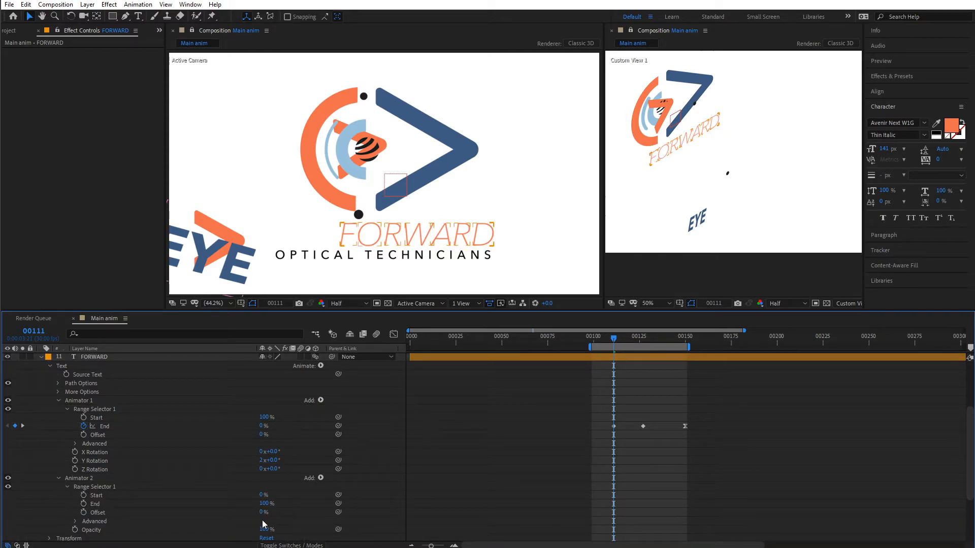
pyautogui.moveTo(263, 529); pyautogui.dragTo(185, 530)
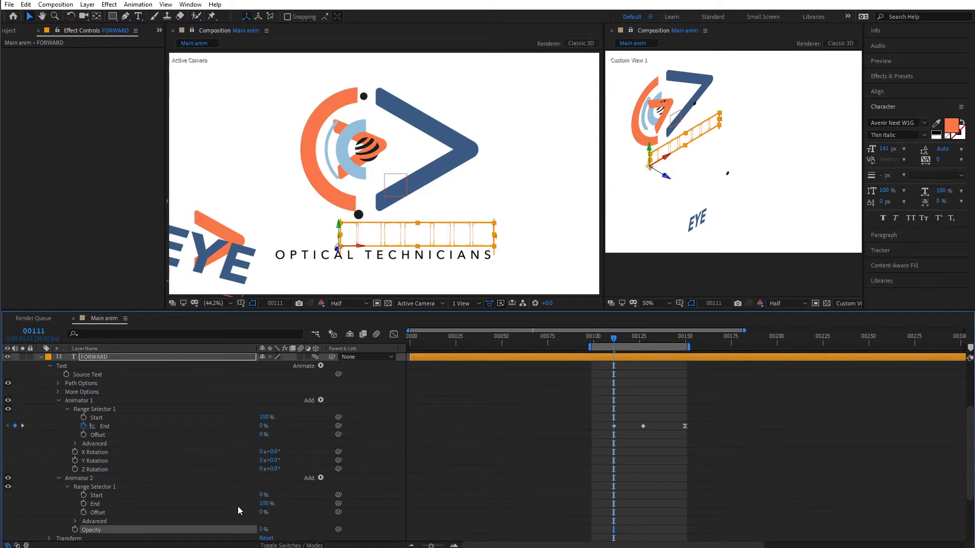
# Keyframe Animator 2's Range Selector Start from 0% at frame 111 to 100% at about frame 127, keeping End at 100%.
pyautogui.moveTo(263, 507)
pyautogui.mouseDown()
pyautogui.moveTo(221, 507)
pyautogui.moveTo(265, 513)
pyautogui.mouseUp()
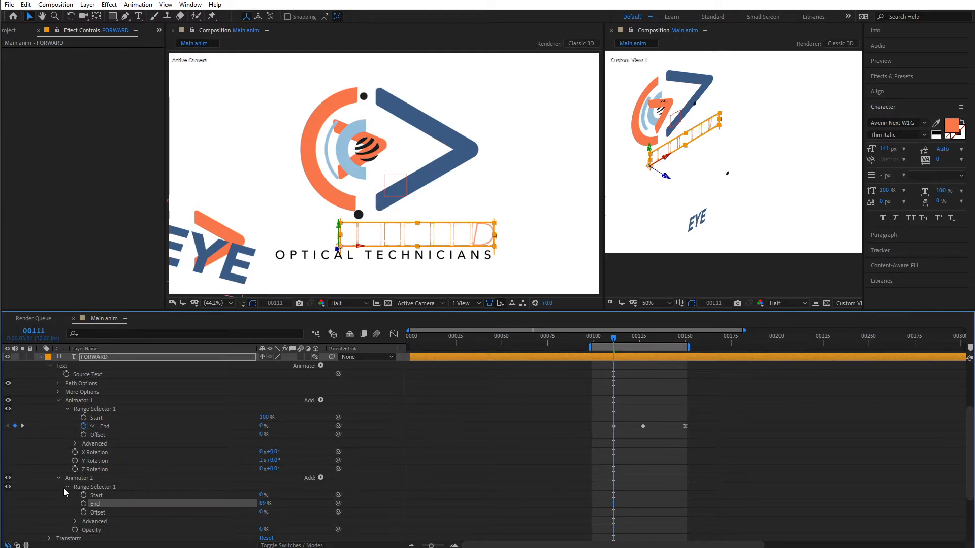
pyautogui.moveTo(257, 504)
pyautogui.mouseDown()
pyautogui.moveTo(300, 510)
pyautogui.moveTo(265, 495)
pyautogui.moveTo(287, 496)
pyautogui.moveTo(269, 499)
pyautogui.moveTo(292, 503)
pyautogui.moveTo(260, 501)
pyautogui.mouseUp()
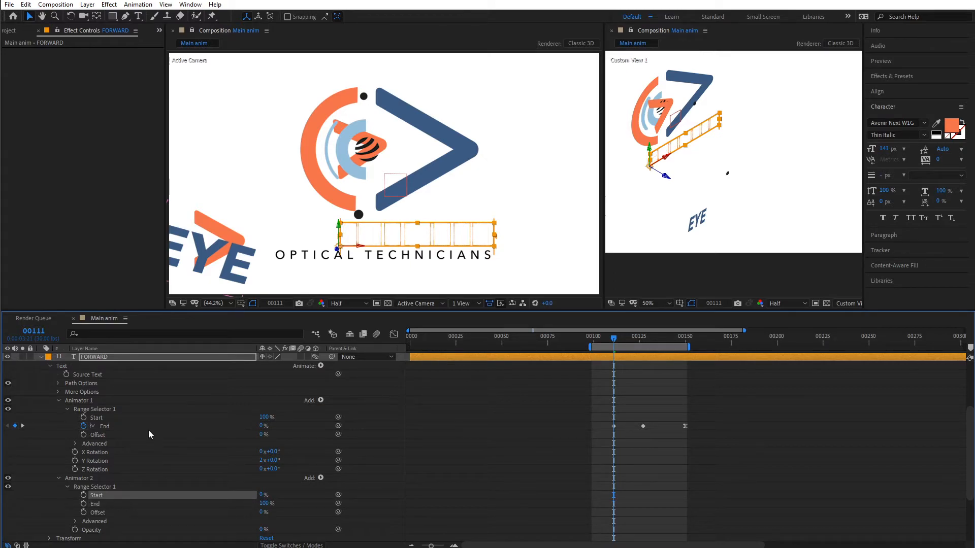
pyautogui.click(83, 495)
pyautogui.moveTo(615, 339); pyautogui.dragTo(683, 347)
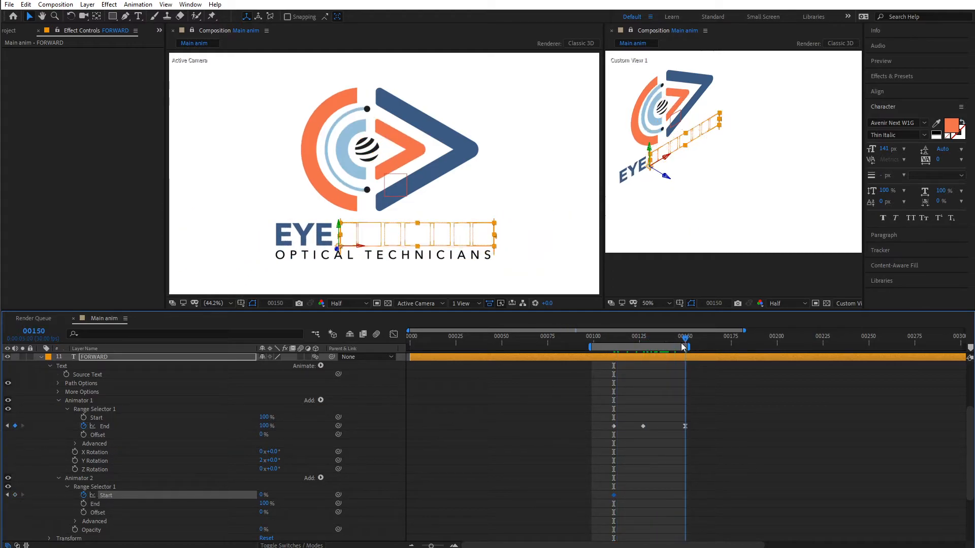
pyautogui.moveTo(273, 495); pyautogui.dragTo(329, 494)
pyautogui.moveTo(603, 339); pyautogui.dragTo(644, 346)
pyautogui.click(700, 474)
pyautogui.moveTo(686, 495); pyautogui.dragTo(642, 496)
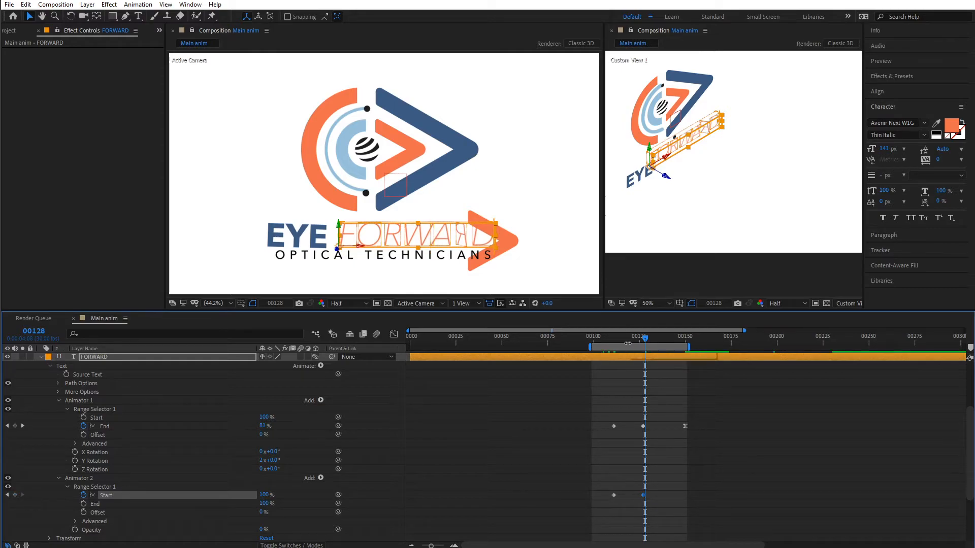
# Move the first keyframes of Animator 1's End and Animator 2's Start to about frame 107 and preview the text reveal.
pyautogui.click(622, 337)
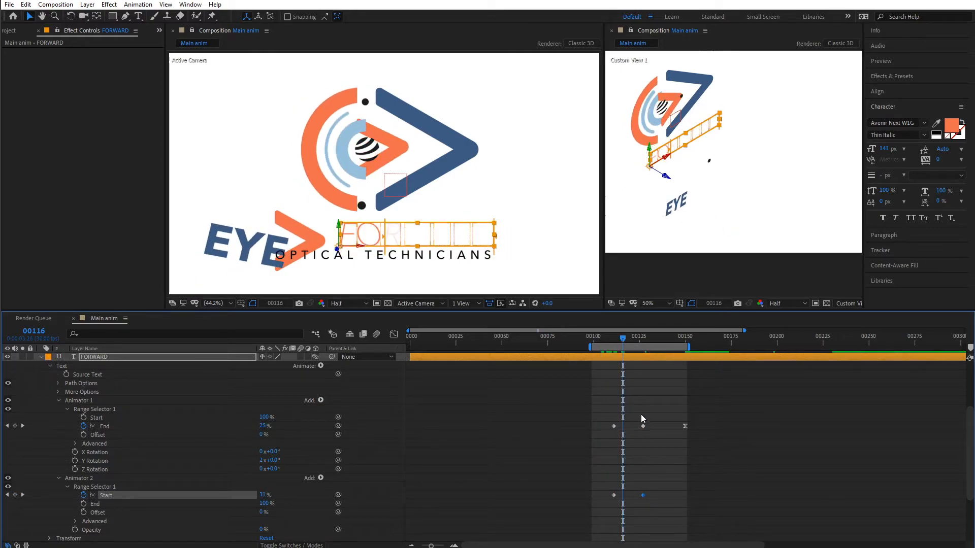
pyautogui.moveTo(635, 339); pyautogui.dragTo(642, 339)
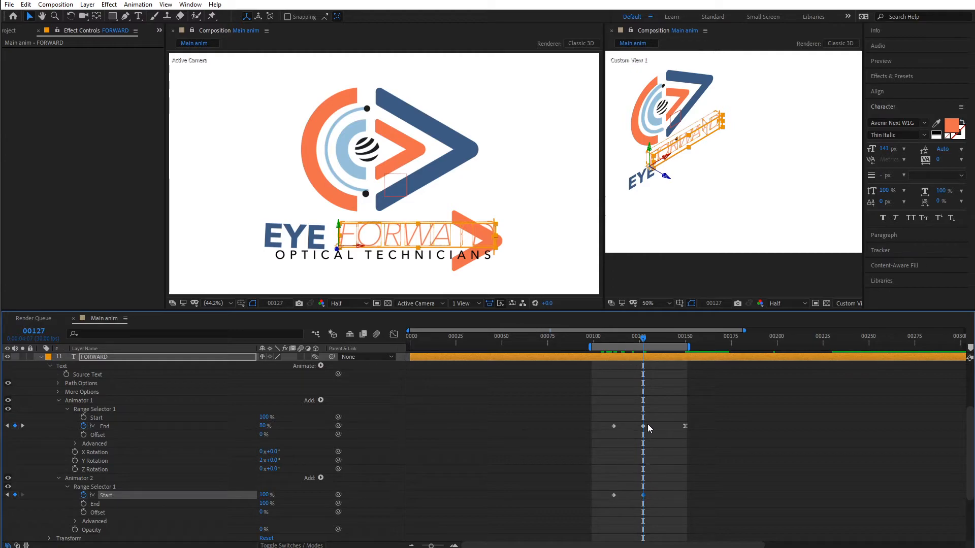
pyautogui.moveTo(643, 340)
pyautogui.mouseDown()
pyautogui.moveTo(654, 338)
pyautogui.moveTo(608, 338)
pyautogui.moveTo(656, 343)
pyautogui.mouseUp()
pyautogui.press('space')
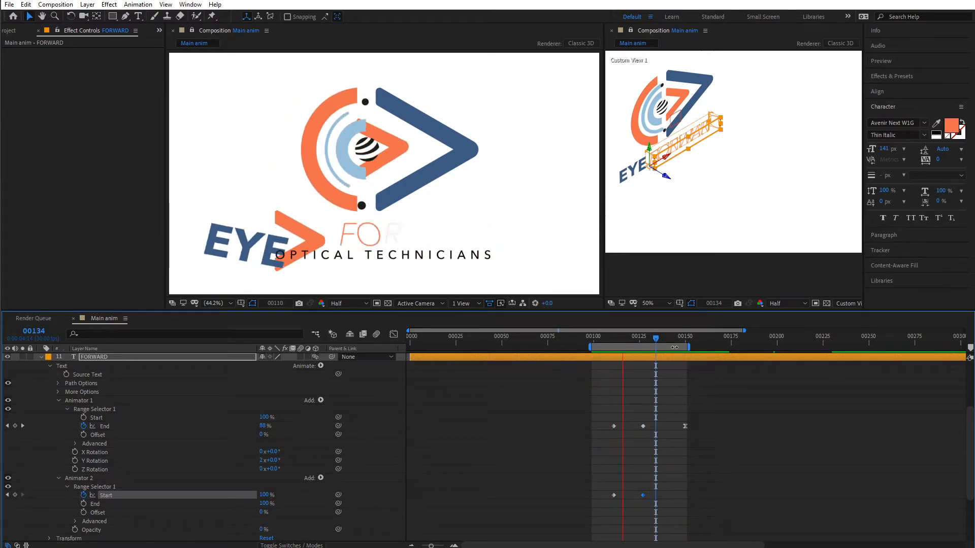
pyautogui.press('space')
pyautogui.moveTo(606, 424)
pyautogui.mouseDown()
pyautogui.moveTo(624, 500)
pyautogui.moveTo(606, 495)
pyautogui.mouseUp()
pyautogui.press('space')
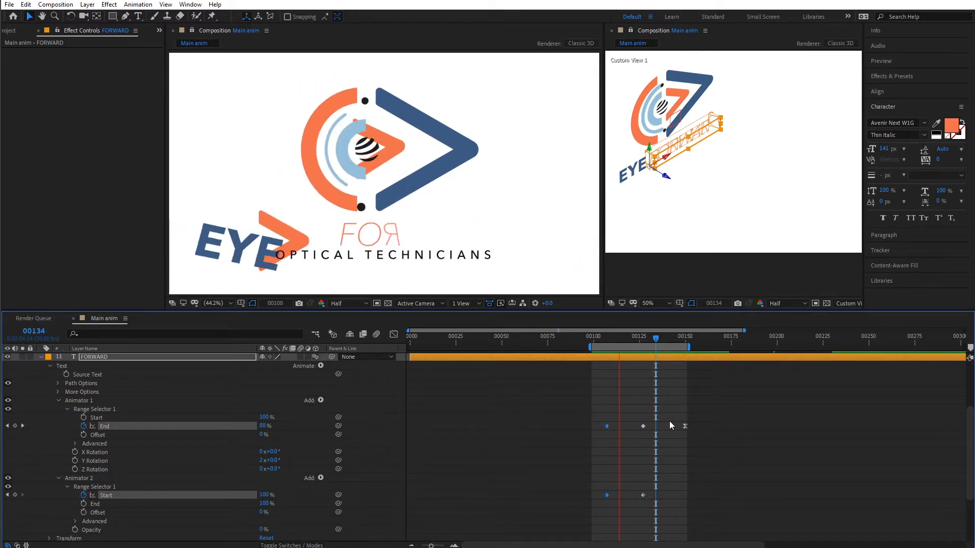
# Shift all of the FORWARD layer's Animator 1 End and Animator 2 Start keyframes 10 frames later.
pyautogui.press('space')
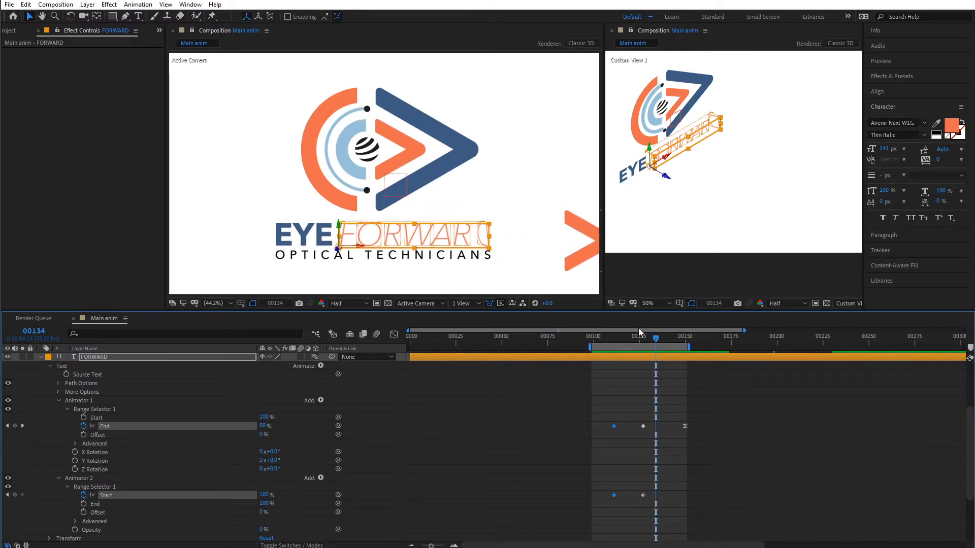
pyautogui.moveTo(648, 342)
pyautogui.mouseDown()
pyautogui.moveTo(614, 338)
pyautogui.moveTo(656, 337)
pyautogui.moveTo(633, 336)
pyautogui.mouseUp()
pyautogui.press('space')
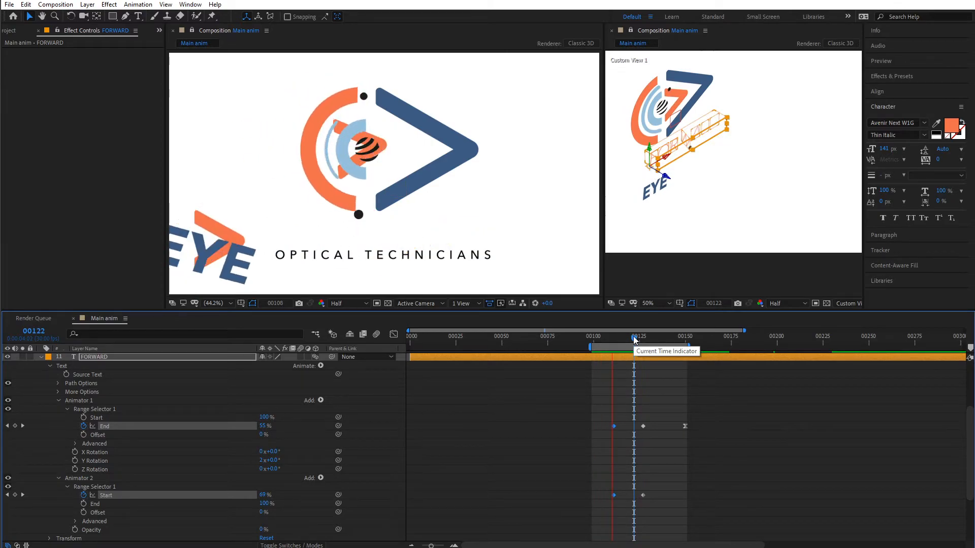
pyautogui.press('space')
pyautogui.moveTo(600, 414); pyautogui.dragTo(709, 514)
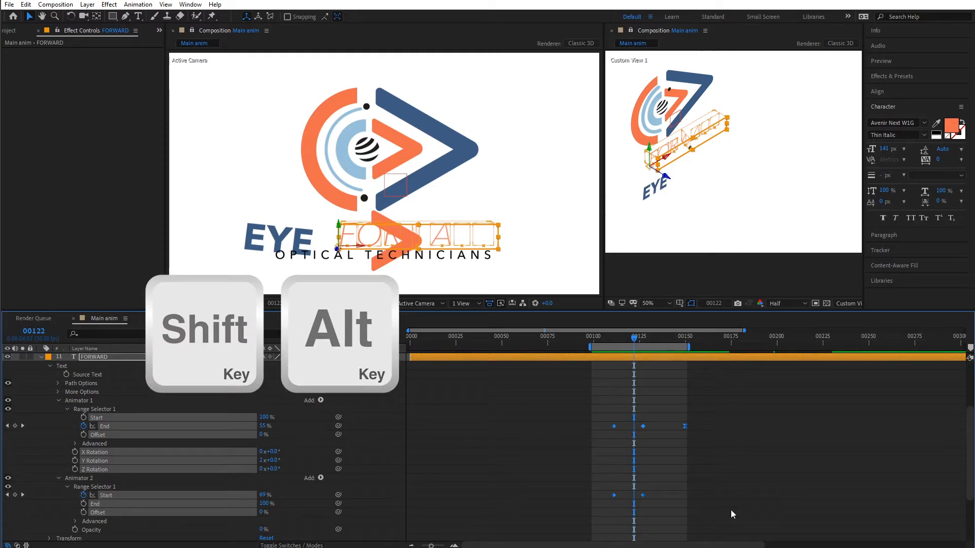
pyautogui.hotkey('alt', 'shift', 'Right')
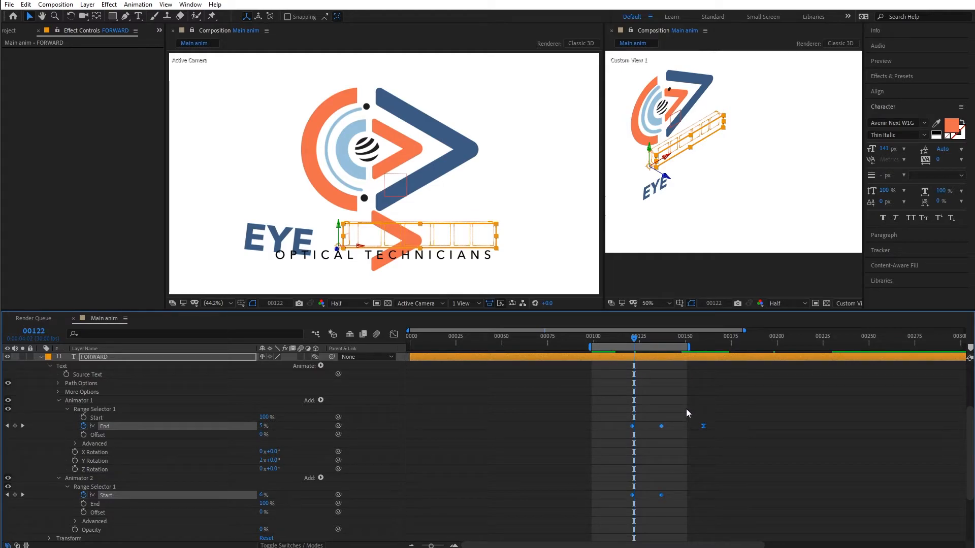
# Extend the work area's end to about frame 170 and preview the arrow sweep with the FORWARD reveal.
pyautogui.moveTo(607, 340)
pyautogui.mouseDown()
pyautogui.moveTo(649, 345)
pyautogui.moveTo(599, 344)
pyautogui.mouseUp()
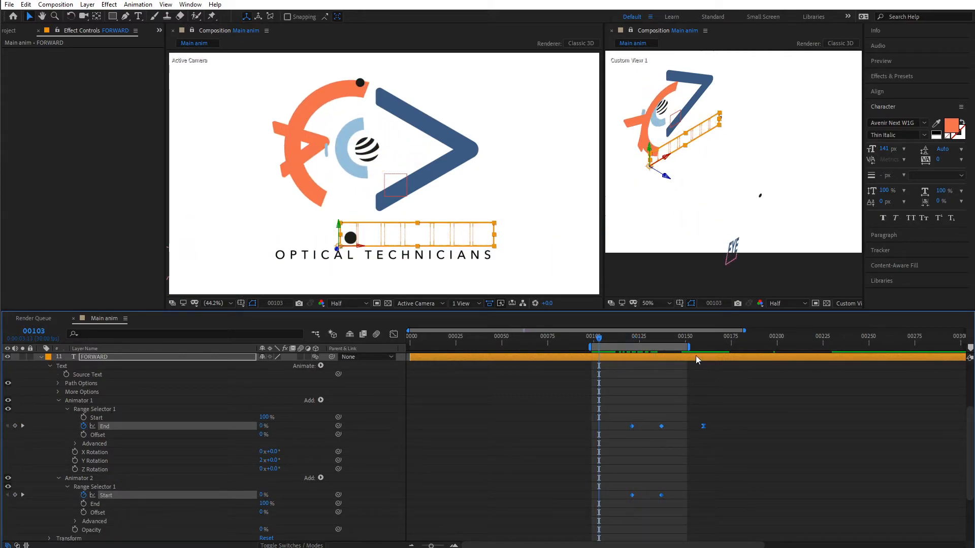
pyautogui.moveTo(692, 346); pyautogui.dragTo(721, 348)
pyautogui.press('space')
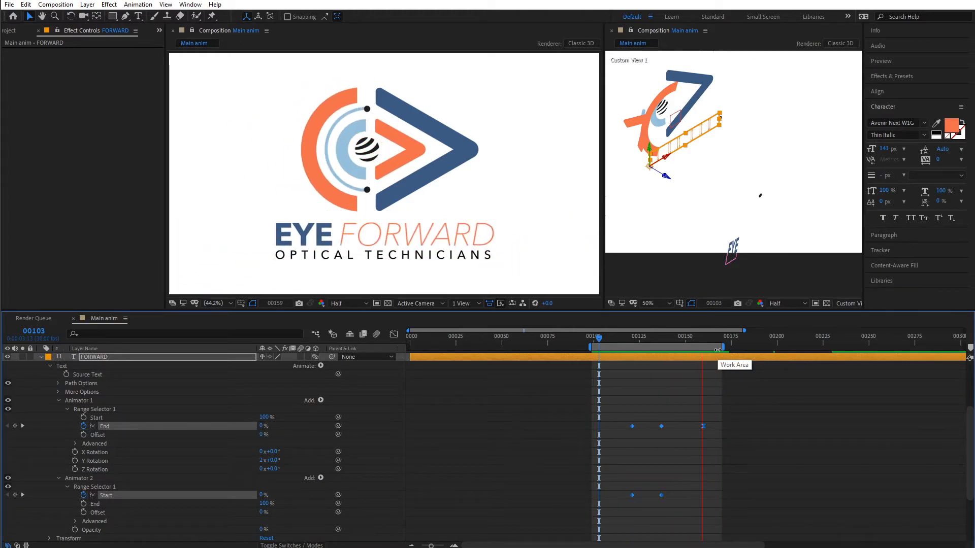
pyautogui.press('space')
pyautogui.moveTo(600, 339); pyautogui.dragTo(633, 343)
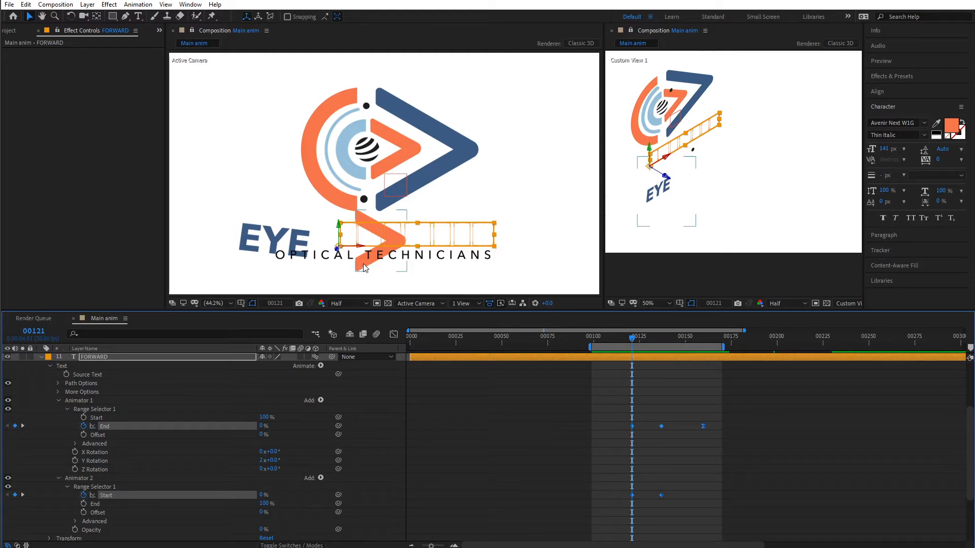
# Collapse the FORWARD layer's properties, enable motion blur for Smaller inner arrow 2 and the composition, and preview the sweep.
pyautogui.click(364, 269)
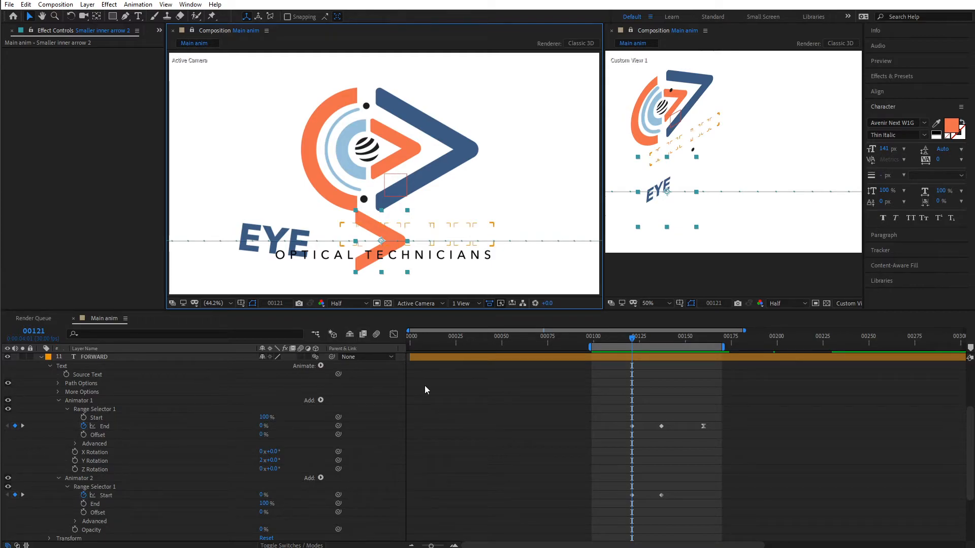
pyautogui.click(41, 357)
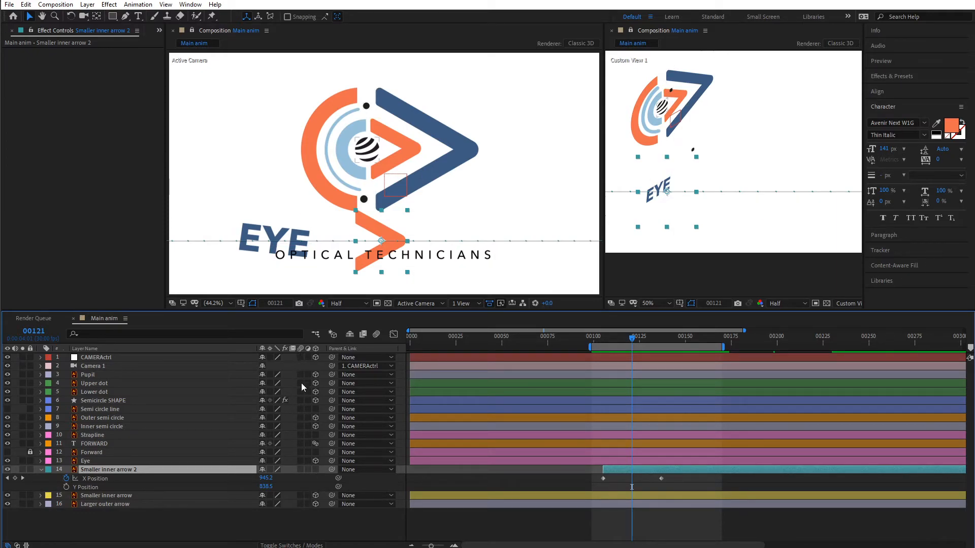
pyautogui.click(300, 470)
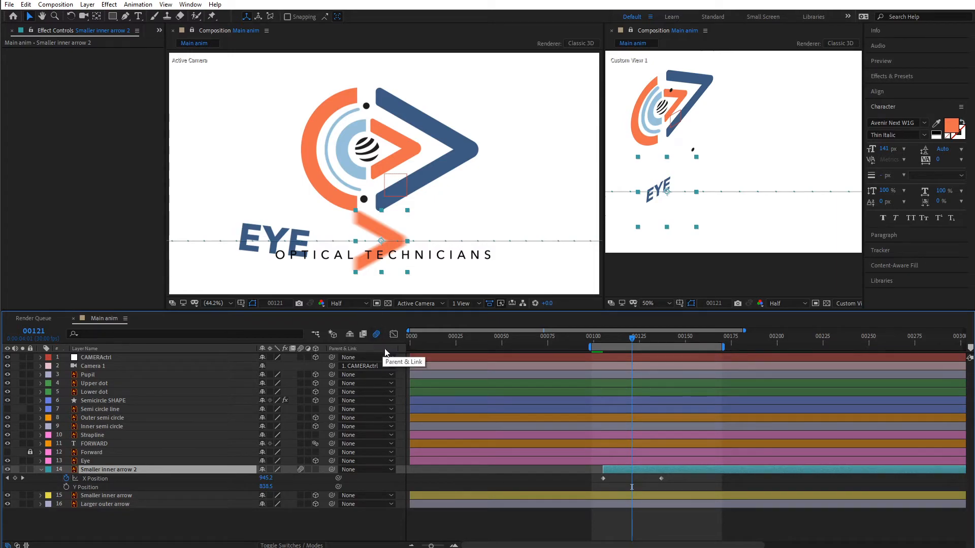
pyautogui.moveTo(598, 344); pyautogui.dragTo(626, 346)
pyautogui.press('space')
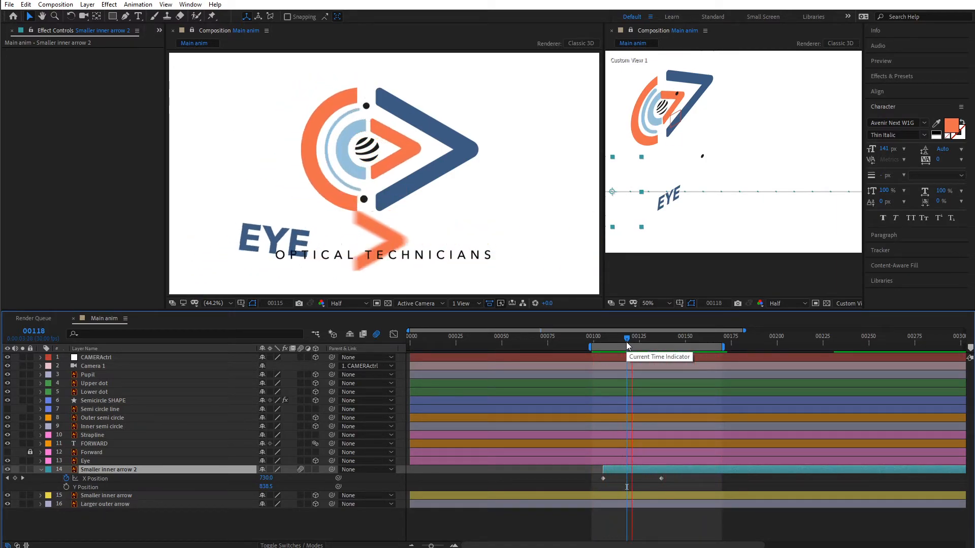
pyautogui.press('space')
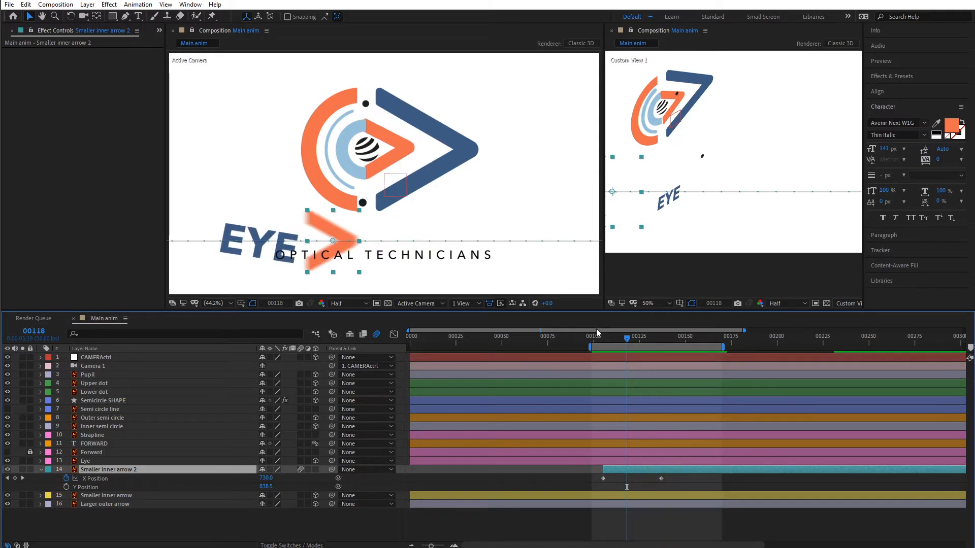
# Move the Strapline layer so that it starts at frame 131.
pyautogui.click(426, 258)
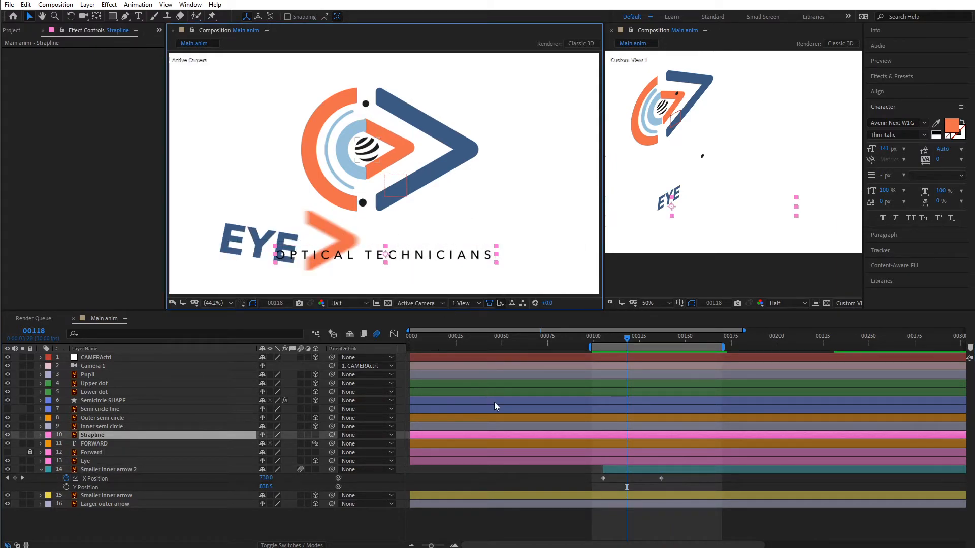
pyautogui.moveTo(593, 340); pyautogui.dragTo(651, 342)
pyautogui.moveTo(477, 436); pyautogui.dragTo(554, 440)
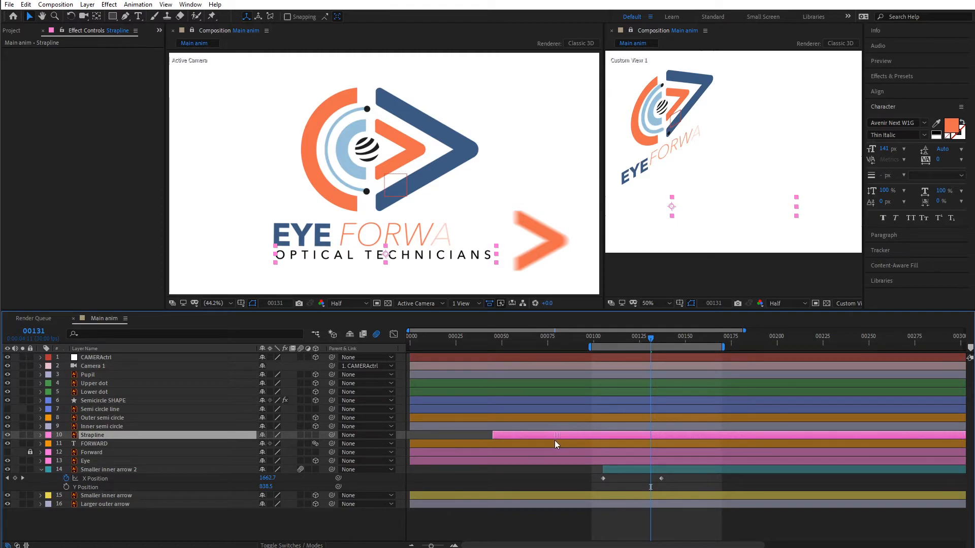
pyautogui.press('[')
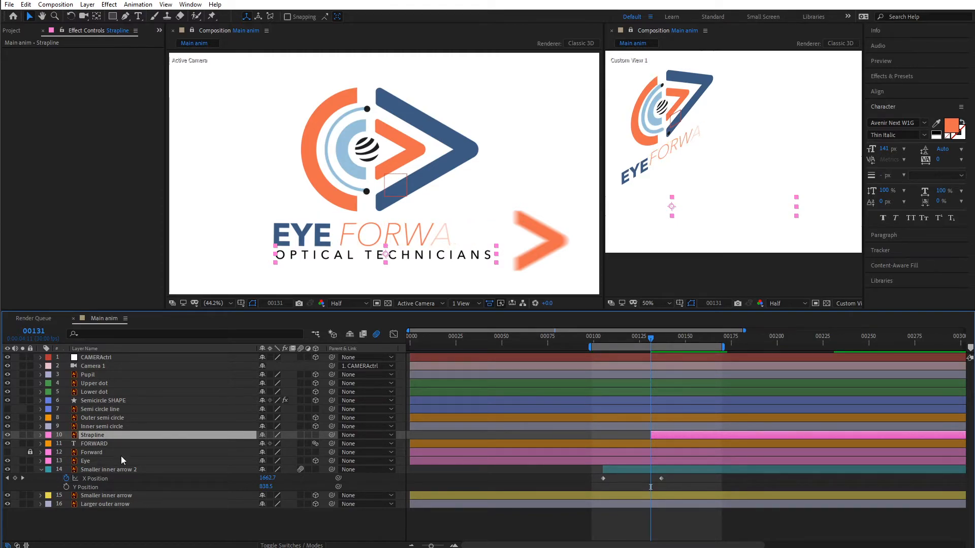
# Keyframe the Strapline layer's Opacity from 0% at frame 131 to 100% at about frame 137.
pyautogui.press('t')
pyautogui.click(66, 444)
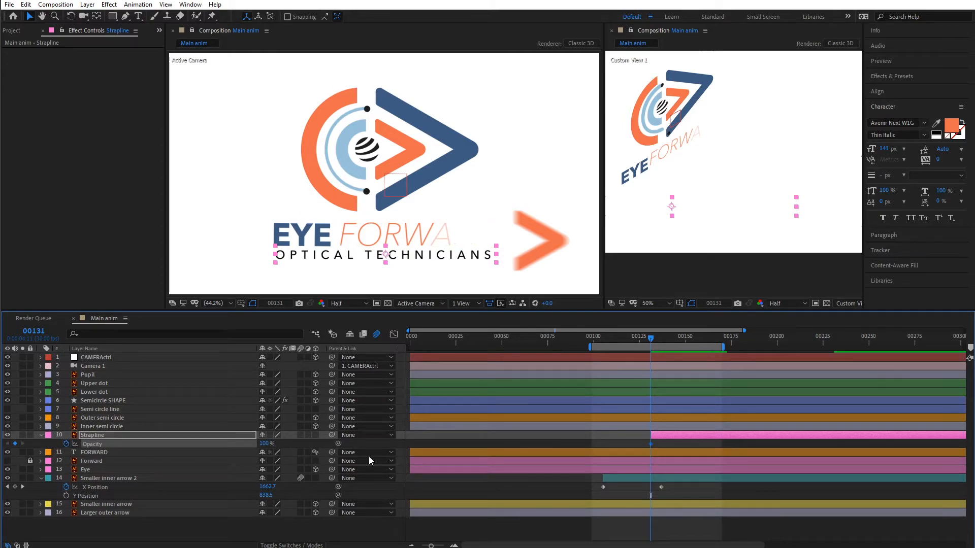
pyautogui.moveTo(651, 444); pyautogui.dragTo(662, 444)
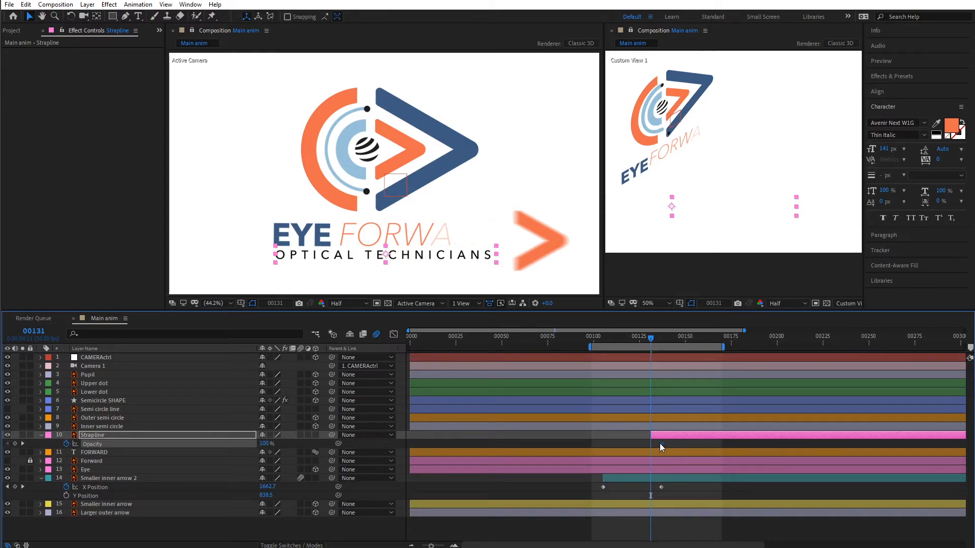
pyautogui.moveTo(264, 444); pyautogui.dragTo(94, 443)
pyautogui.press('space')
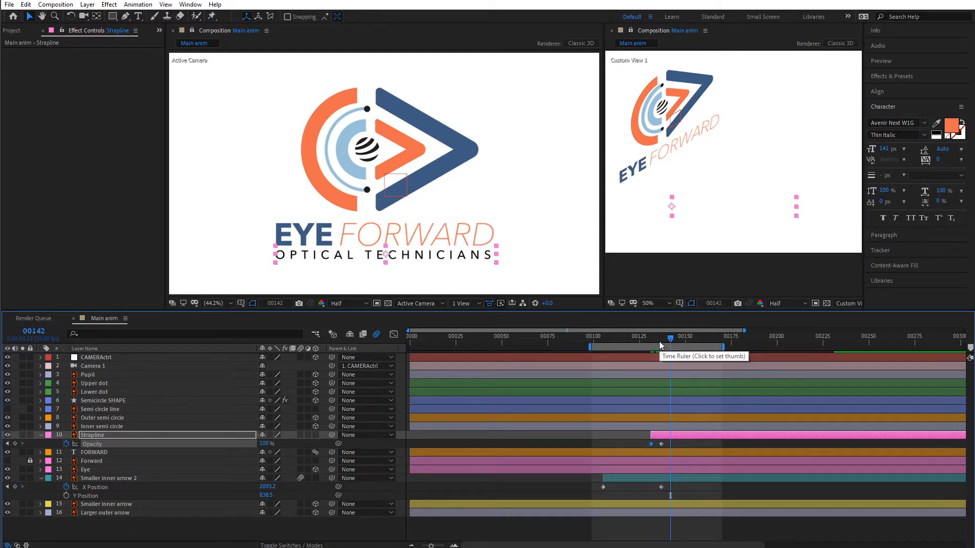
# Keyframe the Strapline's Position from about 841.3, 896.4 at frame 131 to 964.3, 896.4 at frame 142, and ease the last keyframe.
pyautogui.hotkey('shift', 'p')
pyautogui.hotkey('alt', 'shift', 'p')
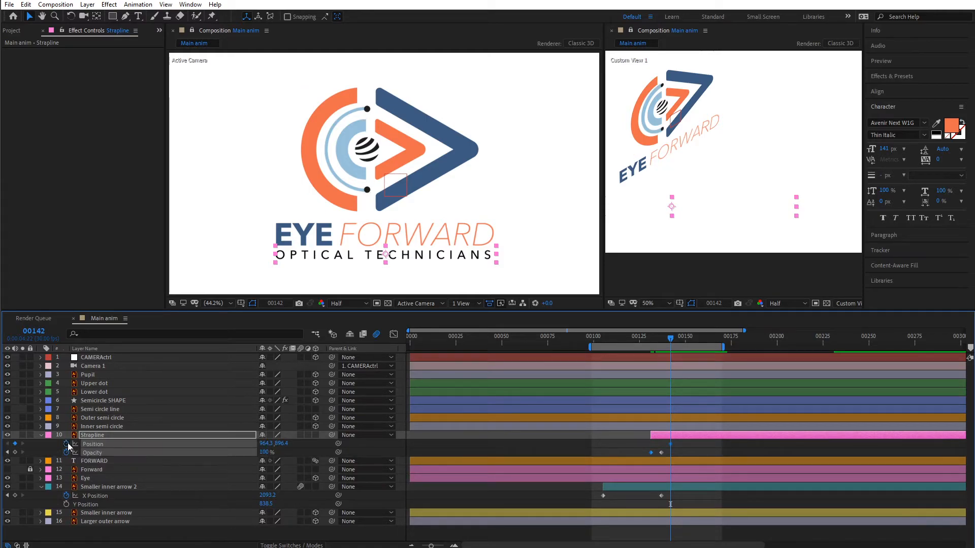
pyautogui.moveTo(670, 338); pyautogui.dragTo(651, 343)
pyautogui.moveTo(264, 443); pyautogui.dragTo(203, 444)
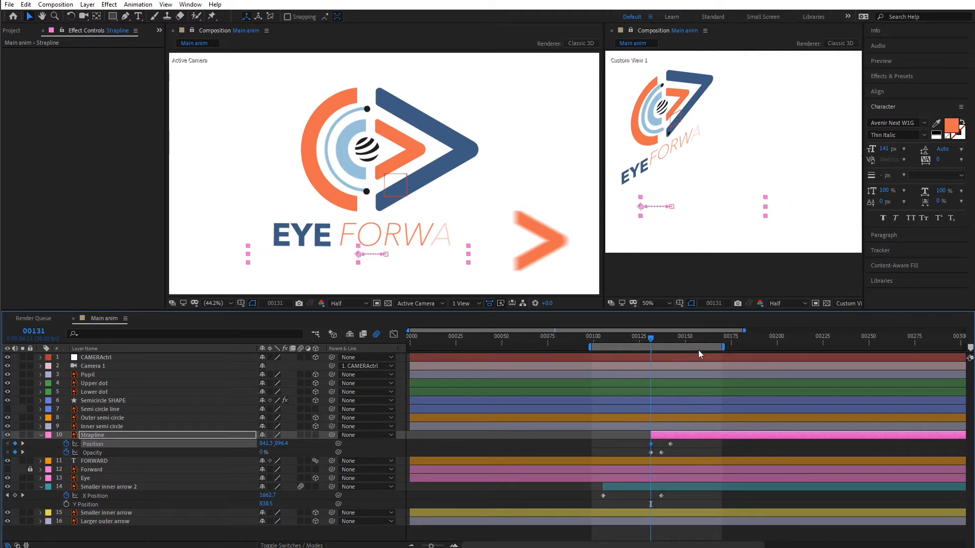
pyautogui.moveTo(653, 338); pyautogui.dragTo(674, 343)
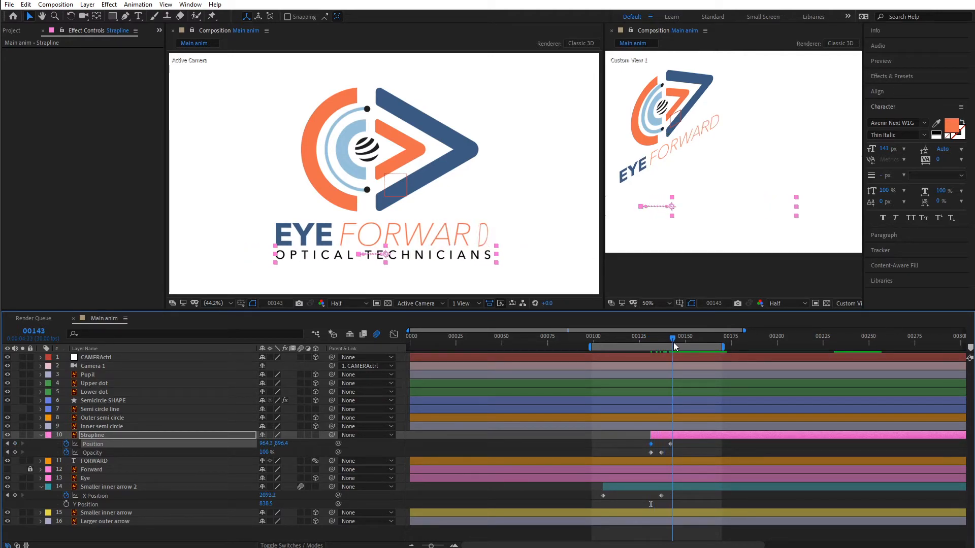
pyautogui.click(670, 444)
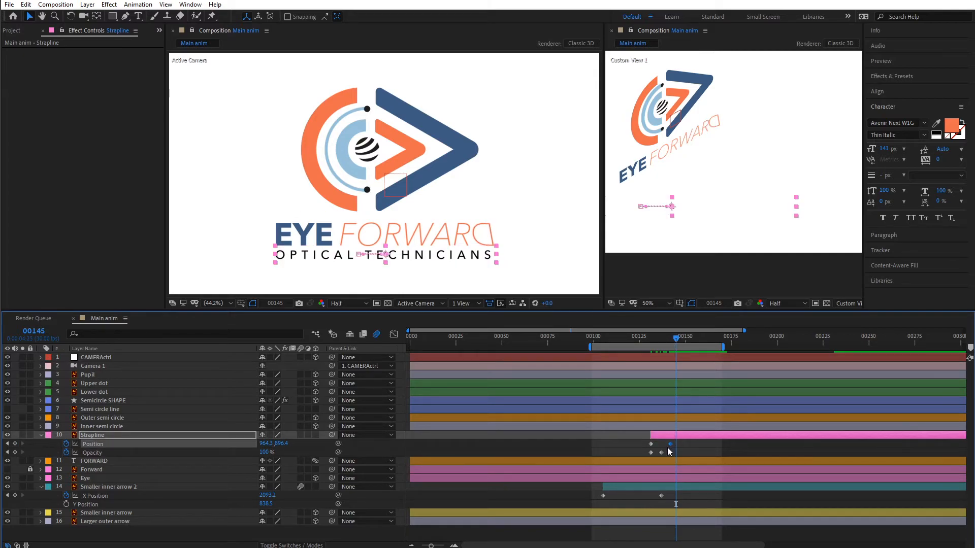
pyautogui.moveTo(644, 335); pyautogui.dragTo(654, 340)
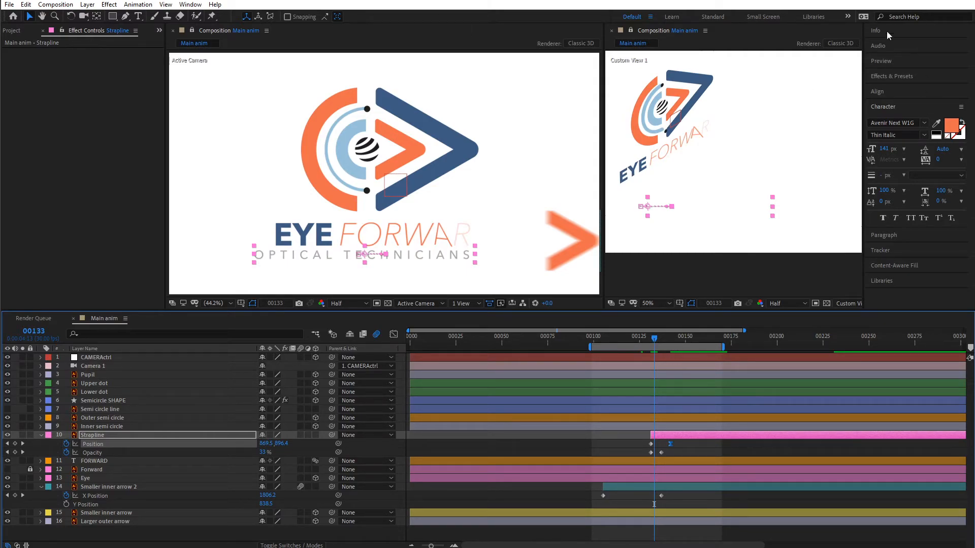
# Find the Fast Box Blur effect by searching for "fast b" and apply it to the Strapline layer.
pyautogui.click(896, 76)
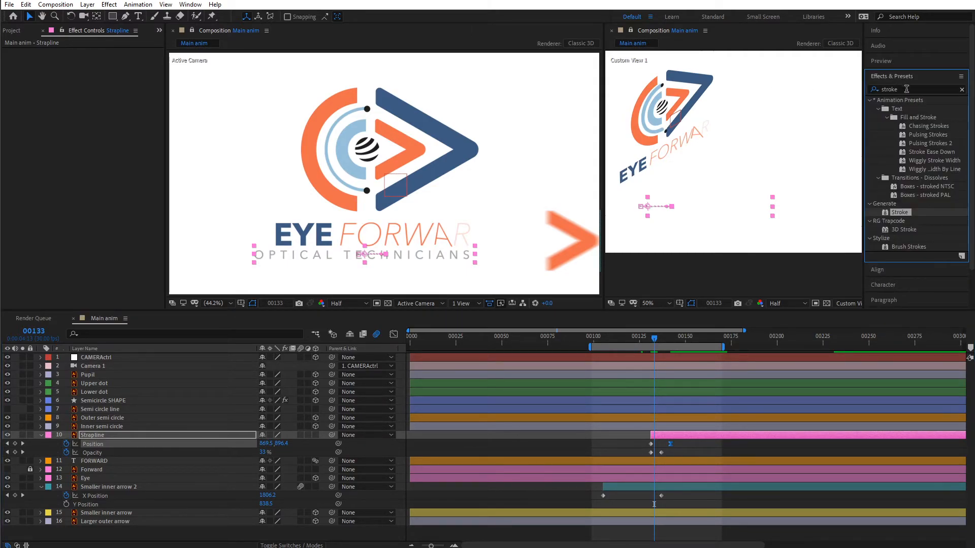
pyautogui.doubleClick(906, 89)
pyautogui.write('fast b')
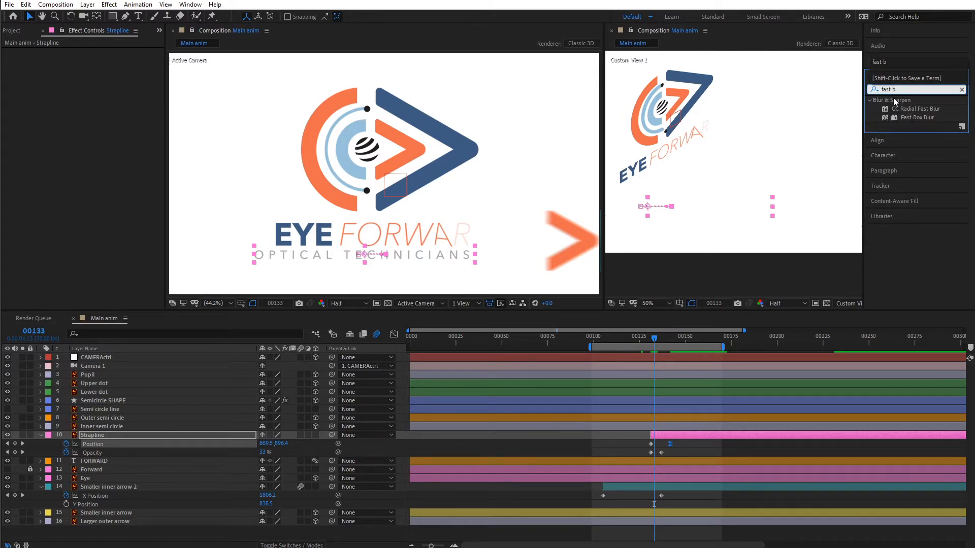
pyautogui.moveTo(913, 118); pyautogui.dragTo(692, 433)
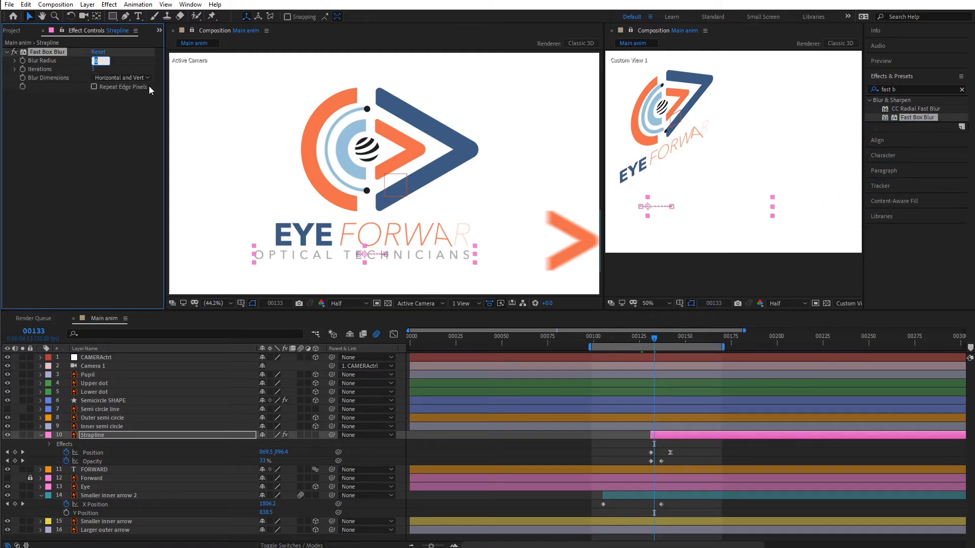
# Set the Strapline's Fast Box Blur to Horizontal with a Blur Radius of 70, keyframed at frame 131.
pyautogui.write('43')
pyautogui.press('Return')
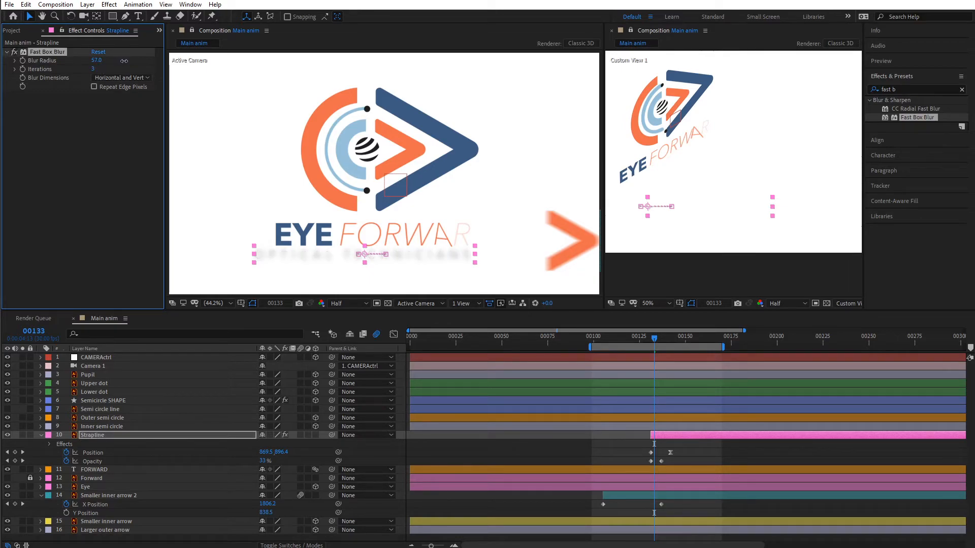
pyautogui.moveTo(119, 61)
pyautogui.mouseDown()
pyautogui.moveTo(113, 81)
pyautogui.moveTo(107, 60)
pyautogui.mouseUp()
pyautogui.click(114, 78)
pyautogui.click(122, 99)
pyautogui.click(98, 60)
pyautogui.moveTo(654, 341); pyautogui.dragTo(652, 340)
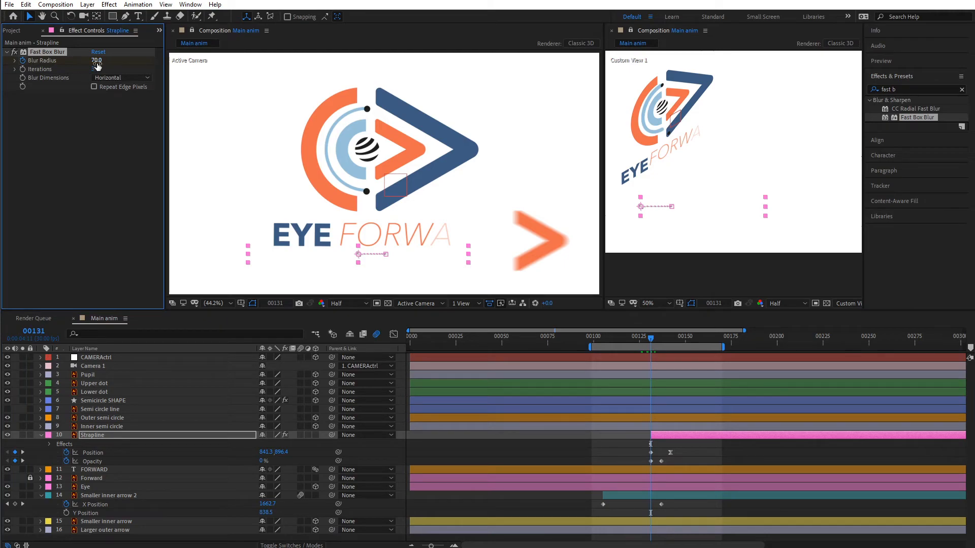
# Keyframe the Strapline's Blur Radius to 0 at frame 149 and preview the animation.
pyautogui.moveTo(657, 342); pyautogui.dragTo(684, 344)
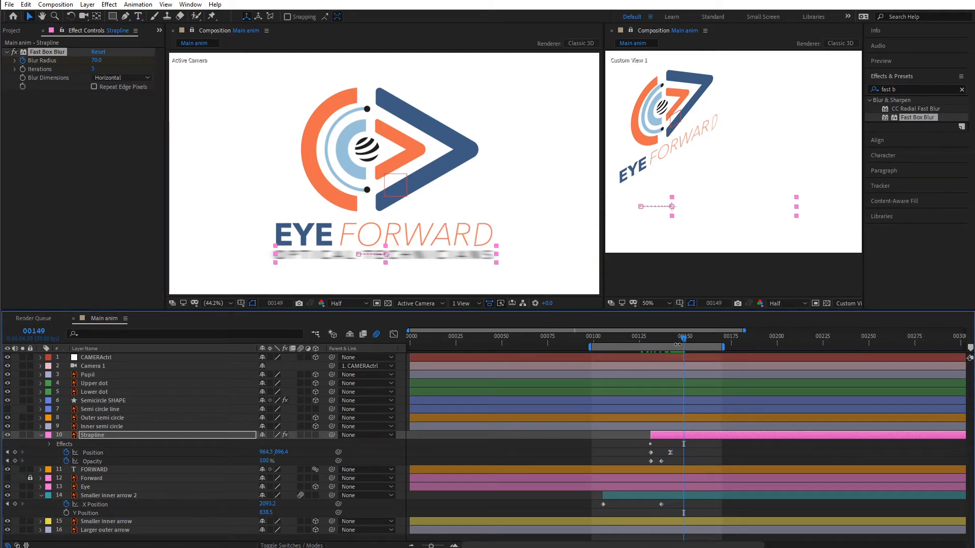
pyautogui.click(96, 60)
pyautogui.write('0')
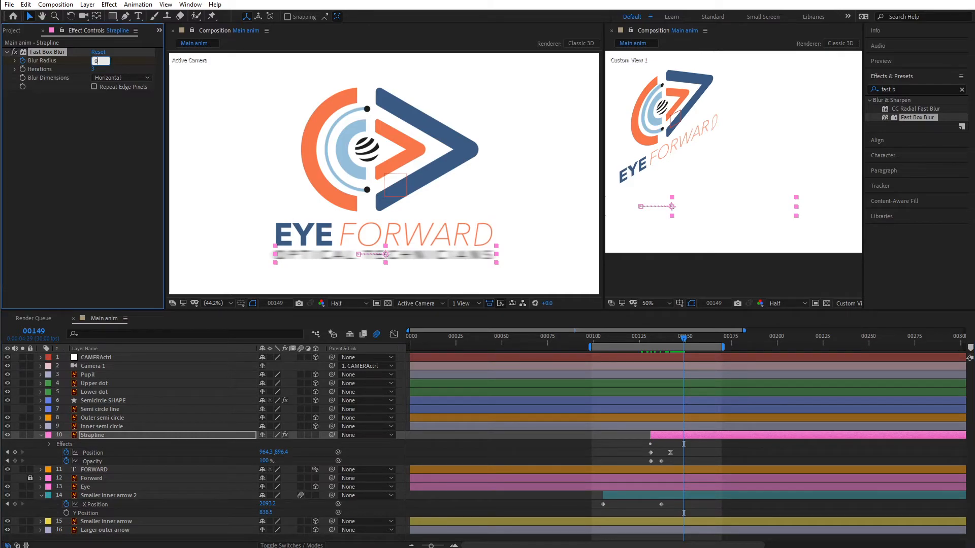
pyautogui.press('space')
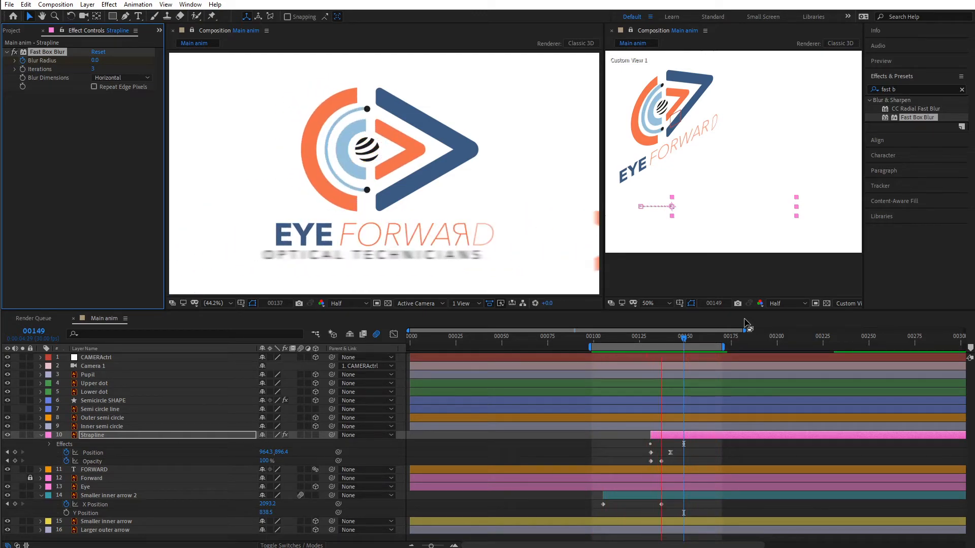
pyautogui.press('space')
# Move the Strapline's last Position keyframe to frame 149 and add an overshoot keyframe with X about 972.6 at frame 142.
pyautogui.moveTo(647, 338); pyautogui.dragTo(672, 341)
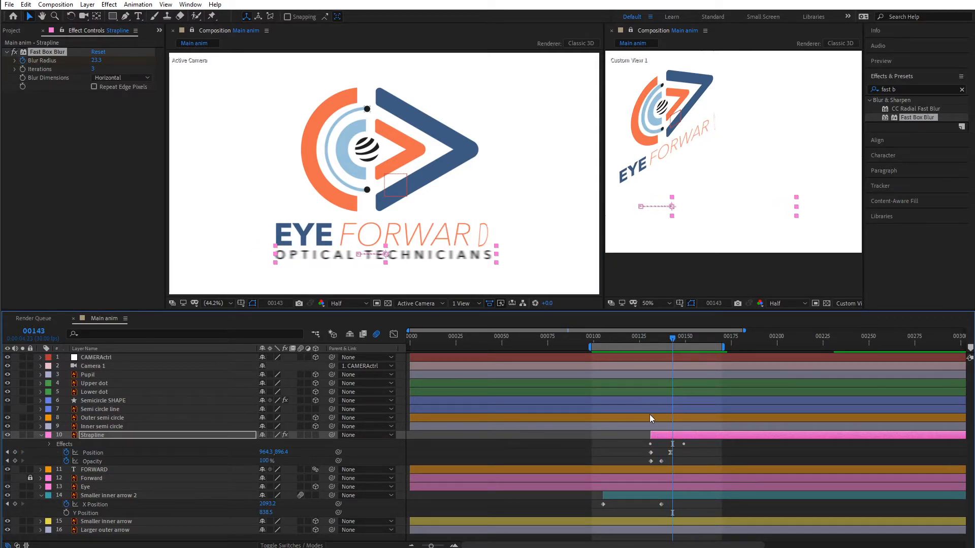
pyautogui.moveTo(409, 331); pyautogui.dragTo(527, 337)
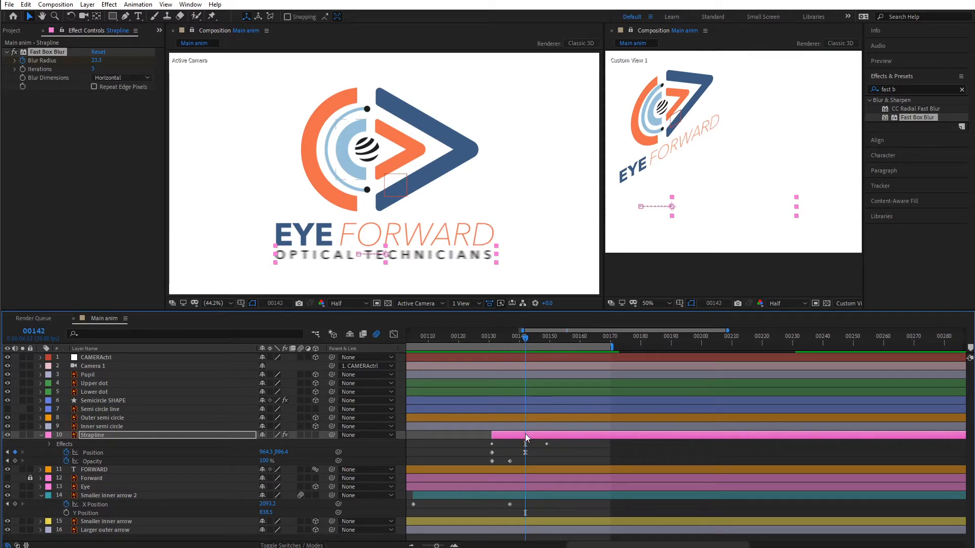
pyautogui.moveTo(527, 453); pyautogui.dragTo(550, 454)
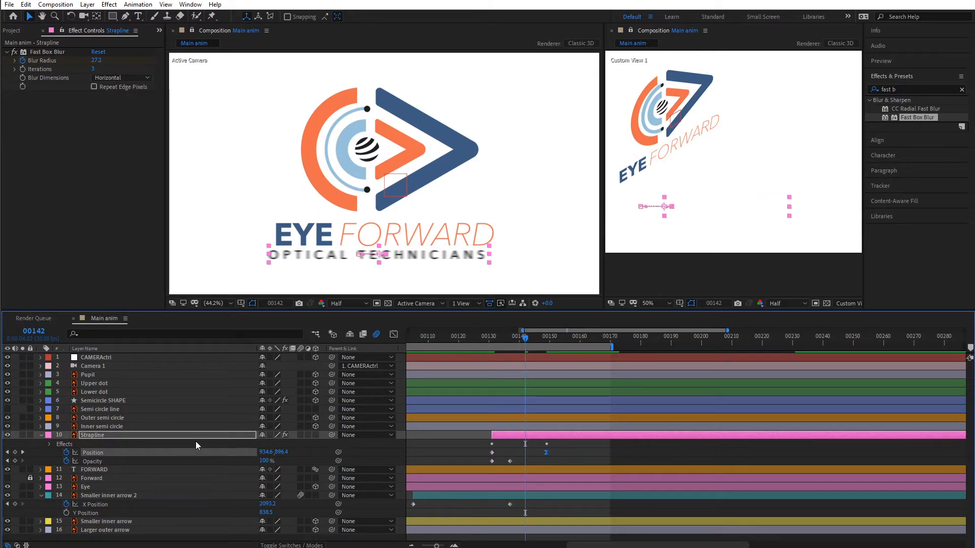
pyautogui.moveTo(268, 452); pyautogui.dragTo(285, 452)
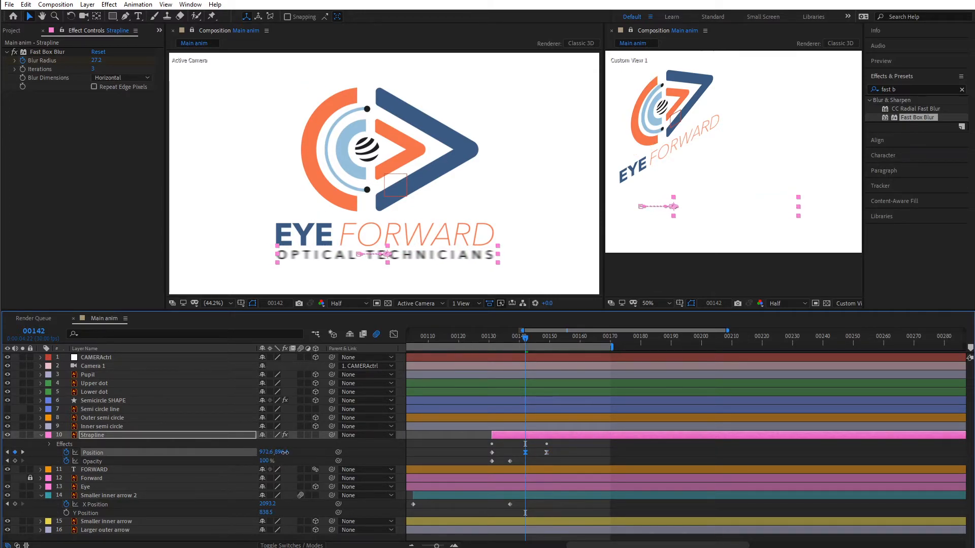
# Reduce the Strapline's overshoot X at frame 142, move its last Position keyframe to about frame 152, and preview the slide.
pyautogui.moveTo(526, 338)
pyautogui.mouseDown()
pyautogui.moveTo(541, 340)
pyautogui.moveTo(526, 340)
pyautogui.mouseUp()
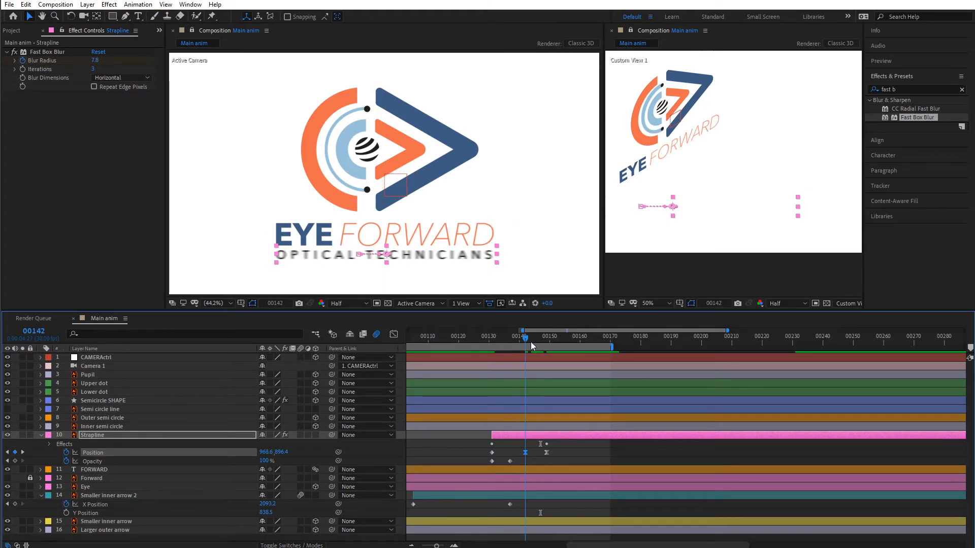
pyautogui.moveTo(264, 452); pyautogui.dragTo(252, 452)
pyautogui.moveTo(534, 340); pyautogui.dragTo(550, 340)
pyautogui.click(548, 453)
pyautogui.moveTo(547, 453); pyautogui.dragTo(555, 454)
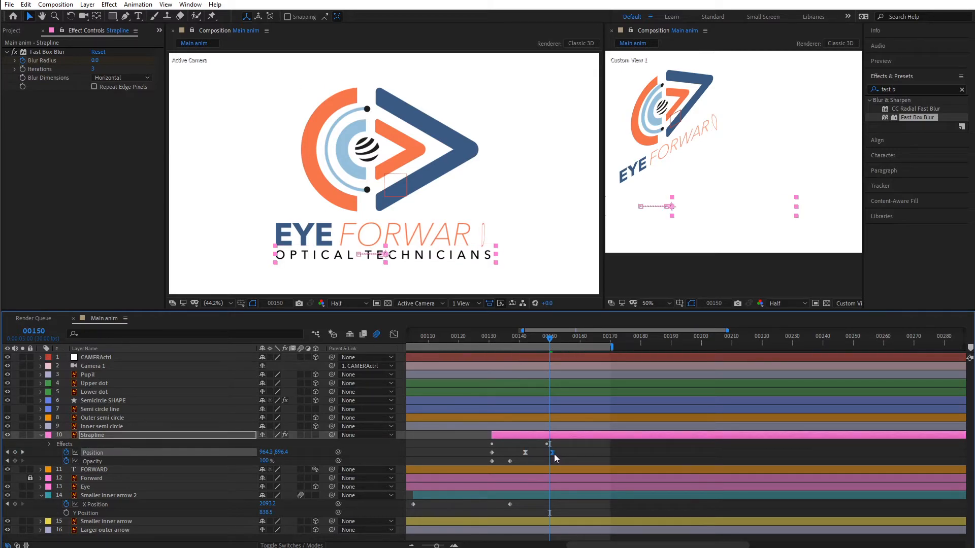
pyautogui.moveTo(477, 341)
pyautogui.mouseDown()
pyautogui.moveTo(547, 352)
pyautogui.moveTo(486, 348)
pyautogui.mouseUp()
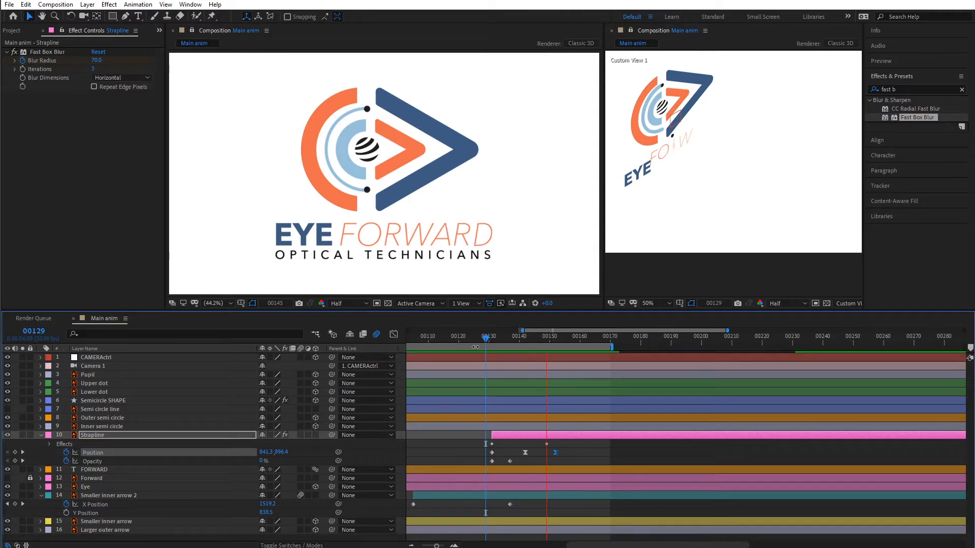
pyautogui.press('space')
# Extend the work area back to frame 0 and preview the whole animation.
pyautogui.moveTo(521, 330); pyautogui.dragTo(235, 342)
pyautogui.moveTo(433, 340); pyautogui.dragTo(376, 340)
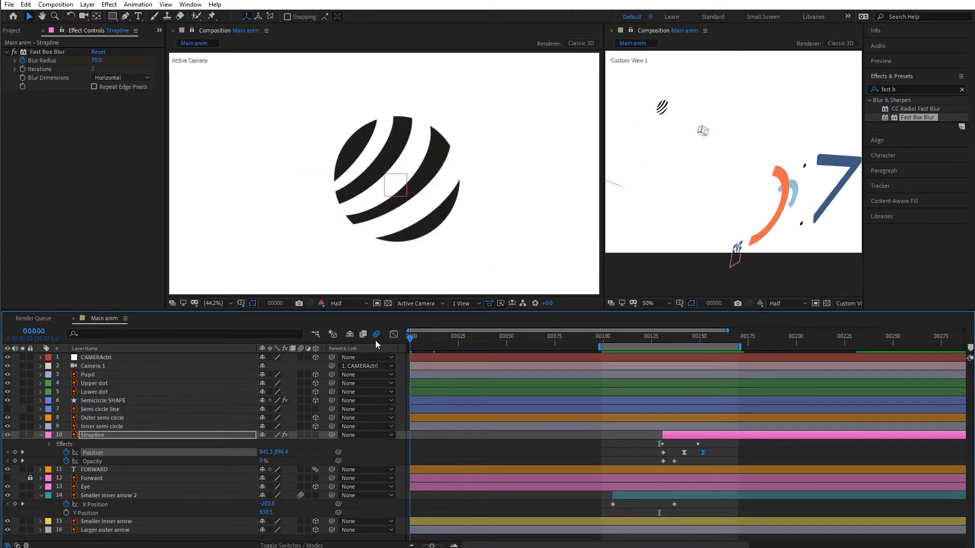
pyautogui.press('b')
pyautogui.press('space')
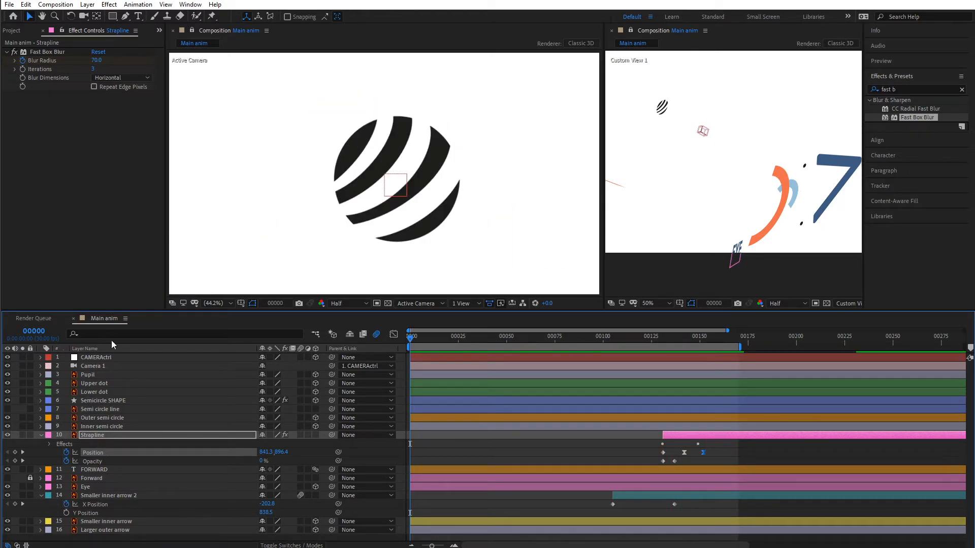
# Move the Smaller inner arrow layer directly above the Pupil layer and review the animation through to frame 155.
pyautogui.click(693, 340)
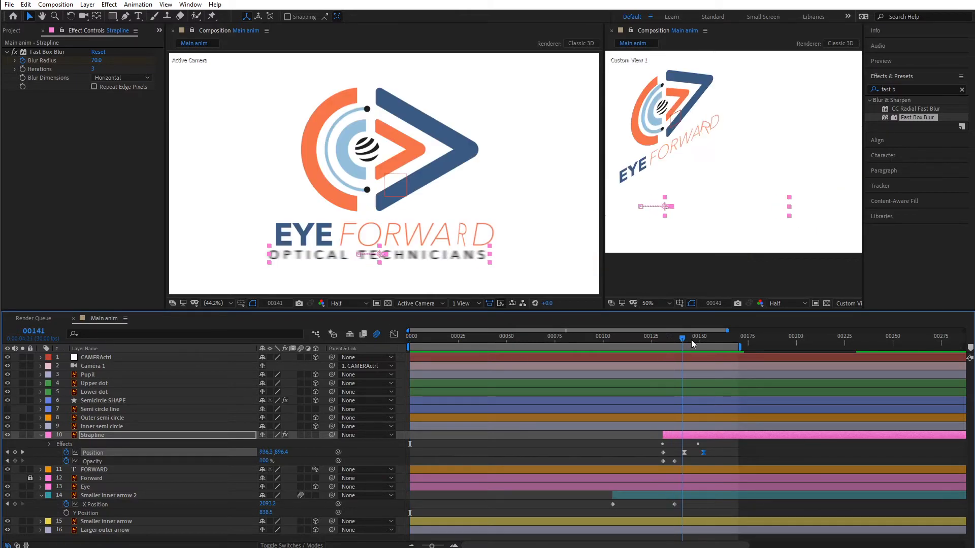
pyautogui.click(415, 164)
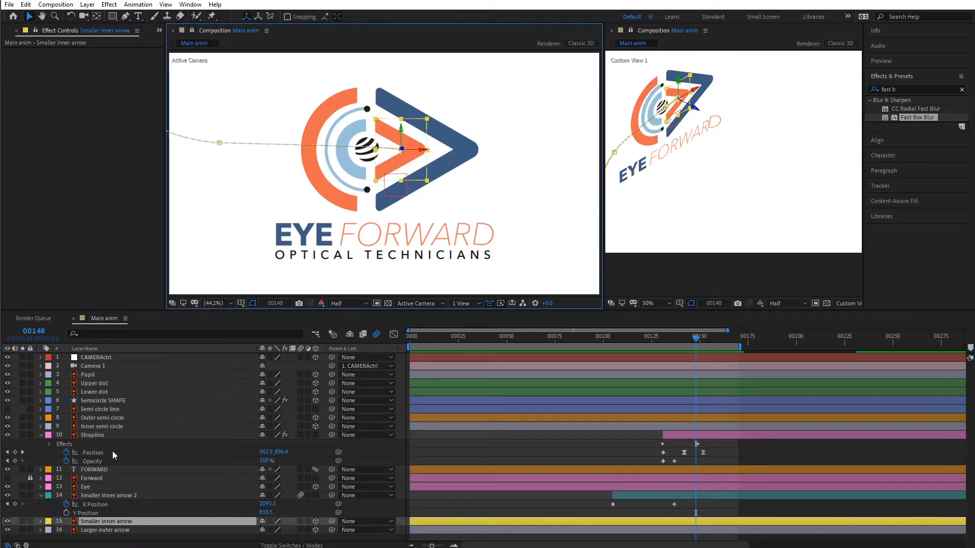
pyautogui.moveTo(107, 526); pyautogui.dragTo(115, 374)
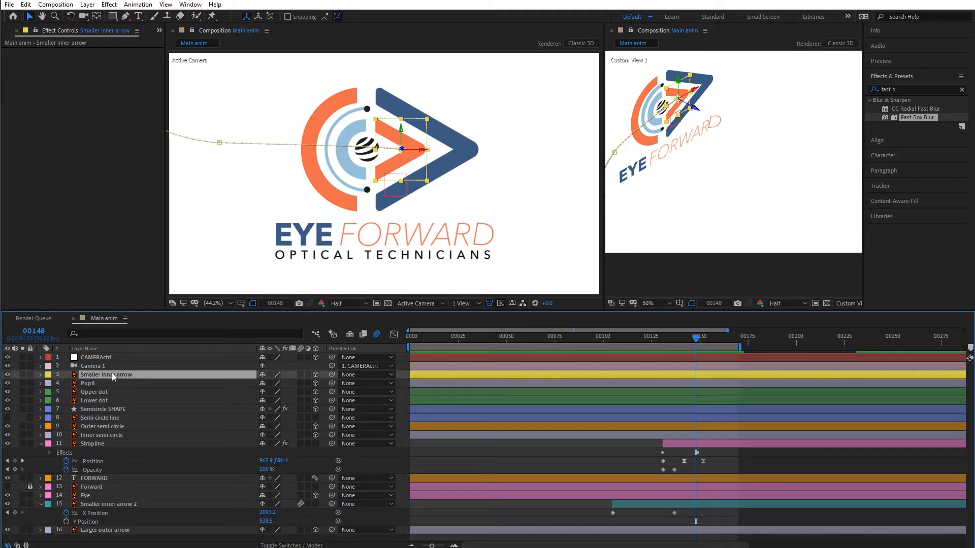
pyautogui.press('space')
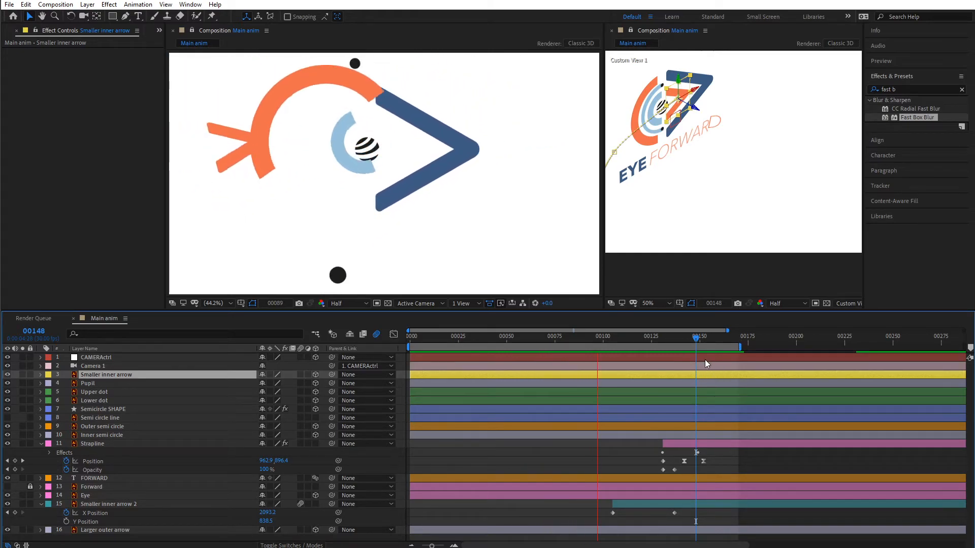
pyautogui.press('space')
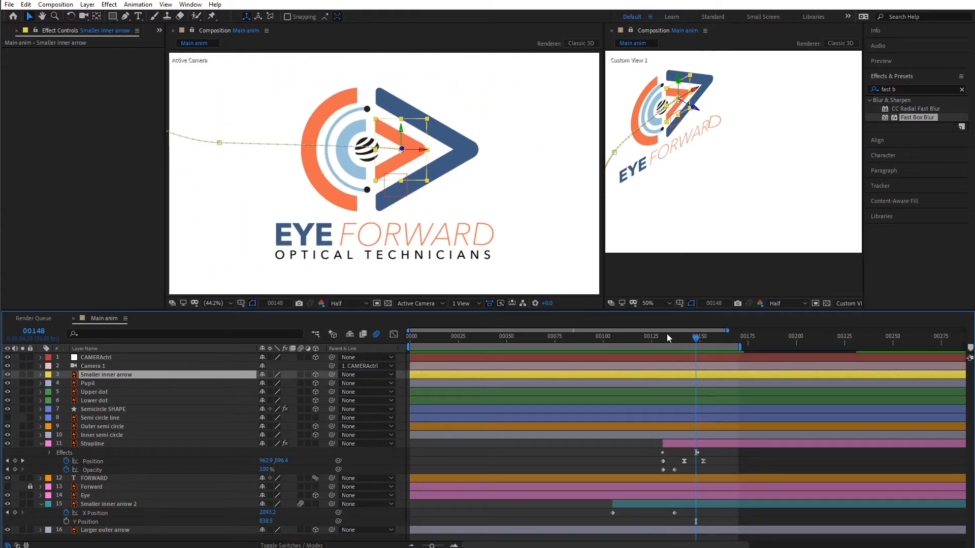
pyautogui.moveTo(696, 337); pyautogui.dragTo(462, 339)
pyautogui.moveTo(529, 345); pyautogui.dragTo(702, 339)
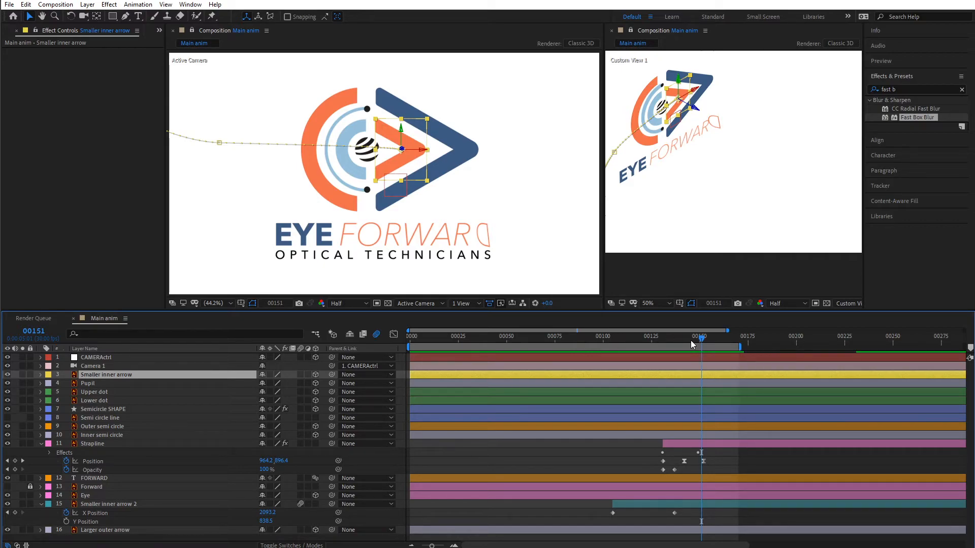
pyautogui.click(711, 338)
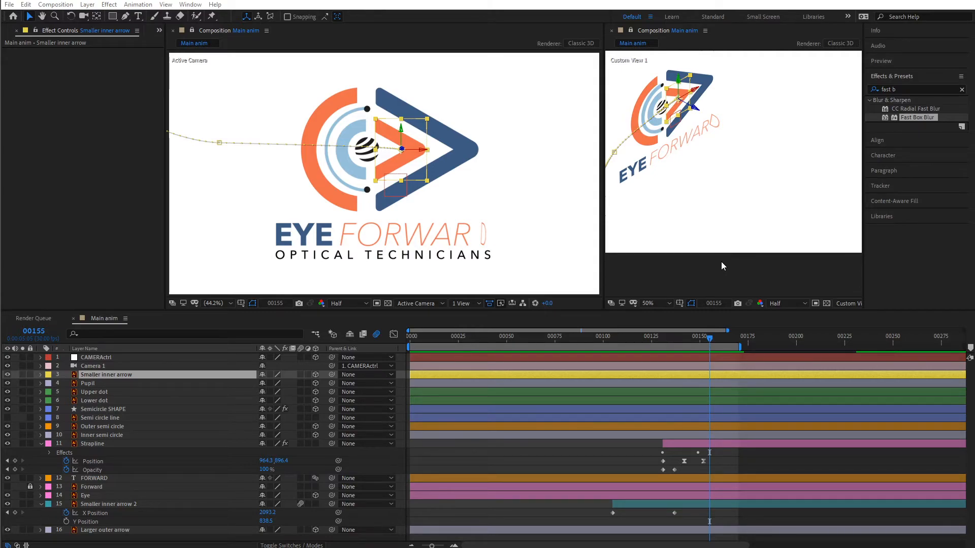
# Enable Depth of Field on Camera 1 with an Aperture of 25 mm and a Blur Level of 200%.
pyautogui.doubleClick(96, 366)
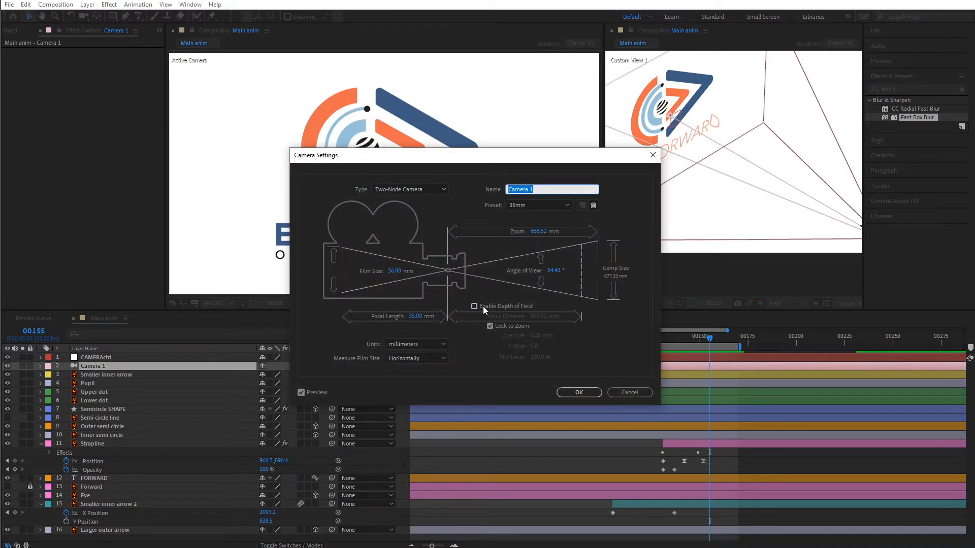
pyautogui.click(483, 307)
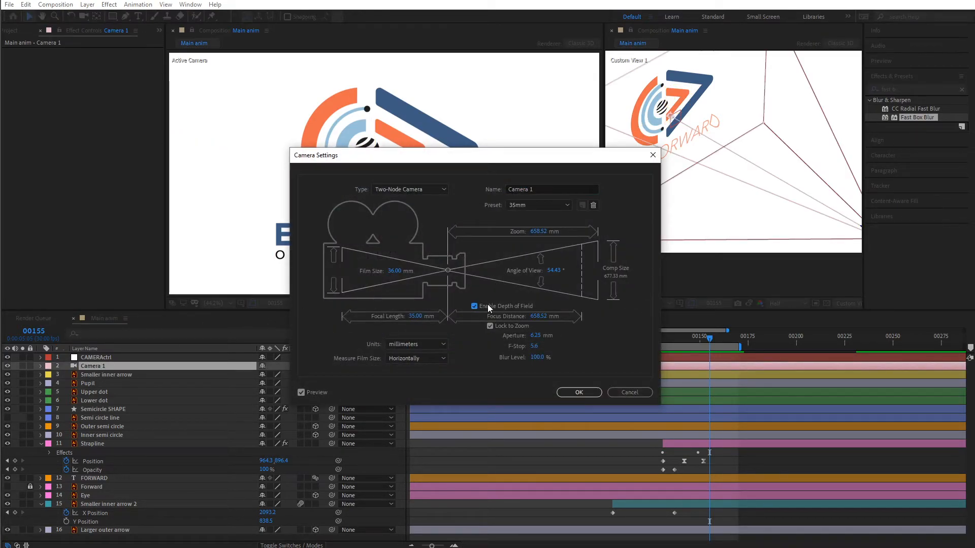
pyautogui.click(537, 336)
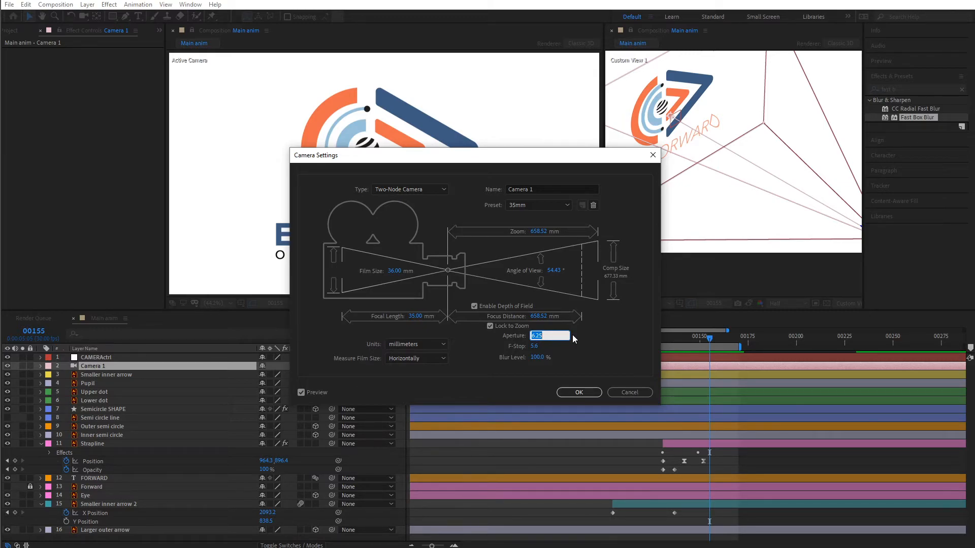
pyautogui.write('25')
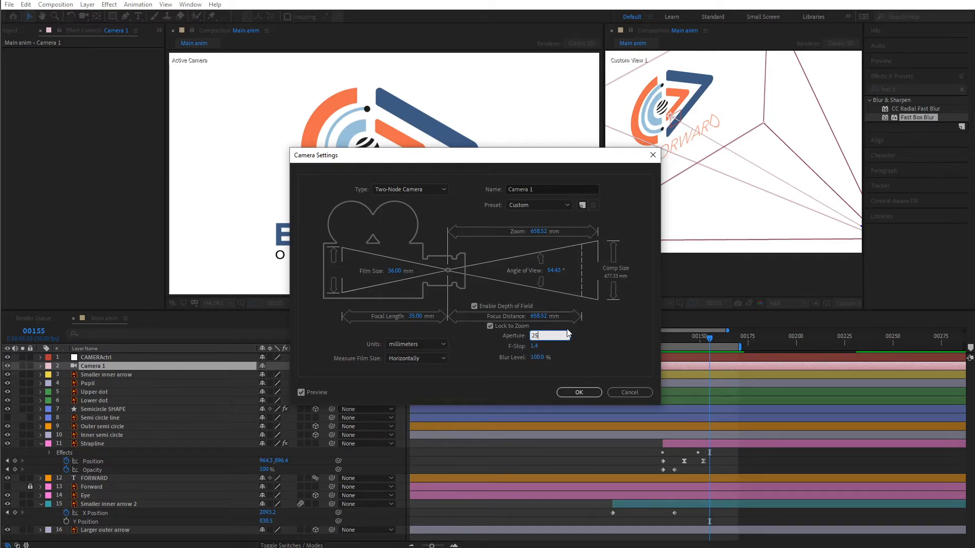
pyautogui.click(537, 357)
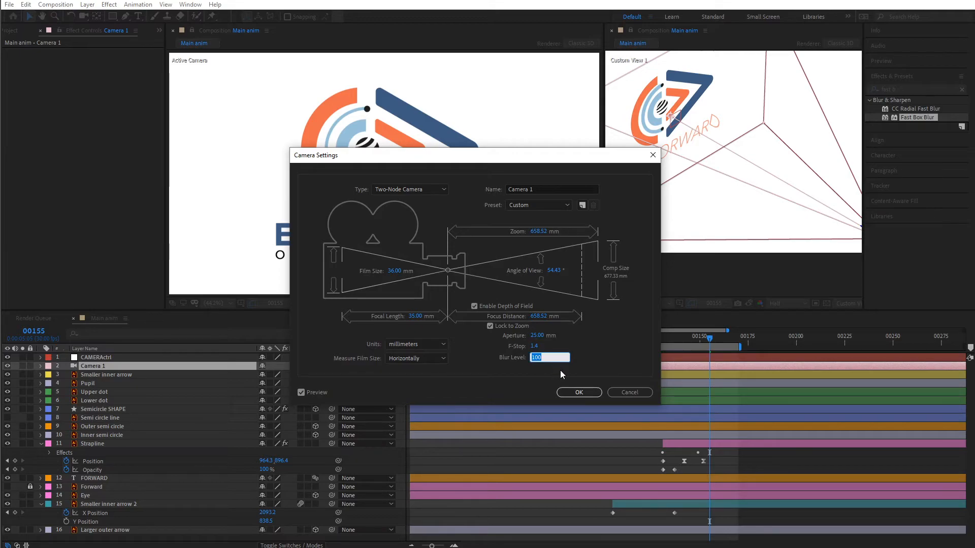
pyautogui.write('200')
pyautogui.click(577, 392)
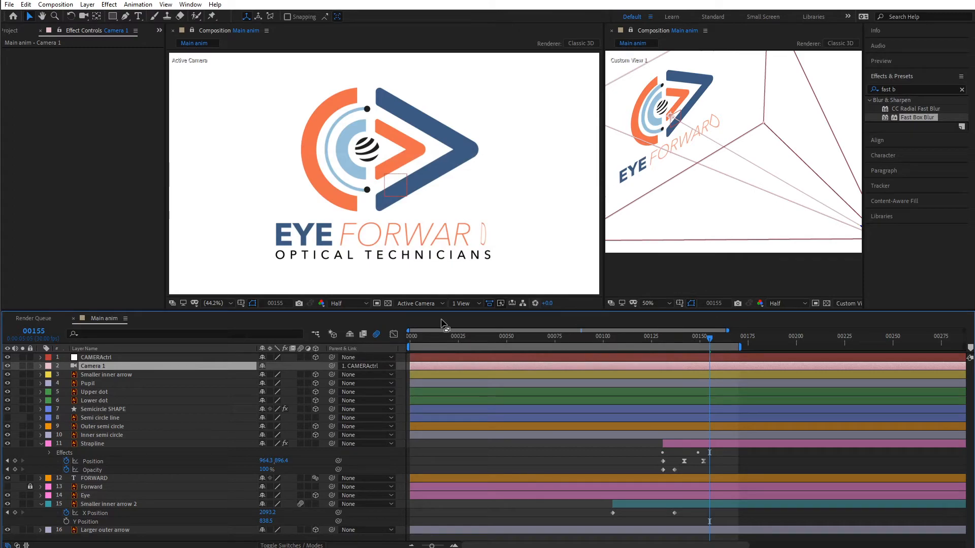
# Compare the scene at frame 52 with Camera 1's Depth of Field off and on, leaving it enabled.
pyautogui.moveTo(421, 339); pyautogui.dragTo(511, 337)
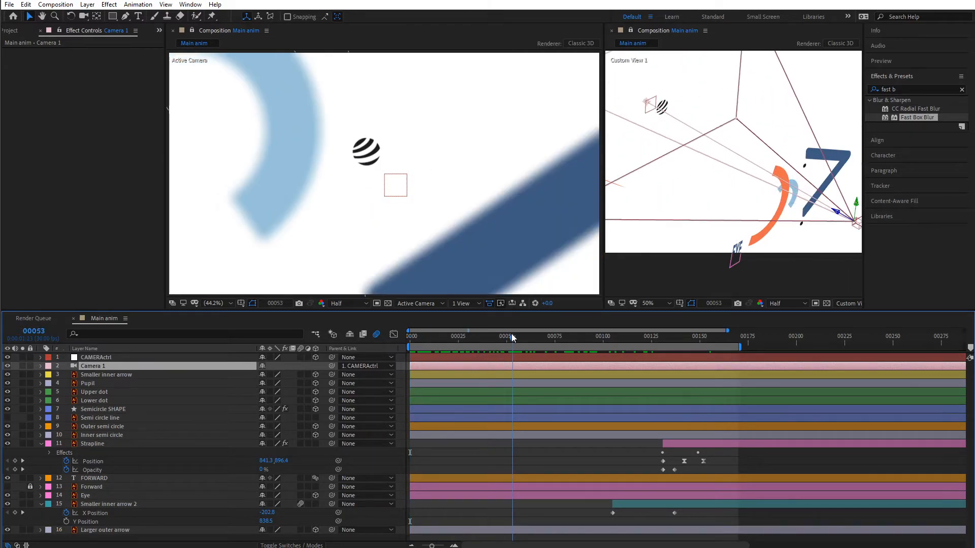
pyautogui.doubleClick(79, 367)
pyautogui.moveTo(536, 154); pyautogui.dragTo(823, 135)
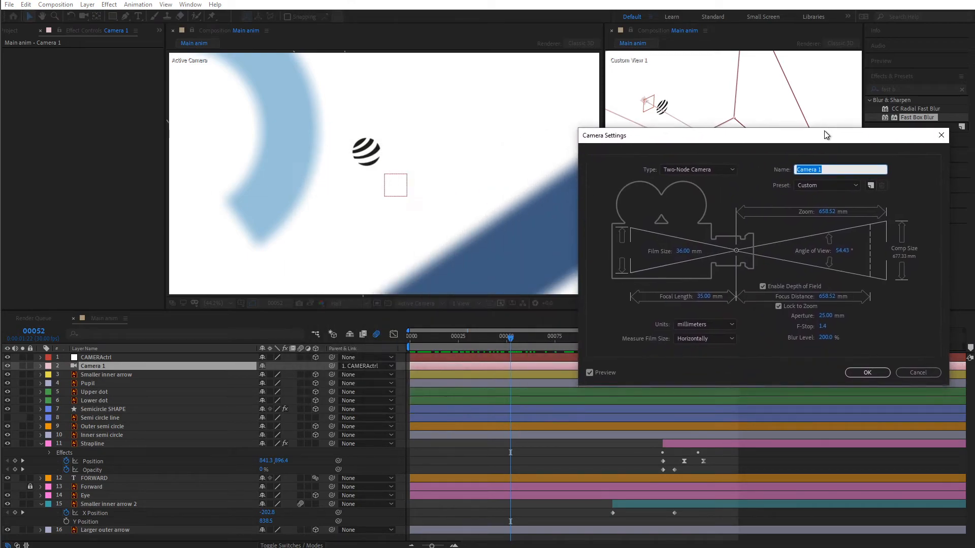
pyautogui.click(762, 286)
pyautogui.click(762, 286)
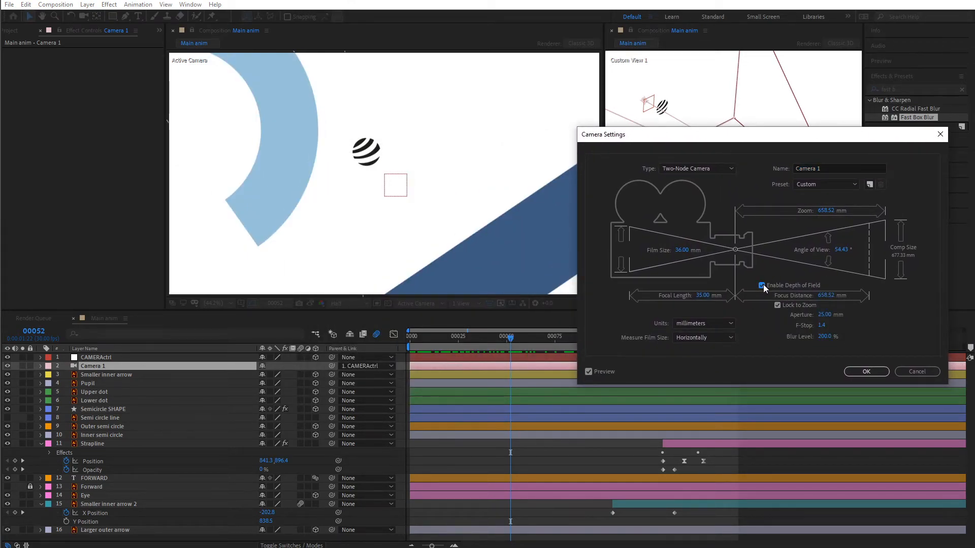
pyautogui.click(589, 372)
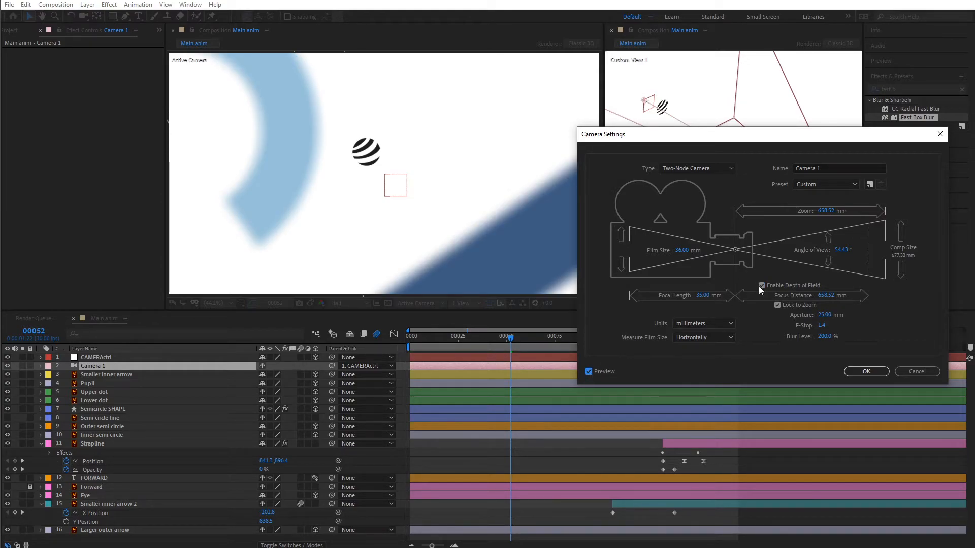
pyautogui.click(866, 371)
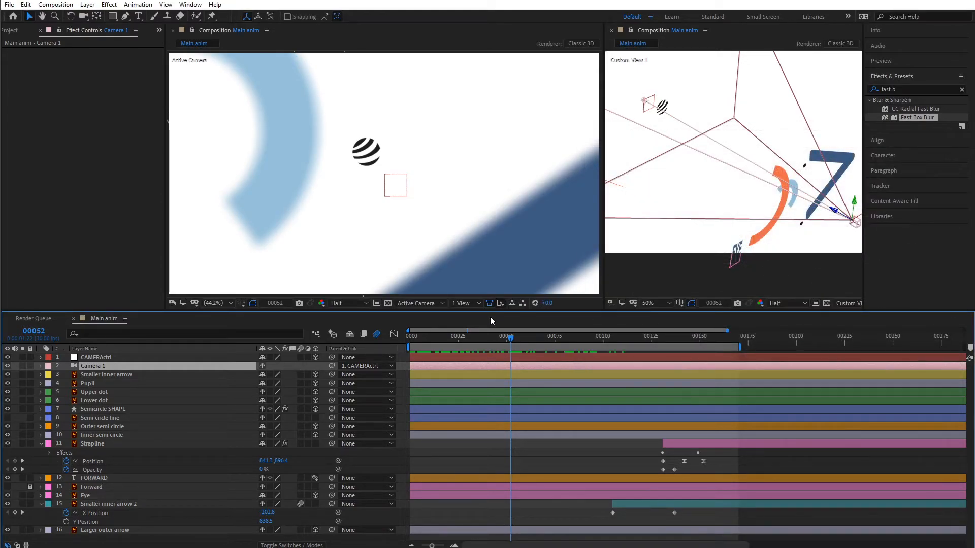
# At frame 0, expand Camera 1's properties, widen the second viewer, and switch it to Top view with the whole camera cone framed.
pyautogui.moveTo(434, 339); pyautogui.dragTo(401, 341)
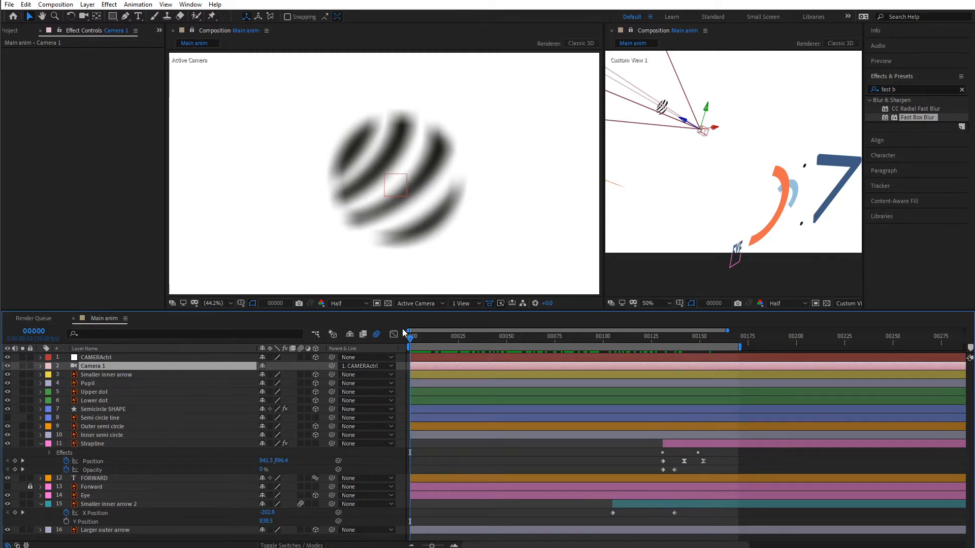
pyautogui.click(41, 367)
pyautogui.moveTo(413, 339); pyautogui.dragTo(392, 340)
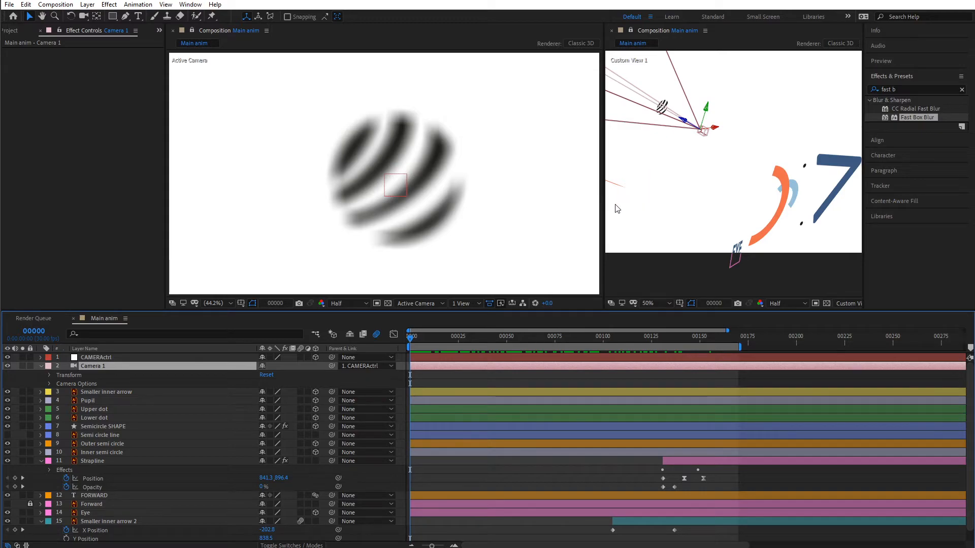
pyautogui.moveTo(603, 222); pyautogui.dragTo(560, 222)
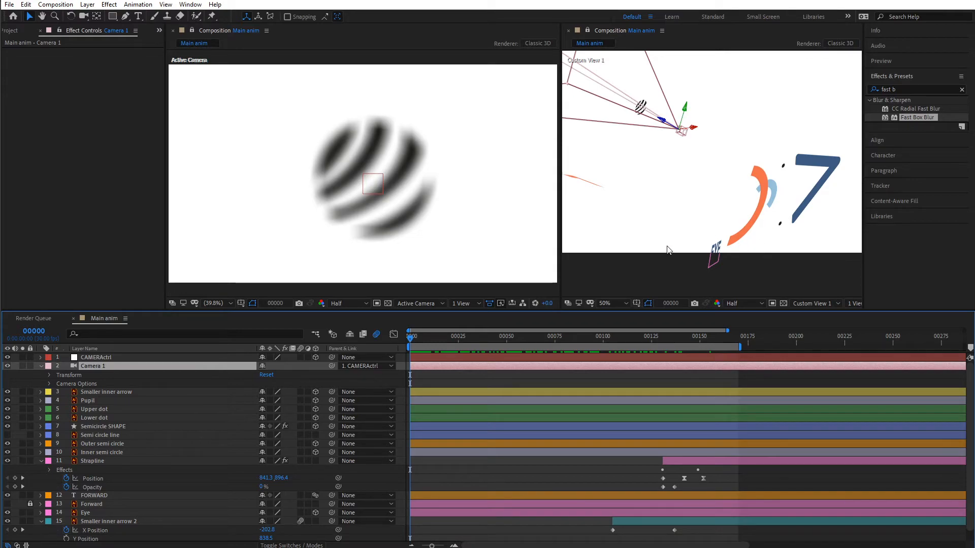
pyautogui.click(811, 303)
pyautogui.click(814, 364)
pyautogui.press('space')
pyautogui.moveTo(689, 156); pyautogui.dragTo(751, 230)
pyautogui.scroll(-1, 740, 193)
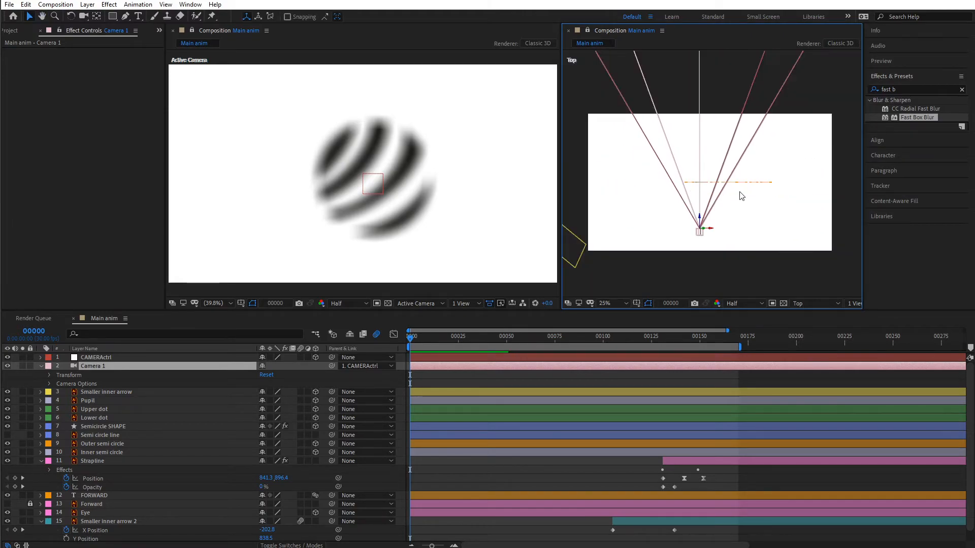
pyautogui.press('space')
pyautogui.moveTo(711, 100); pyautogui.dragTo(675, 140)
pyautogui.scroll(-1, 705, 177)
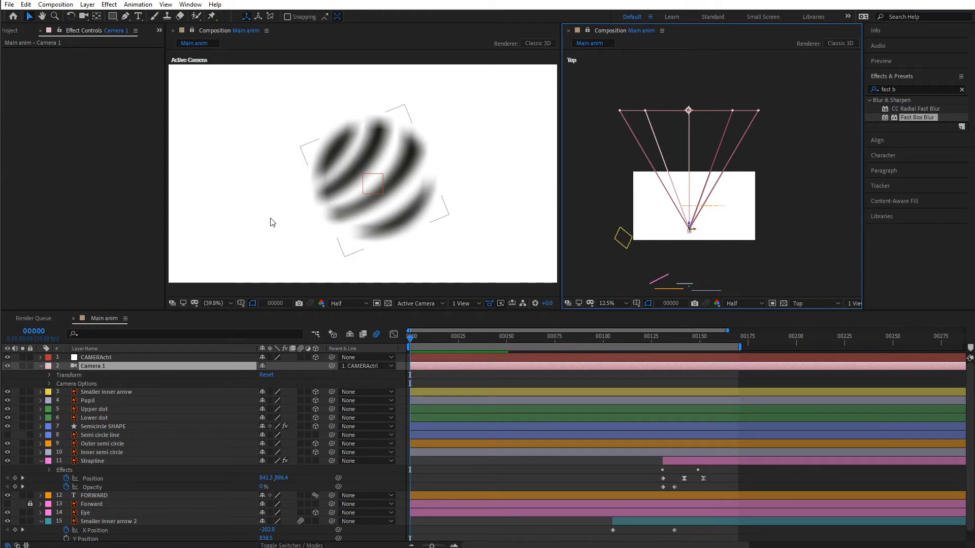
# Create a null object above the CAMERActrl layer and rename it Focusplane.
pyautogui.click(114, 357)
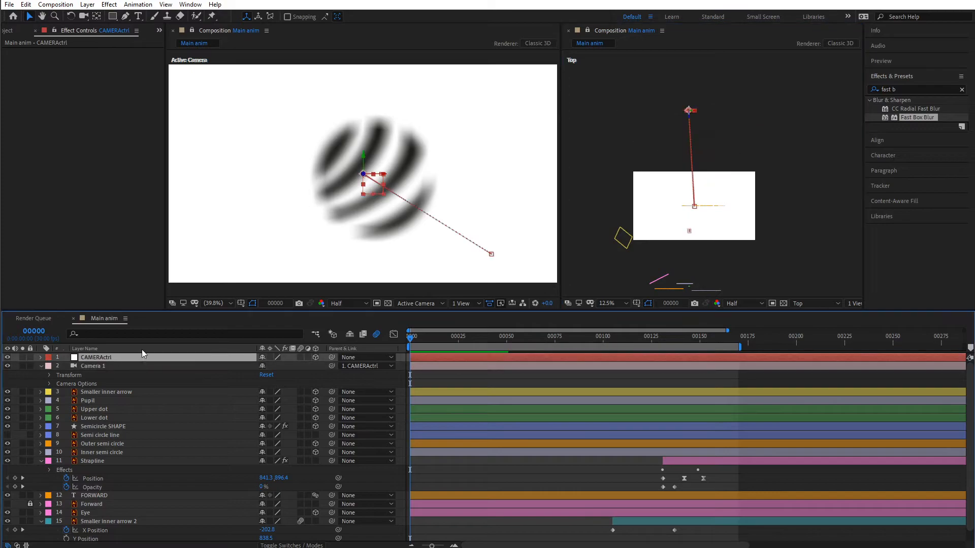
pyautogui.click(87, 4)
pyautogui.moveTo(108, 19)
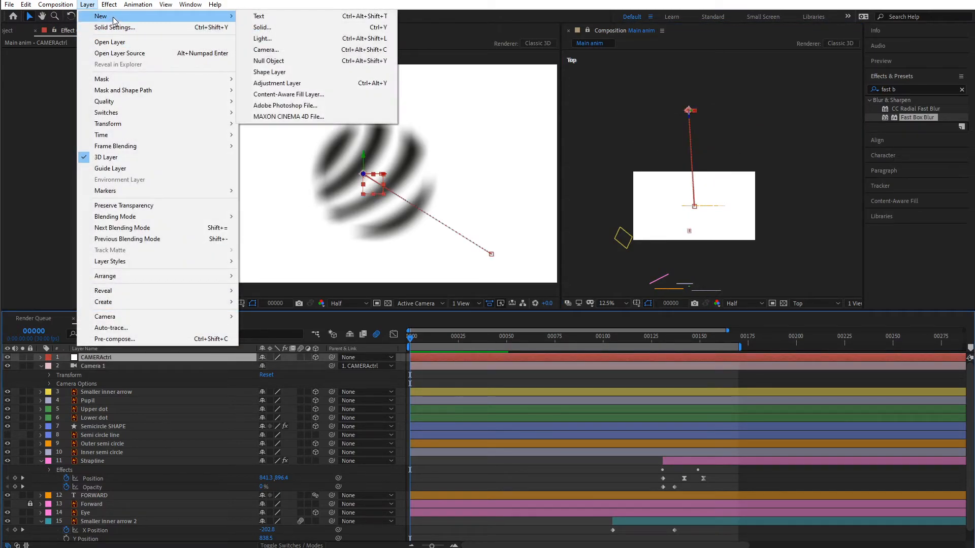
pyautogui.click(281, 60)
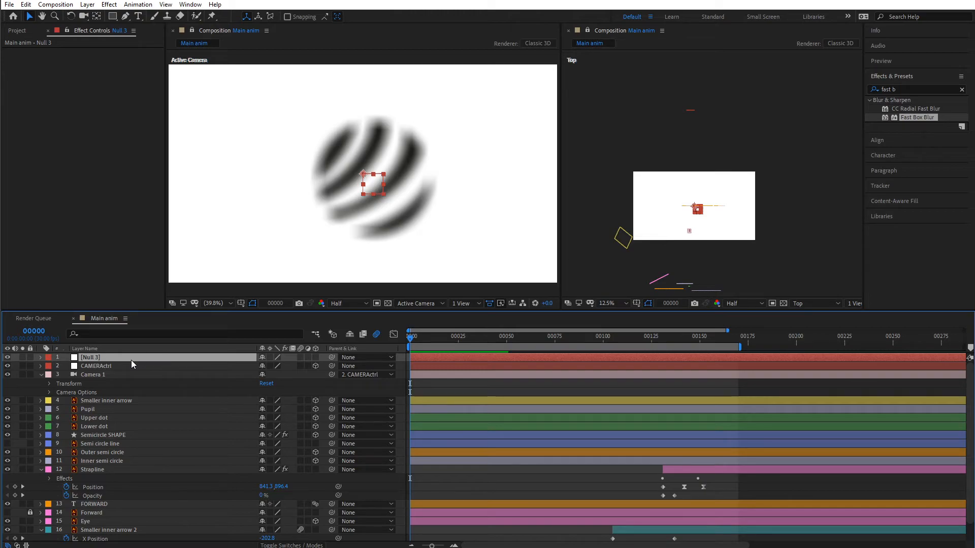
pyautogui.press('Return')
pyautogui.write('Focusplane')
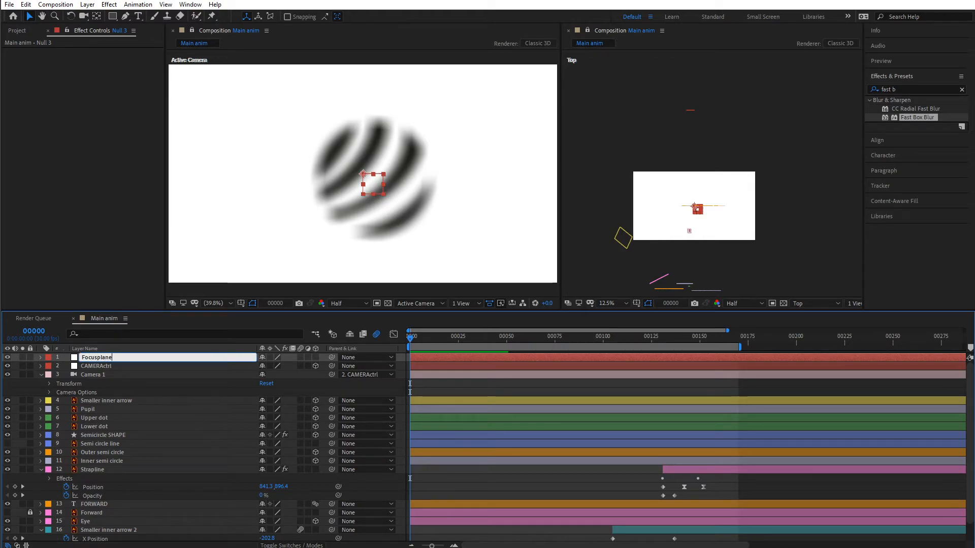
pyautogui.press('Return')
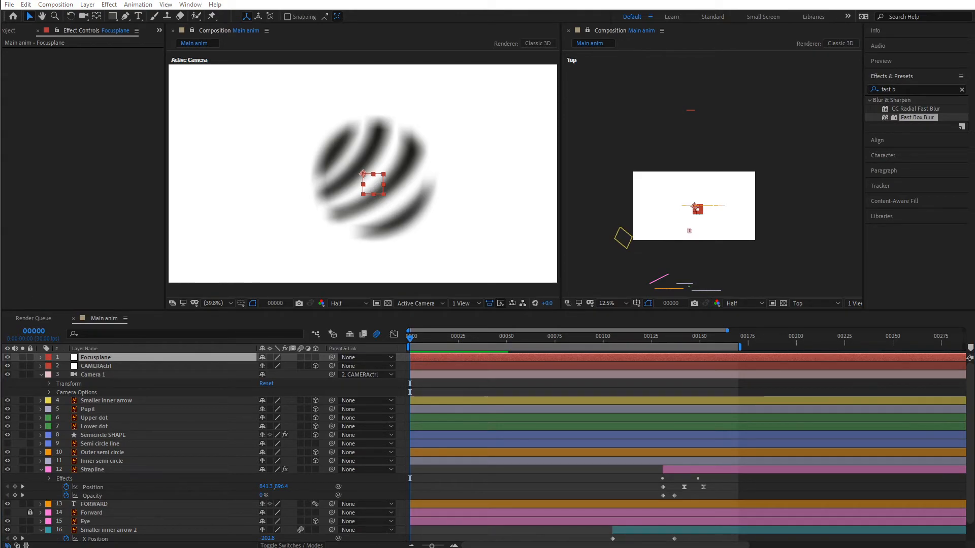
# Copy the expression length(position, thisComp.layer("focusPlane").position) from depth of field.txt in Notepad and close the file.
pyautogui.moveTo(0, 84); pyautogui.dragTo(149, 120)
pyautogui.click(172, 107)
pyautogui.click(196, 148)
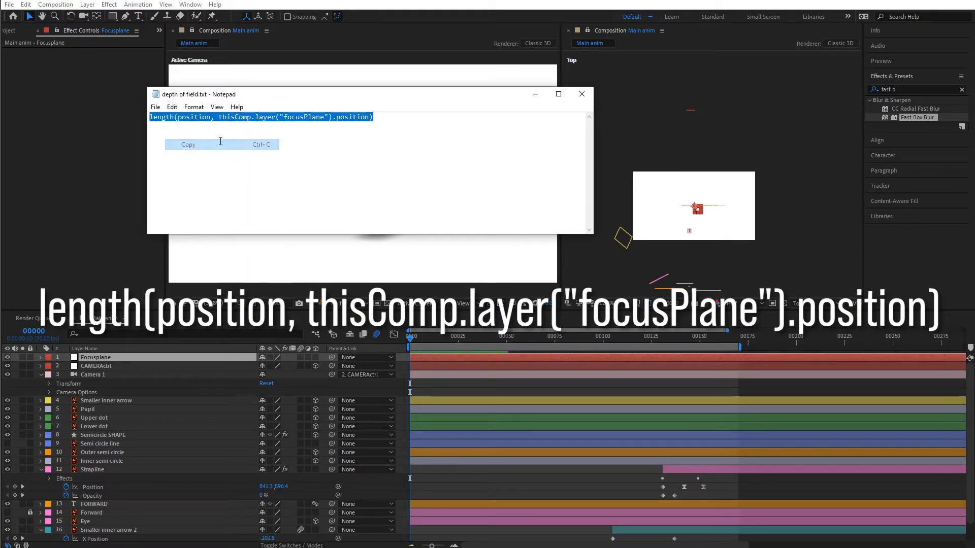
pyautogui.click(582, 95)
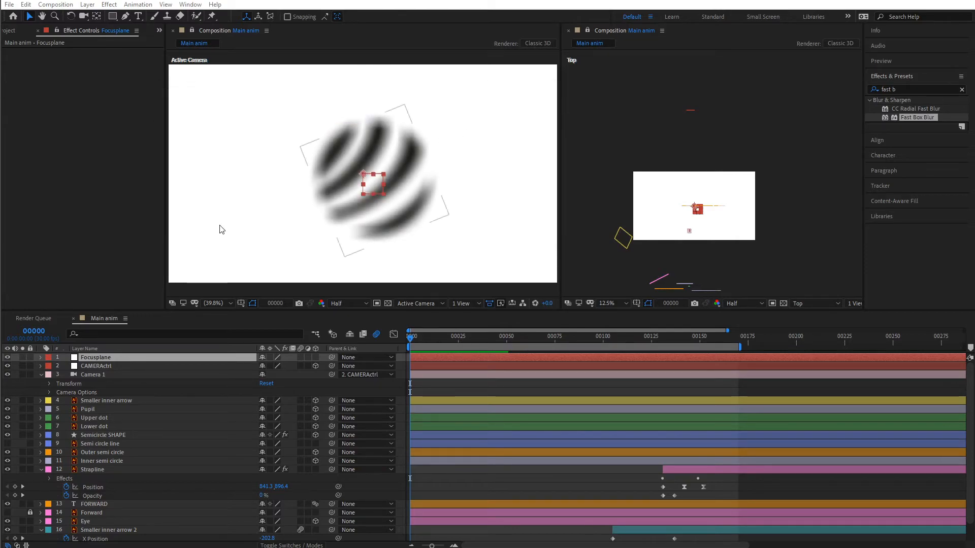
# Apply the copied expression length(position, thisComp.layer("focusPlane").position) to Camera 1's Focus Distance.
pyautogui.click(50, 393)
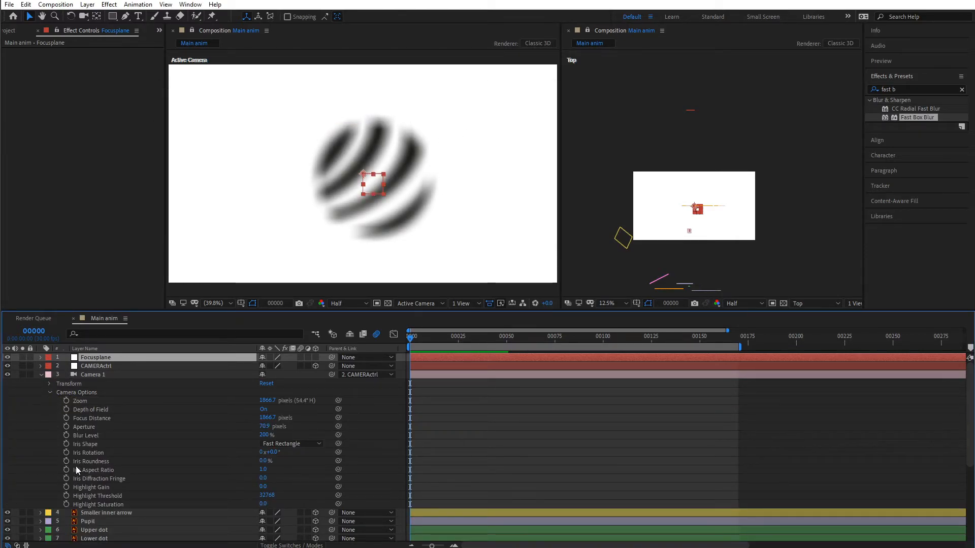
pyautogui.keyDown('alt'); pyautogui.click(67, 418); pyautogui.keyUp('alt')
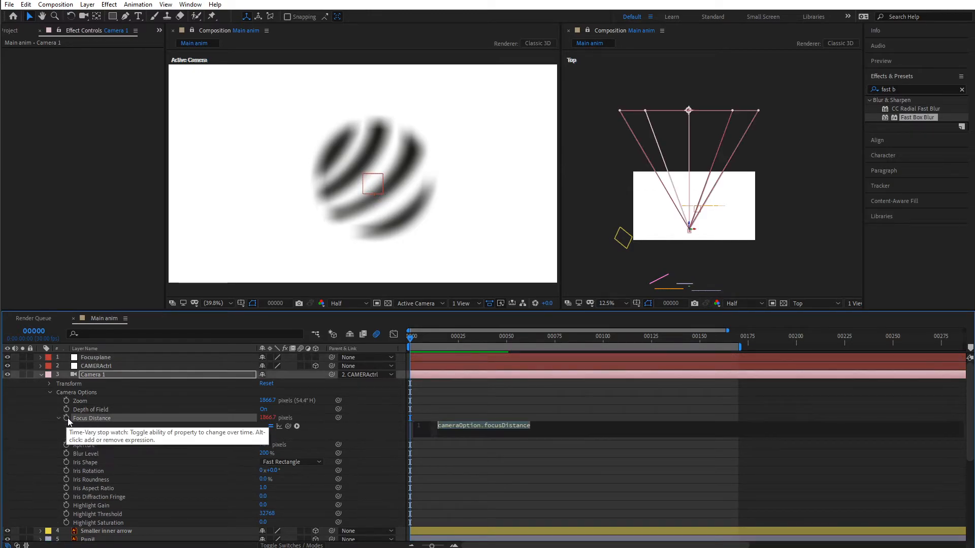
pyautogui.hotkey('ctrl', 'v')
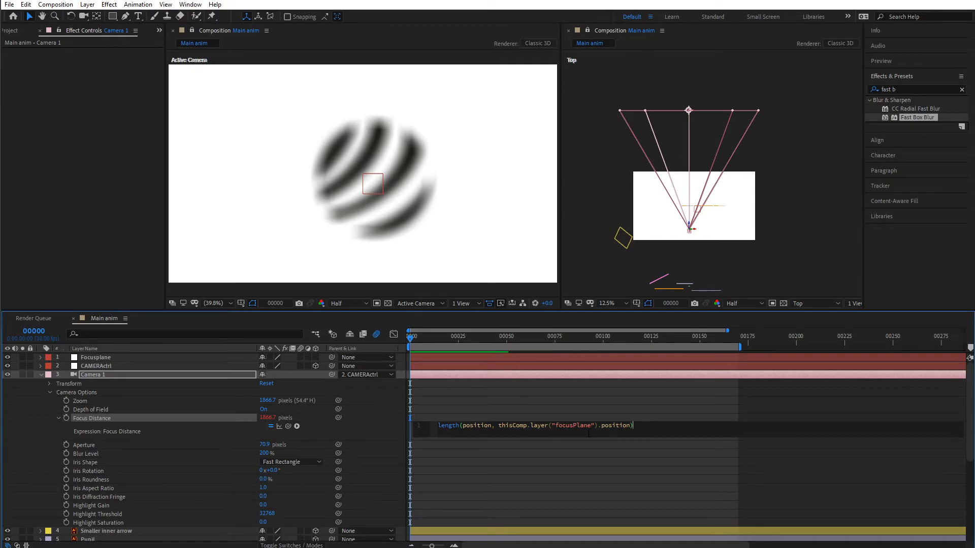
pyautogui.click(694, 460)
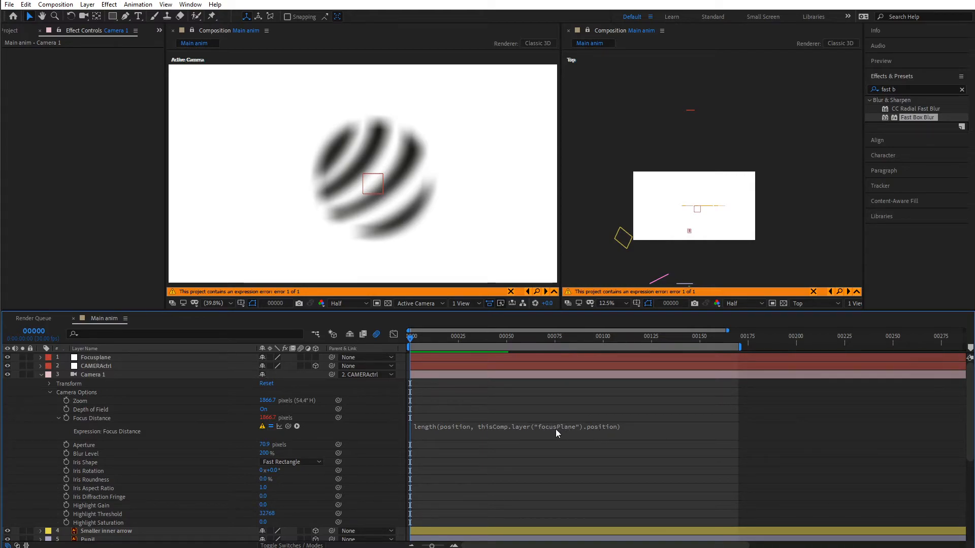
# Rename the Focusplane null to focusPlane so its capitalisation matches the layer name in the expression.
pyautogui.click(99, 357)
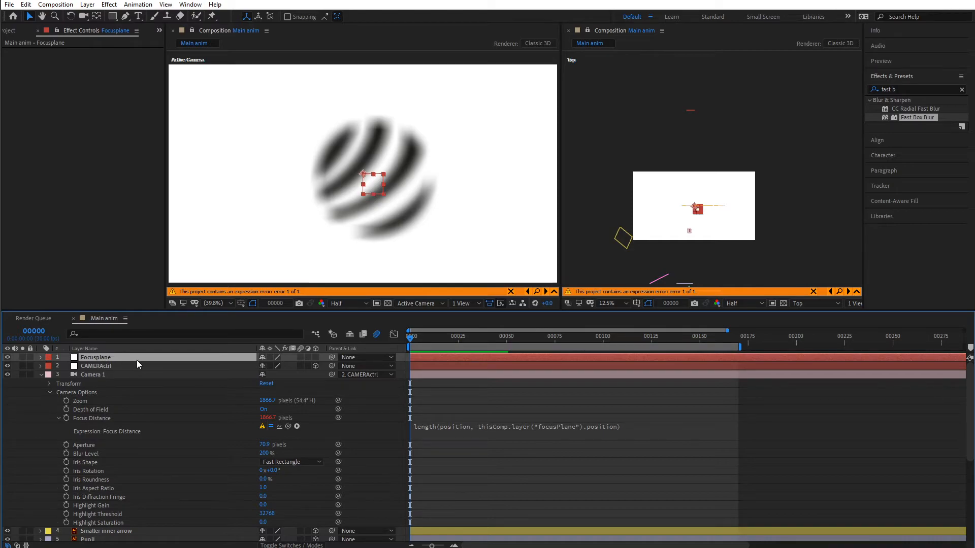
pyautogui.press('Return')
pyautogui.click(98, 358)
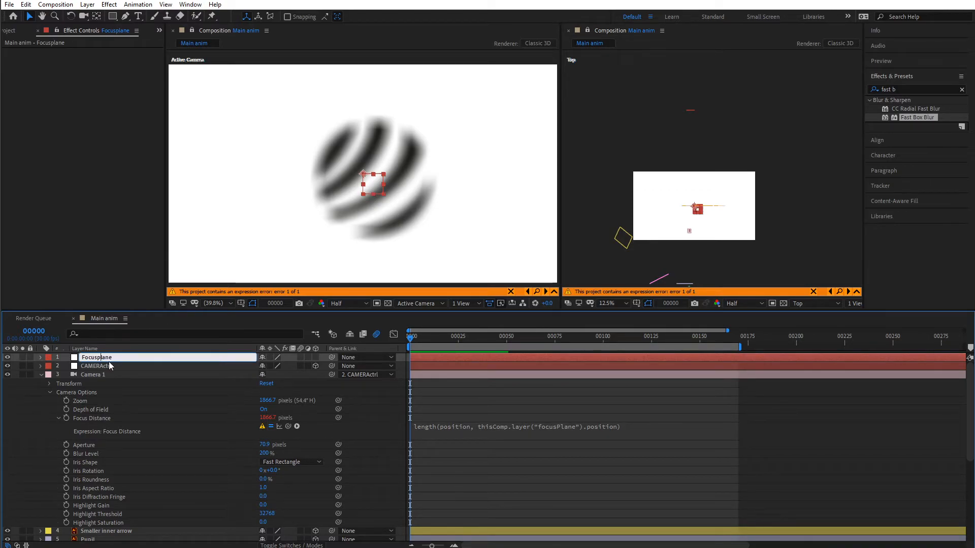
pyautogui.write('P')
pyautogui.press('Left')
pyautogui.press('BackSpace')
pyautogui.write('f')
pyautogui.press('Return')
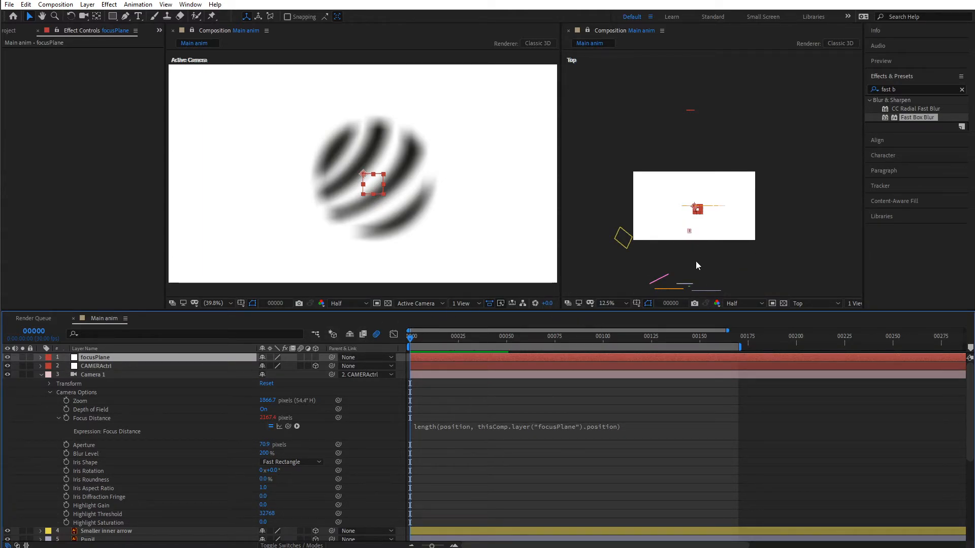
# Collapse Camera 1's properties and turn the focusPlane null into a 3D layer.
pyautogui.moveTo(695, 261); pyautogui.dragTo(675, 225)
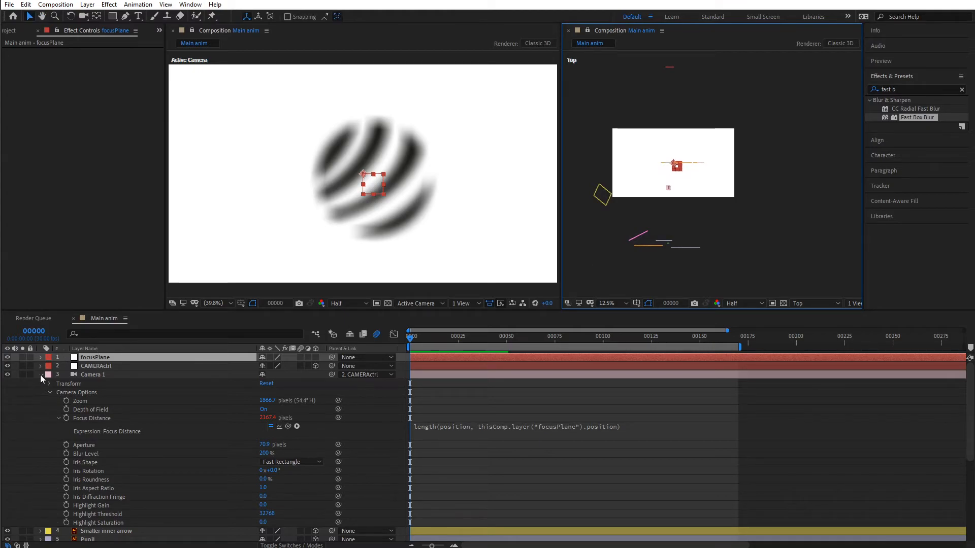
pyautogui.click(41, 376)
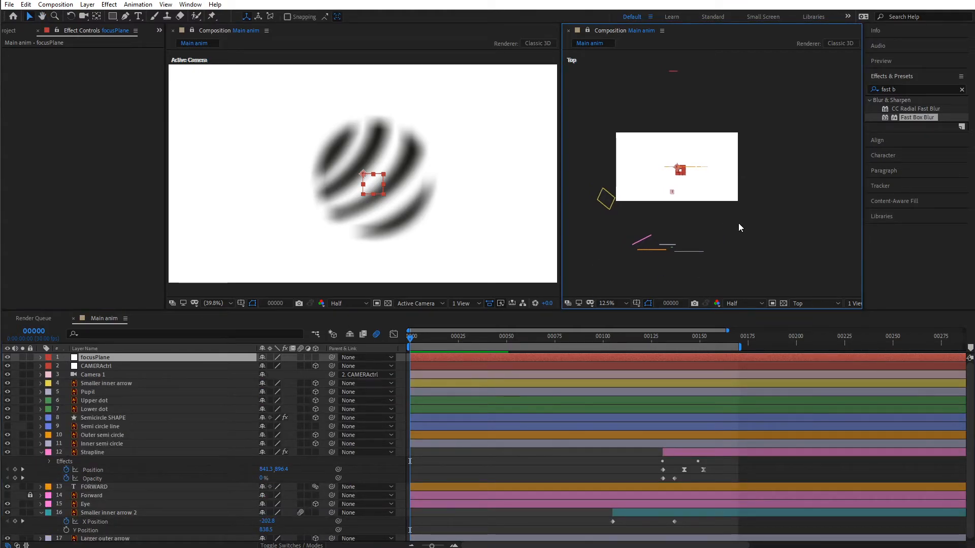
pyautogui.press('.')
pyautogui.moveTo(709, 174); pyautogui.dragTo(763, 126)
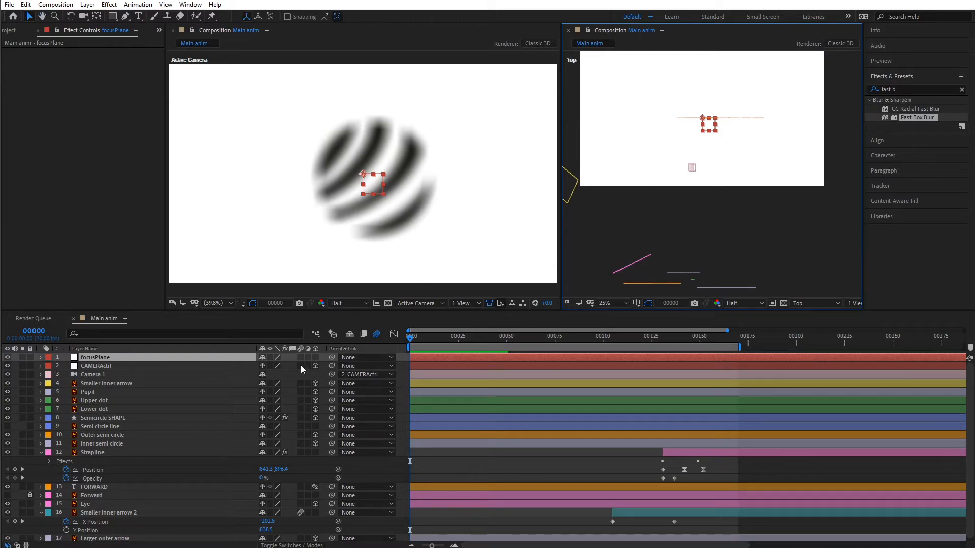
pyautogui.click(316, 358)
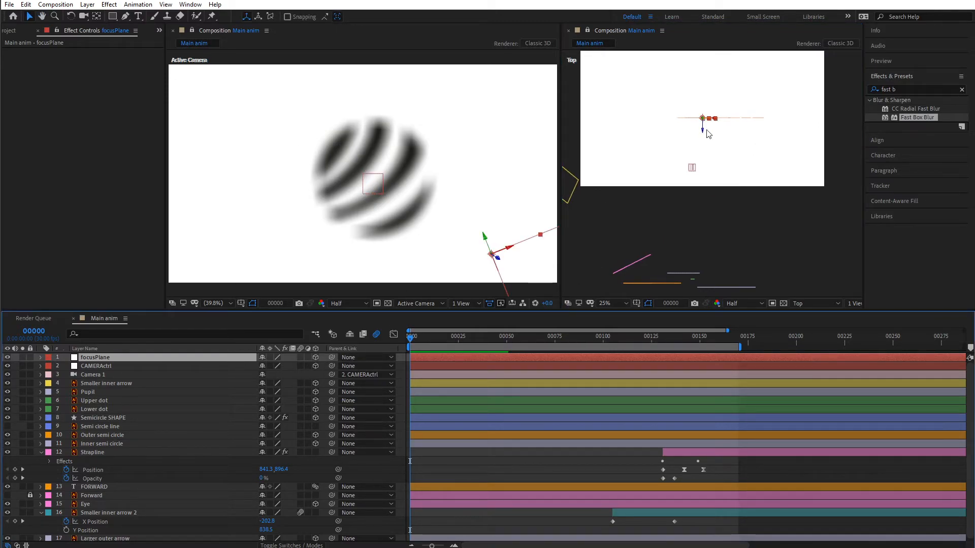
pyautogui.moveTo(720, 178); pyautogui.dragTo(712, 149)
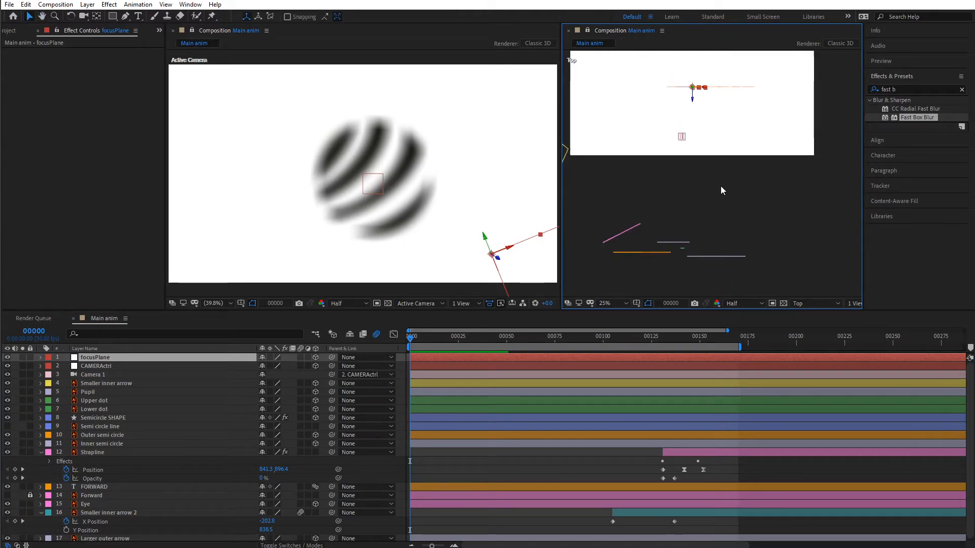
pyautogui.scroll(-1, 720, 186)
pyautogui.moveTo(673, 193); pyautogui.dragTo(664, 204)
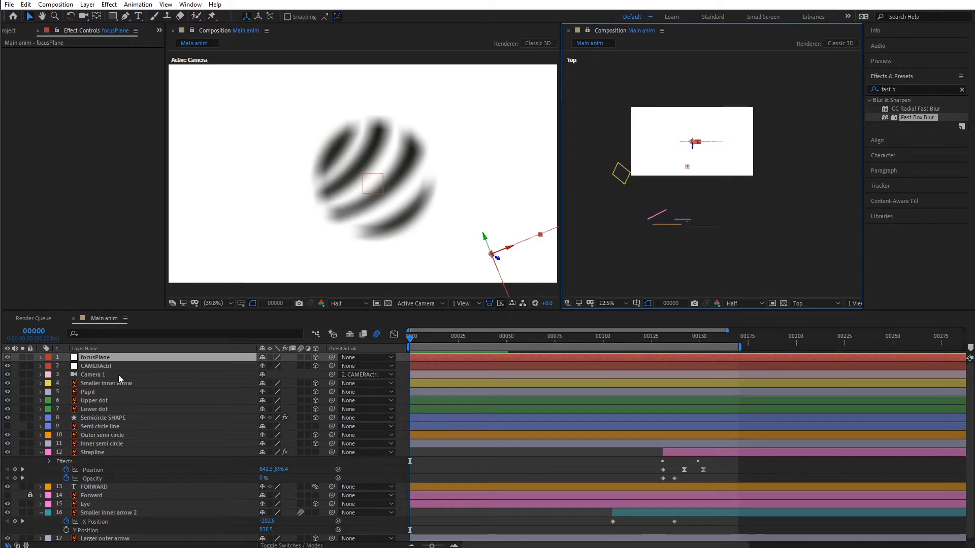
# In the Top view, slide the focusPlane null far back from Camera 1 along Z and try its focus effect at frame 76.
pyautogui.click(102, 376)
pyautogui.moveTo(761, 140); pyautogui.dragTo(757, 201)
pyautogui.press('v')
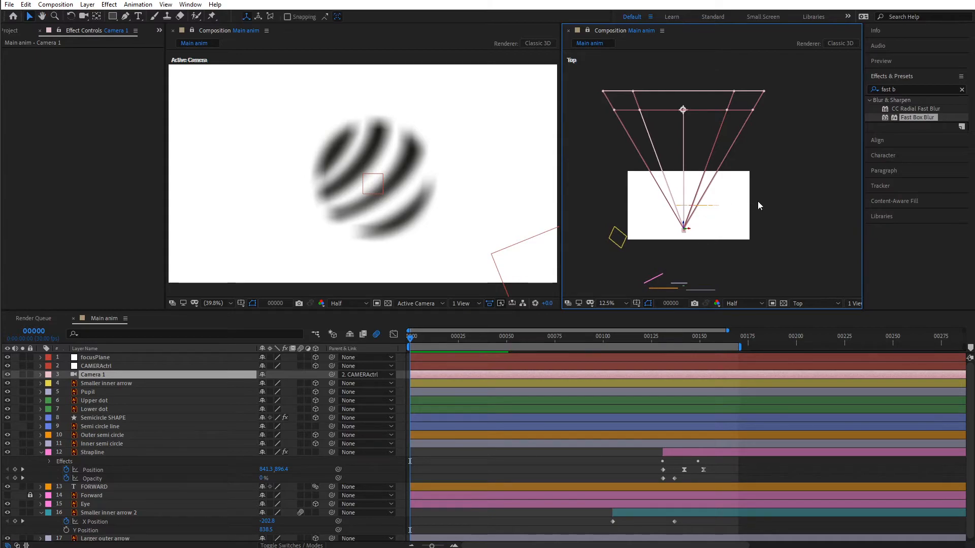
pyautogui.click(98, 359)
pyautogui.moveTo(691, 209); pyautogui.dragTo(715, 130)
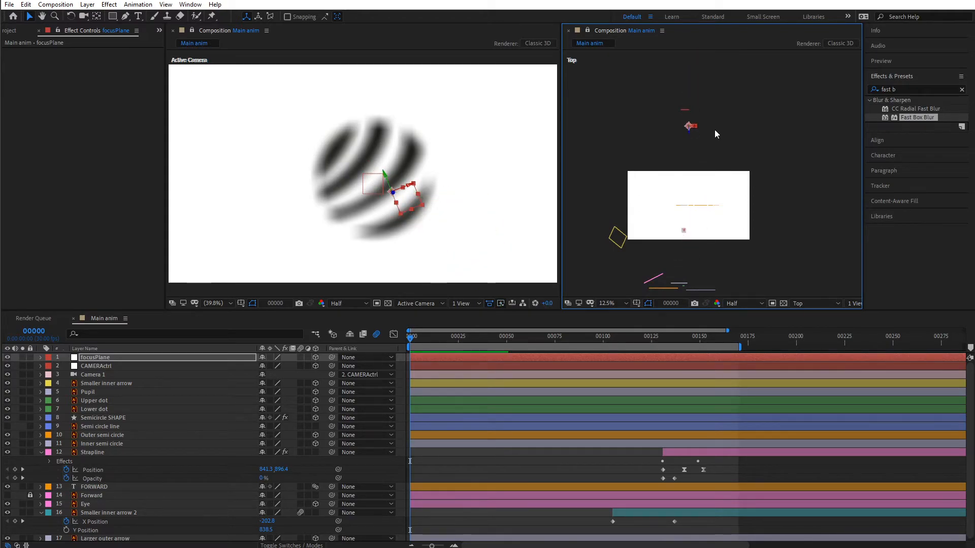
pyautogui.press(',')
pyautogui.moveTo(705, 159); pyautogui.dragTo(703, 117)
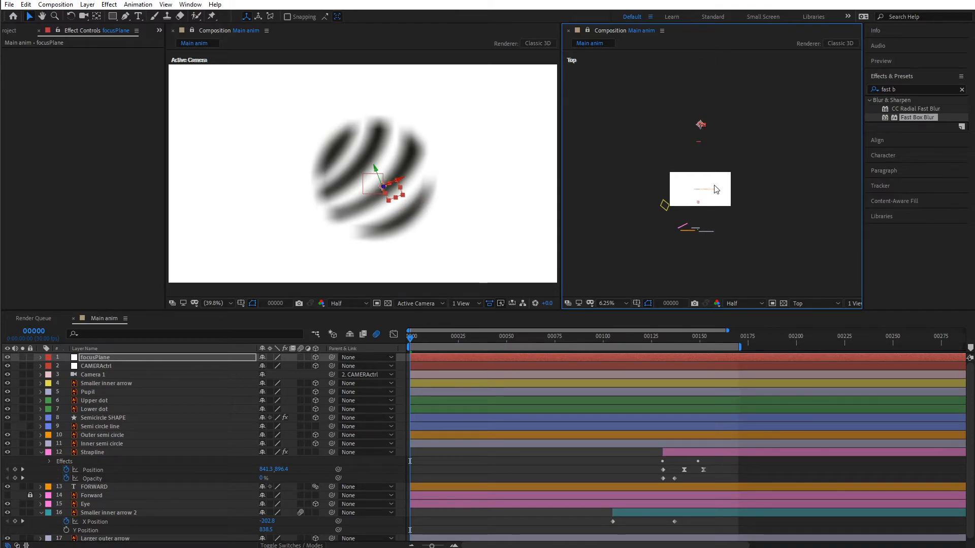
pyautogui.moveTo(594, 337); pyautogui.dragTo(557, 340)
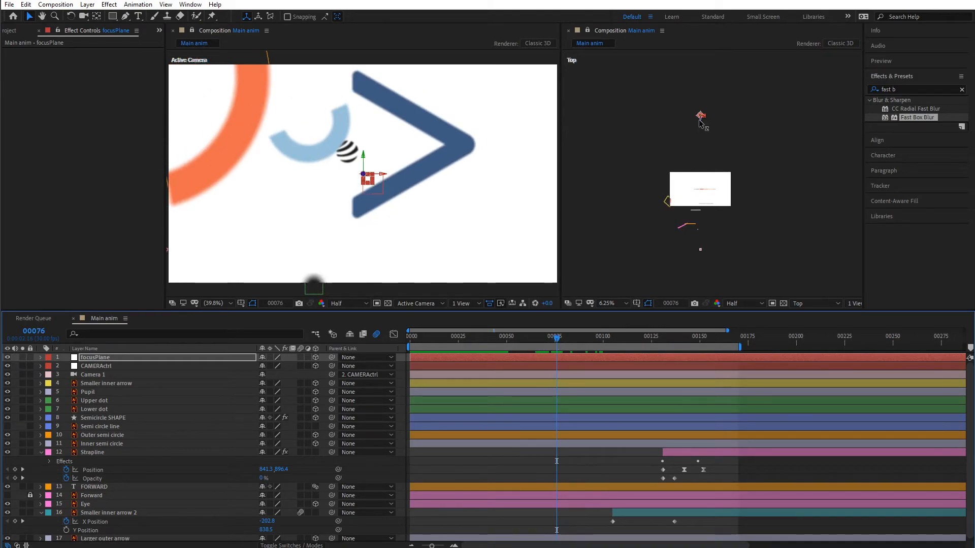
pyautogui.moveTo(702, 123); pyautogui.dragTo(702, 95)
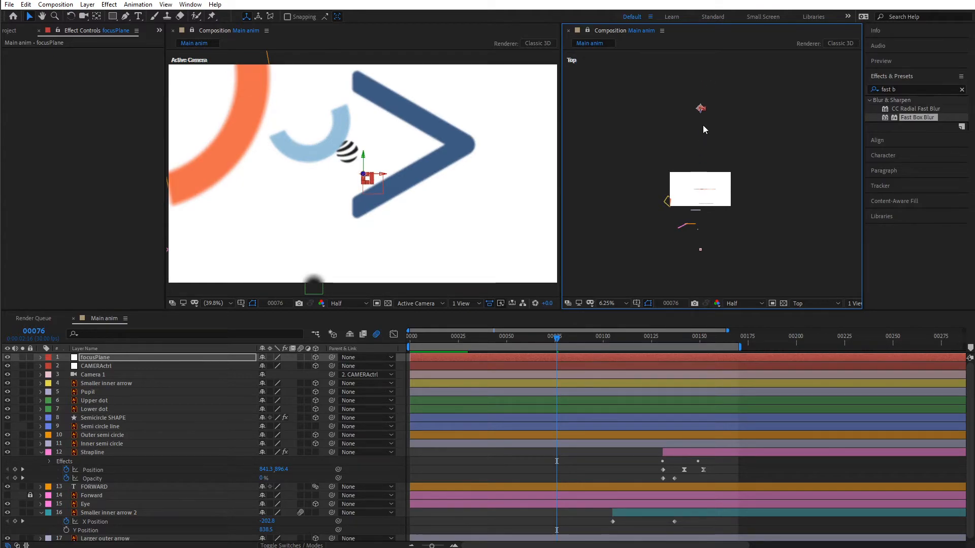
# Raise Camera 1's depth of field Blur Level to 500% in the camera settings.
pyautogui.doubleClick(76, 376)
pyautogui.moveTo(824, 337)
pyautogui.mouseDown()
pyautogui.moveTo(845, 341)
pyautogui.moveTo(822, 328)
pyautogui.moveTo(825, 340)
pyautogui.mouseUp()
pyautogui.click(825, 339)
pyautogui.write('200')
pyautogui.press('Return')
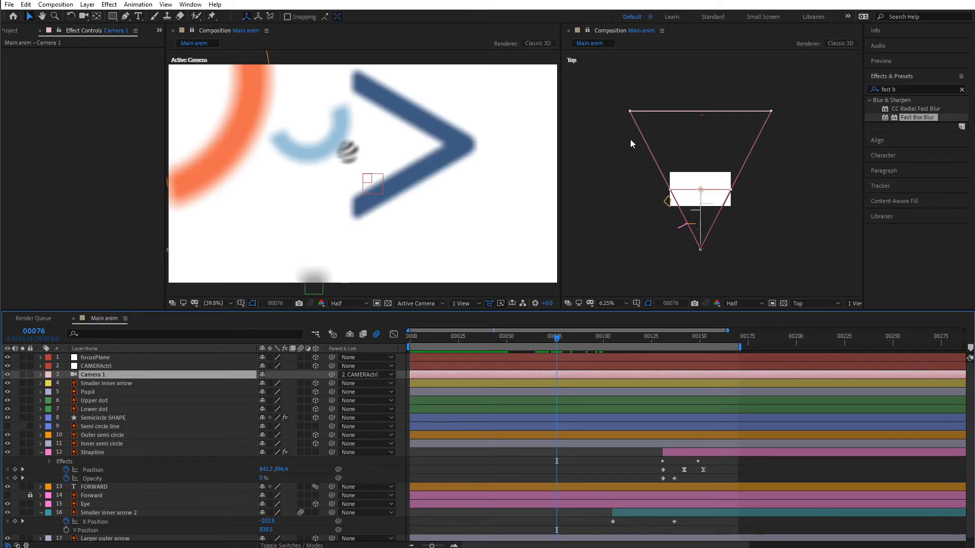
# Bring the focusPlane null forward to the striped sphere in the Top view, try nearer and farther depths, and undo the last move.
pyautogui.click(97, 358)
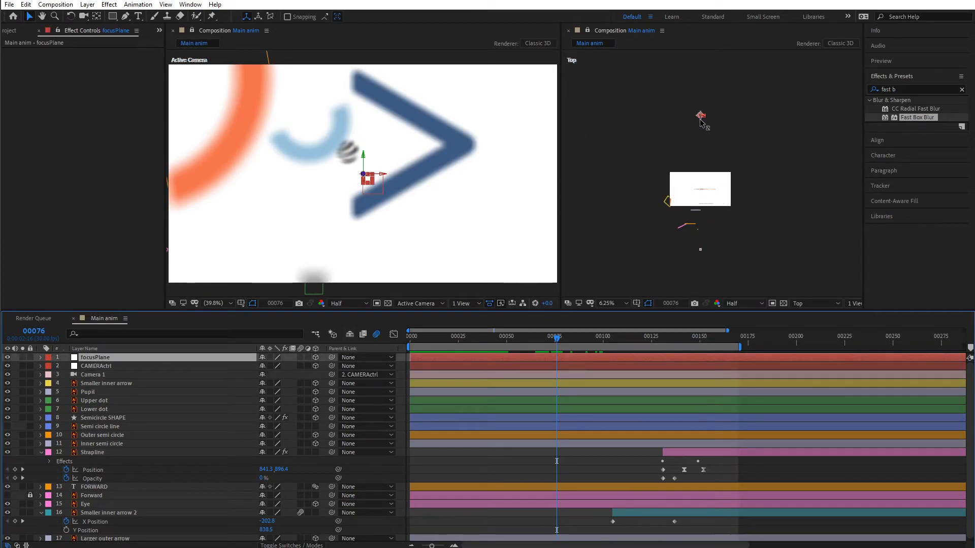
pyautogui.moveTo(701, 125); pyautogui.dragTo(701, 198)
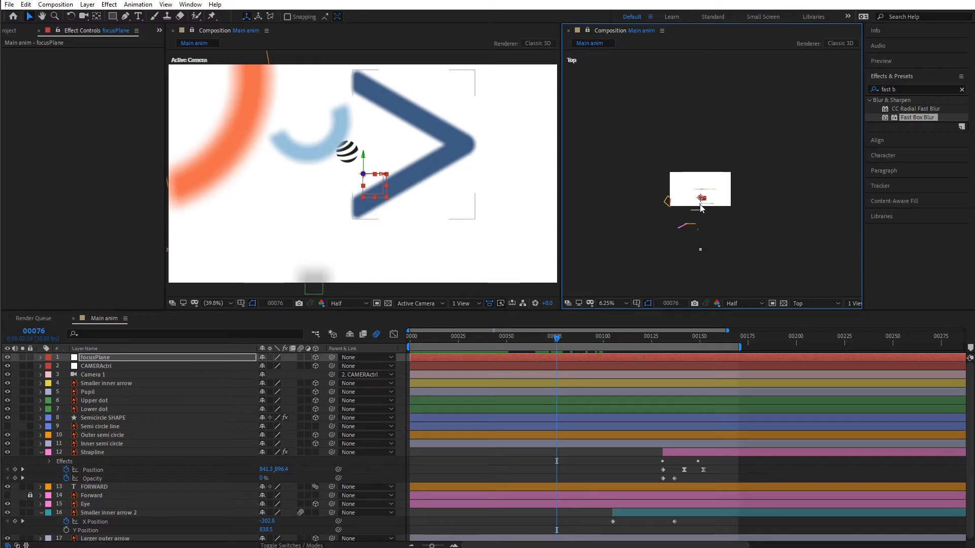
pyautogui.moveTo(703, 204); pyautogui.dragTo(698, 252)
pyautogui.moveTo(698, 205); pyautogui.dragTo(701, 153)
pyautogui.hotkey('ctrl', 'z')
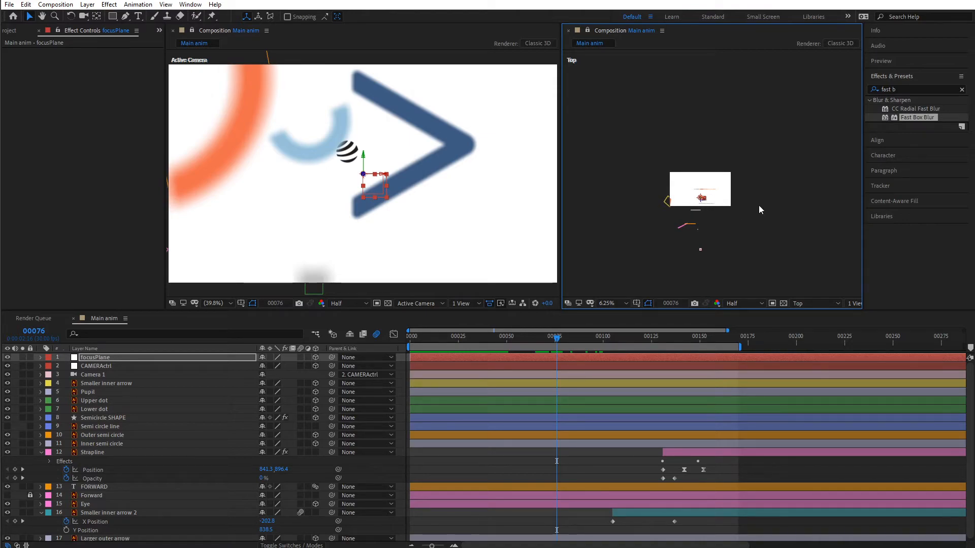
# Reset the focusPlane null's transform properties to their defaults and collapse the layer.
pyautogui.click(776, 202)
pyautogui.press('.')
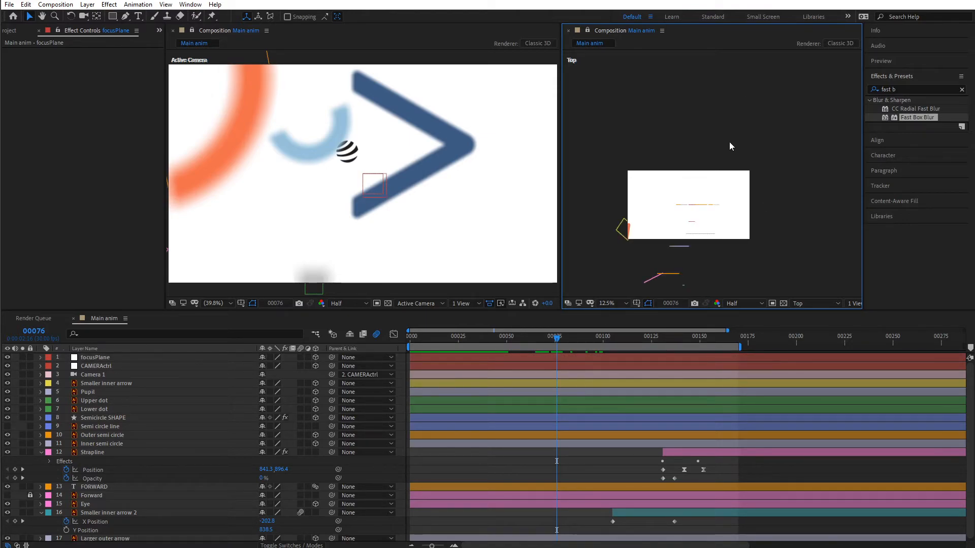
pyautogui.click(698, 221)
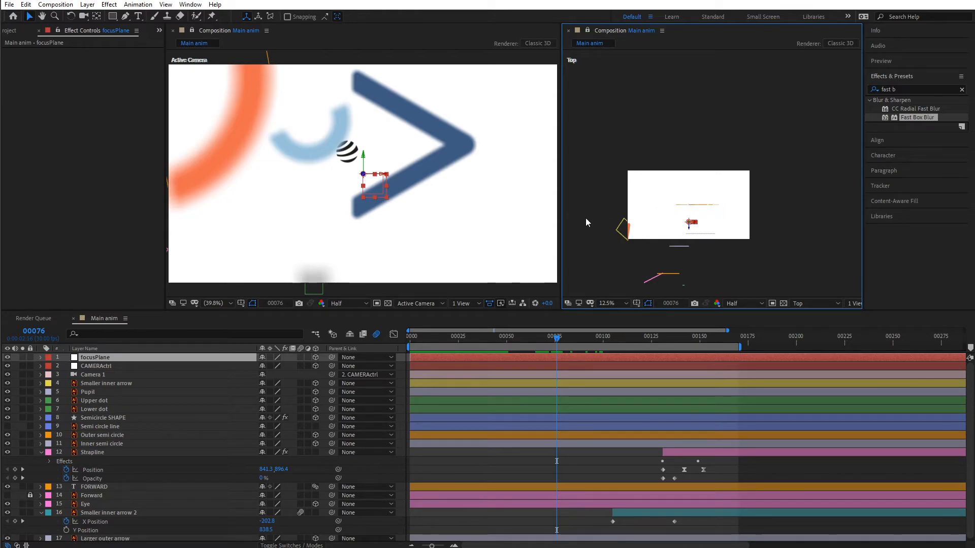
pyautogui.click(41, 358)
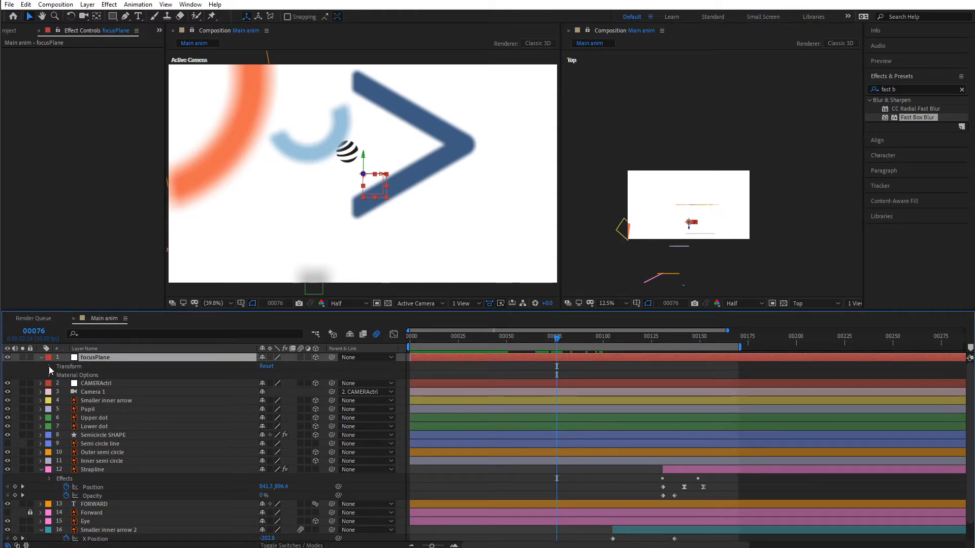
pyautogui.click(50, 366)
pyautogui.click(268, 367)
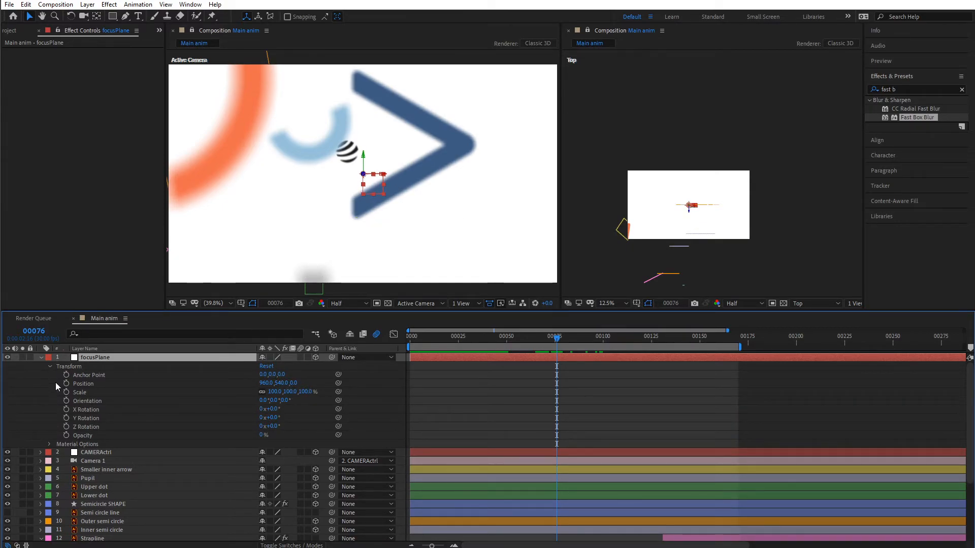
pyautogui.click(41, 357)
# Scrub to frame 100 and set Camera 1's Blur Level to 200% in the camera settings.
pyautogui.moveTo(431, 338); pyautogui.dragTo(604, 338)
pyautogui.doubleClick(74, 378)
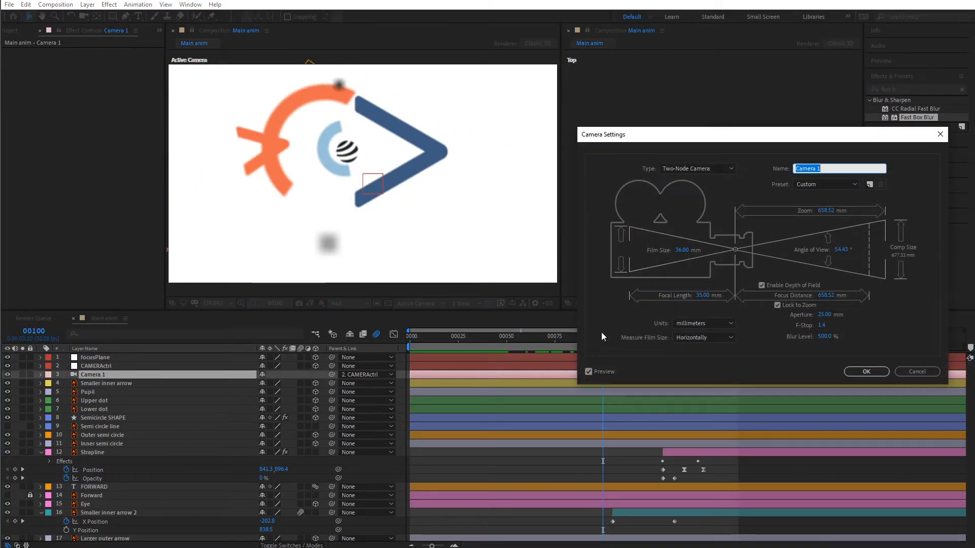
pyautogui.click(824, 337)
pyautogui.write('100')
pyautogui.press('Return')
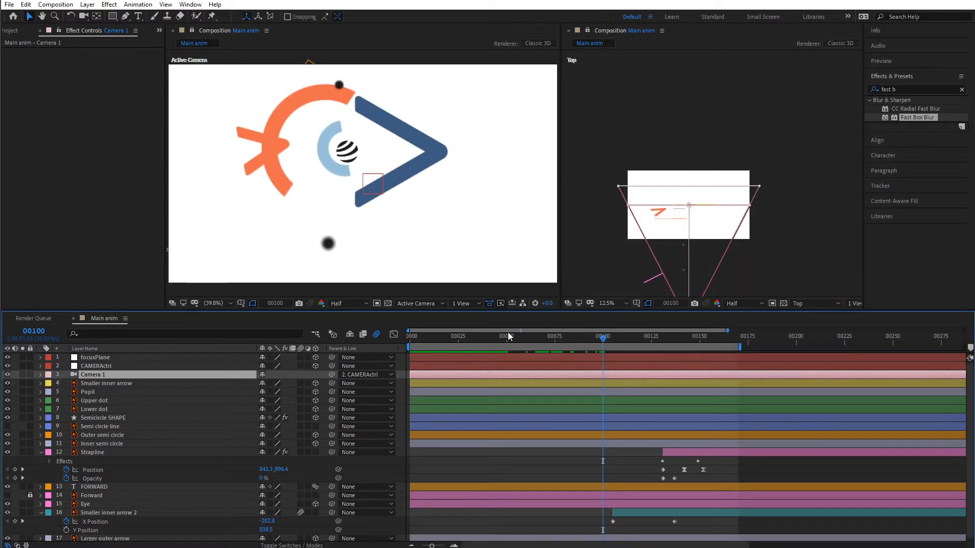
# Turn on keyframing for Camera 1's Blur Level at frame 0 and shift the 200% keyframe to frame 12.
pyautogui.moveTo(426, 335); pyautogui.dragTo(385, 350)
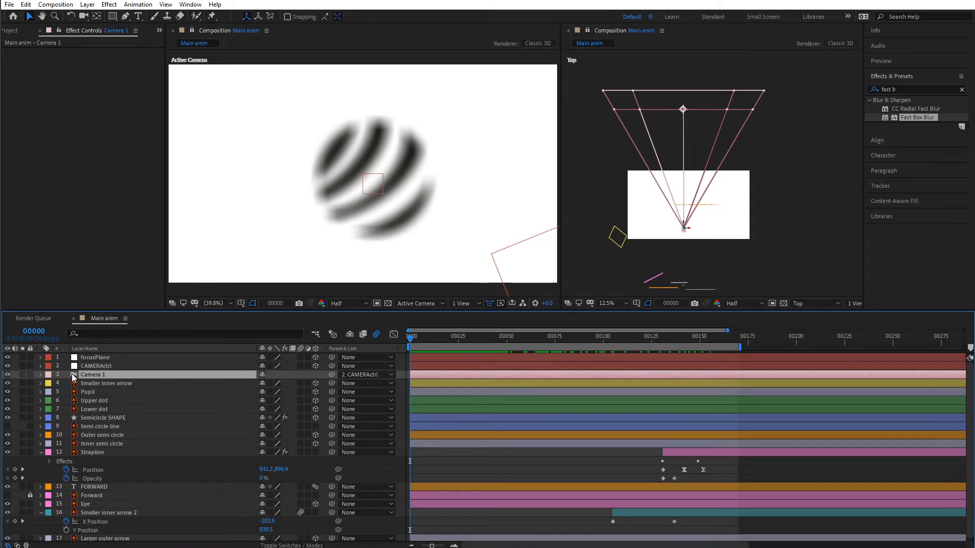
pyautogui.doubleClick(74, 376)
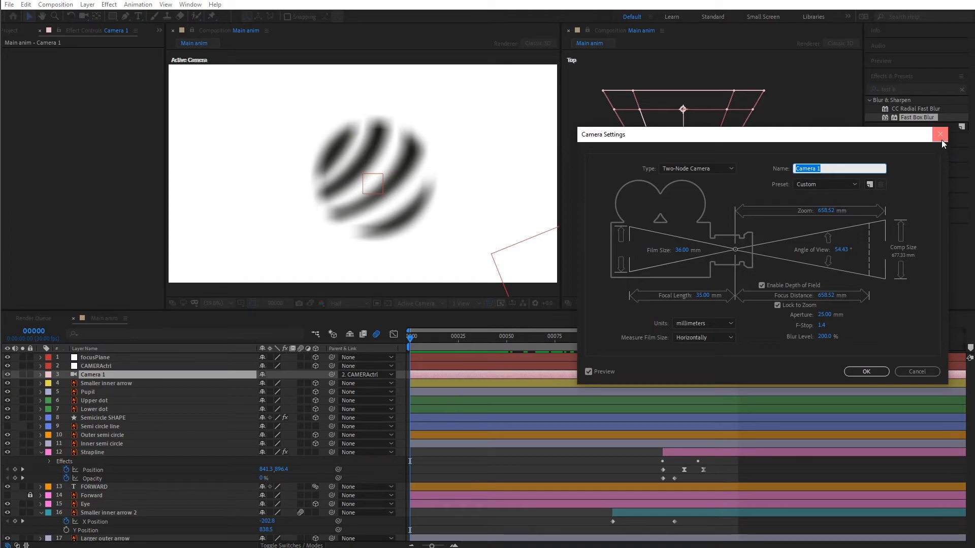
pyautogui.press('Escape')
pyautogui.click(40, 374)
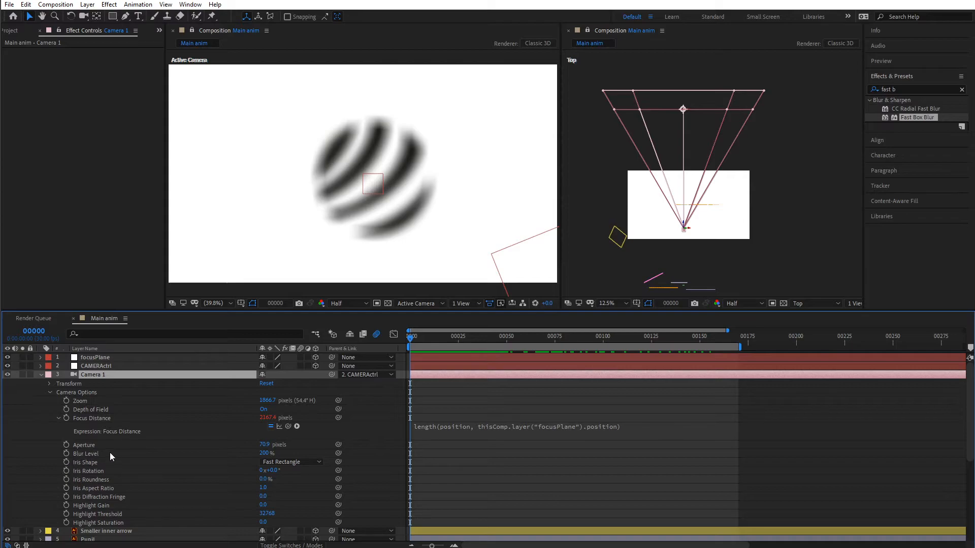
pyautogui.click(66, 454)
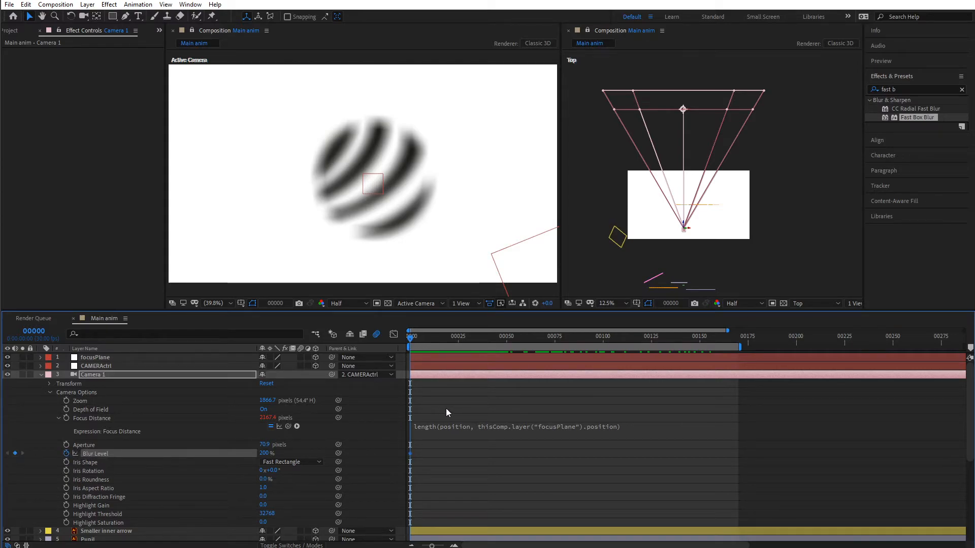
pyautogui.click(433, 339)
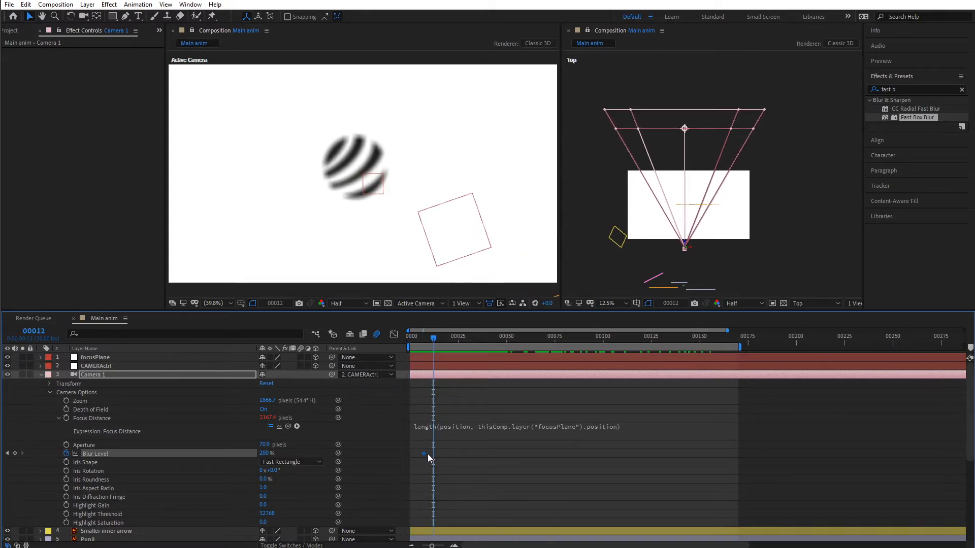
pyautogui.moveTo(425, 453); pyautogui.dragTo(434, 455)
# Add a Blur Level keyframe of 0% at frame 7 on Camera 1.
pyautogui.click(423, 342)
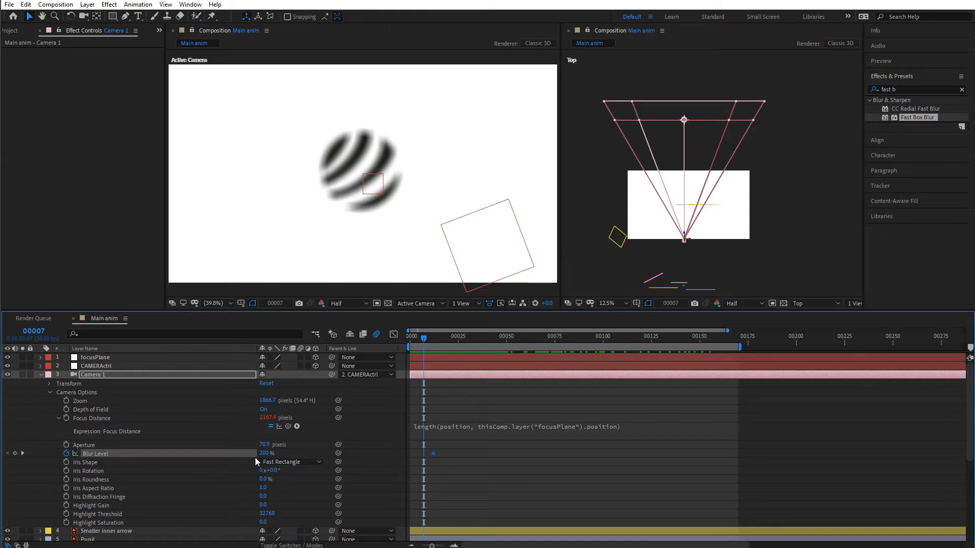
pyautogui.write('0')
pyautogui.press('Return')
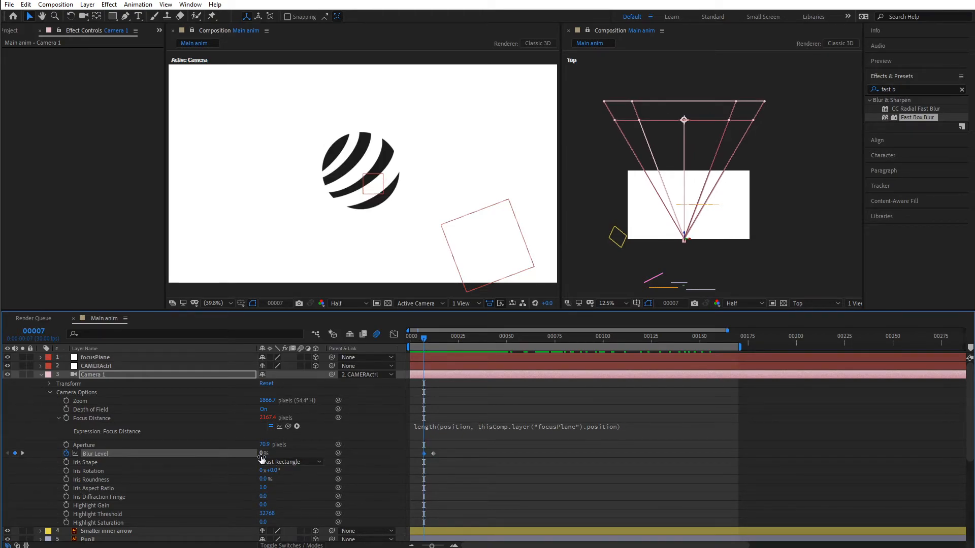
# Collapse Camera 1's properties and review the depth-of-field animation alongside the finished Eye forward logo sting video.
pyautogui.moveTo(431, 337); pyautogui.dragTo(712, 342)
pyautogui.click(41, 375)
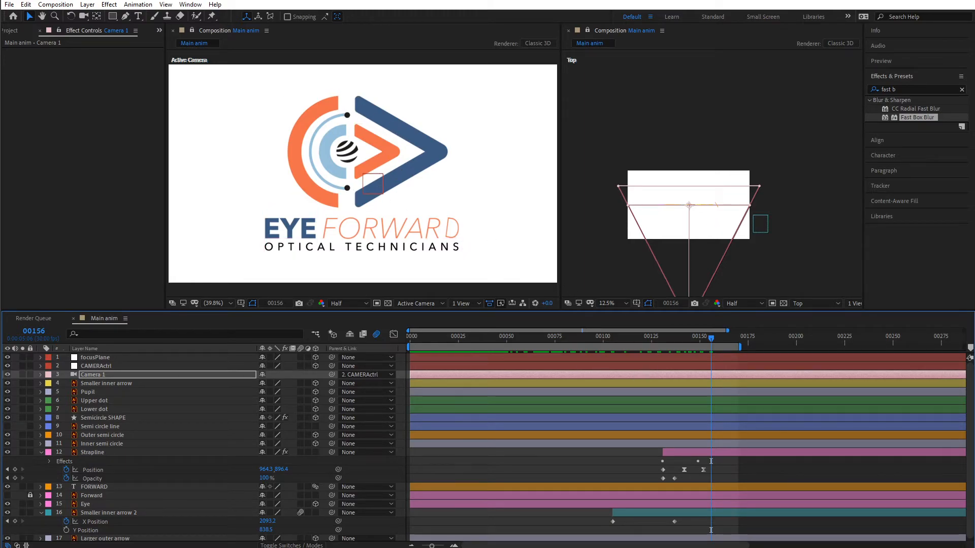
pyautogui.moveTo(0, 46); pyautogui.dragTo(561, 34)
pyautogui.moveTo(410, 432); pyautogui.dragTo(446, 435)
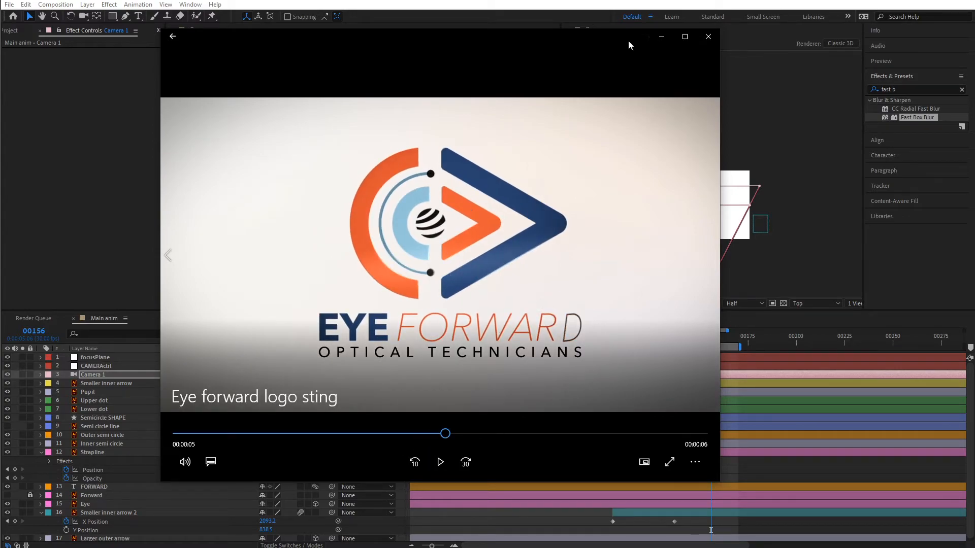
pyautogui.moveTo(596, 38); pyautogui.dragTo(0, 158)
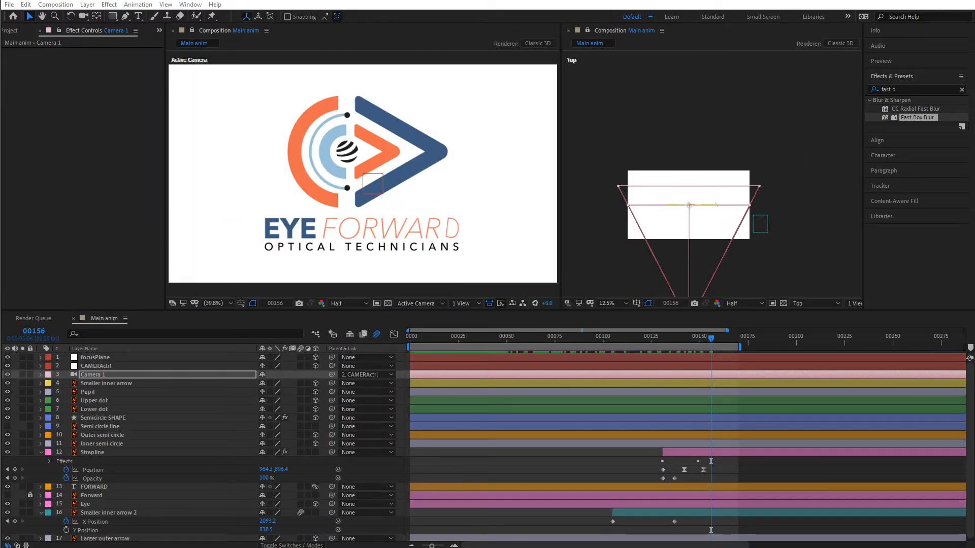
pyautogui.moveTo(418, 338); pyautogui.dragTo(490, 339)
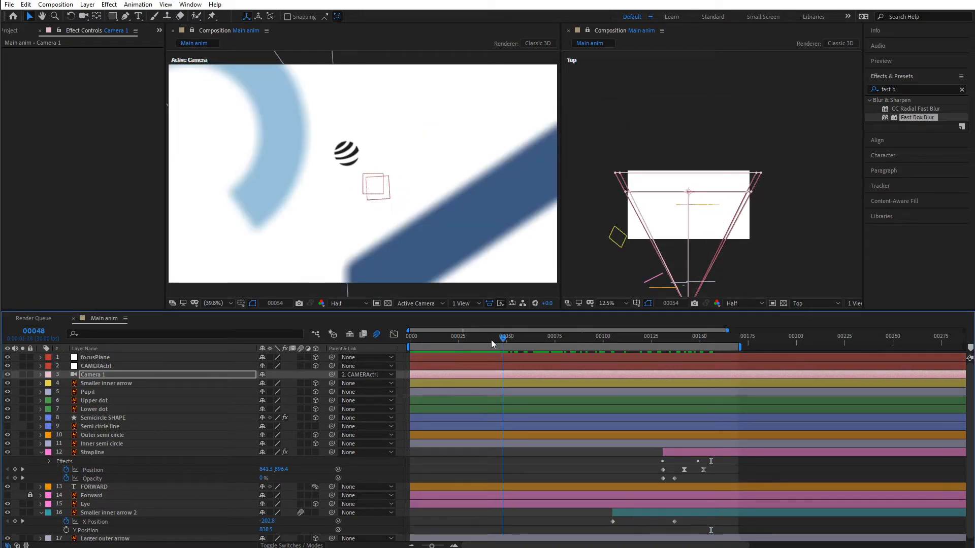
pyautogui.click(480, 340)
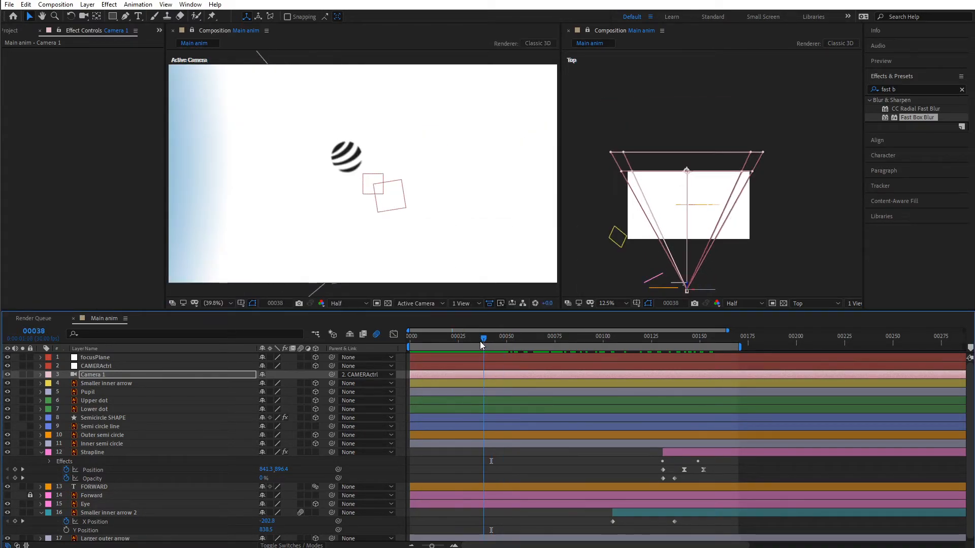
pyautogui.moveTo(492, 337); pyautogui.dragTo(624, 347)
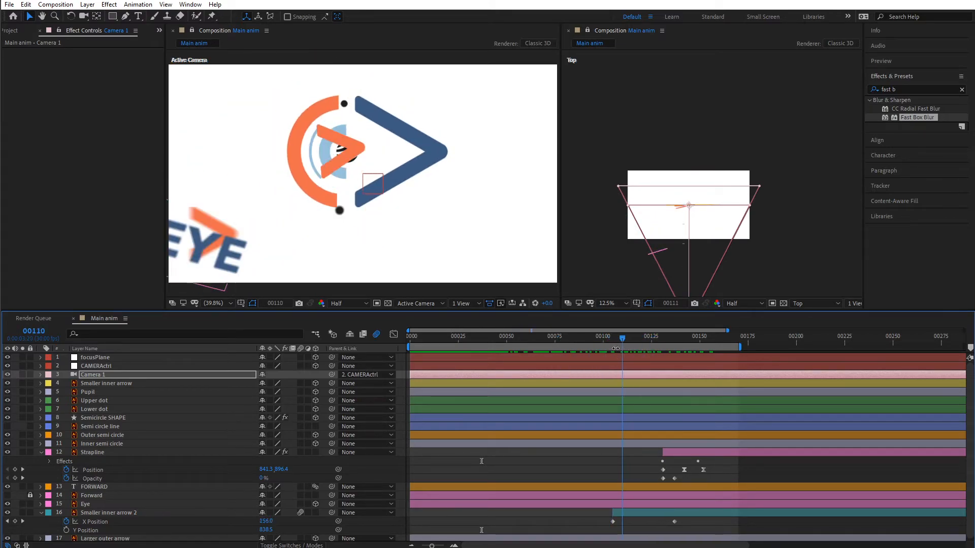
# Add a white spot light with 100% intensity, 79° cone angle, 59% cone feather and cast shadows at 80% darkness.
pyautogui.click(88, 5)
pyautogui.moveTo(127, 17)
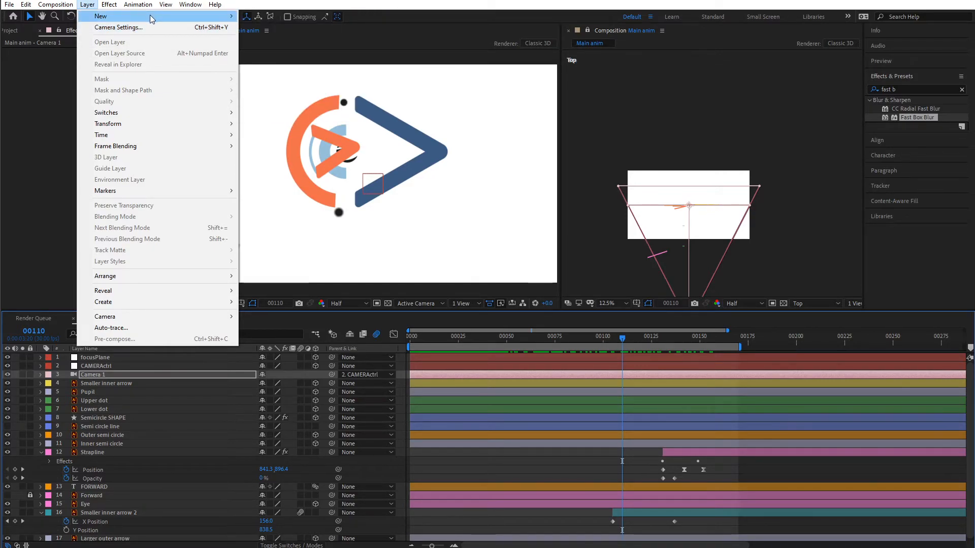
pyautogui.click(320, 38)
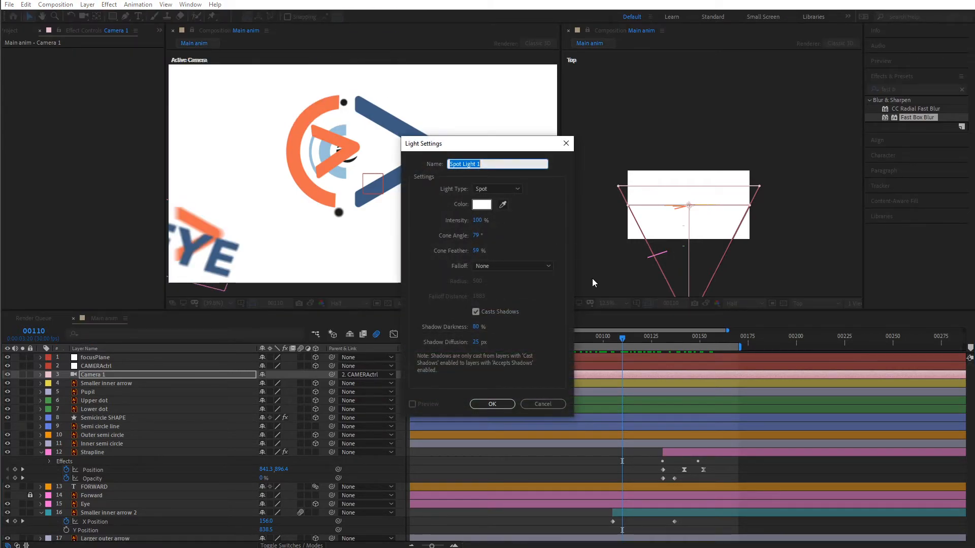
pyautogui.moveTo(508, 144); pyautogui.dragTo(651, 150)
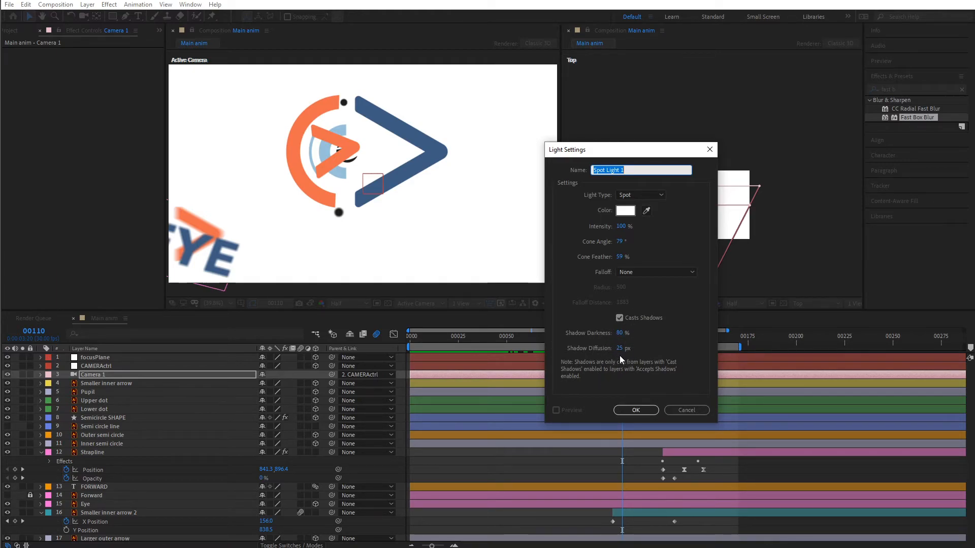
pyautogui.moveTo(619, 354); pyautogui.dragTo(624, 350)
pyautogui.click(636, 410)
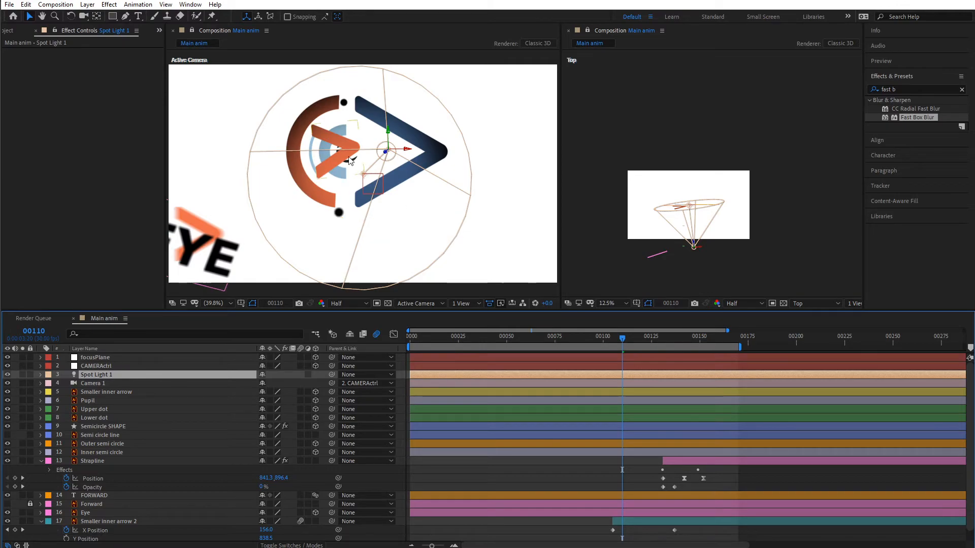
# Move the spot light back from the logo, raise it above the artwork, and check the lighting across the animation.
pyautogui.moveTo(436, 337); pyautogui.dragTo(625, 343)
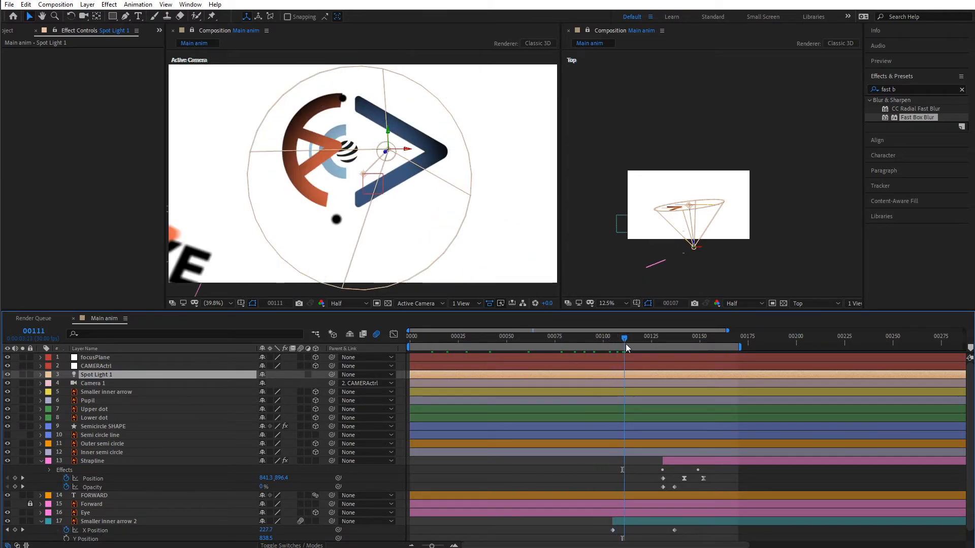
pyautogui.click(696, 248)
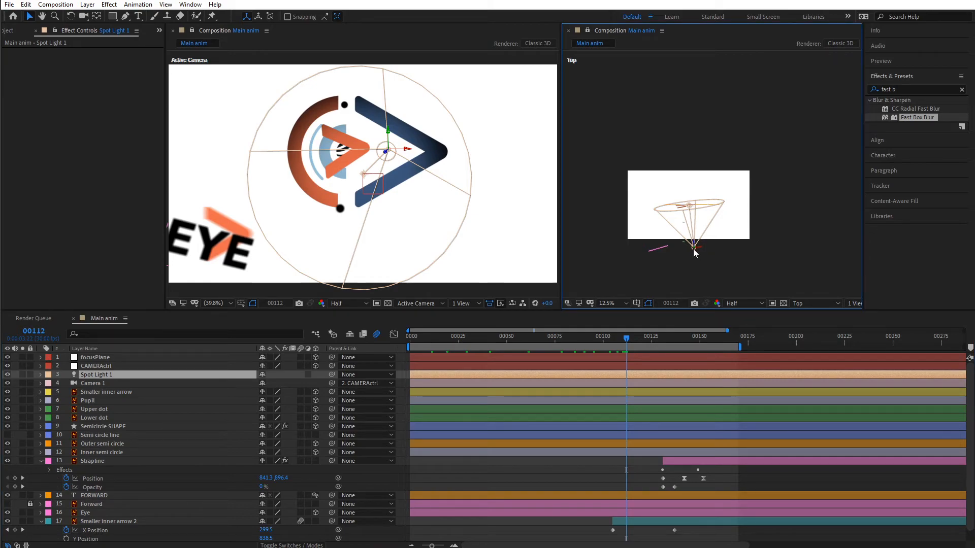
pyautogui.moveTo(687, 260)
pyautogui.mouseDown()
pyautogui.moveTo(687, 219)
pyautogui.moveTo(661, 220)
pyautogui.moveTo(702, 218)
pyautogui.moveTo(704, 284)
pyautogui.moveTo(689, 283)
pyautogui.moveTo(703, 255)
pyautogui.mouseUp()
pyautogui.scroll(2, 688, 219)
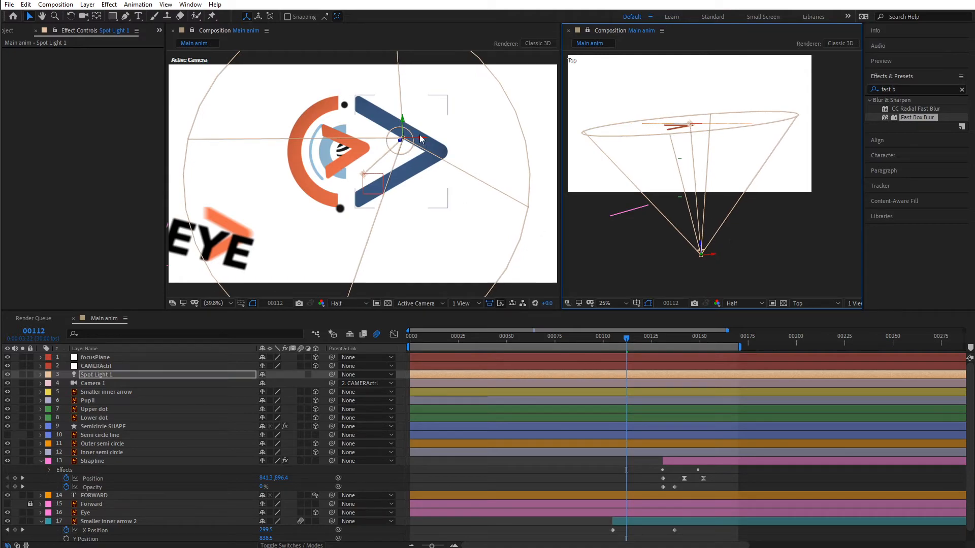
pyautogui.moveTo(402, 117); pyautogui.dragTo(402, 80)
pyautogui.moveTo(416, 333); pyautogui.dragTo(502, 341)
pyautogui.press('space')
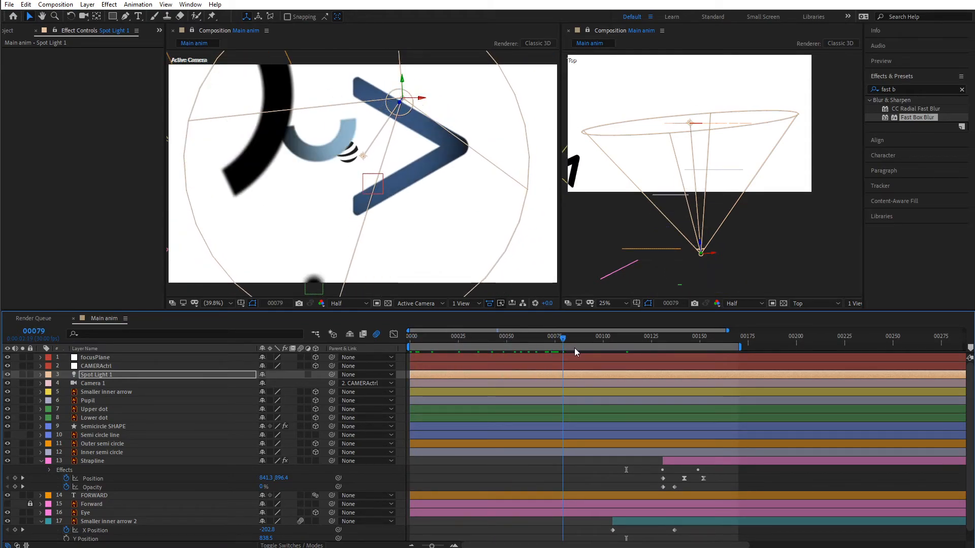
pyautogui.moveTo(614, 345); pyautogui.dragTo(525, 348)
# Pull the spot light further back from the logo in the Top view and turn off the composition's motion blur.
pyautogui.moveTo(701, 254); pyautogui.dragTo(732, 311)
pyautogui.moveTo(422, 341); pyautogui.dragTo(686, 333)
pyautogui.press('pageup')
pyautogui.click(376, 333)
pyautogui.moveTo(520, 340); pyautogui.dragTo(639, 337)
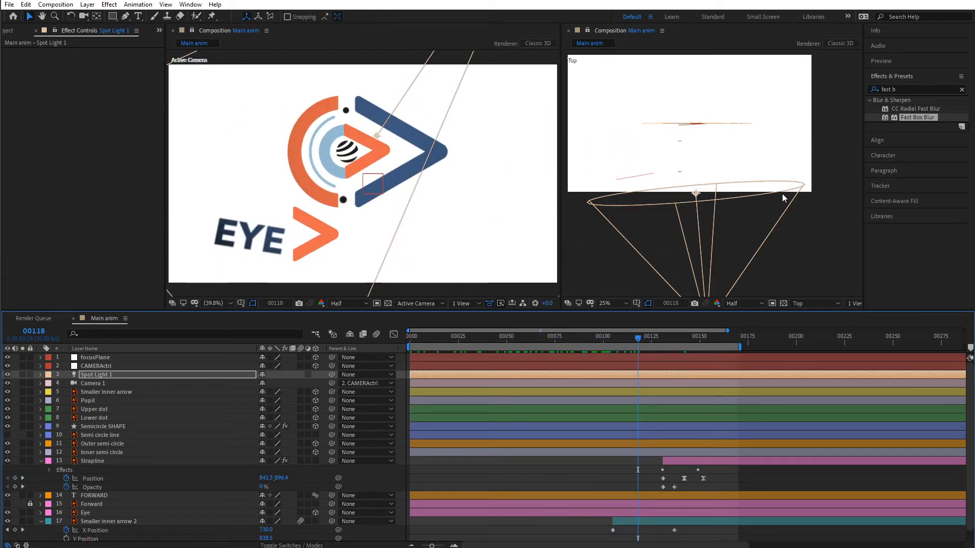
# Select the Outer semi circle at frame 92, collapse the Strapline and Smaller inner arrow 2 layers, and enlarge the timeline area.
pyautogui.moveTo(468, 339); pyautogui.dragTo(588, 337)
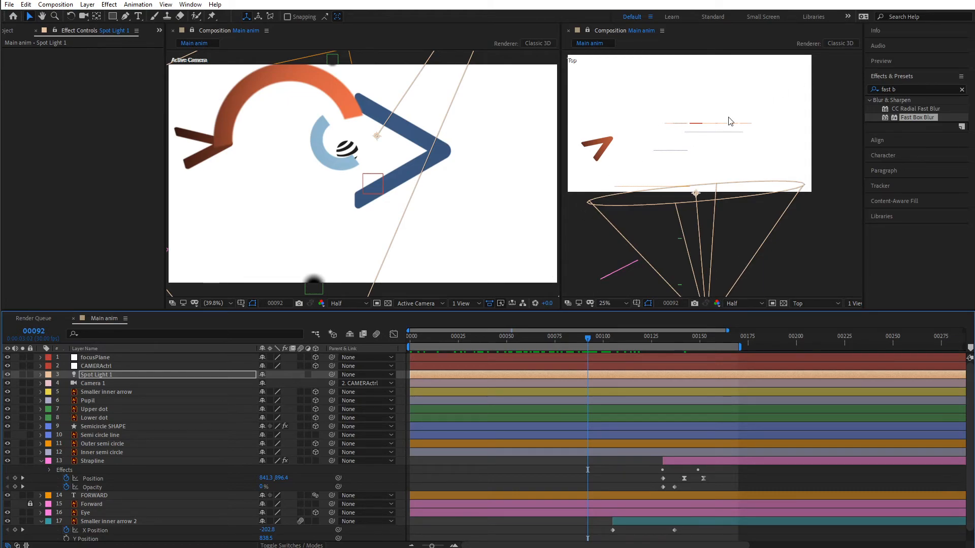
pyautogui.click(326, 87)
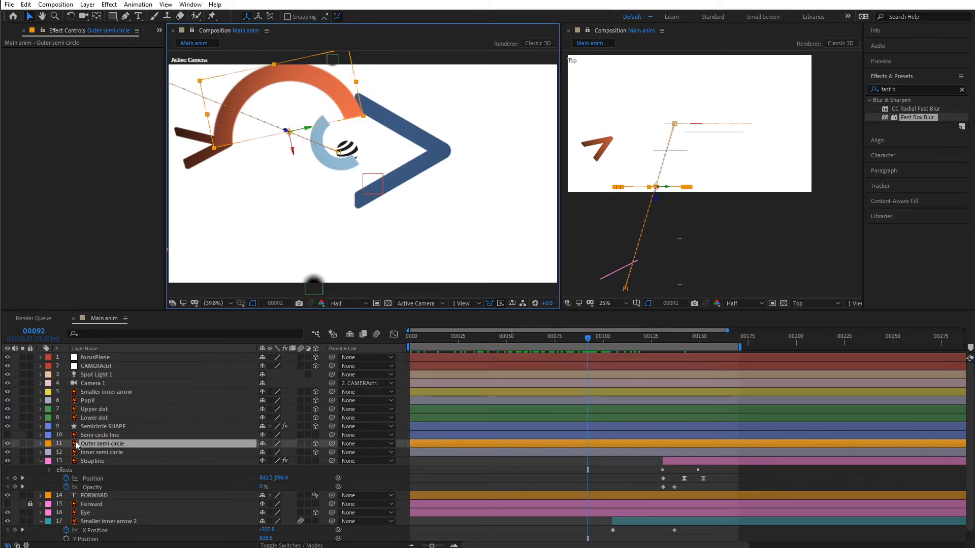
pyautogui.click(41, 461)
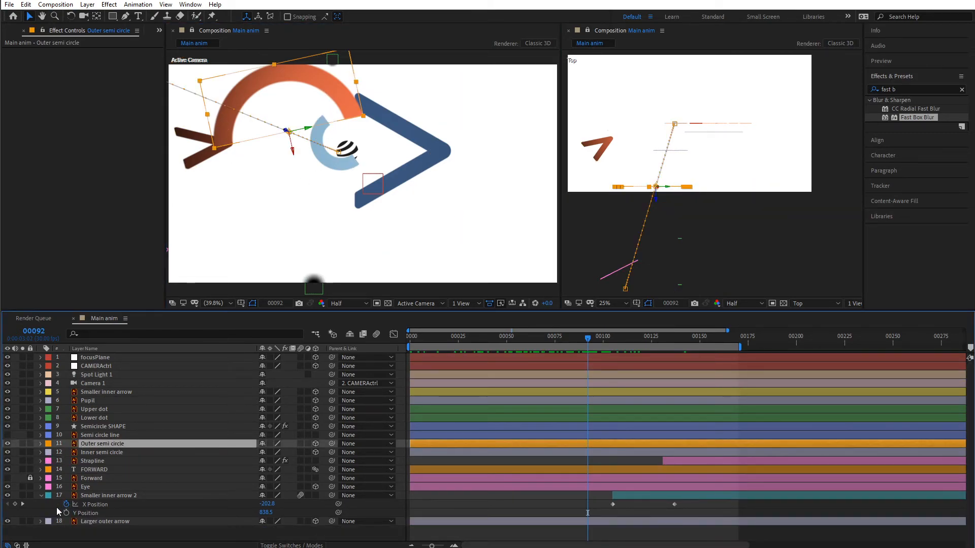
pyautogui.click(40, 495)
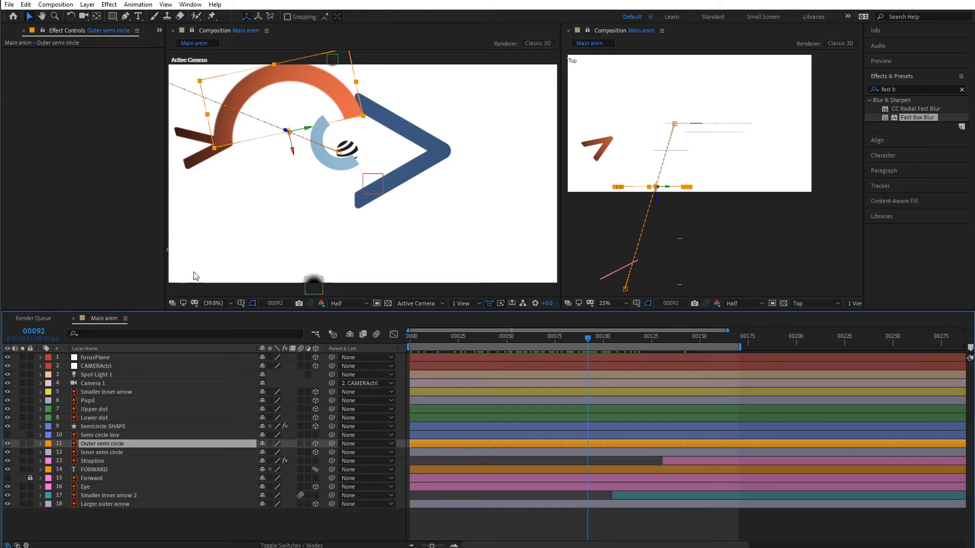
pyautogui.moveTo(514, 310); pyautogui.dragTo(514, 282)
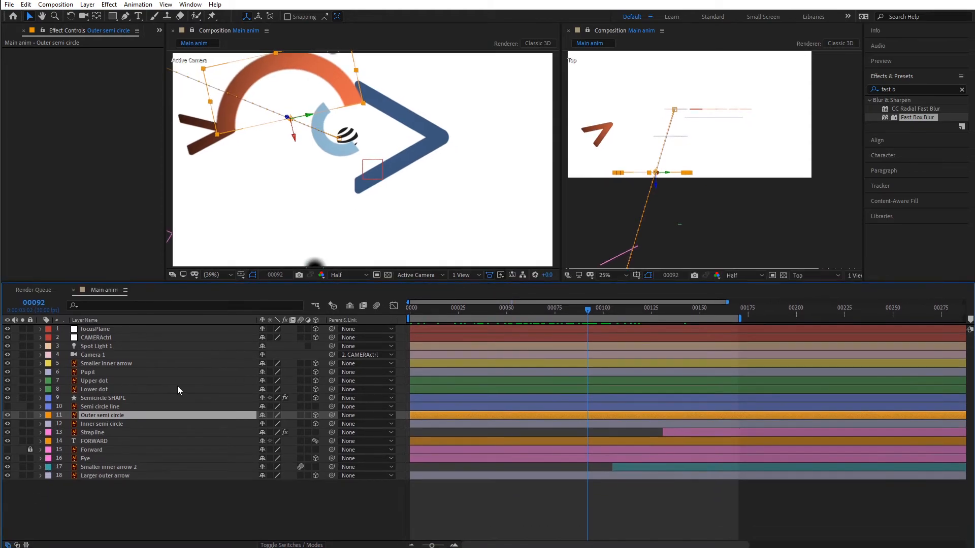
# Turn on Casts Shadows in the Outer semi circle's material options and collapse the layer.
pyautogui.click(40, 415)
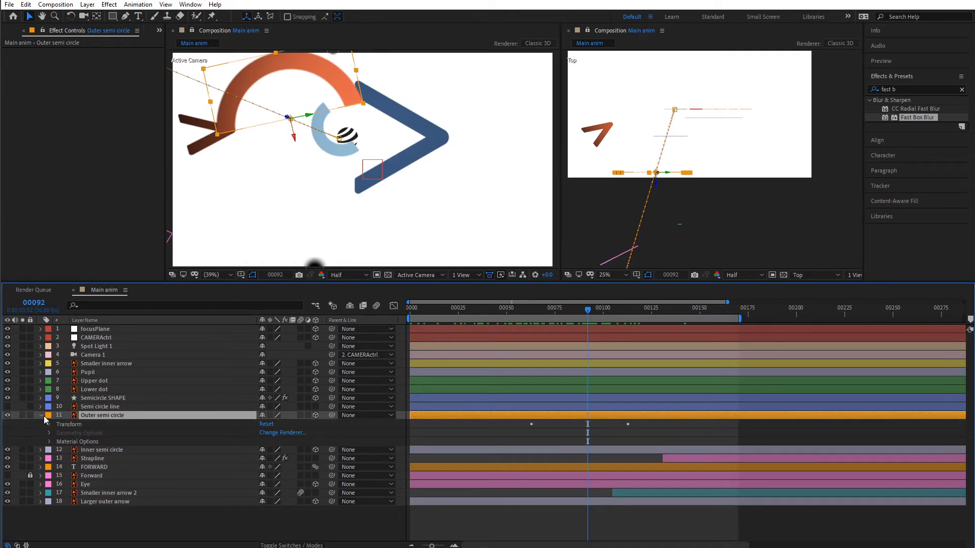
pyautogui.click(50, 442)
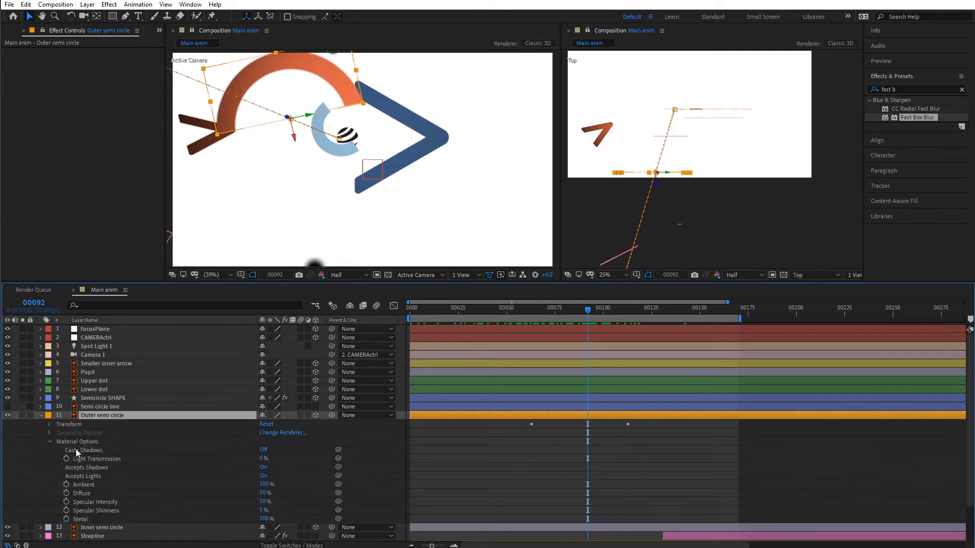
pyautogui.click(253, 450)
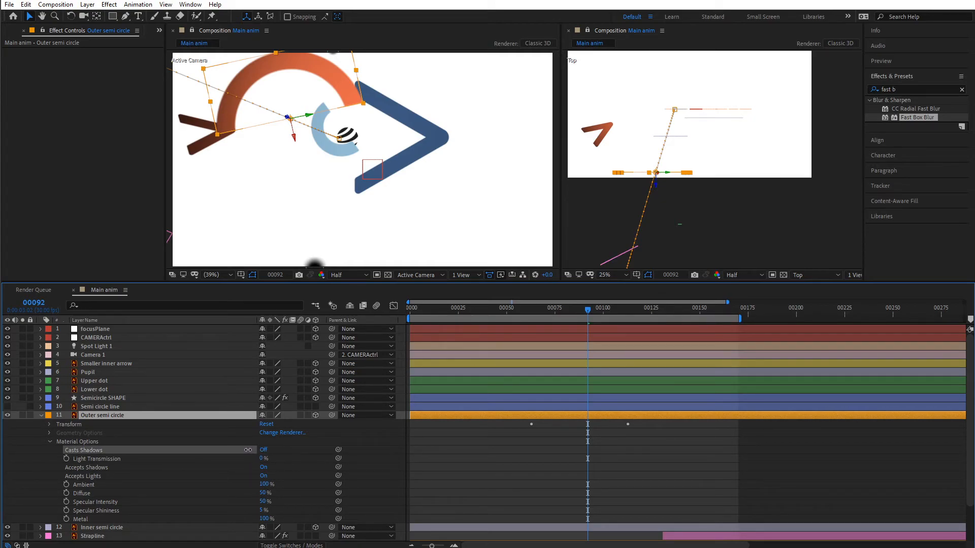
pyautogui.click(263, 450)
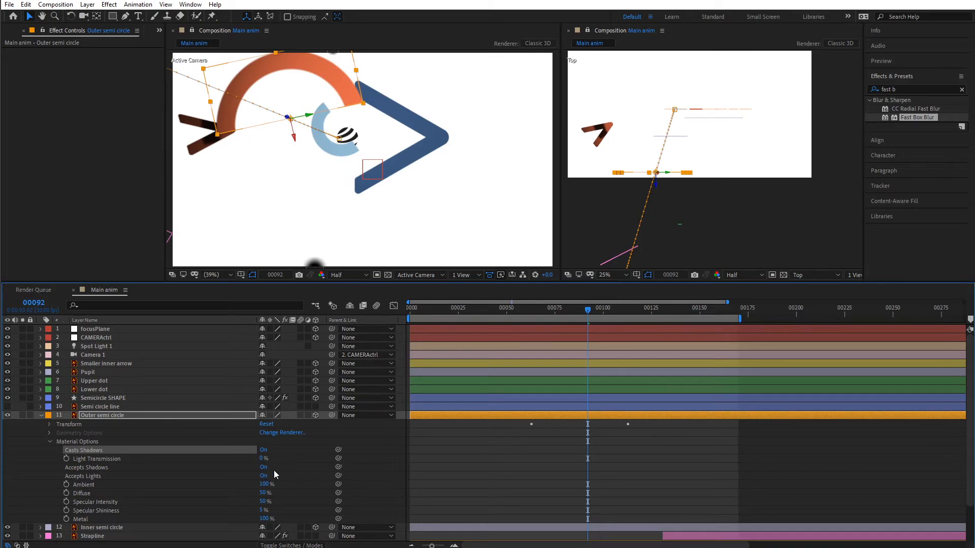
pyautogui.click(41, 415)
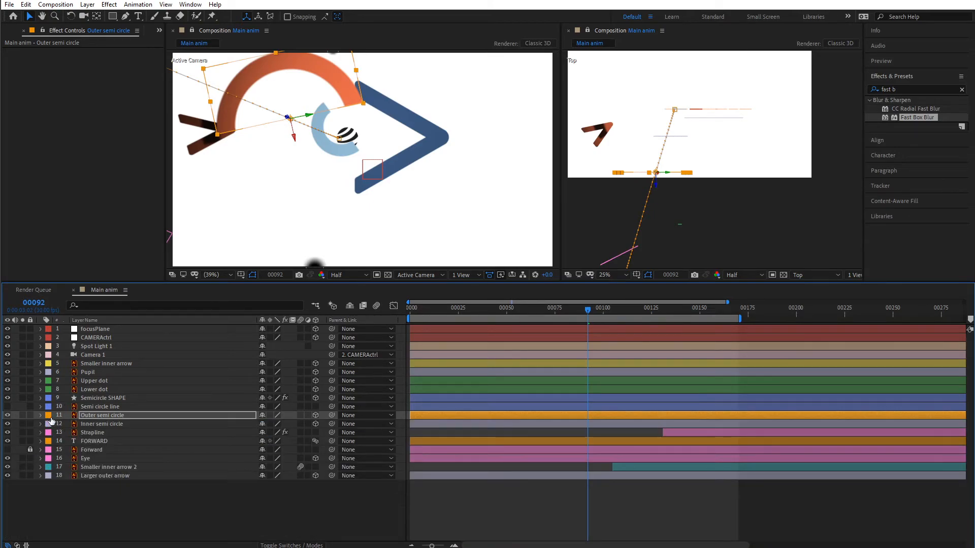
# Turn on Casts Shadows in the Larger outer arrow's material options and collapse the layer.
pyautogui.click(99, 476)
pyautogui.click(41, 477)
pyautogui.click(49, 502)
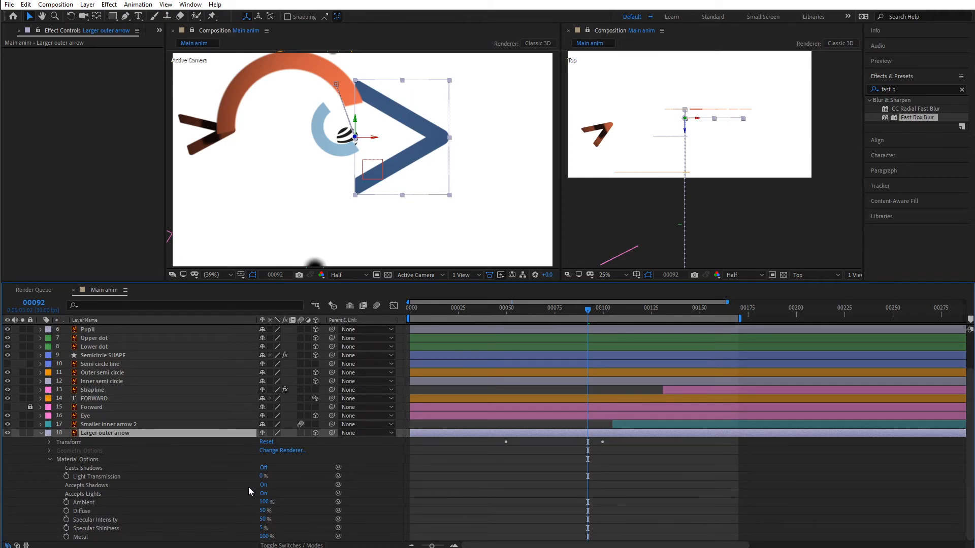
pyautogui.click(263, 494)
pyautogui.click(264, 468)
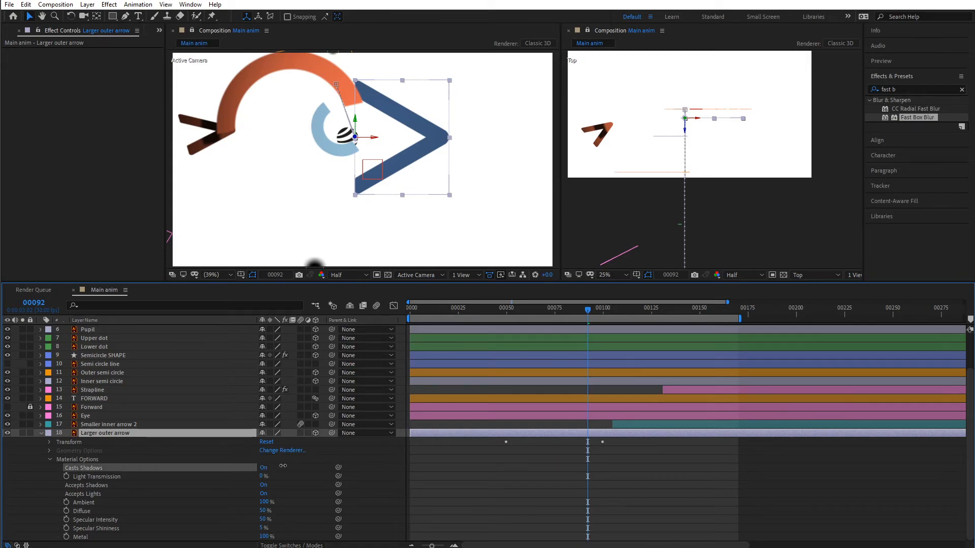
pyautogui.click(42, 434)
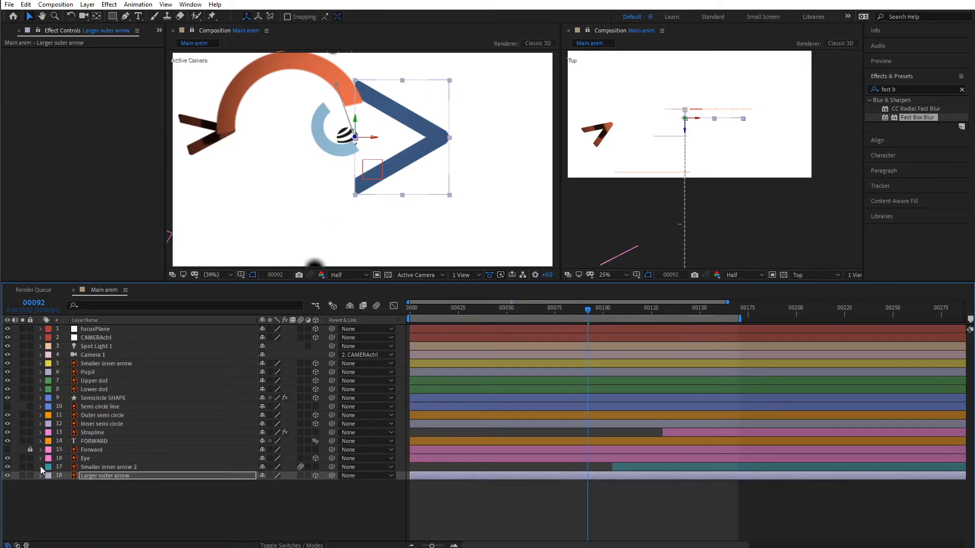
# Inspect Smaller inner arrow 2's property groups for material options and view the layer at frame 127.
pyautogui.click(41, 467)
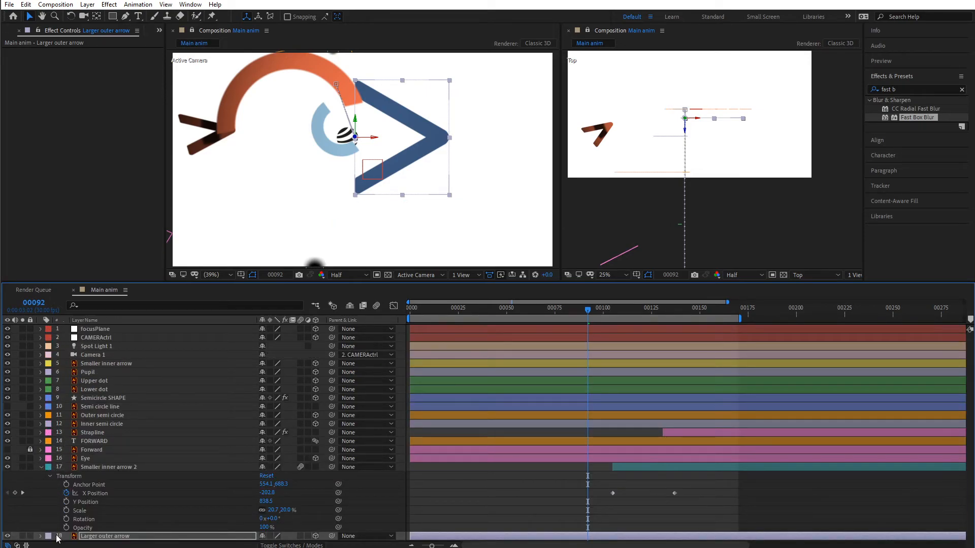
pyautogui.click(50, 477)
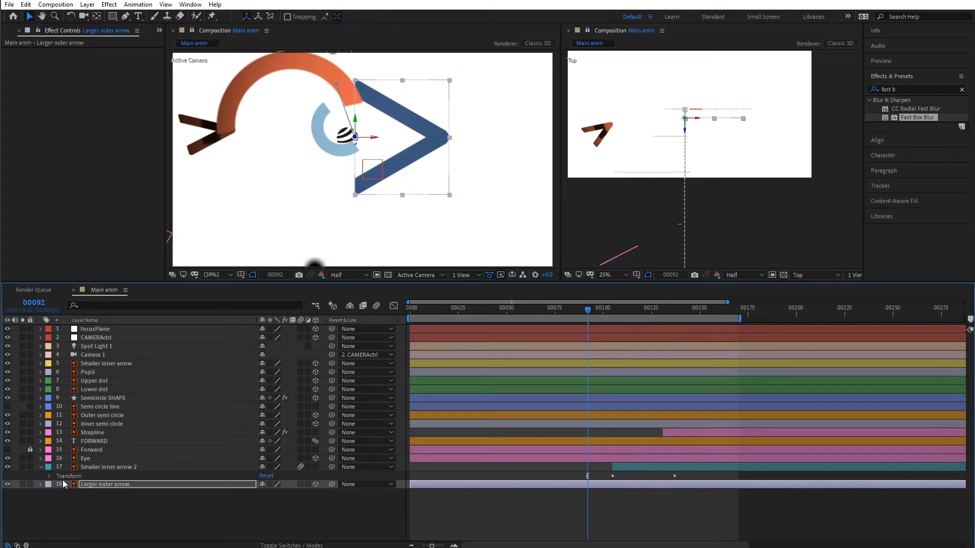
pyautogui.click(137, 468)
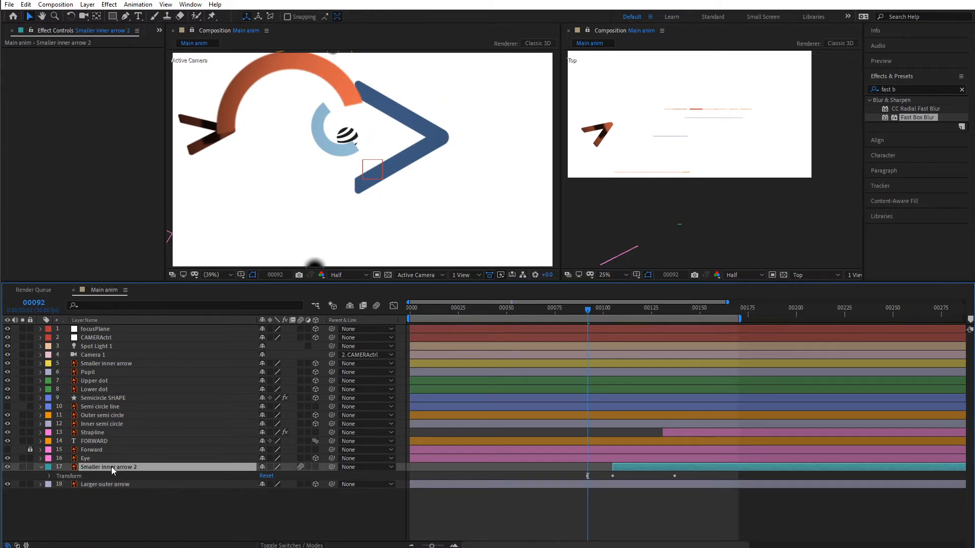
pyautogui.moveTo(425, 310); pyautogui.dragTo(655, 314)
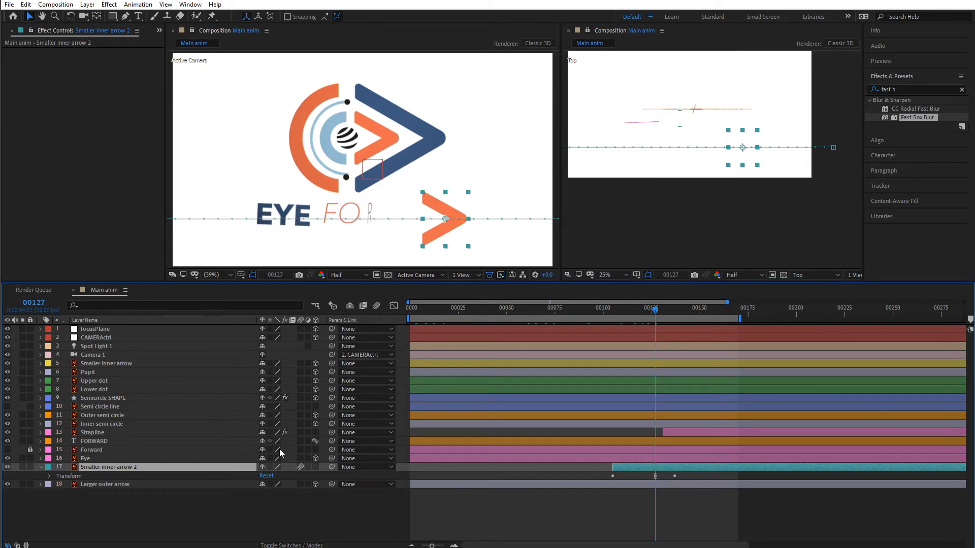
# Turn on Casts Shadows in the Smaller inner arrow's material options and collapse the layer.
pyautogui.click(388, 140)
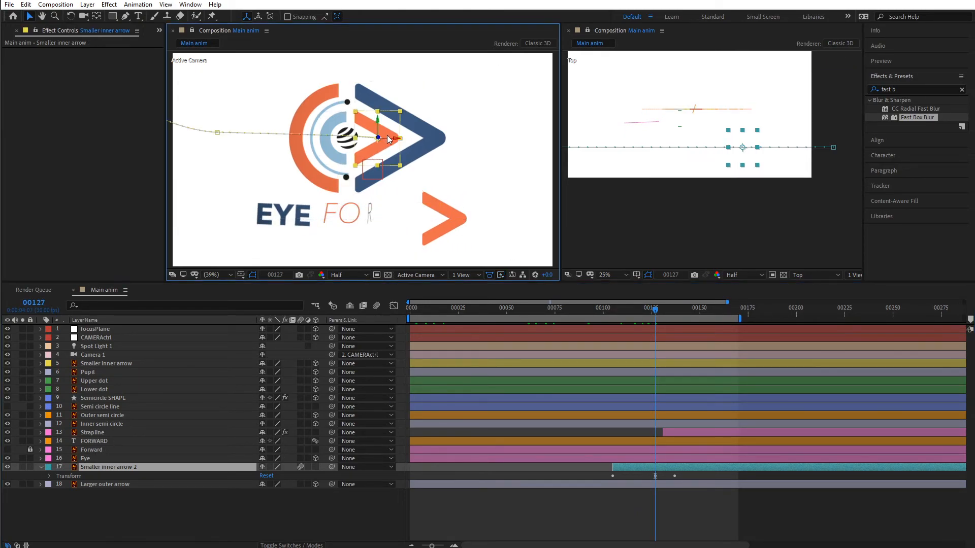
pyautogui.click(40, 364)
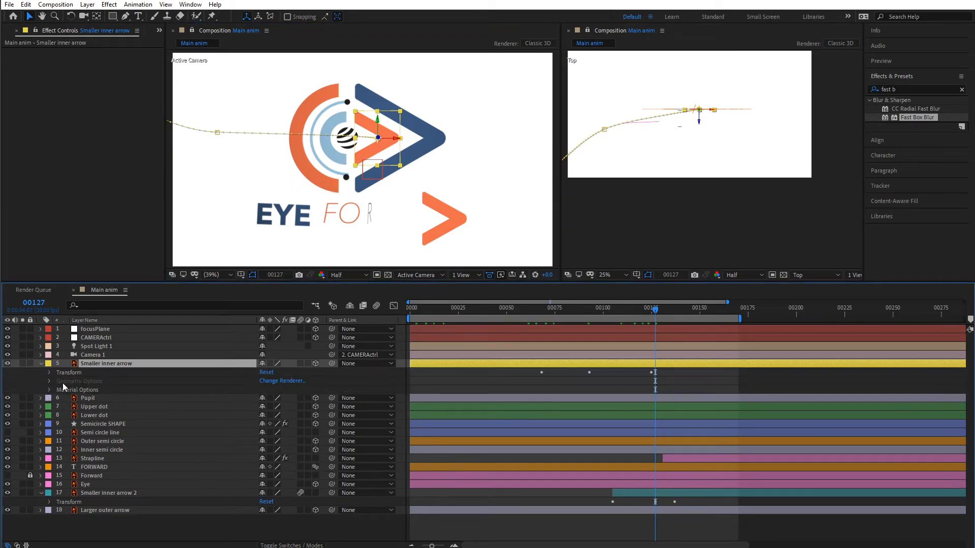
pyautogui.click(49, 390)
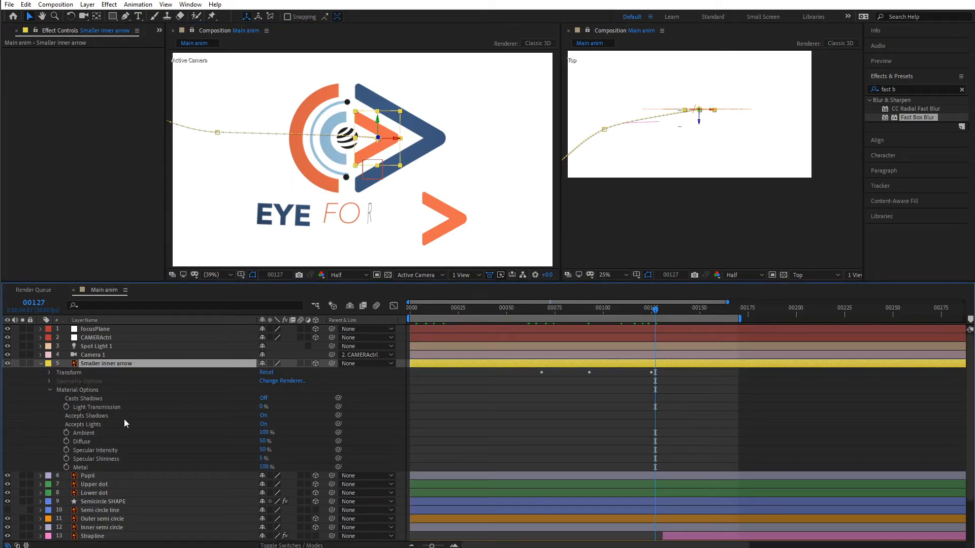
pyautogui.click(263, 398)
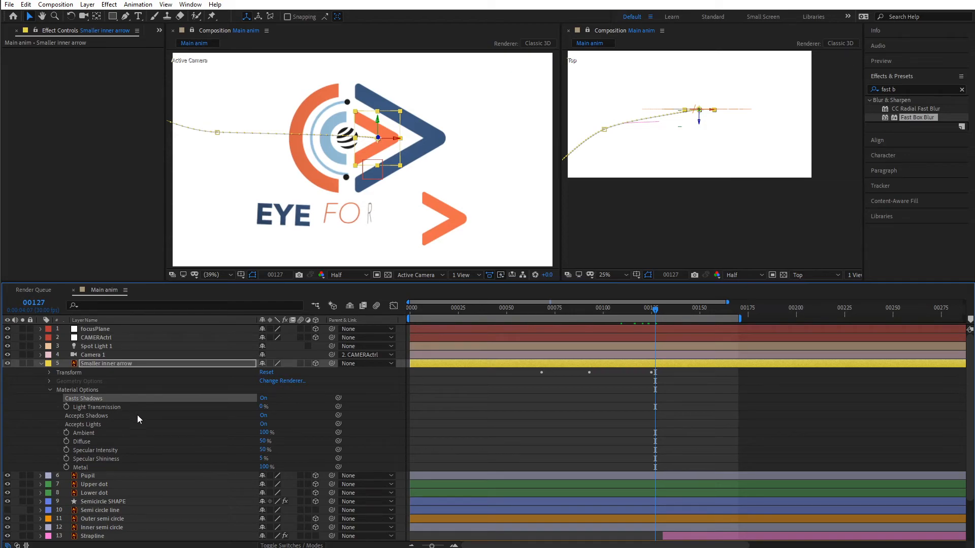
pyautogui.click(40, 364)
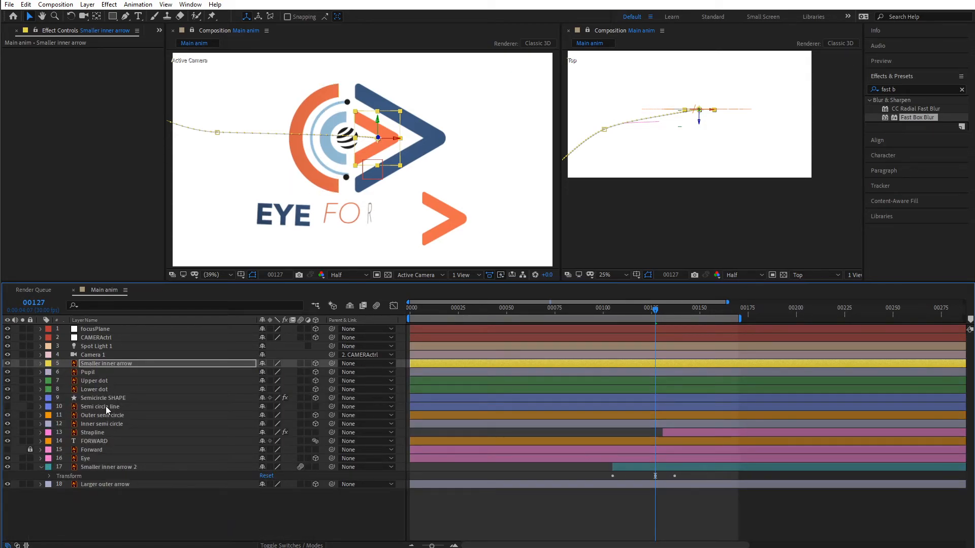
# Check the Casts Shadows setting in the Outer semi circle's material options and collapse the layer.
pyautogui.click(106, 407)
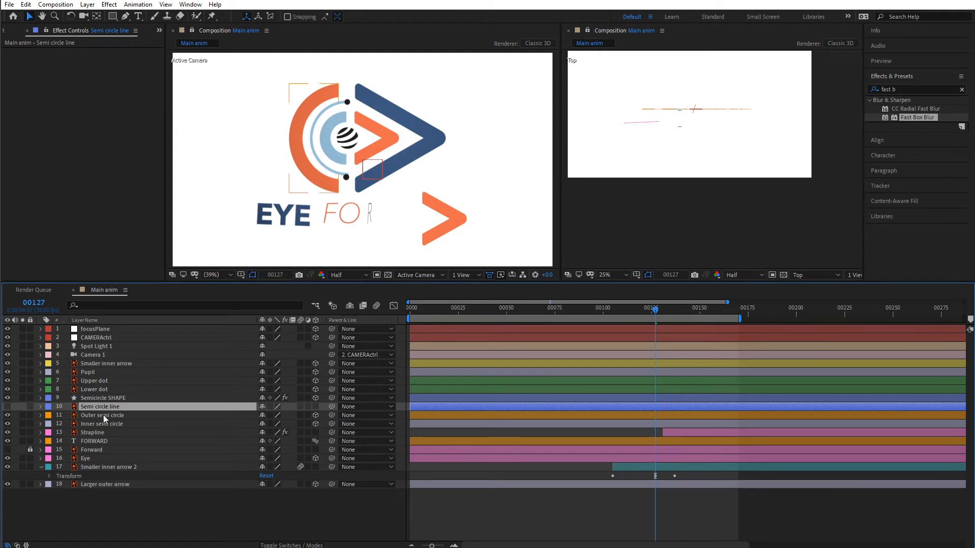
pyautogui.click(102, 415)
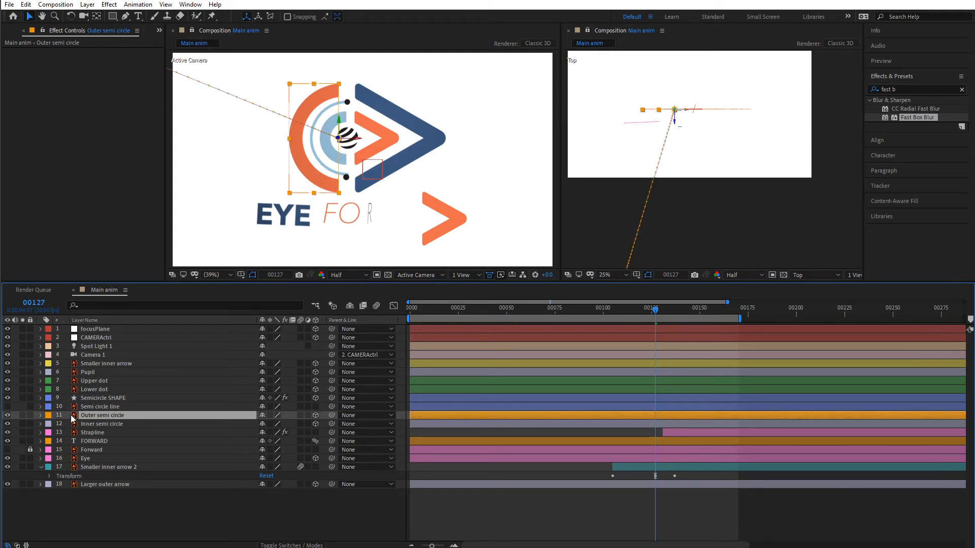
pyautogui.click(41, 415)
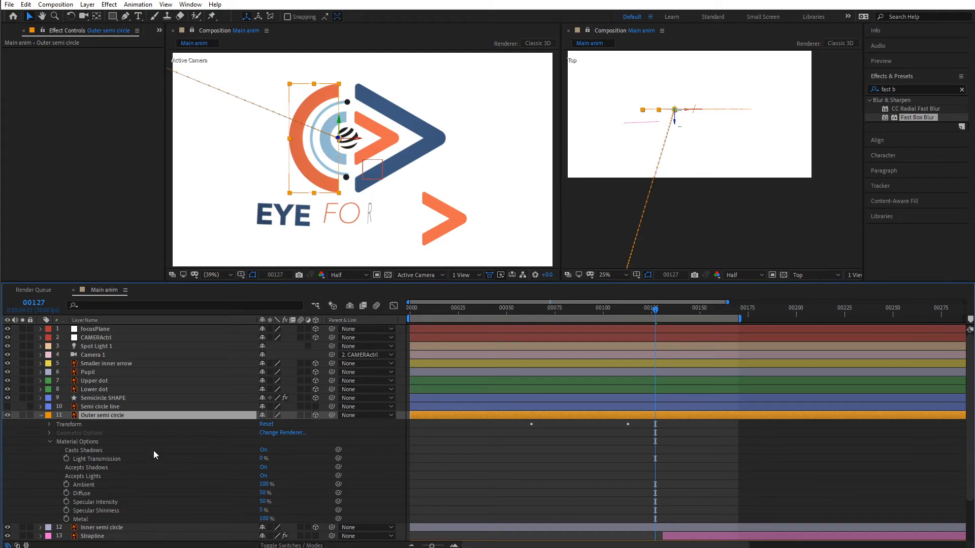
pyautogui.click(41, 414)
# Turn on Casts Shadows in the Inner semi circle's material options and collapse the layer.
pyautogui.click(345, 160)
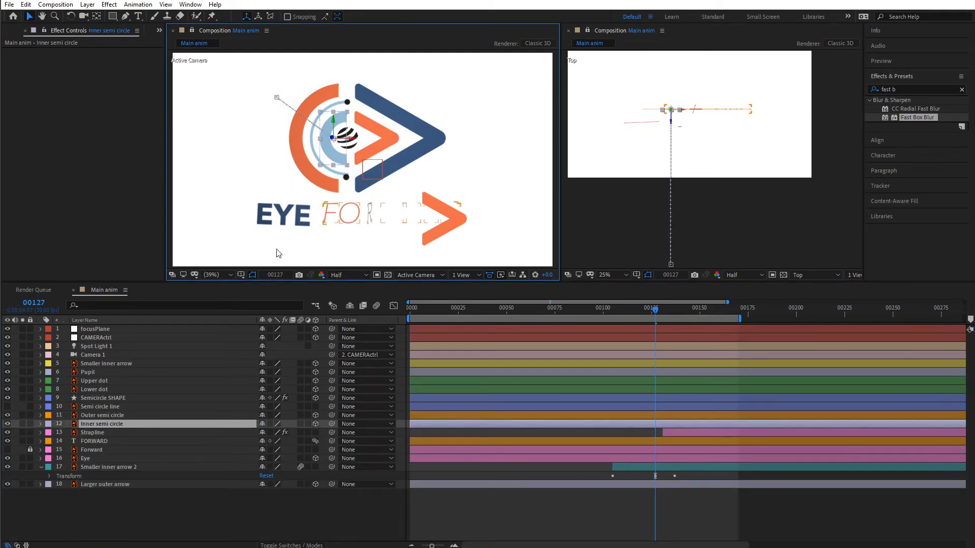
pyautogui.click(41, 424)
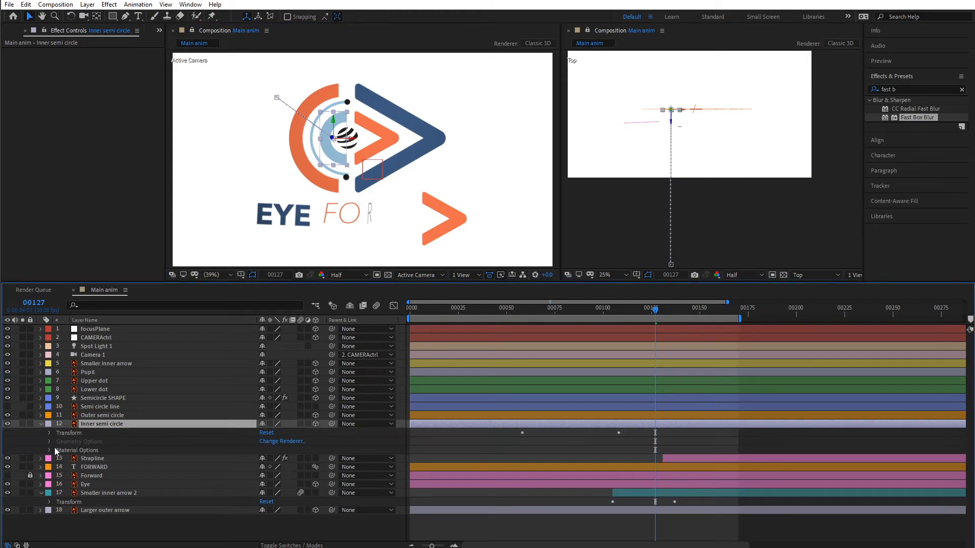
pyautogui.click(49, 451)
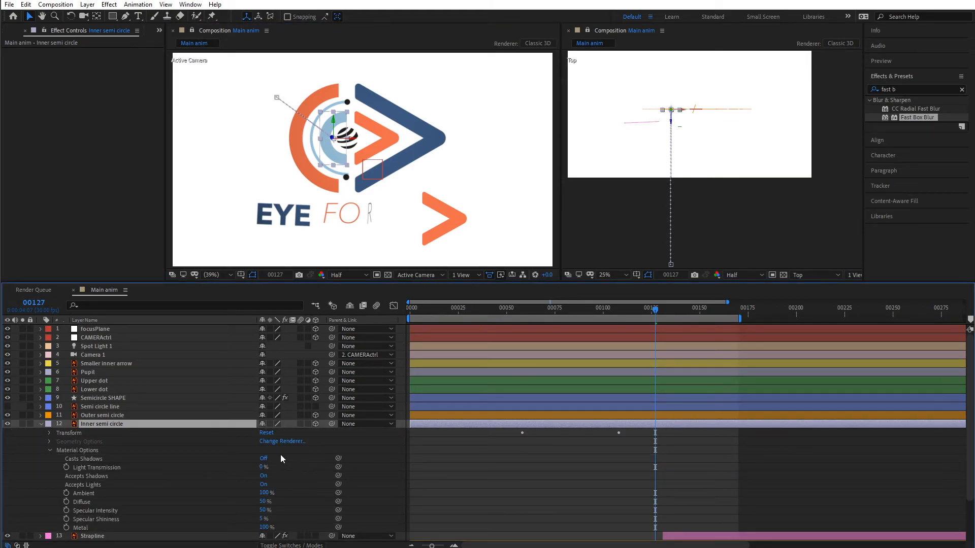
pyautogui.click(264, 459)
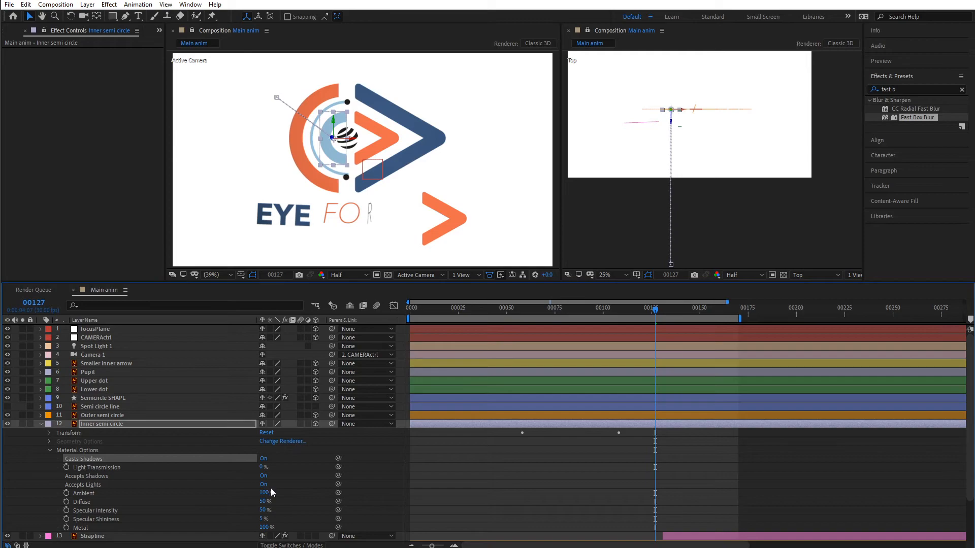
pyautogui.click(41, 424)
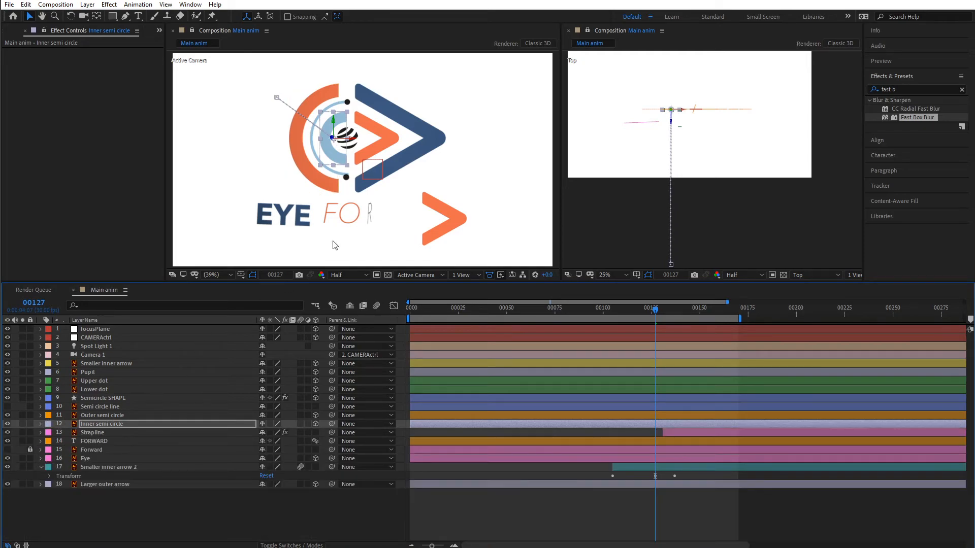
# Magnify the Active Camera view to 100% around frames 111–112 and set the preview resolution to Full.
pyautogui.moveTo(433, 311); pyautogui.dragTo(624, 310)
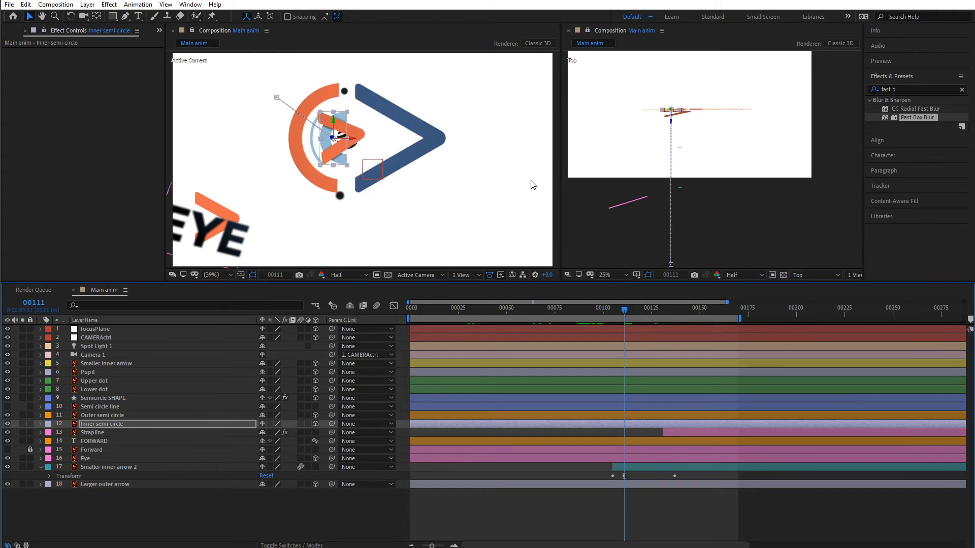
pyautogui.press('/')
pyautogui.moveTo(434, 111); pyautogui.dragTo(489, 168)
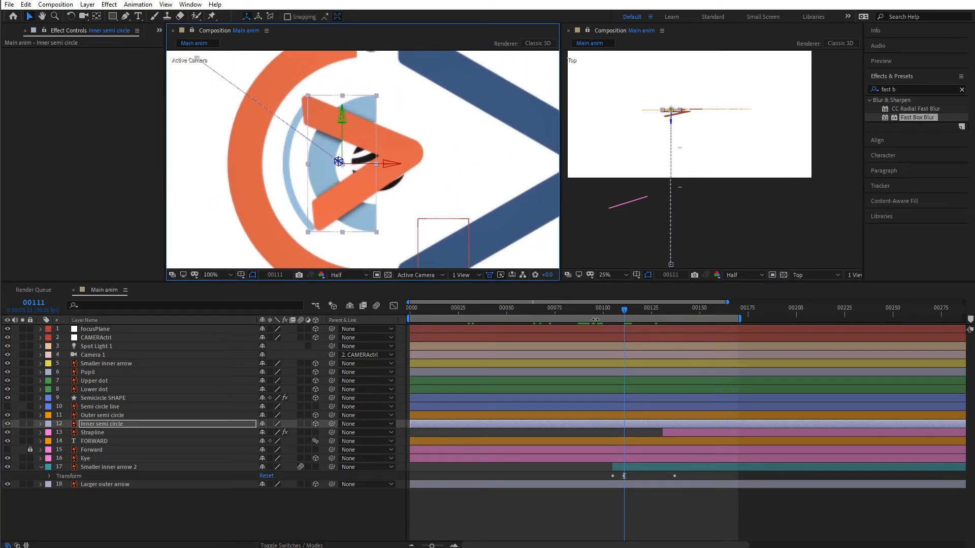
pyautogui.moveTo(574, 311); pyautogui.dragTo(626, 321)
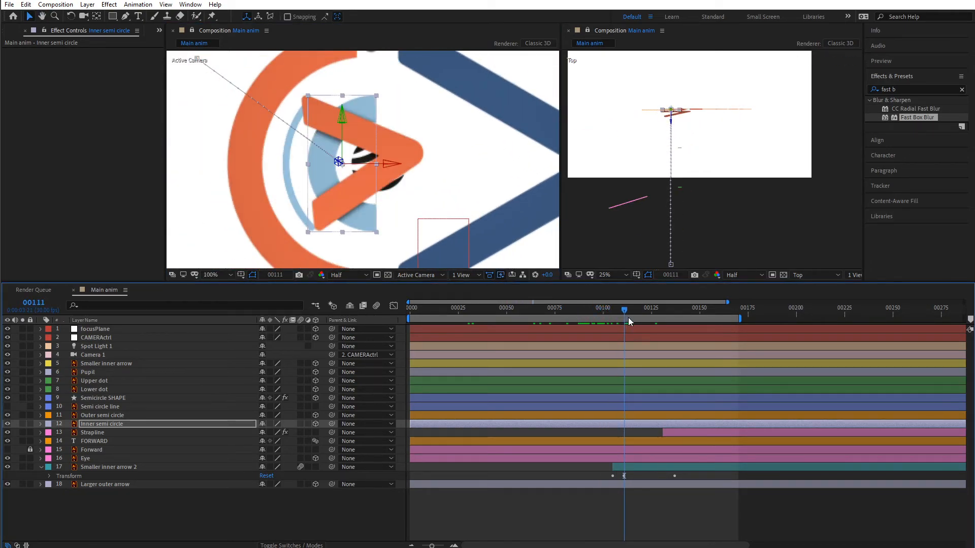
pyautogui.click(334, 274)
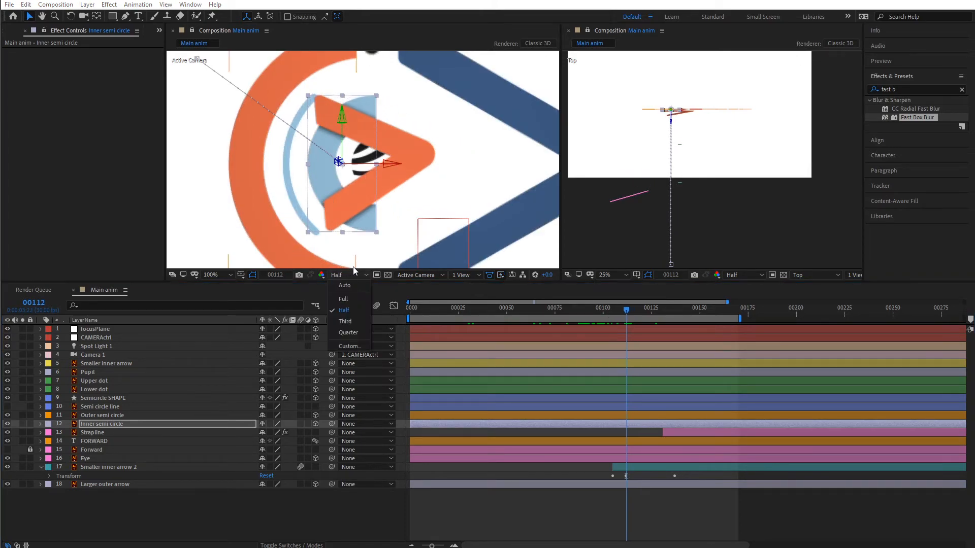
pyautogui.click(355, 298)
# Examine the shadow the Smaller inner arrow casts on the logo pieces around frames 113 to 115.
pyautogui.moveTo(627, 311)
pyautogui.mouseDown()
pyautogui.moveTo(605, 313)
pyautogui.moveTo(632, 314)
pyautogui.mouseUp()
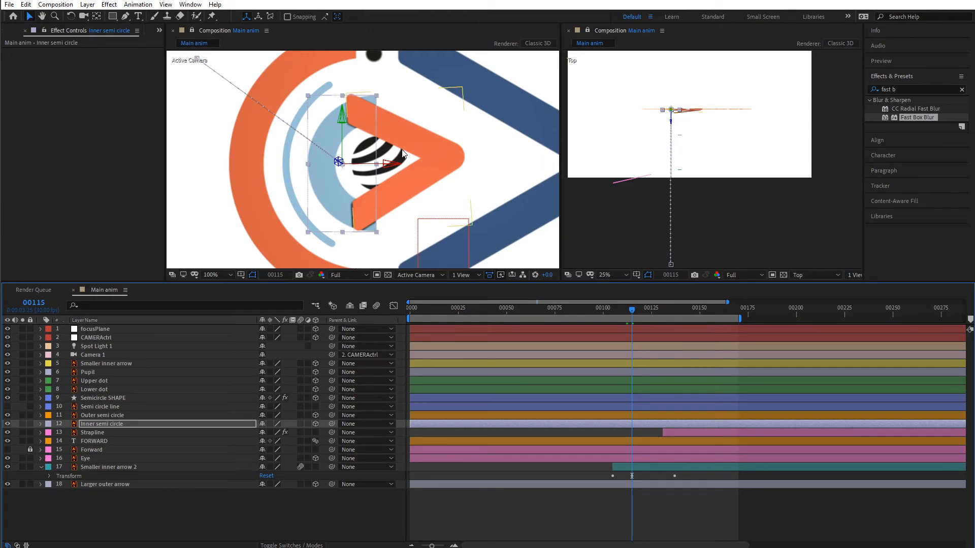
pyautogui.click(424, 158)
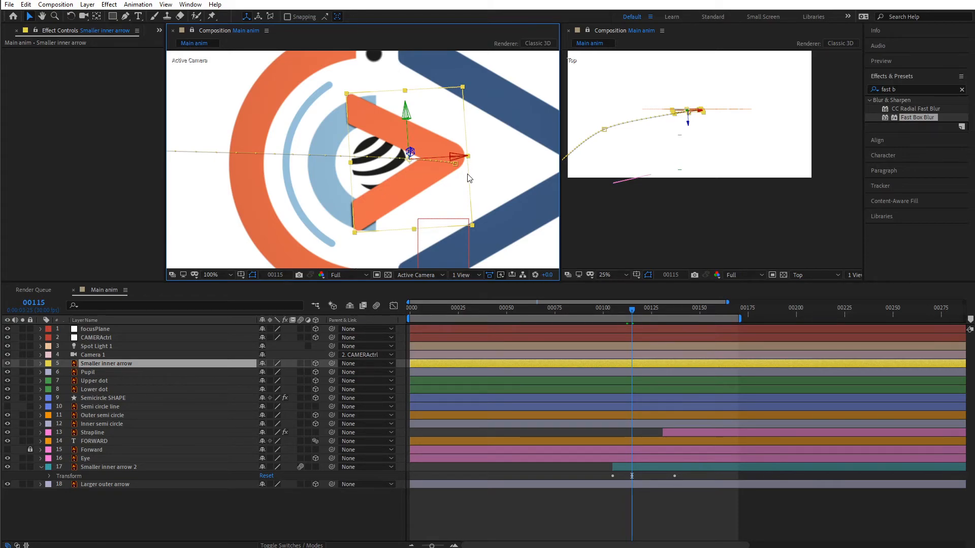
pyautogui.press('space')
pyautogui.moveTo(469, 178); pyautogui.dragTo(562, 262)
pyautogui.moveTo(614, 314)
pyautogui.mouseDown()
pyautogui.moveTo(596, 313)
pyautogui.moveTo(630, 319)
pyautogui.moveTo(609, 319)
pyautogui.mouseUp()
pyautogui.moveTo(486, 226); pyautogui.dragTo(460, 230)
pyautogui.moveTo(619, 315)
pyautogui.mouseDown()
pyautogui.moveTo(638, 314)
pyautogui.moveTo(620, 312)
pyautogui.mouseUp()
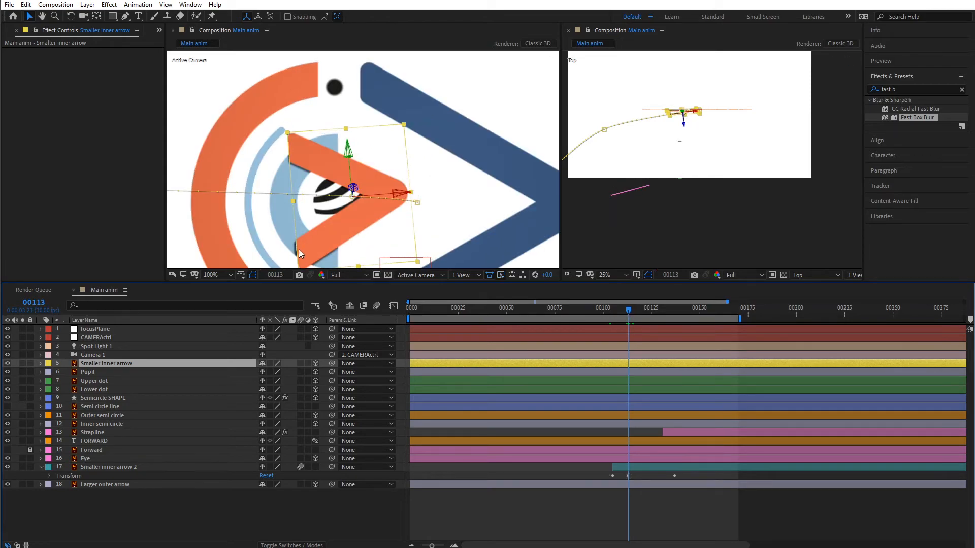
# Try moving the Smaller inner arrow along its Z axis away from the other logo pieces in the Top view at 100%, and undo it.
pyautogui.click(733, 199)
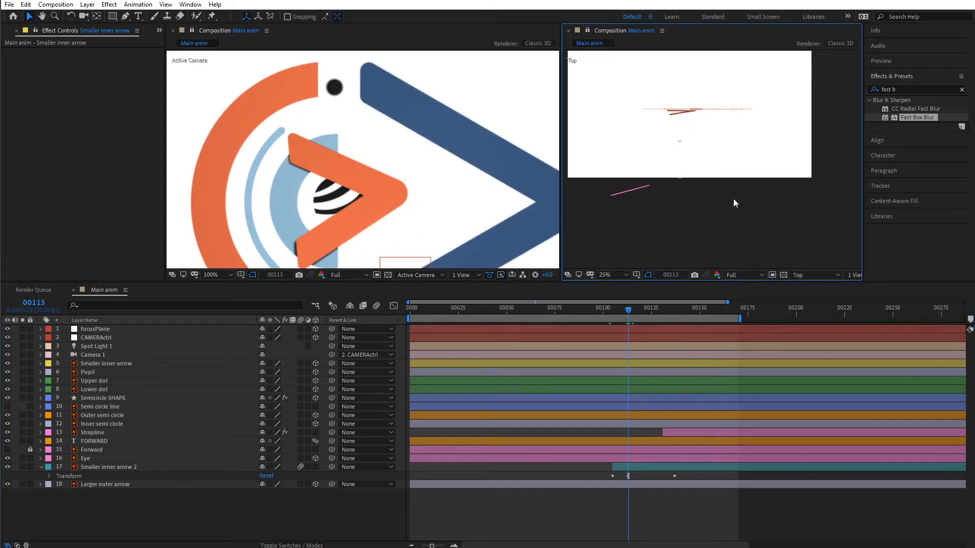
pyautogui.press('/')
pyautogui.scroll(5, 751, 151)
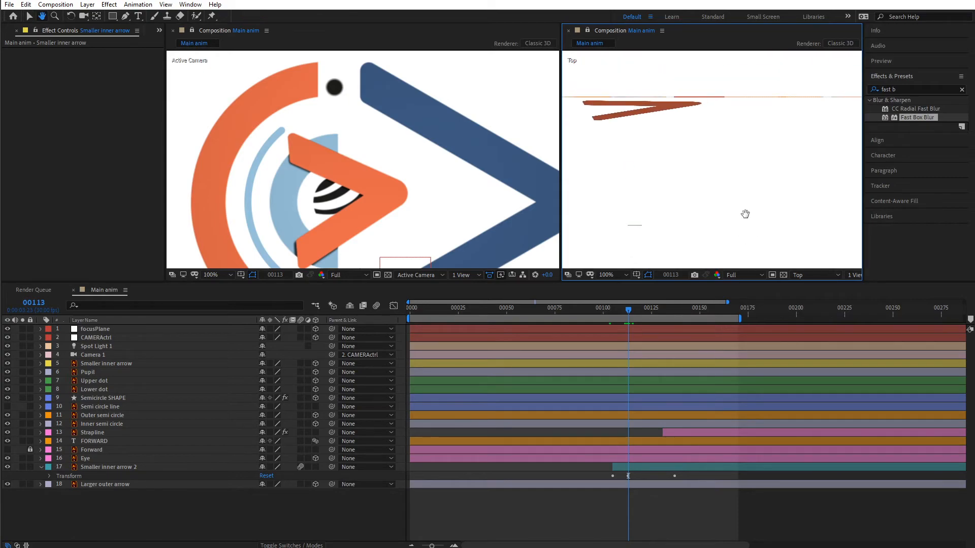
pyautogui.click(658, 162)
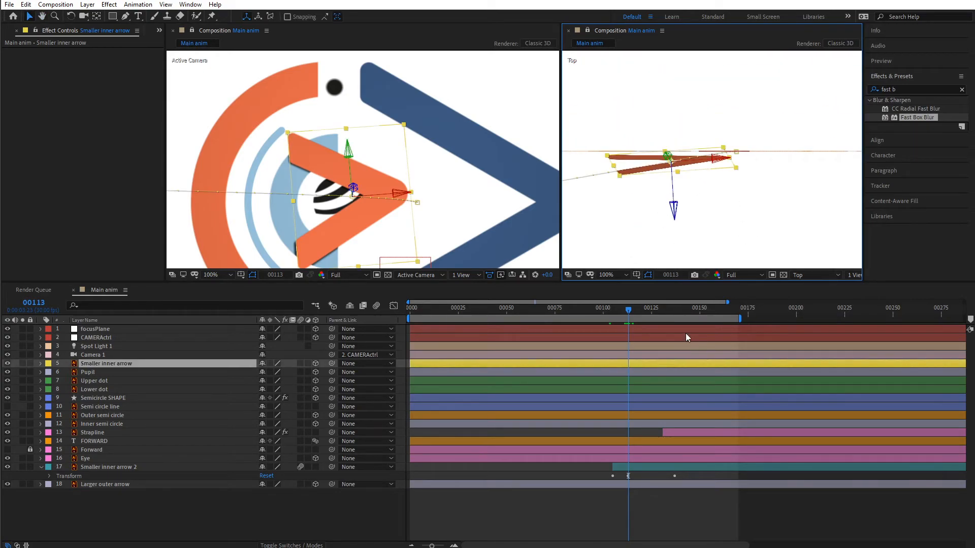
pyautogui.moveTo(676, 212); pyautogui.dragTo(676, 233)
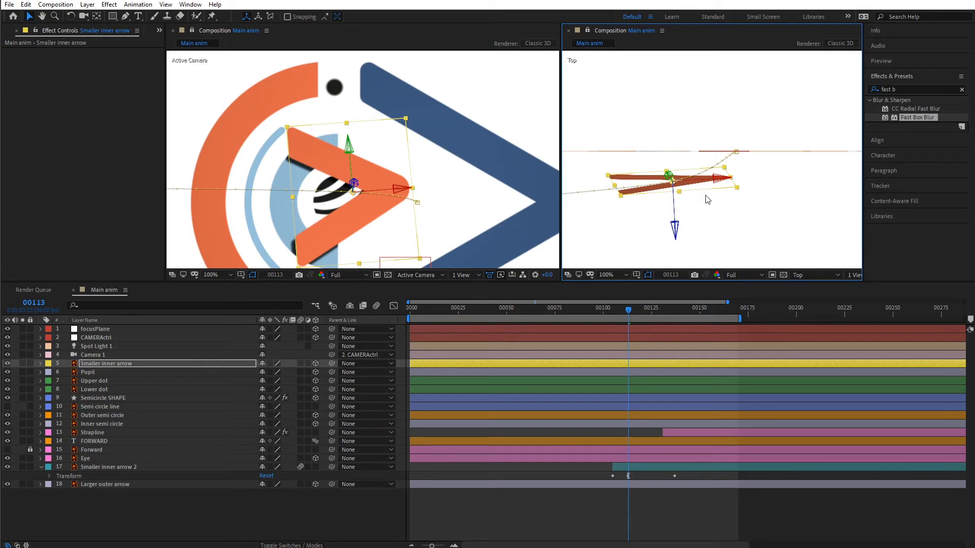
pyautogui.hotkey('ctrl', 'z')
pyautogui.hotkey('ctrl', 'z')
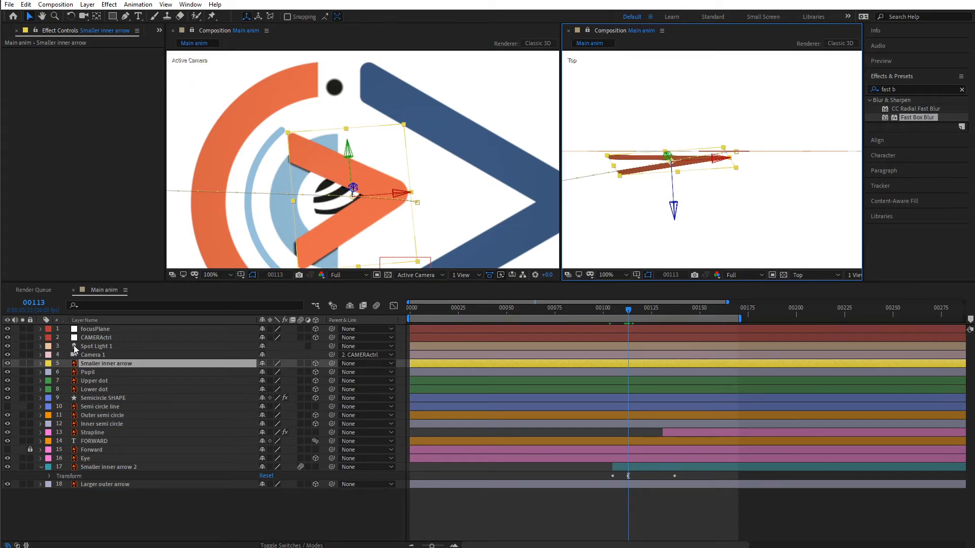
# Set Spot Light 1's shadow darkness to 48% and its shadow diffusion to 58 px.
pyautogui.doubleClick(75, 346)
pyautogui.moveTo(619, 334); pyautogui.dragTo(606, 335)
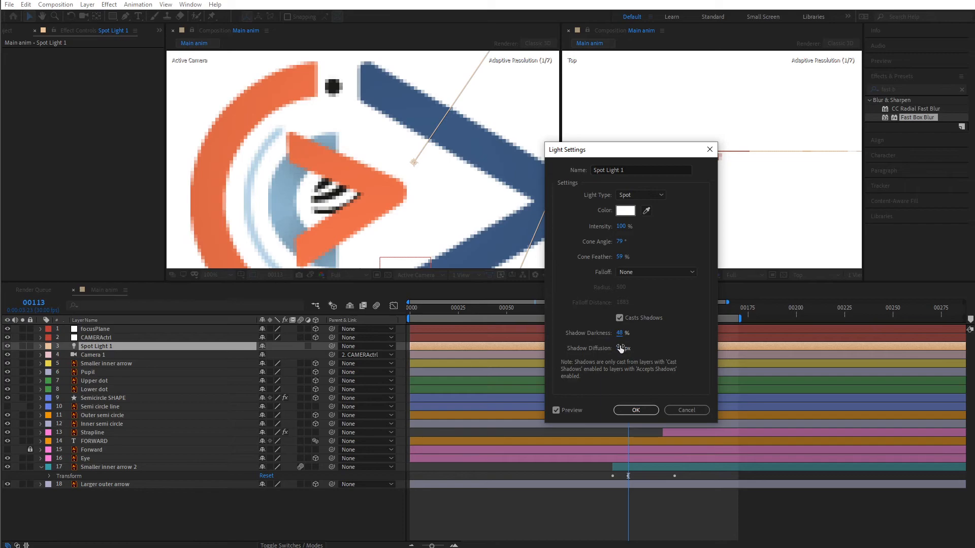
pyautogui.moveTo(622, 349); pyautogui.dragTo(648, 355)
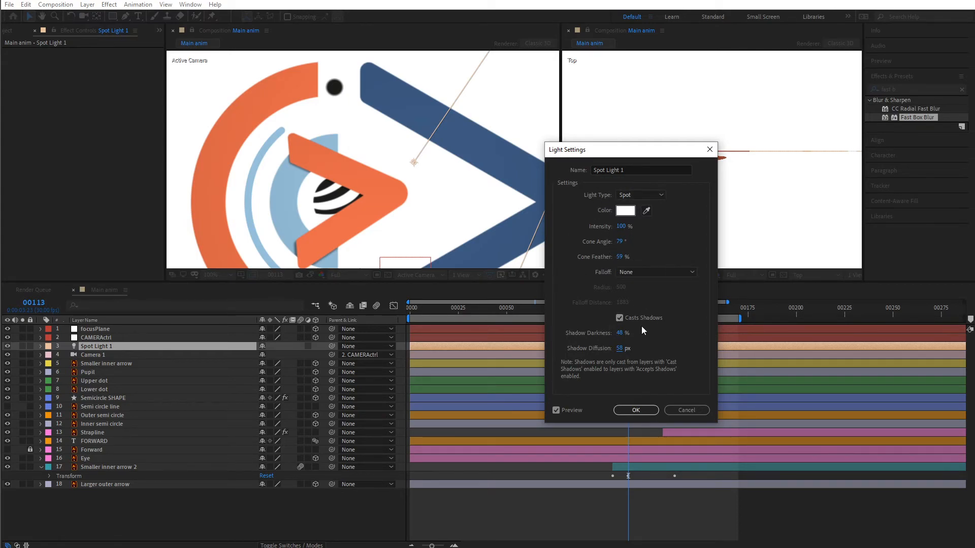
pyautogui.moveTo(607, 149); pyautogui.dragTo(631, 149)
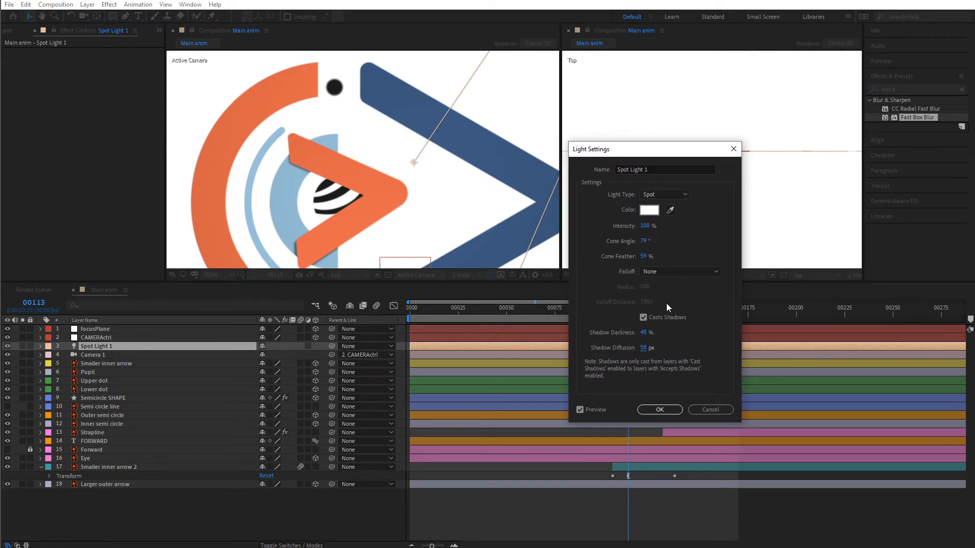
pyautogui.click(659, 410)
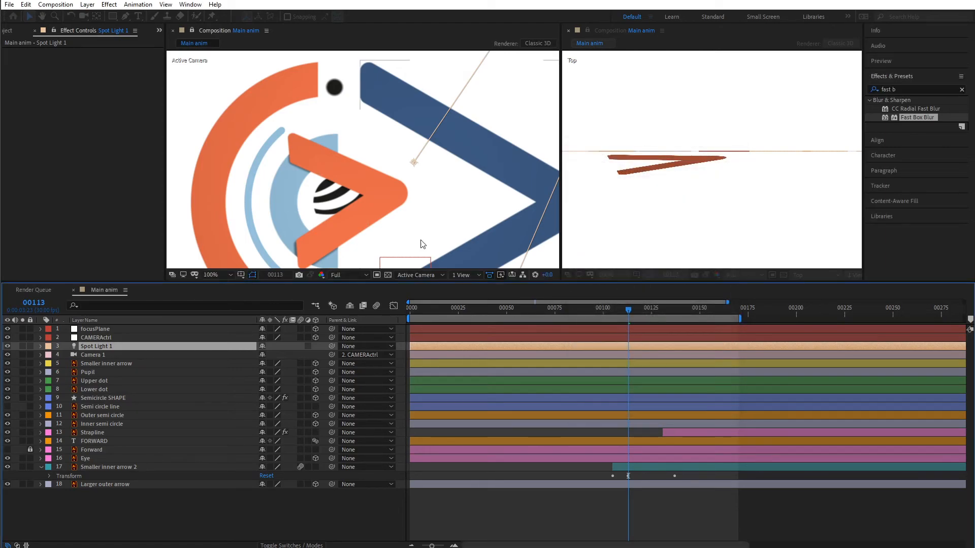
# Set the preview resolution to Half and review the animation up to frame 85 in an enlarged, fitted Active Camera view.
pyautogui.click(345, 275)
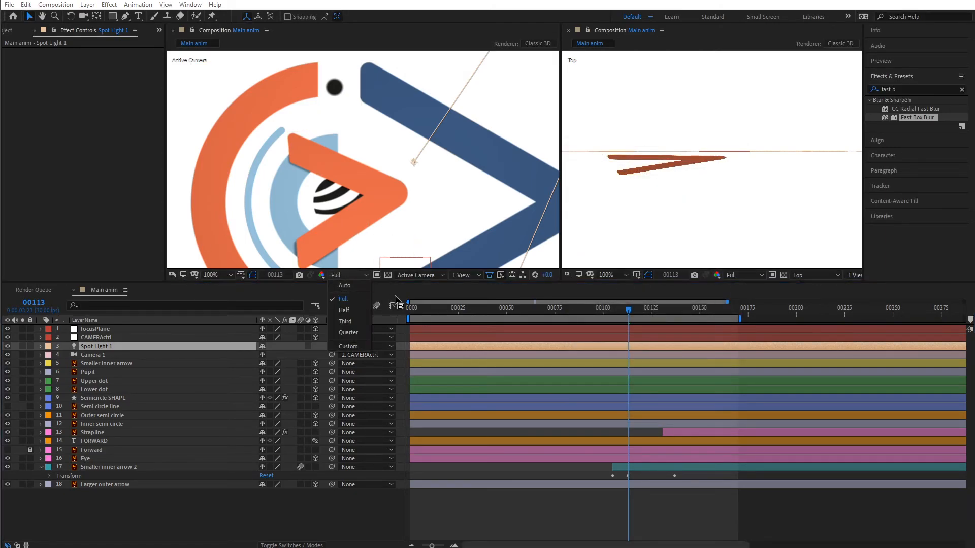
pyautogui.click(347, 309)
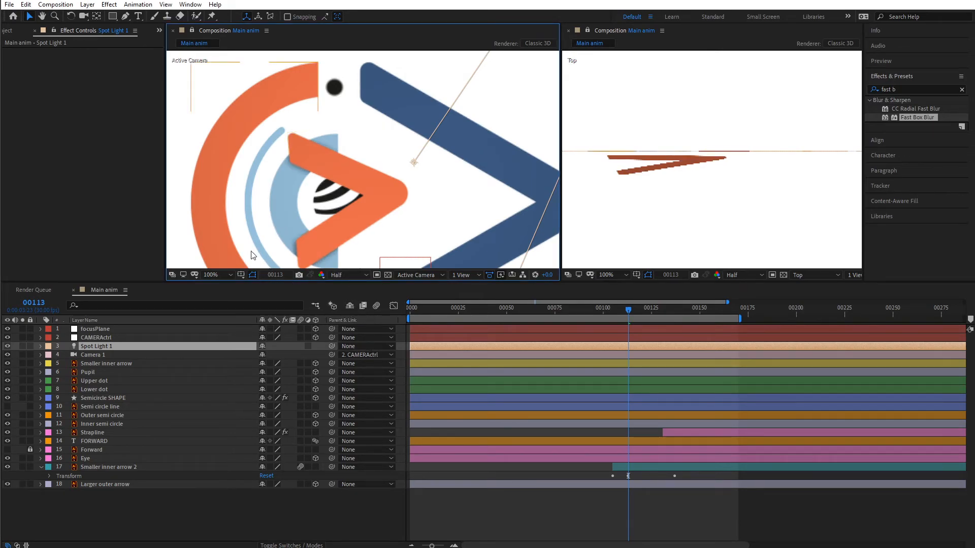
pyautogui.click(184, 228)
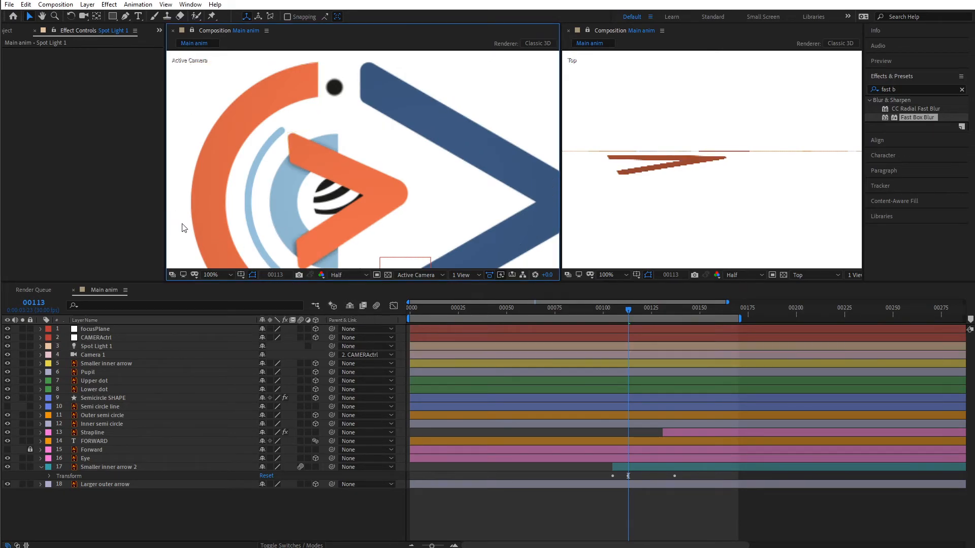
pyautogui.click(218, 274)
pyautogui.click(223, 286)
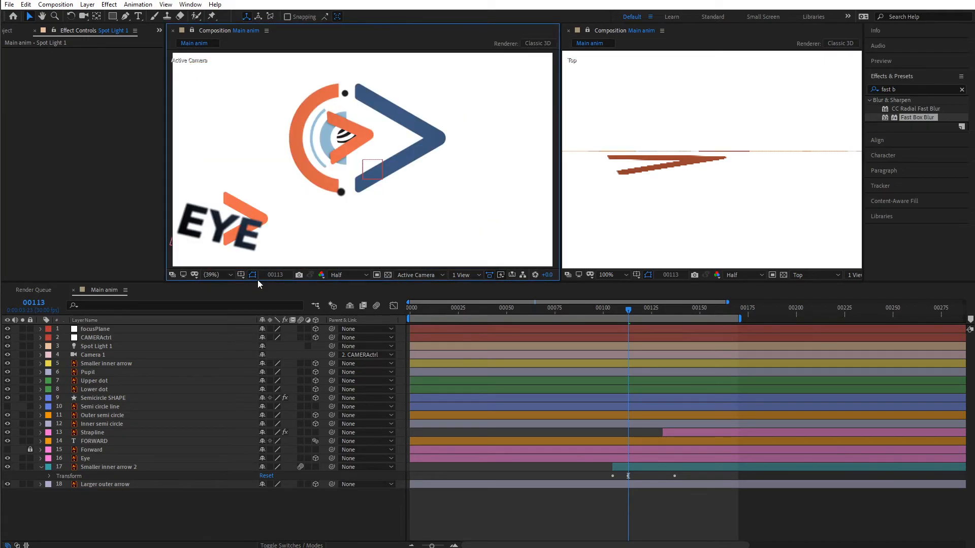
pyautogui.moveTo(256, 280); pyautogui.dragTo(246, 315)
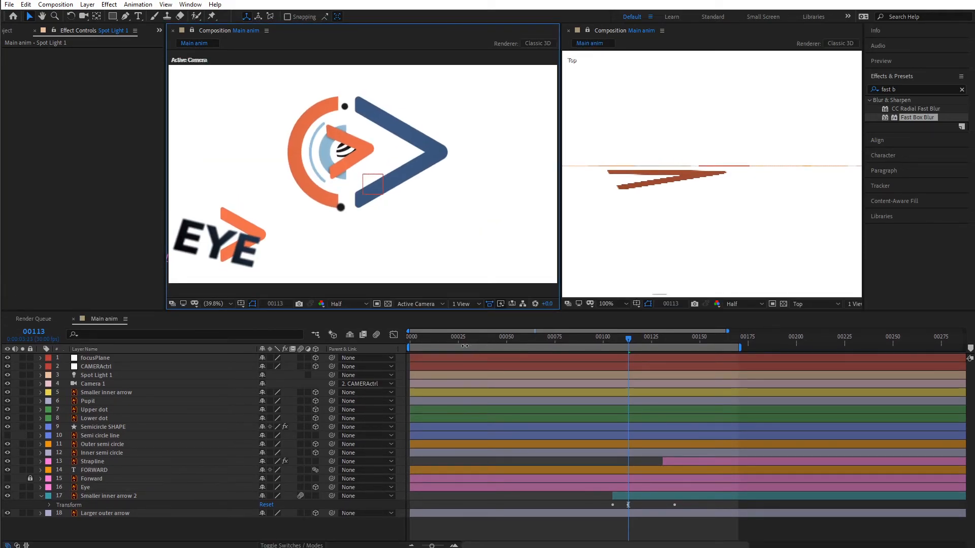
pyautogui.moveTo(419, 340); pyautogui.dragTo(574, 349)
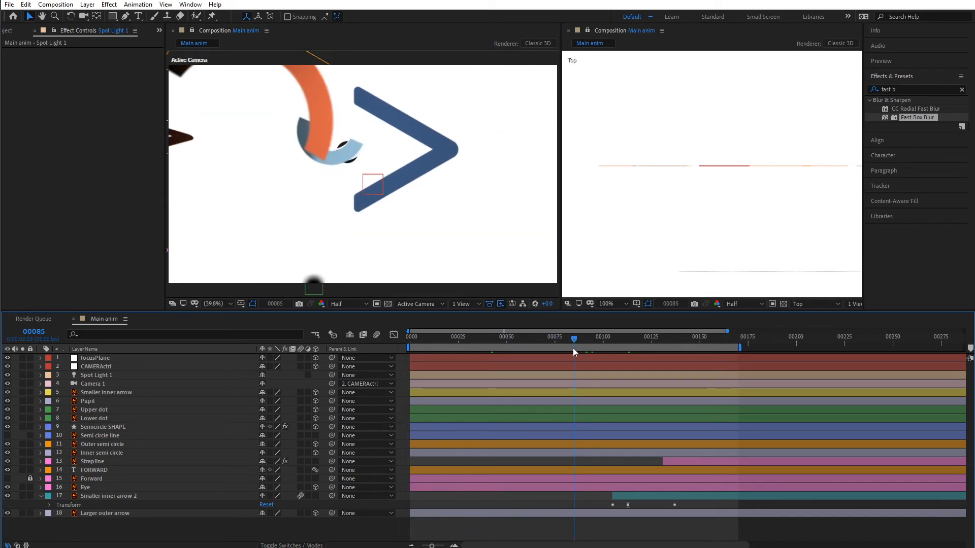
# Review the logo animation from frame 84 through frame 105 to frame 152 and widen the Active Camera view.
pyautogui.press('pageup')
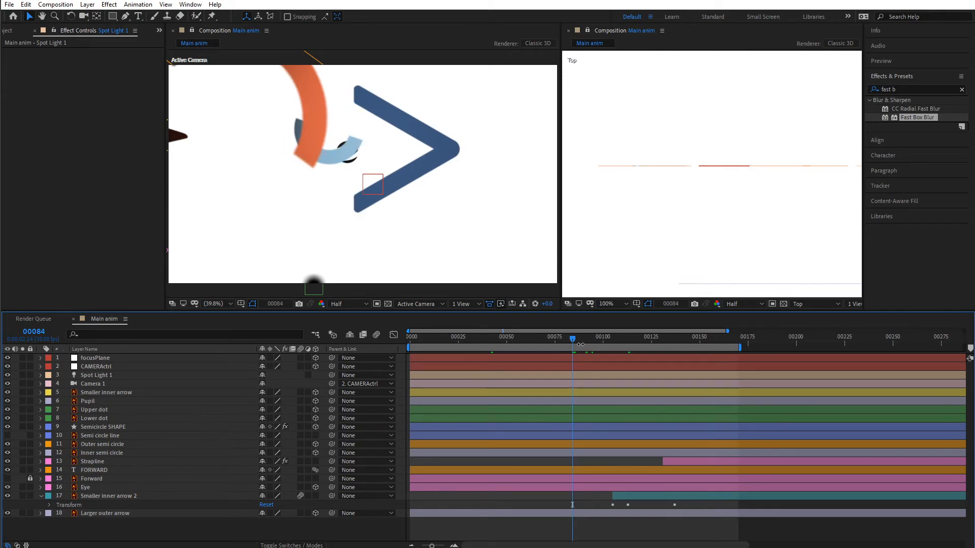
pyautogui.moveTo(578, 340); pyautogui.dragTo(611, 340)
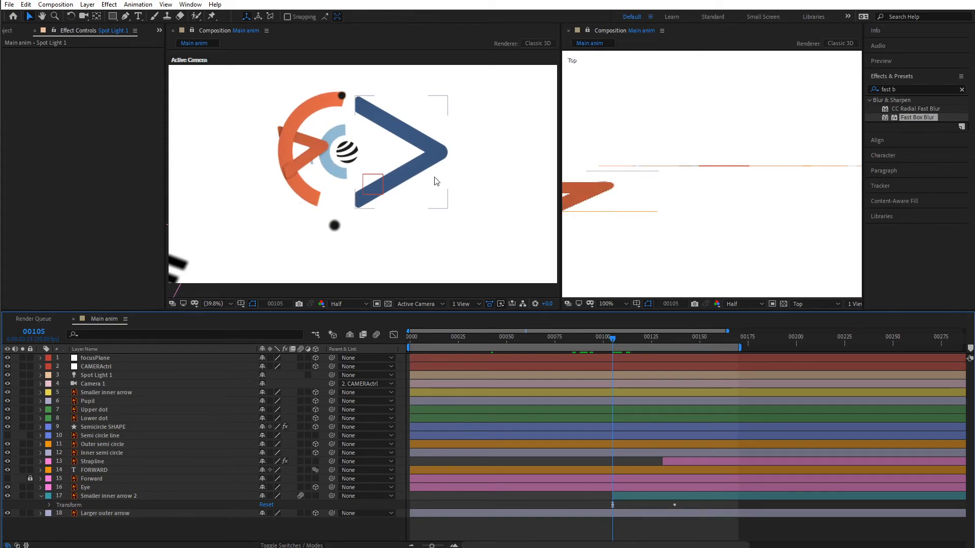
pyautogui.moveTo(617, 340); pyautogui.dragTo(703, 340)
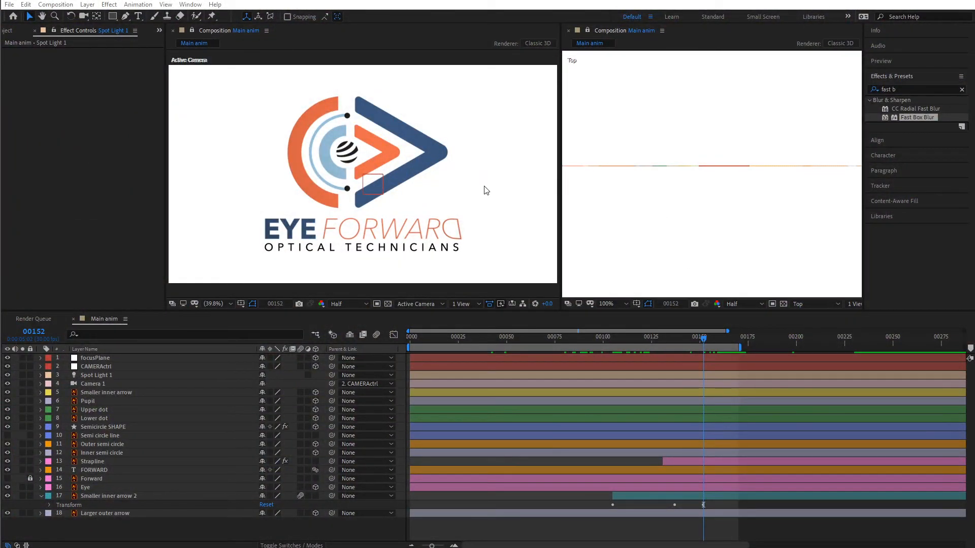
pyautogui.moveTo(560, 184); pyautogui.dragTo(613, 195)
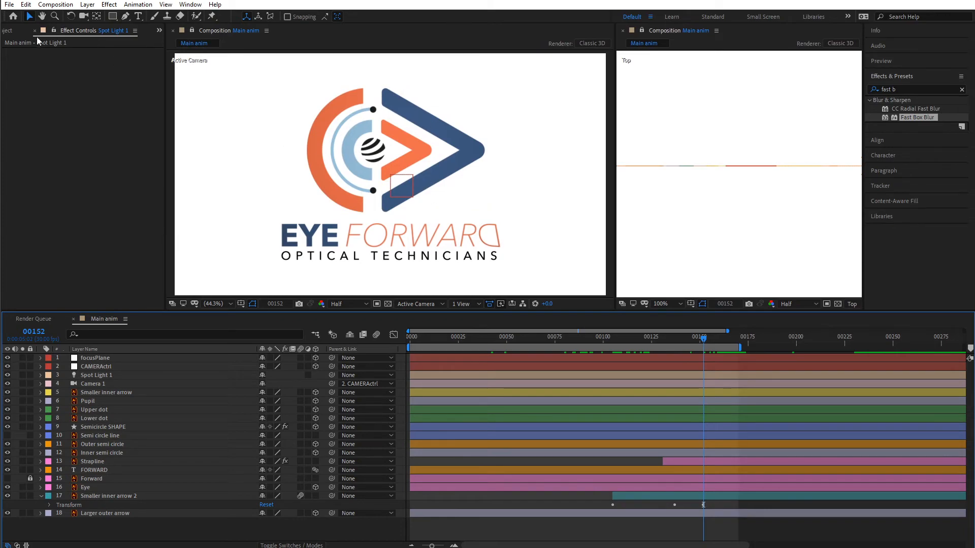
# Nest the Main anim composition inside a new composition and rename the new composition Final anim.
pyautogui.click(7, 31)
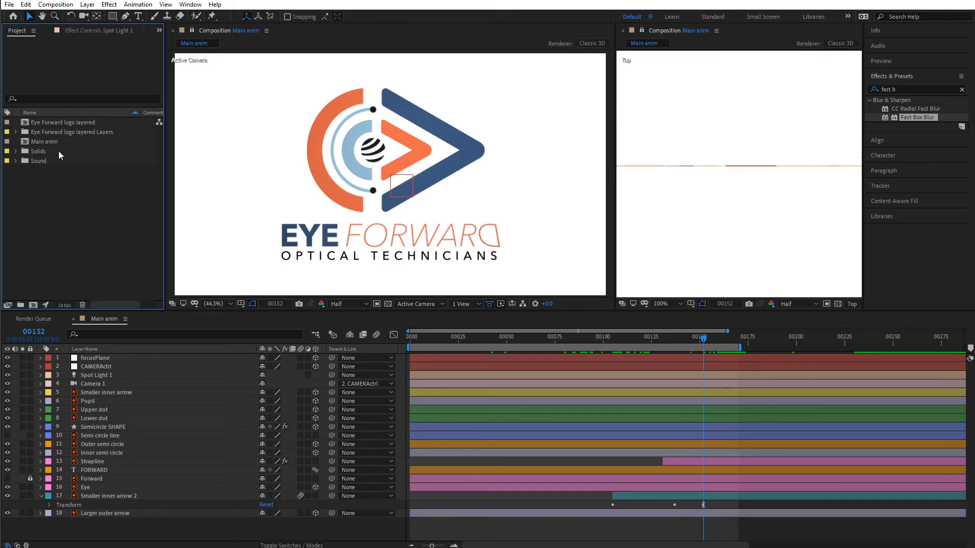
pyautogui.moveTo(49, 141); pyautogui.dragTo(32, 302)
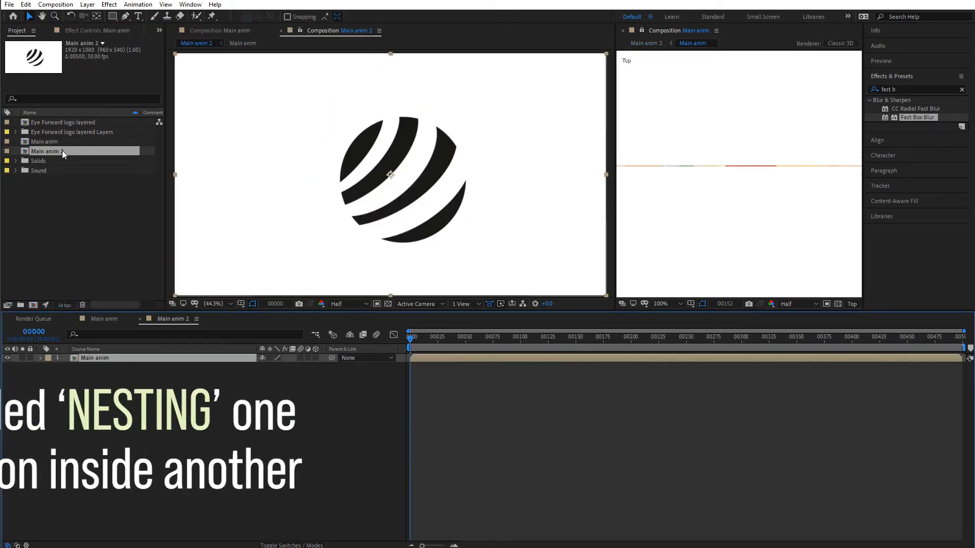
pyautogui.press('Return')
pyautogui.write('Final')
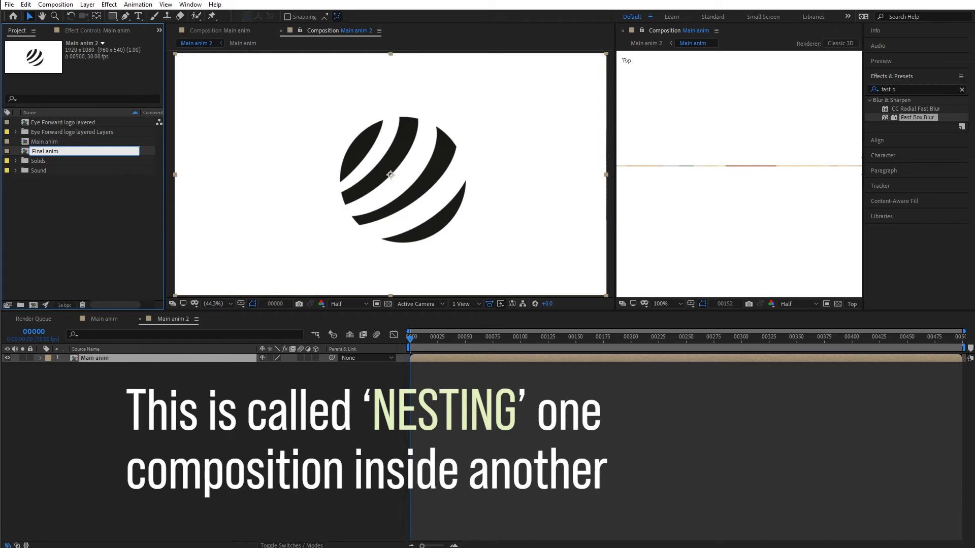
pyautogui.press('Return')
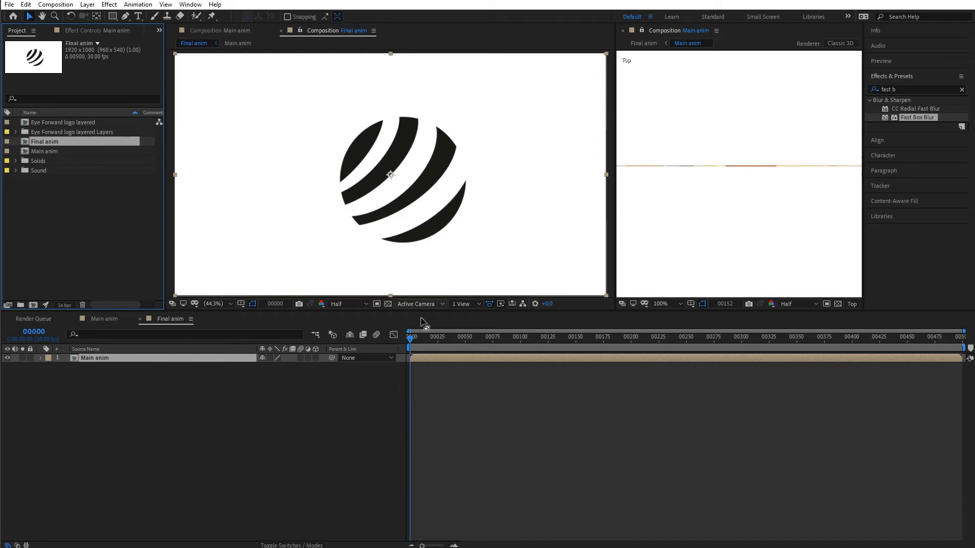
# Review the Final anim composition up to frame 161 and fit its image in an enlarged view.
pyautogui.moveTo(412, 337); pyautogui.dragTo(549, 338)
pyautogui.press(',')
pyautogui.press(',')
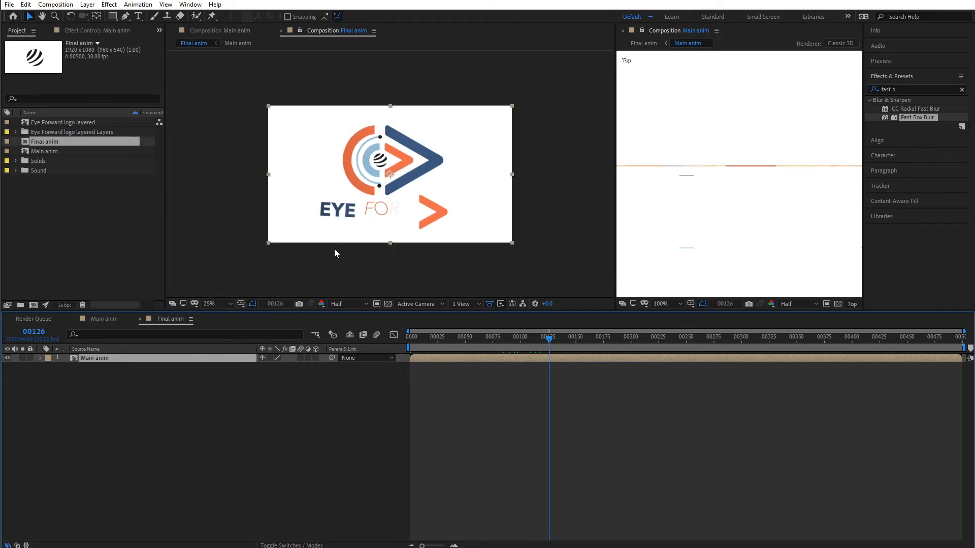
pyautogui.moveTo(412, 337); pyautogui.dragTo(589, 337)
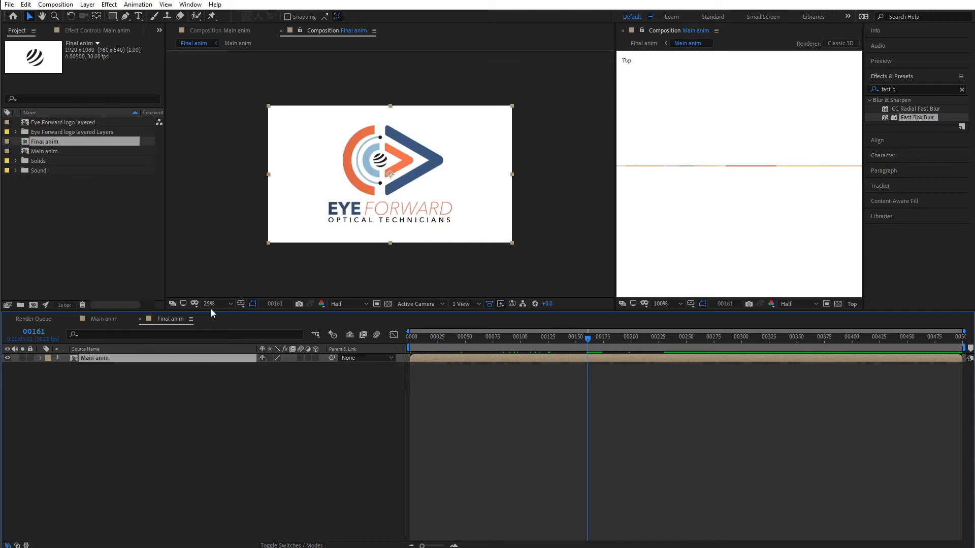
pyautogui.moveTo(213, 315); pyautogui.dragTo(211, 348)
pyautogui.click(215, 339)
pyautogui.click(222, 348)
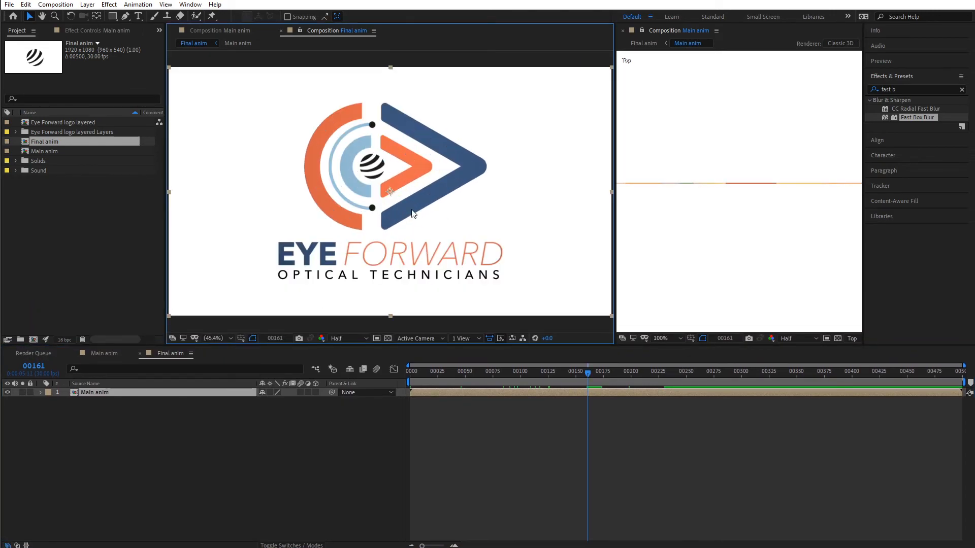
# Find the CC Light Sweep effect and apply it to the nested Main anim layer.
pyautogui.click(898, 76)
pyautogui.click(897, 77)
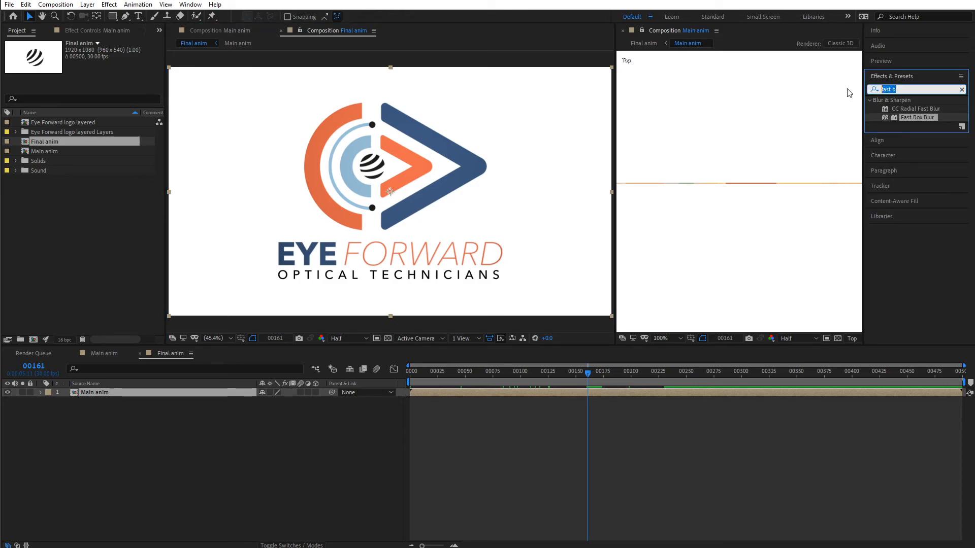
pyautogui.write('Li')
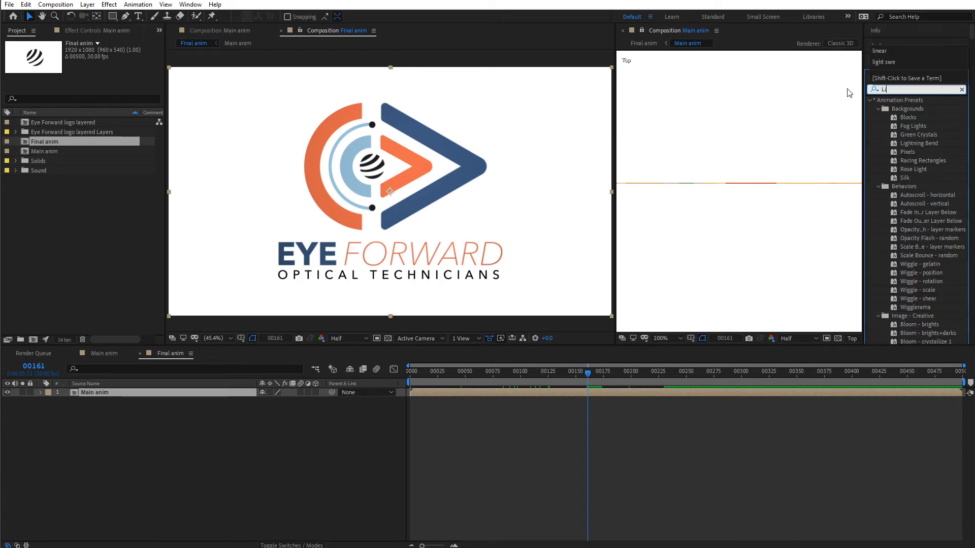
pyautogui.write('ght s')
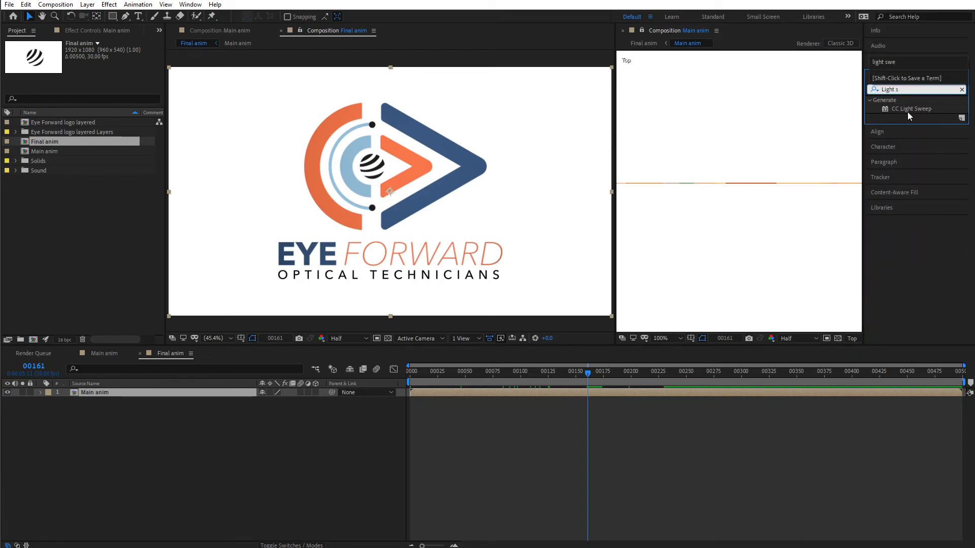
pyautogui.moveTo(908, 109); pyautogui.dragTo(559, 394)
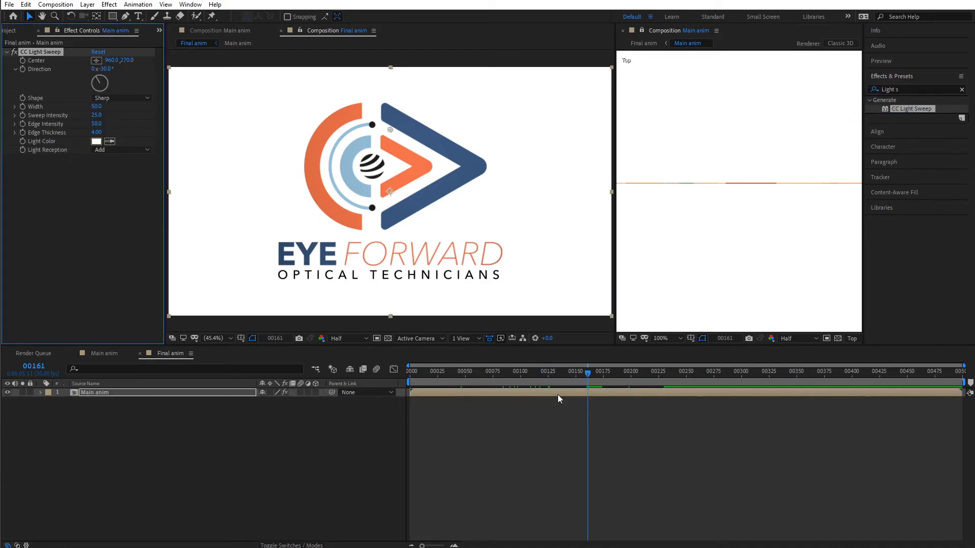
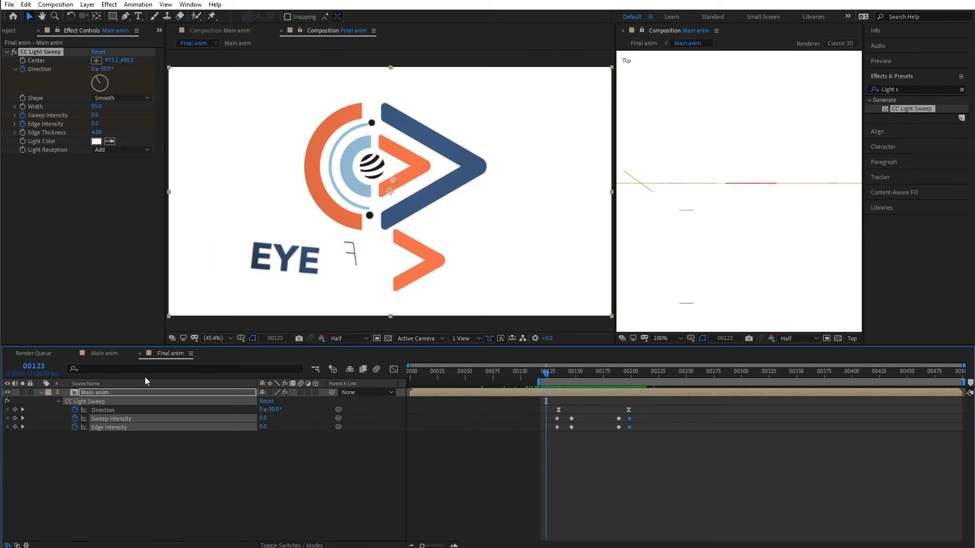
# Add a 100% Scale keyframe to the nested Main anim layer at frame 100.
pyautogui.click(7, 393)
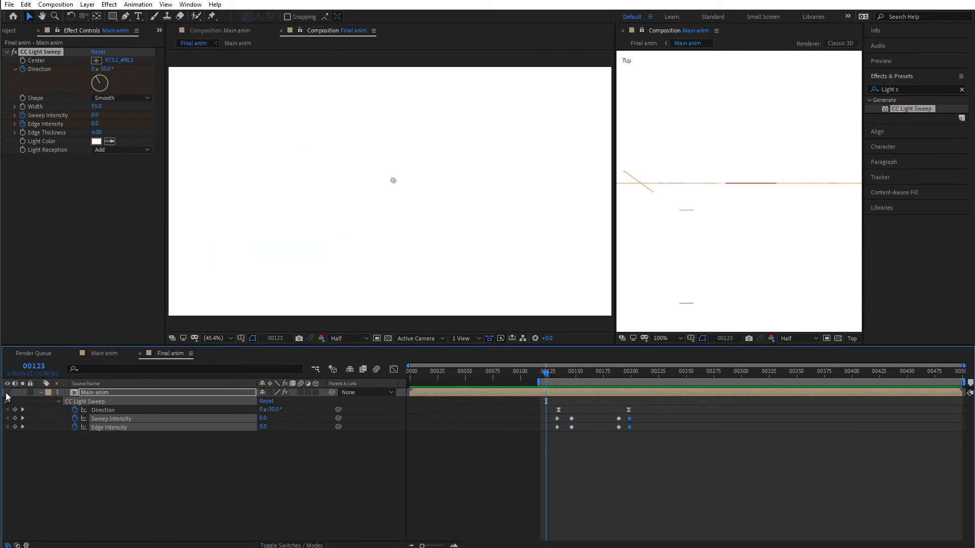
pyautogui.click(7, 393)
pyautogui.moveTo(428, 378); pyautogui.dragTo(516, 379)
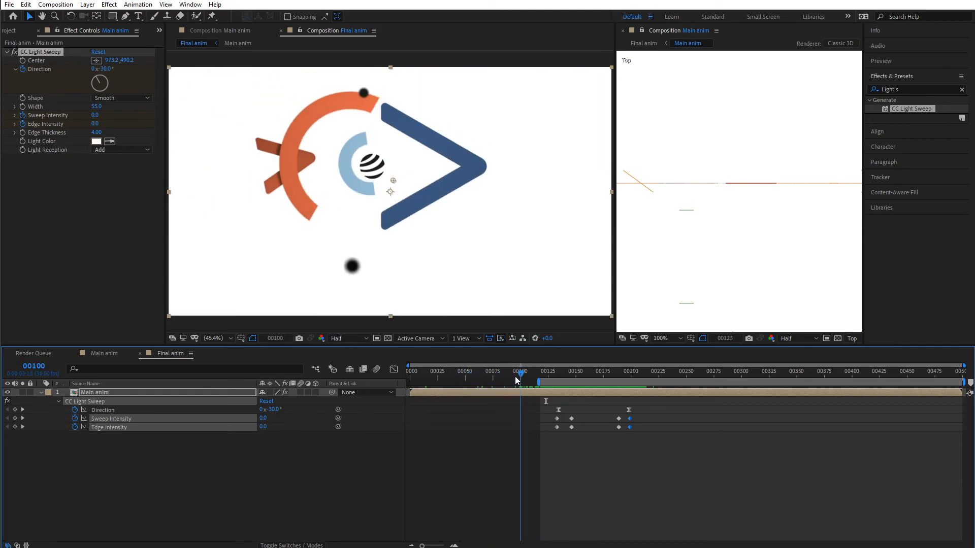
pyautogui.click(95, 463)
pyautogui.click(108, 392)
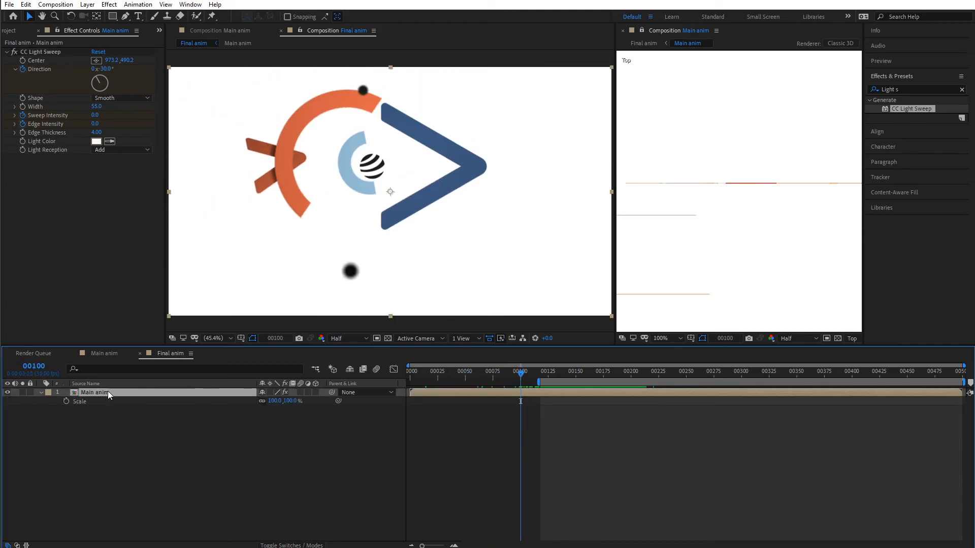
pyautogui.hotkey('alt', 'shift', 's')
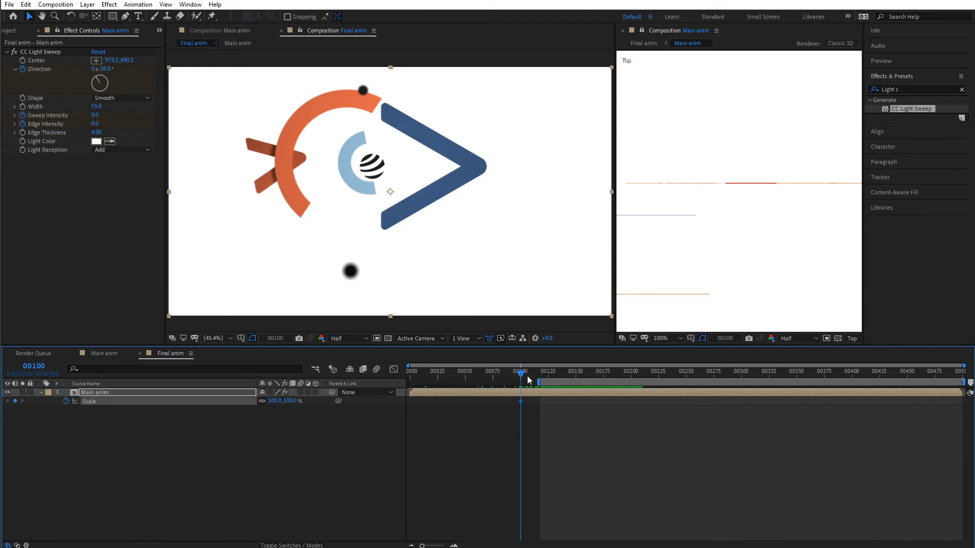
# Set the nested Main anim layer's Scale to 90% at frame 250.
pyautogui.moveTo(526, 377); pyautogui.dragTo(685, 382)
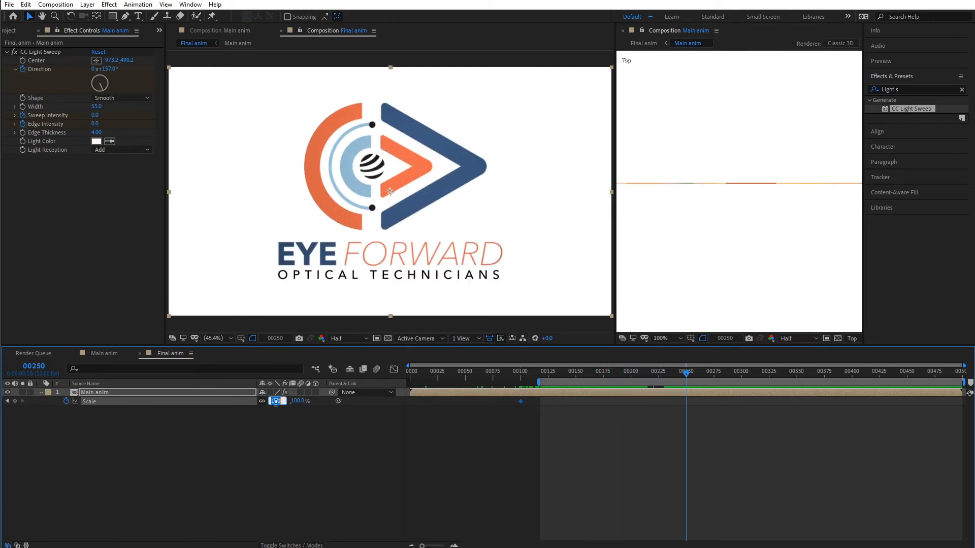
pyautogui.press('Return')
pyautogui.click(683, 422)
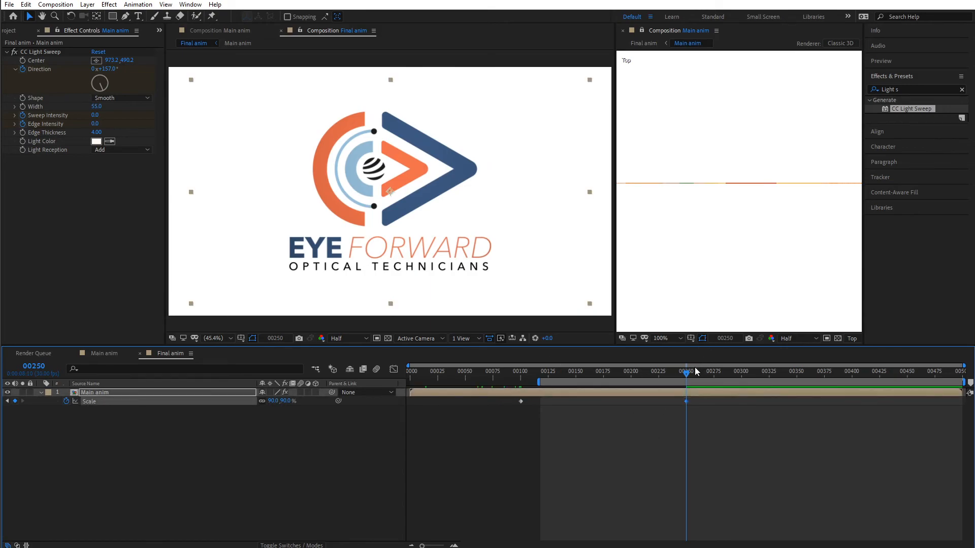
# Set the Final anim work area to run from frame 0 to 271 and preview the animation.
pyautogui.moveTo(504, 372); pyautogui.dragTo(411, 381)
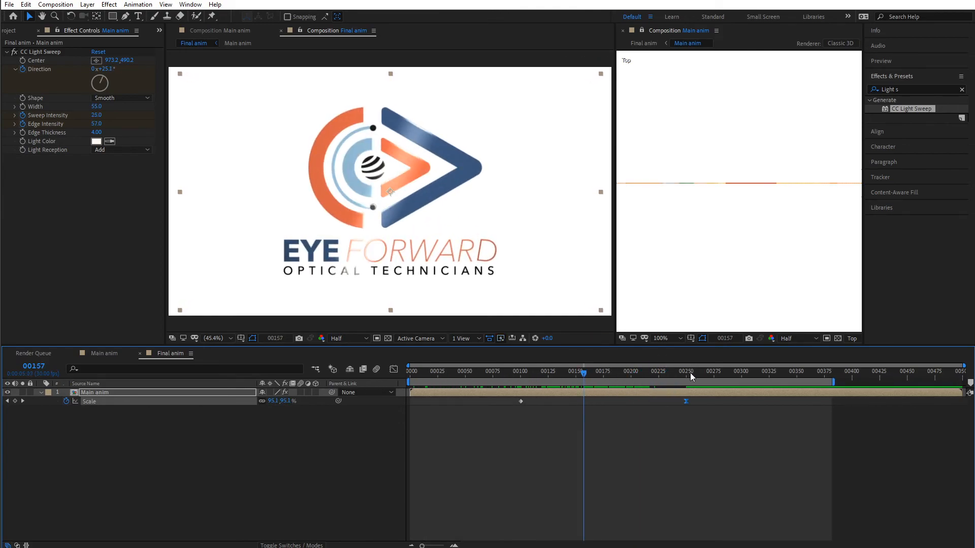
pyautogui.moveTo(690, 376); pyautogui.dragTo(709, 375)
pyautogui.press('n')
pyautogui.press('space')
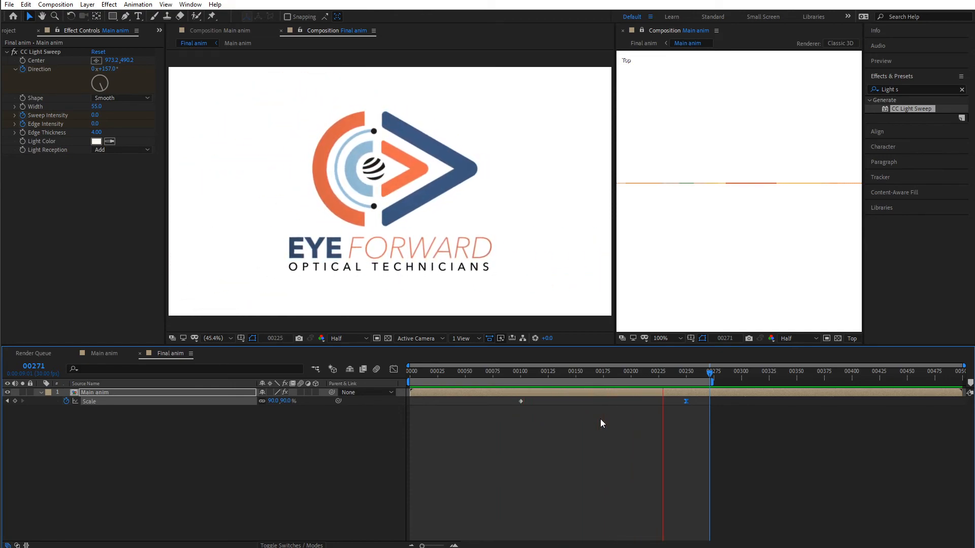
pyautogui.press('space')
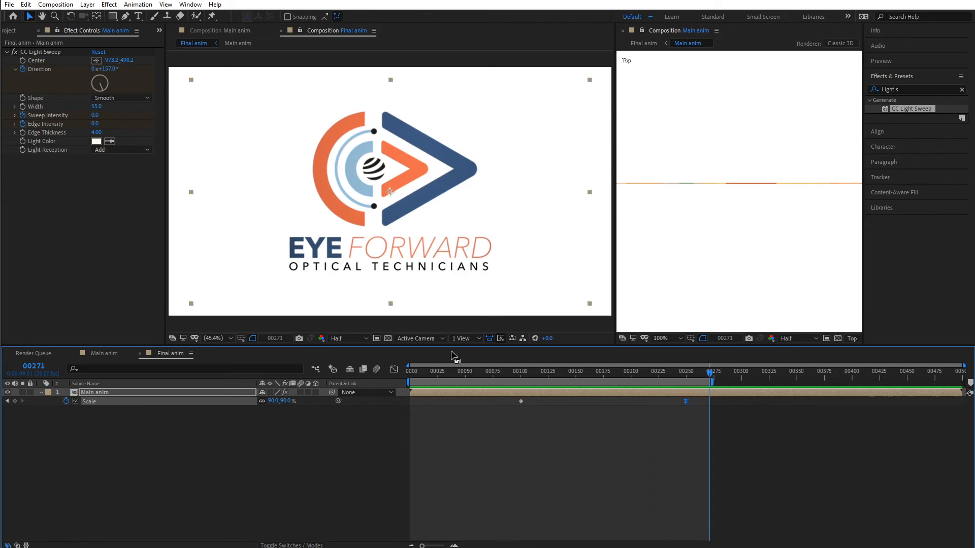
# Open the nested Main anim composition from Final anim at frame 163 and enlarge the timeline to show its layers.
pyautogui.moveTo(453, 371); pyautogui.dragTo(590, 368)
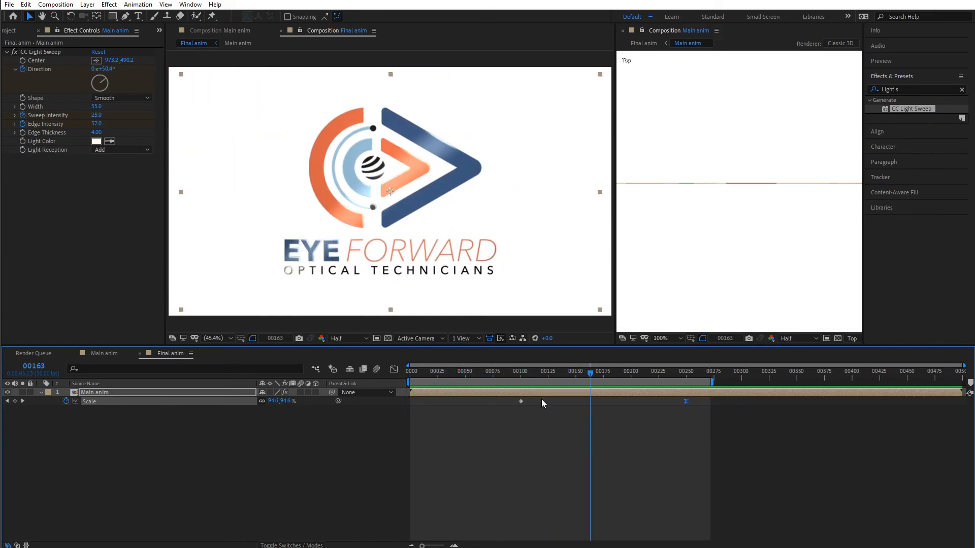
pyautogui.click(535, 428)
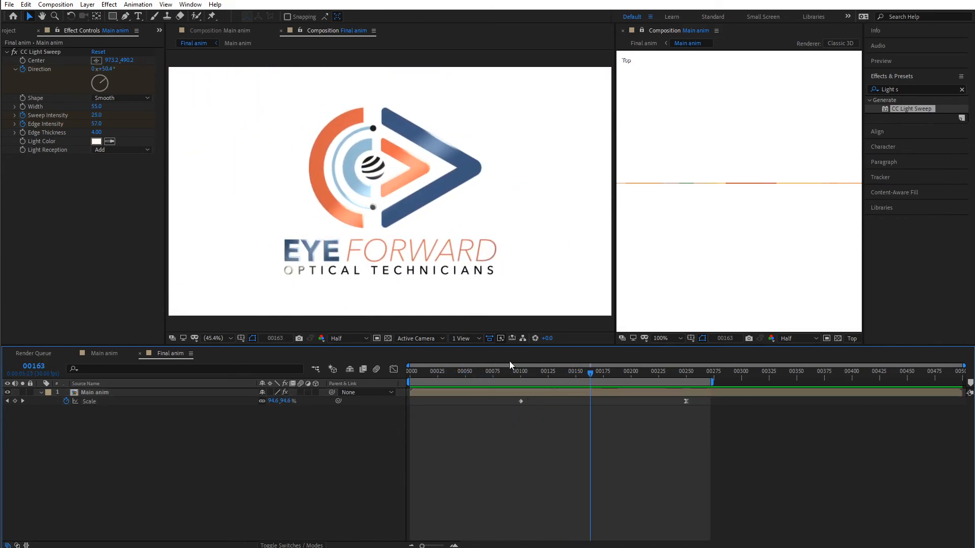
pyautogui.doubleClick(555, 393)
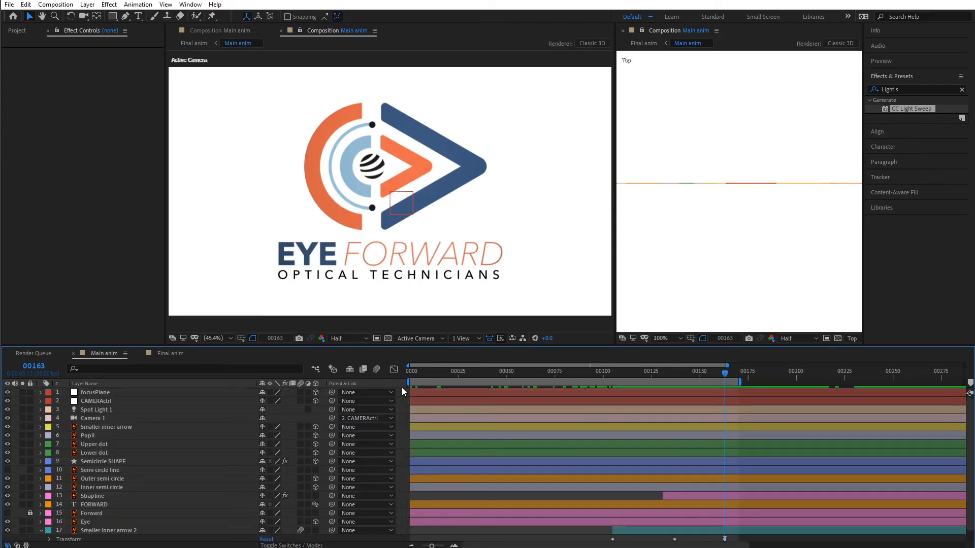
pyautogui.click(163, 352)
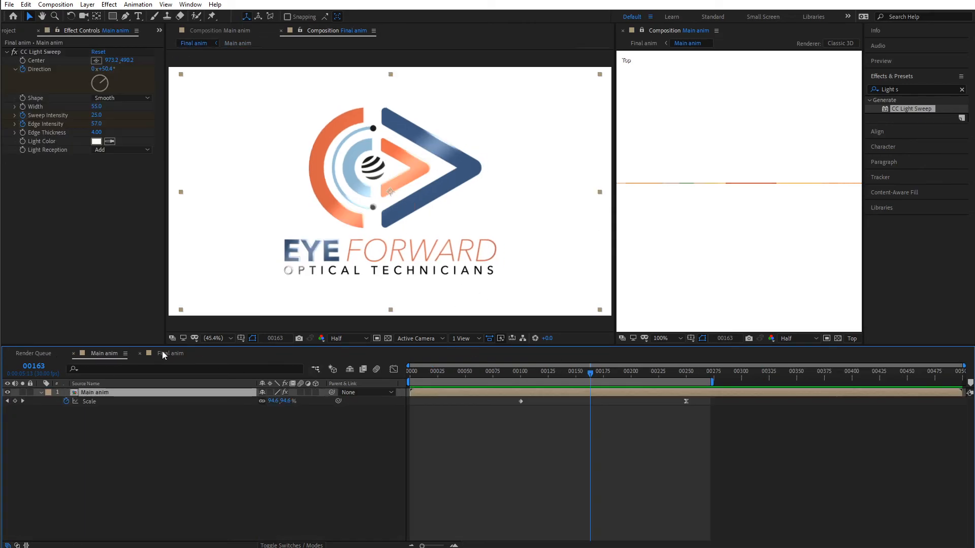
pyautogui.doubleClick(529, 394)
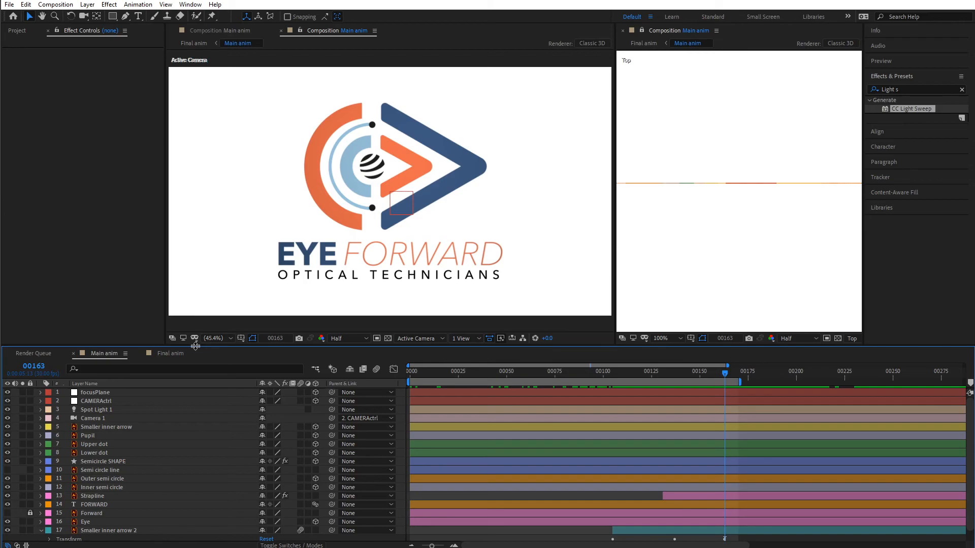
pyautogui.moveTo(194, 347); pyautogui.dragTo(192, 279)
# Apply the Linear Wipe transition effect to the Pupil layer in Main anim with the current time at frame 0.
pyautogui.click(374, 136)
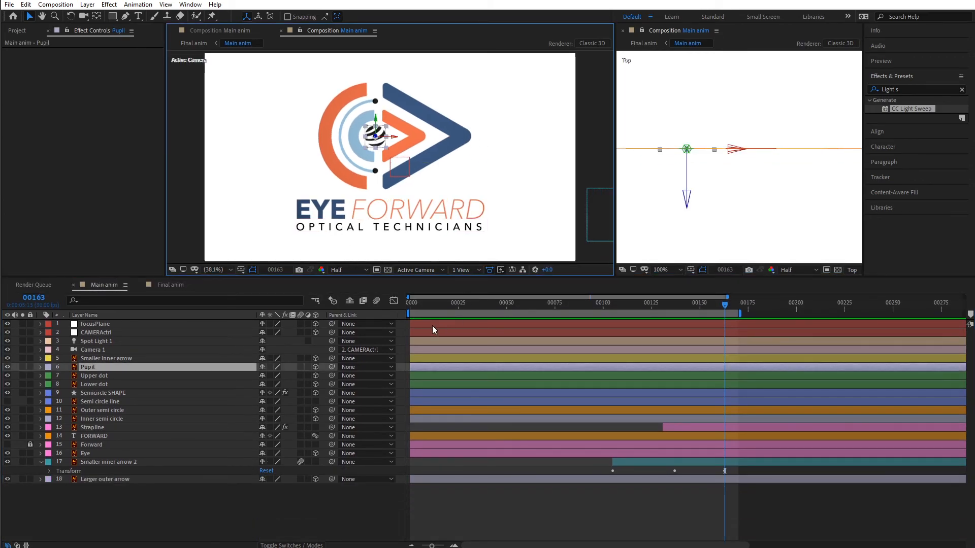
pyautogui.moveTo(415, 302); pyautogui.dragTo(409, 303)
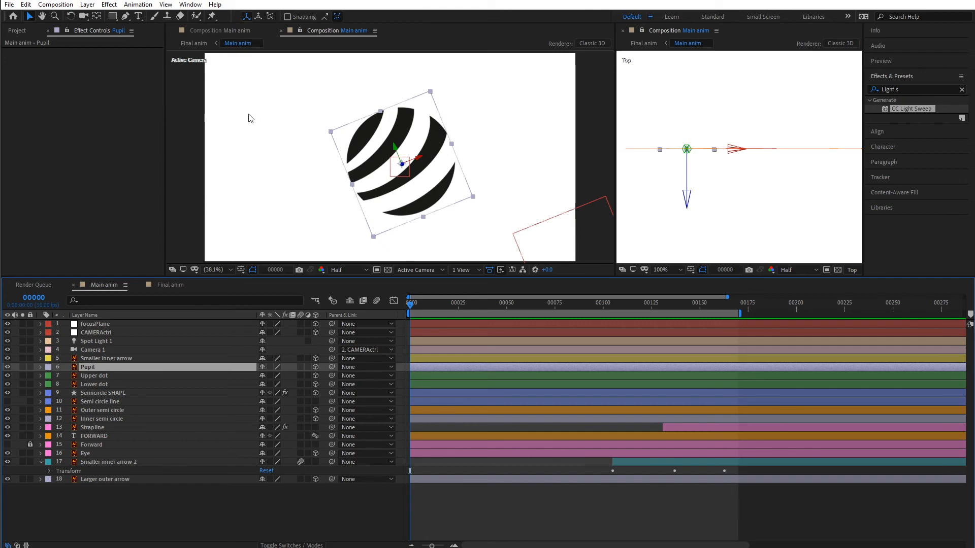
pyautogui.click(883, 89)
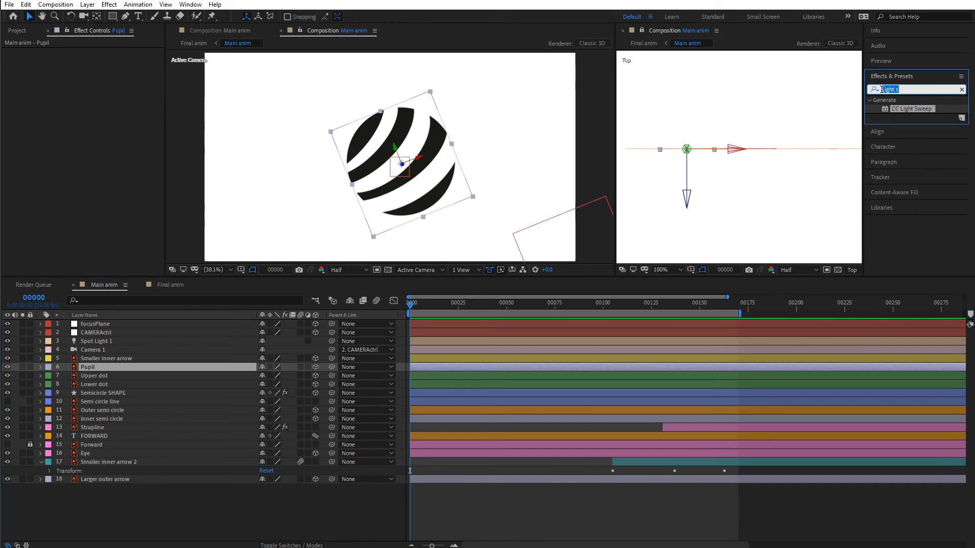
pyautogui.write('linear')
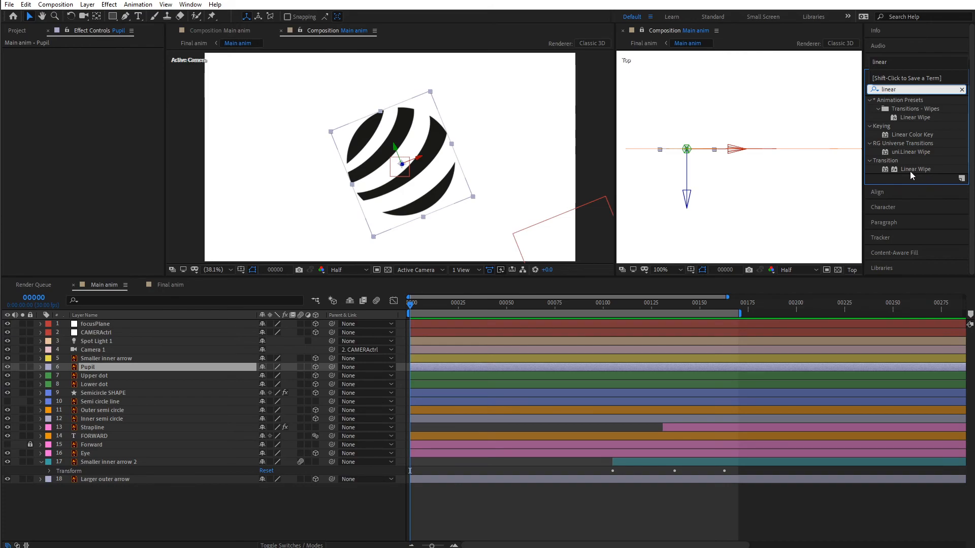
pyautogui.click(912, 169)
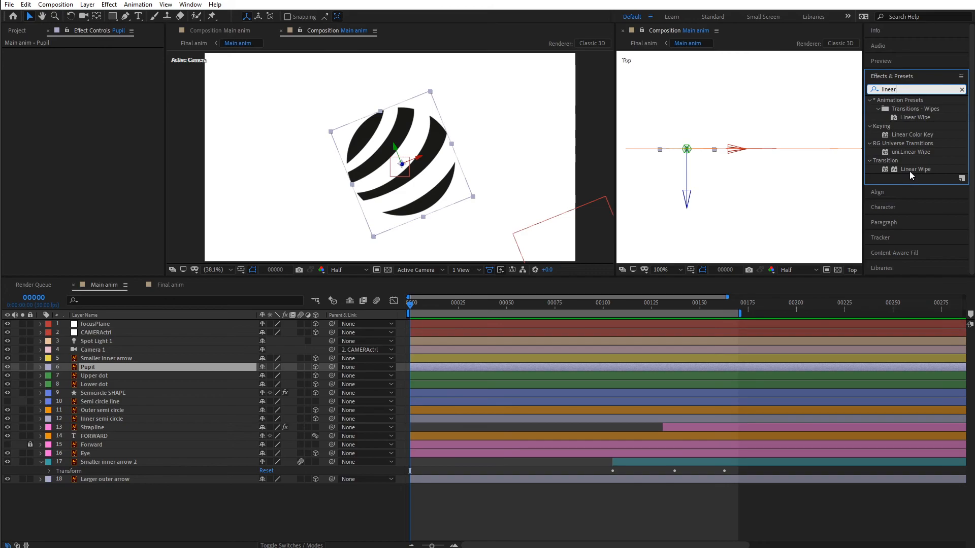
pyautogui.moveTo(913, 169); pyautogui.dragTo(445, 368)
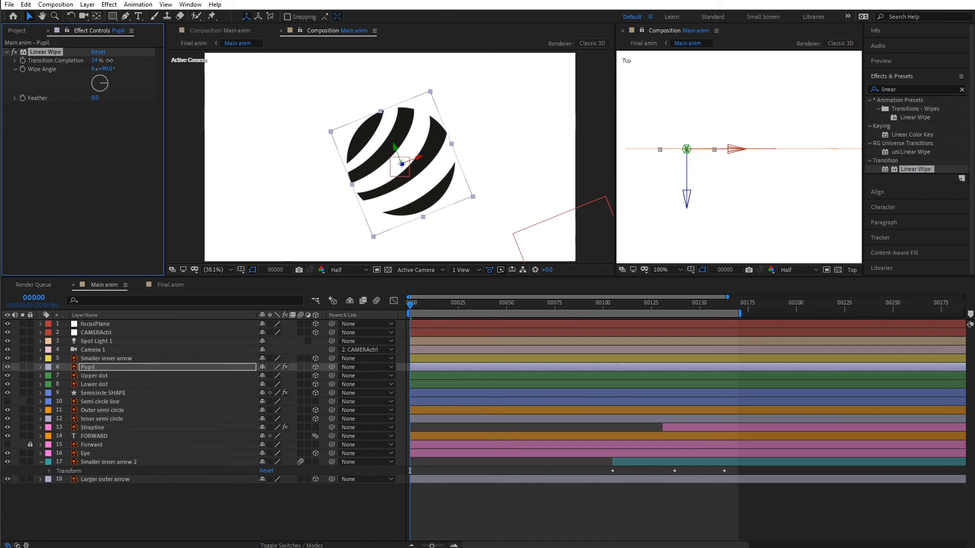
# Set the Pupil wipe's angle to 317° and feather to 111, and animate Transition Completion down from 100% at frame 0 with a keyframe at frame 7.
pyautogui.moveTo(109, 61); pyautogui.dragTo(93, 82)
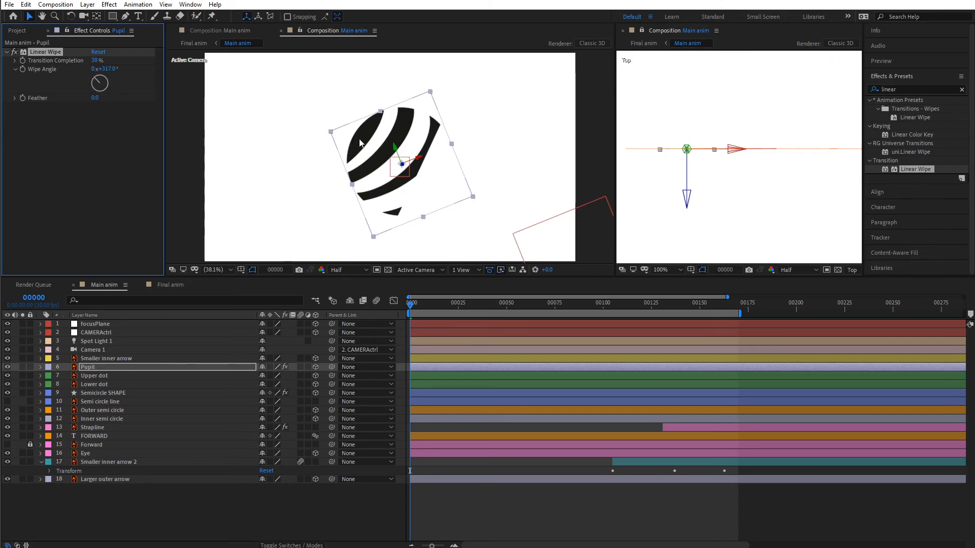
pyautogui.moveTo(94, 97); pyautogui.dragTo(126, 60)
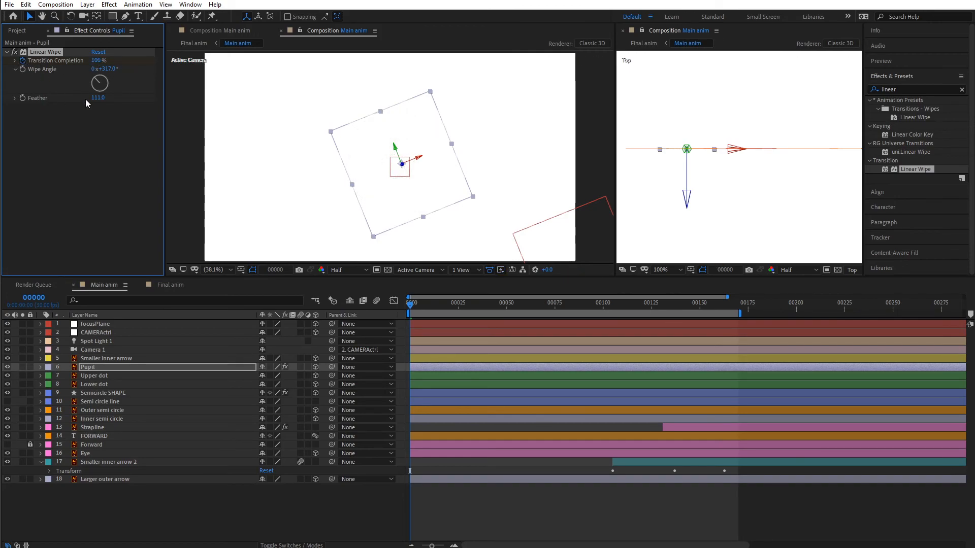
pyautogui.moveTo(411, 306); pyautogui.dragTo(424, 307)
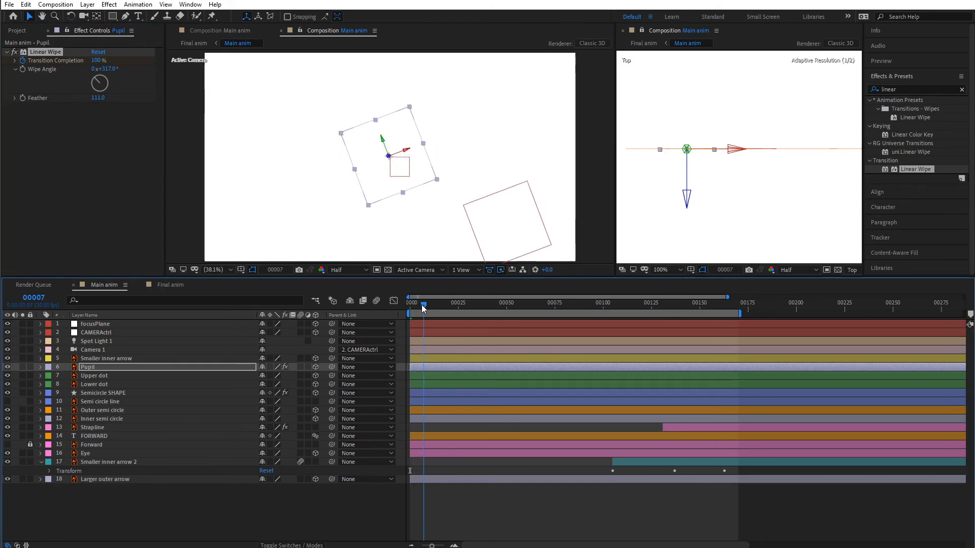
pyautogui.moveTo(98, 61); pyautogui.dragTo(61, 62)
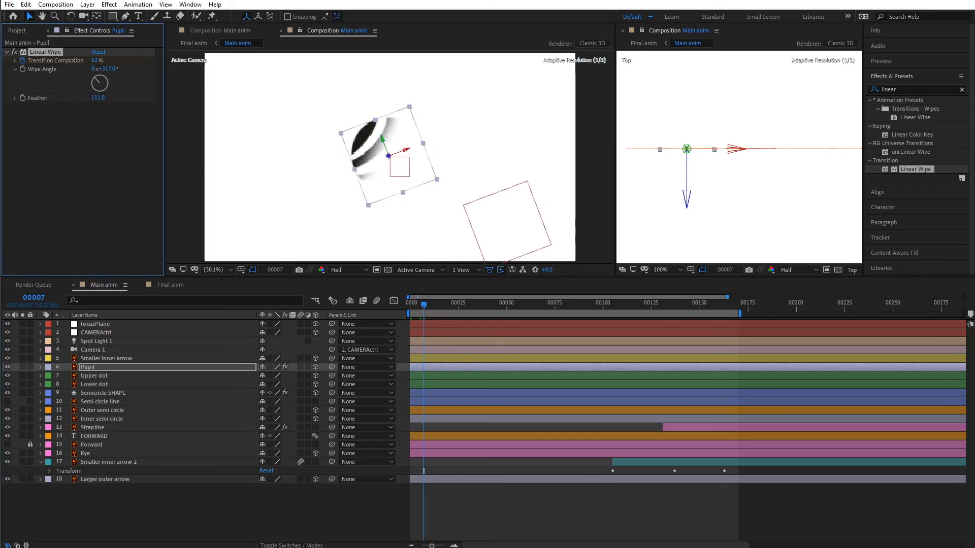
pyautogui.moveTo(420, 309); pyautogui.dragTo(596, 312)
# Create a 1920 × 1080 px solid in pure black (000000) above the nested layer in Final anim.
pyautogui.click(170, 285)
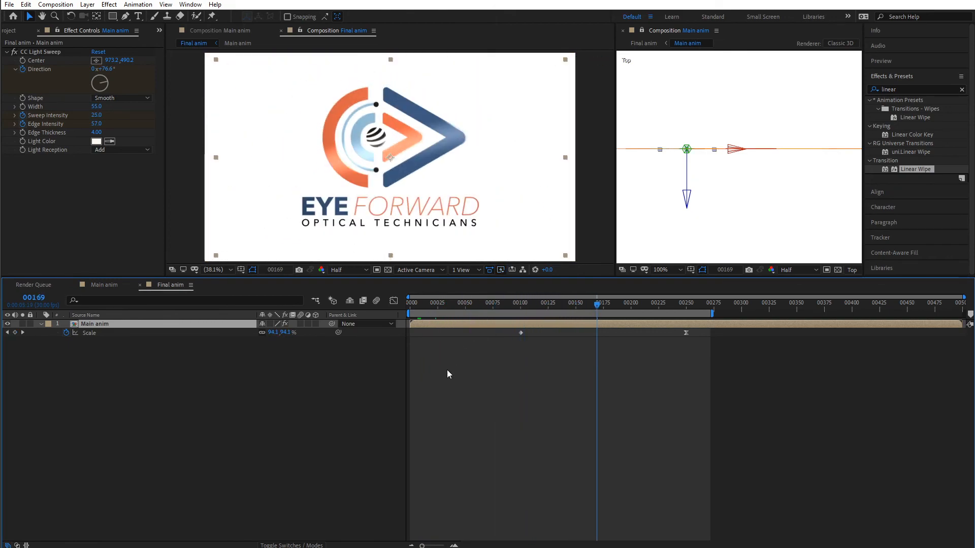
pyautogui.click(557, 386)
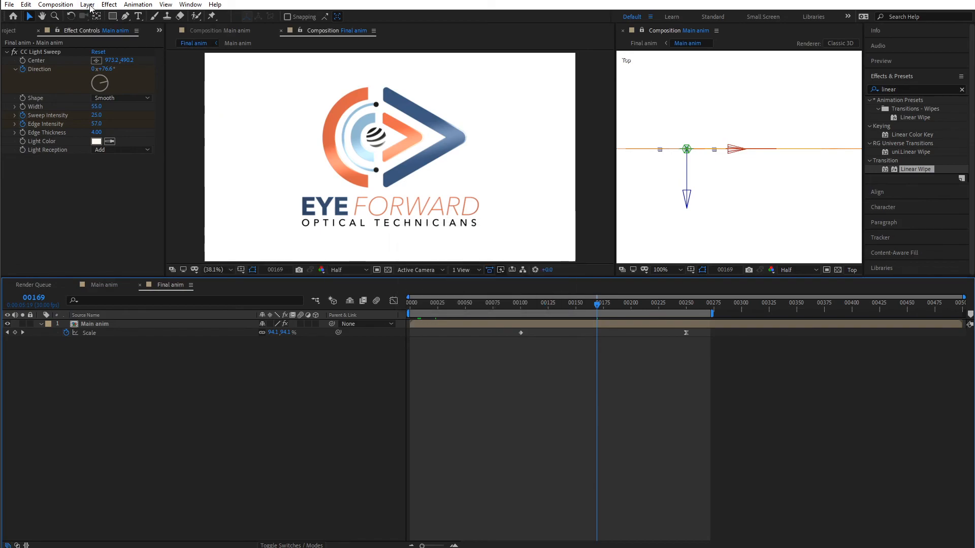
pyautogui.click(87, 5)
pyautogui.moveTo(101, 15)
pyautogui.click(277, 29)
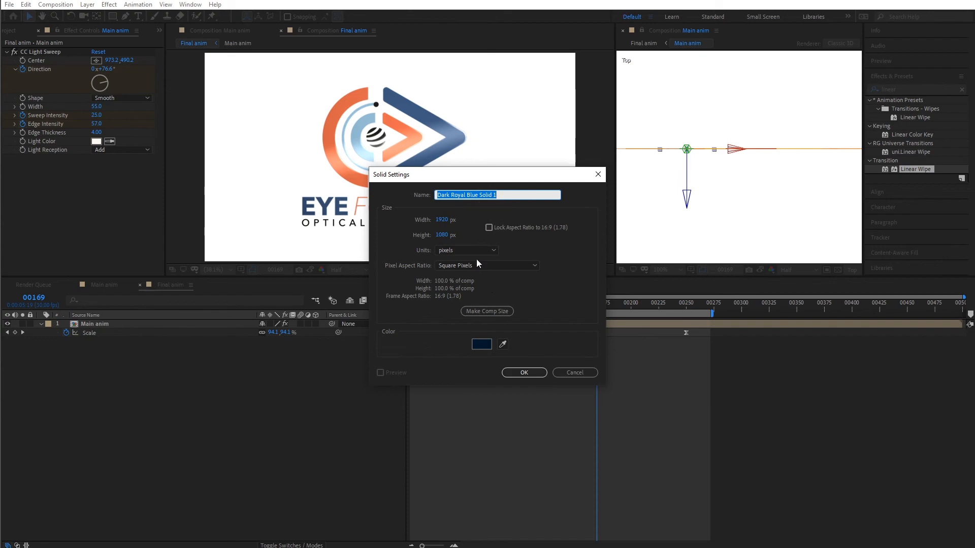
pyautogui.click(481, 344)
pyautogui.moveTo(579, 441); pyautogui.dragTo(570, 460)
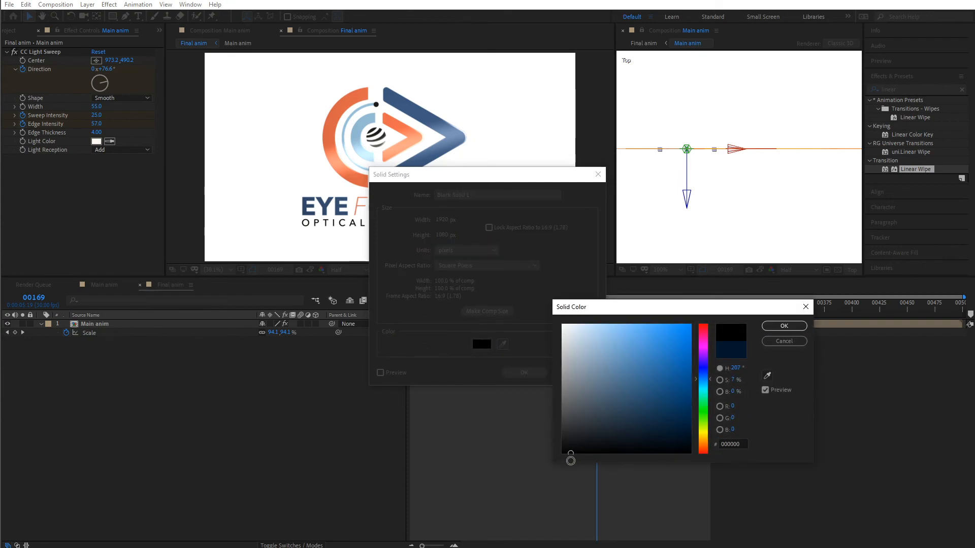
pyautogui.click(782, 329)
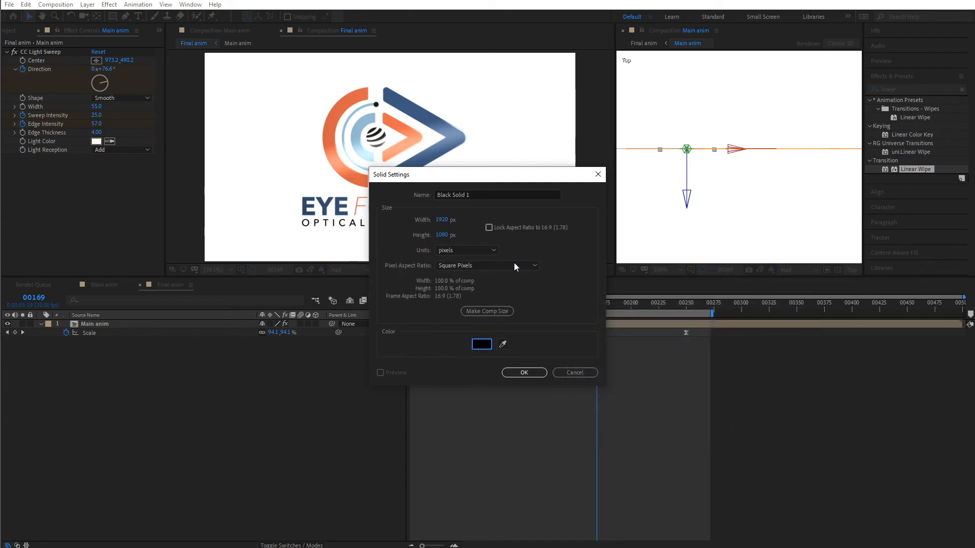
pyautogui.click(529, 376)
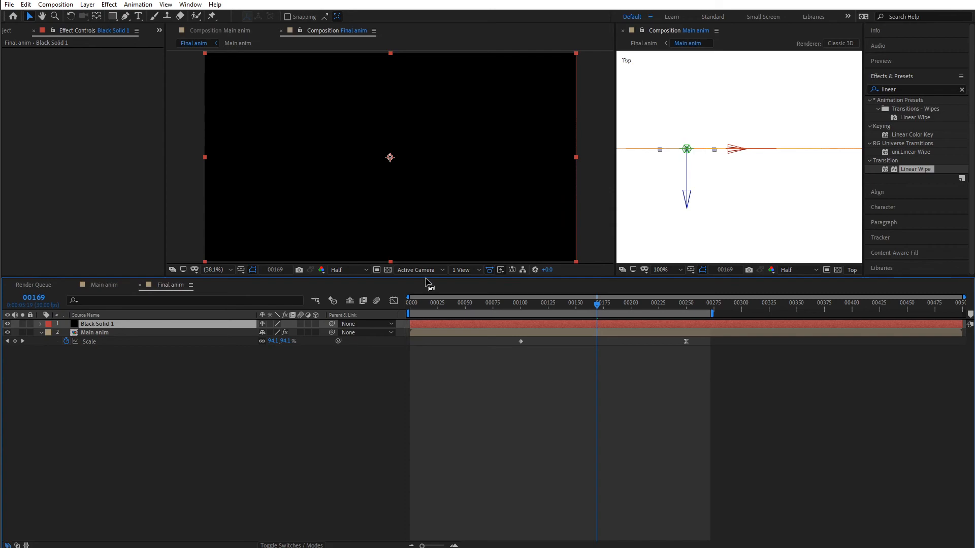
# Draw a large elliptical mask on the black solid, extending past the frame edges and leaving only the corners outside.
pyautogui.moveTo(426, 278); pyautogui.dragTo(426, 330)
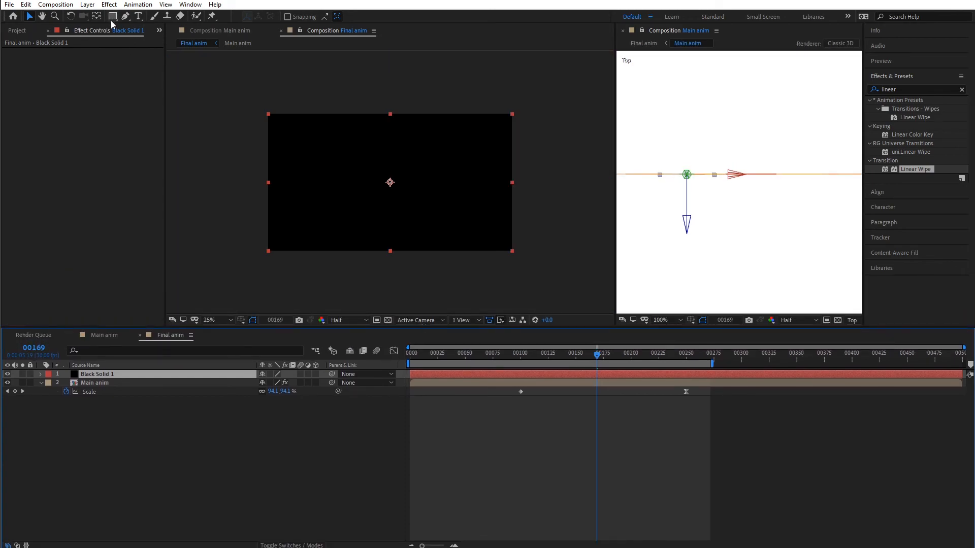
pyautogui.click(112, 16)
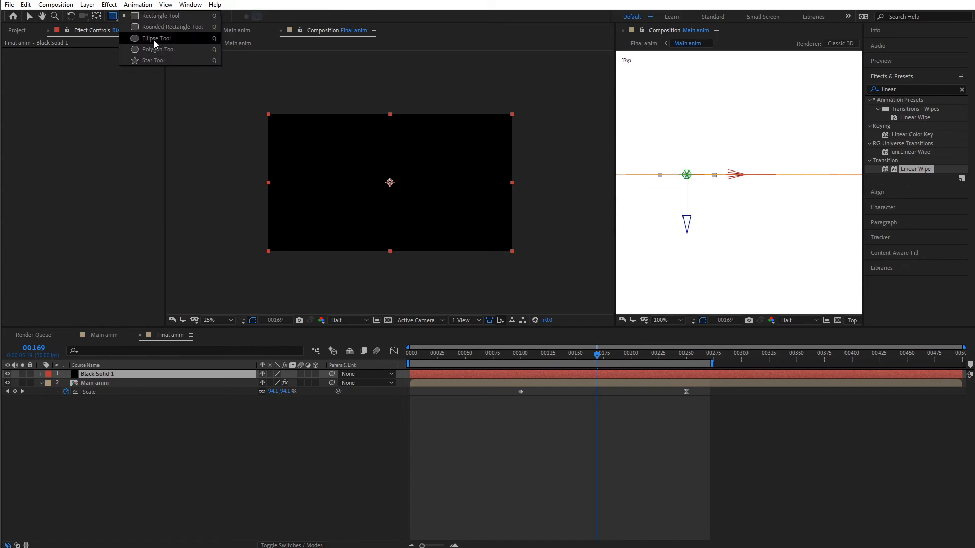
pyautogui.click(156, 39)
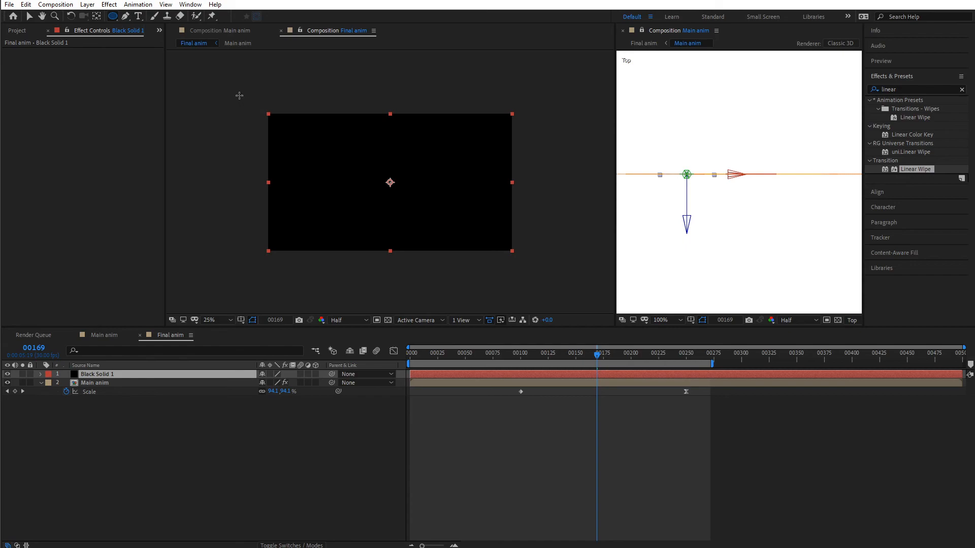
pyautogui.moveTo(236, 91); pyautogui.dragTo(533, 268)
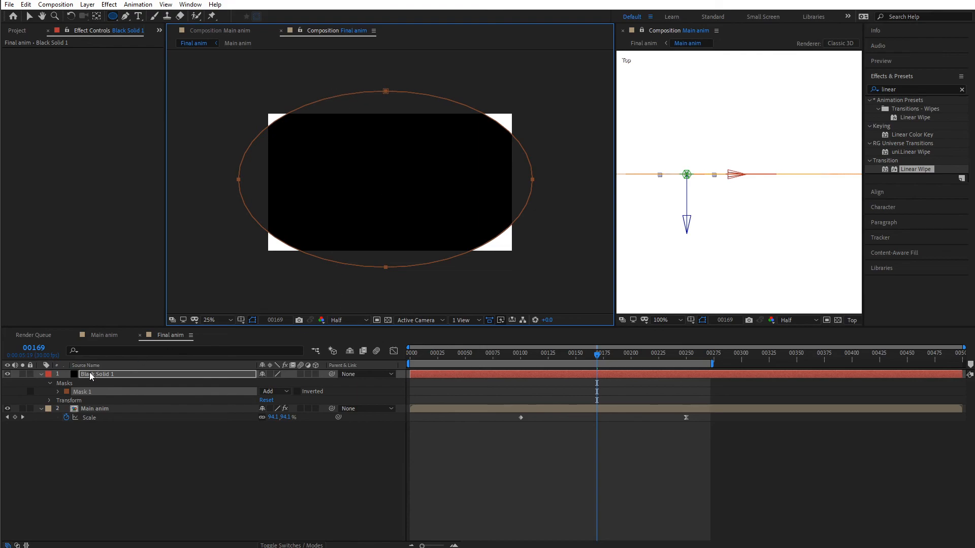
# Turn the black solid into a soft vignette with a Subtract mask, 225-pixel mask feather and 30% mask opacity.
pyautogui.click(57, 391)
pyautogui.click(278, 392)
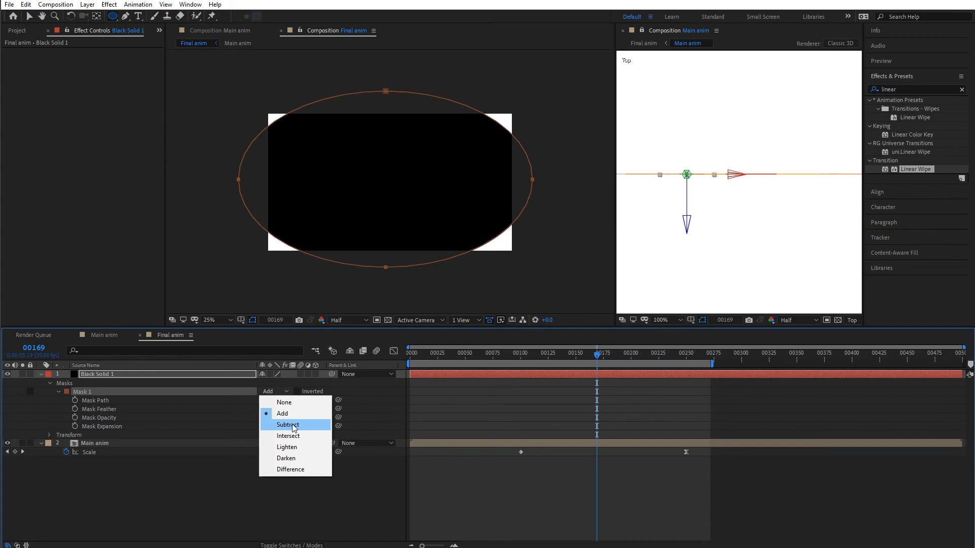
pyautogui.click(292, 426)
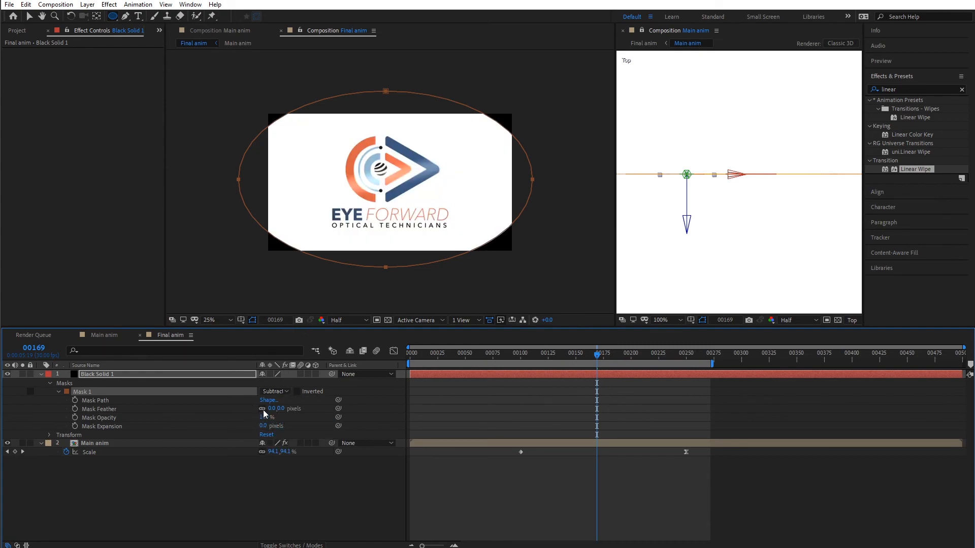
pyautogui.moveTo(269, 408); pyautogui.dragTo(384, 419)
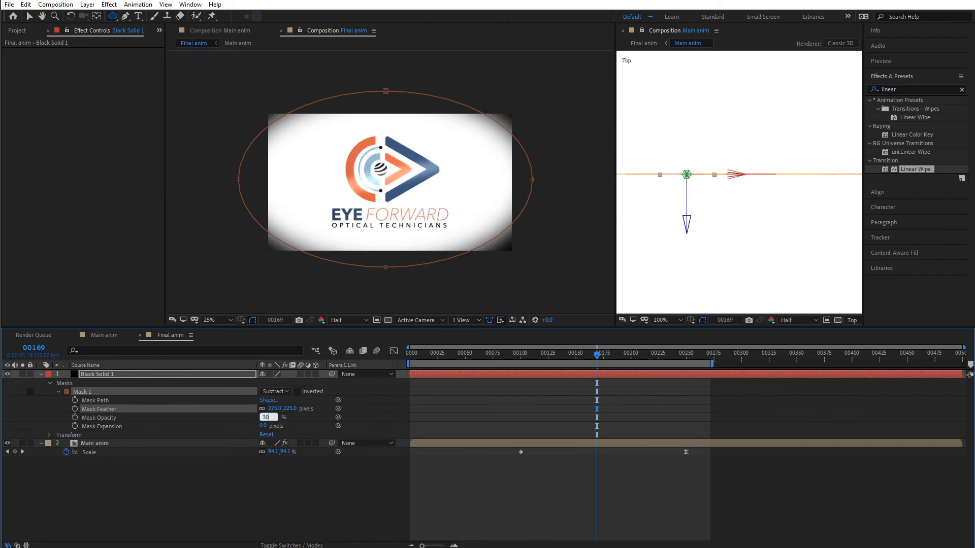
pyautogui.press('Return')
pyautogui.click(518, 477)
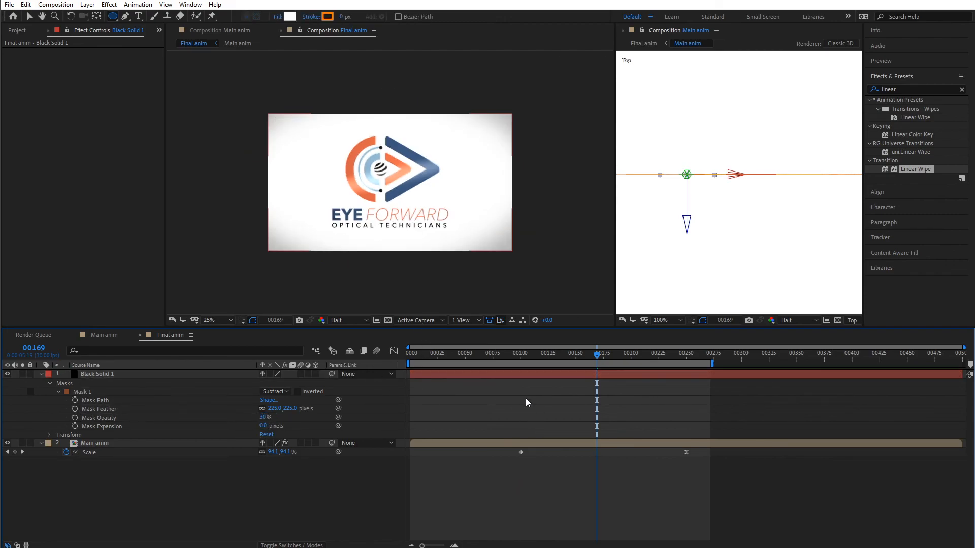
# Review the vignette across Final anim with the composition fitted to the viewer, and compare it with the Eye forward logo sting reference video.
pyautogui.moveTo(413, 357); pyautogui.dragTo(504, 357)
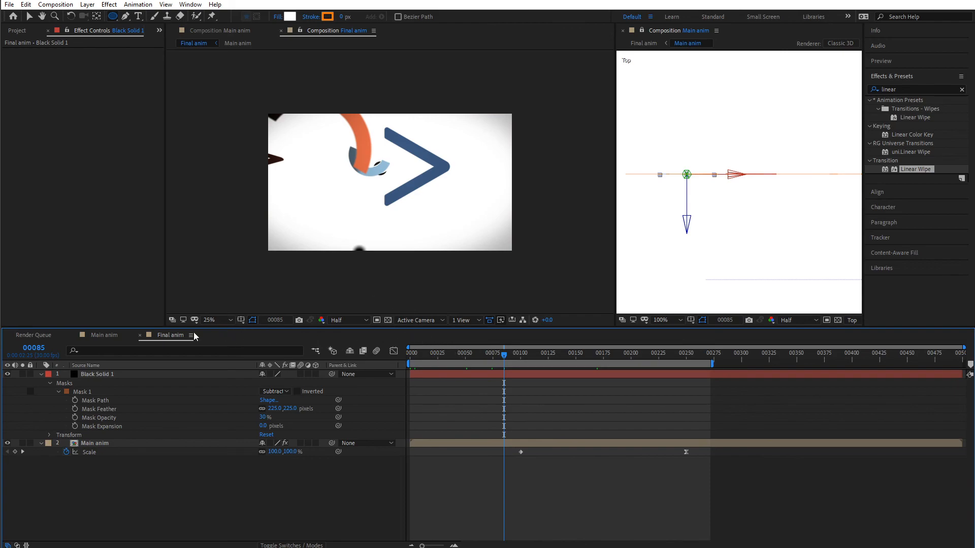
pyautogui.click(230, 318)
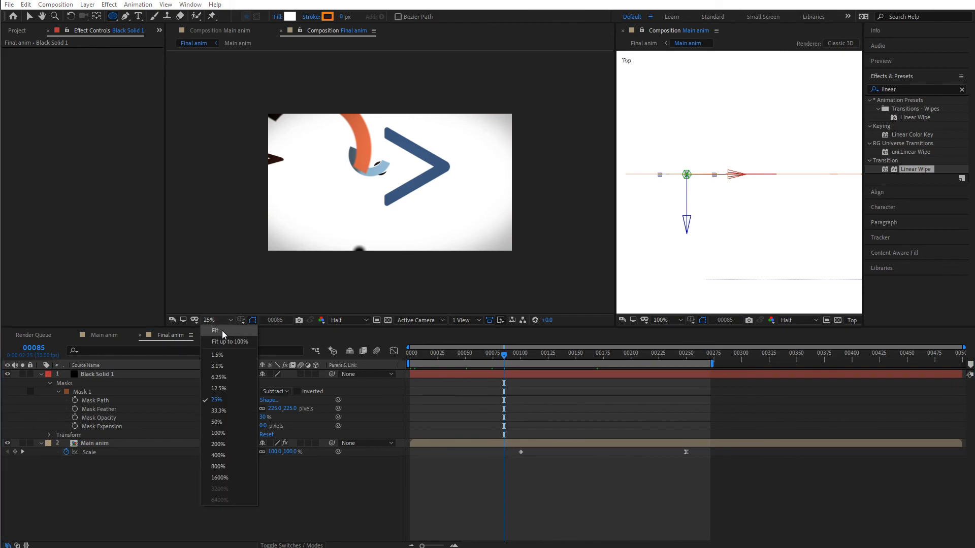
pyautogui.click(221, 331)
pyautogui.moveTo(437, 357); pyautogui.dragTo(670, 355)
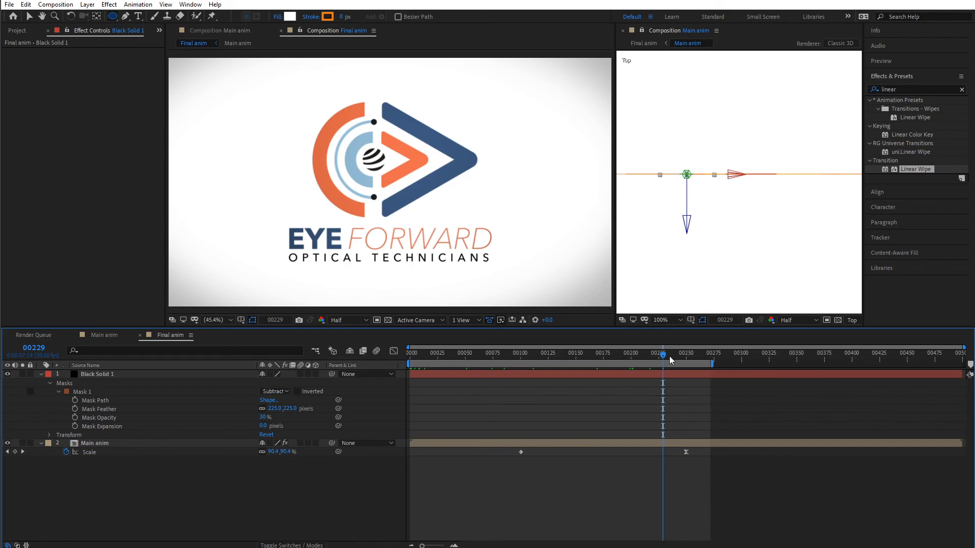
pyautogui.click(792, 547)
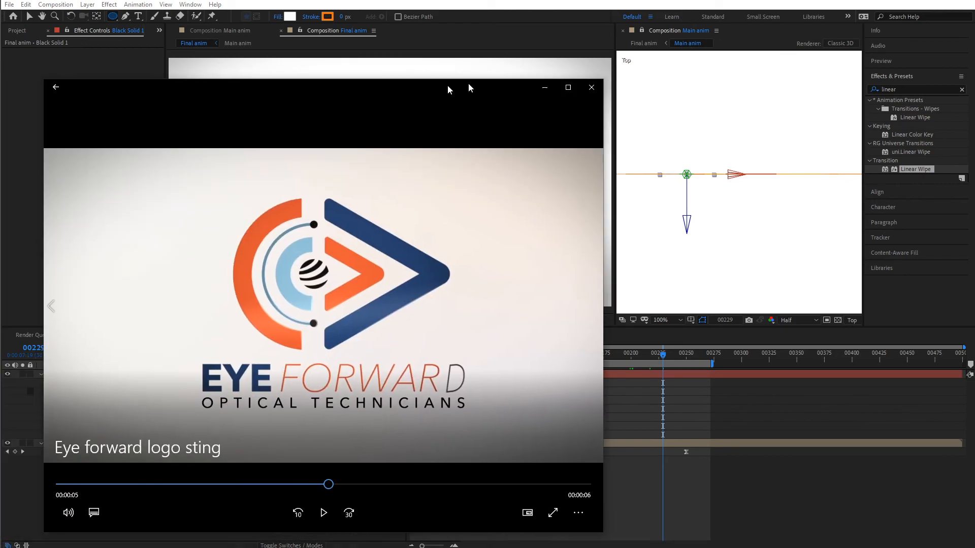
pyautogui.moveTo(468, 87); pyautogui.dragTo(587, 77)
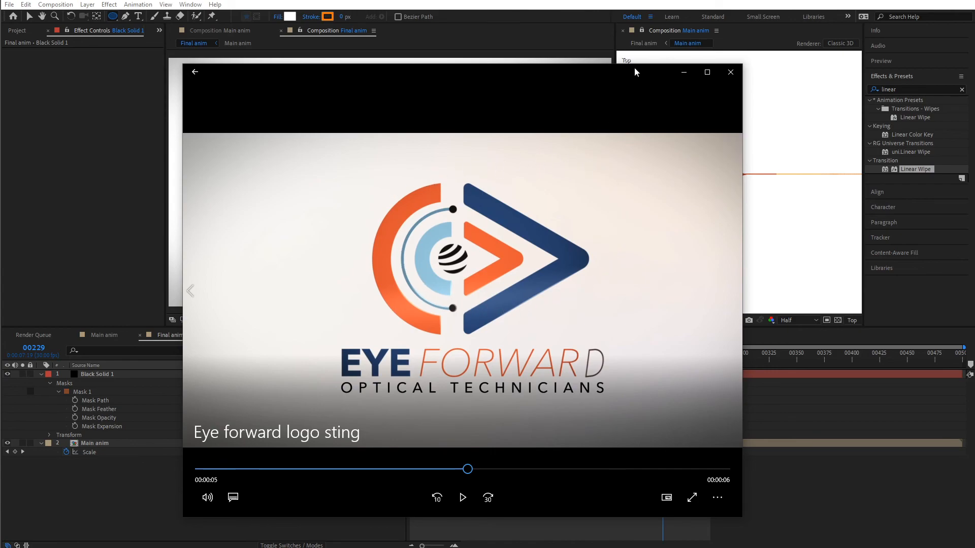
pyautogui.click(684, 72)
pyautogui.click(175, 480)
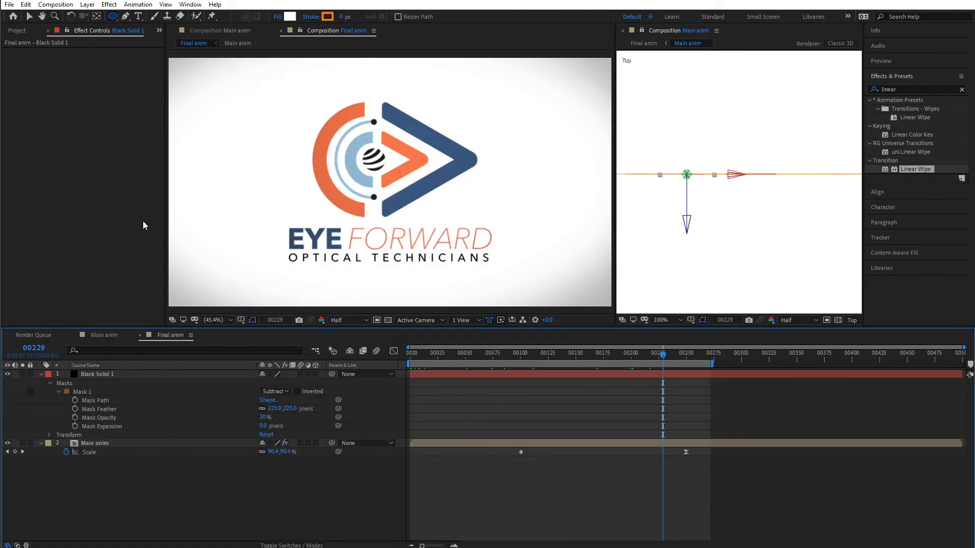
# Create a deep green 1920 × 1080 px solid and place it beneath the nested Main anim layer as the background.
pyautogui.click(88, 5)
pyautogui.moveTo(101, 17)
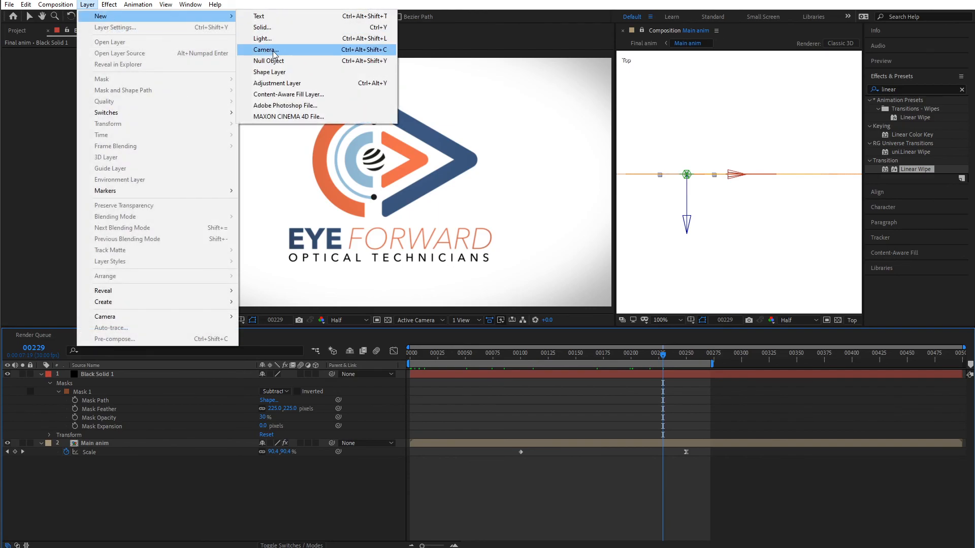
pyautogui.click(272, 28)
pyautogui.click(489, 346)
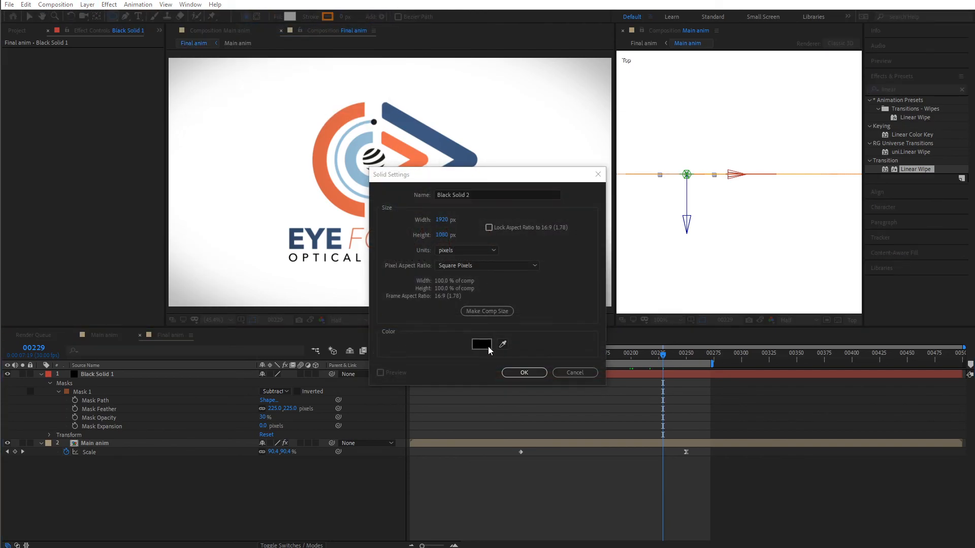
pyautogui.moveTo(683, 345); pyautogui.dragTo(704, 411)
pyautogui.click(784, 326)
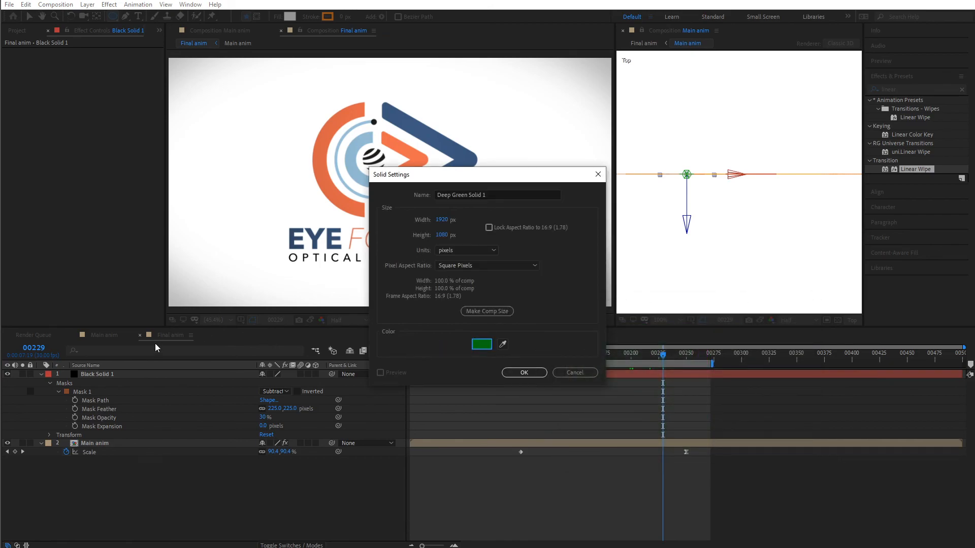
pyautogui.click(525, 372)
pyautogui.moveTo(130, 374); pyautogui.dragTo(134, 455)
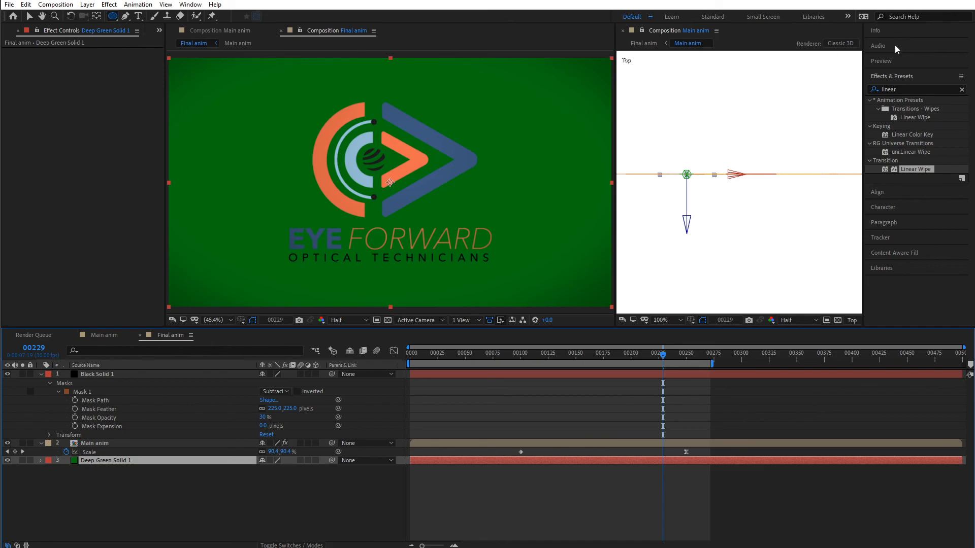
# Find the 4-Color Gradient effect and apply it to the deep green background solid.
pyautogui.click(906, 88)
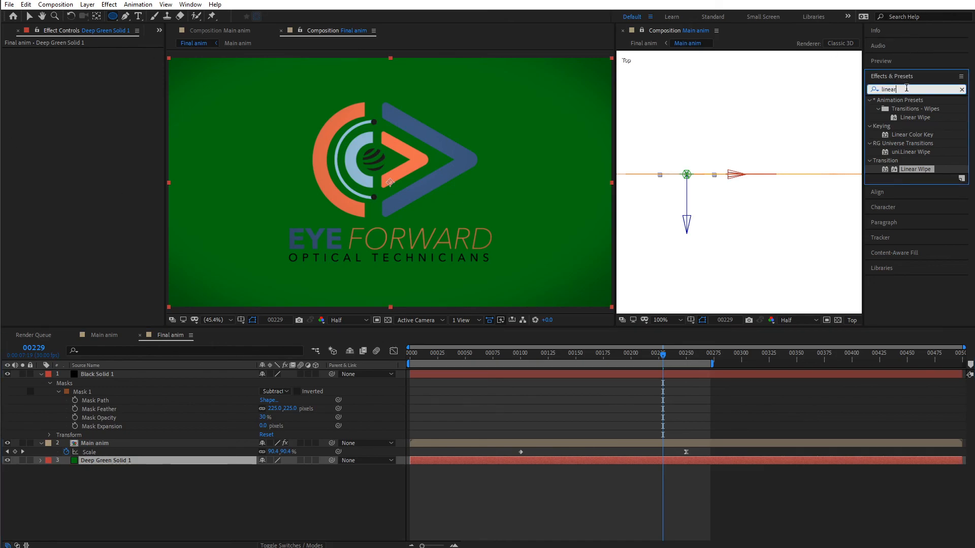
pyautogui.write('gradient')
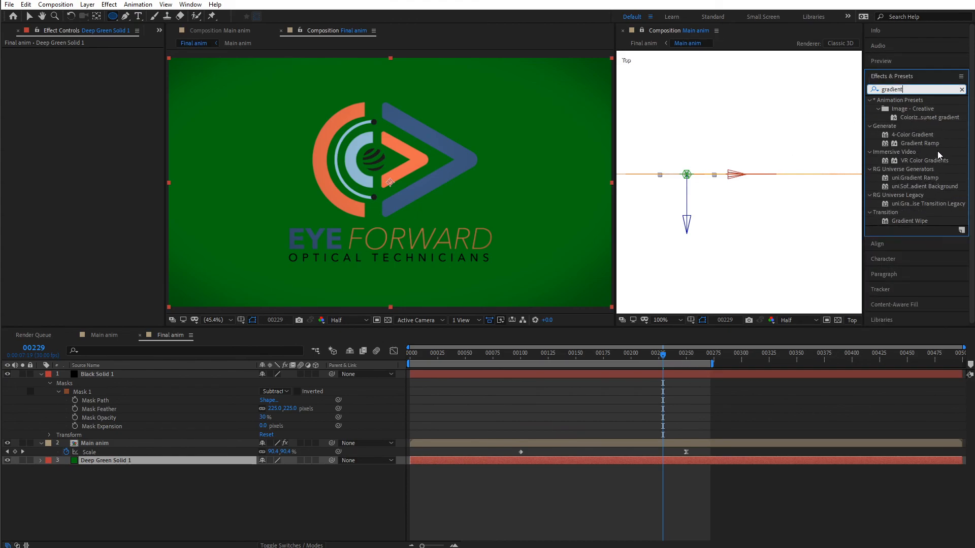
pyautogui.moveTo(911, 134); pyautogui.dragTo(143, 463)
pyautogui.press('v')
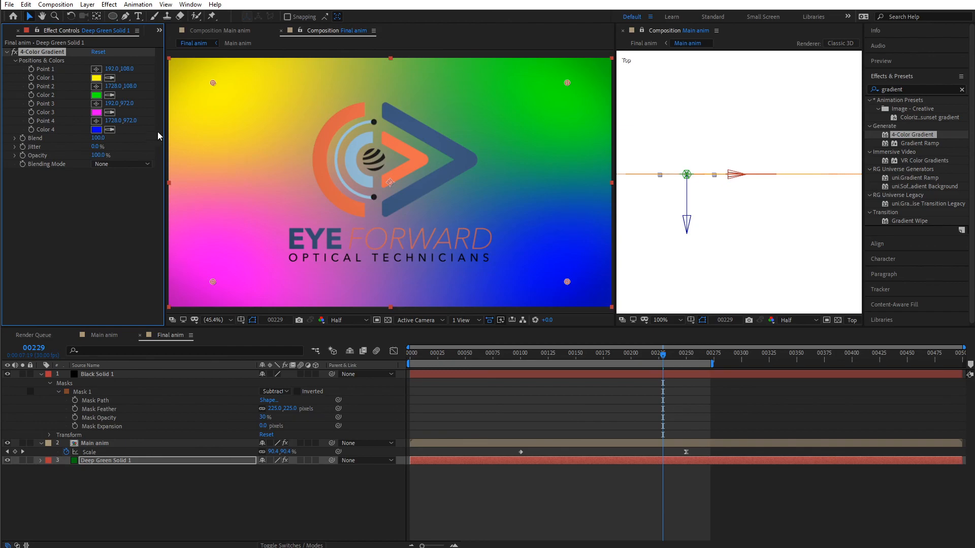
# Set the gradient's Color 1 to a saturated orange and Color 2 to the dark blue 143398.
pyautogui.click(96, 78)
pyautogui.click(705, 336)
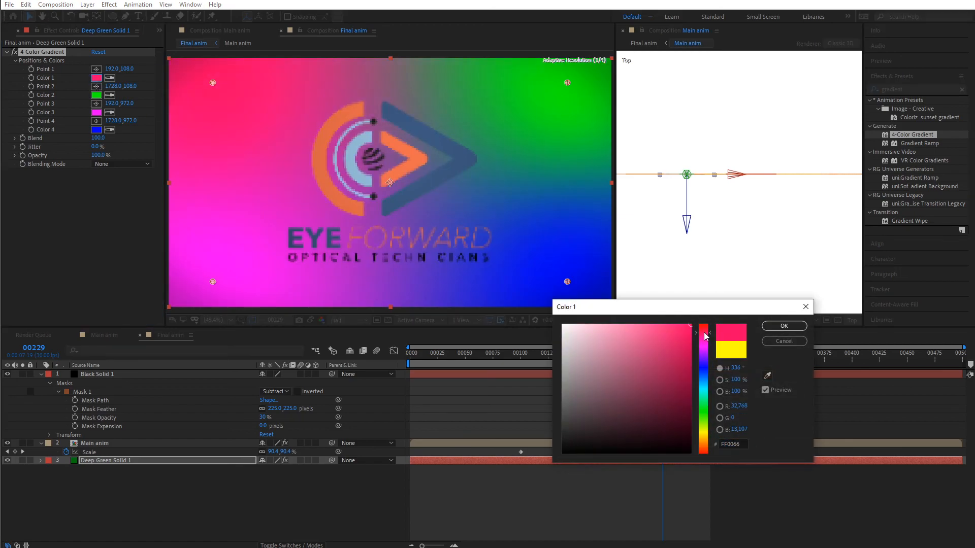
pyautogui.moveTo(705, 446); pyautogui.dragTo(703, 447)
pyautogui.click(776, 328)
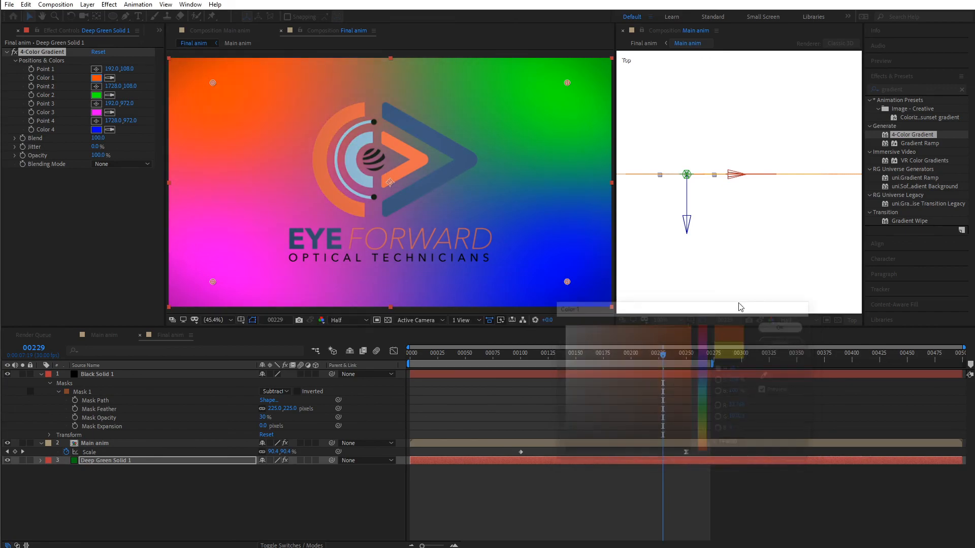
pyautogui.click(96, 95)
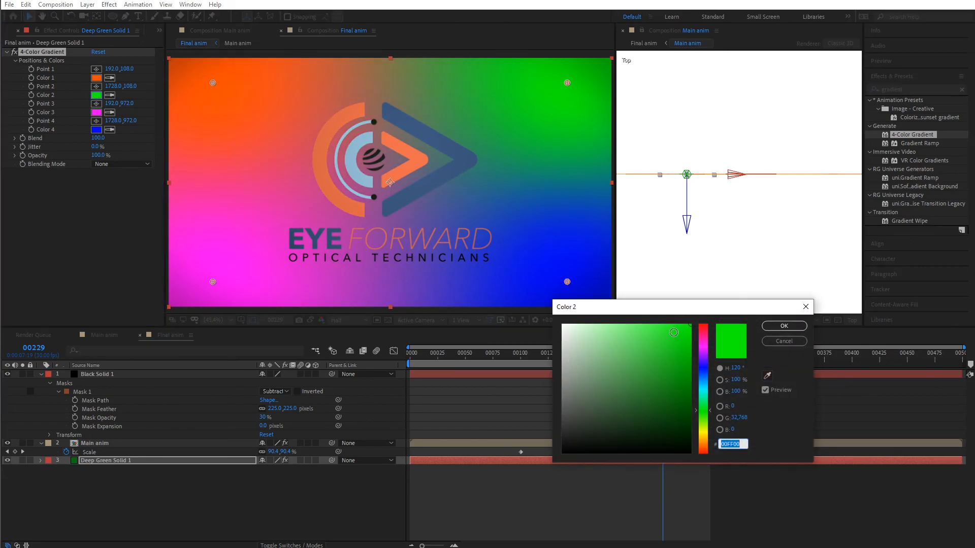
pyautogui.click(703, 373)
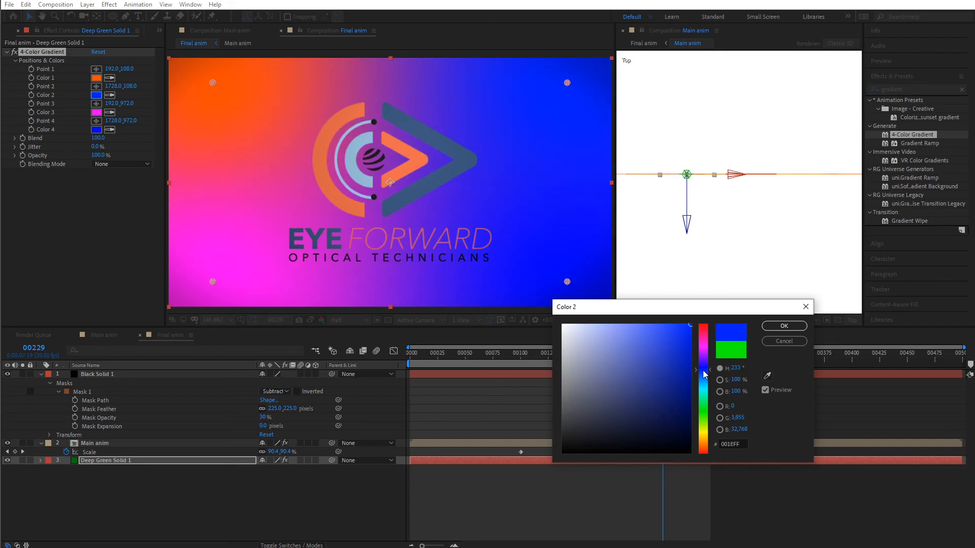
pyautogui.moveTo(654, 373); pyautogui.dragTo(674, 376)
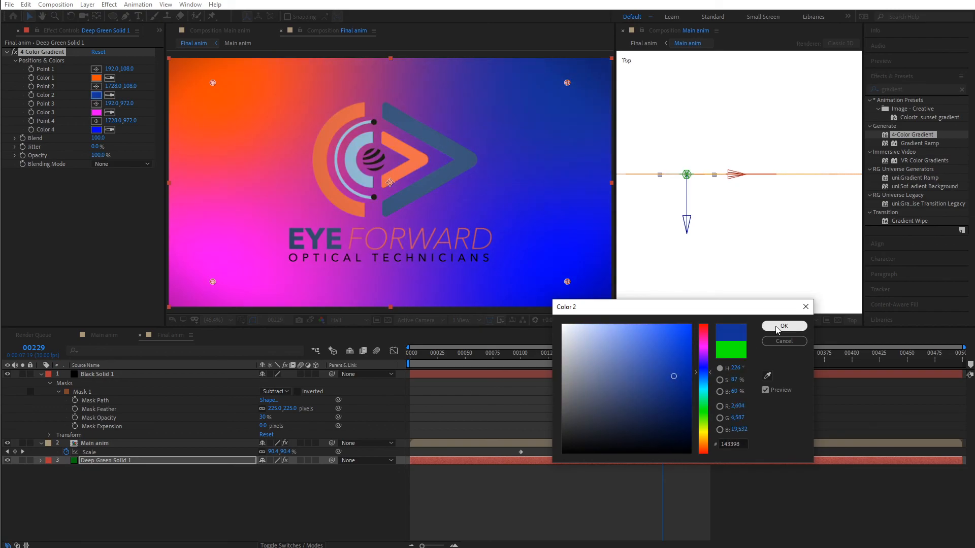
pyautogui.click(783, 327)
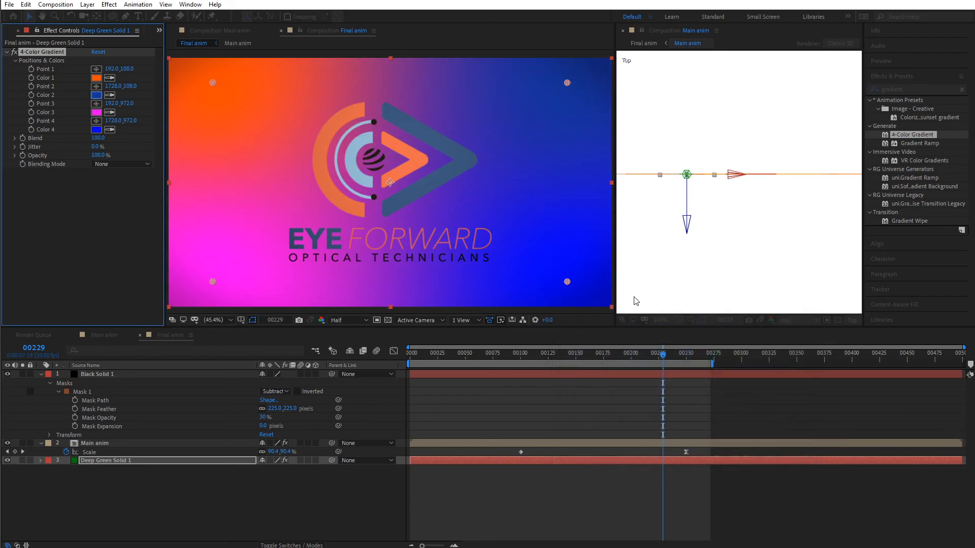
# Set the gradient's Color 3 to the medium blue 2685D5 and Color 4 to the brownish orange 9C5725.
pyautogui.click(99, 112)
pyautogui.moveTo(704, 394); pyautogui.dragTo(704, 384)
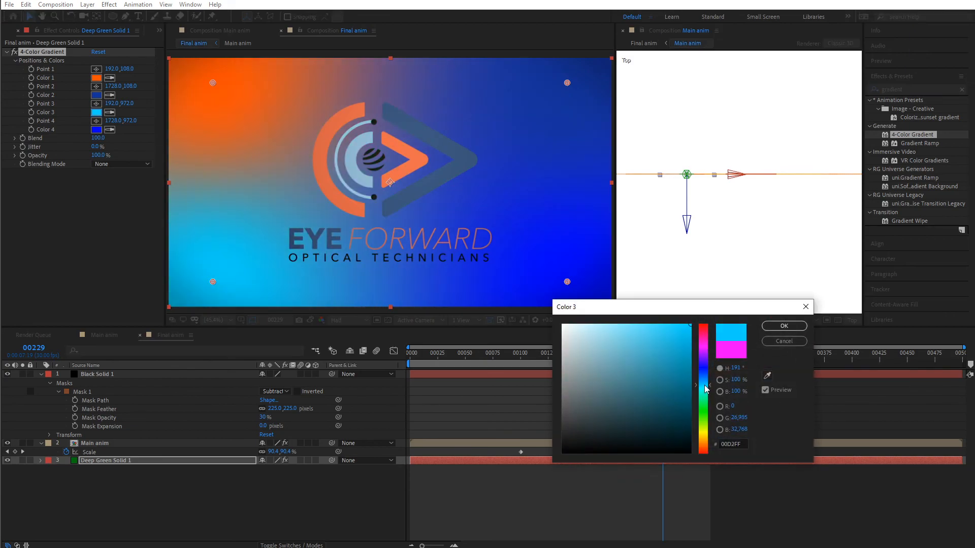
pyautogui.moveTo(656, 346); pyautogui.dragTo(667, 345)
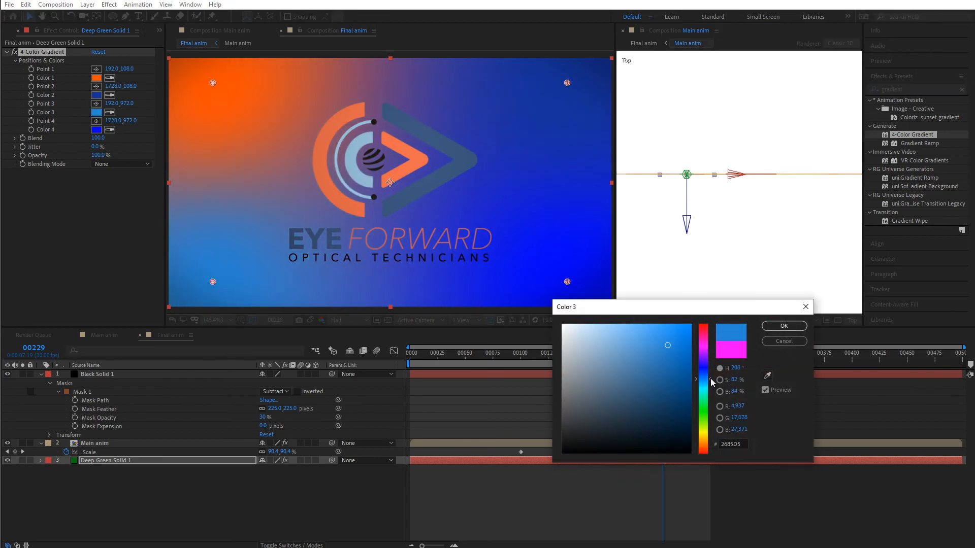
pyautogui.click(783, 327)
pyautogui.click(97, 129)
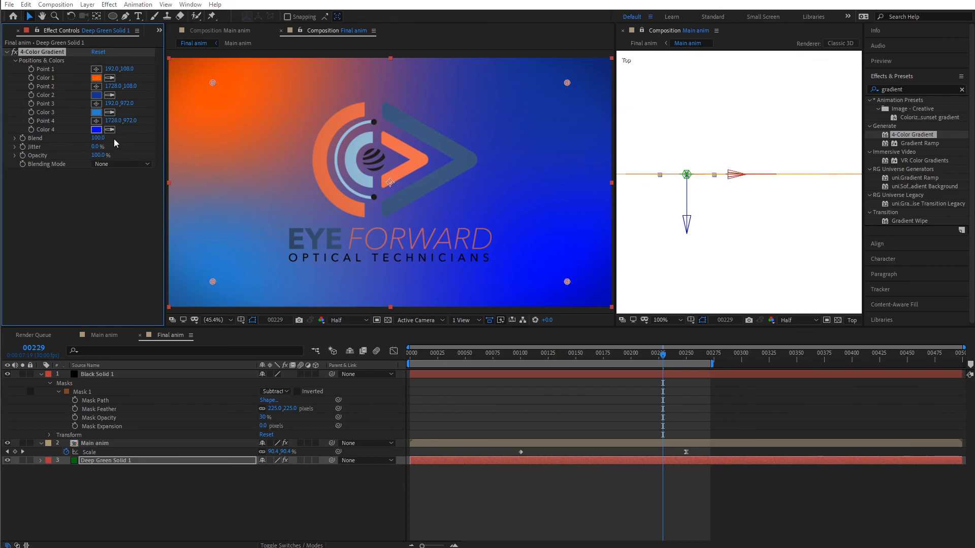
pyautogui.moveTo(699, 435)
pyautogui.mouseDown()
pyautogui.moveTo(703, 444)
pyautogui.moveTo(661, 374)
pyautogui.mouseUp()
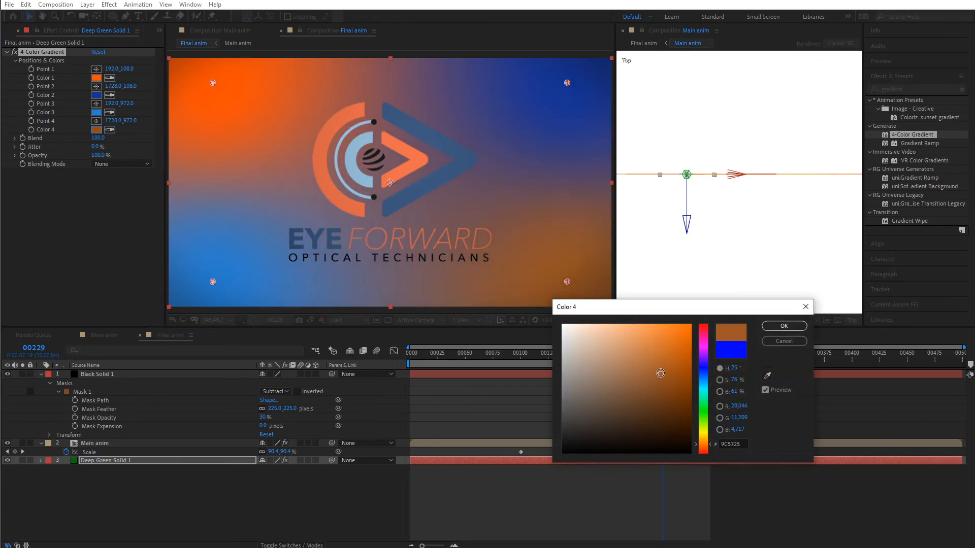
pyautogui.click(784, 326)
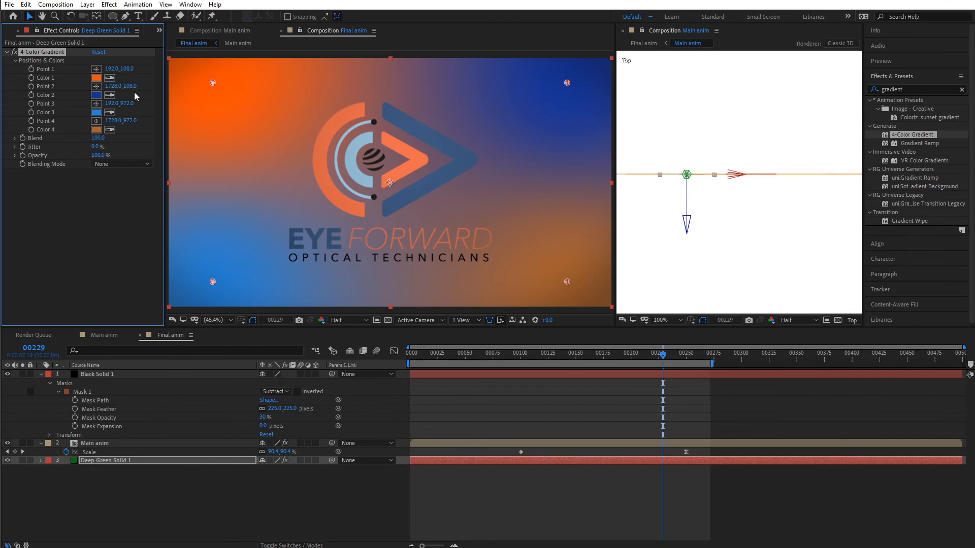
# Lower the 4-Color Gradient's opacity to 14% and scrub through the animation to check the subtle background tint.
pyautogui.click(110, 483)
pyautogui.click(111, 461)
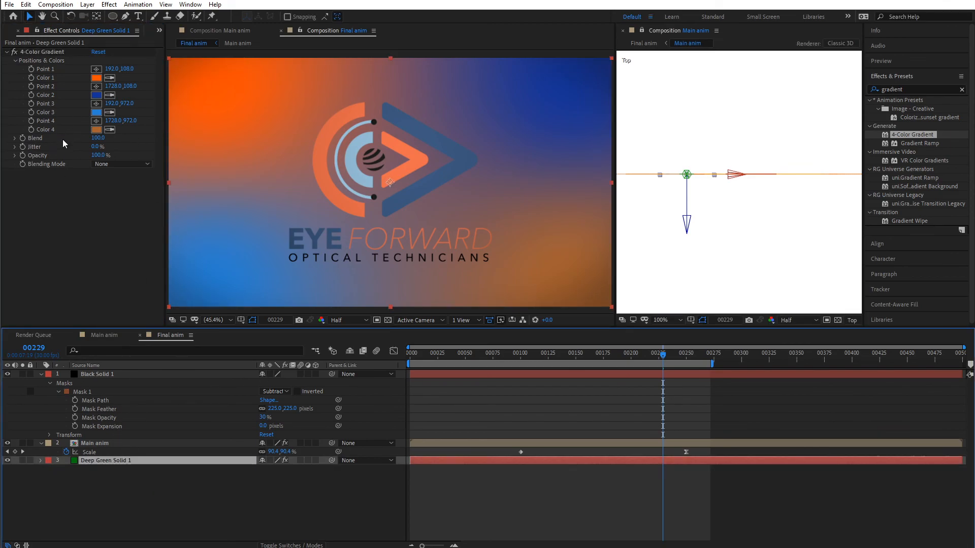
pyautogui.moveTo(104, 155); pyautogui.dragTo(40, 153)
pyautogui.click(245, 478)
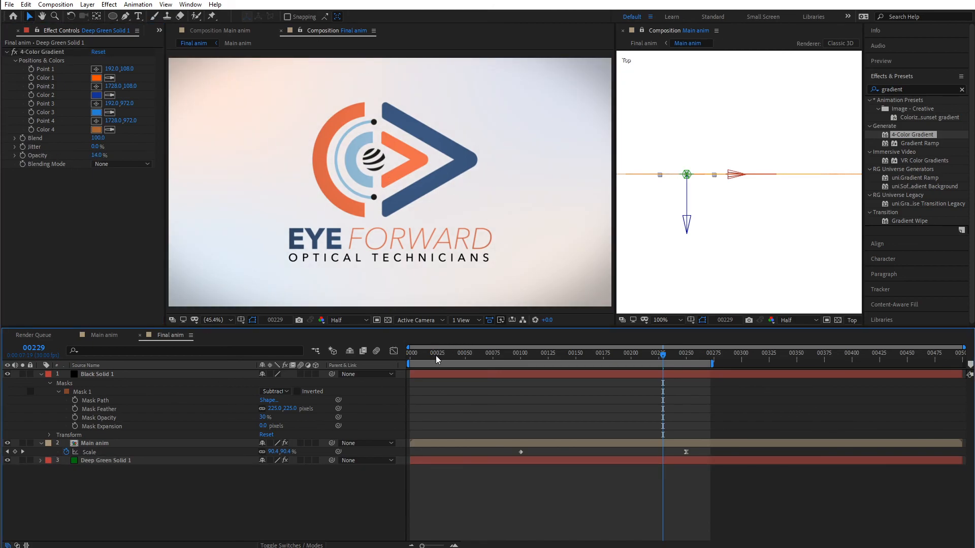
pyautogui.moveTo(436, 356); pyautogui.dragTo(598, 352)
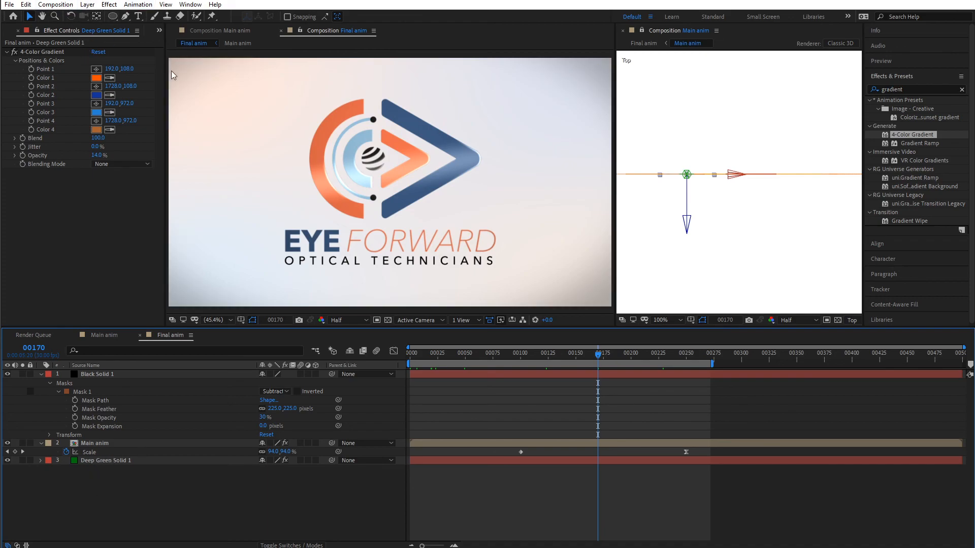
# Create a white 1920 × 1080 px solid, place it beneath the deep green solid, and preview the animation from near the start.
pyautogui.click(87, 4)
pyautogui.moveTo(107, 16)
pyautogui.click(280, 26)
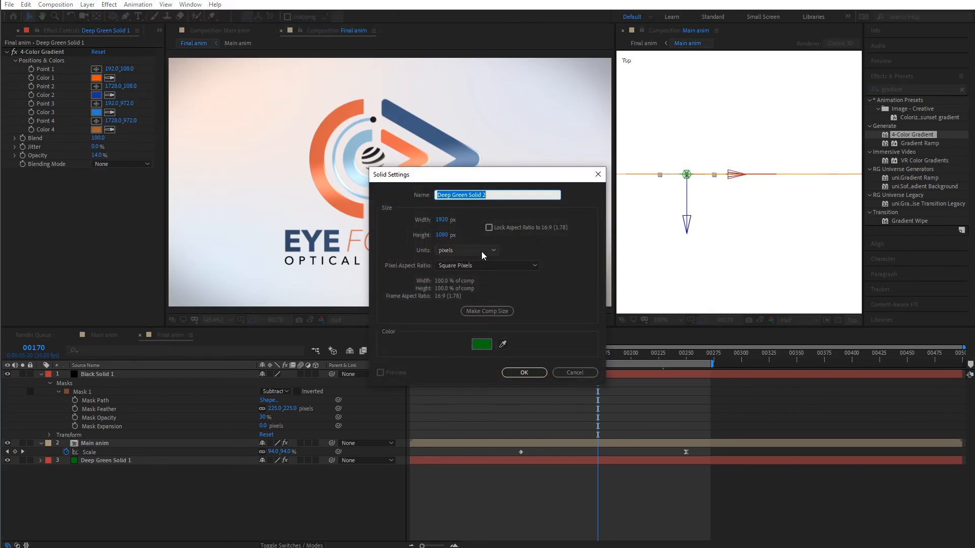
pyautogui.click(484, 346)
pyautogui.moveTo(584, 349); pyautogui.dragTo(551, 303)
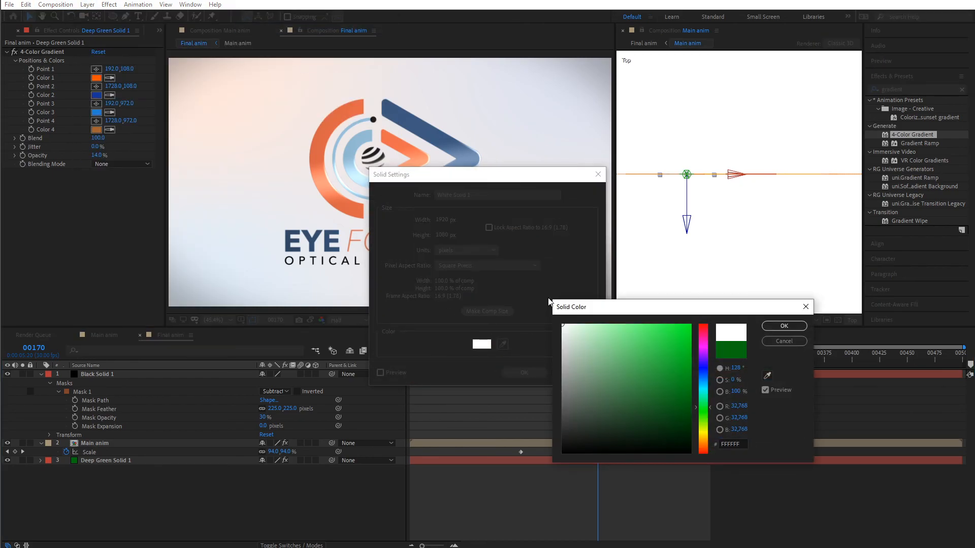
pyautogui.click(786, 328)
pyautogui.click(539, 370)
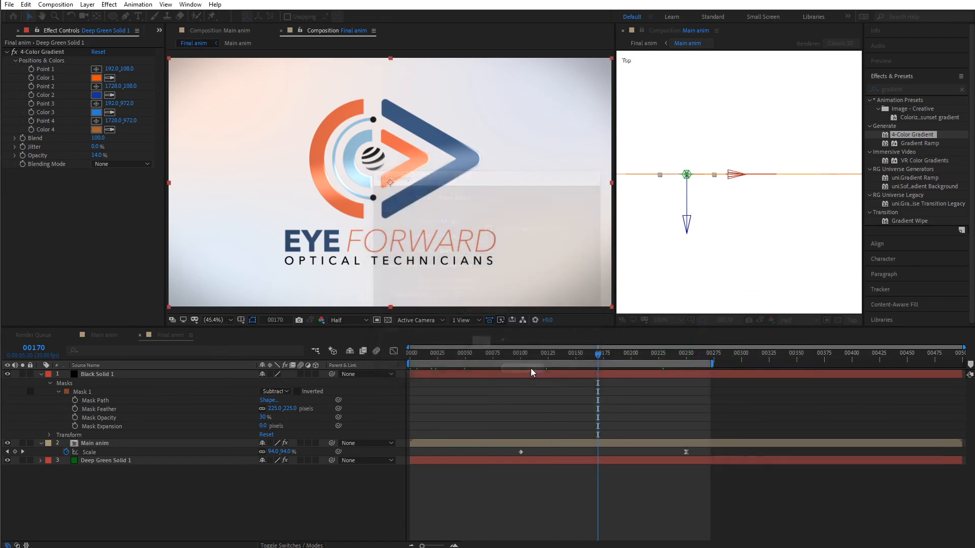
pyautogui.moveTo(112, 375); pyautogui.dragTo(110, 475)
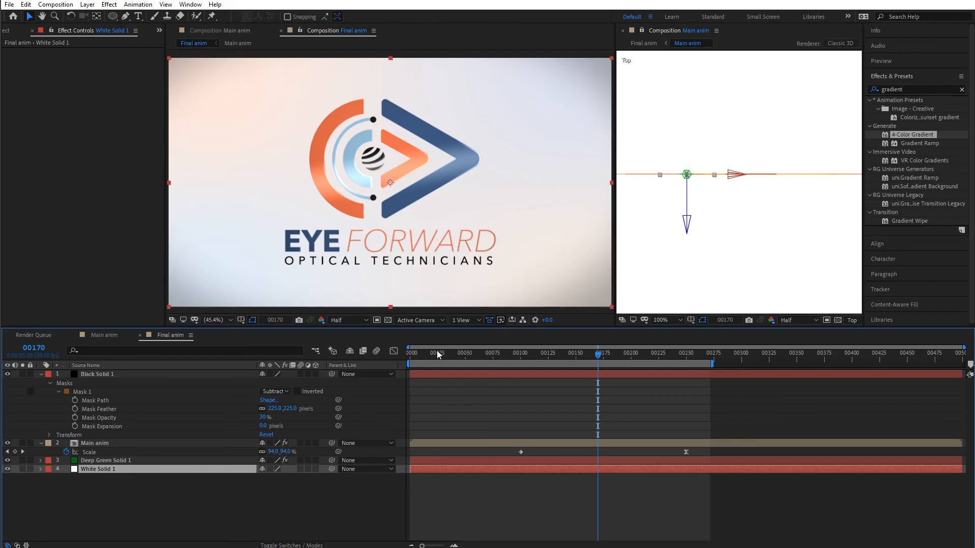
pyautogui.moveTo(425, 353)
pyautogui.mouseDown()
pyautogui.moveTo(508, 358)
pyautogui.moveTo(421, 358)
pyautogui.mouseUp()
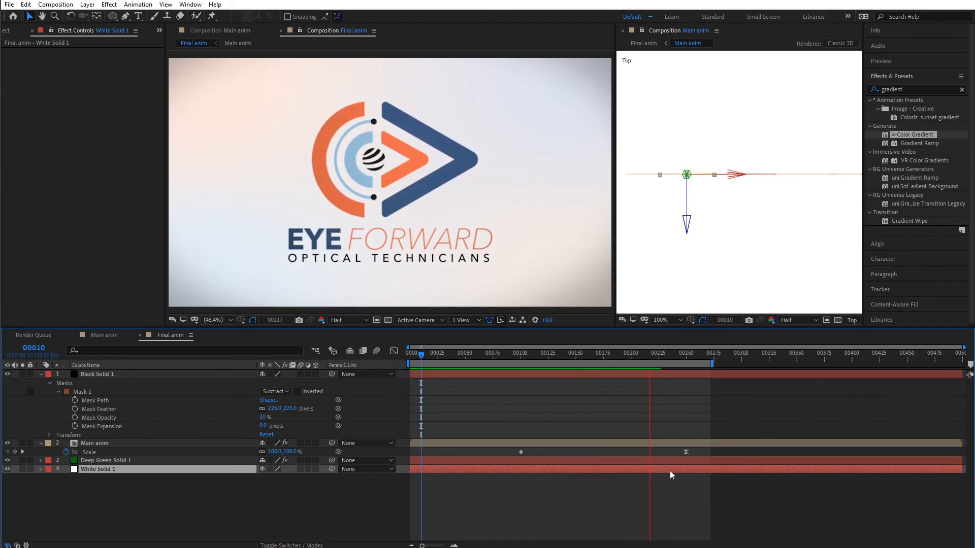
pyautogui.press('space')
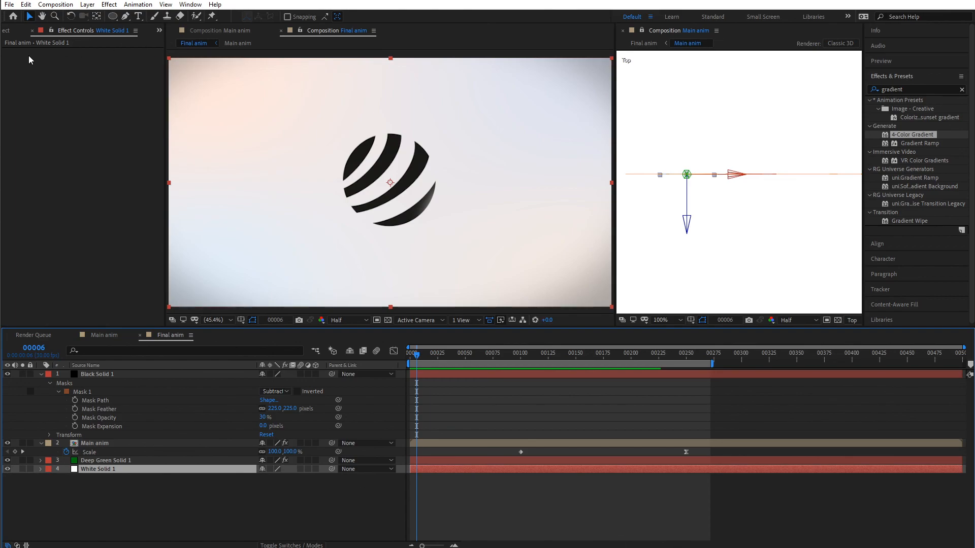
# Add Bass_Drop_01.wav from the Sound folder beneath the white solid and play the animation with the sound.
pyautogui.click(8, 32)
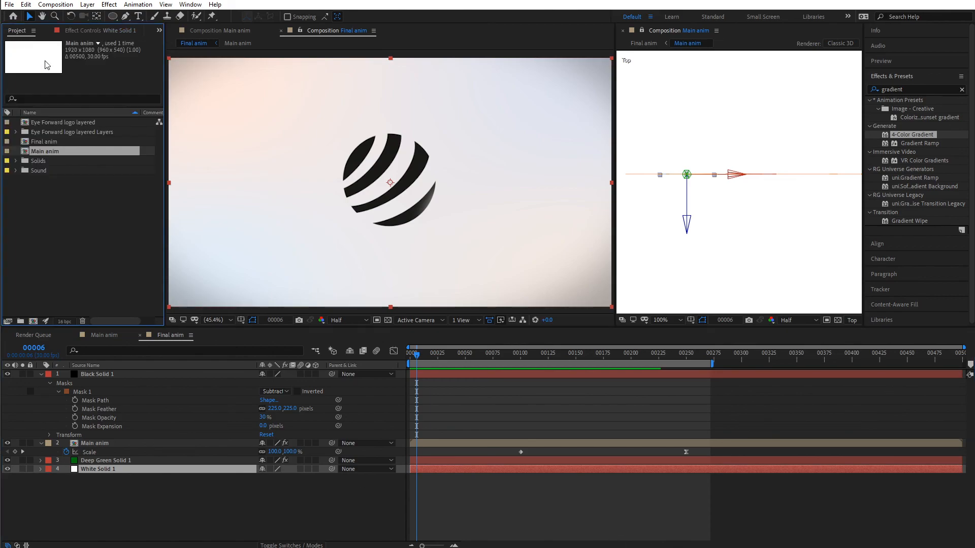
pyautogui.click(16, 171)
pyautogui.click(60, 247)
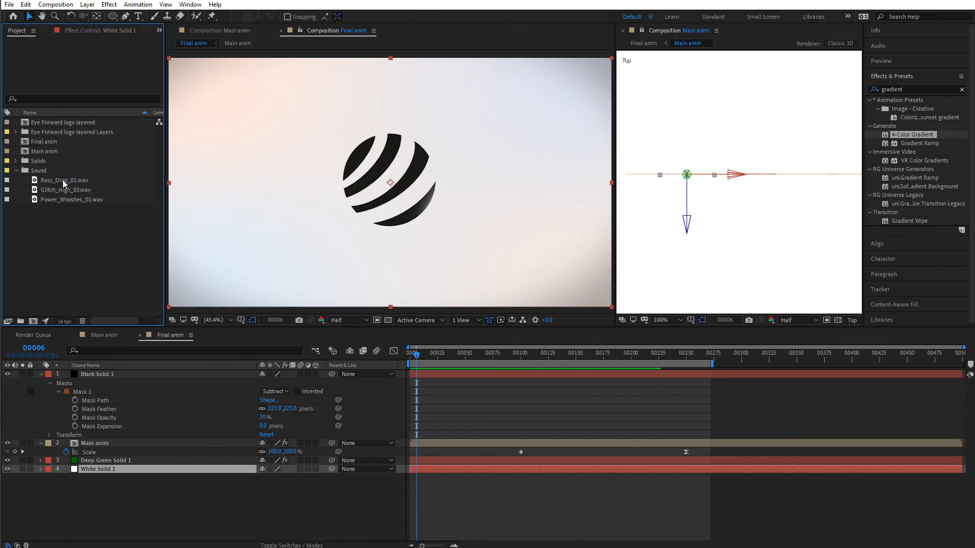
pyautogui.moveTo(63, 179); pyautogui.dragTo(239, 480)
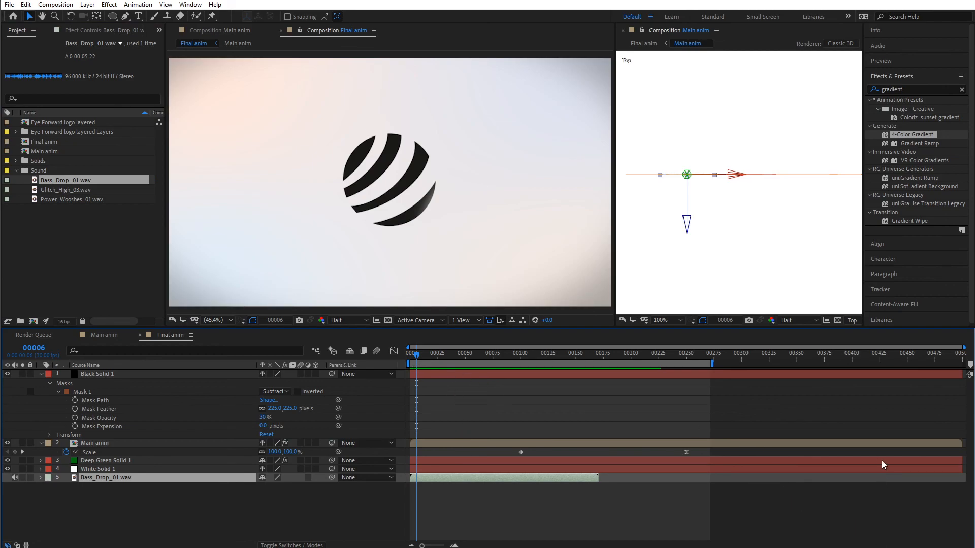
pyautogui.click(585, 514)
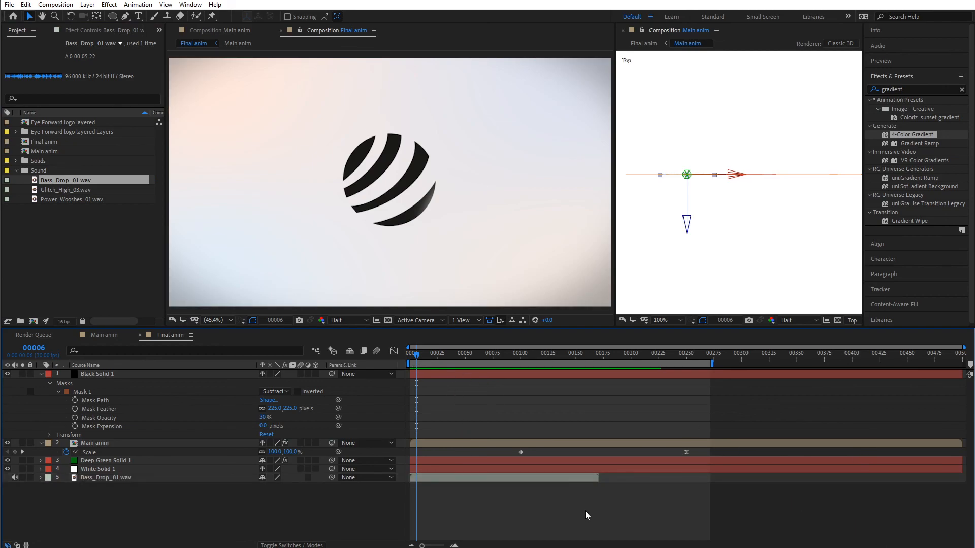
pyautogui.press('space')
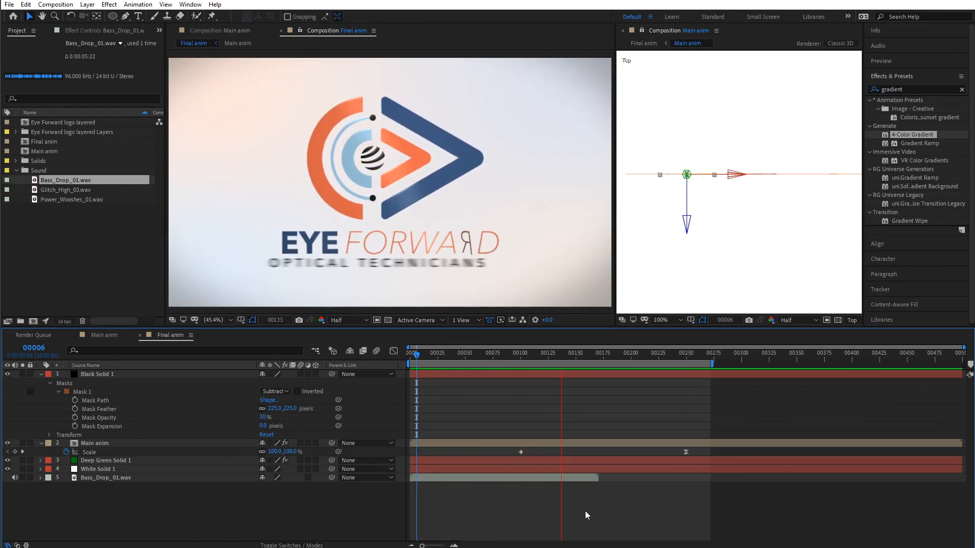
pyautogui.press('space')
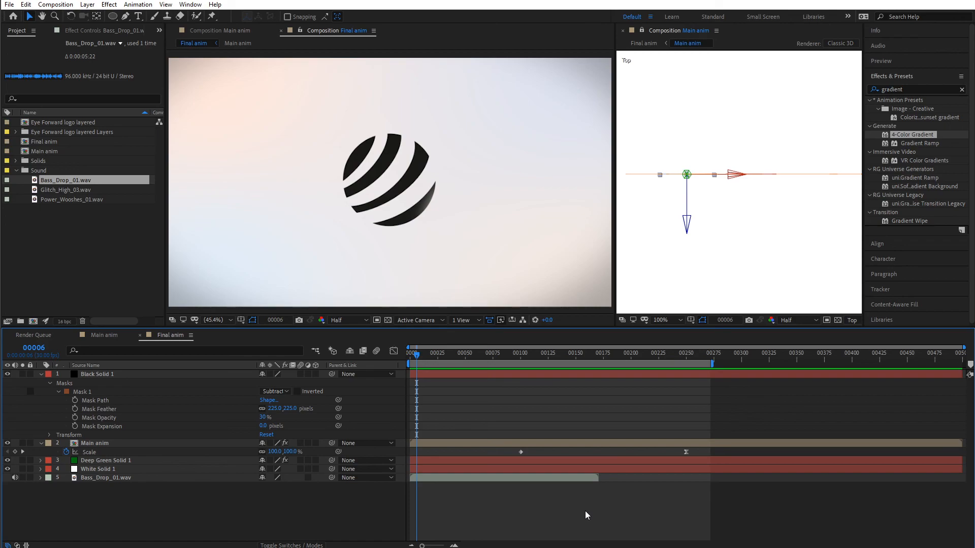